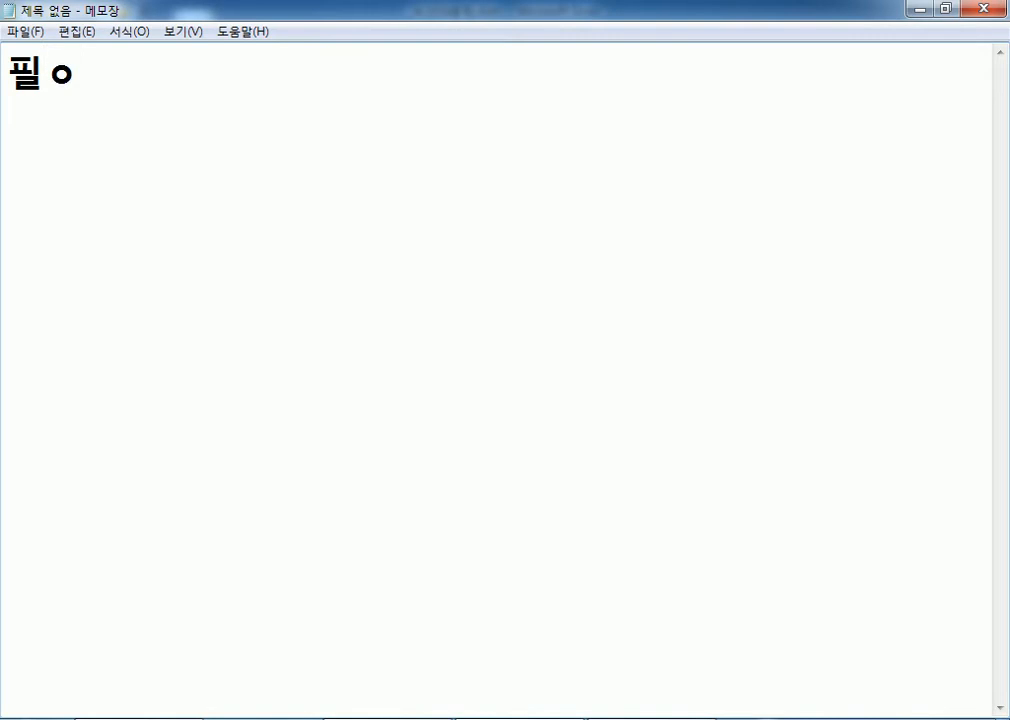
- Write the heading "필터(자동필터, 고급필터)" on the first line of the note
text(자동필터,)
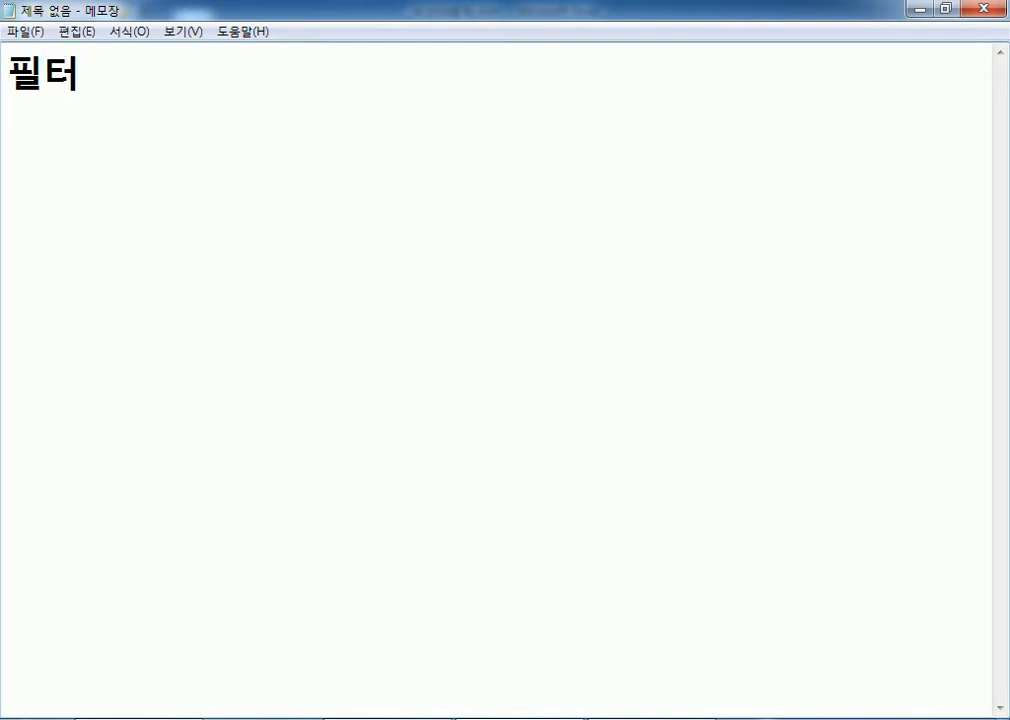
text( 고급필너)
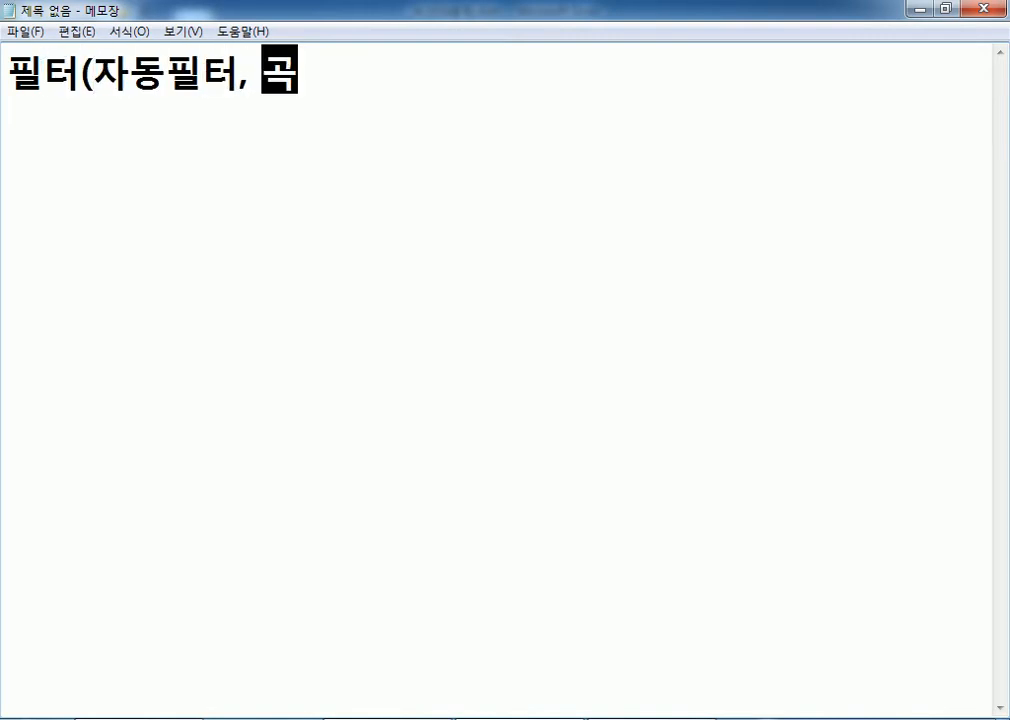
key(BackSpace)
key(BackSpace)
text(터))
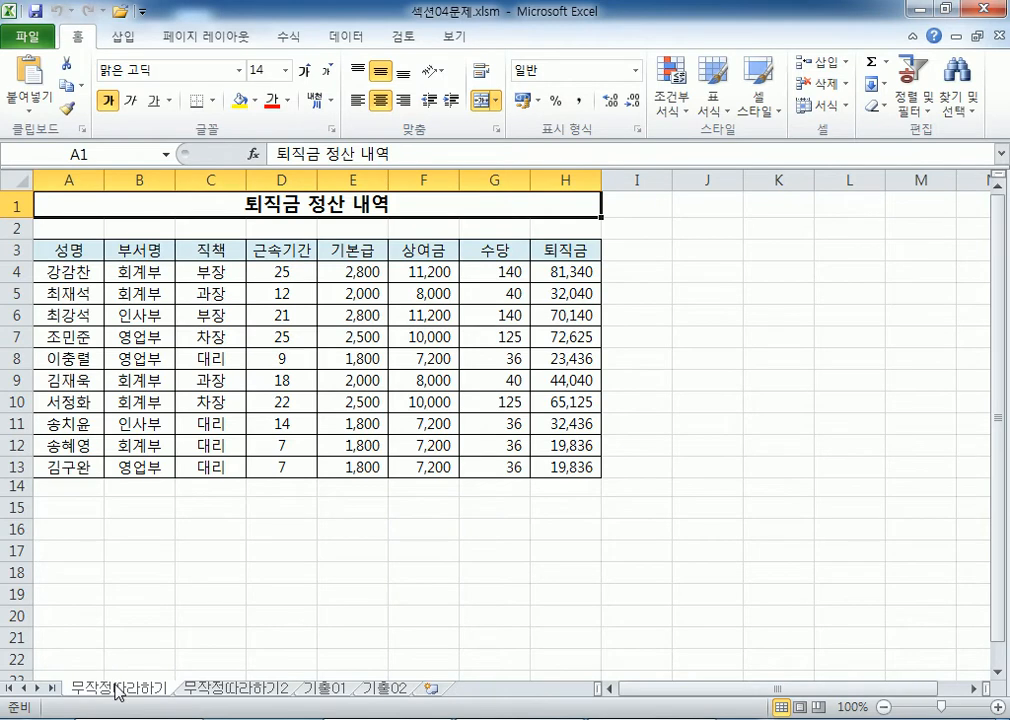
- Look through the sheets 무작정따라하기2, 기출01 and 기출02 of 섹션04문제.xlsm, and return to 무작정따라하기
click(197, 689)
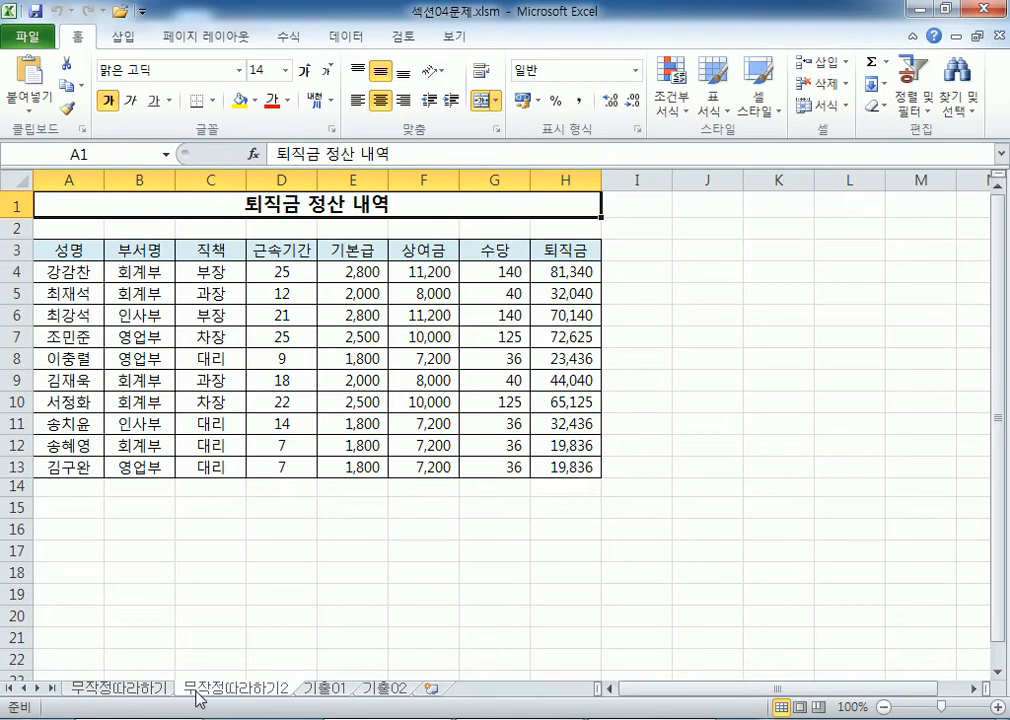
click(318, 690)
click(381, 694)
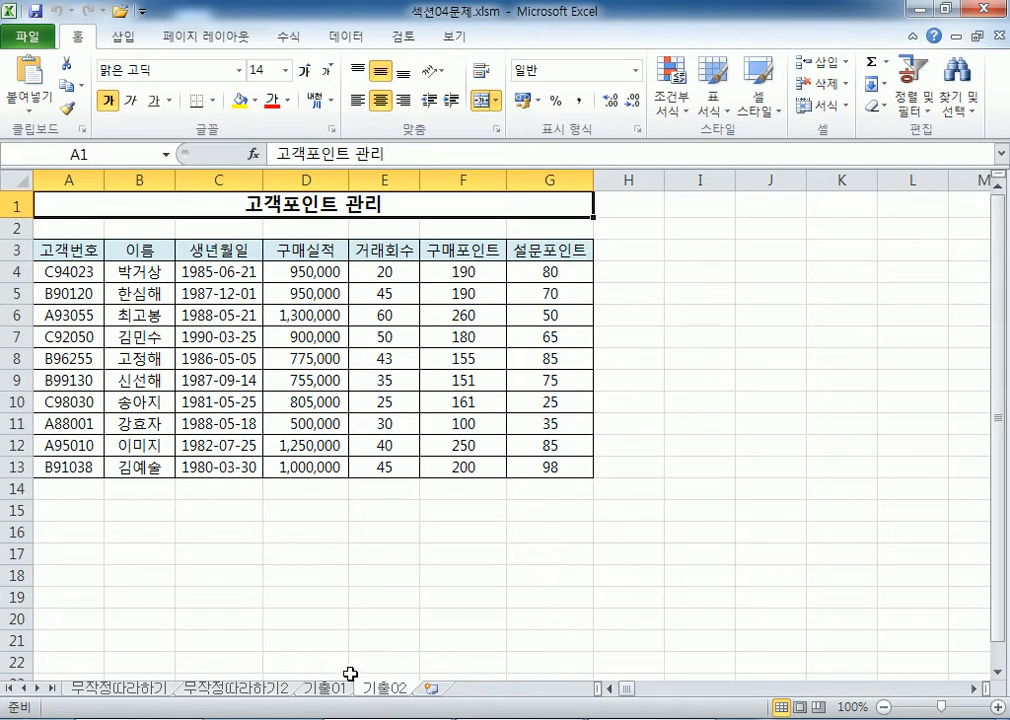
click(148, 692)
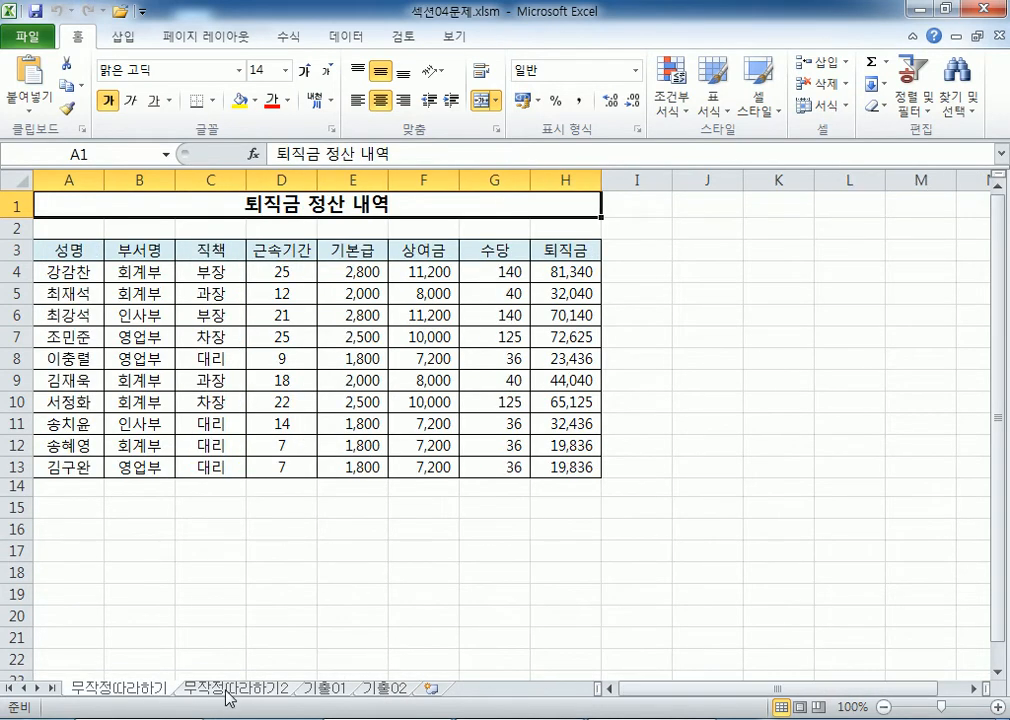
click(228, 692)
click(140, 692)
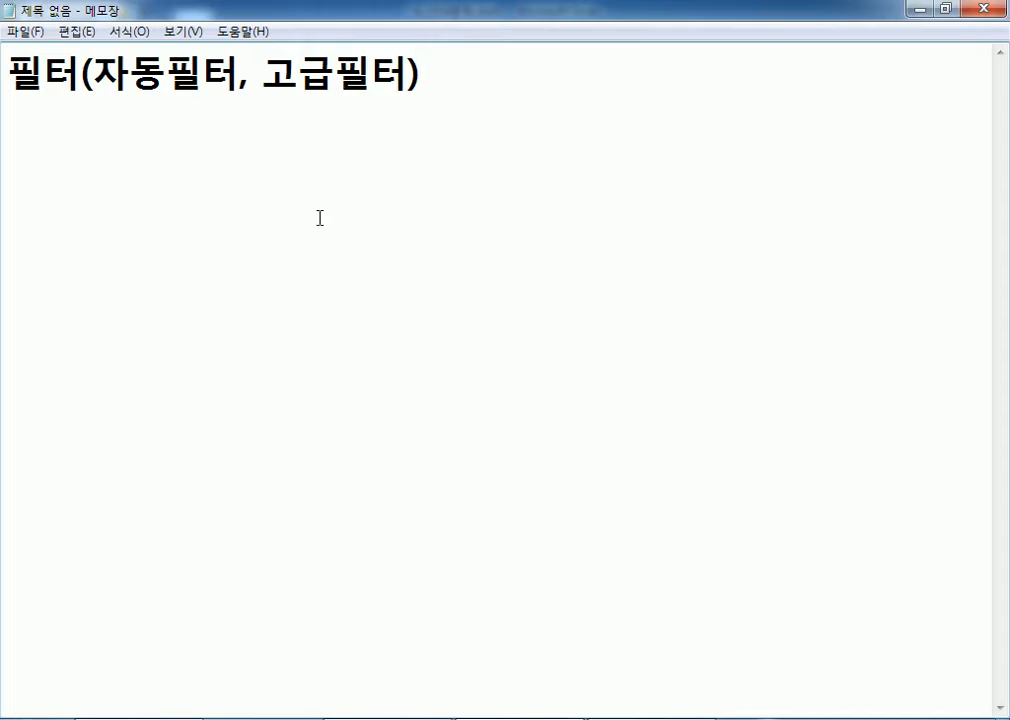
- Switch to Notepad and extend the heading with the definition " : 걸러내는 것"
text(: )
text(걸러)
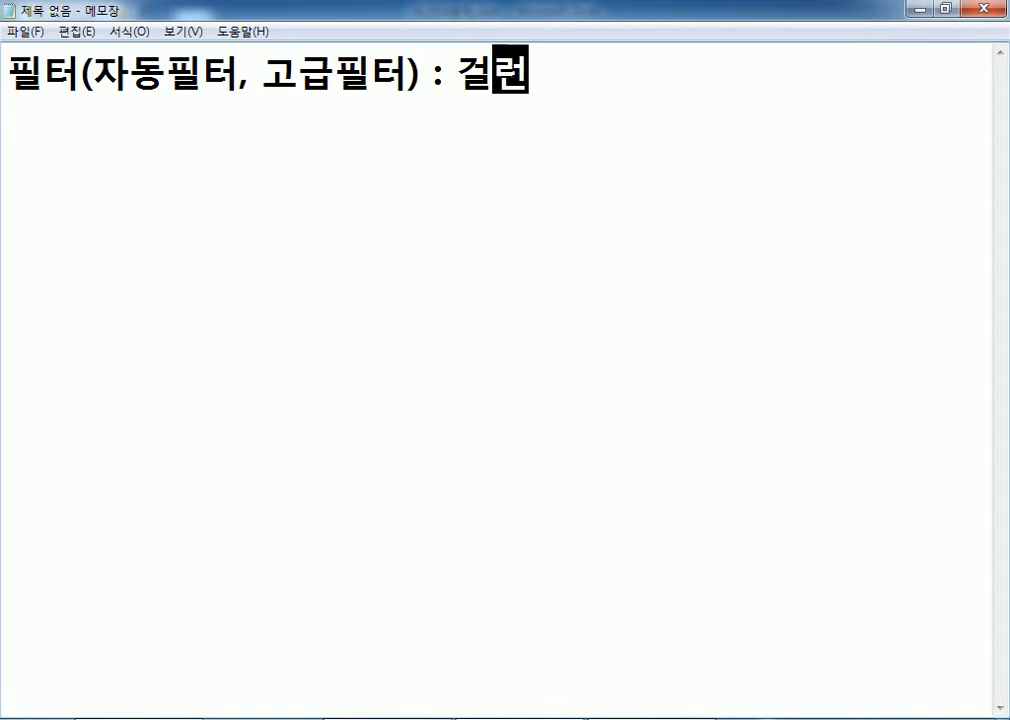
text(내는 것)
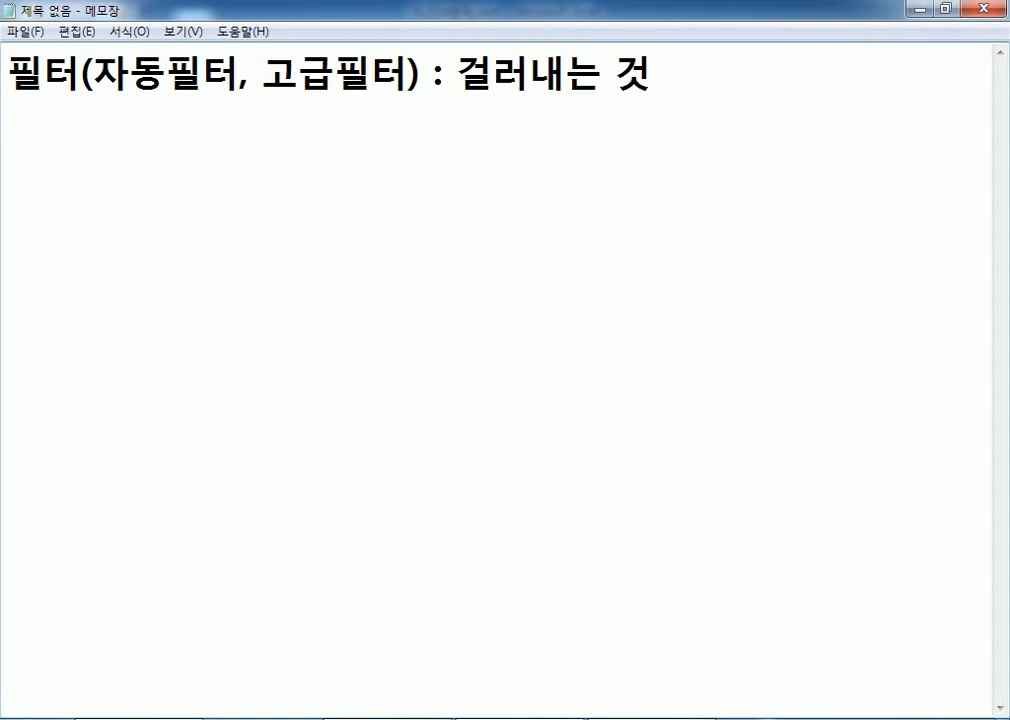
text(, 웡한)
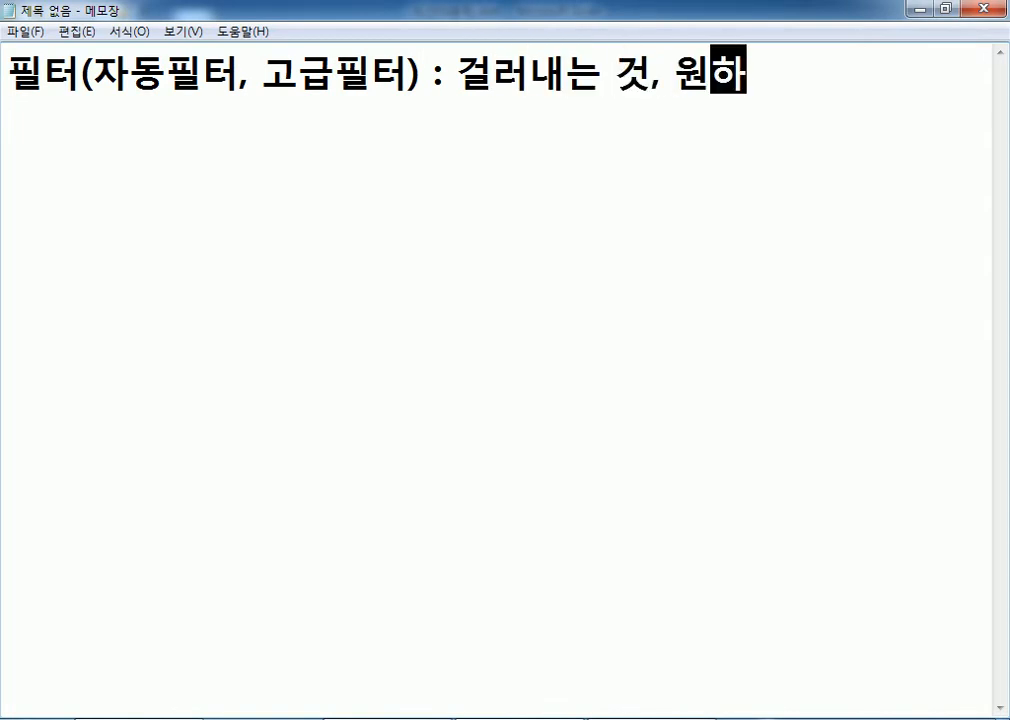
key(BackSpace)
key(BackSpace)
key(BackSpace)
key(BackSpace)
key(BackSpace)
key(BackSpace)
- Insert the words "원하는 데이터만" before "걸러내는 것" in the filter definition
key(Left)
key(Left)
key(Left)
key(Left)
key(Left)
key(Left)
text(ㅇ원하는 )
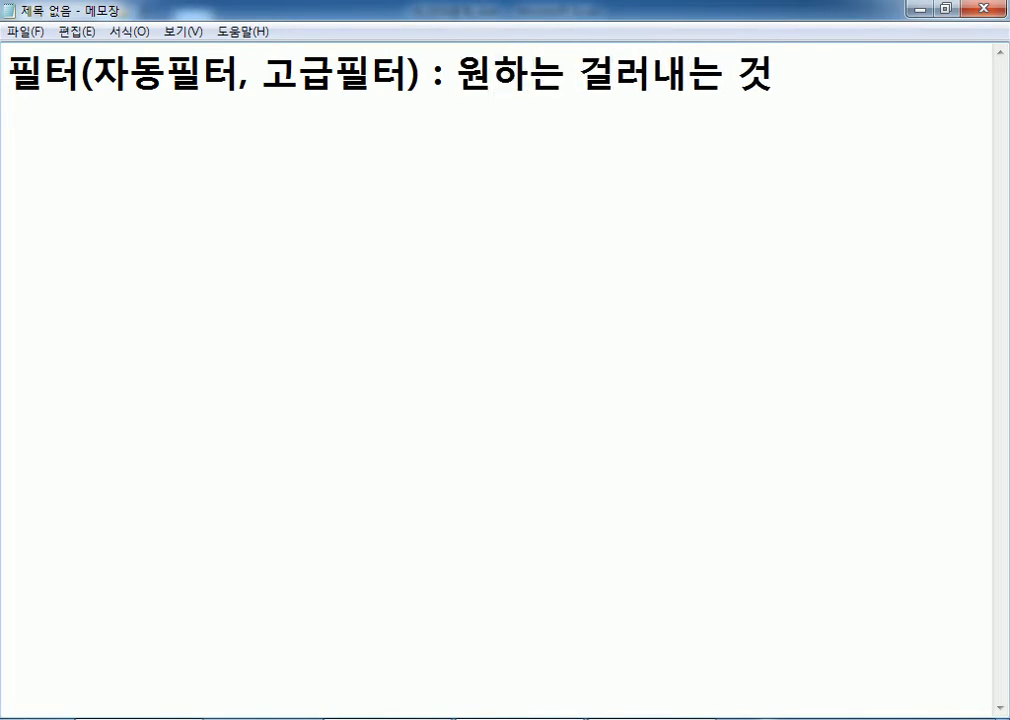
text(데이터만)
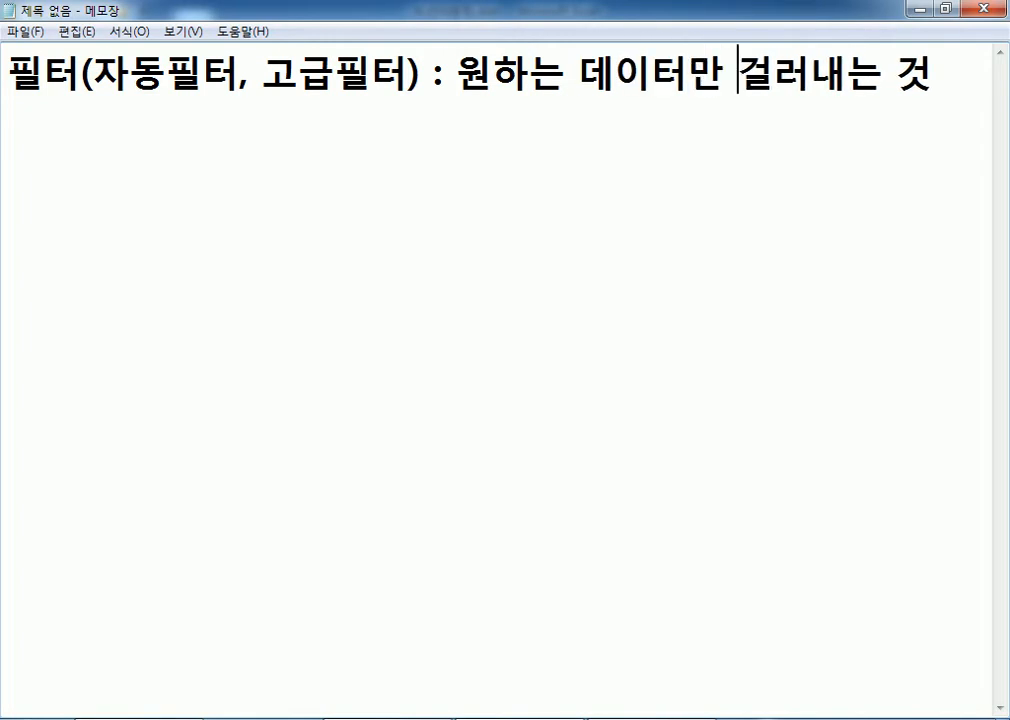
- Append ", 원하지 않으면 보이지 마라." to the end of the filter definition
key(End)
text(, 원하지 않)
text(으면 봉)
text(이)
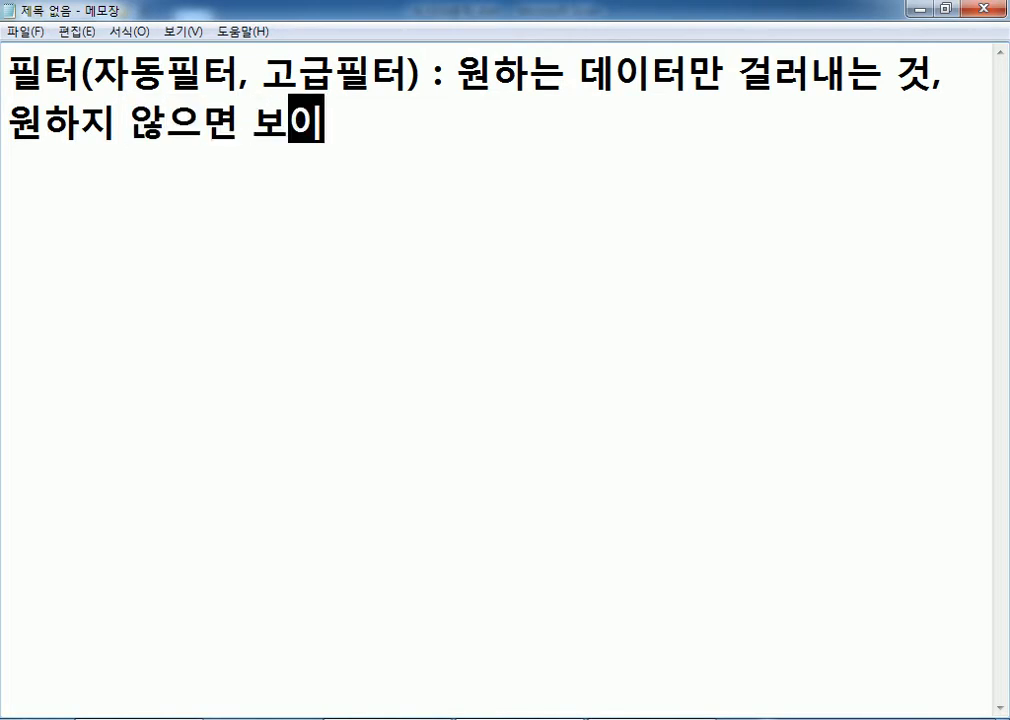
text(지 말라.)
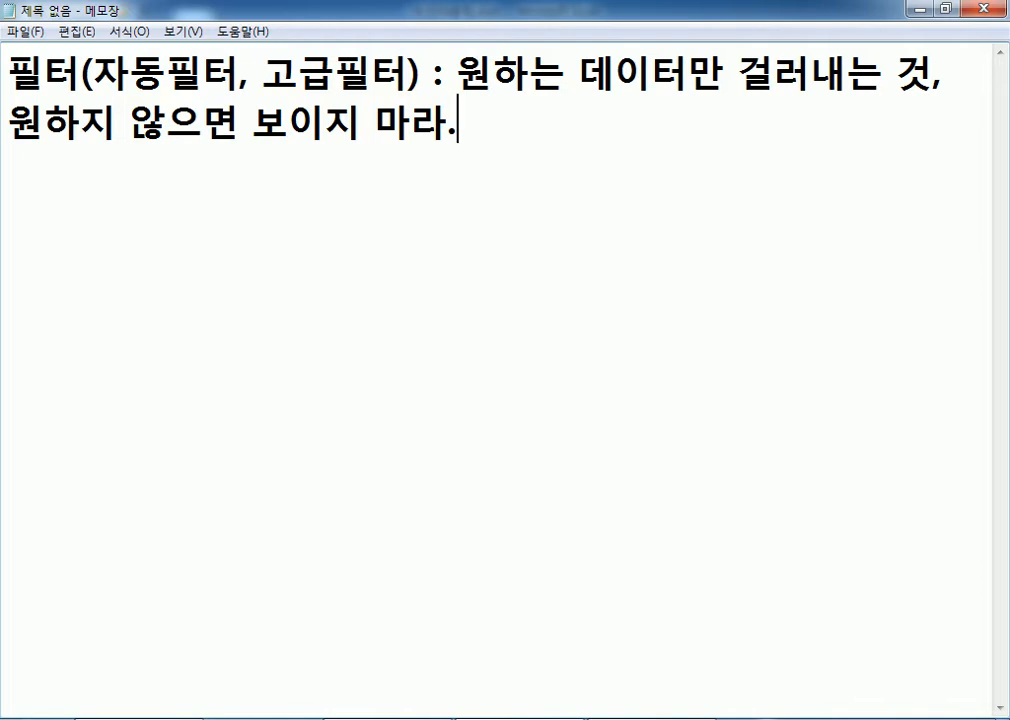
- Add three line breaks below the filter definition in the note
key(Return)
key(Return)
key(Return)
click(238, 72)
click(174, 199)
- Switch to Excel and turn on the automatic filter for the table in A3:H13
key(alt+Tab)
drag(103, 249, 545, 465)
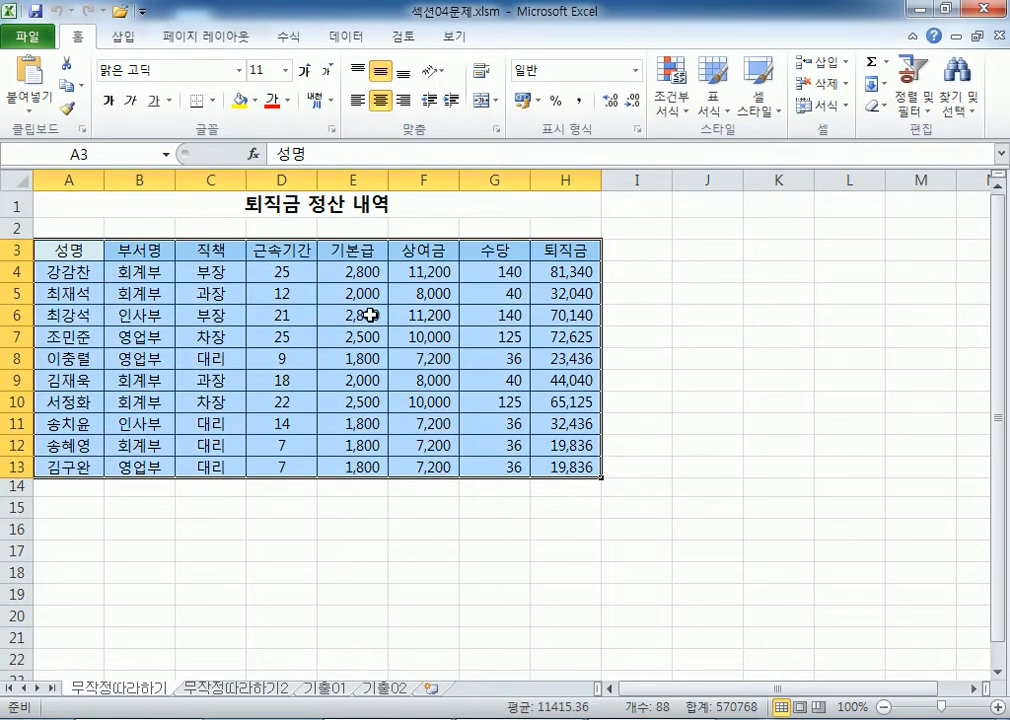
click(370, 315)
click(338, 42)
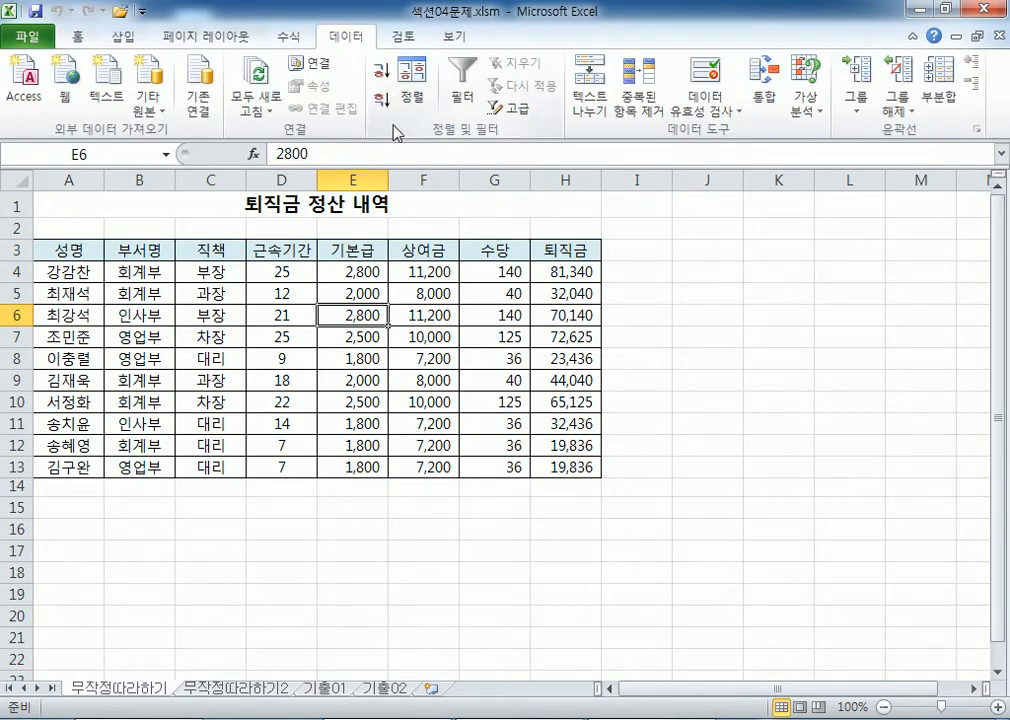
click(475, 106)
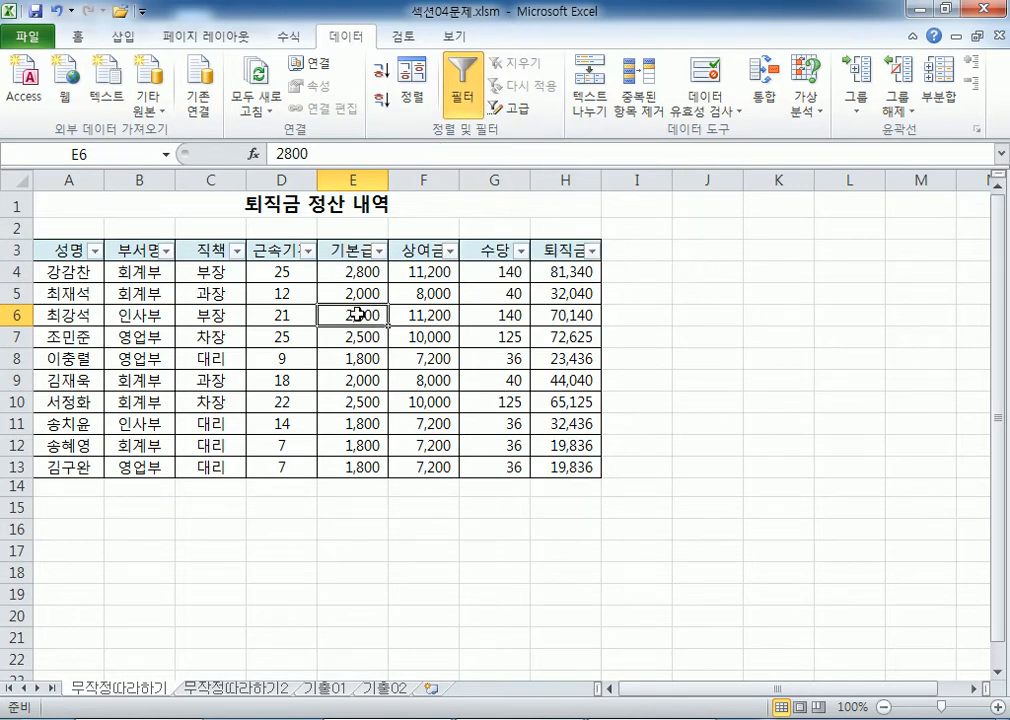
- Filter the 근속기간 column with a number filter for values greater than or equal to 15
scroll(357, 313, up, 4)
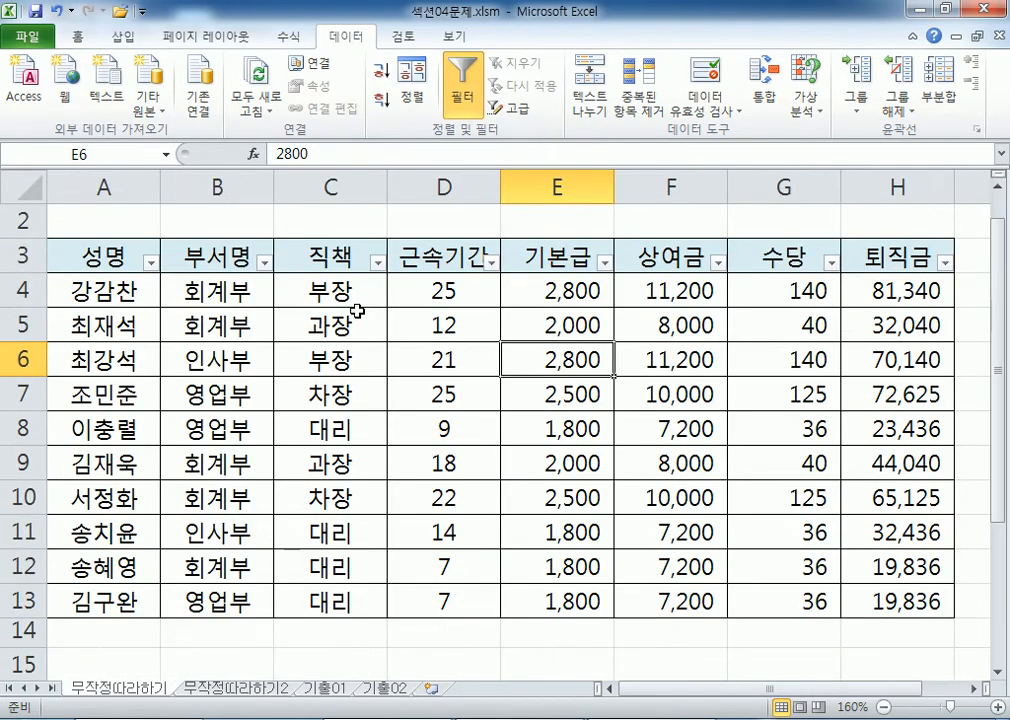
click(148, 265)
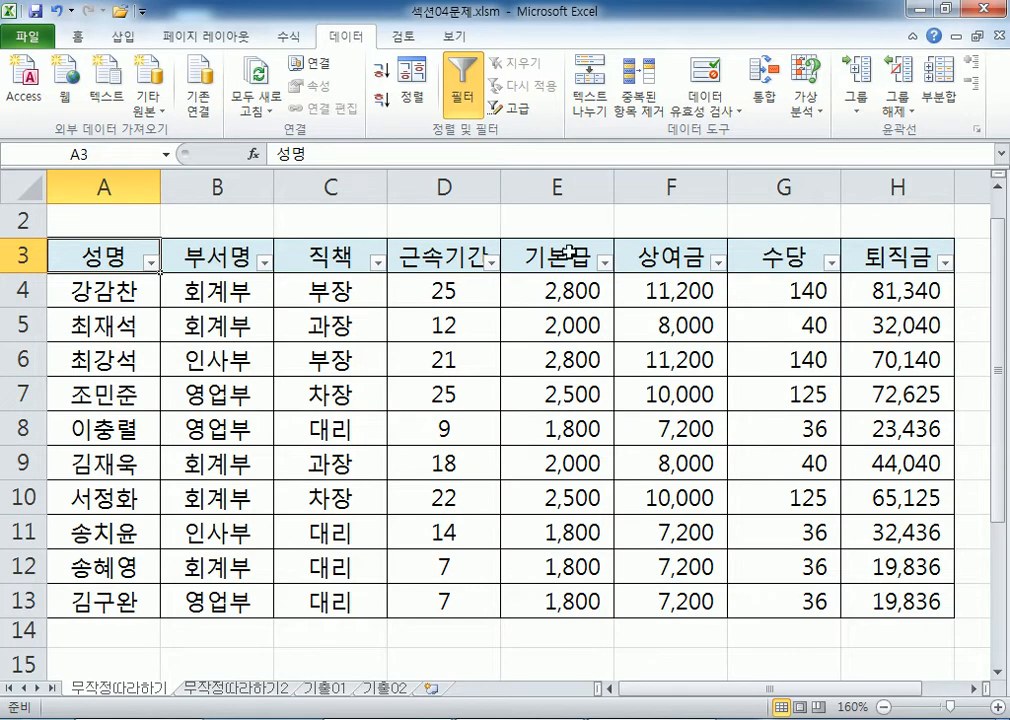
click(440, 254)
click(408, 185)
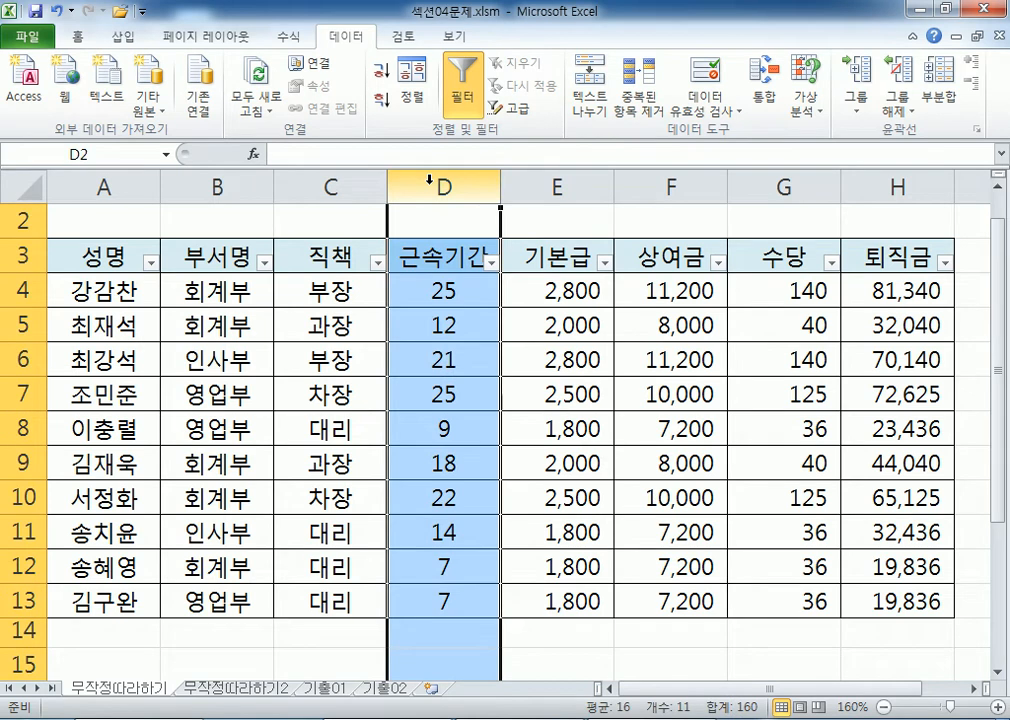
click(470, 257)
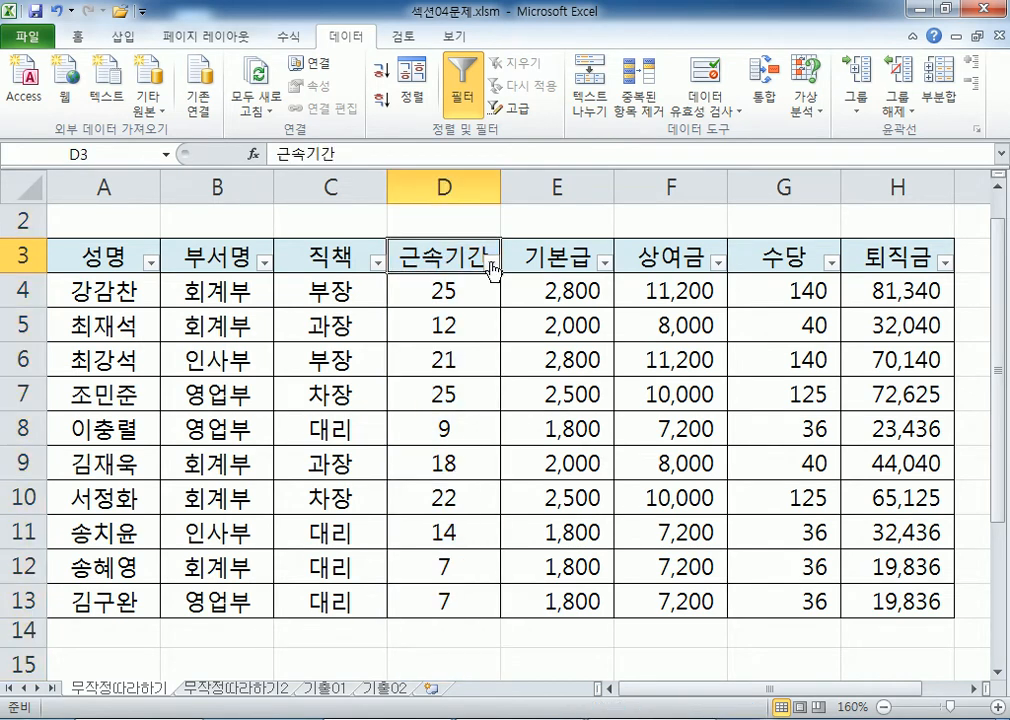
click(494, 265)
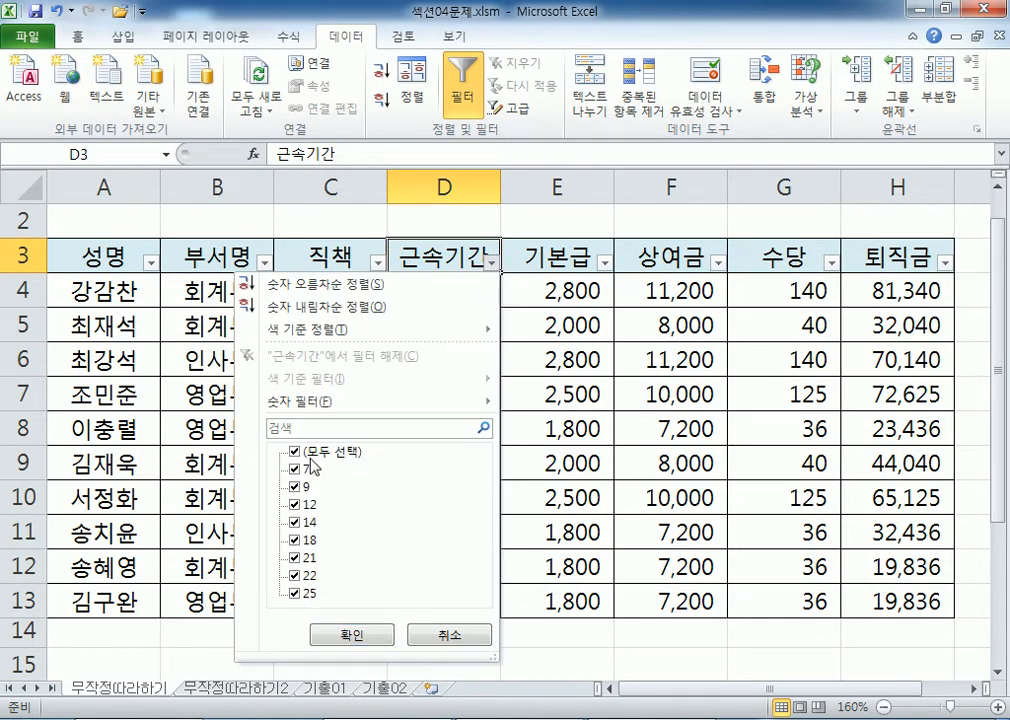
click(309, 401)
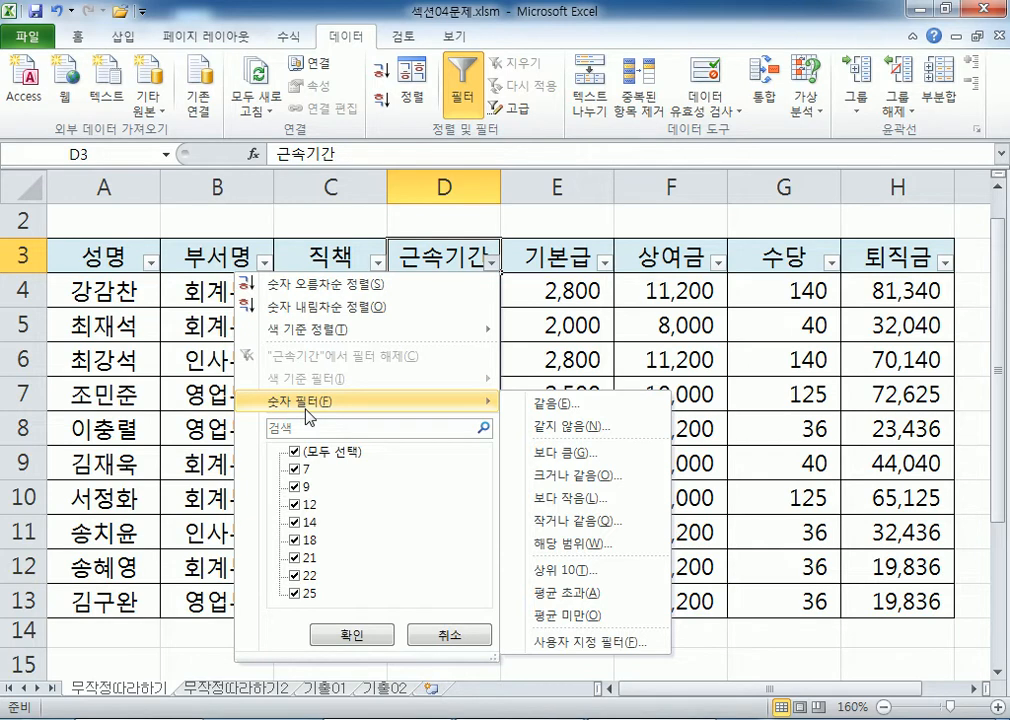
click(548, 477)
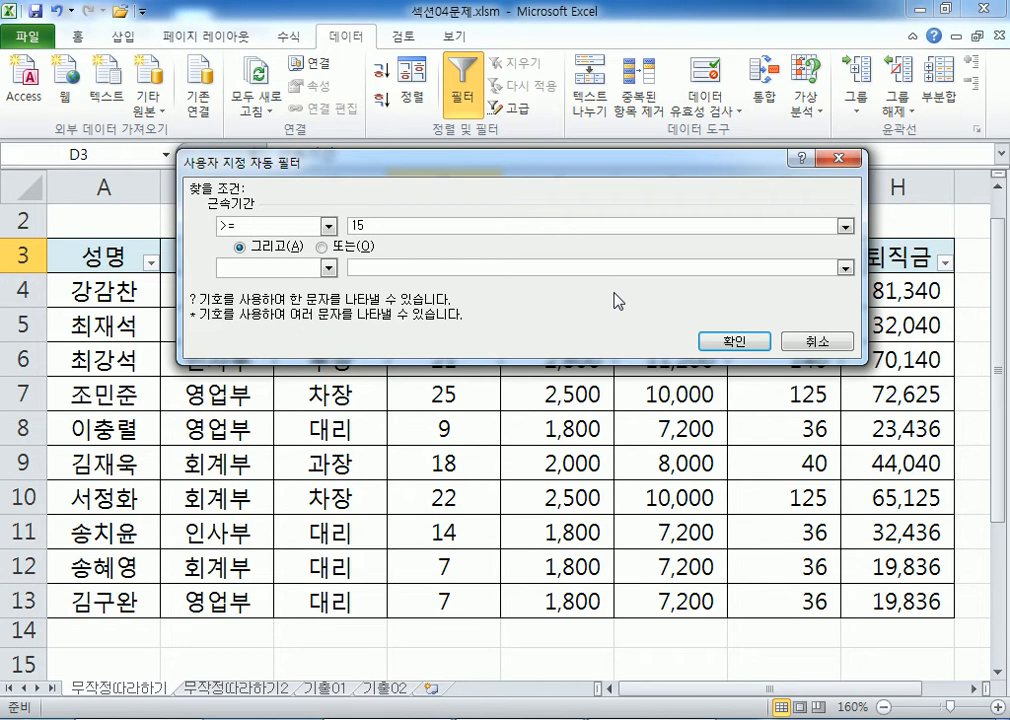
click(719, 346)
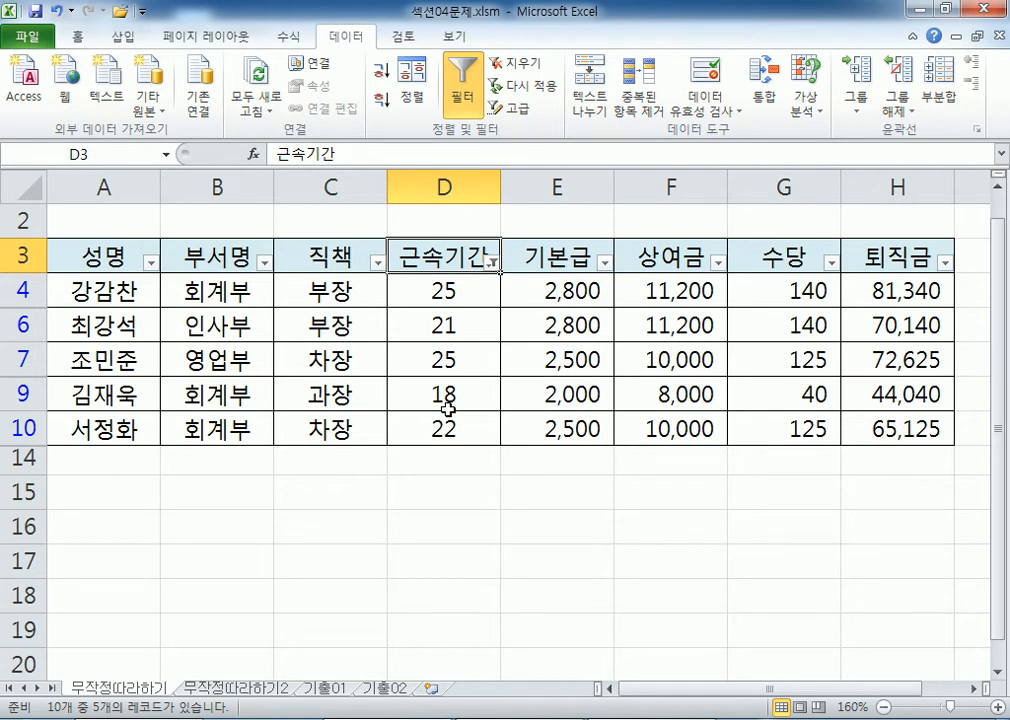
- Reopen the 근속기간 column's greater-than-or-equal filter condition to review it, and accept it as it is
click(491, 262)
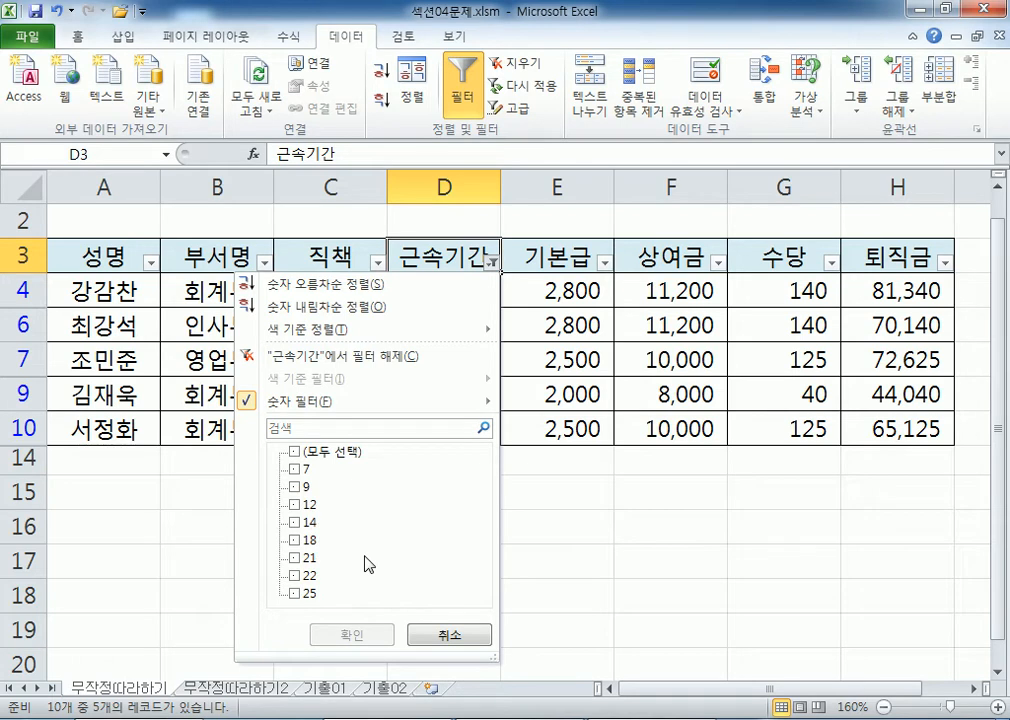
mouse_move(450, 401)
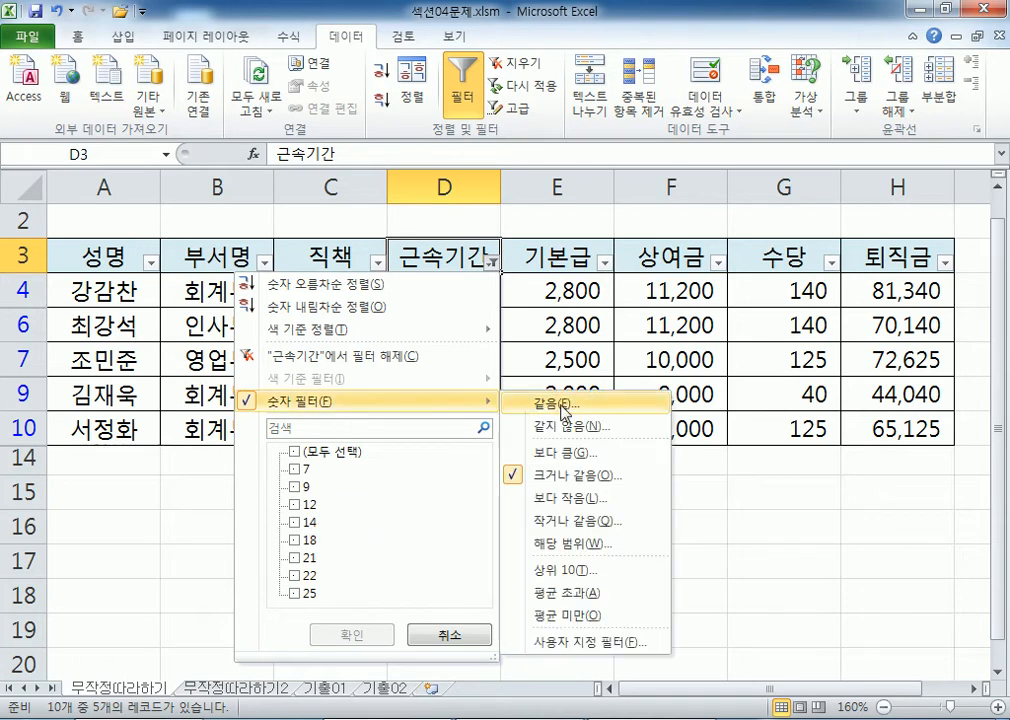
click(580, 482)
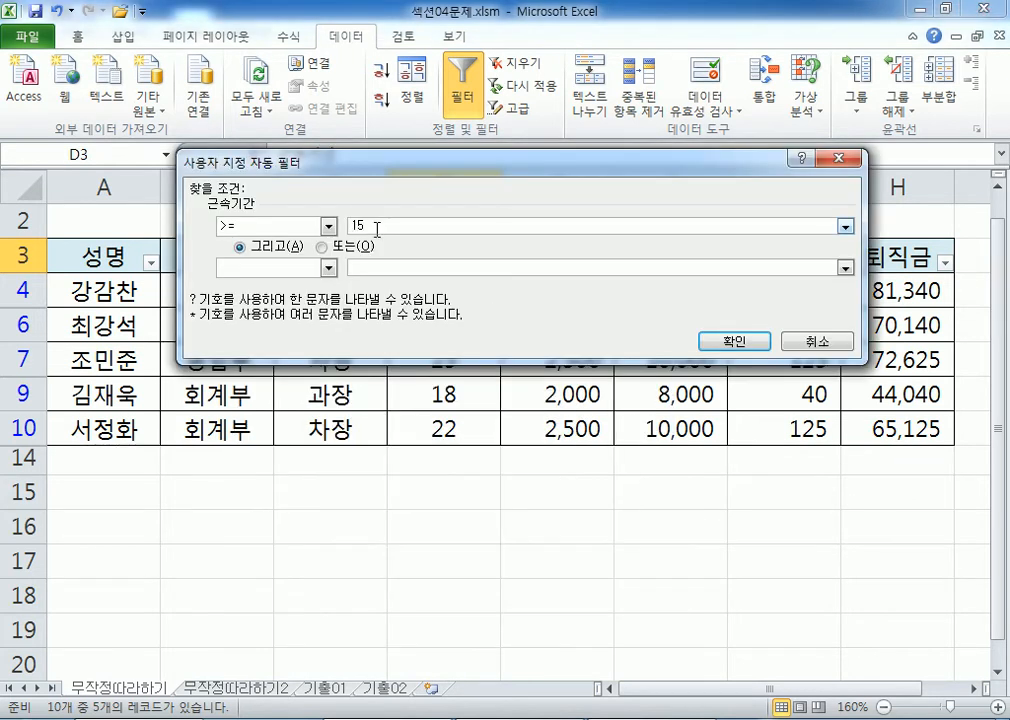
click(734, 341)
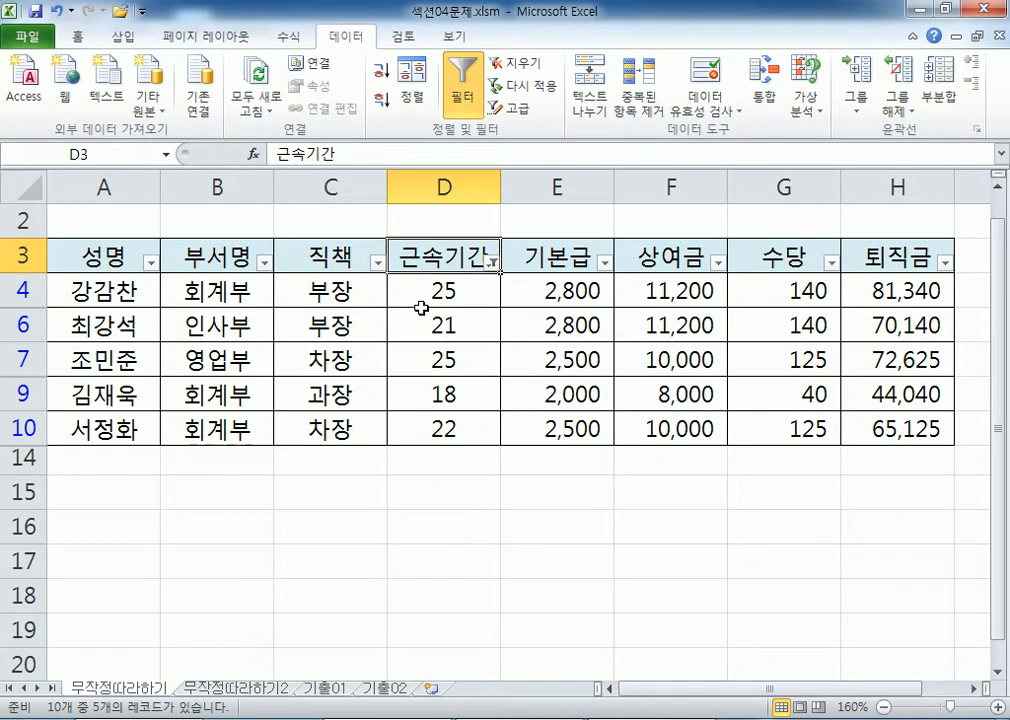
- Clear the 근속기간 filter condition, and turn the table's automatic filter off and on again
click(514, 66)
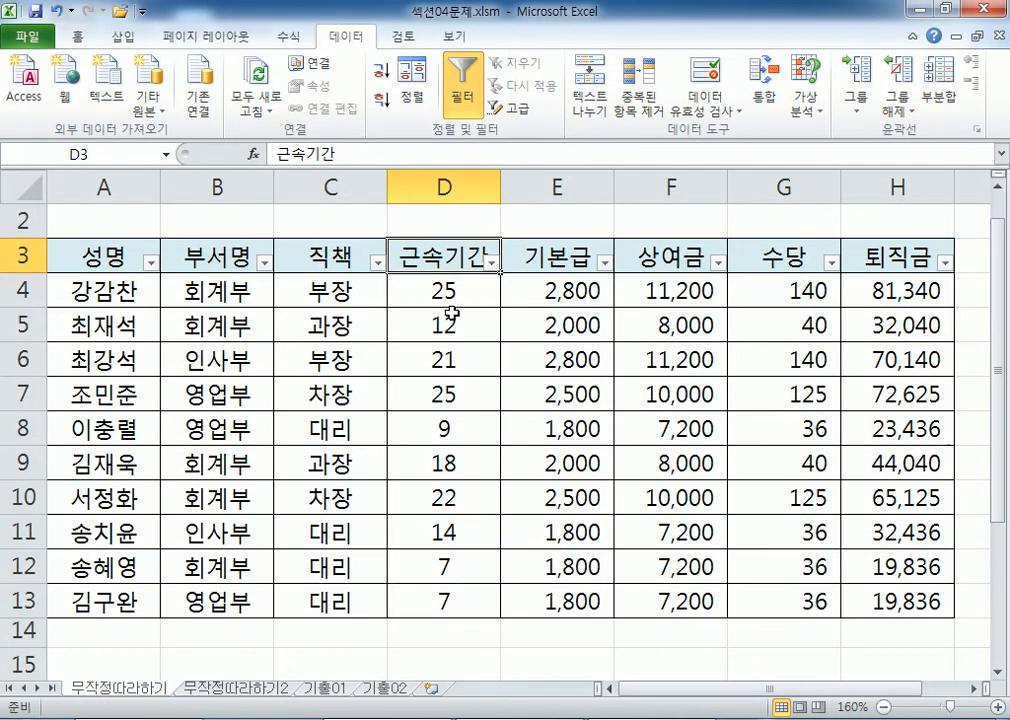
click(472, 92)
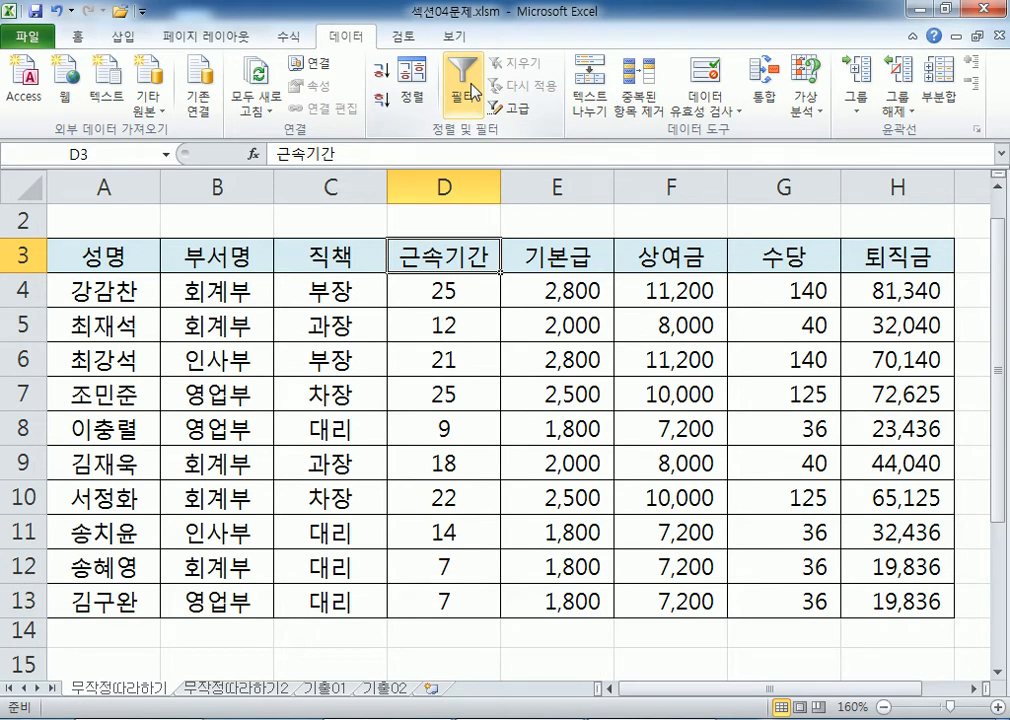
click(461, 90)
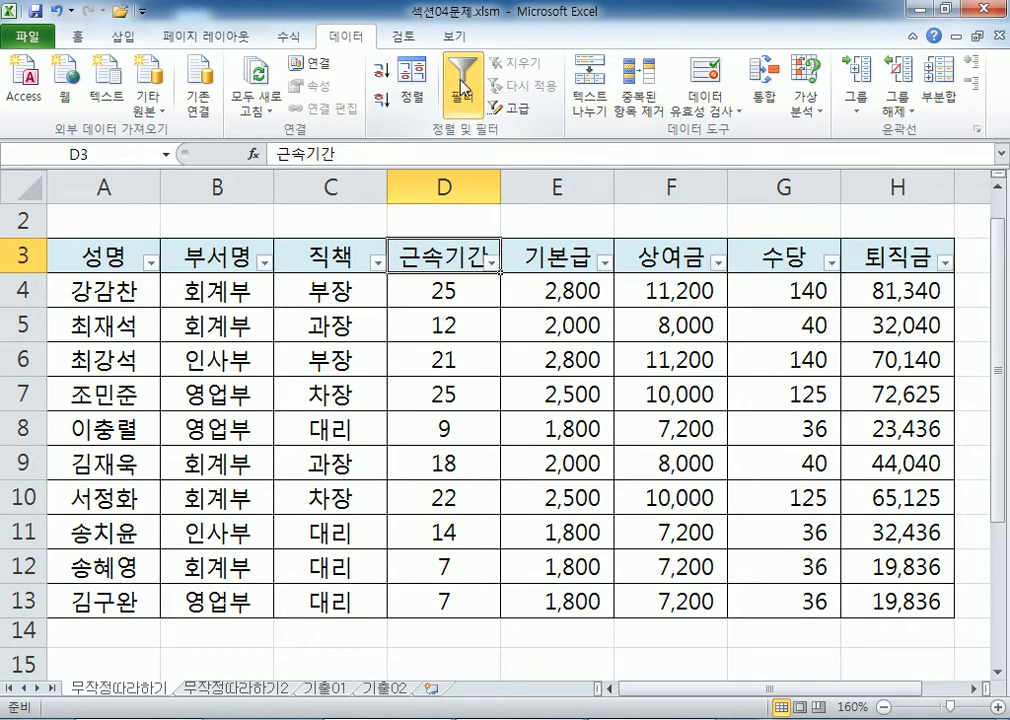
- Filter the 근속기간 column with a number filter for values greater than or equal to 15
click(492, 263)
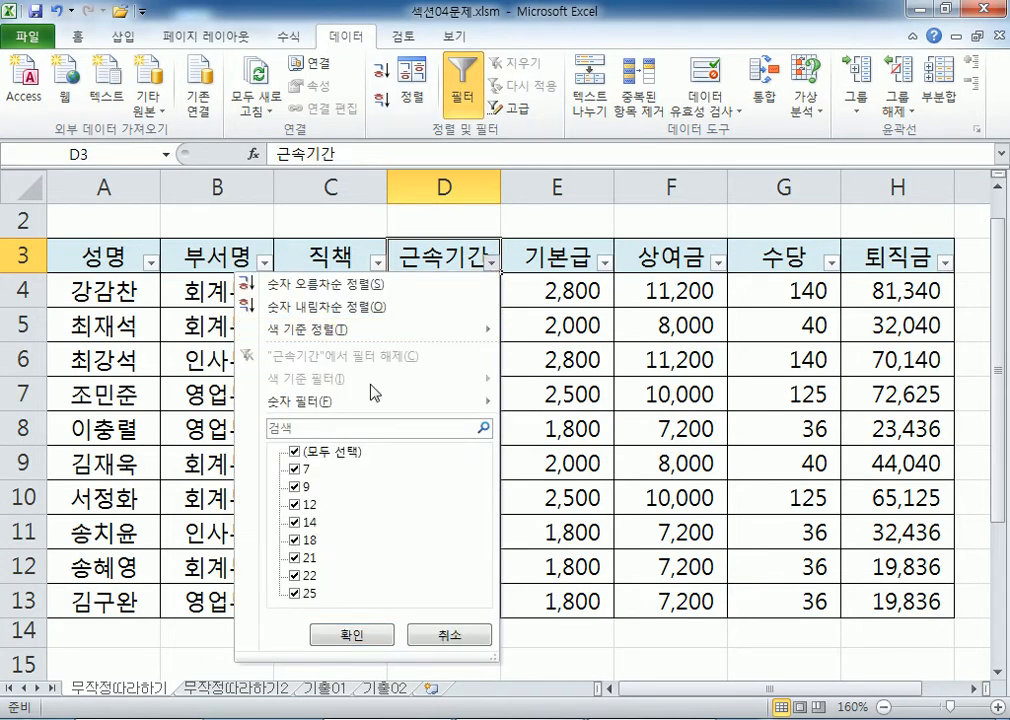
mouse_move(361, 410)
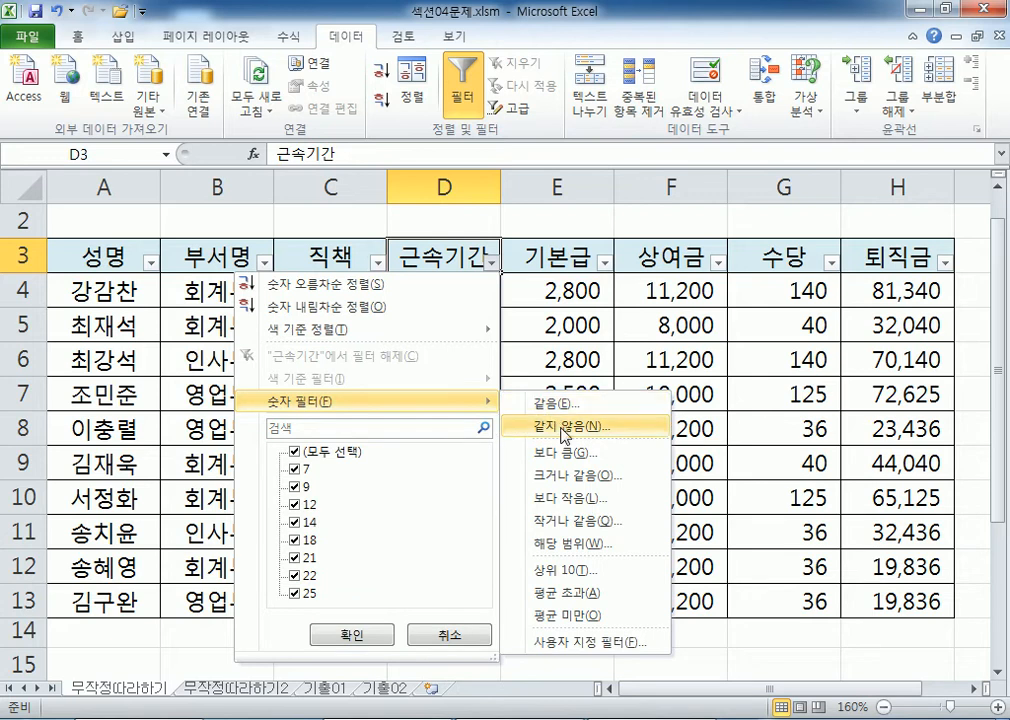
click(564, 482)
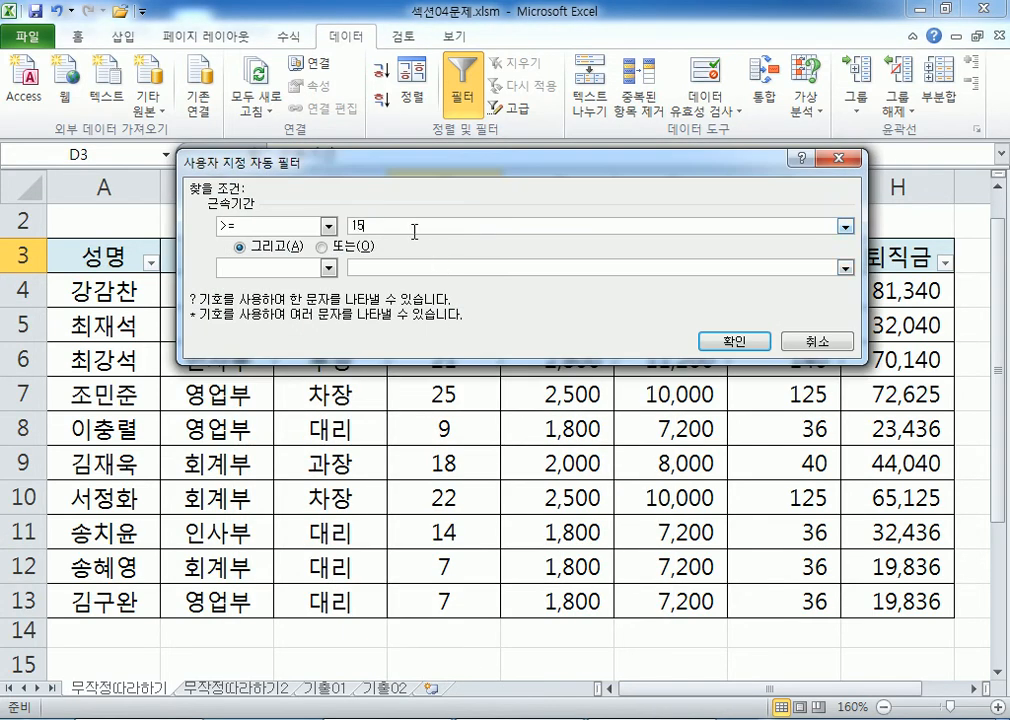
click(732, 342)
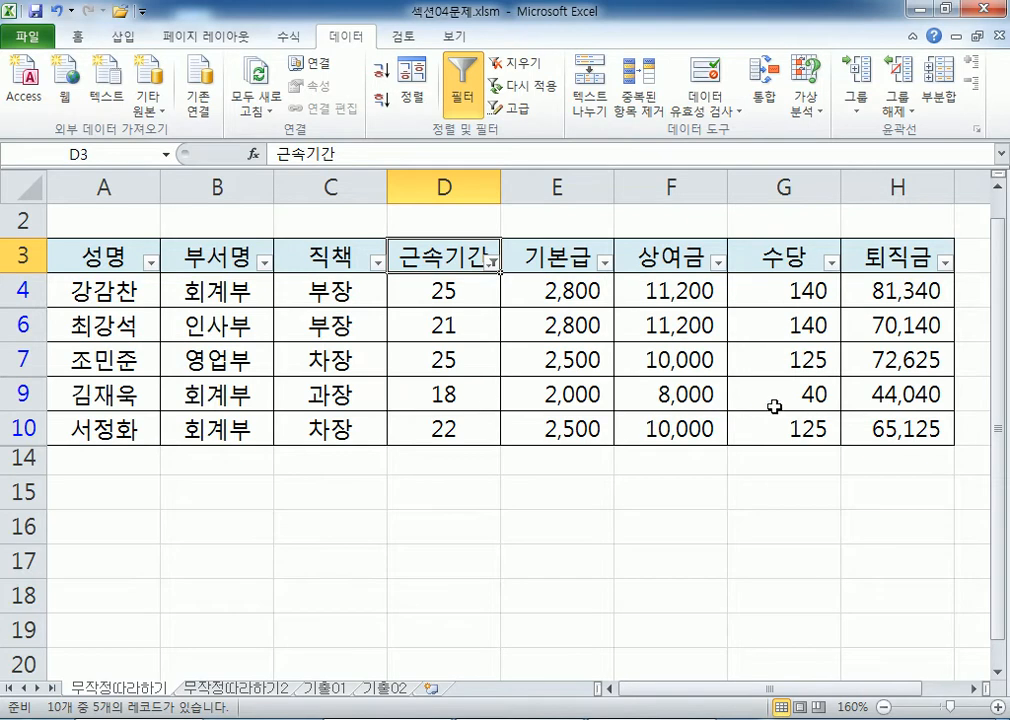
- Filter the 퇴직금 column with a number filter for values less than or equal to 50000
click(930, 260)
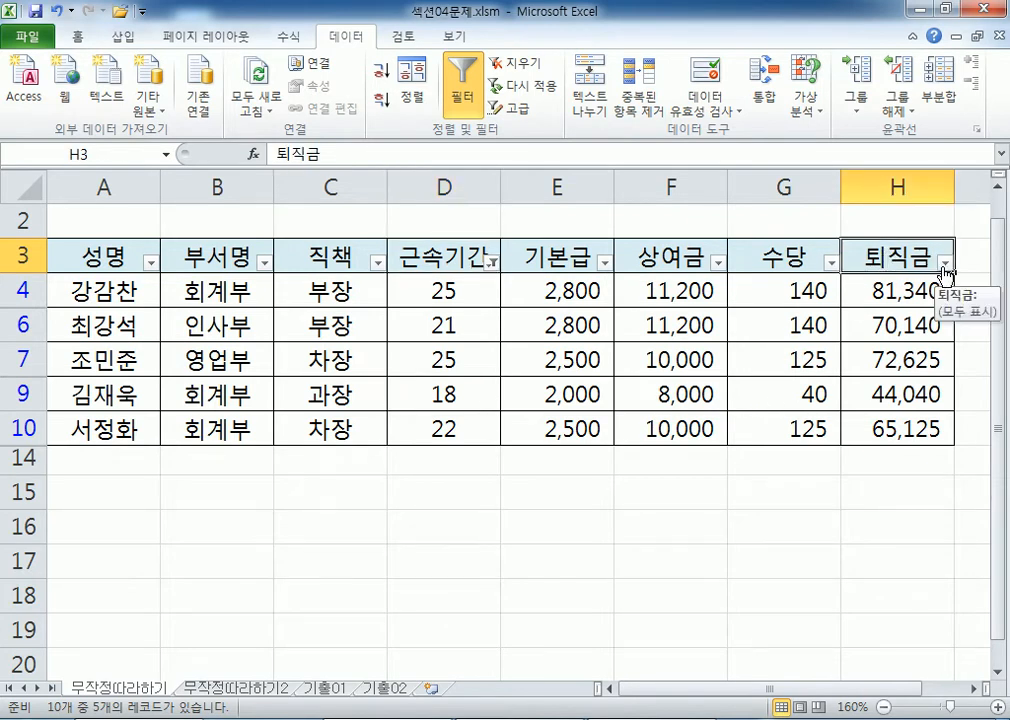
click(945, 264)
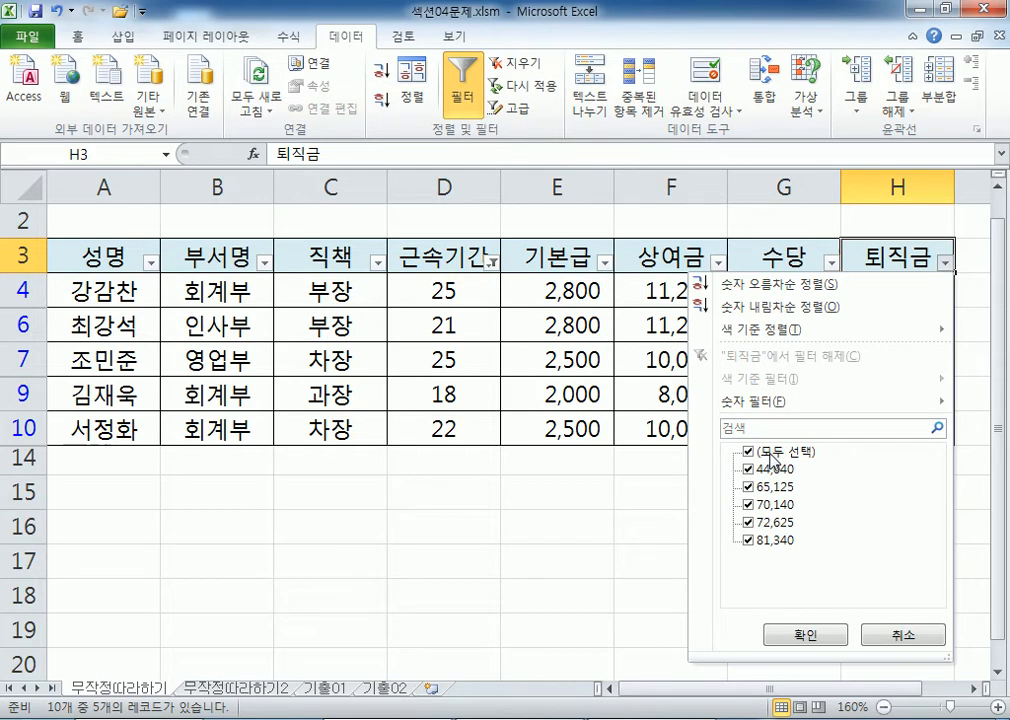
mouse_move(765, 412)
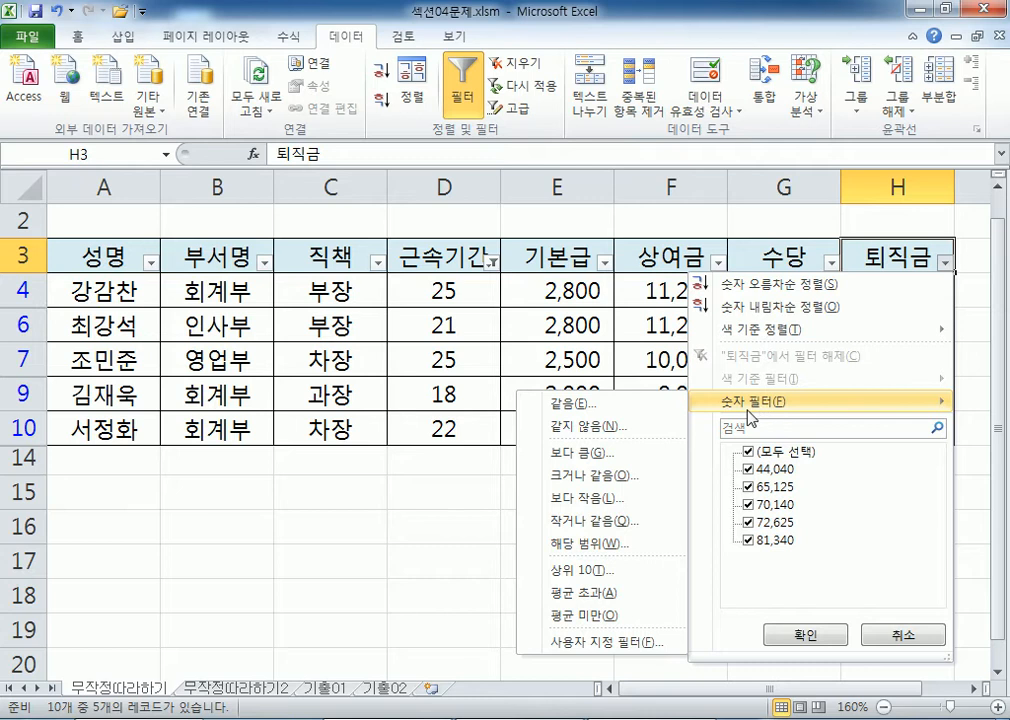
click(586, 522)
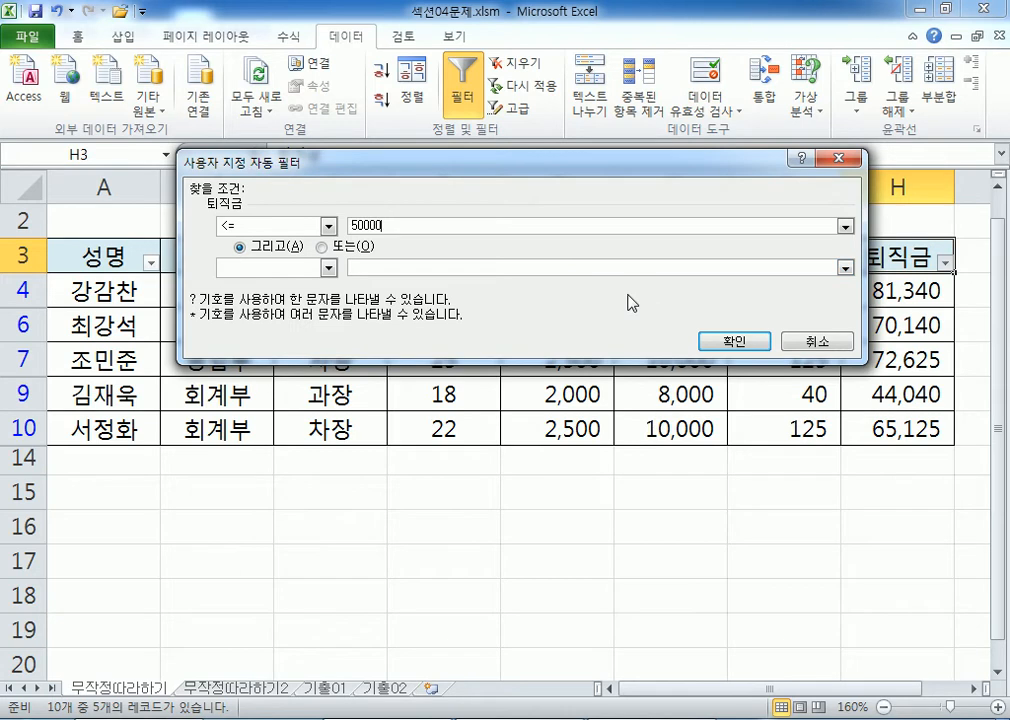
click(733, 342)
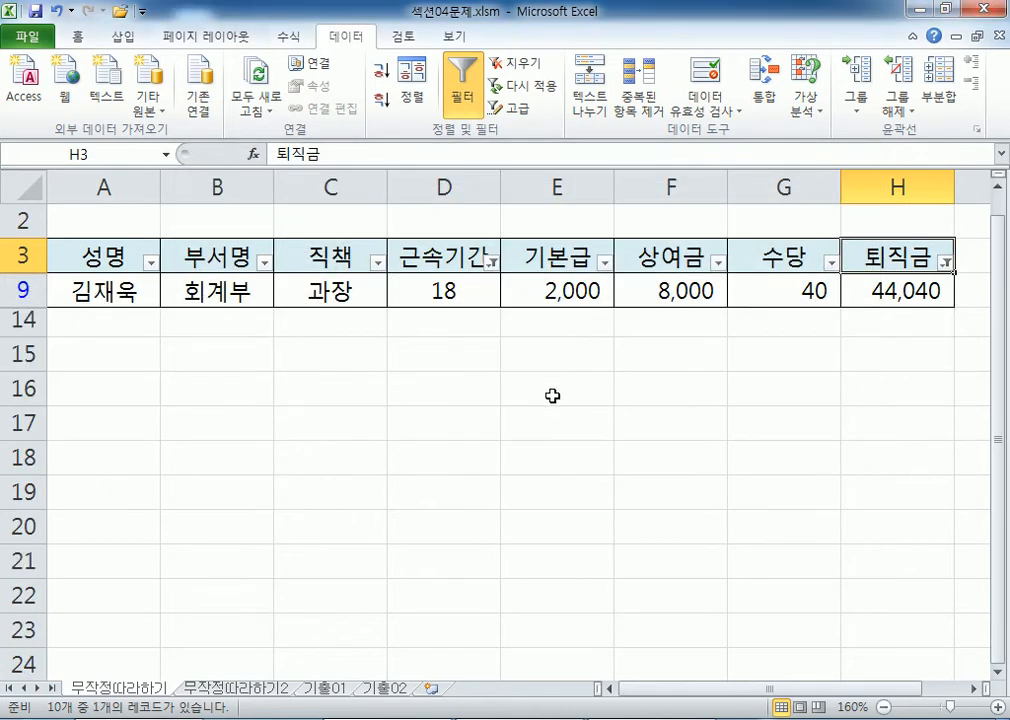
- Review the filter conditions on the 근속기간 and 퇴직금 headers and the filtered table from A3 to column H
click(440, 262)
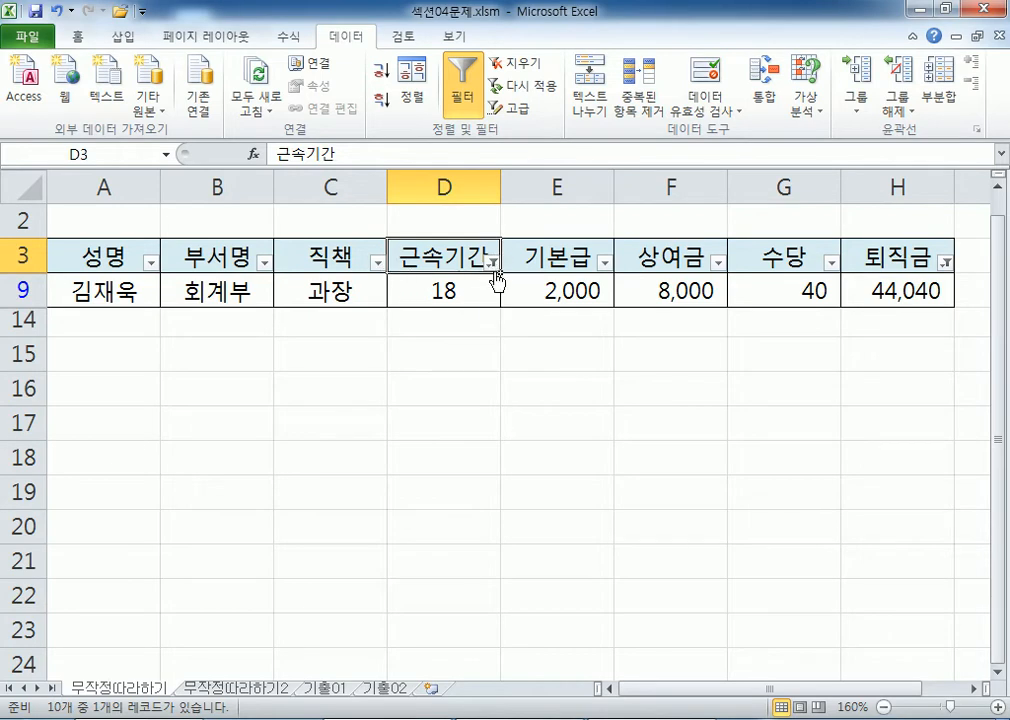
mouse_move(497, 282)
click(453, 318)
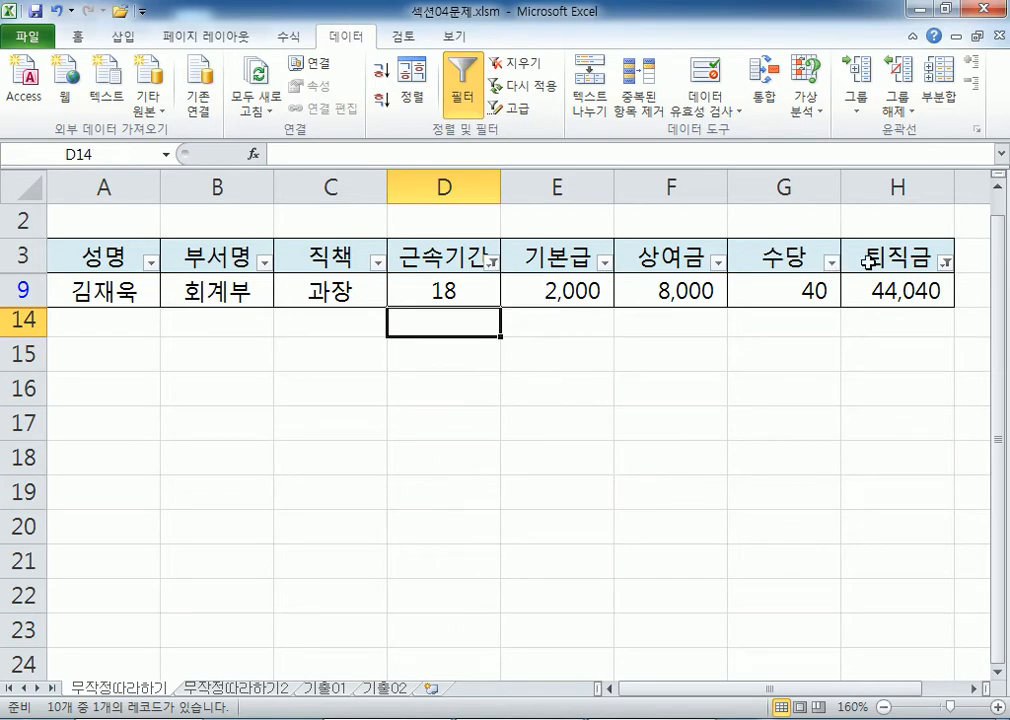
mouse_move(948, 270)
click(356, 418)
drag(138, 252, 694, 288)
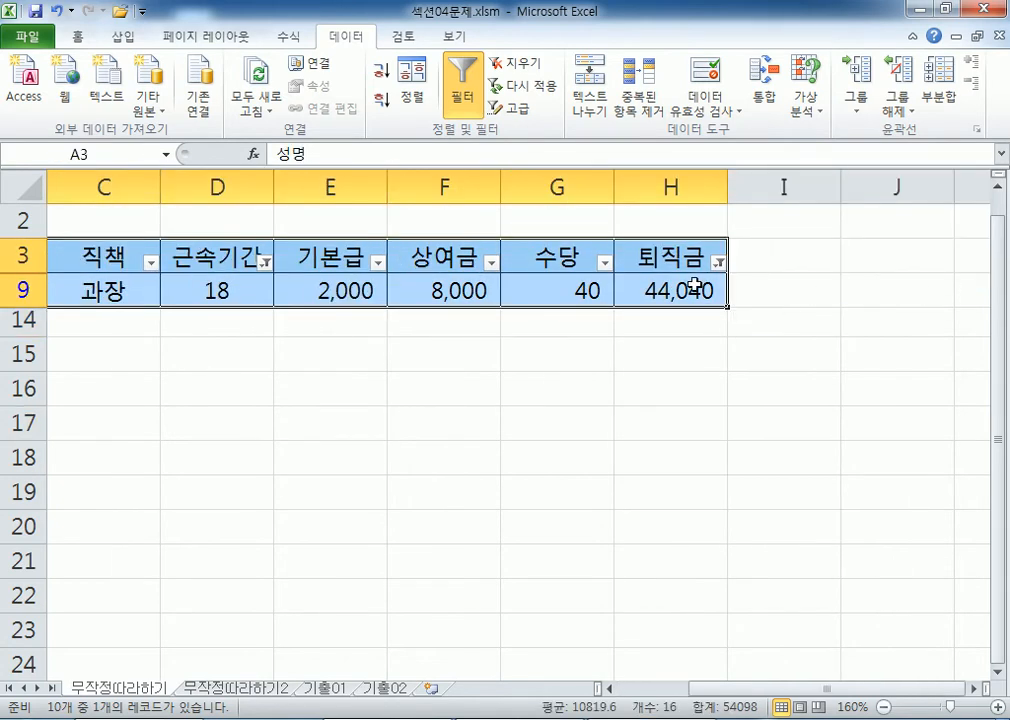
key(Home)
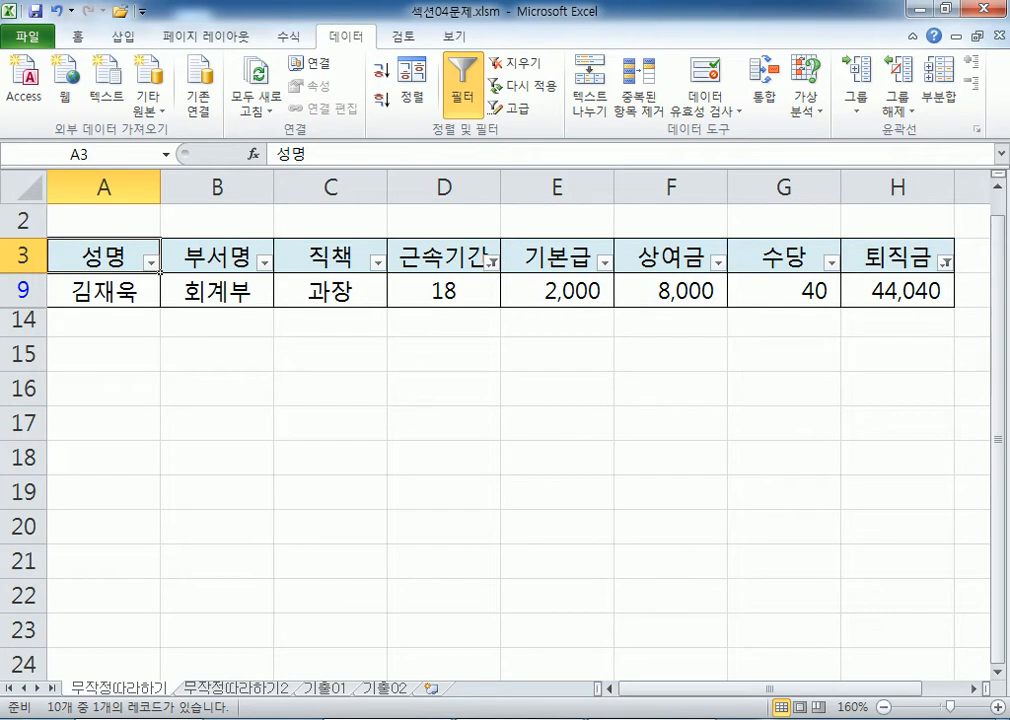
- Switch to Notepad and add the heading "자동필터" below the filter definition
key(alt+Tab)
key(Return)
text(자동)
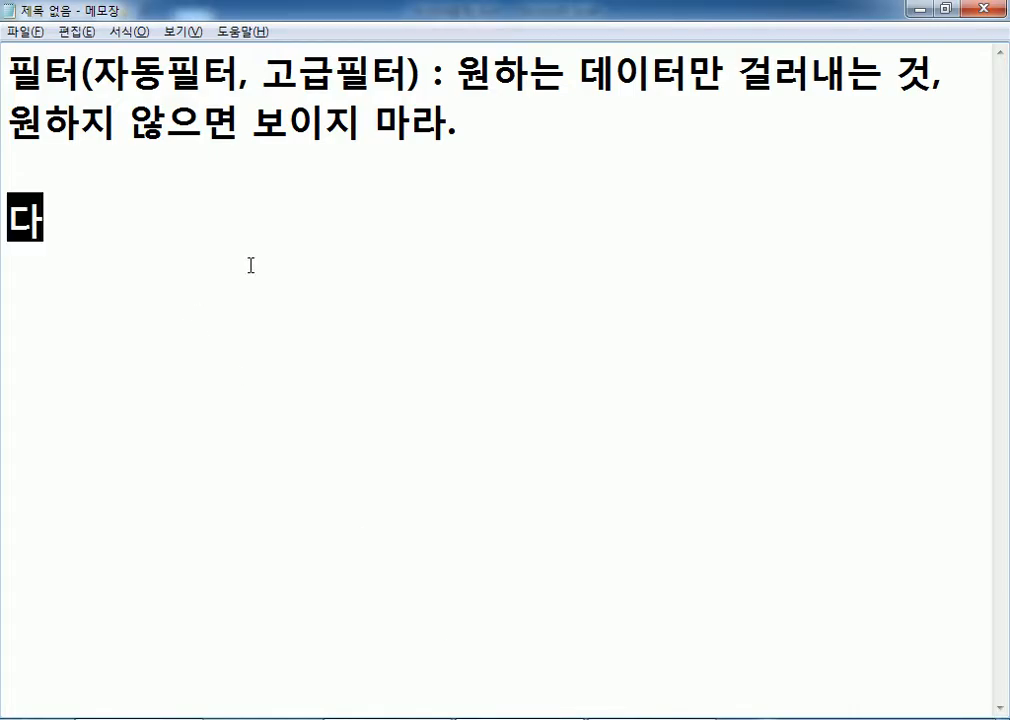
text(필ㅌ)
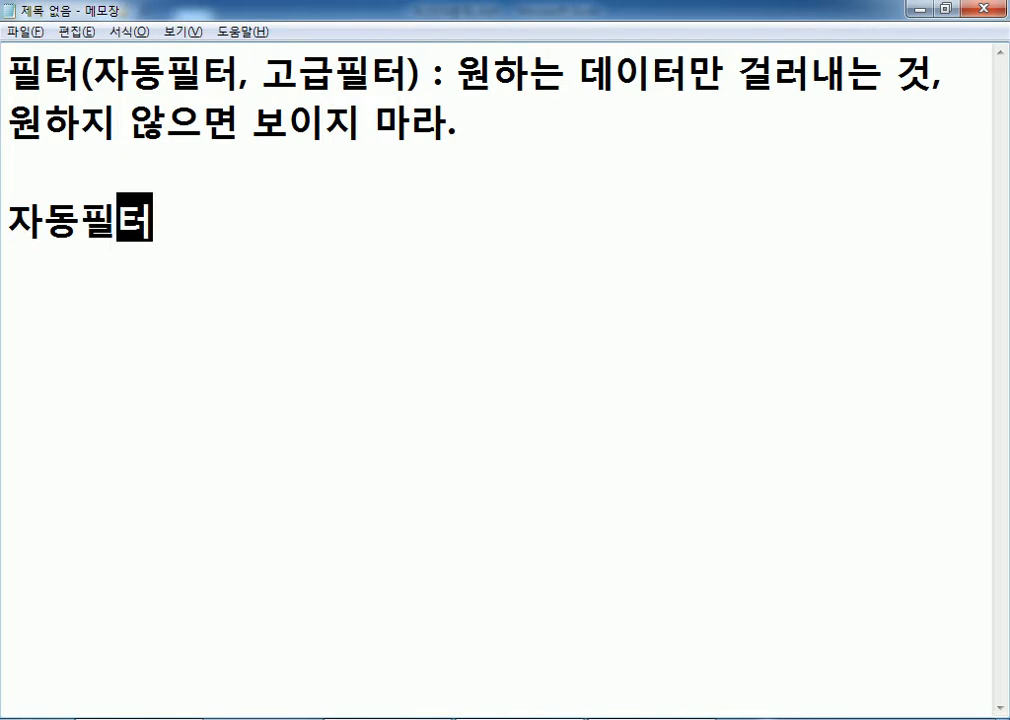
text(ㅓ)
key(Return)
- Add the first item "1. 블록을 지정/영역에 클릭" under the 자동필터 heading
text(1. 블)
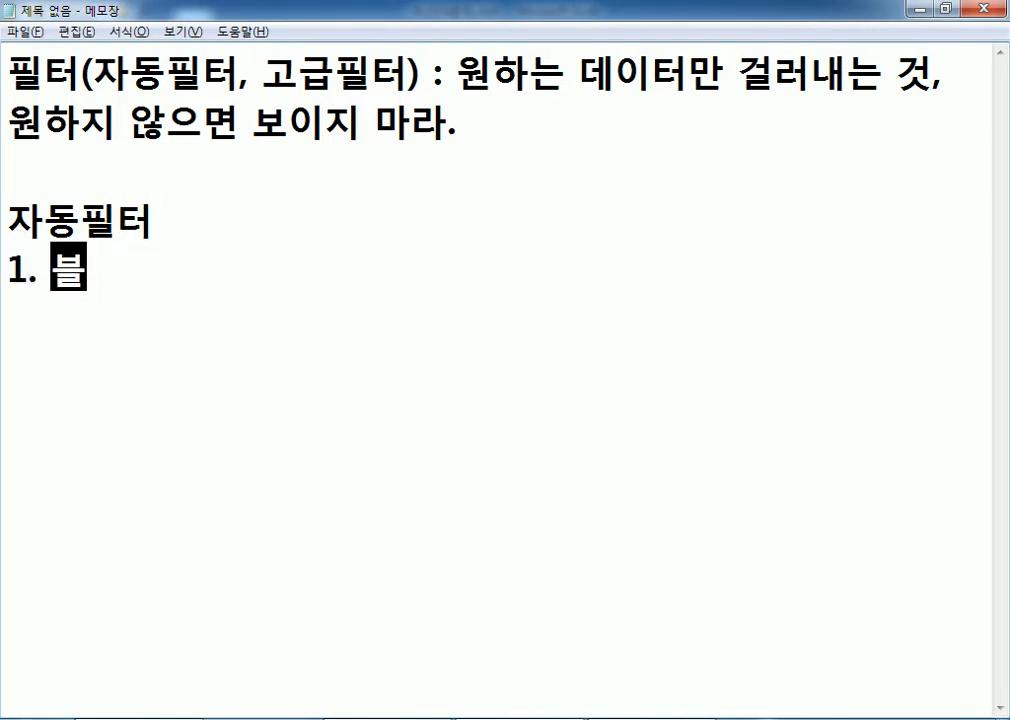
text(록을 지)
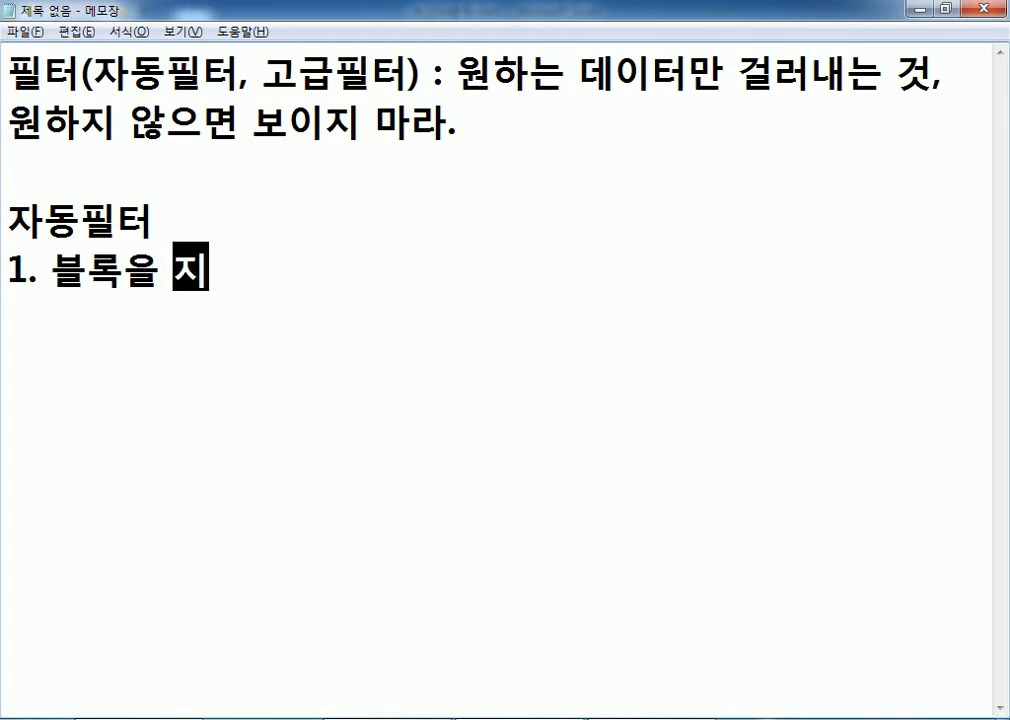
text(정/)
text(영역에 클ㄹ)
text(ㅣㄱ)
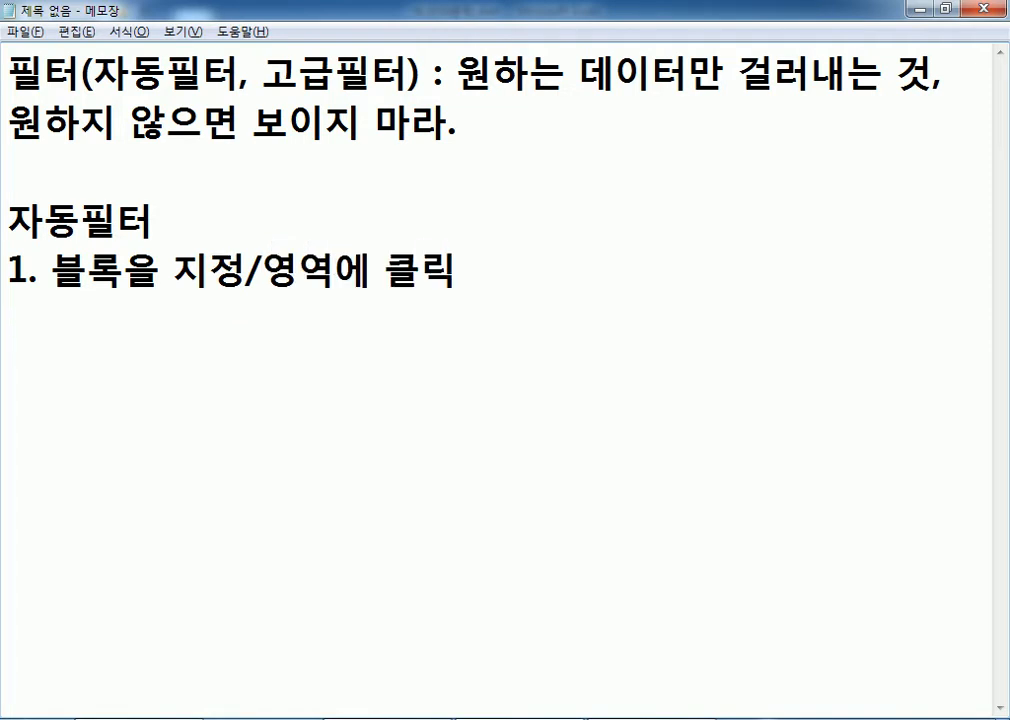
- Replace the slash in item 1 with the word "또는", spaced from the words around it
key(Left)
key(Left)
key(Left)
key(Left)
key(Left)
key(Left)
text(또는)
key(Delete)
key(End)
- Add the second item "2. 데이터 > 자동필터" to the note
key(Return)
text(2.,)
key(BackSpace)
text(데이터 )
text(> 자동ㅍ)
text(ㅣㄹ터)
- Start the third item of the note with "3. 각 항목에 펼침목록"
key(Return)
text(3. 학)
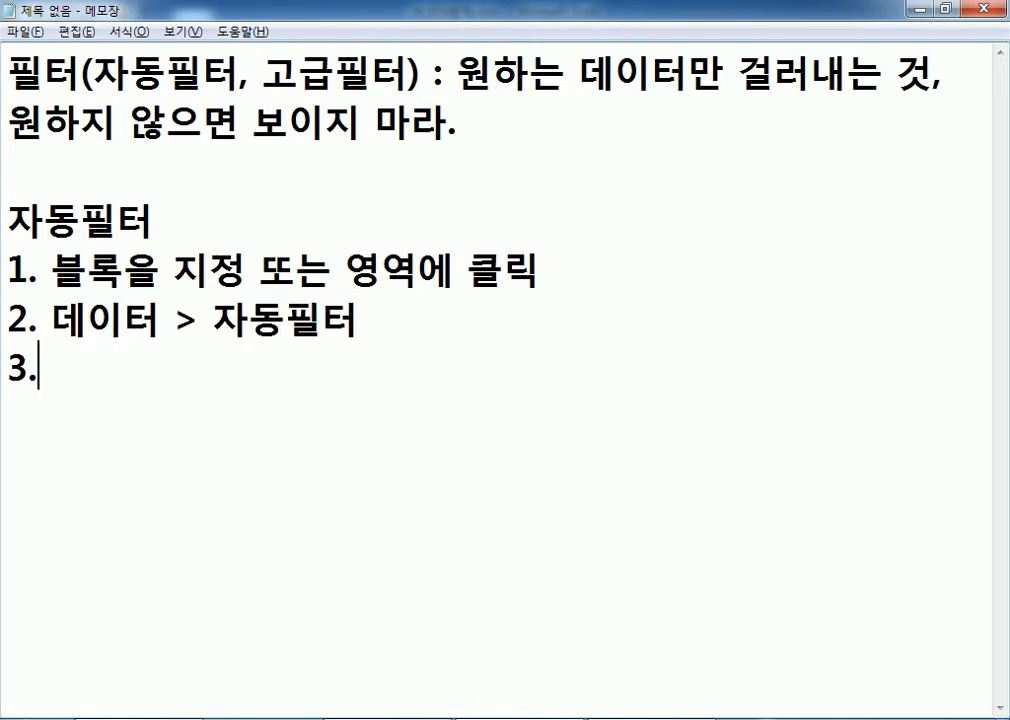
key(BackSpace)
key(BackSpace)
key(BackSpace)
text(각 항목ㅇ)
text(ㅔ )
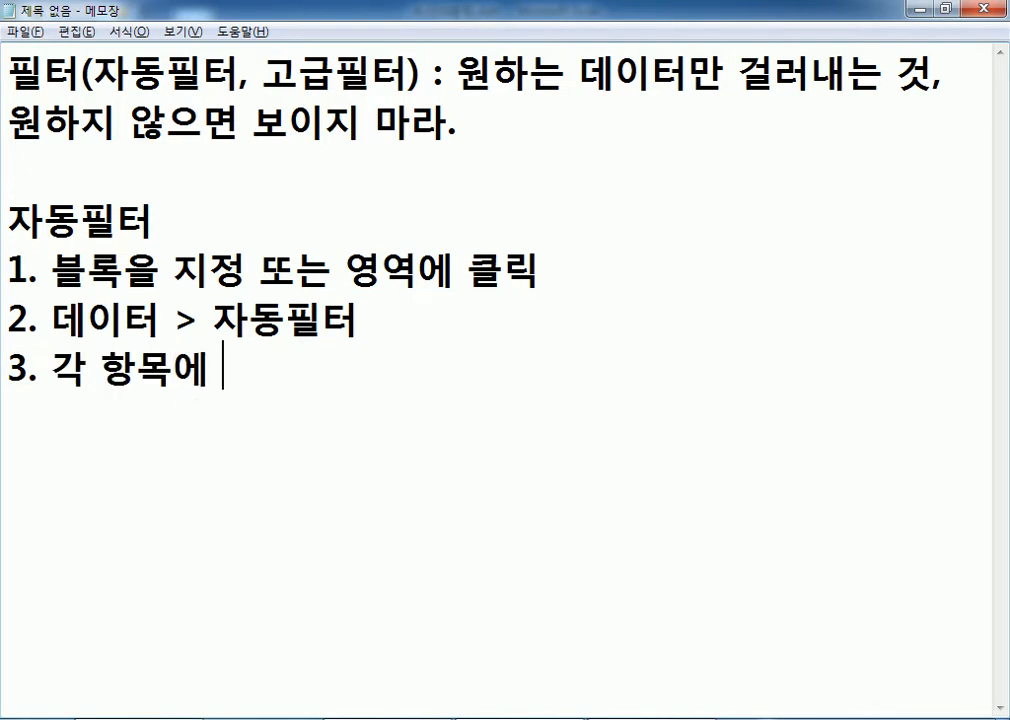
text(펼침)
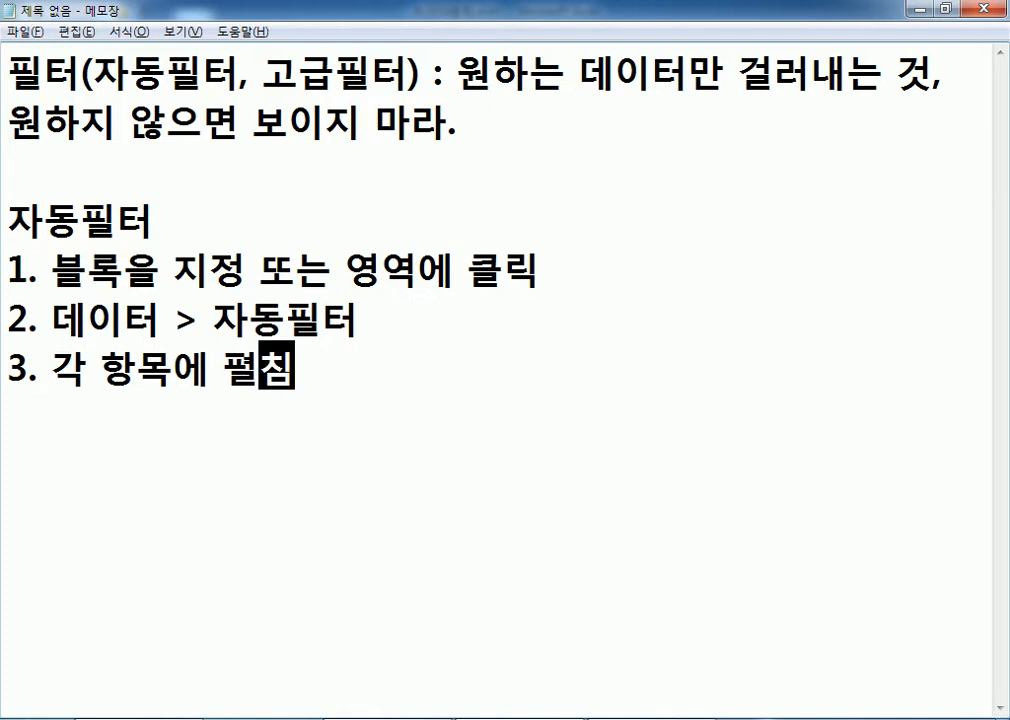
text(ㅁㅗㄱ록)
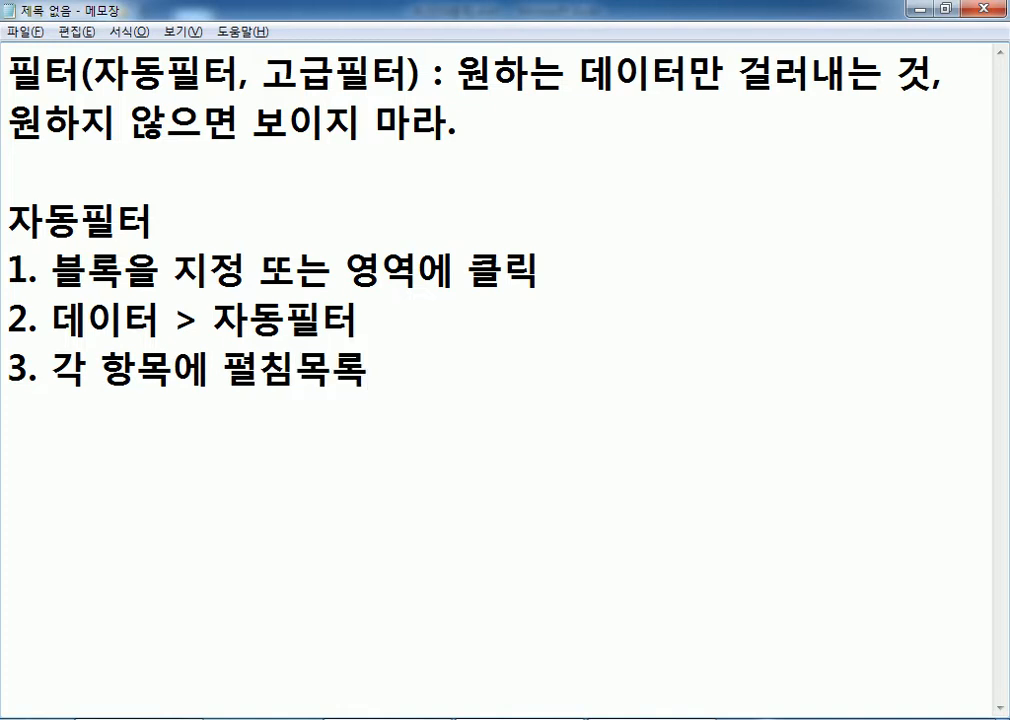
- Check the 직책 column's filter arrow in Excel, and finish item 3 in Notepad with "이 생긴다."
key(alt+Tab)
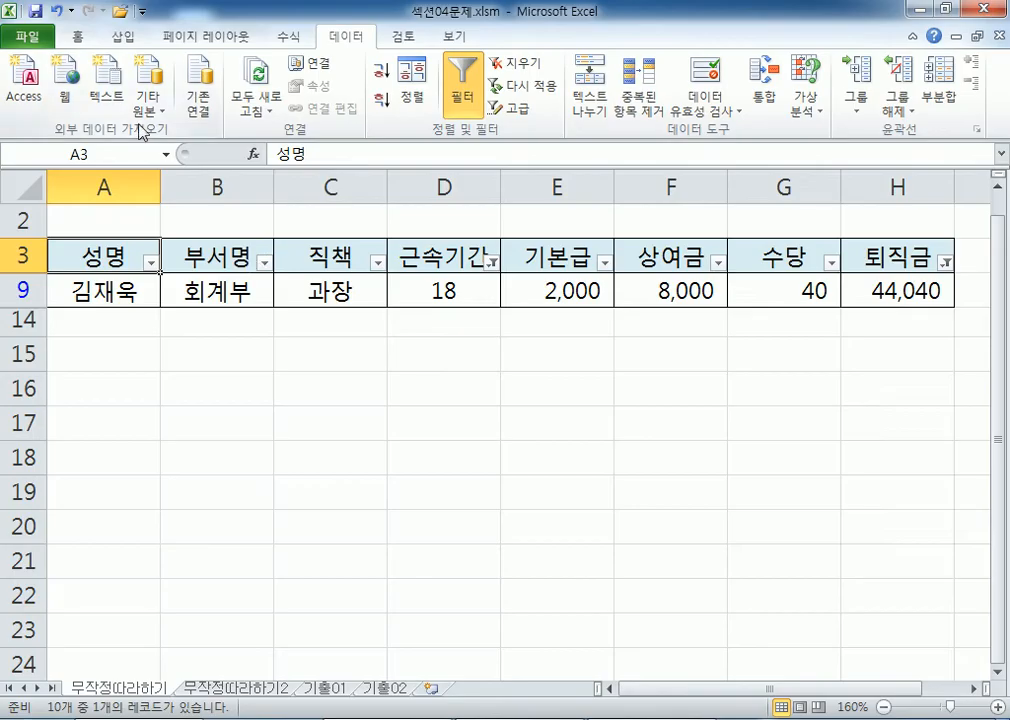
click(377, 262)
click(377, 262)
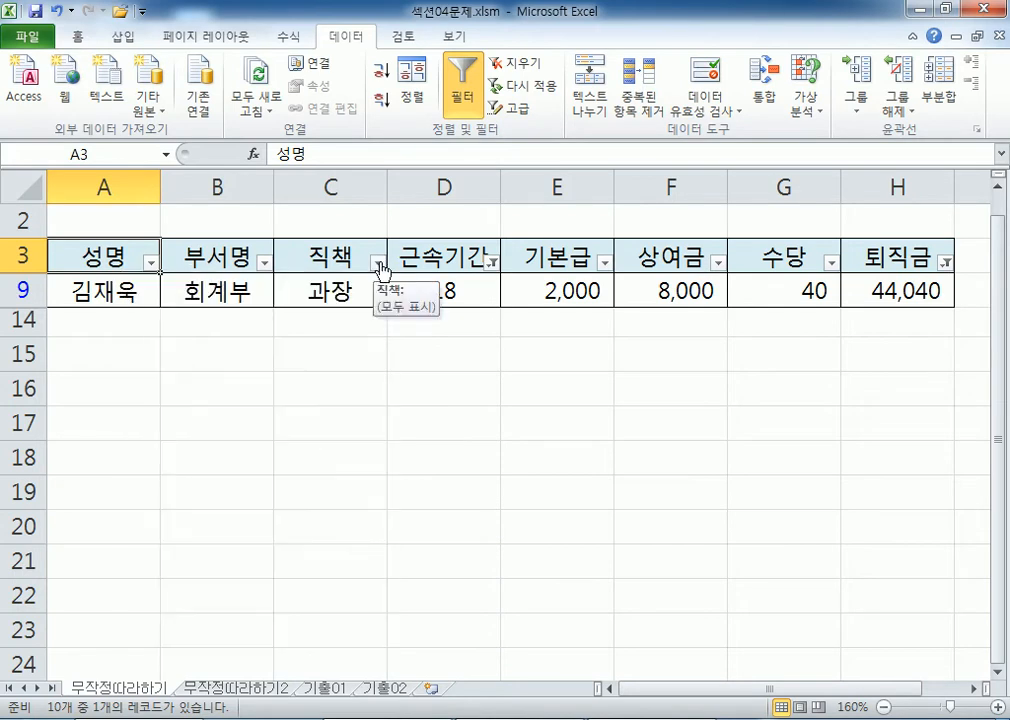
key(alt+Tab)
text(이 생긴다.)
- Add the fourth item "4. 조건에 해당하는 항목에서 필터링을 한다." and start a new line below it
key(Return)
text(5.)
key(BackSpace)
key(BackSpace)
key(BackSpace)
text(3.)
key(BackSpace)
key(BackSpace)
text(4. 조건에 핸)
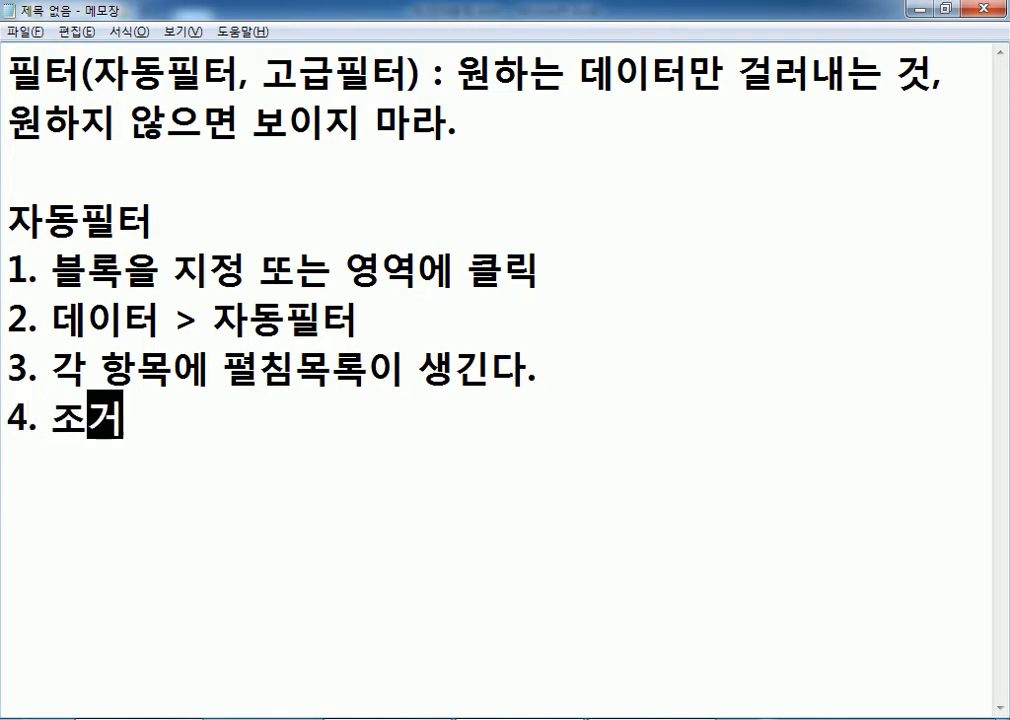
text(는 )
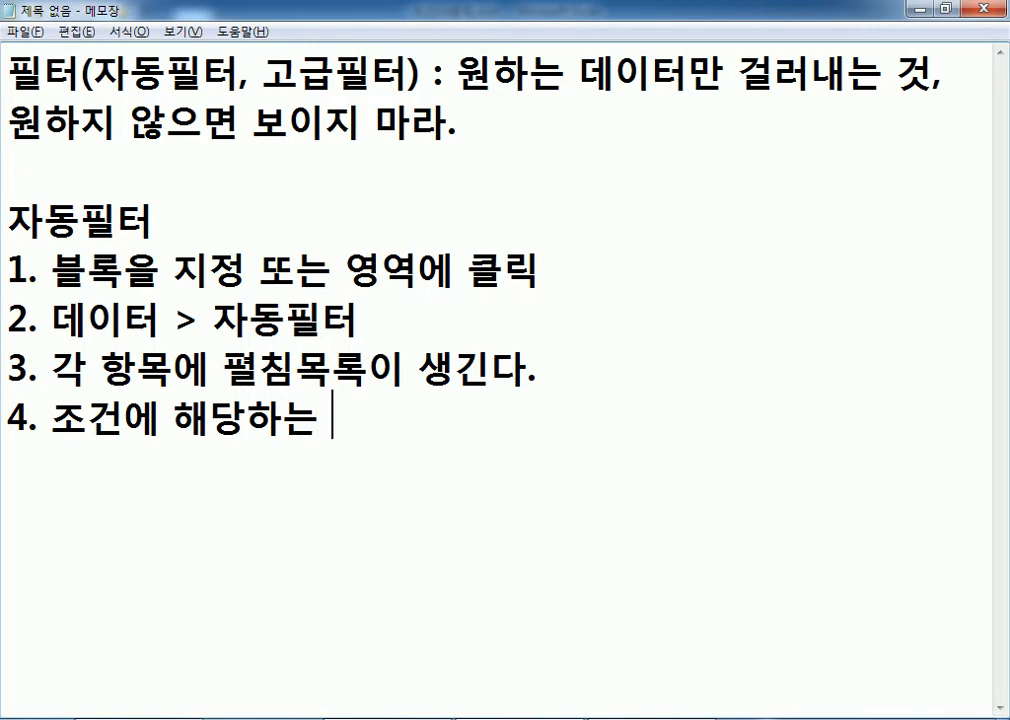
text(항목에서 필터)
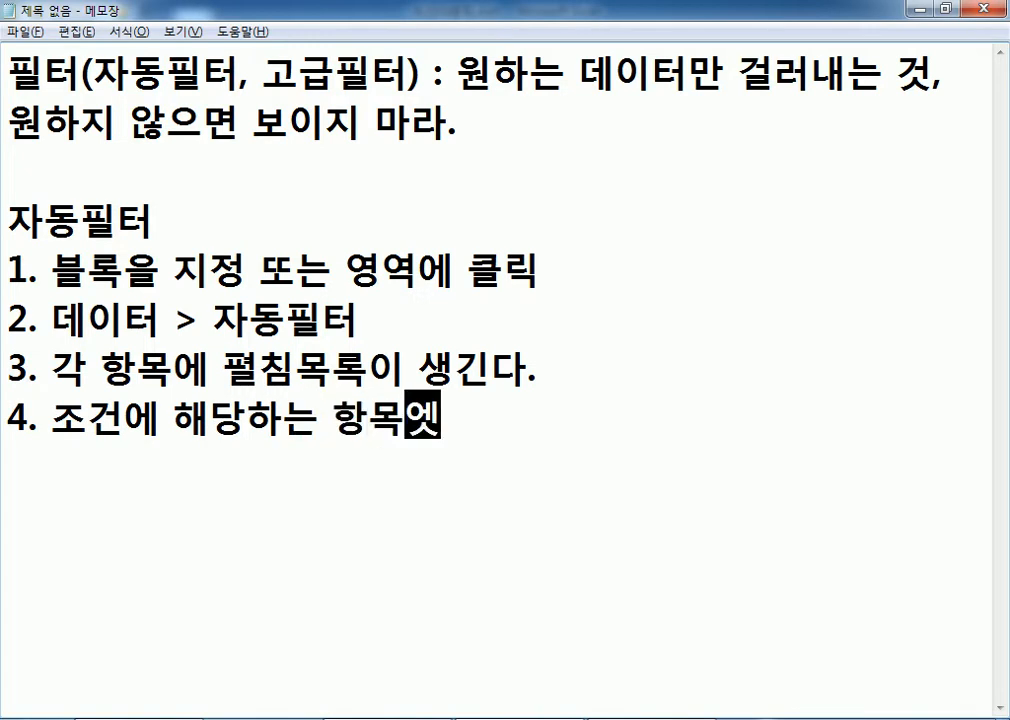
text(링)
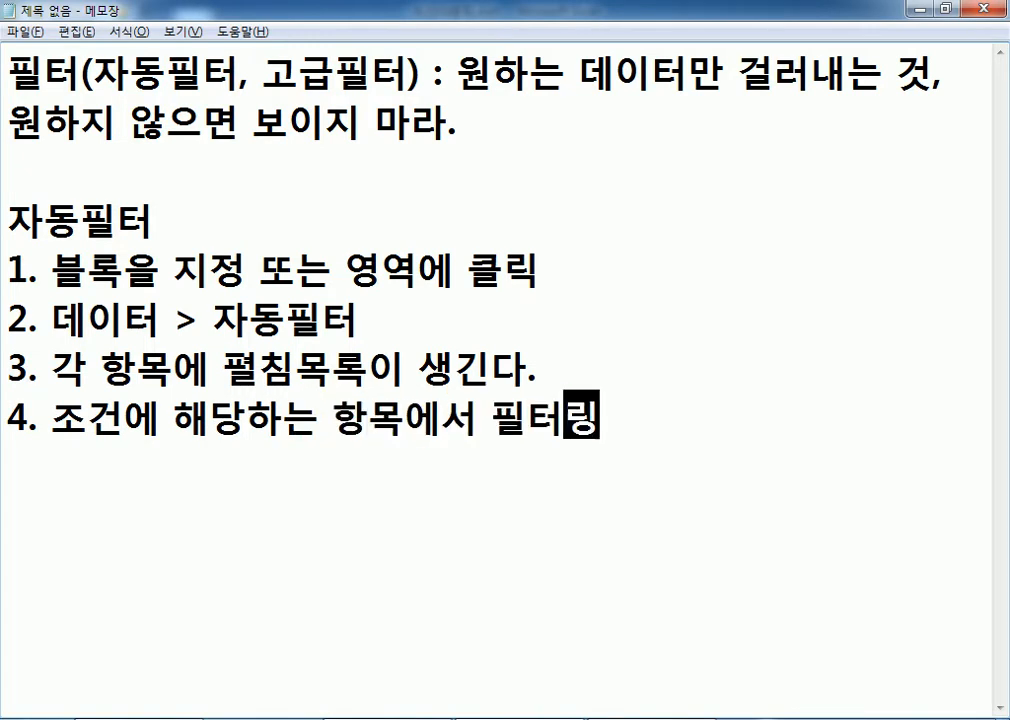
text(을 한다.)
key(Return)
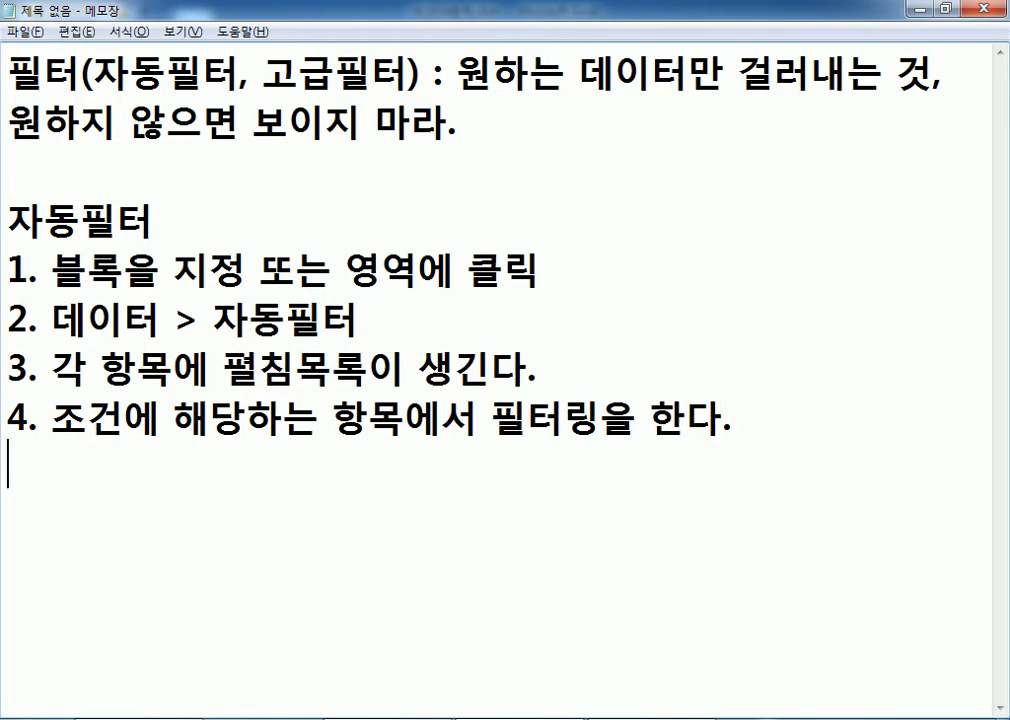
- Switch to Excel and examine the filter lists of the 근속기간 and 부서명 columns, including the number filter conditions, without changing them
key(alt+Tab)
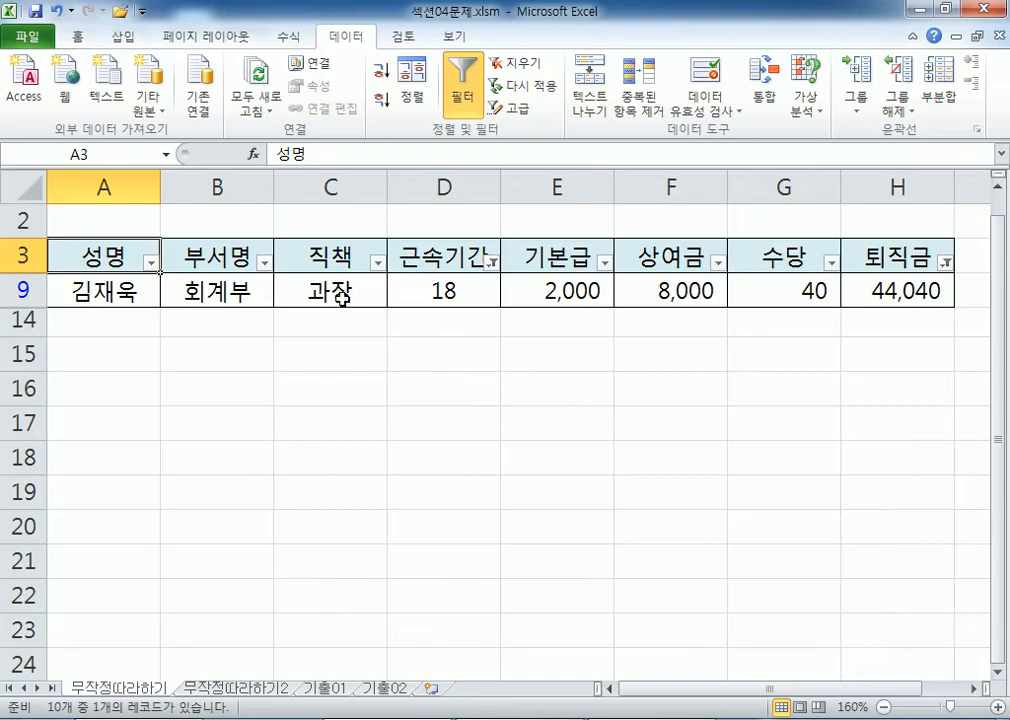
click(494, 263)
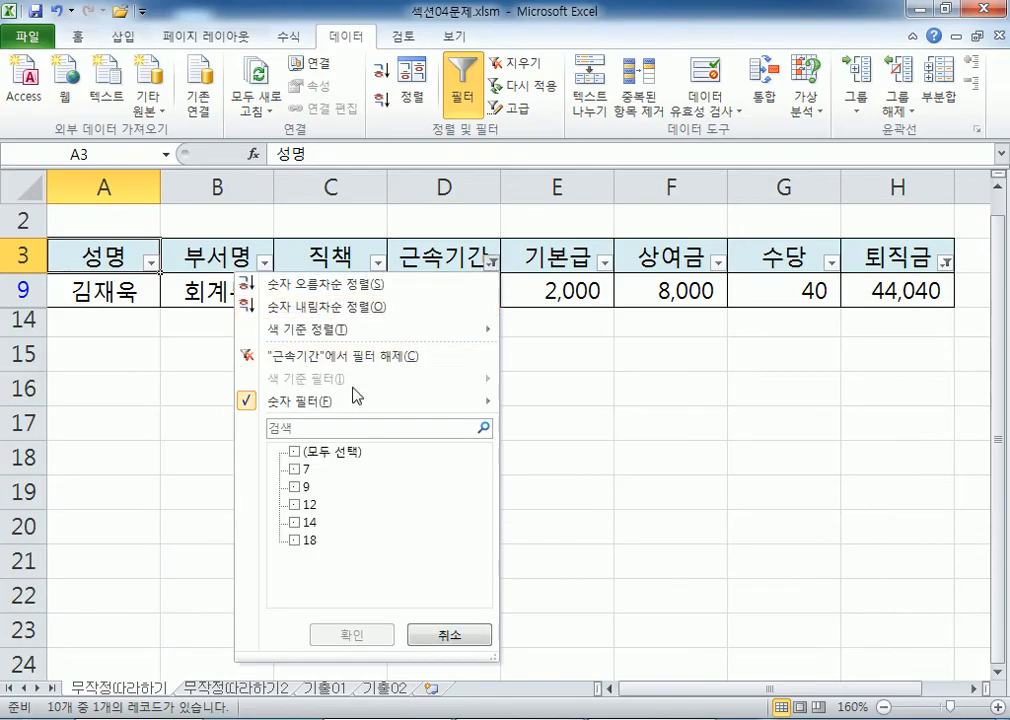
mouse_move(345, 404)
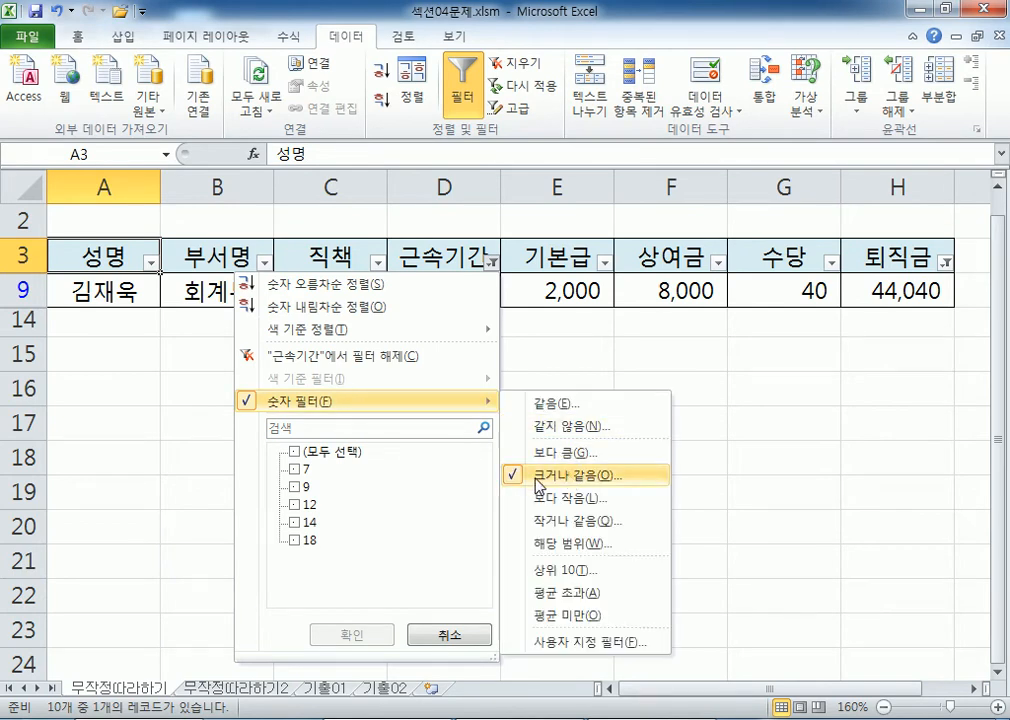
click(113, 397)
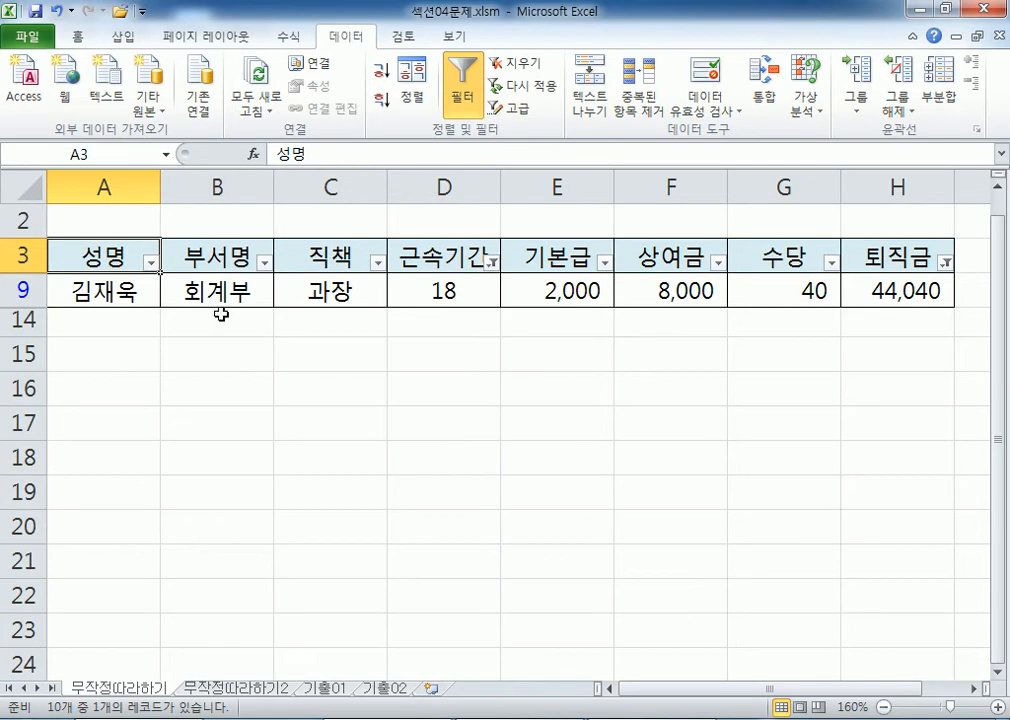
click(264, 262)
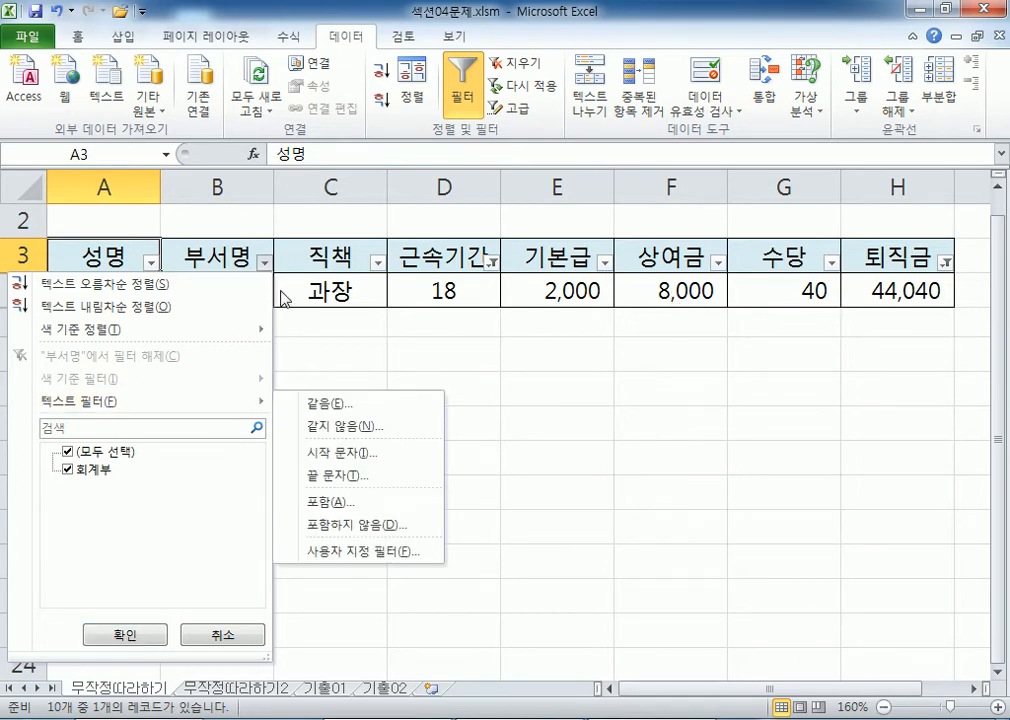
click(491, 262)
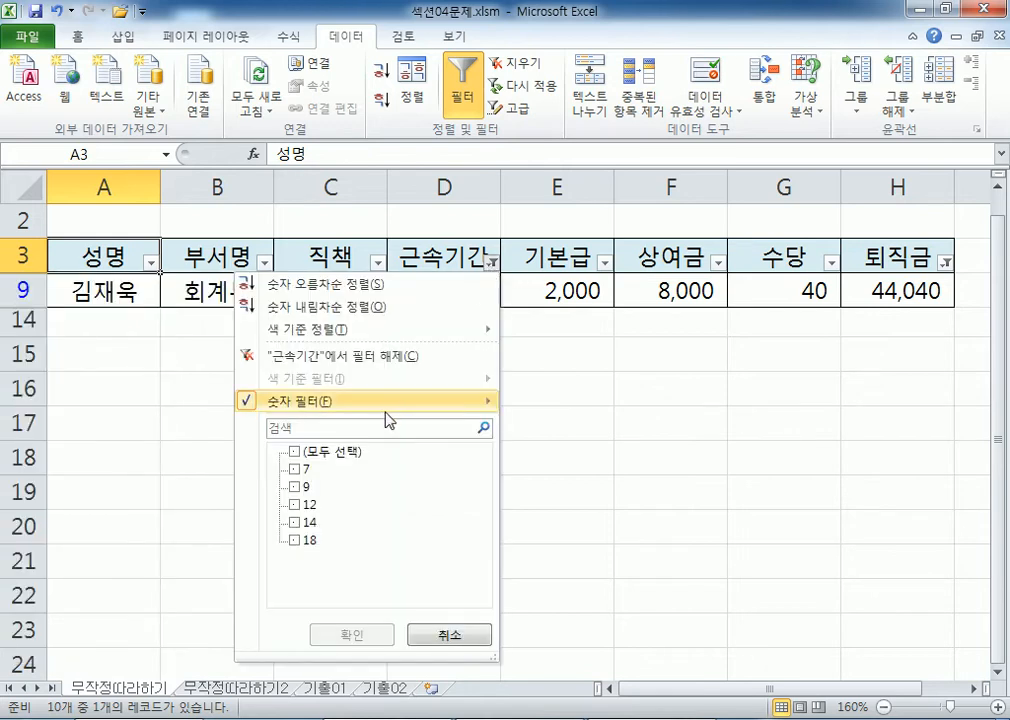
mouse_move(380, 401)
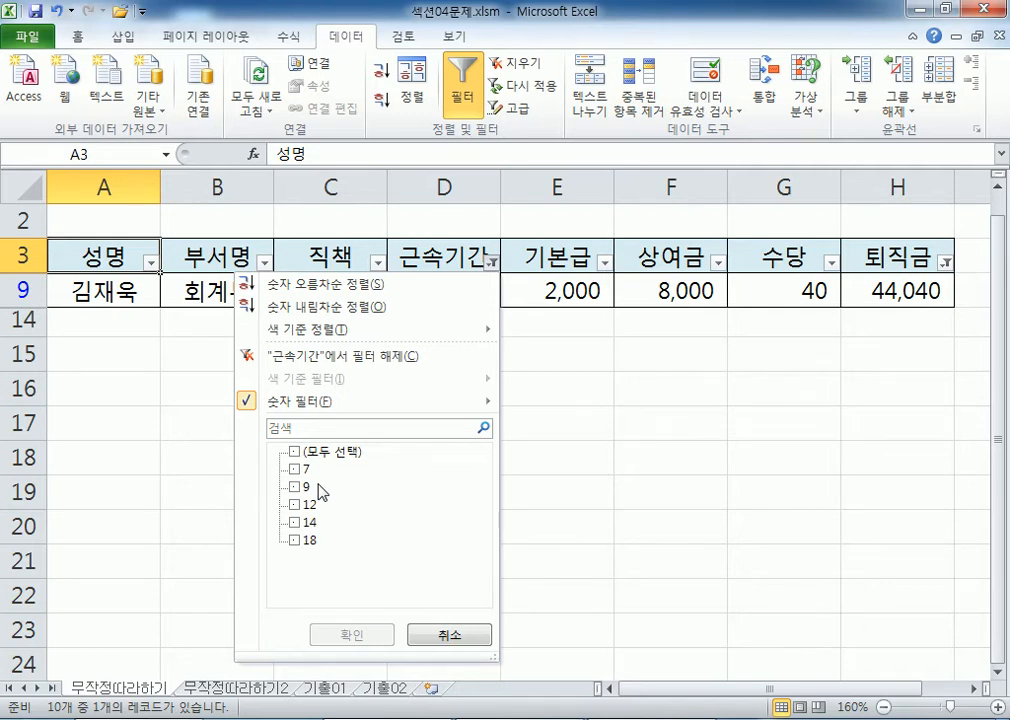
key(Escape)
- Return to Notepad and start a remark below item 4 with "* 각각 항목간에 조건을 지정할 때,"
key(alt+Tab)
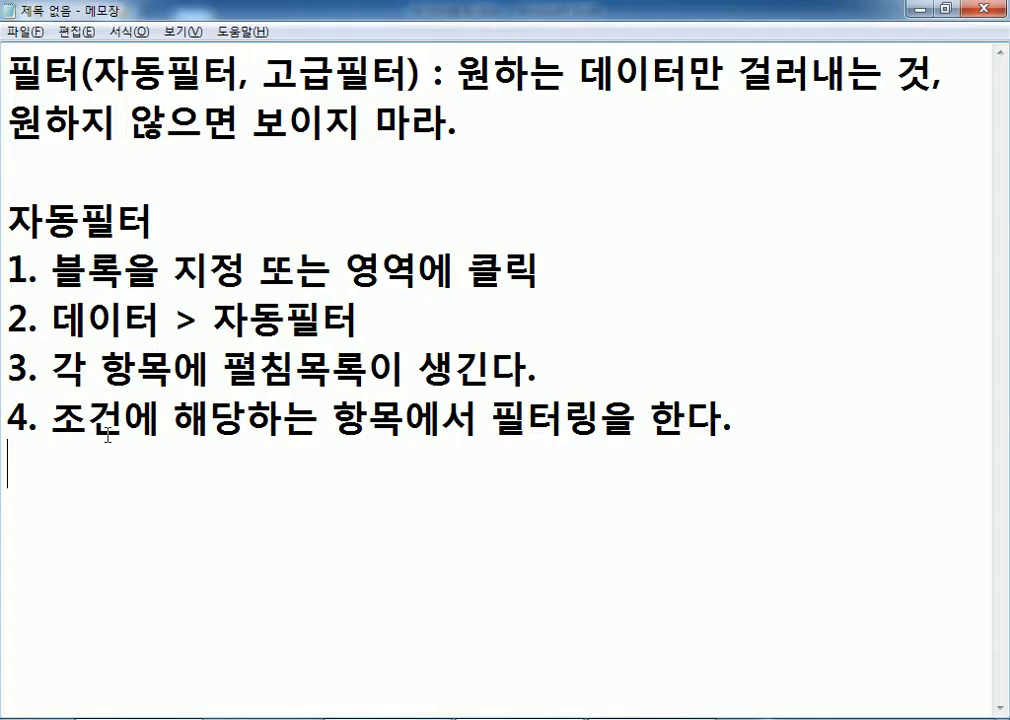
key(Return)
text(* 각)
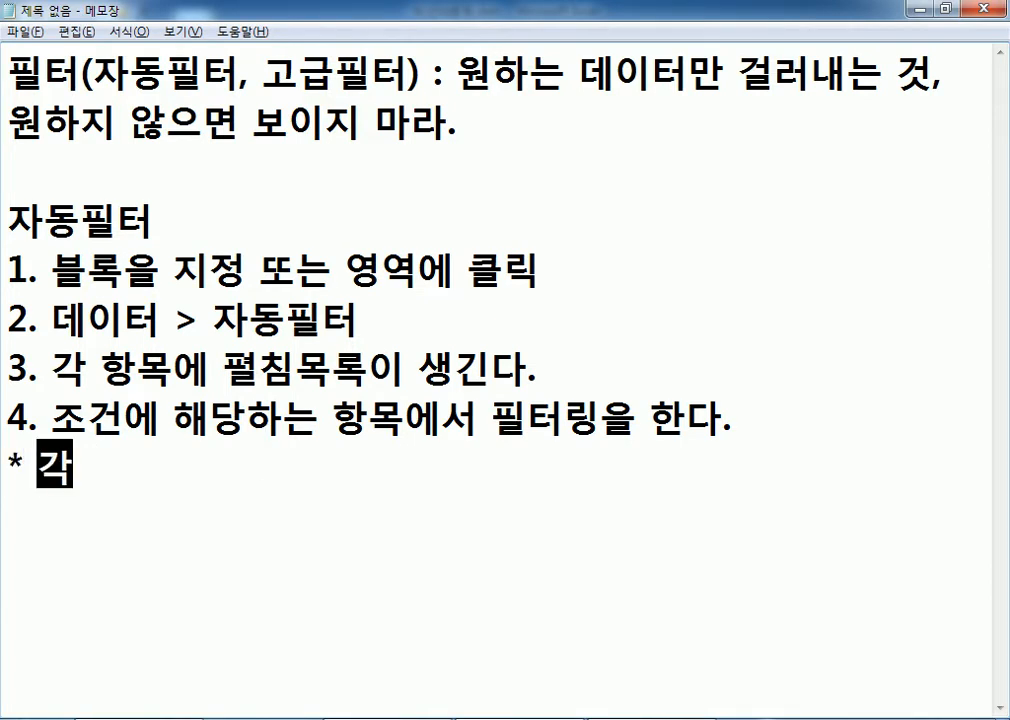
text(각 하항목)
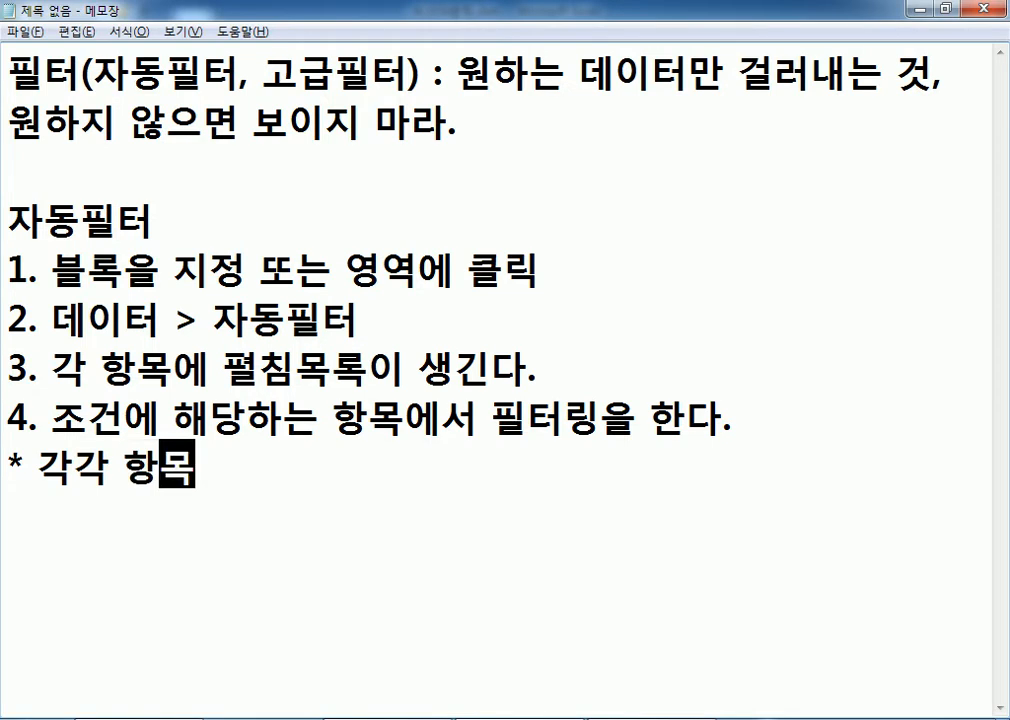
text(간에 ㅈ조건)
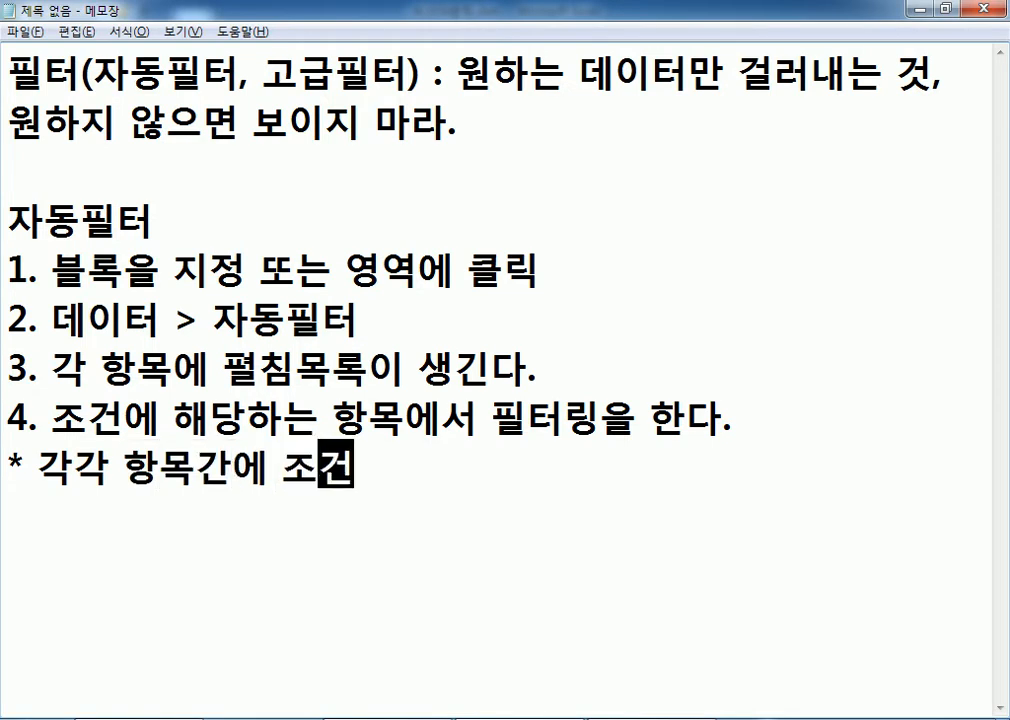
text(을 짓정)
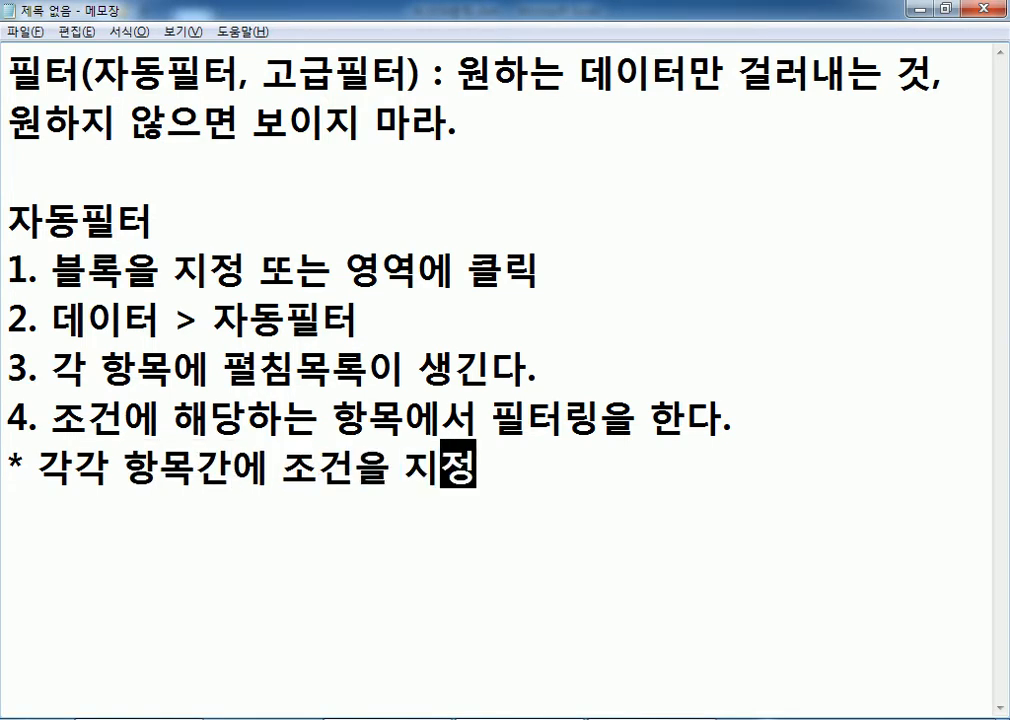
text(할 때, )
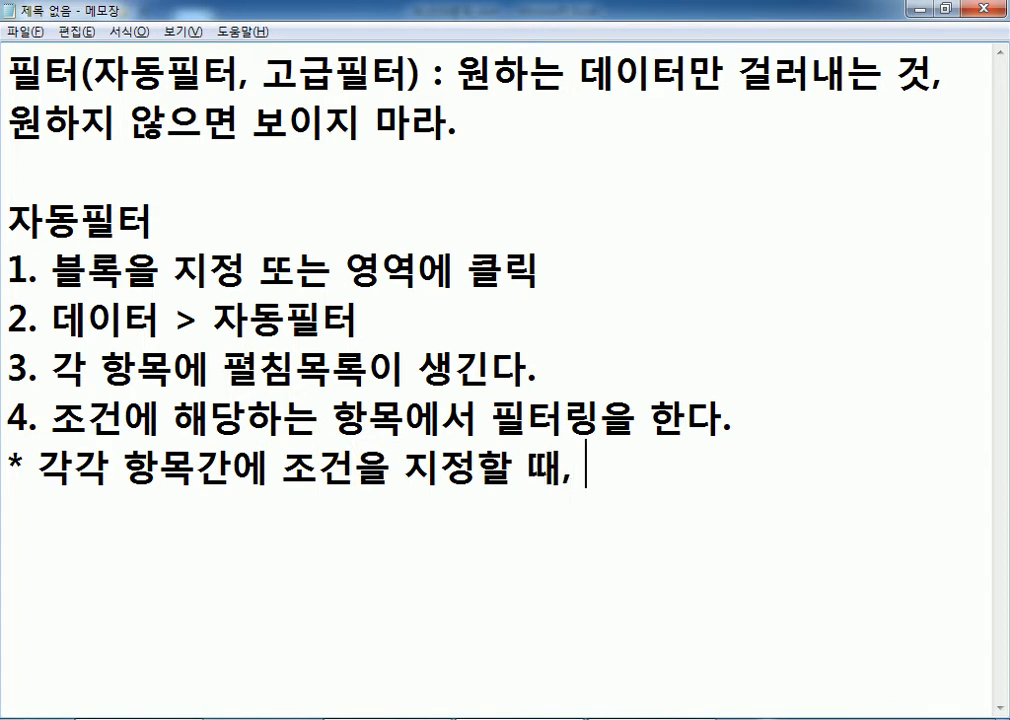
- Finish the remark with "반드시 조건을 만족하는 경우에만 필터링이 된다." and start a new line
text(반드)
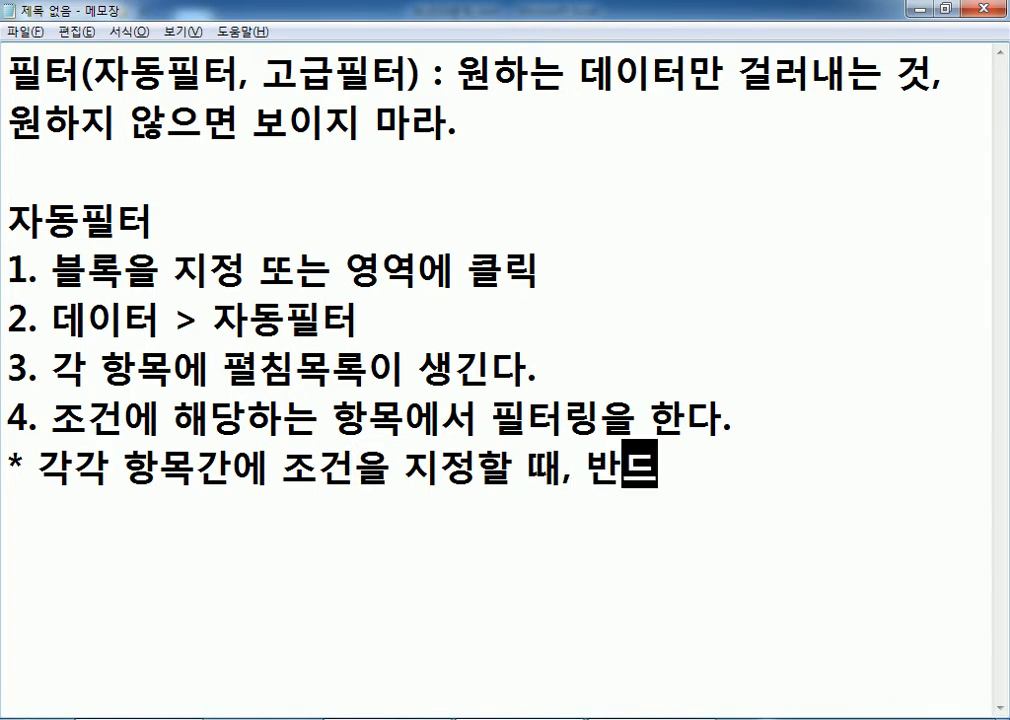
text(시 조건을 )
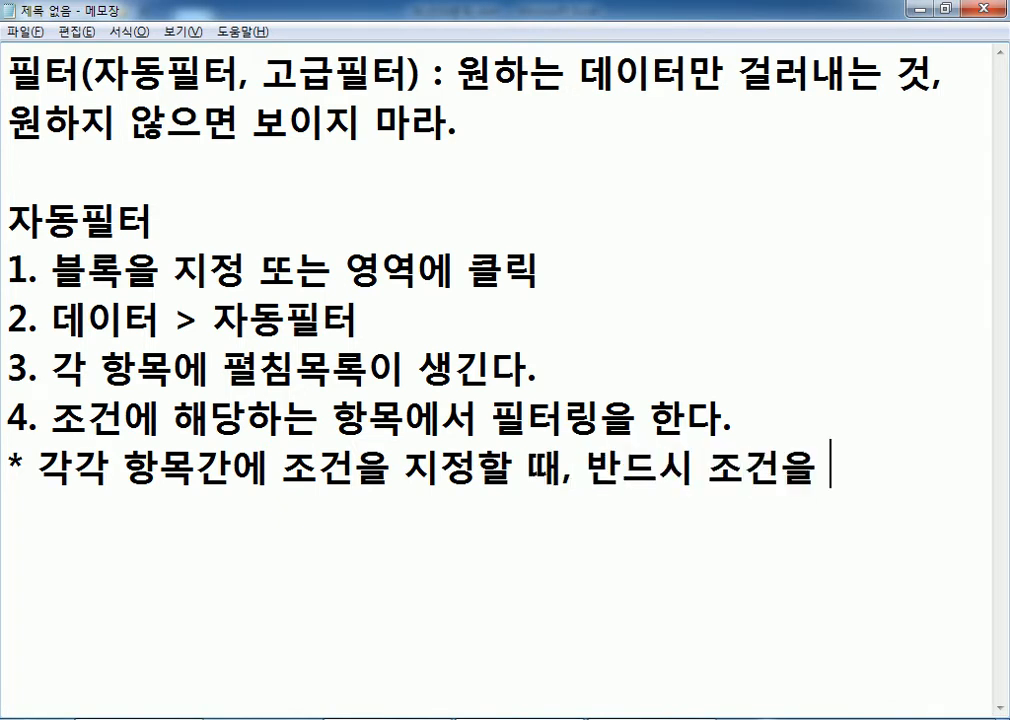
text(많족하는)
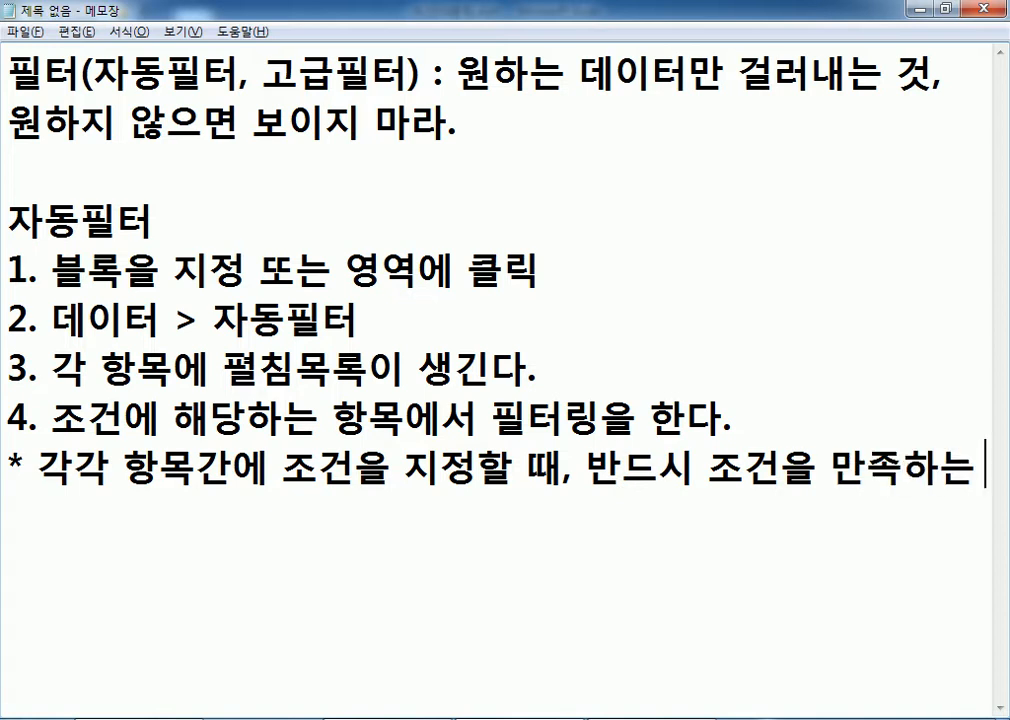
text( 경우에만 필터링)
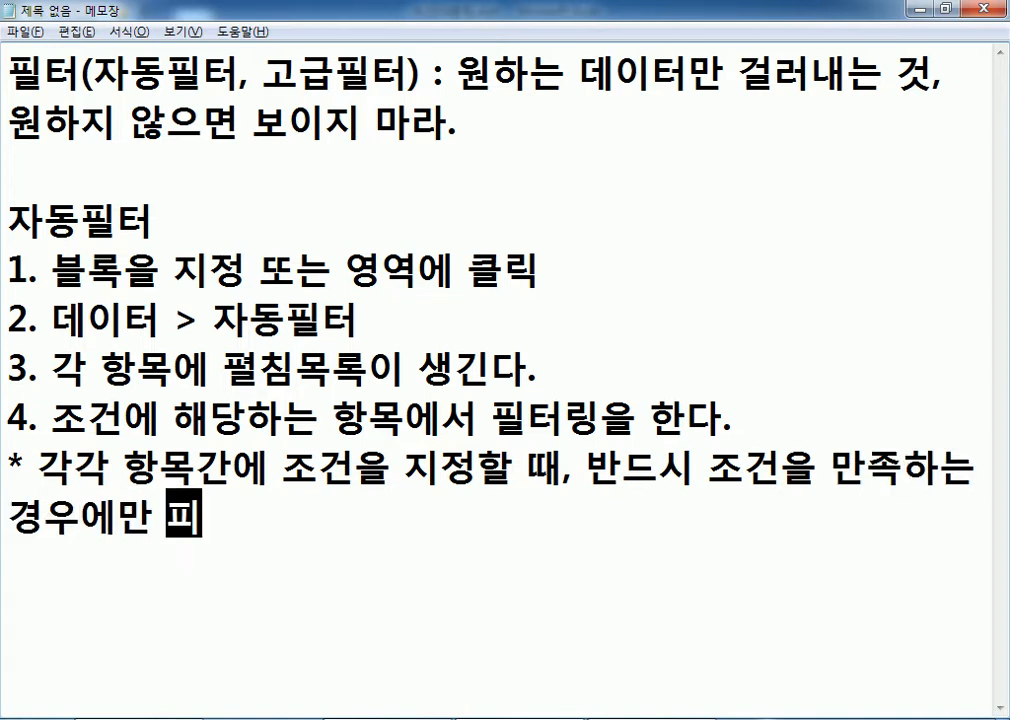
text(이 된다)
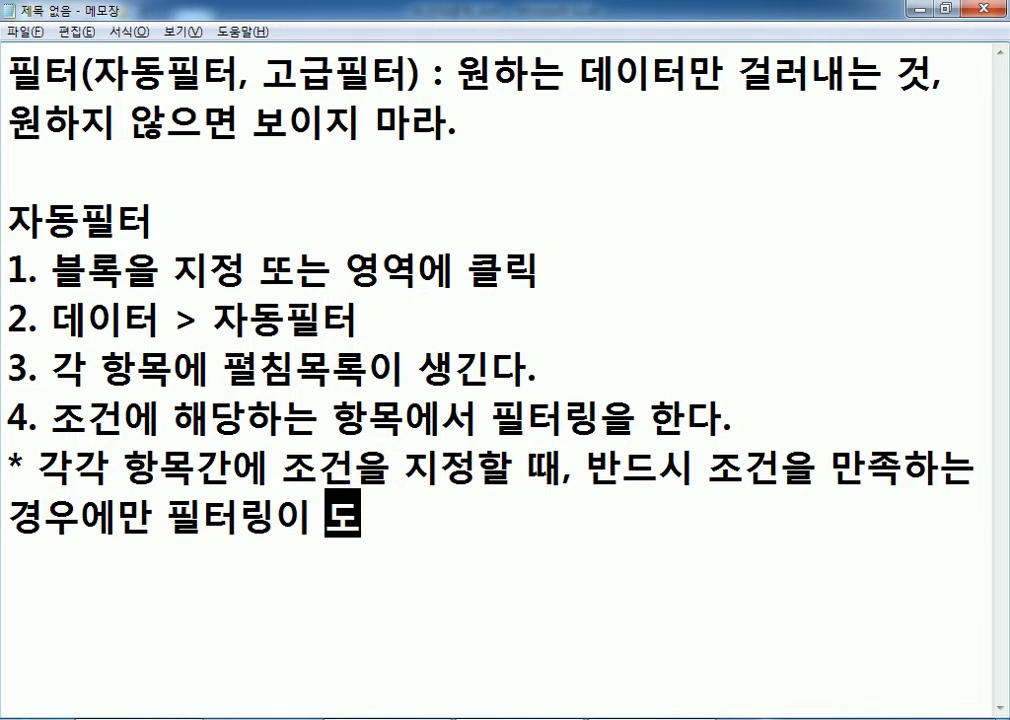
text(.)
key(Return)
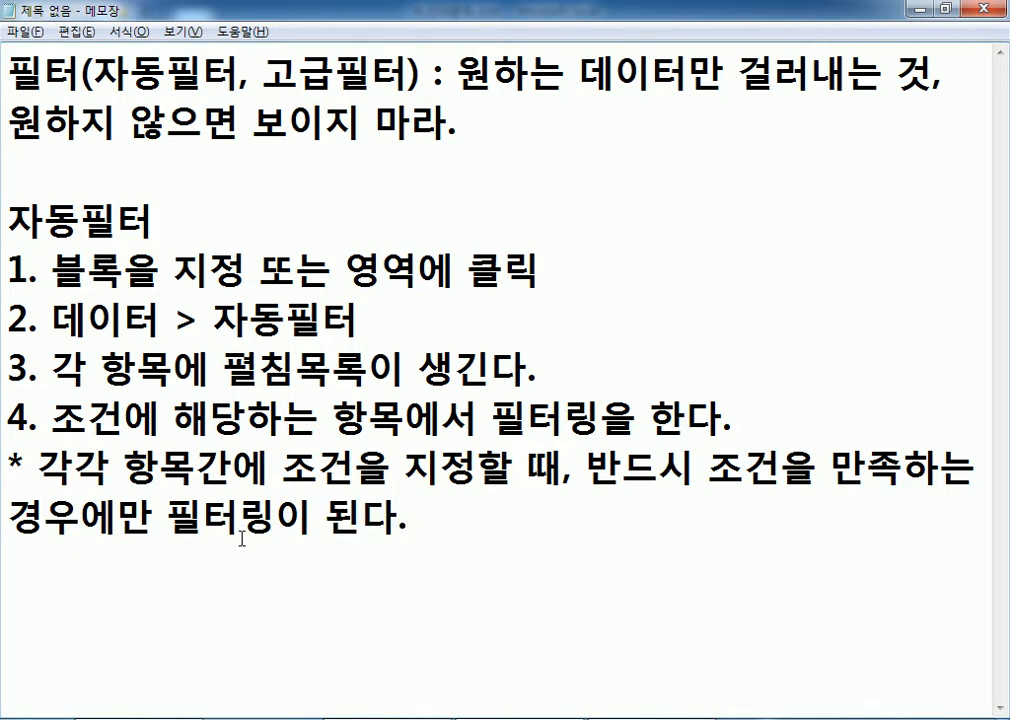
- Check the filtered row in Excel and add blank lines below the remark in Notepad
key(alt+Tab)
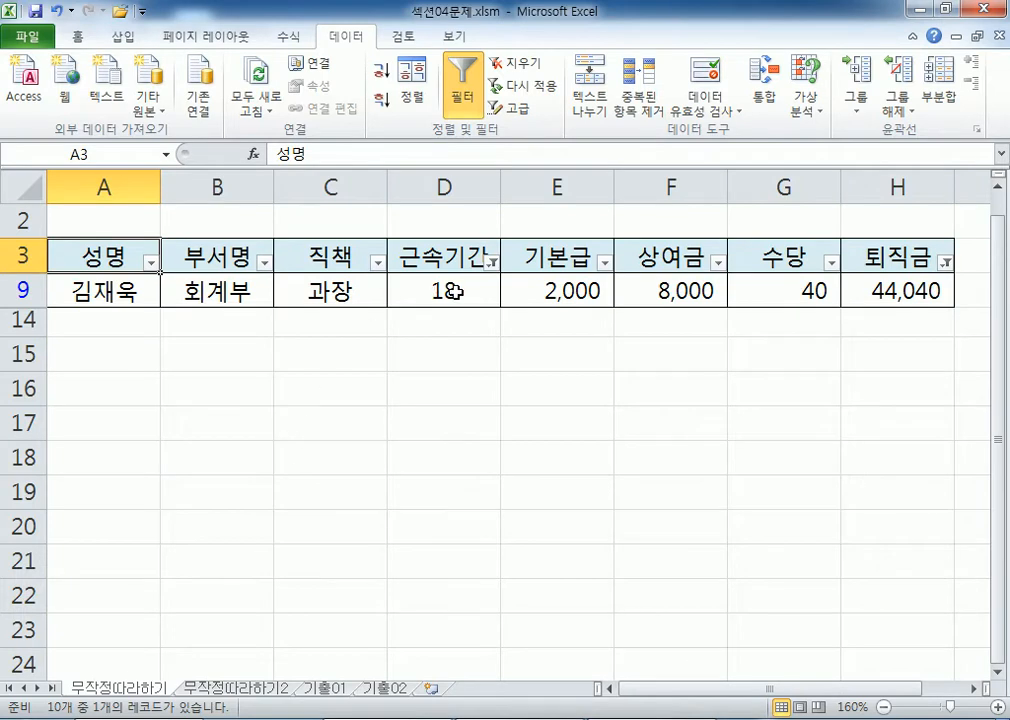
key(alt+Tab)
key(Return)
key(Return)
key(Return)
key(Return)
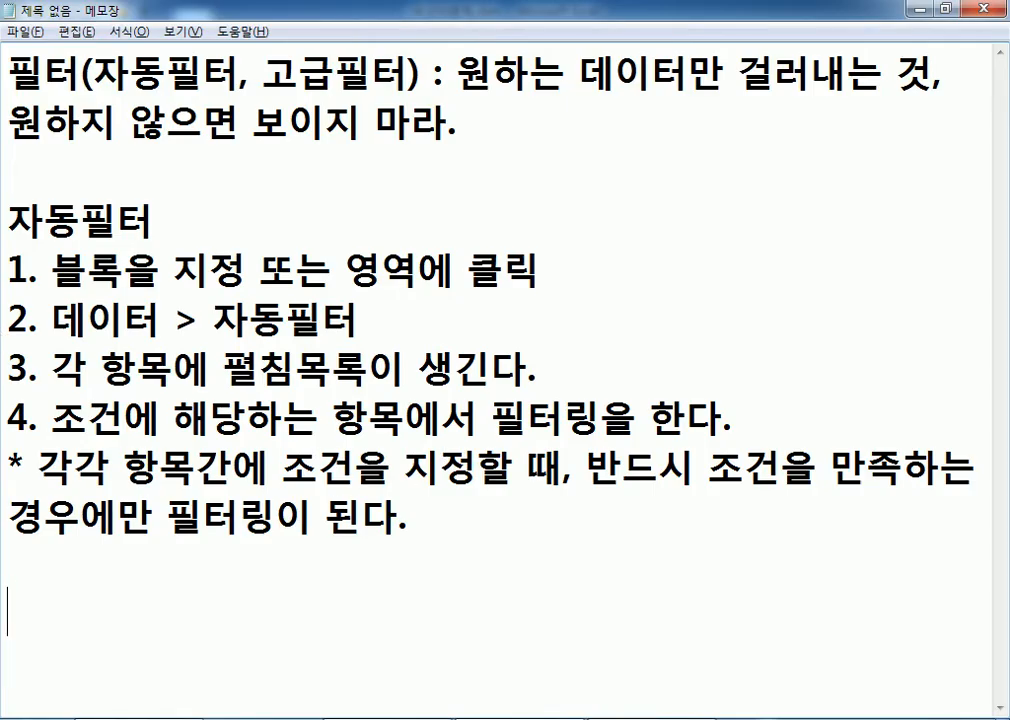
key(alt+Tab)
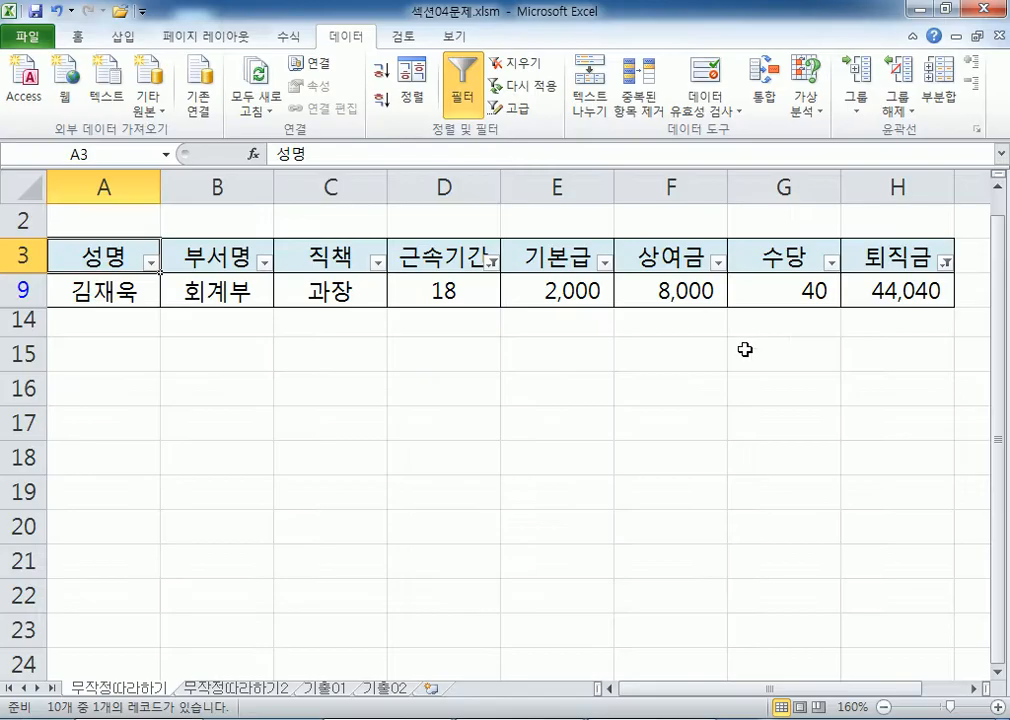
key(alt+Tab)
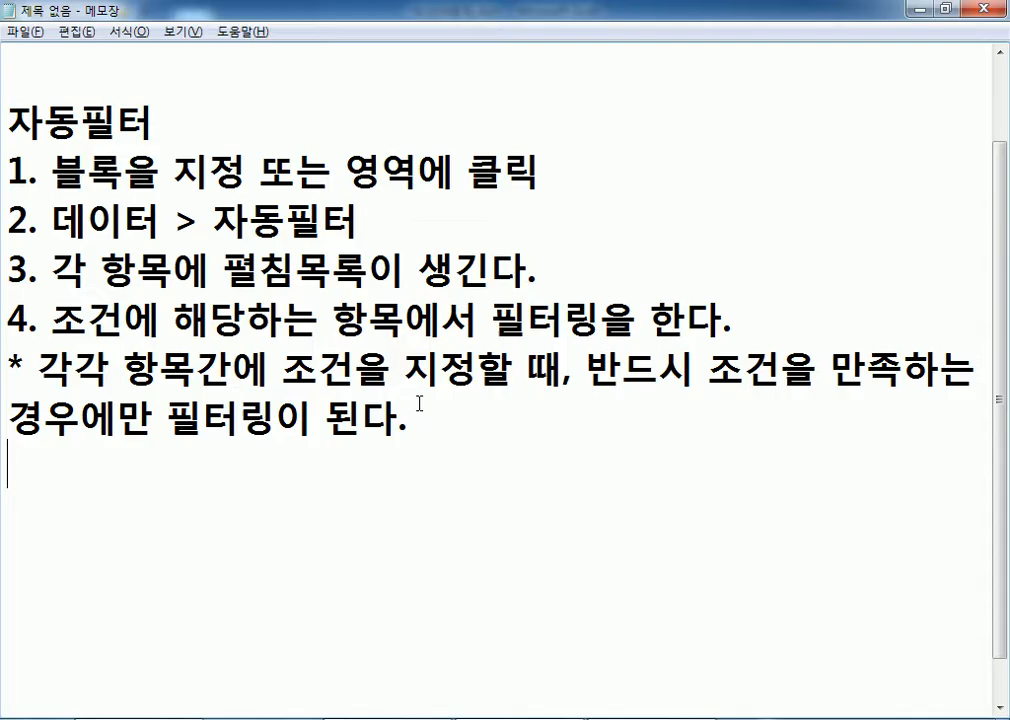
- Start an example line below the remark with "근속기간이 15년 이상이고,"
text(근속)
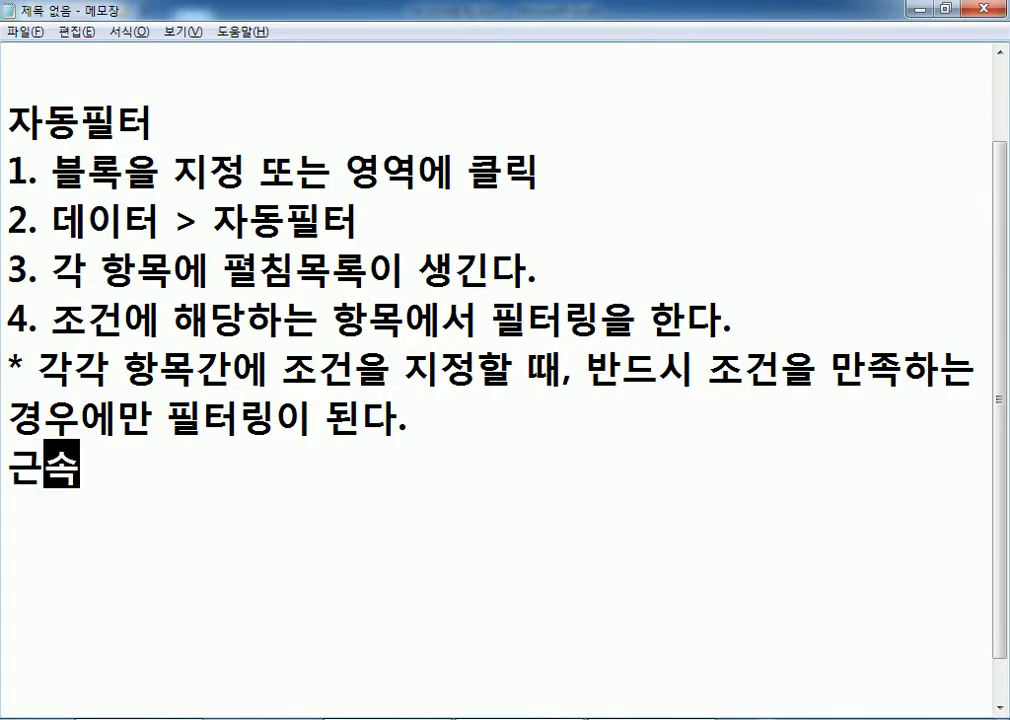
text(기간)
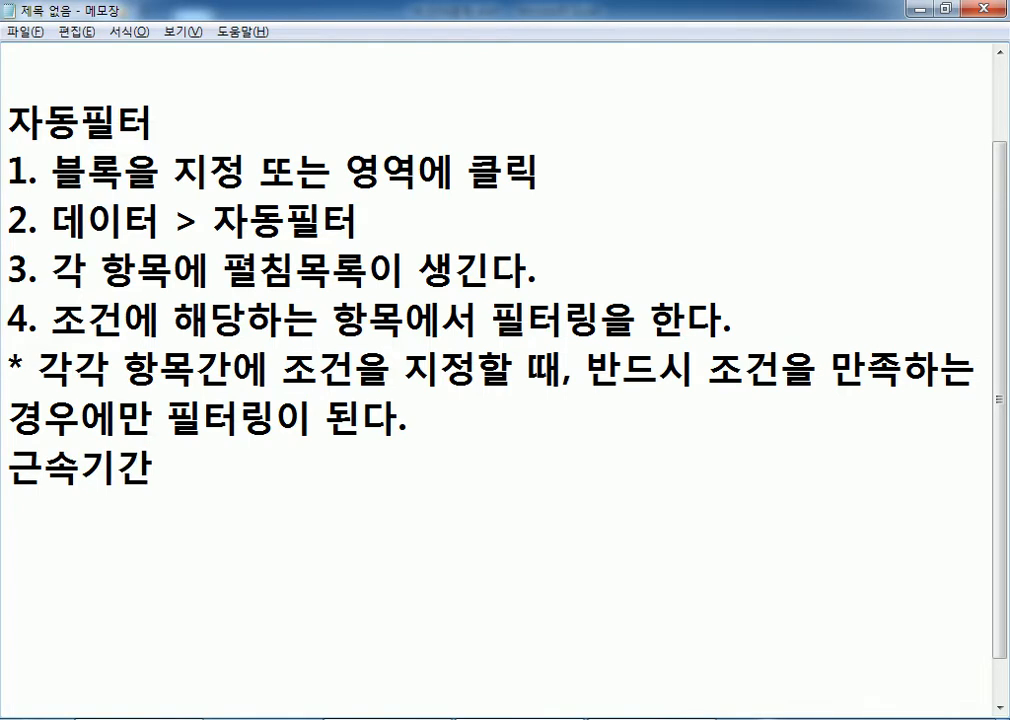
text(이 15)
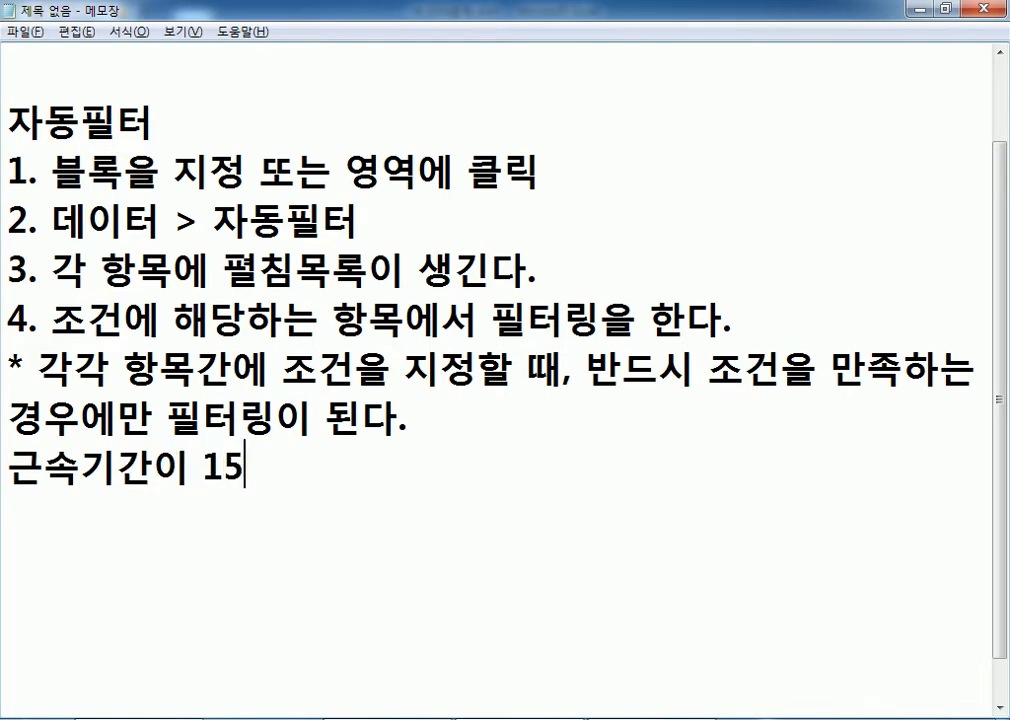
text(년 잇상이고, )
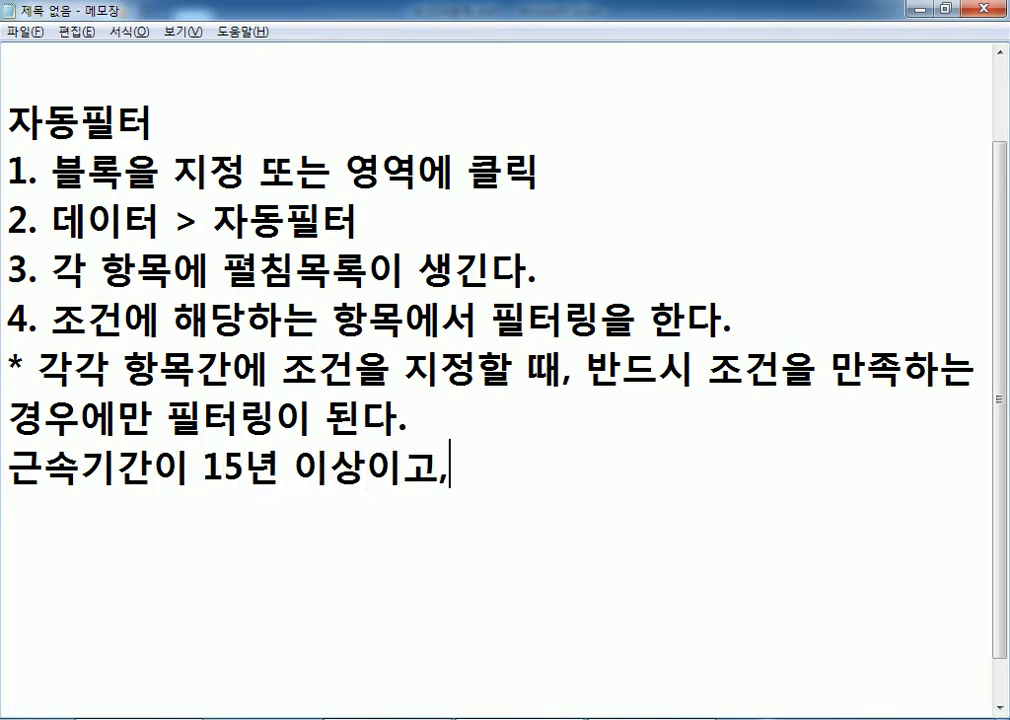
- Complete the example line with "퇴직금이 50000이하인 경우(O)" and start a new line
text(퇴직)
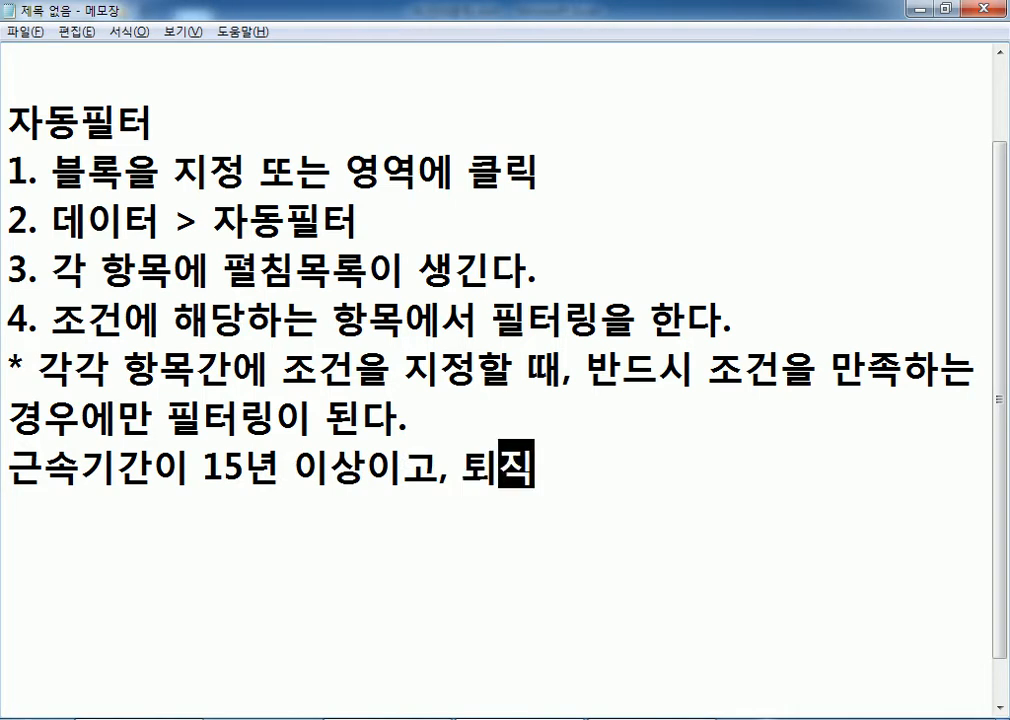
text(금이 5000)
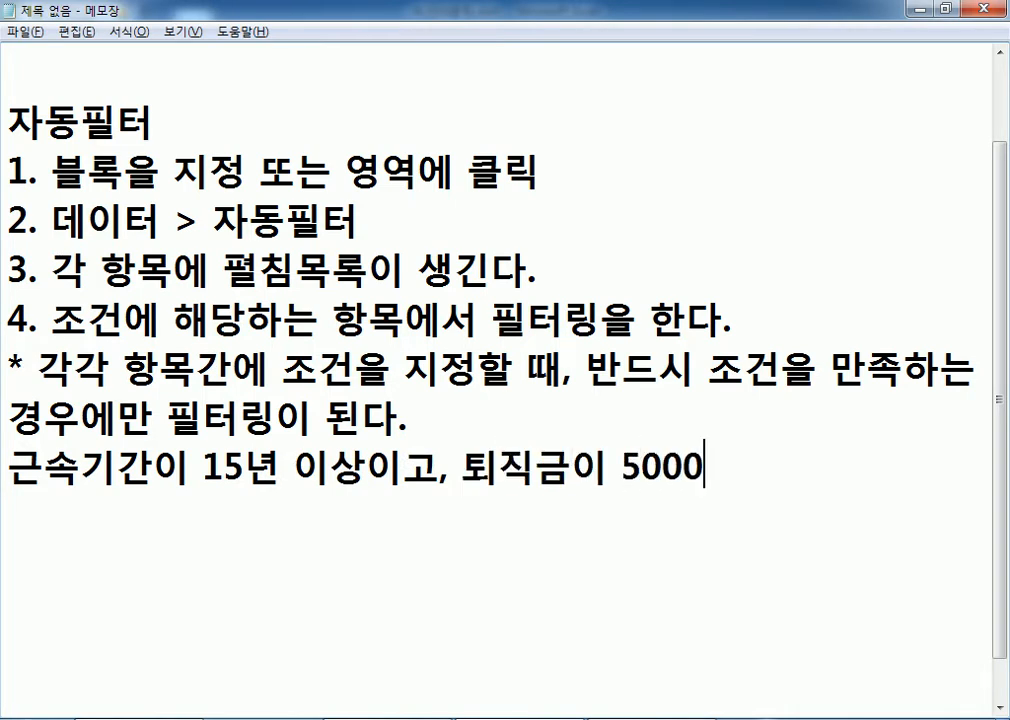
text(0이하인)
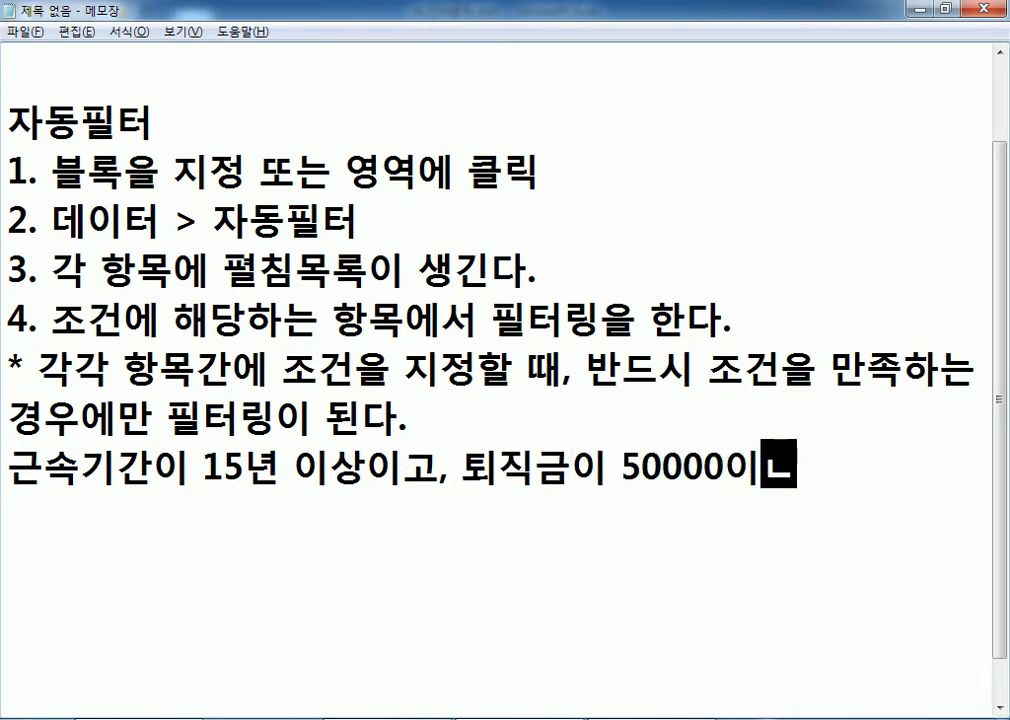
text( 경우)
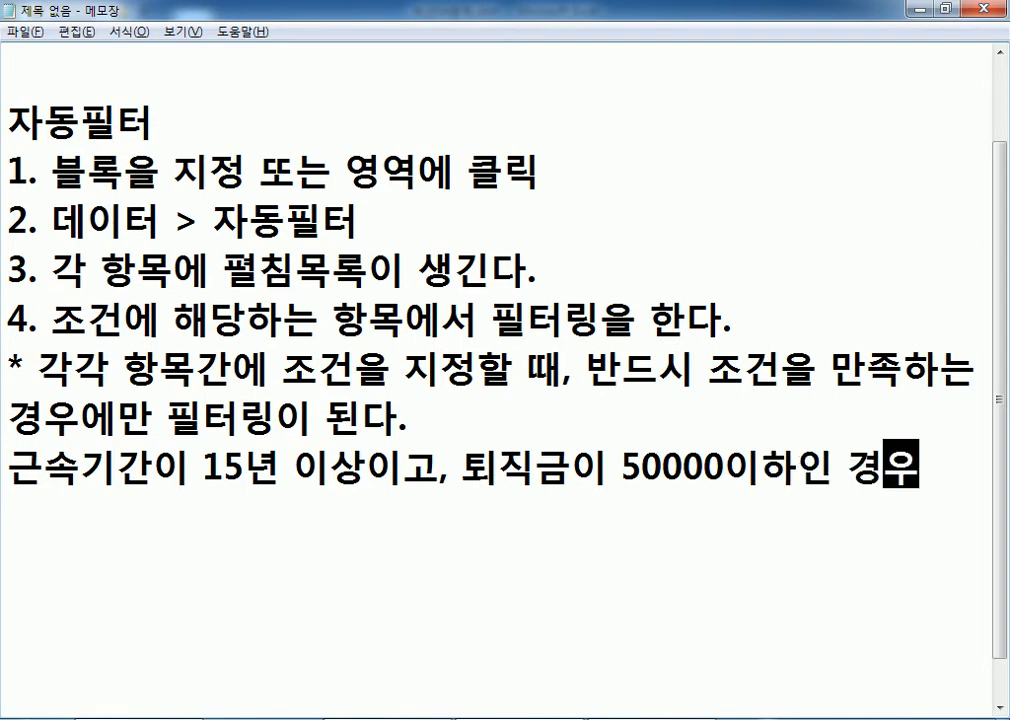
text((o))
key(BackSpace)
key(BackSpace)
text(O))
key(Return)
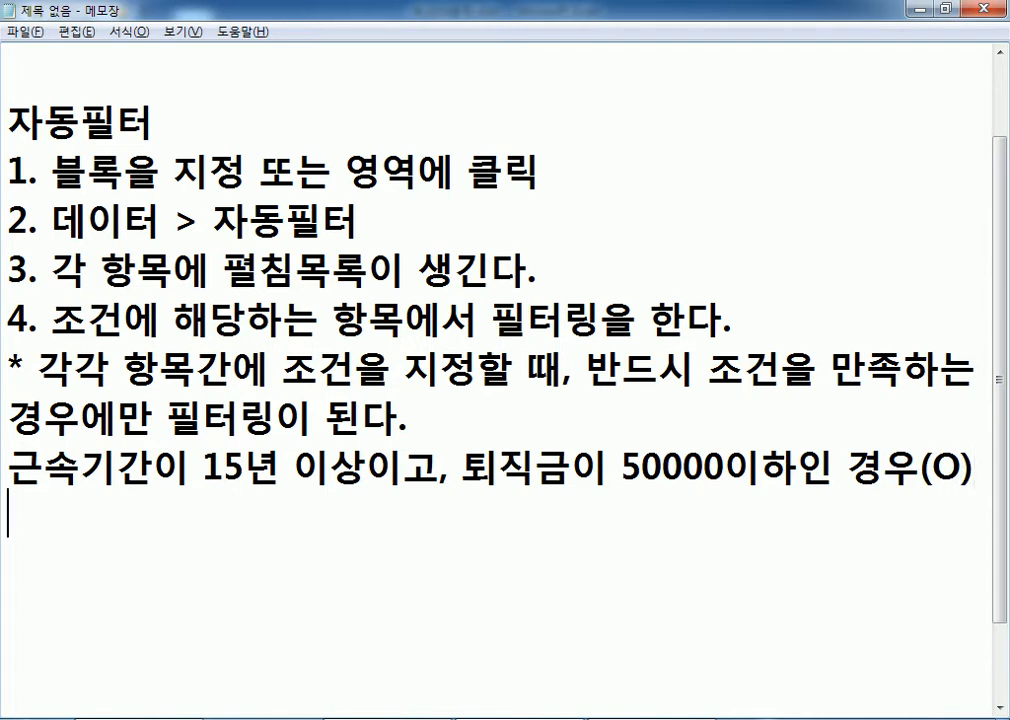
- Start the second example line with "근속기간이 15이상이거나,"
text(근속)
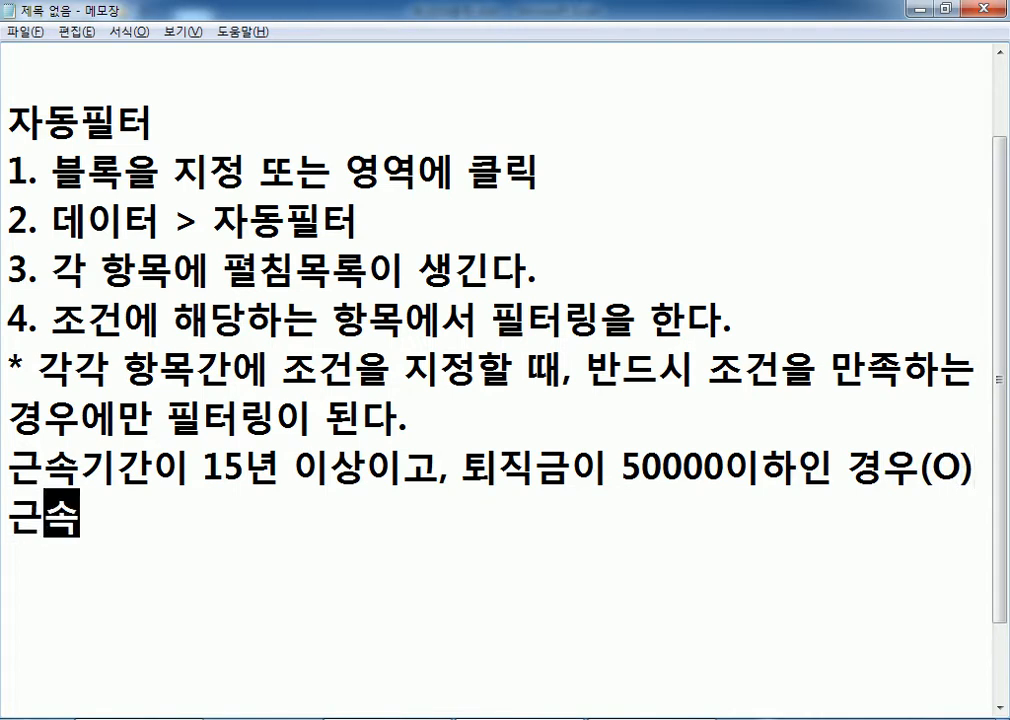
text(기간ㅇㅣ 15이상)
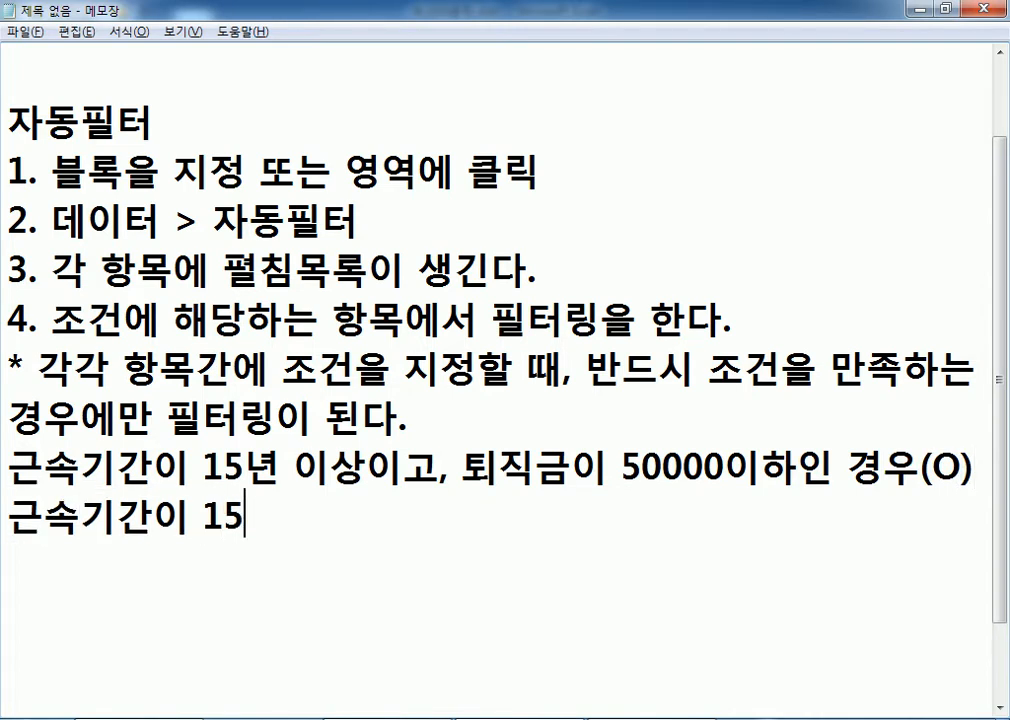
text(이거나, )
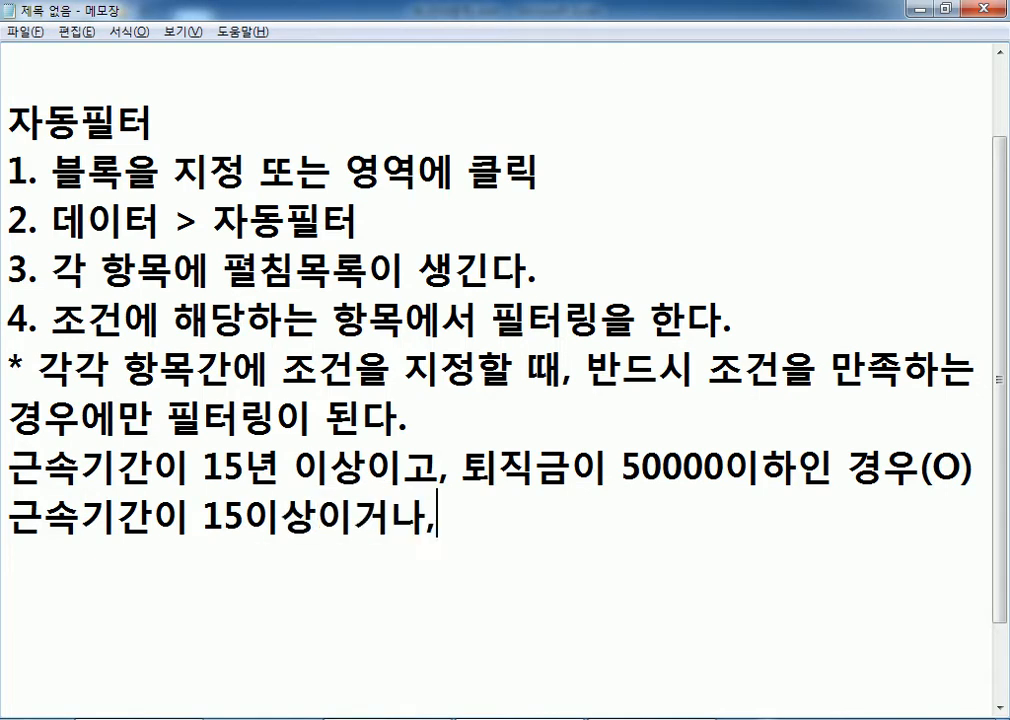
- Complete the second example line with "퇴직금이 50000이하(X)" and start a new line
text(퇴)
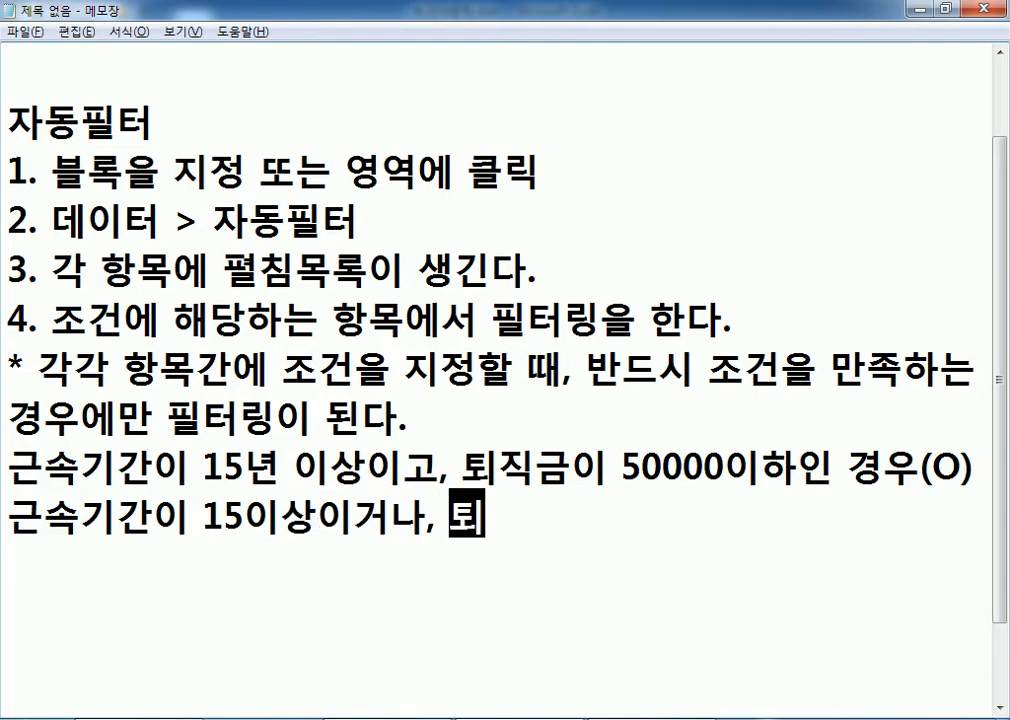
text(ㅈㅣㄱ금이 500)
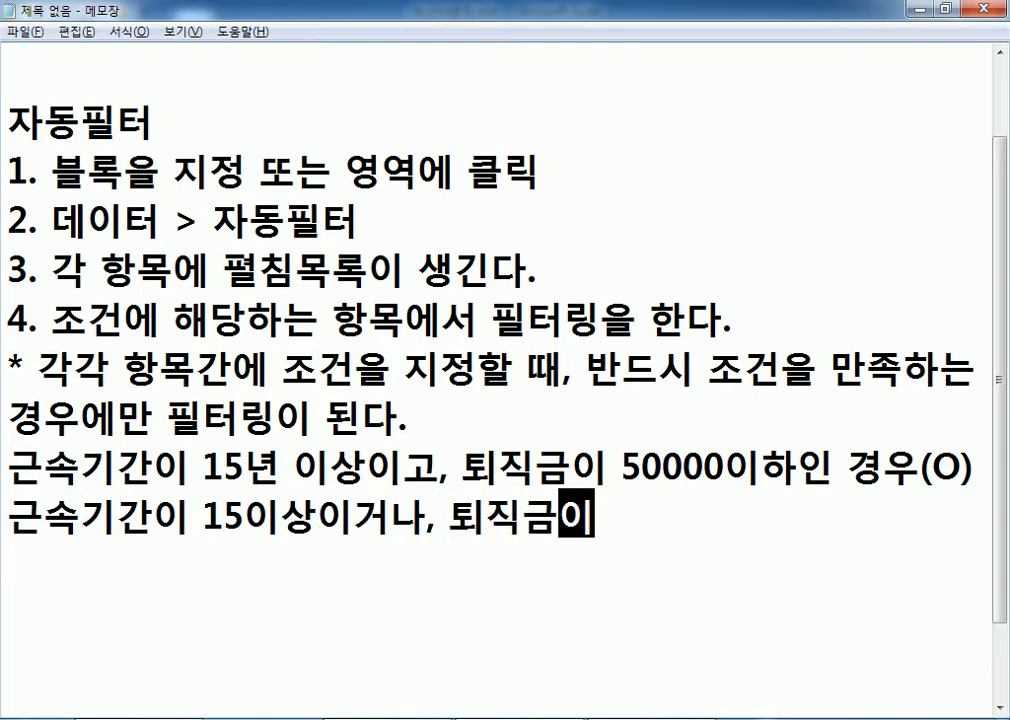
text(00이)
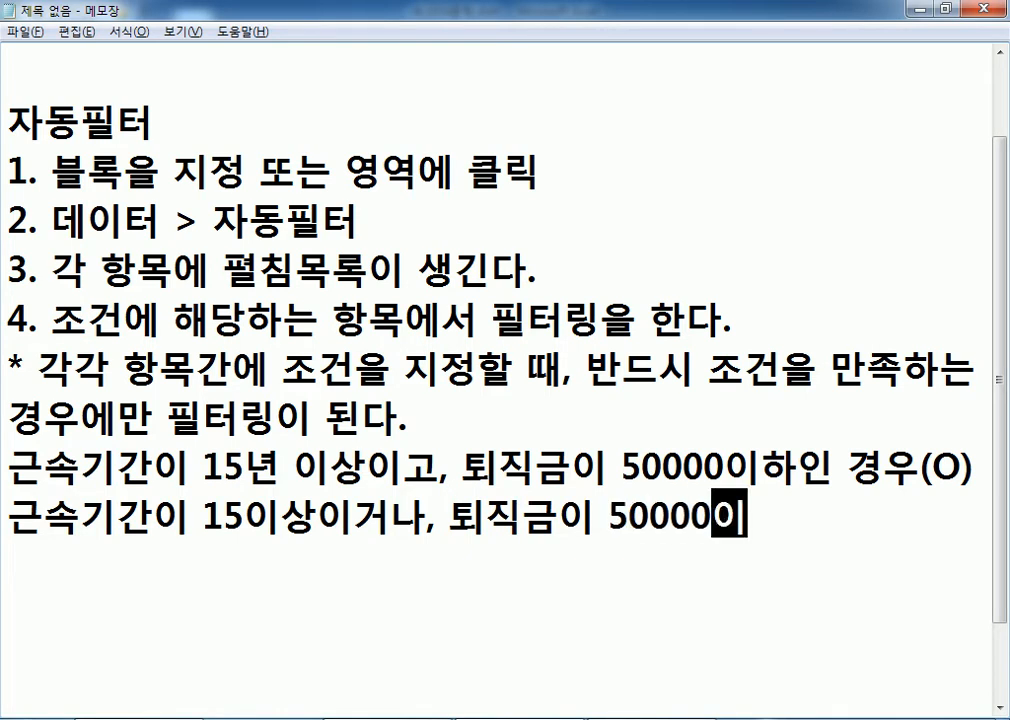
text(하()
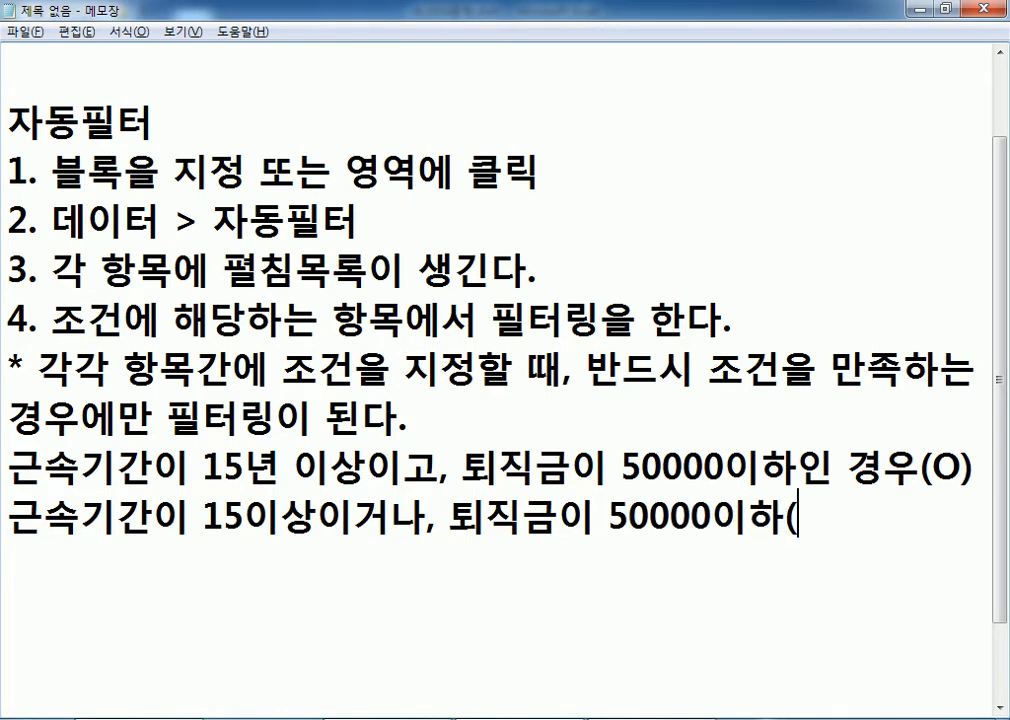
text(ㅇ)
key(BackSpace)
text(DC)
key(BackSpace)
key(BackSpace)
text(X))
key(Return)
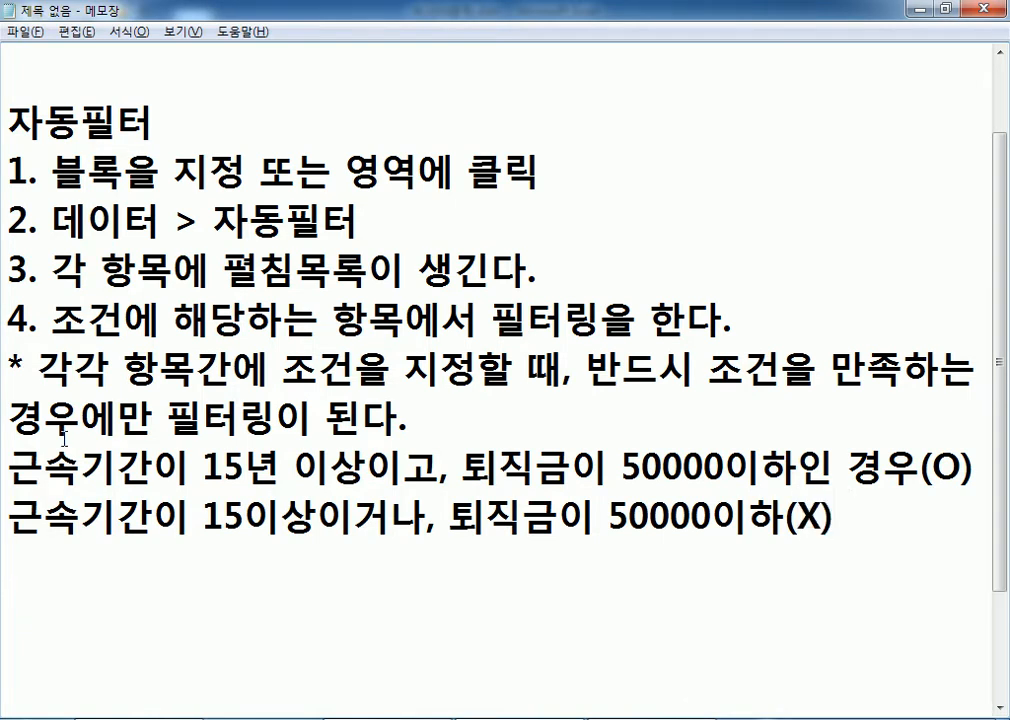
- Highlight the connective "이고" in the first example line
drag(106, 462, 190, 468)
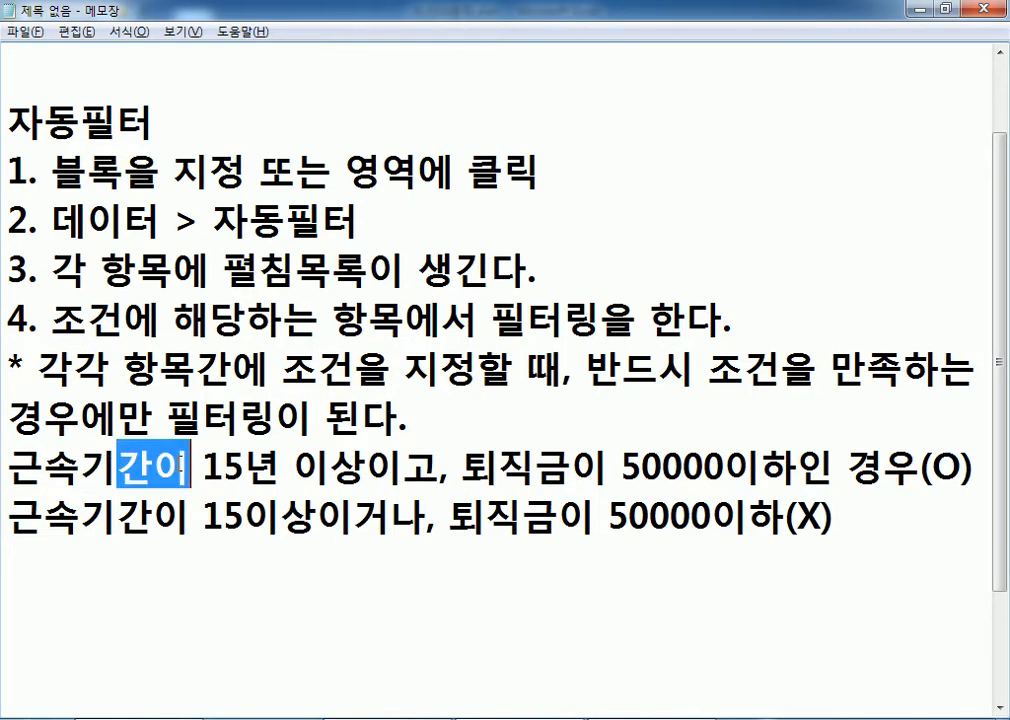
click(498, 455)
drag(368, 462, 440, 466)
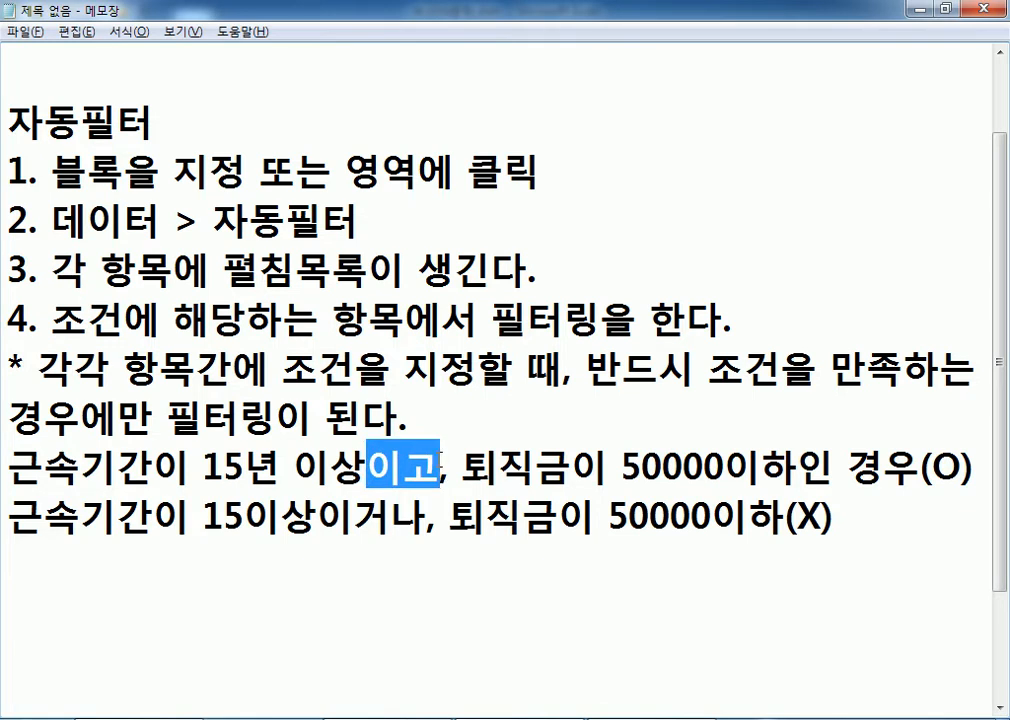
- Switch to Excel and compare the filtered 근속기간 and 퇴직금 columns by selecting each in turn
key(alt+Tab)
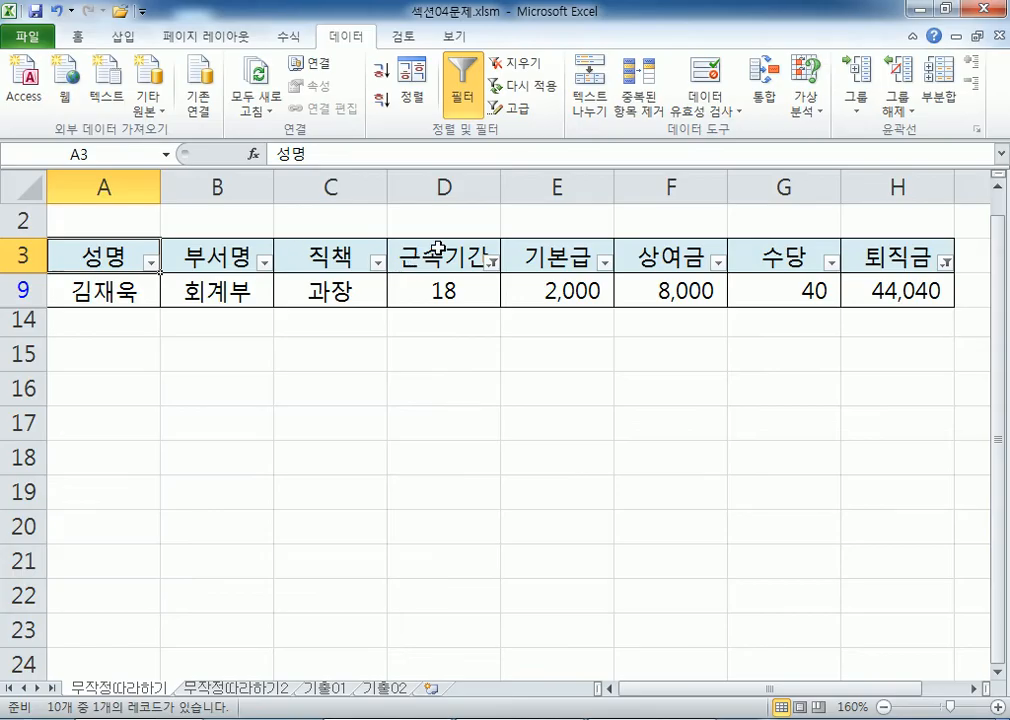
click(435, 181)
click(903, 185)
click(467, 187)
click(900, 187)
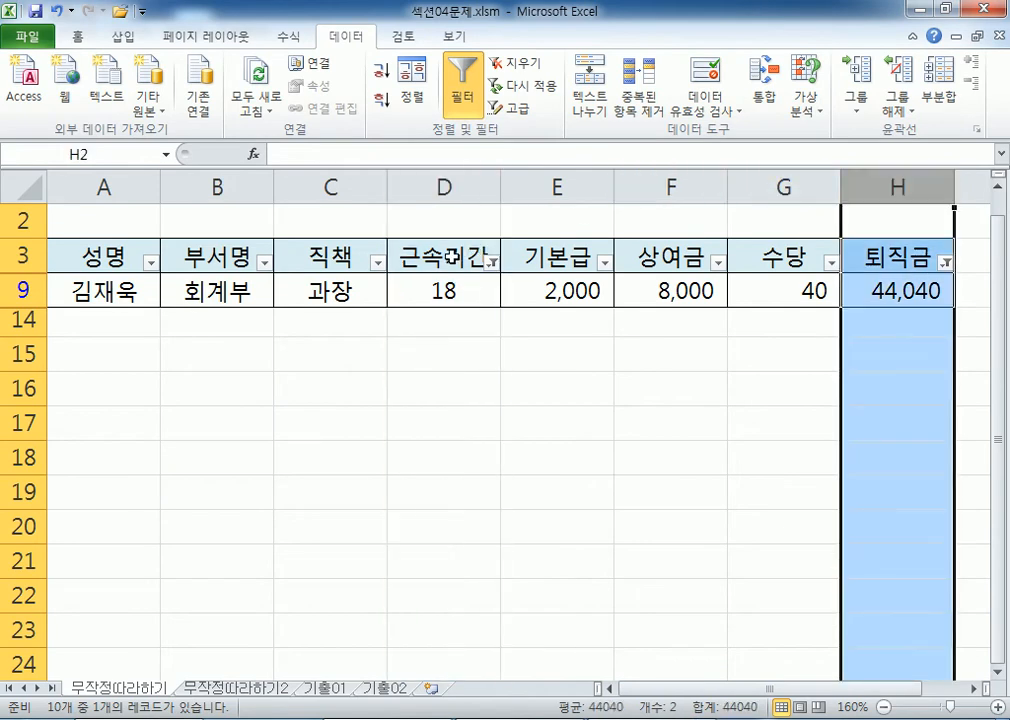
click(451, 257)
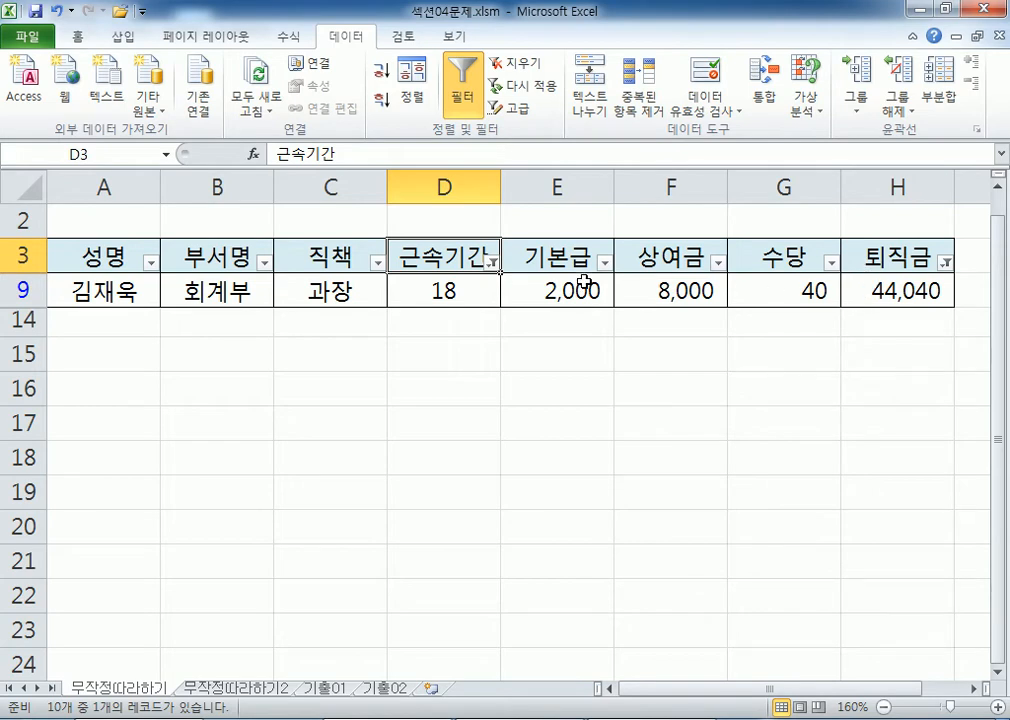
- Return to Notepad and start a third example line with "근속기간이" below the (X) example
key(alt+Tab)
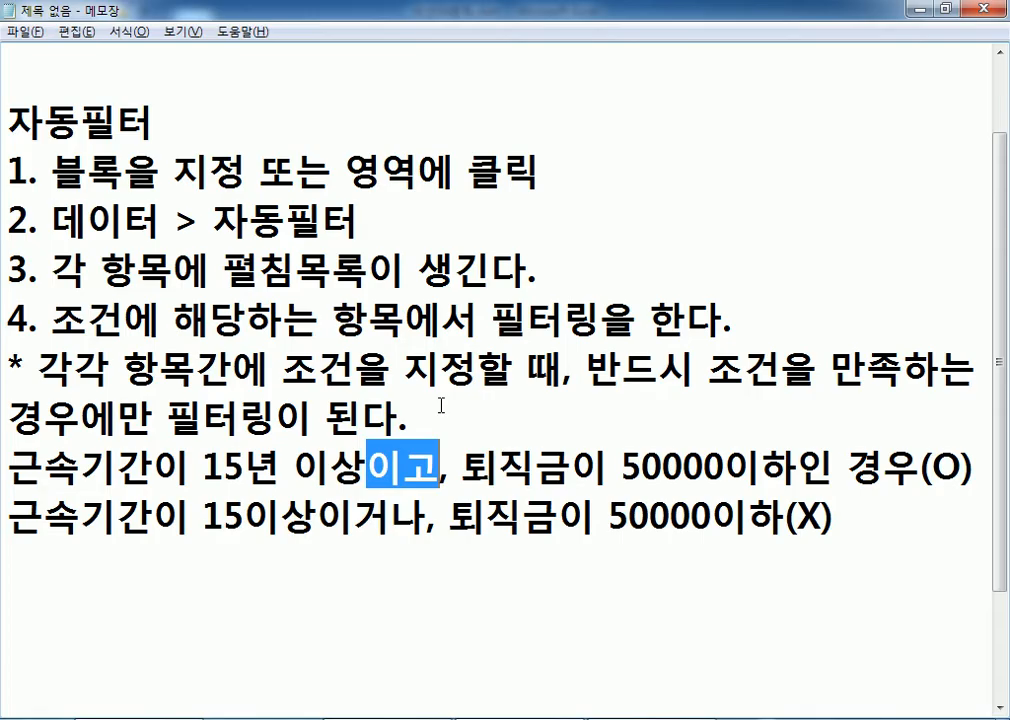
click(309, 559)
scroll(397, 537, down, 1)
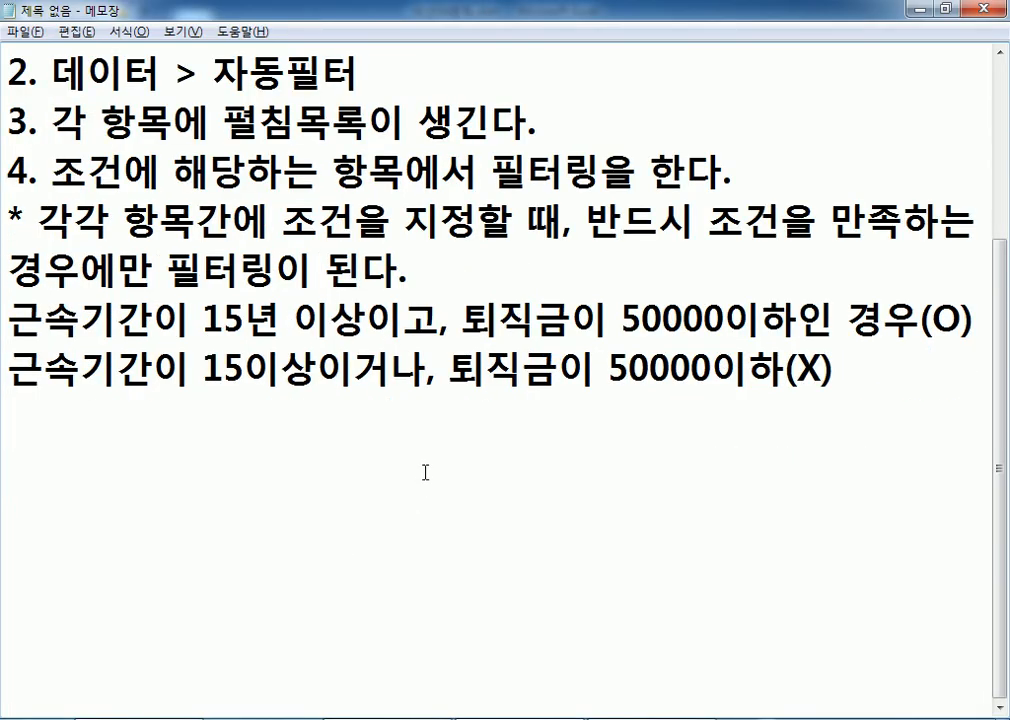
text(RMS)
key(BackSpace)
key(BackSpace)
key(BackSpace)
key(Hangul)
text(근ㅅㅎㅗ)
key(BackSpace)
key(BackSpace)
key(BackSpace)
text(ㅅㅎㅗㄱ)
key(BackSpace)
key(BackSpace)
key(BackSpace)
key(BackSpace)
text(속기간)
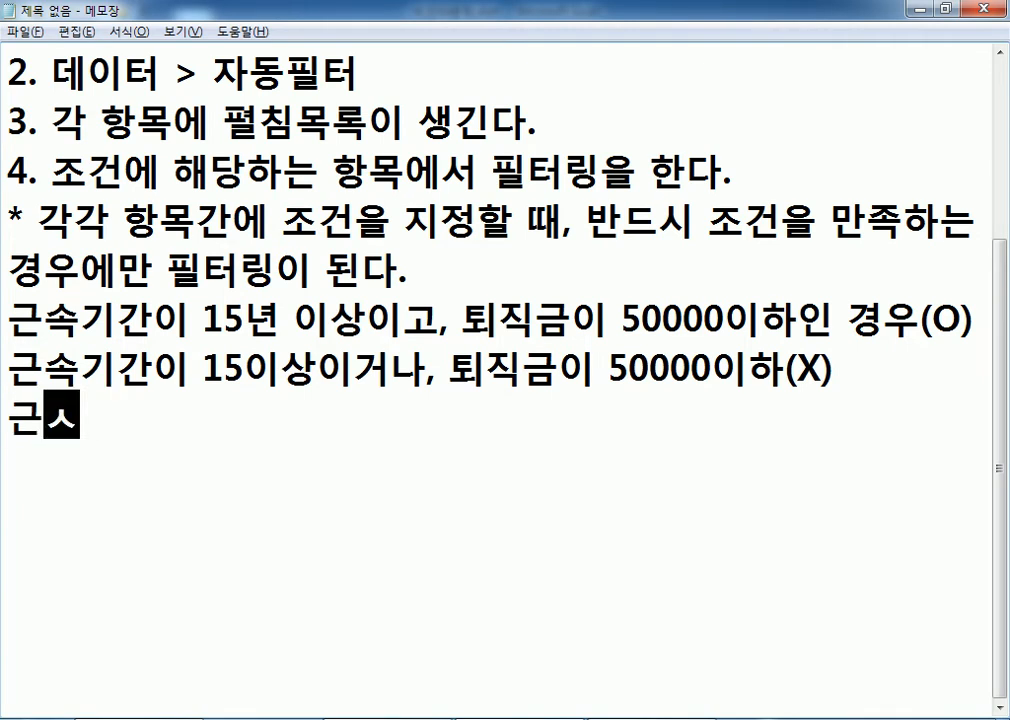
text(이 )
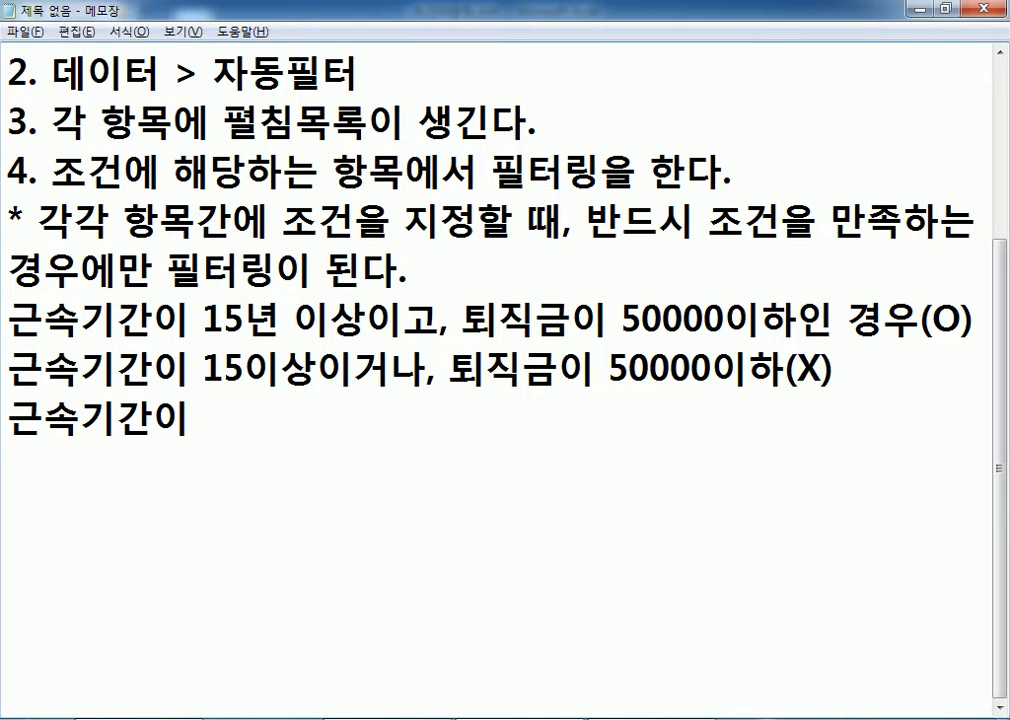
- Continue the third example line with "10~15년 사이인 경우"
text(10~1)
key(BackSpace)
key(BackSpace)
key(BackSpace)
key(BackSpace)
text(10~16)
key(BackSpace)
text(5년 사이인 경우)
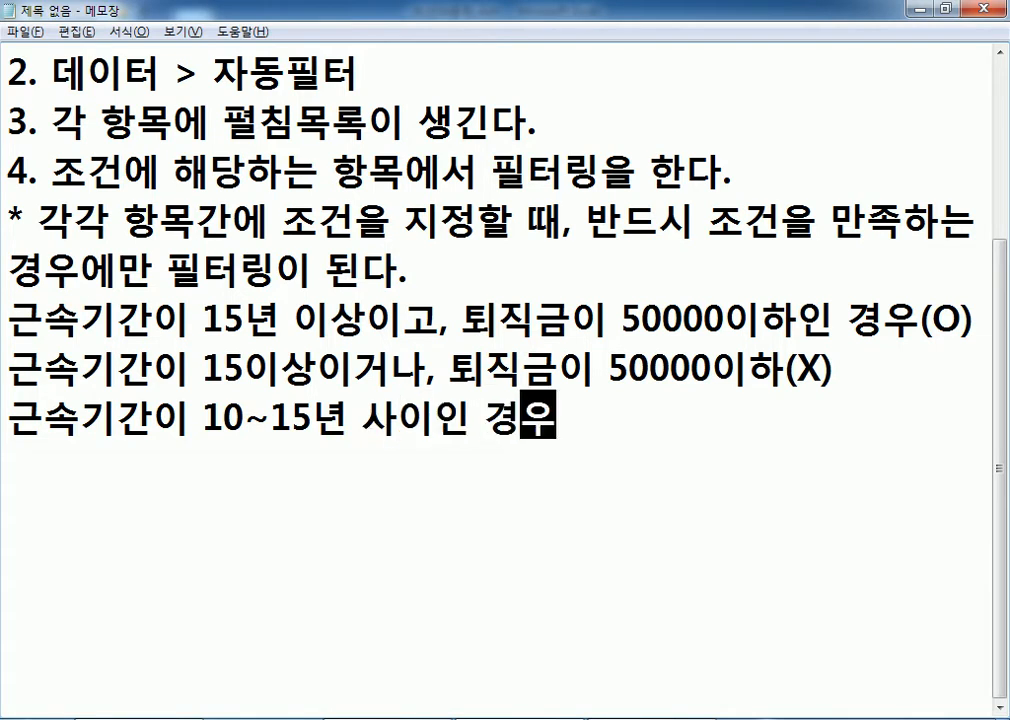
- Complete the third example line with "(10년 이상, 15년 이하)O" and start a new line
text(()
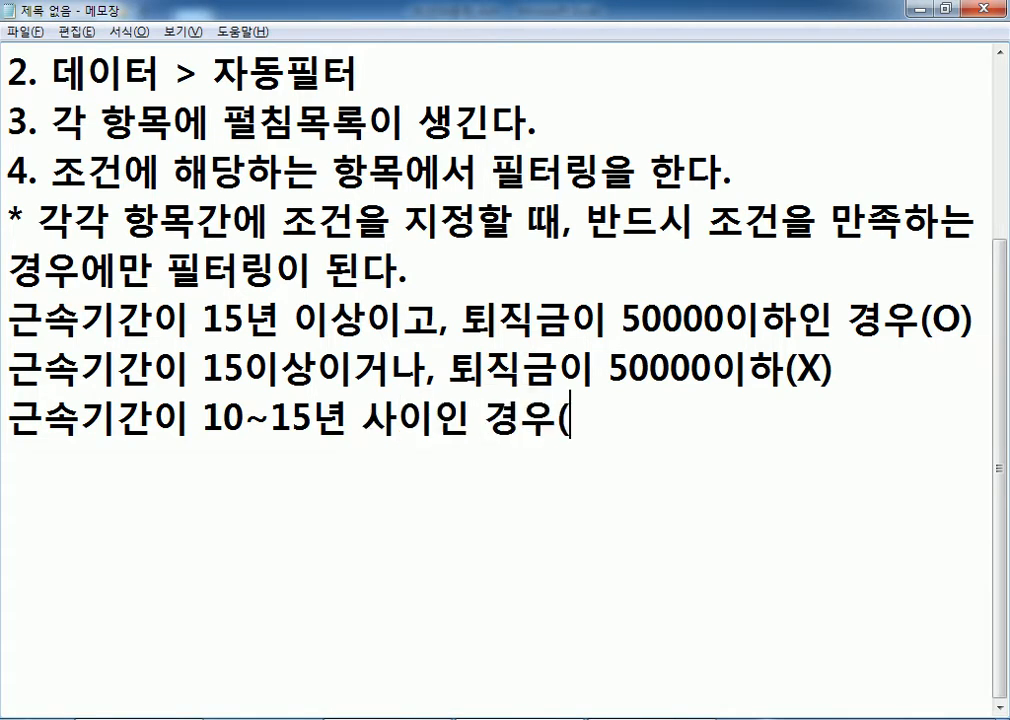
text(10년 이)
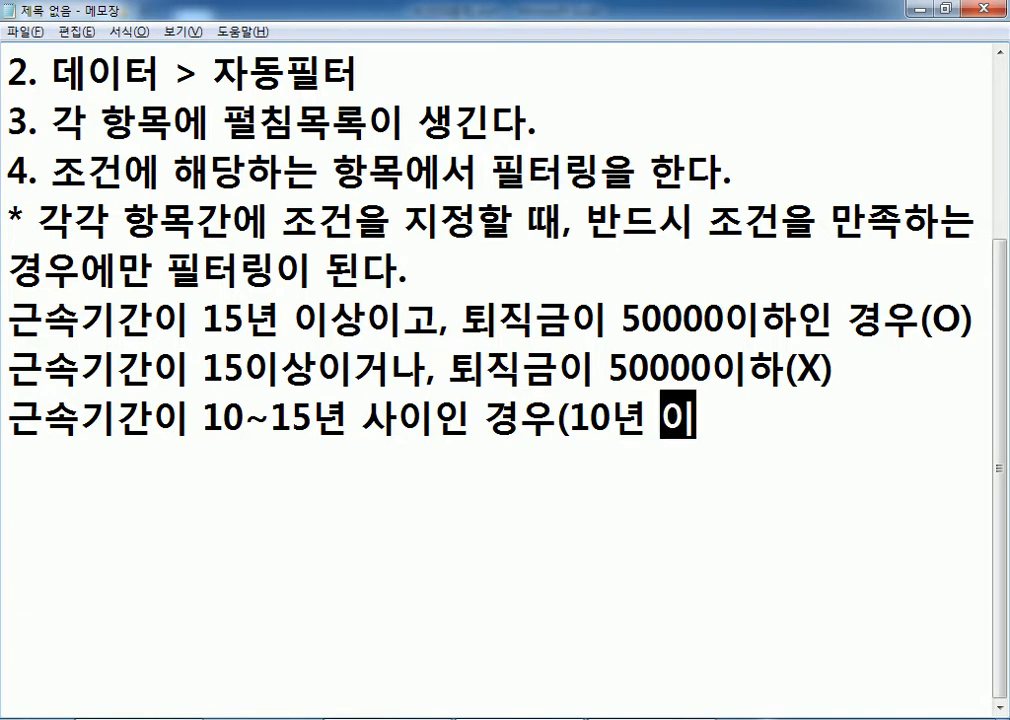
text(상ㅇ)
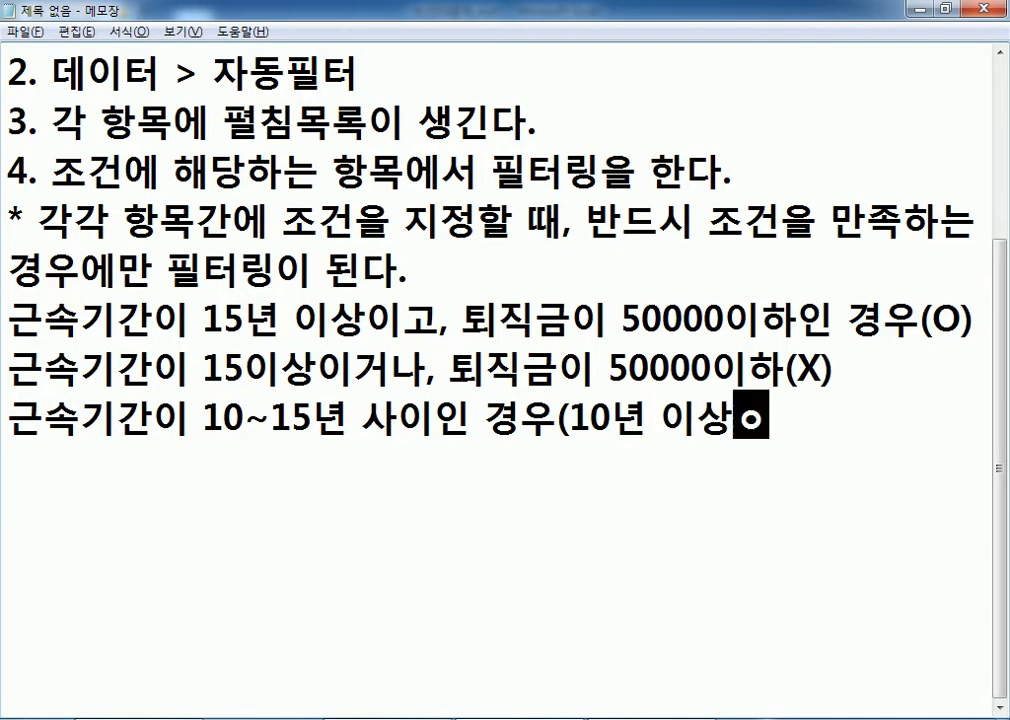
text(ㅣ)
key(BackSpace)
key(BackSpace)
text(, 15년 잉)
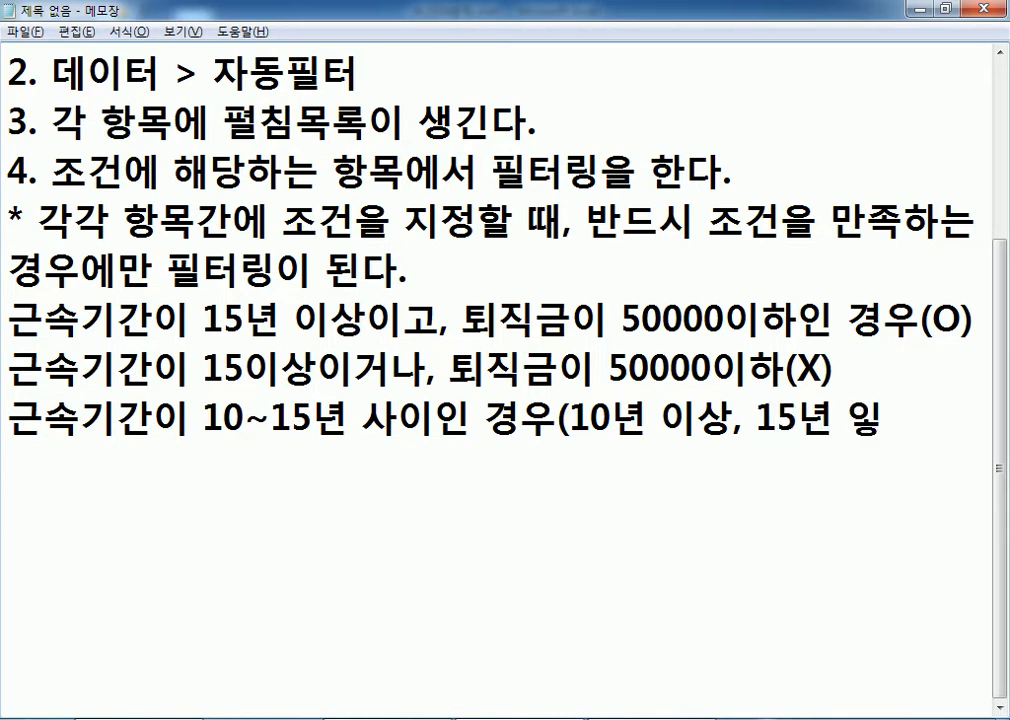
key(BackSpace)
text(ㅎㅏ)
text(()
key(BackSpace)
text())
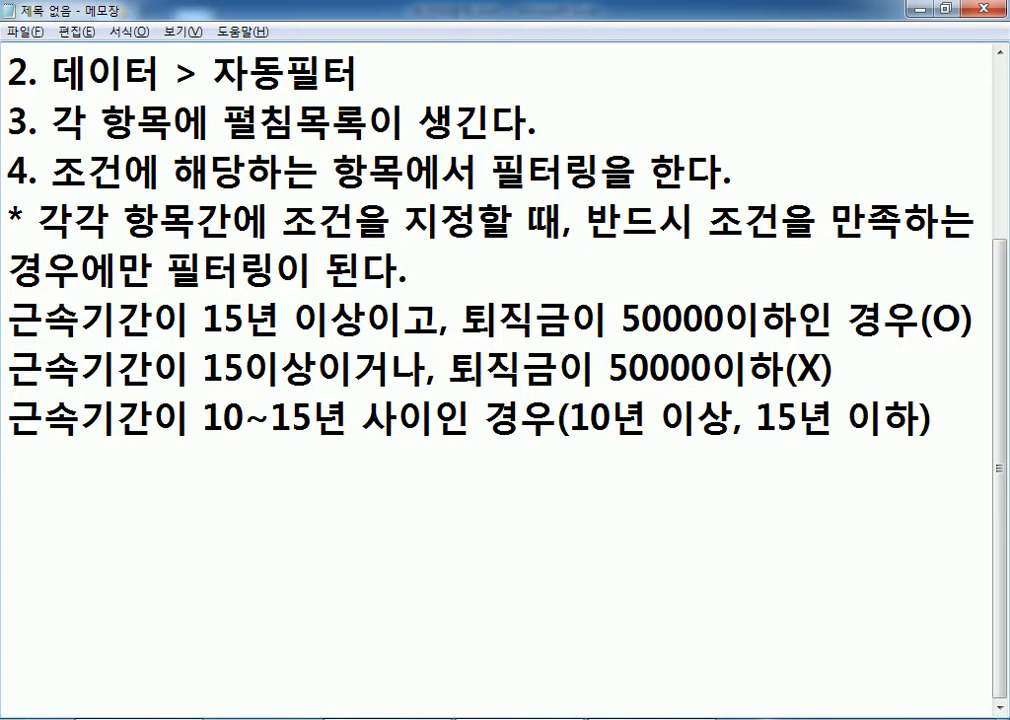
text(O)
key(Return)
- Start the fourth example line with "근속기간이 5년 미만"
text(ㄱㅡㄴㅡ)
key(BackSpace)
key(BackSpace)
key(BackSpace)
text(ㄱㅡㄴㅅㅗㄱㄱㅣㄱㅏㄴㅇㅣ )
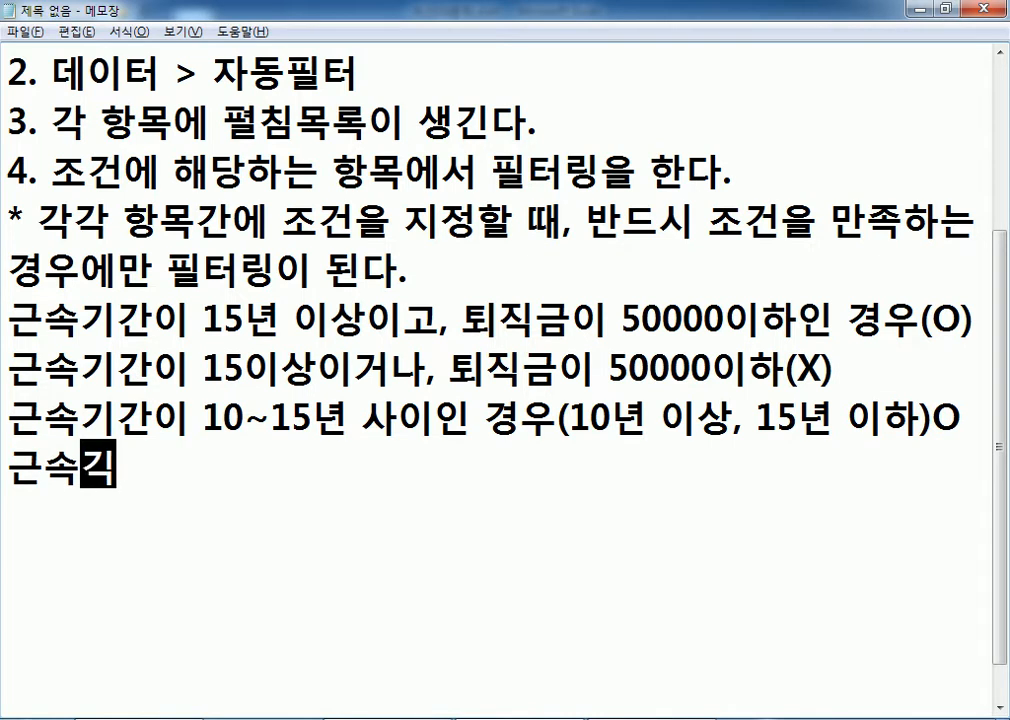
text(5ㄴㅕㄴ ㅁㅣㄴㅏ)
key(BackSpace)
key(BackSpace)
text(ㅁㅏㄴ,)
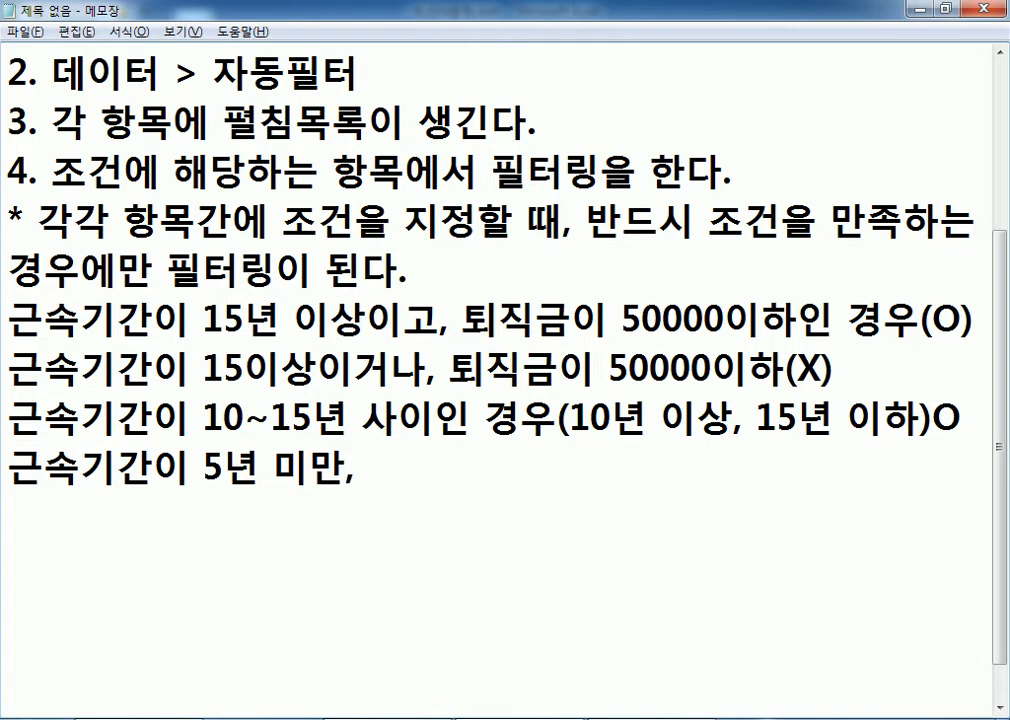
key(BackSpace)
- Complete the fourth example line with "이거난 15년 이상인 경우(O)"
text(ㅇㅣㄱㅓㄴㅏㄴ 15ㄴㅕㄴ )
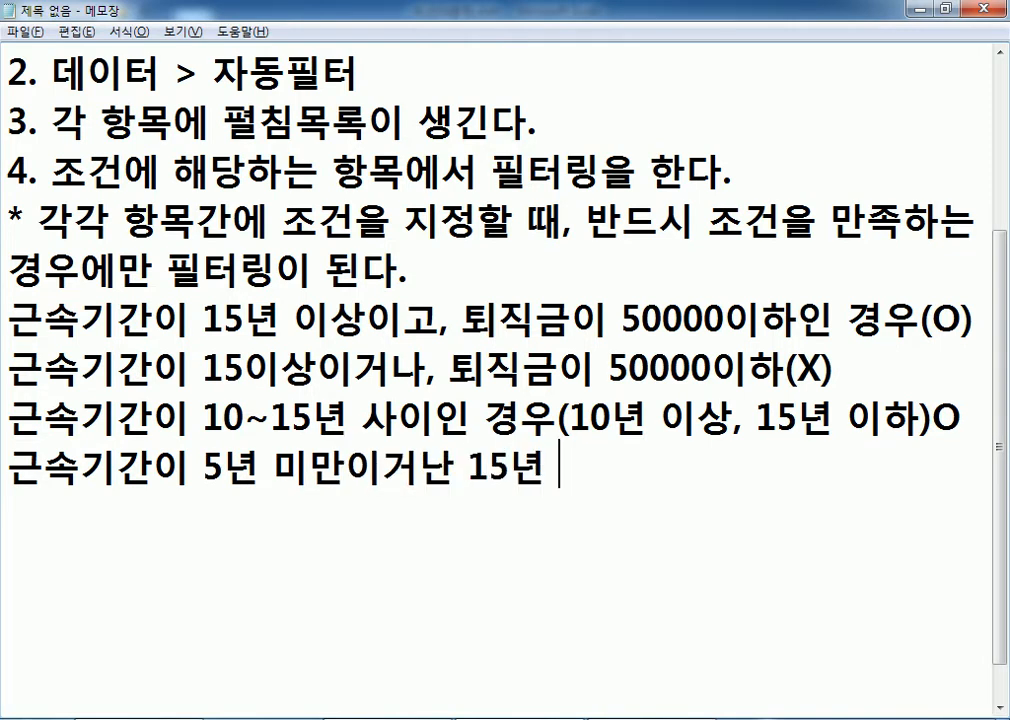
text(ㅇㅣㅅㅏㅇㅇㅣㄴ ㄱㅕㅇㅇ)
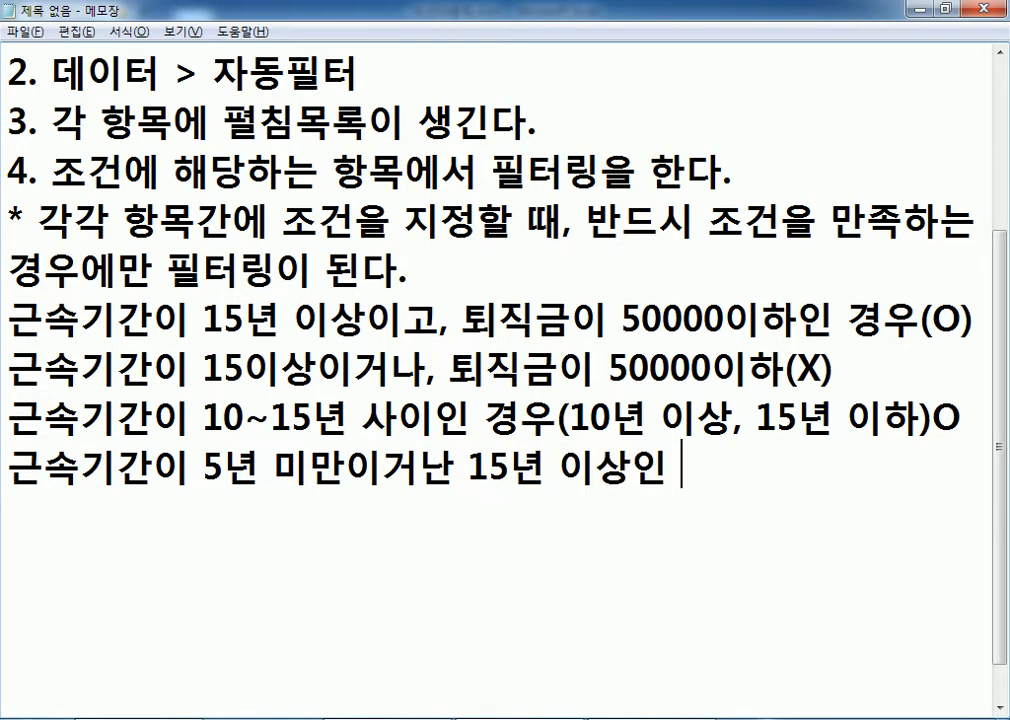
text(ㅜ()
text(O))
key(Left)
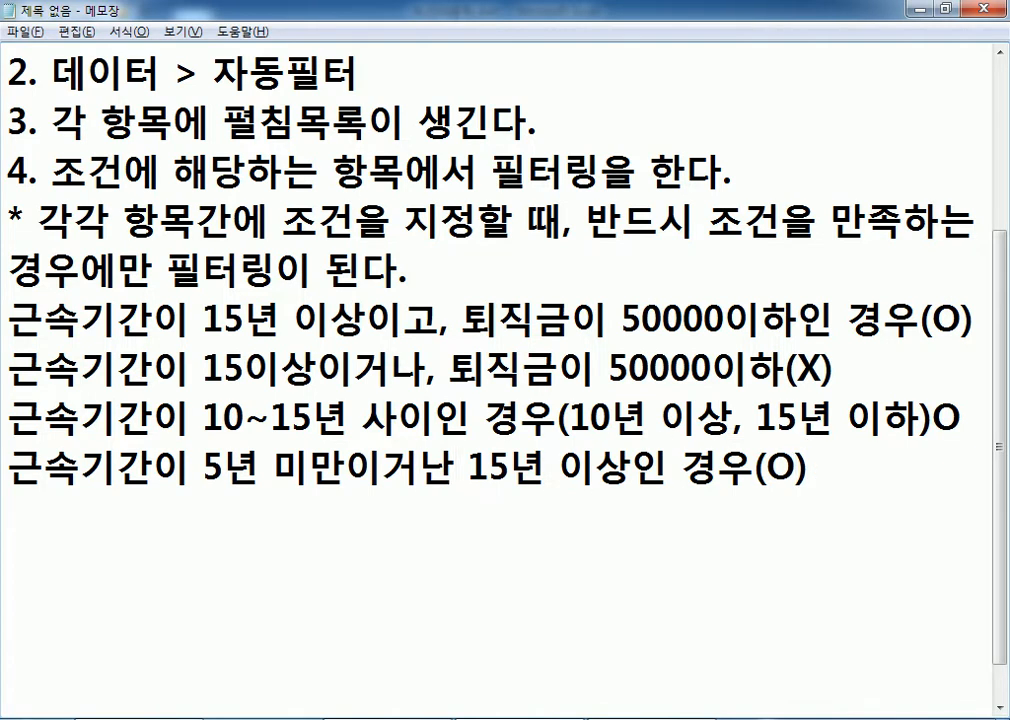
- Correct the typo "이거난" to "이거나" in the fourth example line
click(466, 468)
text(SK)
key(BackSpace)
key(BackSpace)
text(나)
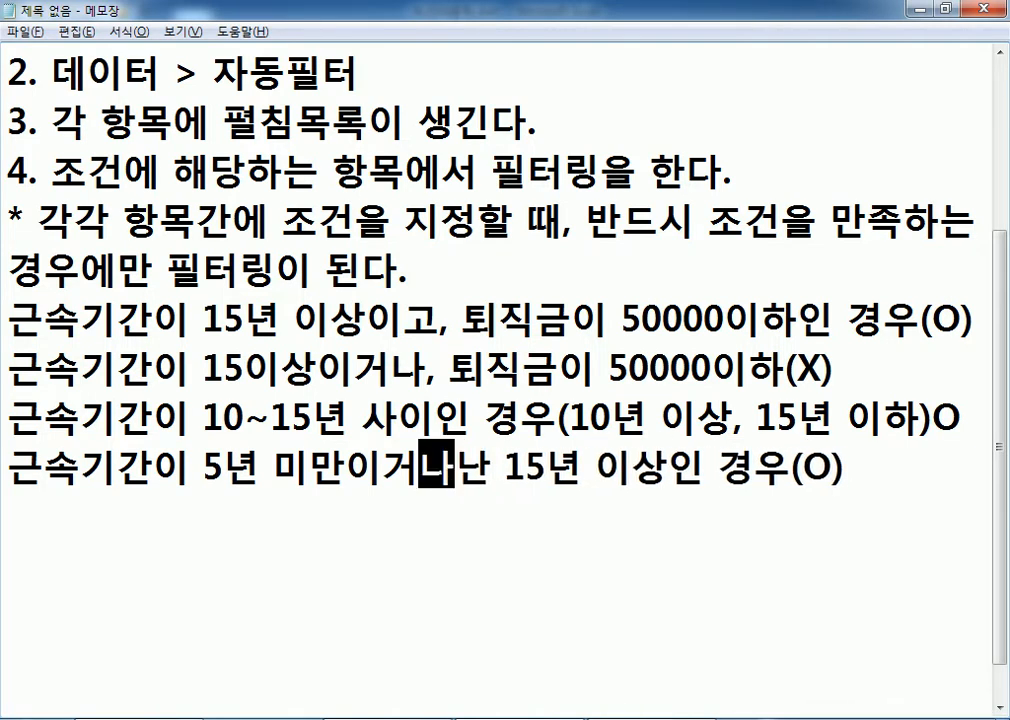
key(Delete)
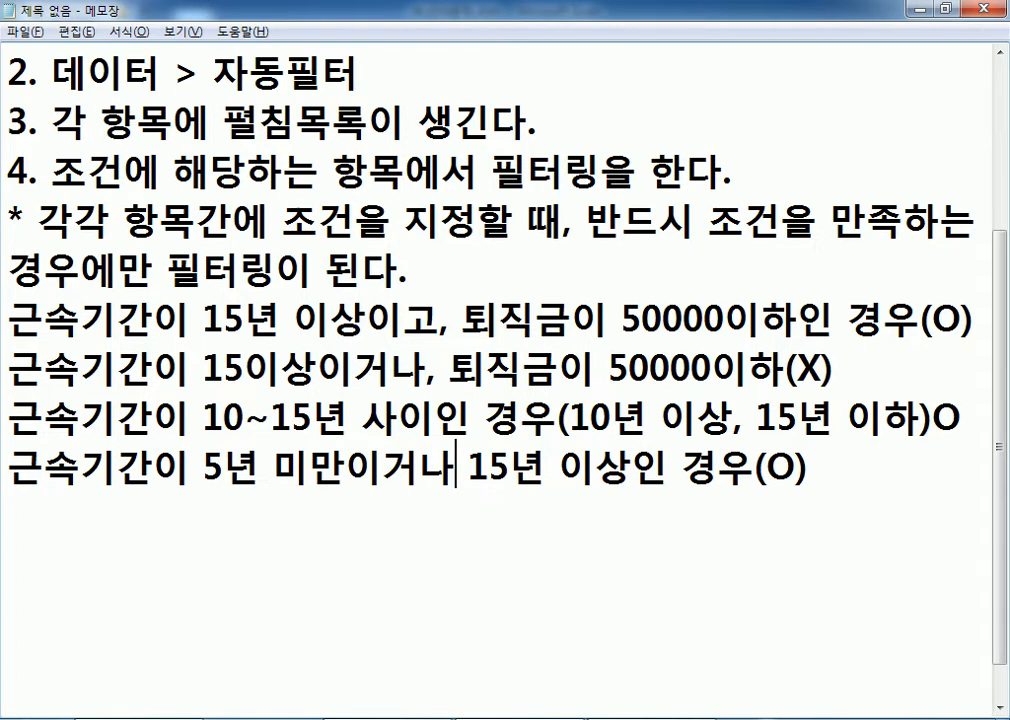
- Insert a blank line above the "10~15년 사이인 경우" example to separate the two pairs of examples
drag(222, 416, 399, 416)
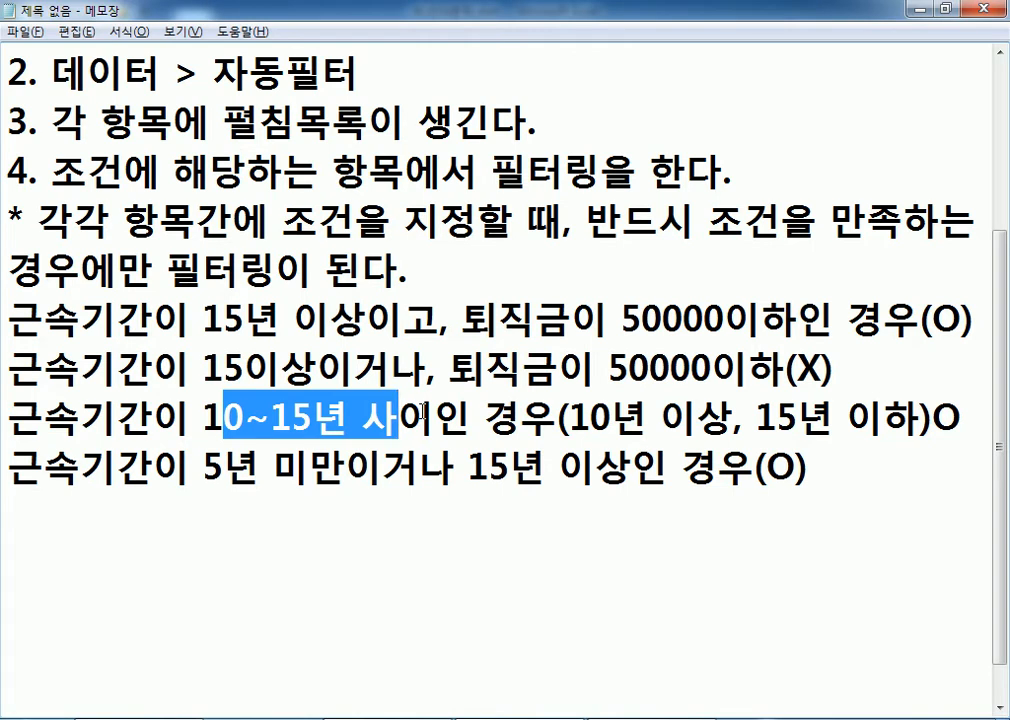
key(Menu)
key(Down)
key(Escape)
key(Down)
key(Down)
key(Up)
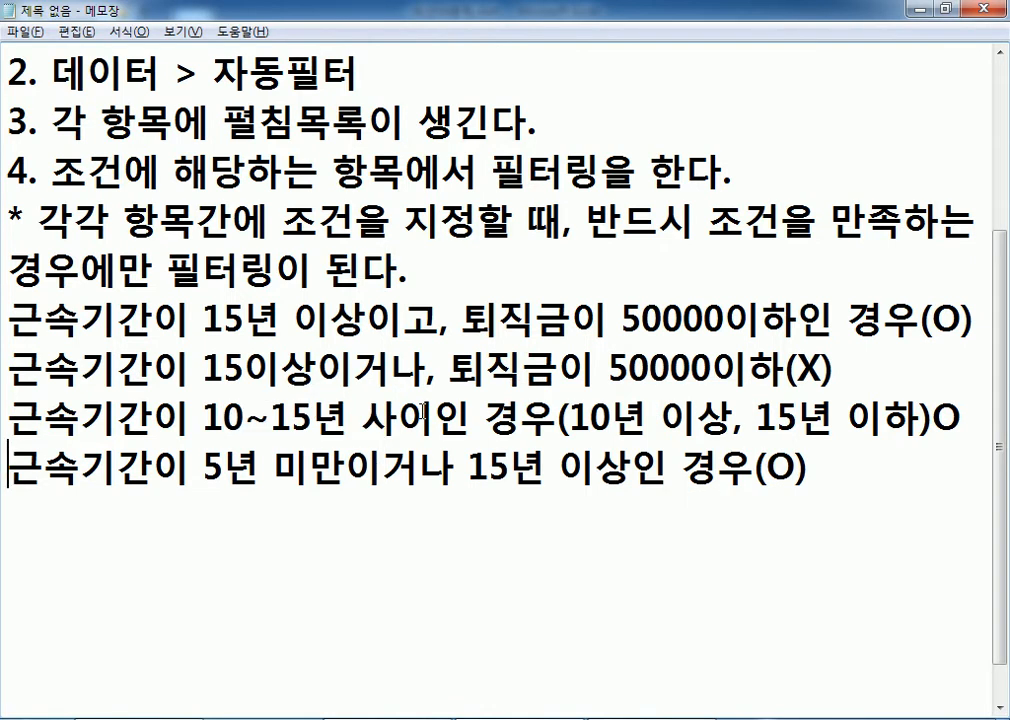
key(Up)
key(Return)
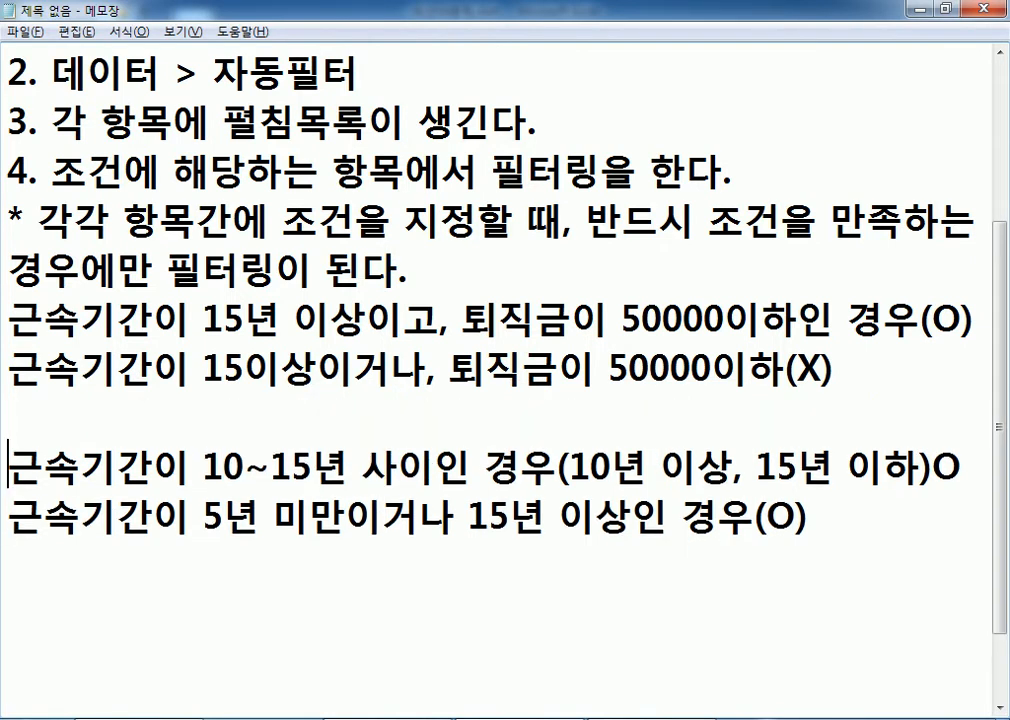
- Start a note below the "15년 이상인 경우(O)" example with "* 항목이 같으면 AND, OR"
key(Down)
key(Down)
text(* 항)
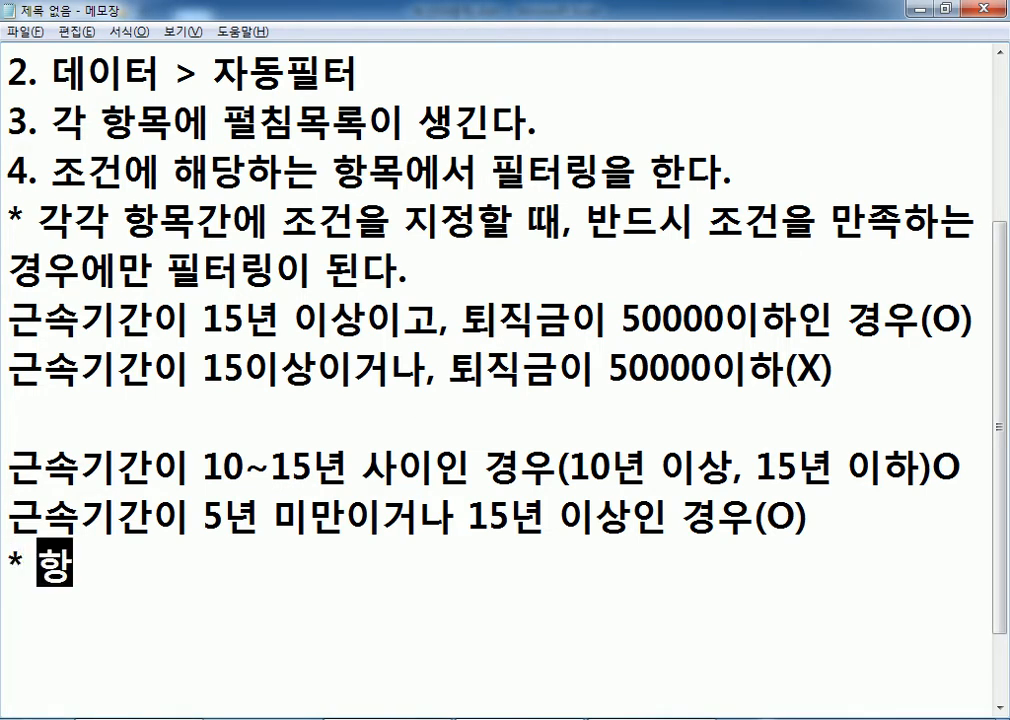
text(목이 같으면)
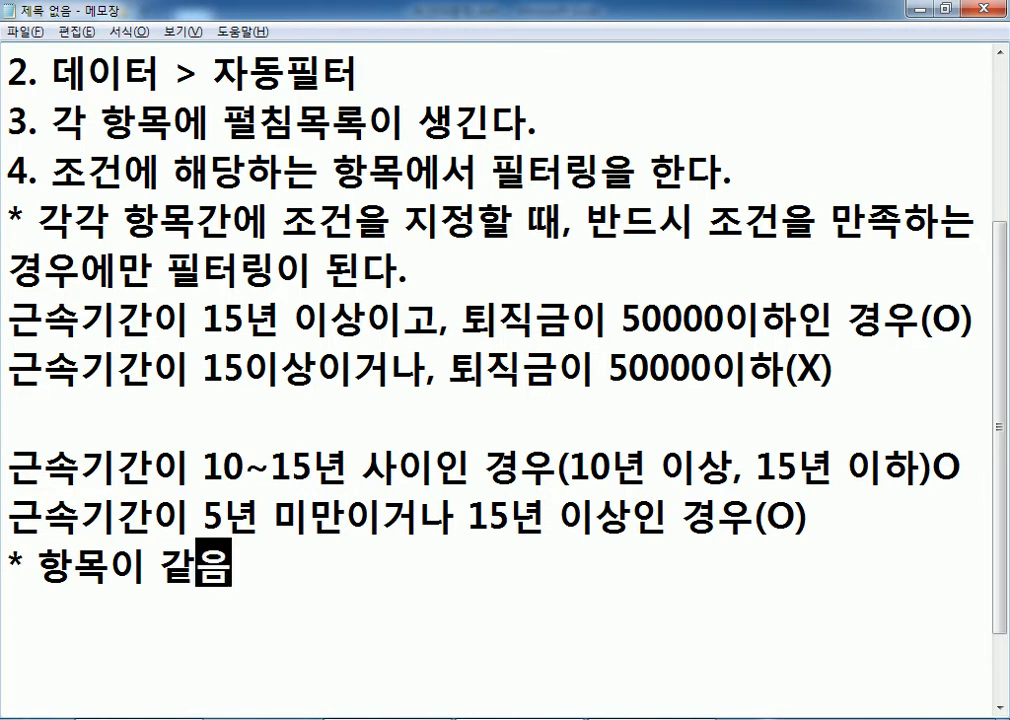
text( AN)
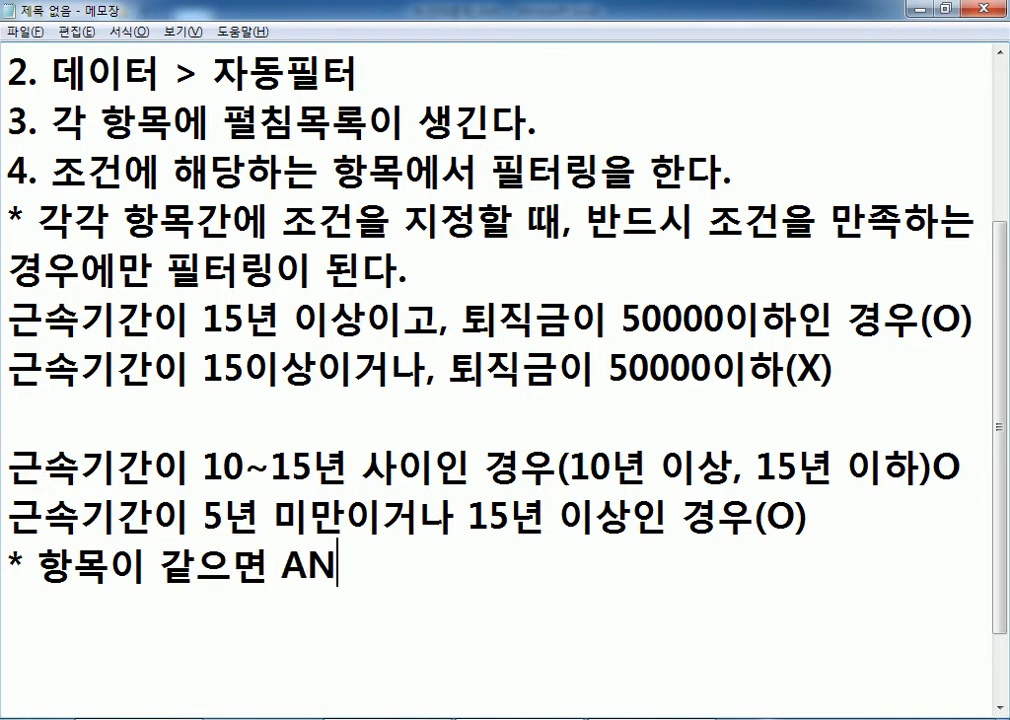
text(D, OR)
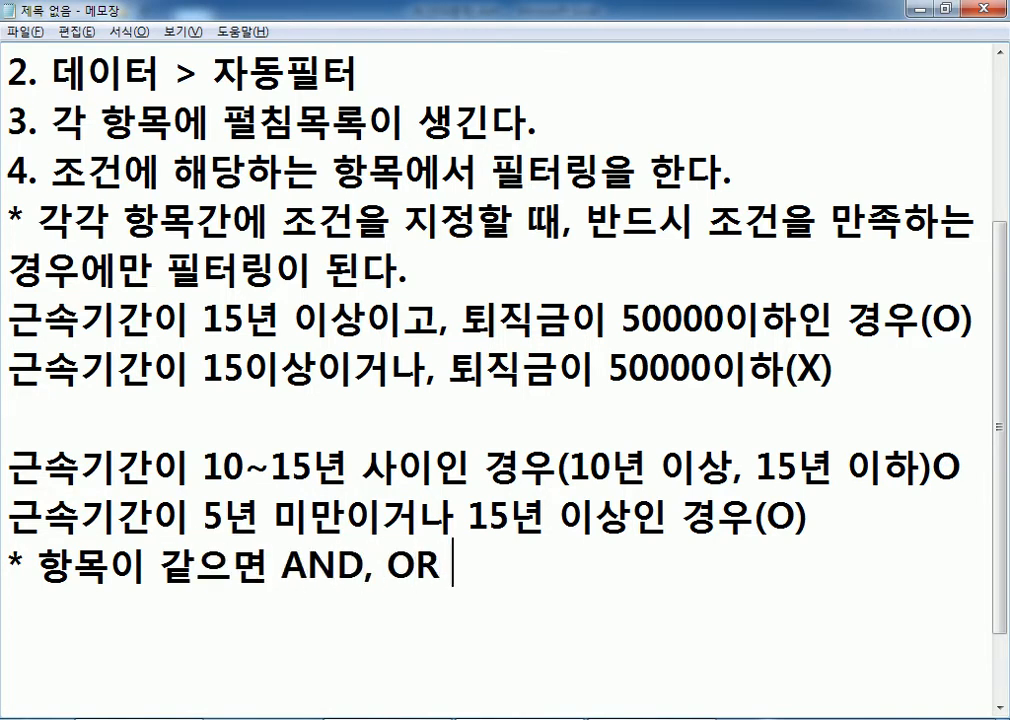
- Complete the same-field note with "모두 가능"
text( WHRJ)
key(BackSpace)
key(BackSpace)
key(BackSpace)
key(BackSpace)
text(ㅈ)
key(BackSpace)
text(모두 가능)
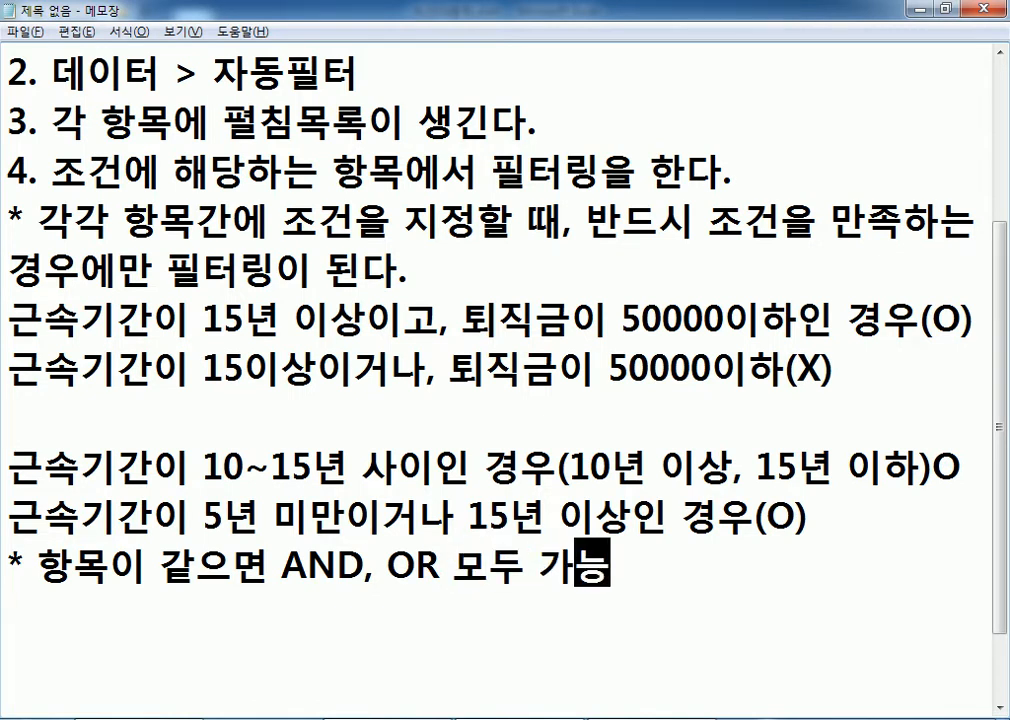
- Start a note directly under the "퇴직금이 50000이하(X)" example with "* 항목이 다르면", keeping a blank line below it
scroll(320, 298, down, 1)
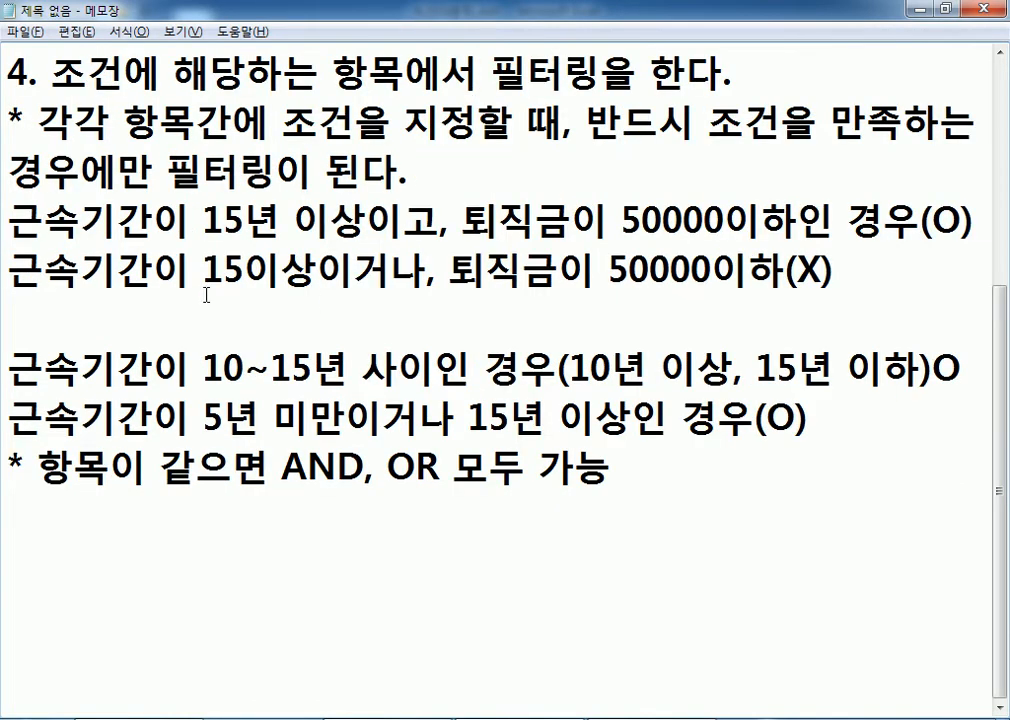
click(139, 300)
text(*)
key(Return)
key(Left)
text(하ㅇ목이 가)
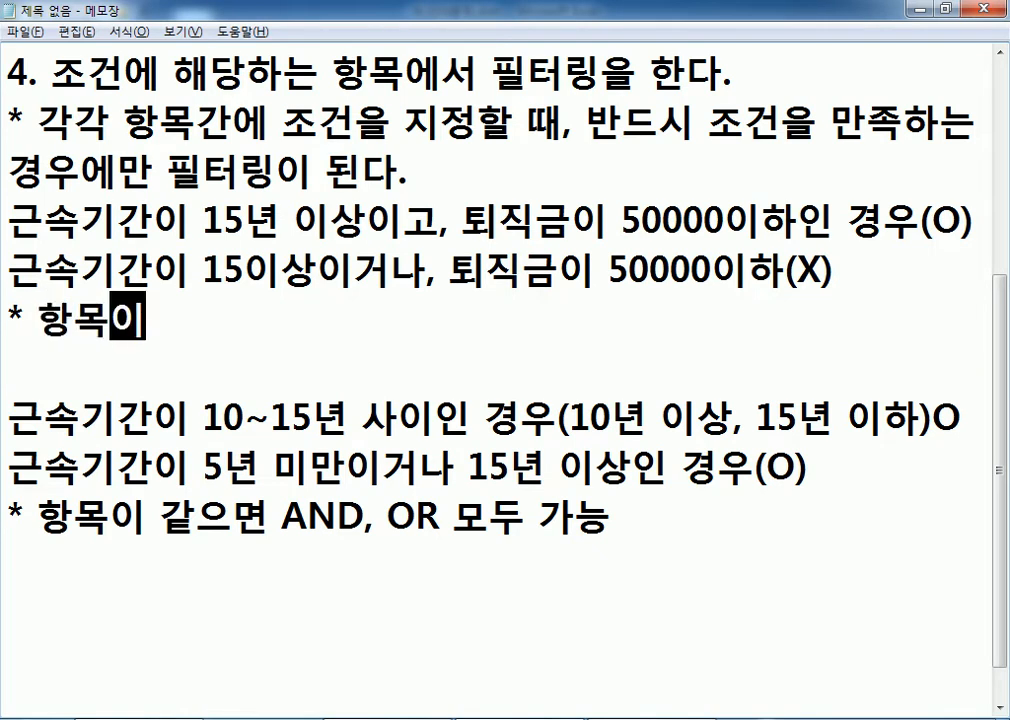
key(BackSpace)
key(BackSpace)
text(다르면)
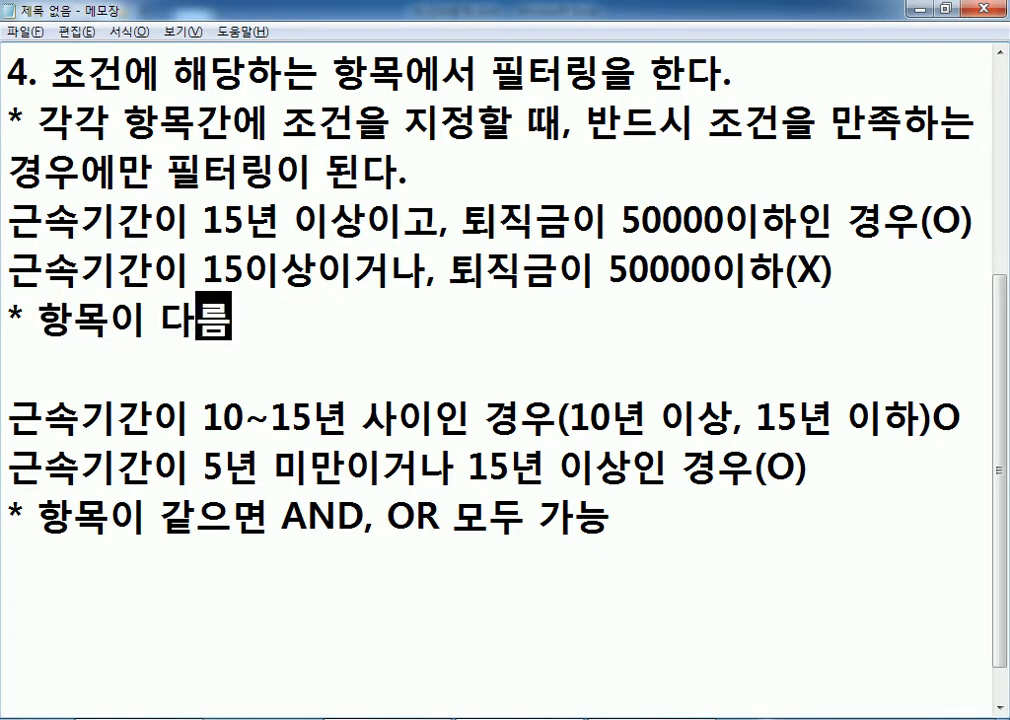
- Complete the different-field note with "AND 조건만 가능, OR조건은 불가"
text( AN)
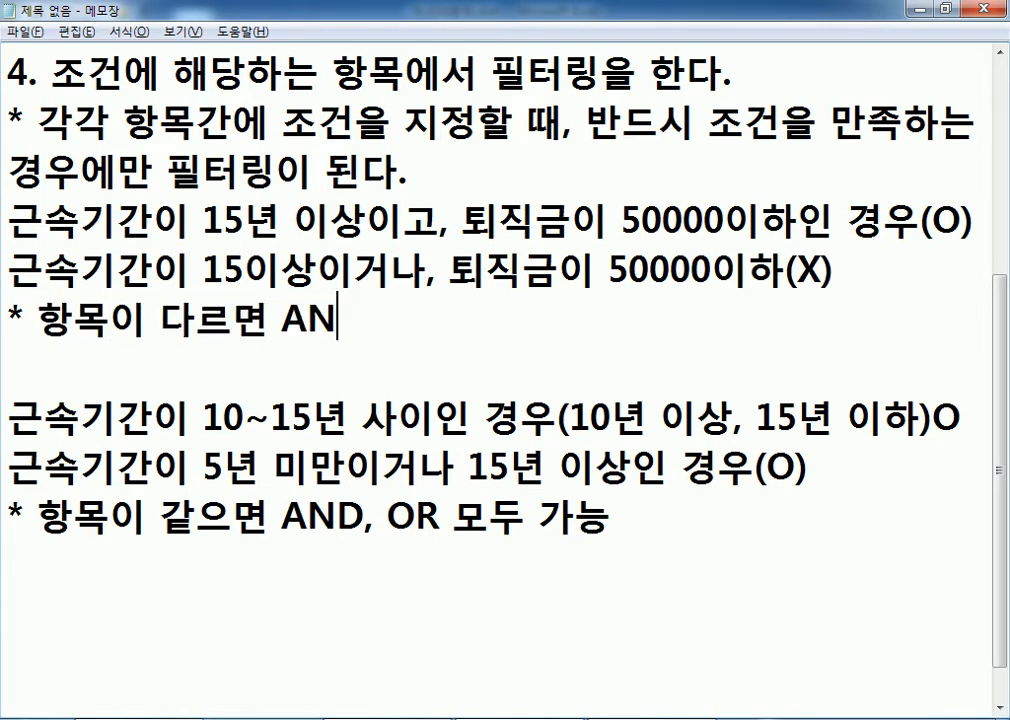
text(D 조건만 )
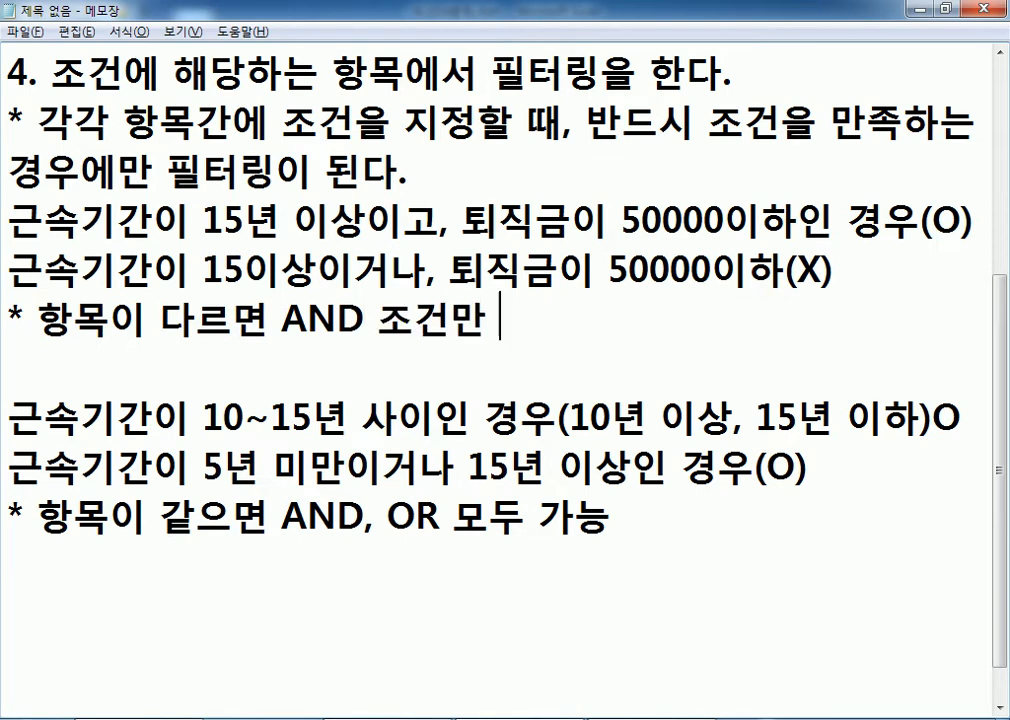
text(가능, )
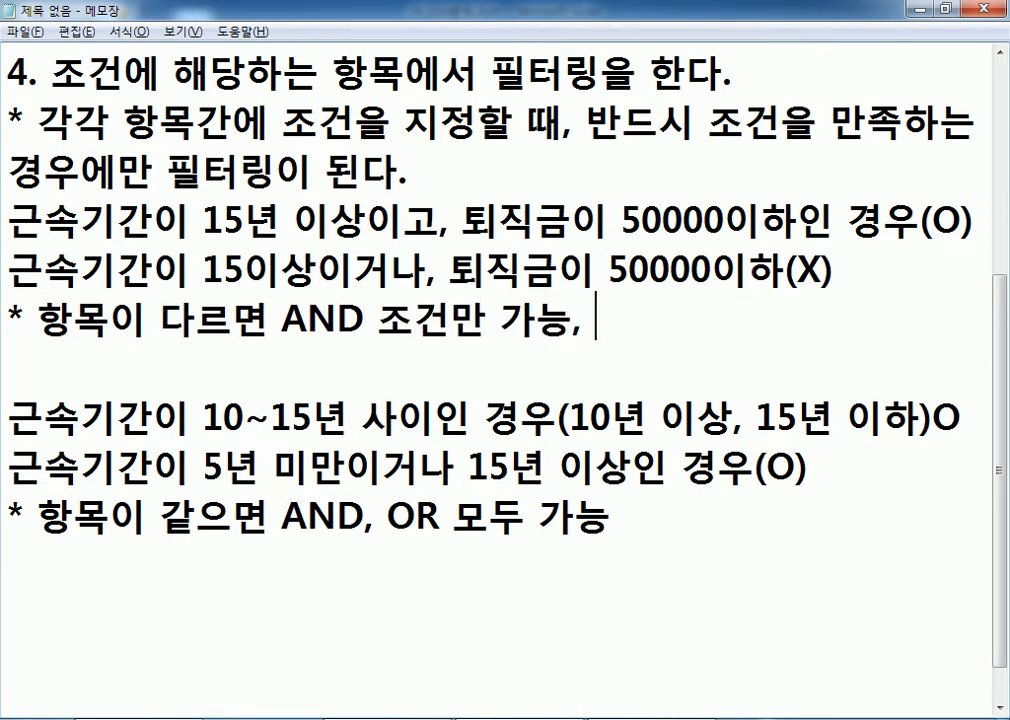
text(OR조건은)
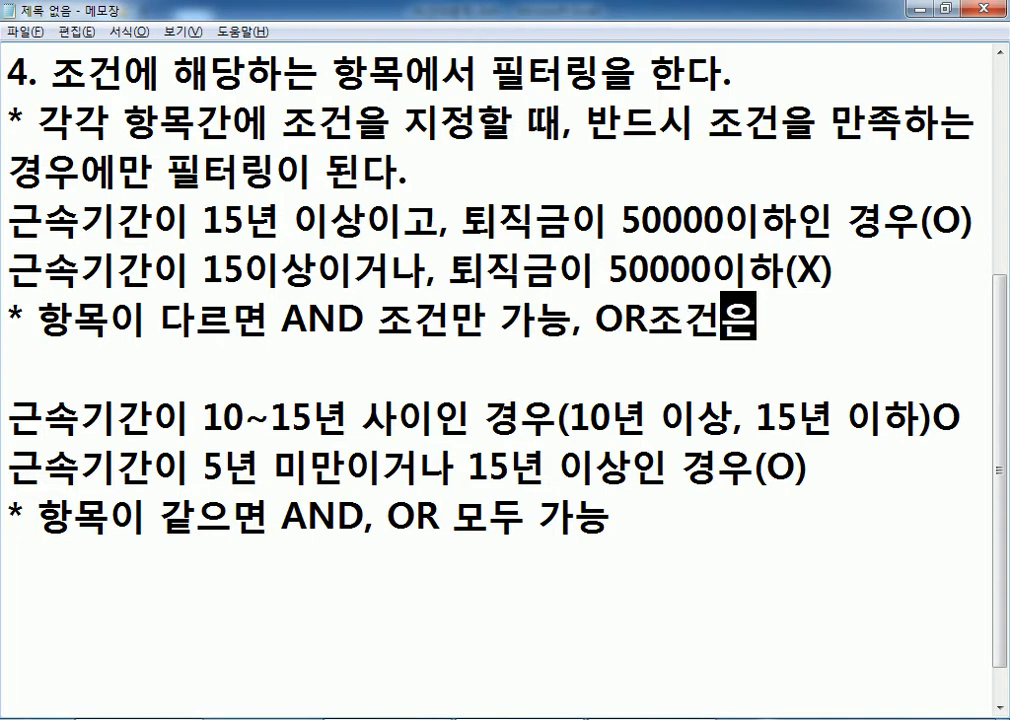
text( 붉가)
- Insert a space between "OR" and "조건은" in the different-field note
key(Left)
key(Left)
key(Left)
key(Left)
key(Left)
key(Left)
key(Left)
key(Left)
key(Left)
key(Left)
key(Left)
key(Left)
key(Left)
key(Left)
key(Left)
key(Right)
key(Right)
key(Right)
key(Right)
key(Right)
key(Right)
key(Right)
key(Right)
key(Right)
key(Right)
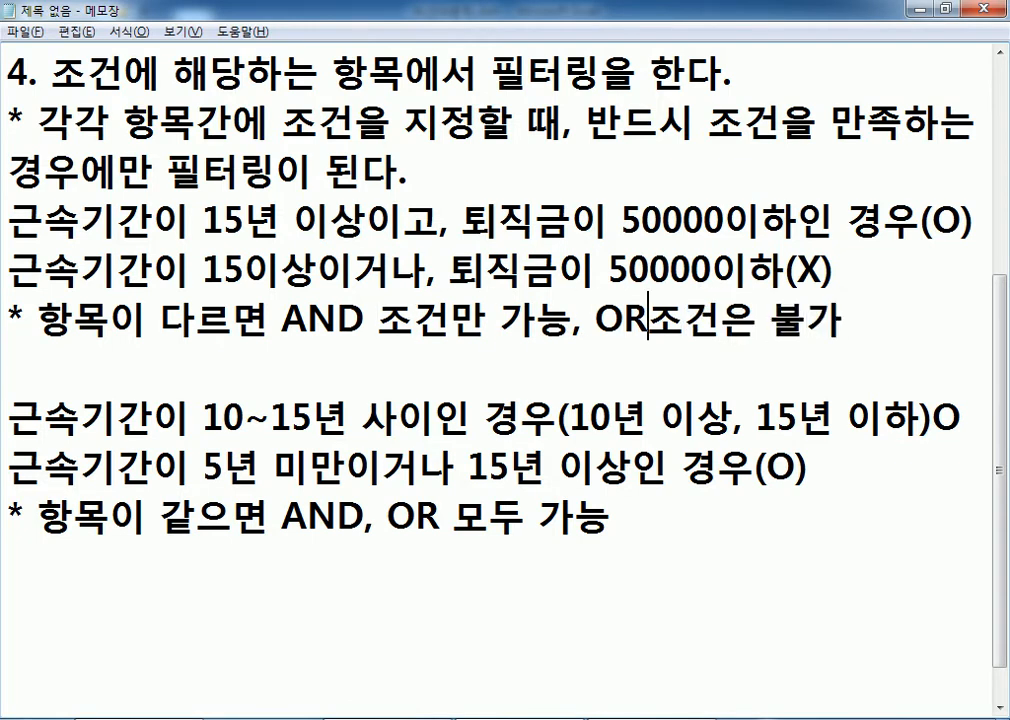
key(End)
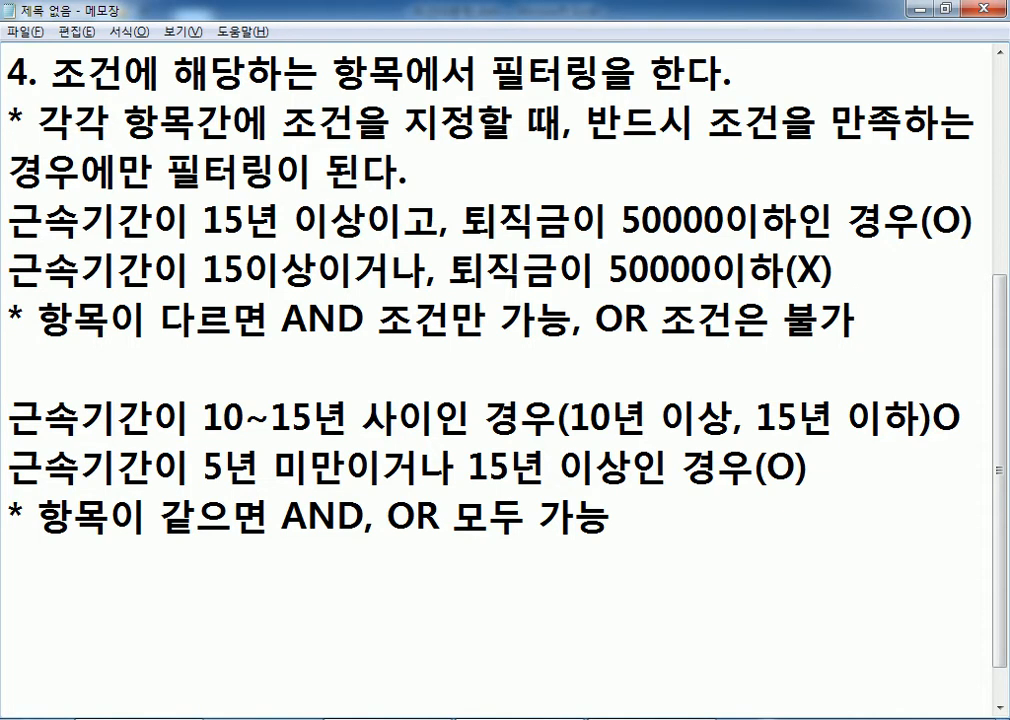
- Switch to the Excel workbook and examine the filtered 근속기간 and 퇴직금 columns against the notes
key(alt+Tab)
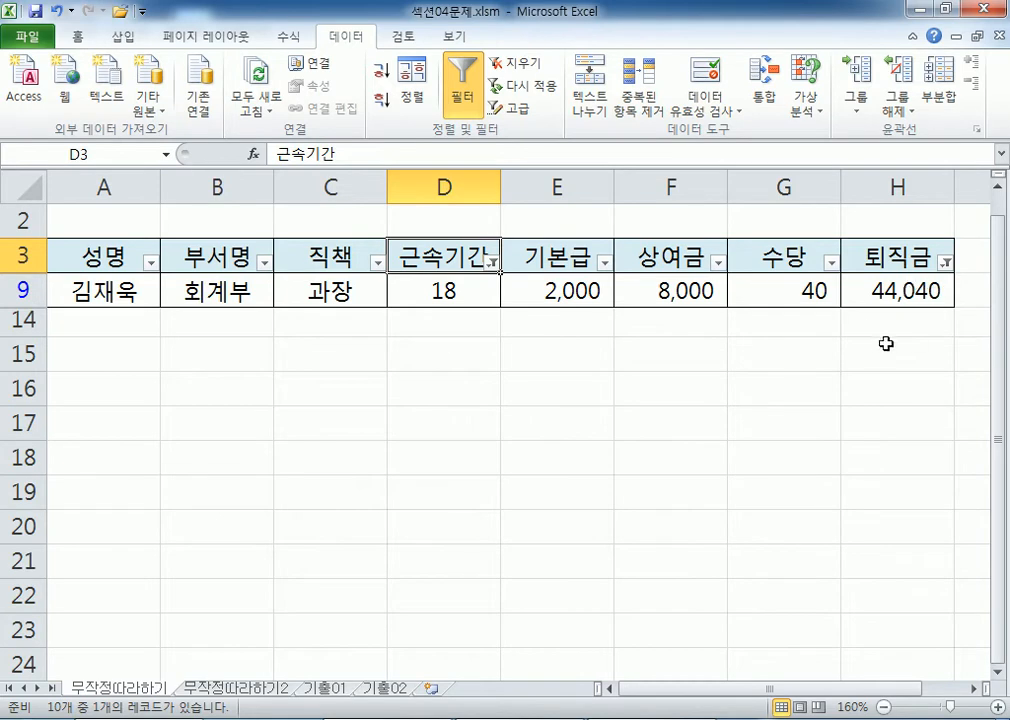
click(425, 175)
click(852, 181)
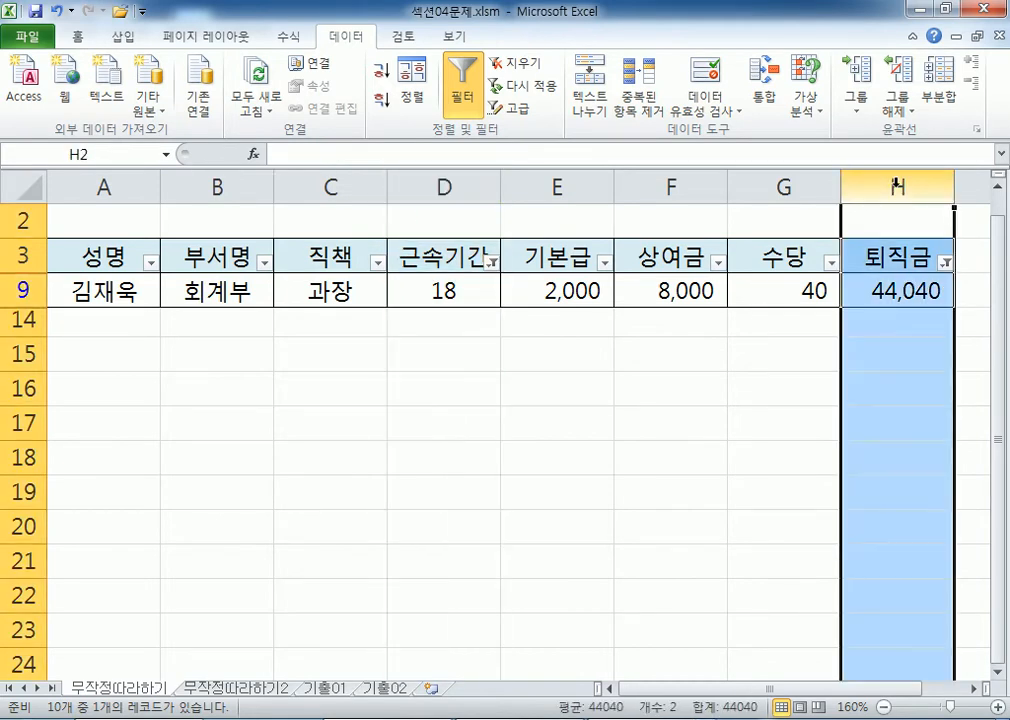
click(482, 188)
click(863, 188)
key(alt+Tab)
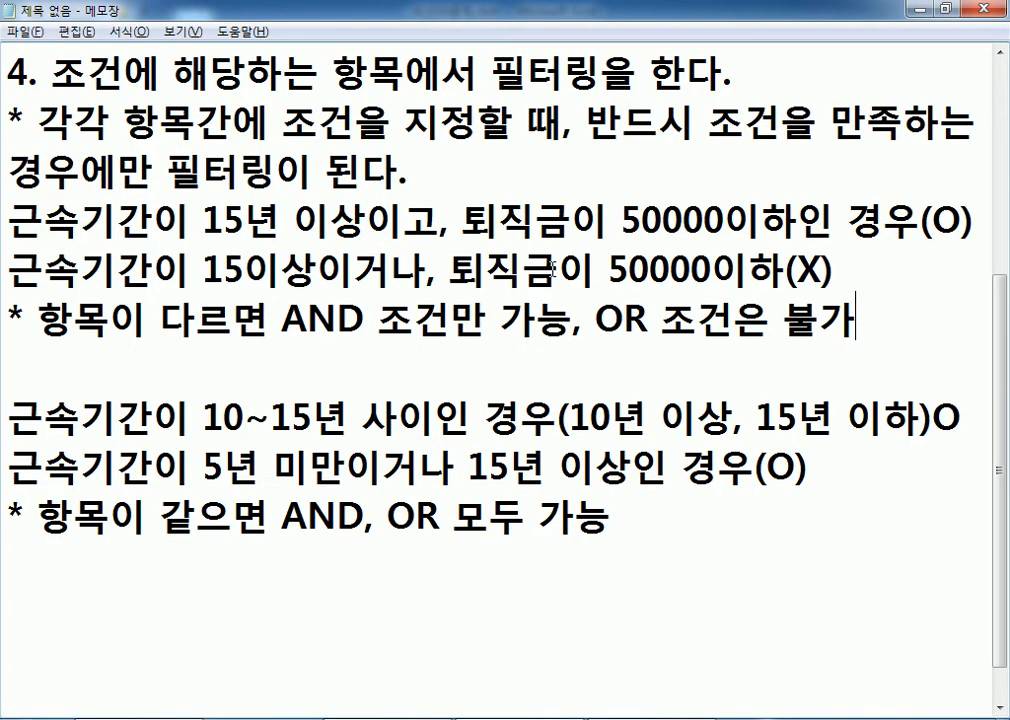
key(alt+Tab)
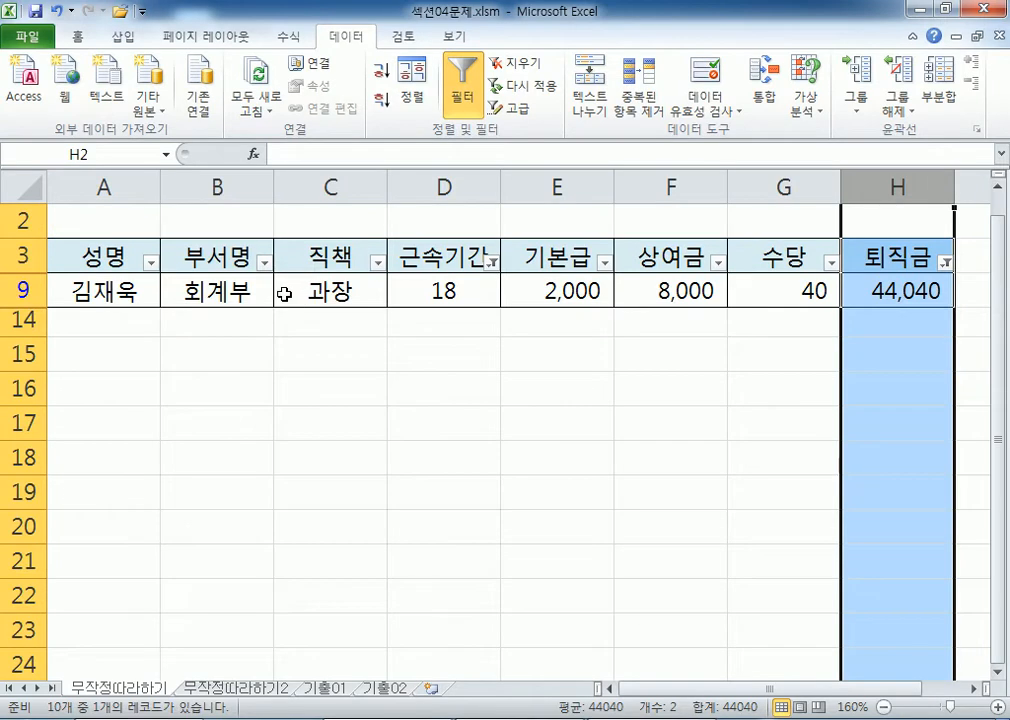
- Copy the filtered table A3:H9 to cell A18, and copy the filtered range once more
click(258, 344)
scroll(257, 342, down, 3)
drag(81, 262, 612, 285)
key(ctrl+c)
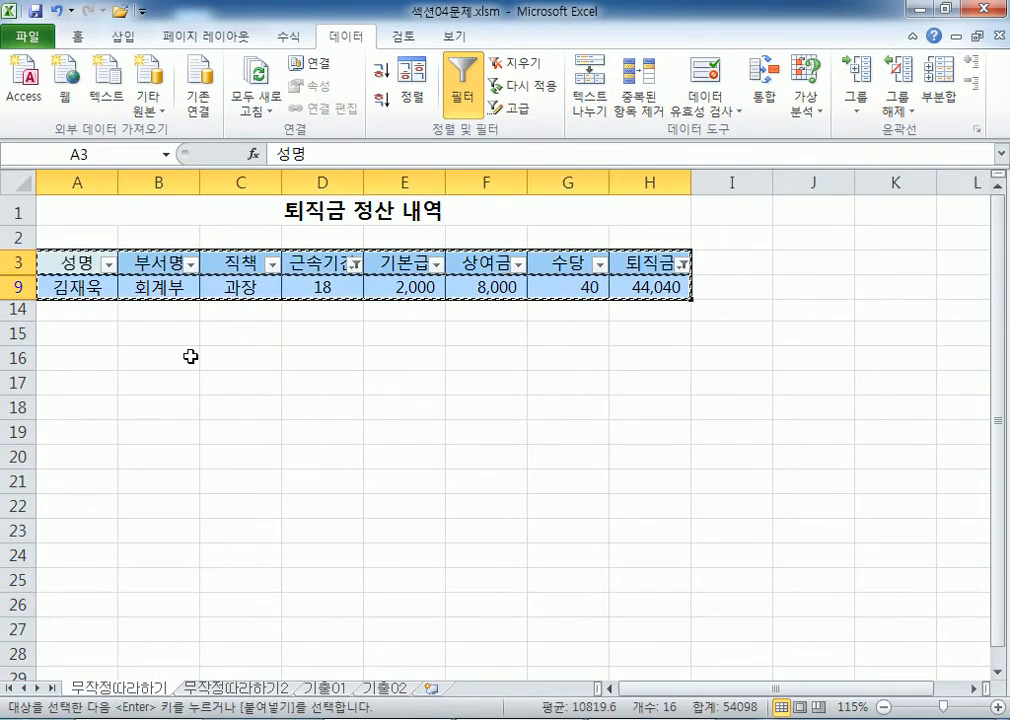
click(56, 412)
key(ctrl+v)
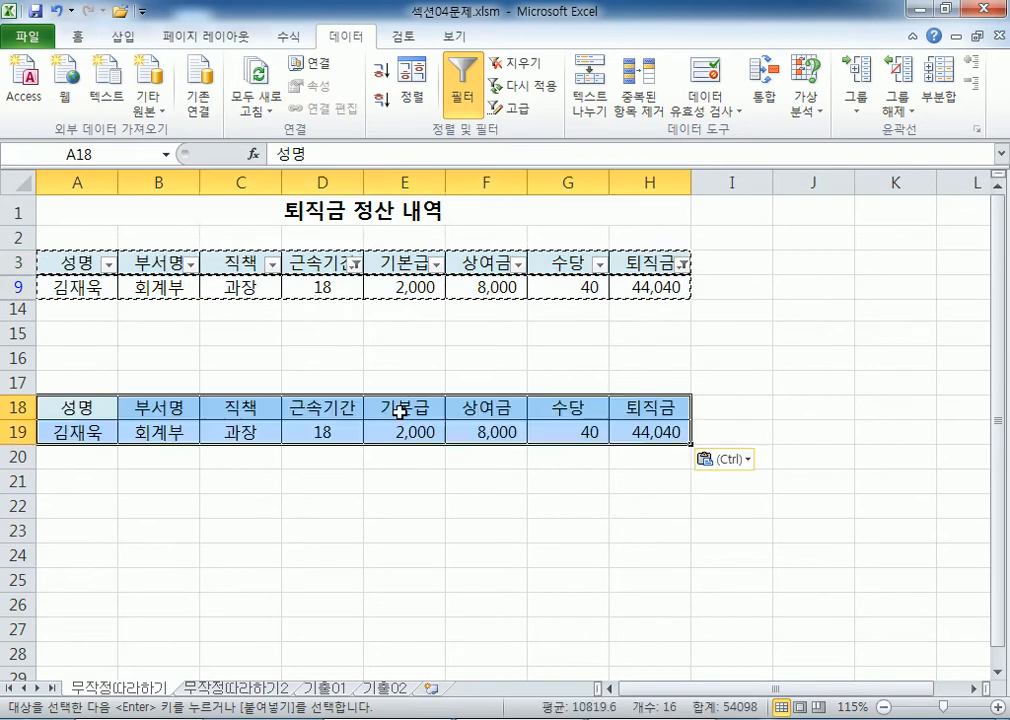
key(Escape)
click(375, 500)
drag(70, 262, 645, 287)
key(ctrl+c)
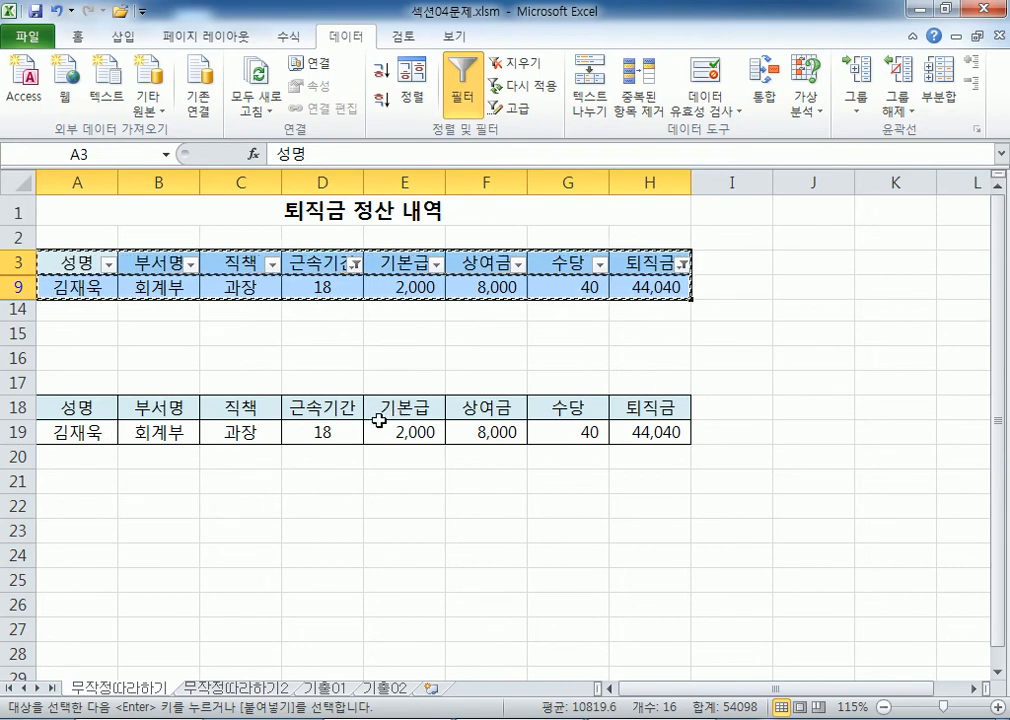
- Hide rows 4 to 12 on the 무작정따라하기2 sheet
click(217, 688)
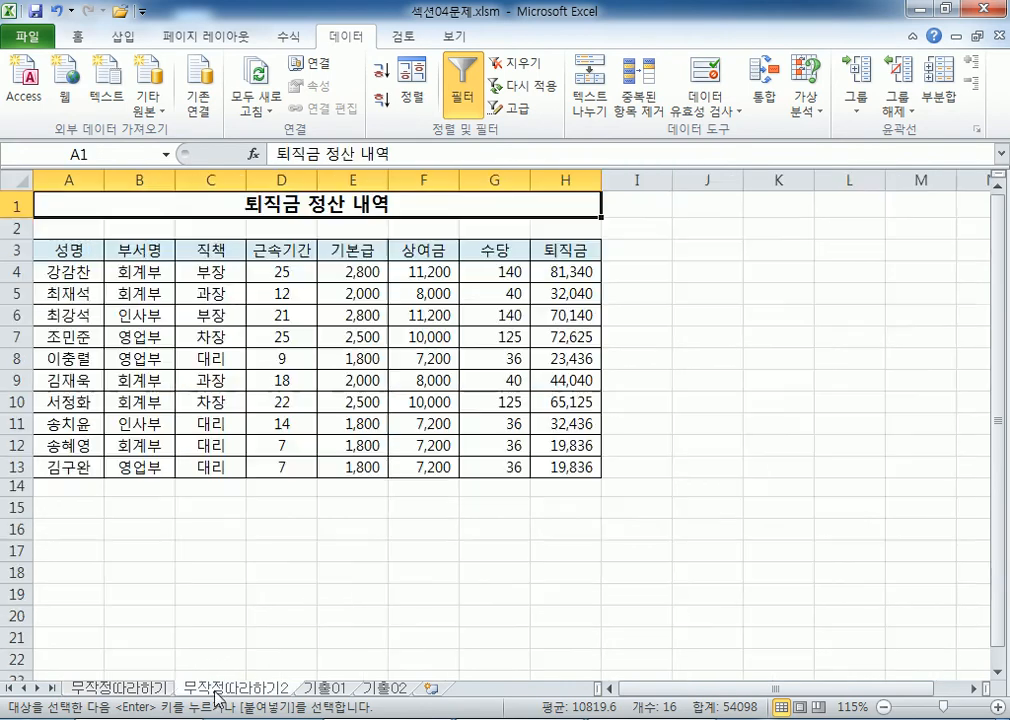
drag(4, 337, 4, 380)
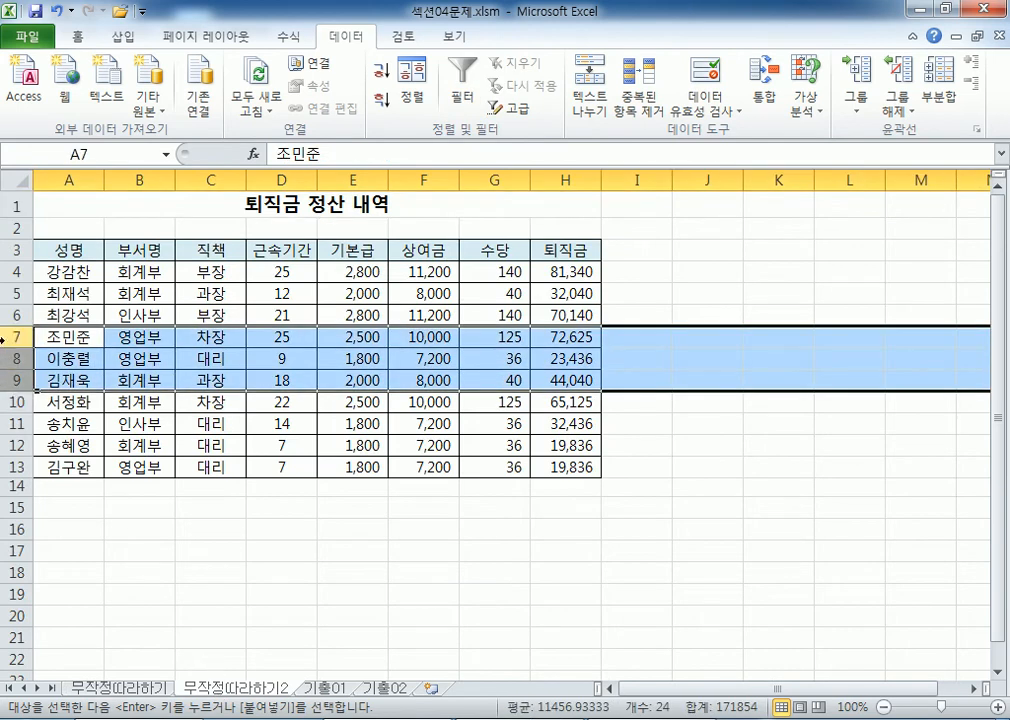
drag(14, 293, 14, 380)
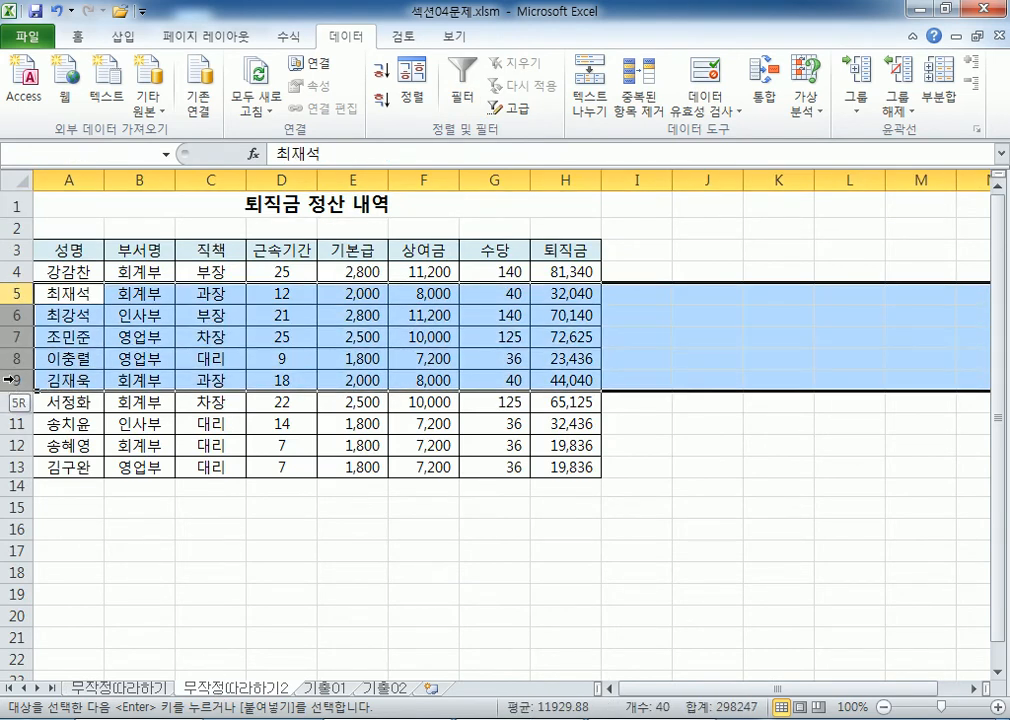
drag(14, 261, 14, 445)
double_click(14, 267)
right_click(92, 342)
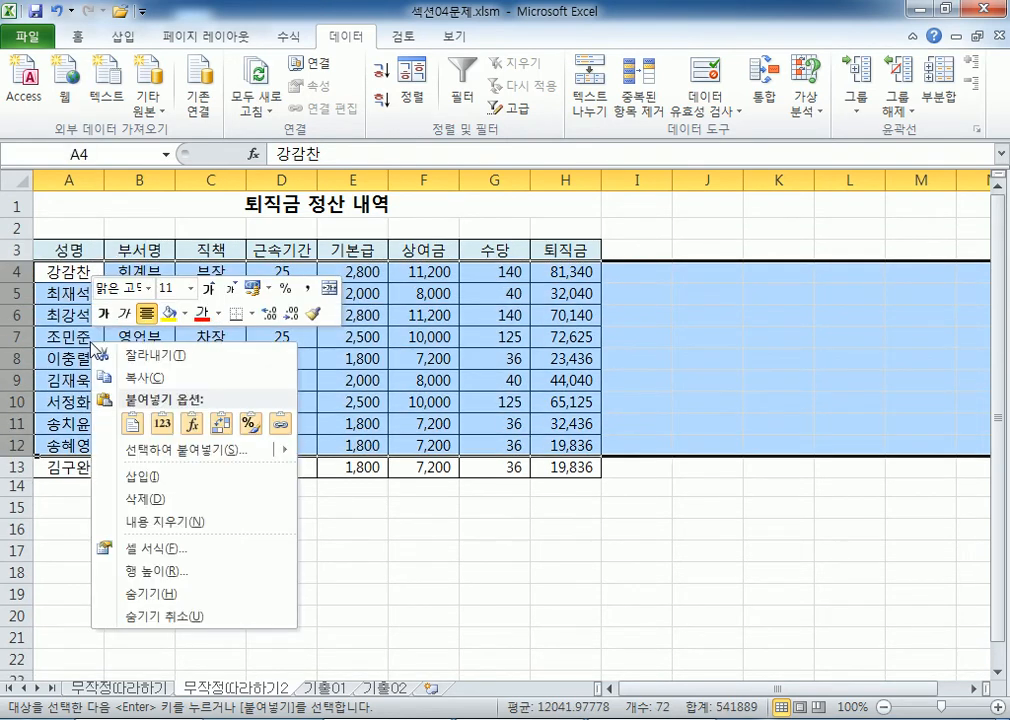
click(140, 593)
click(385, 463)
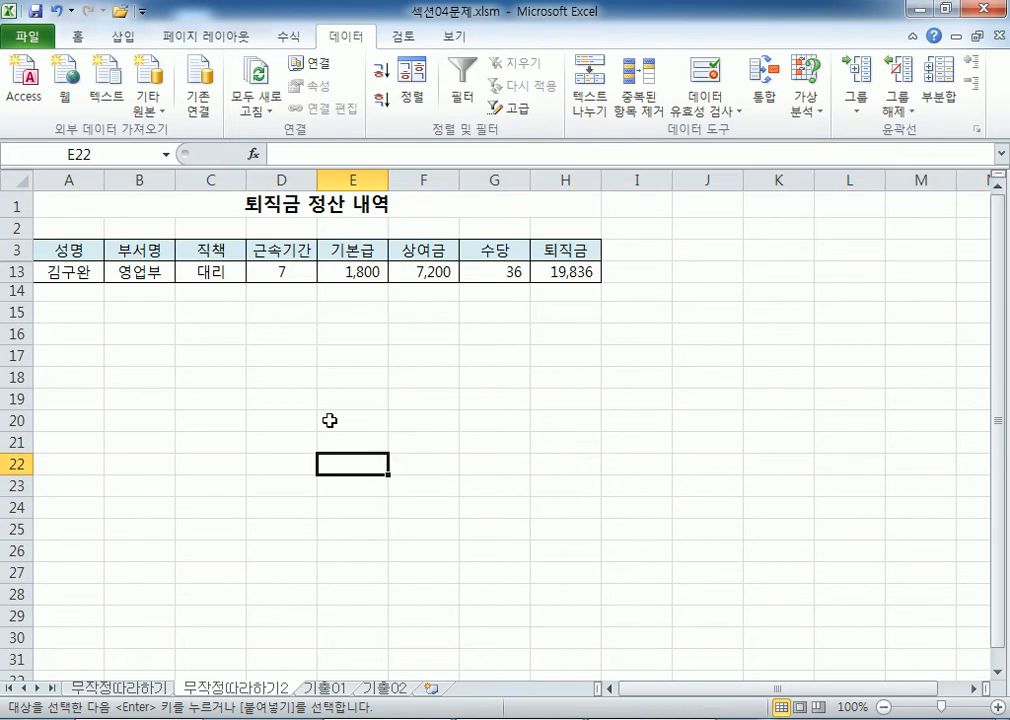
- Copy the range A3:H13 with its hidden rows, paste it at A19, and reselect the source range
drag(66, 251, 545, 275)
key(ctrl+c)
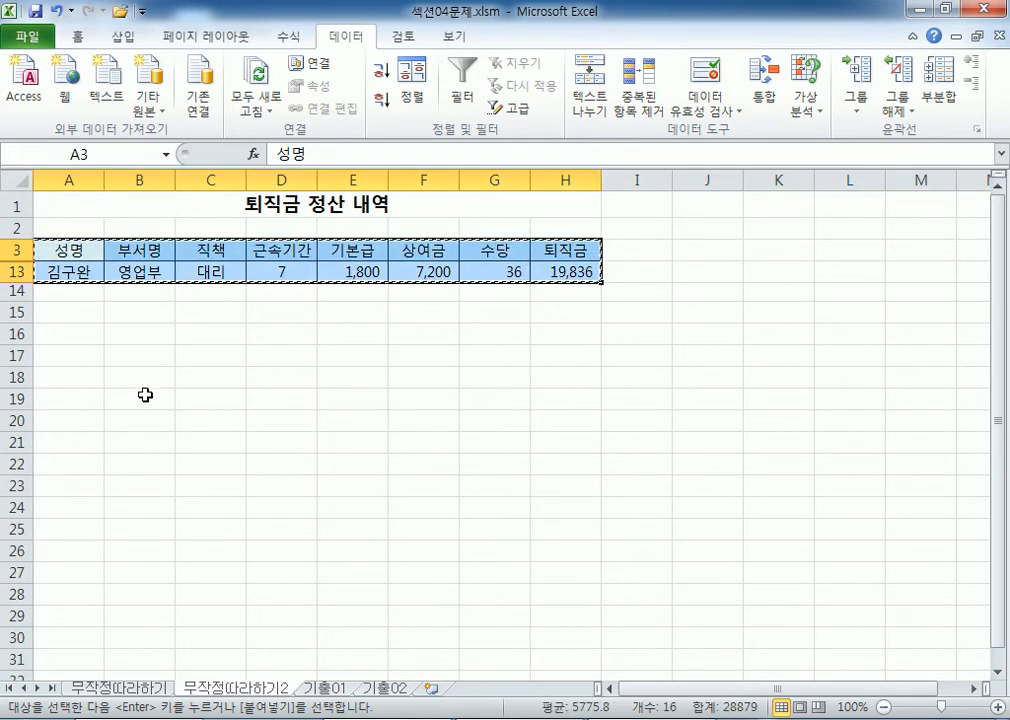
click(77, 397)
key(ctrl+v)
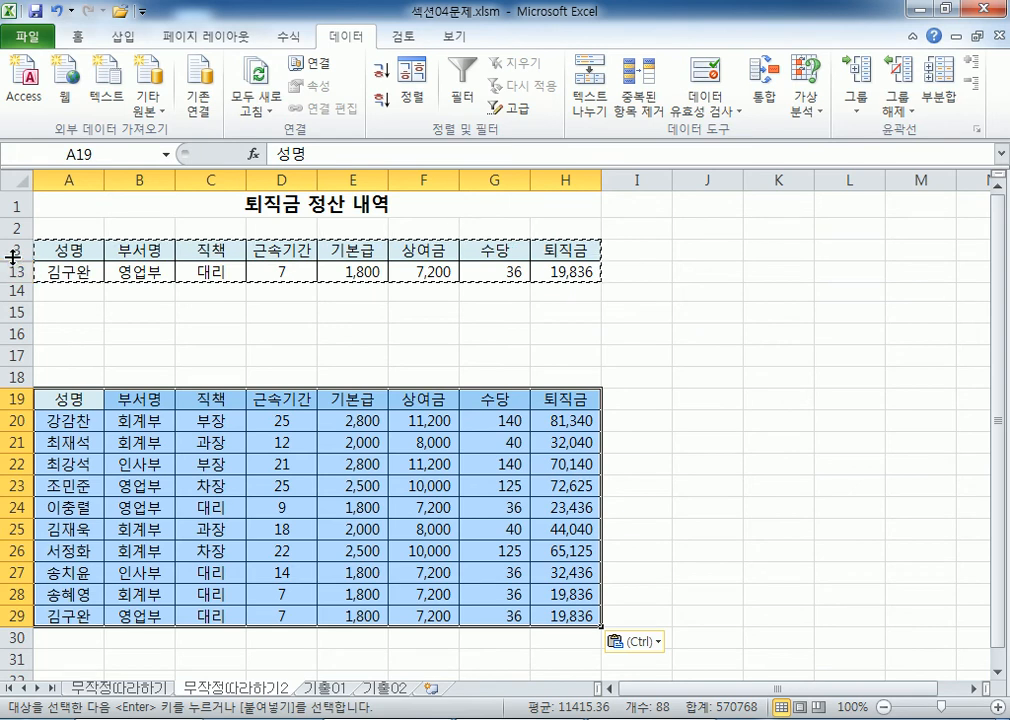
key(Escape)
drag(54, 250, 580, 262)
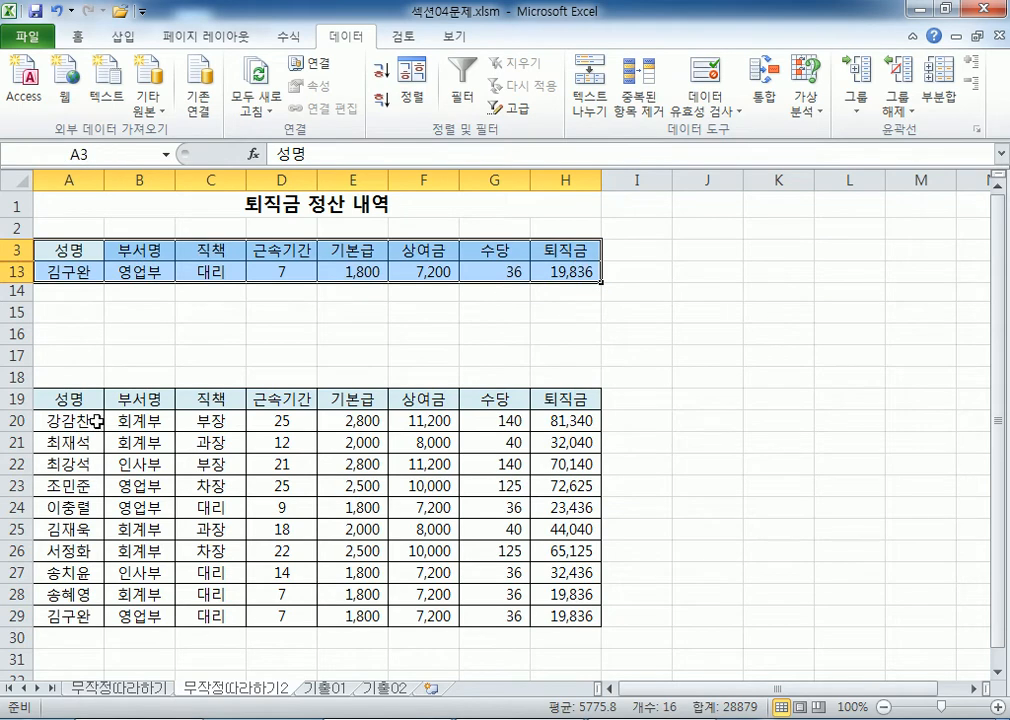
- Remove the table pasted at A19
click(75, 420)
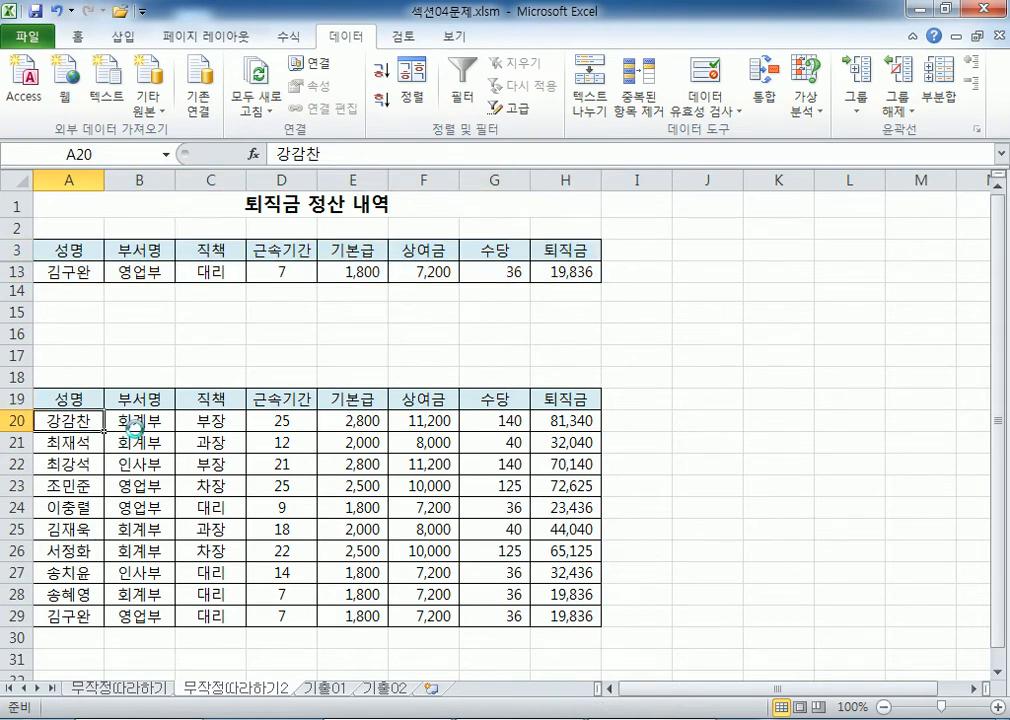
key(ctrl+a)
key(Delete)
click(96, 354)
- Select the header row A3:H3 and the data row A13:H13 as separate ranges and copy them
click(64, 250)
drag(64, 250, 557, 268)
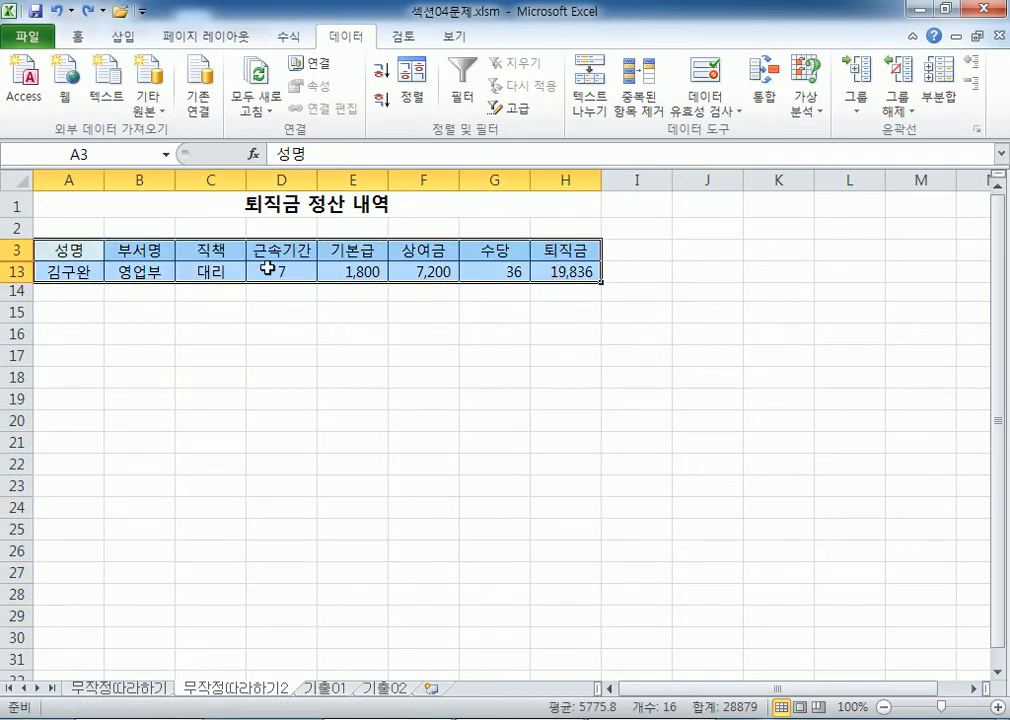
drag(64, 250, 579, 254)
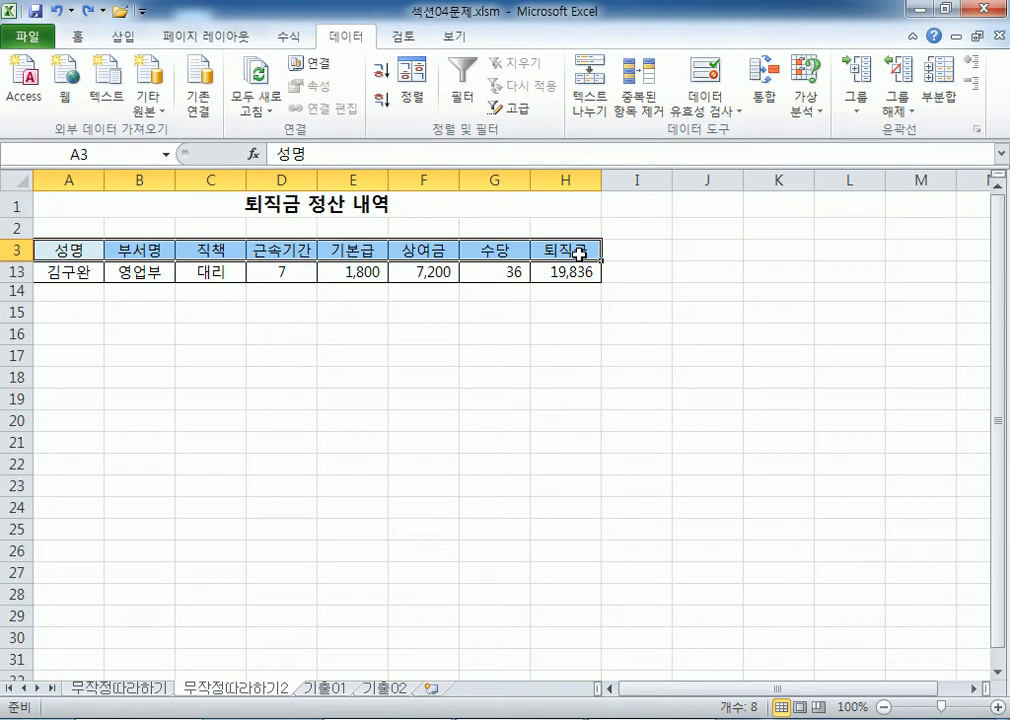
ctrl+drag(68, 271, 548, 278)
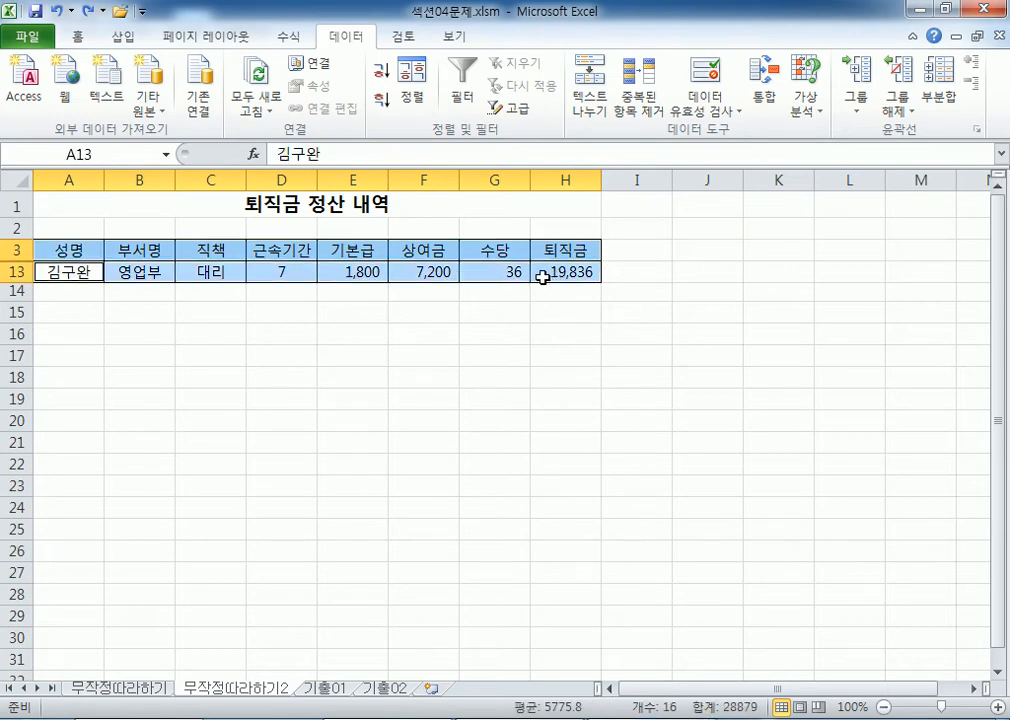
key(ctrl+c)
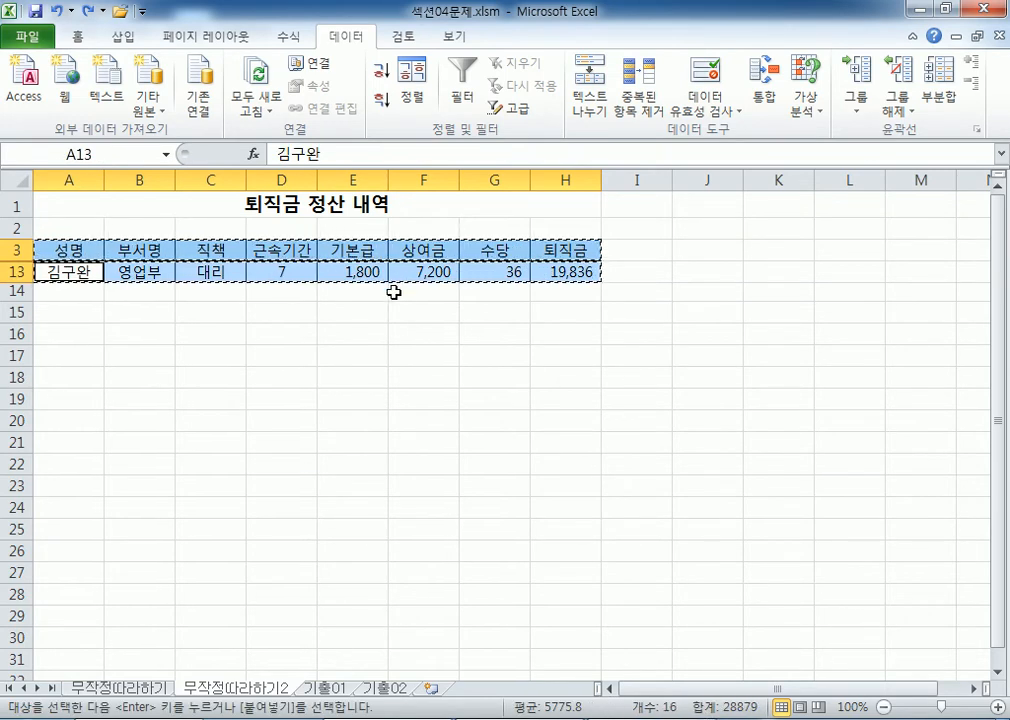
click(239, 318)
key(Escape)
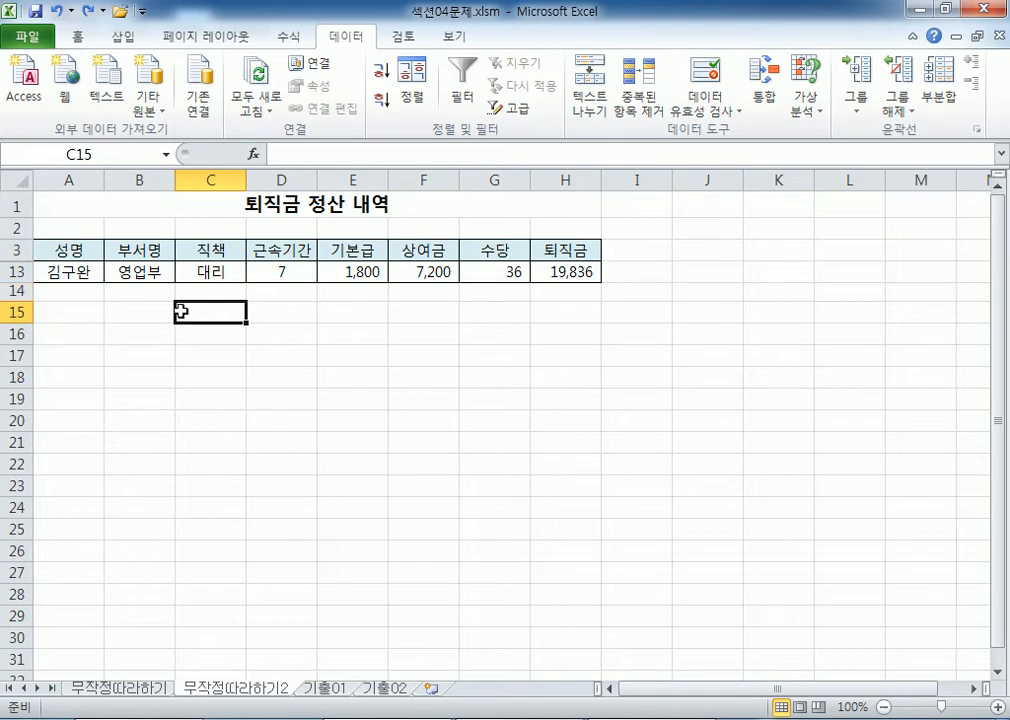
- Select the table range A3:H13, including its hidden rows
drag(62, 250, 555, 271)
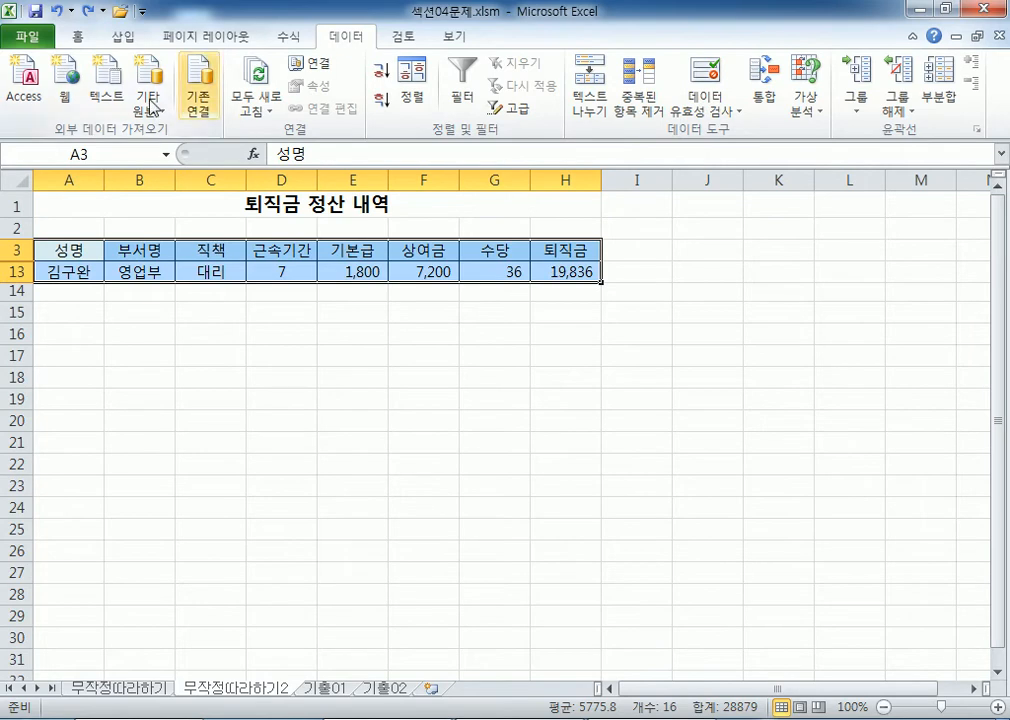
click(76, 40)
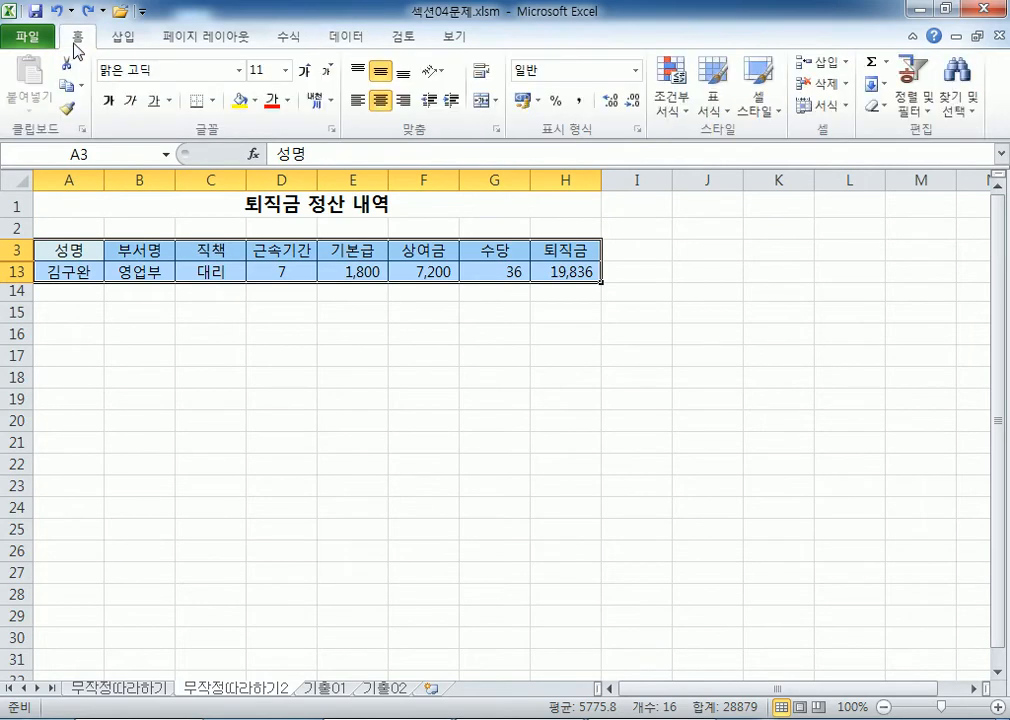
click(953, 114)
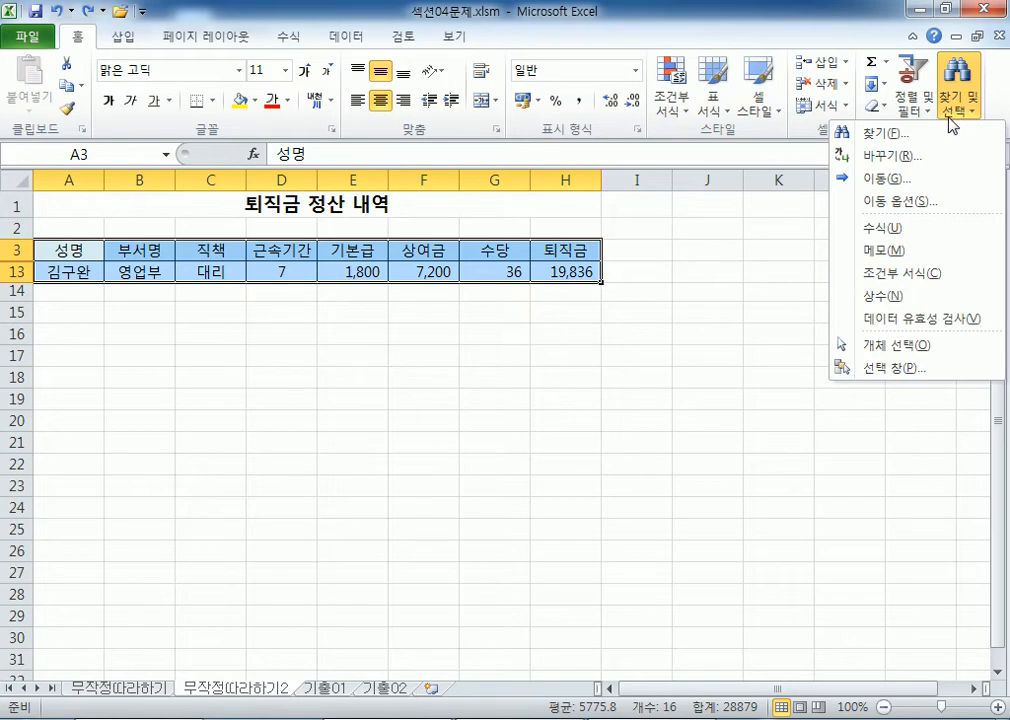
click(916, 203)
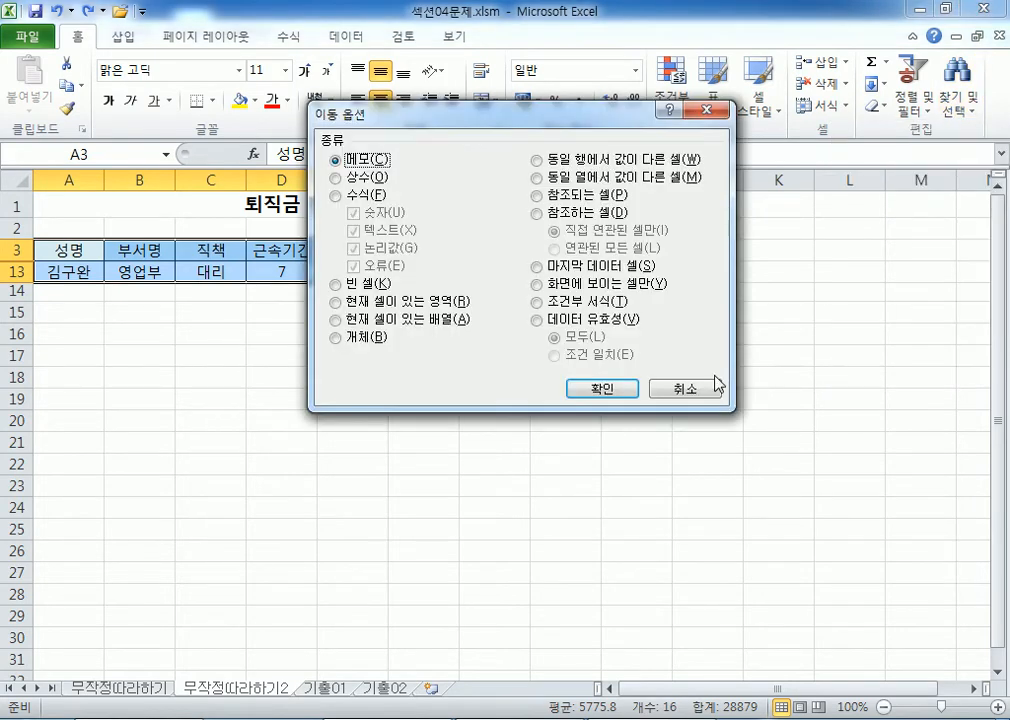
click(670, 389)
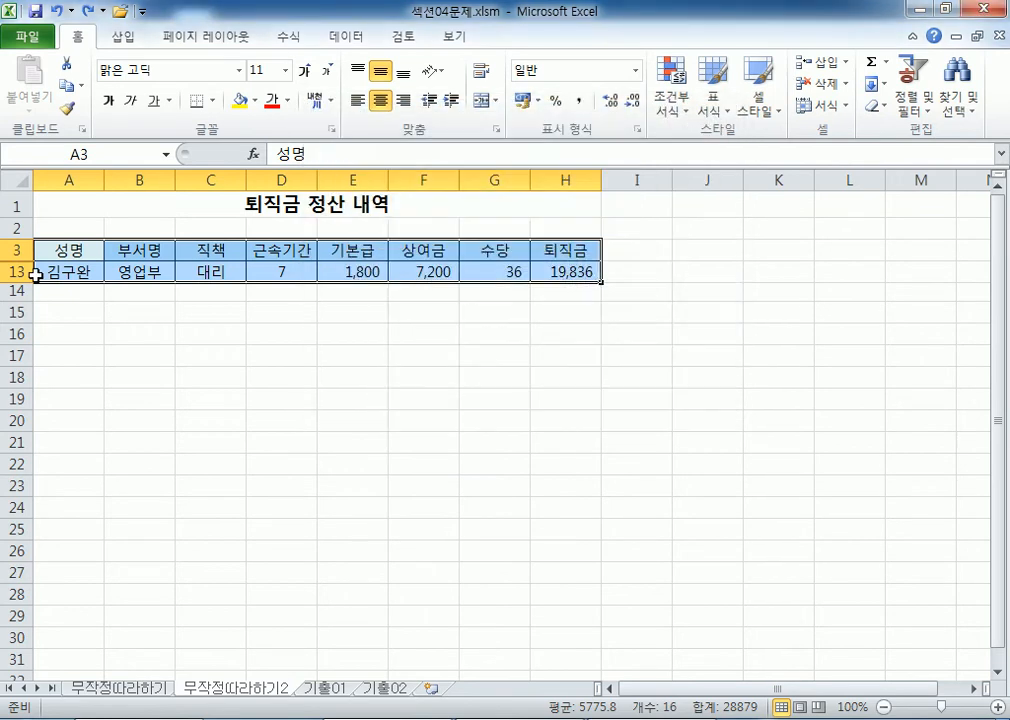
- Restrict the selected table range to visible cells only with Go To Special, copy it and paste it at A19
click(955, 95)
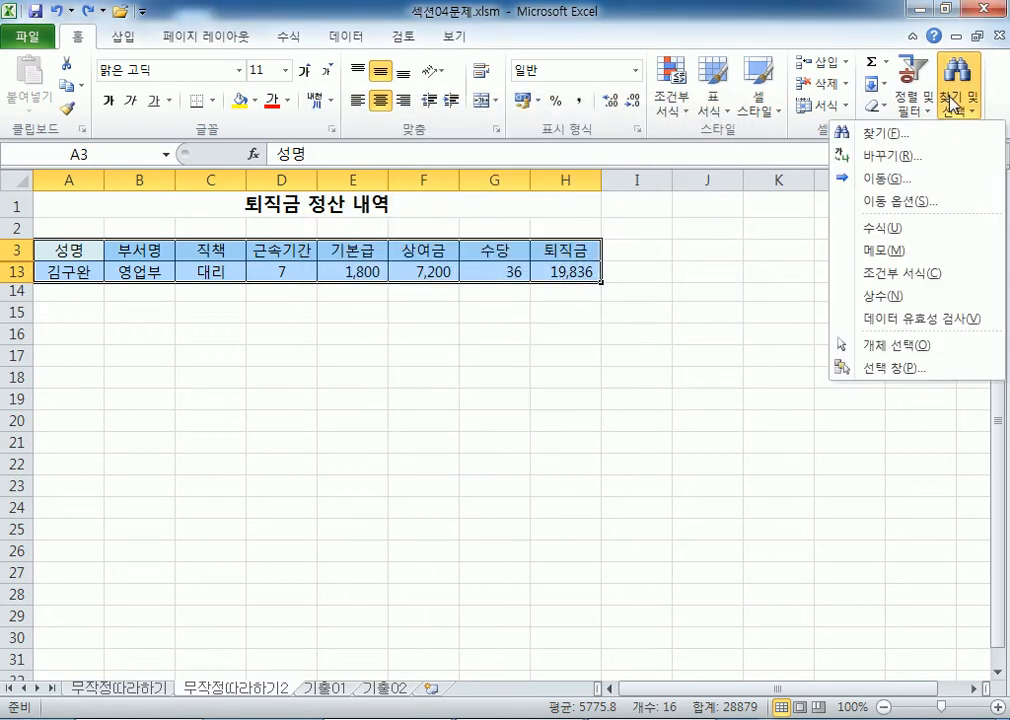
click(893, 207)
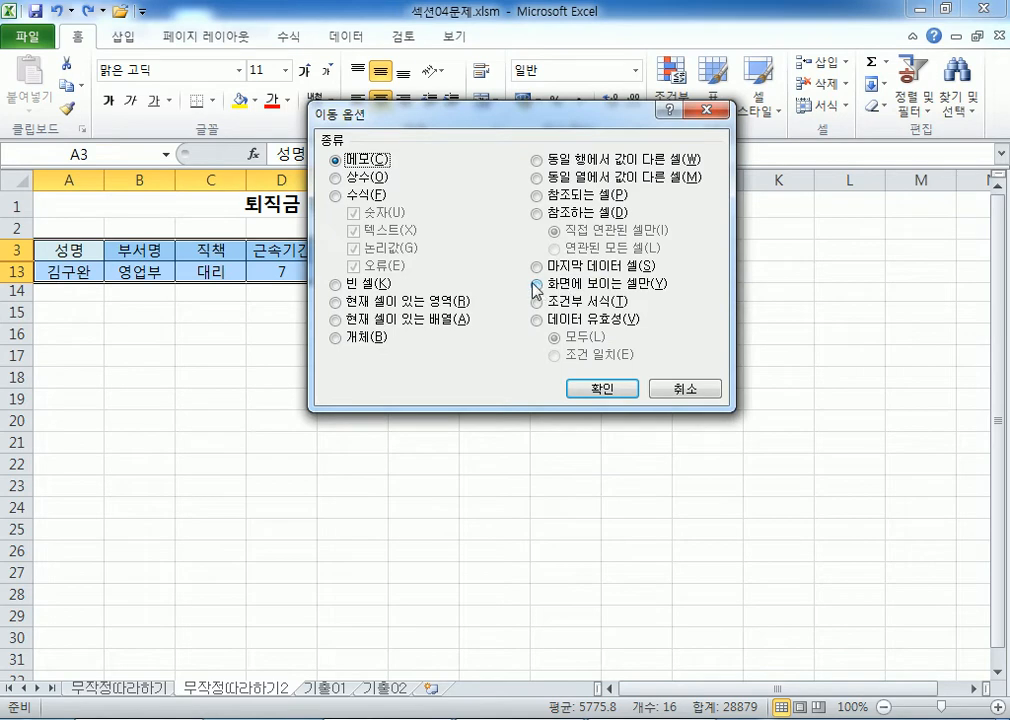
click(538, 286)
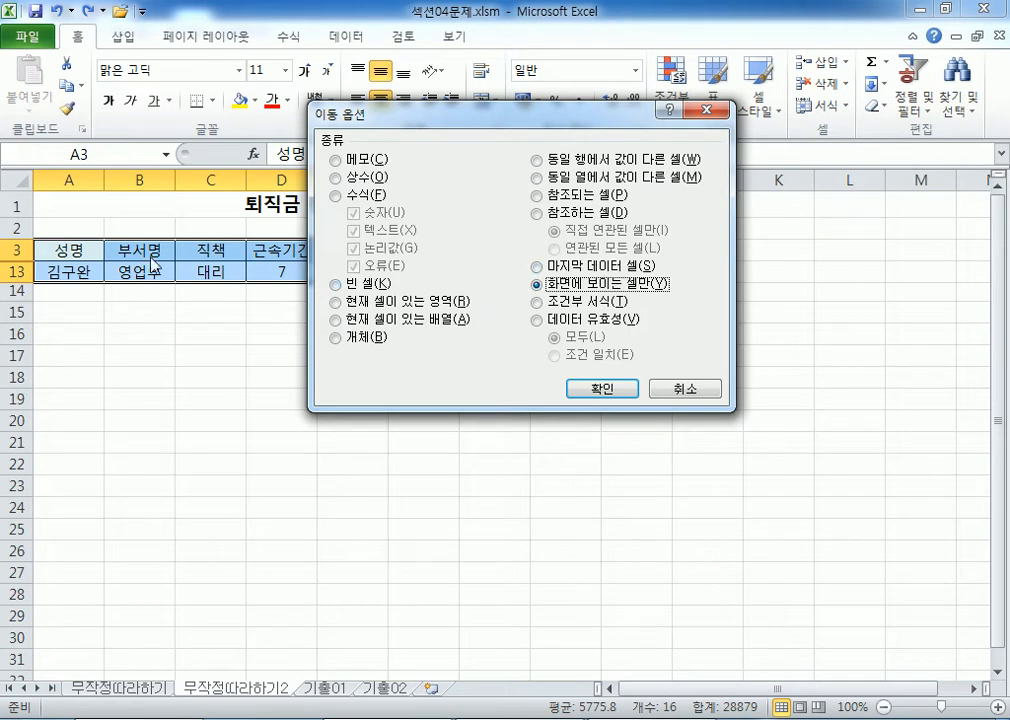
click(600, 388)
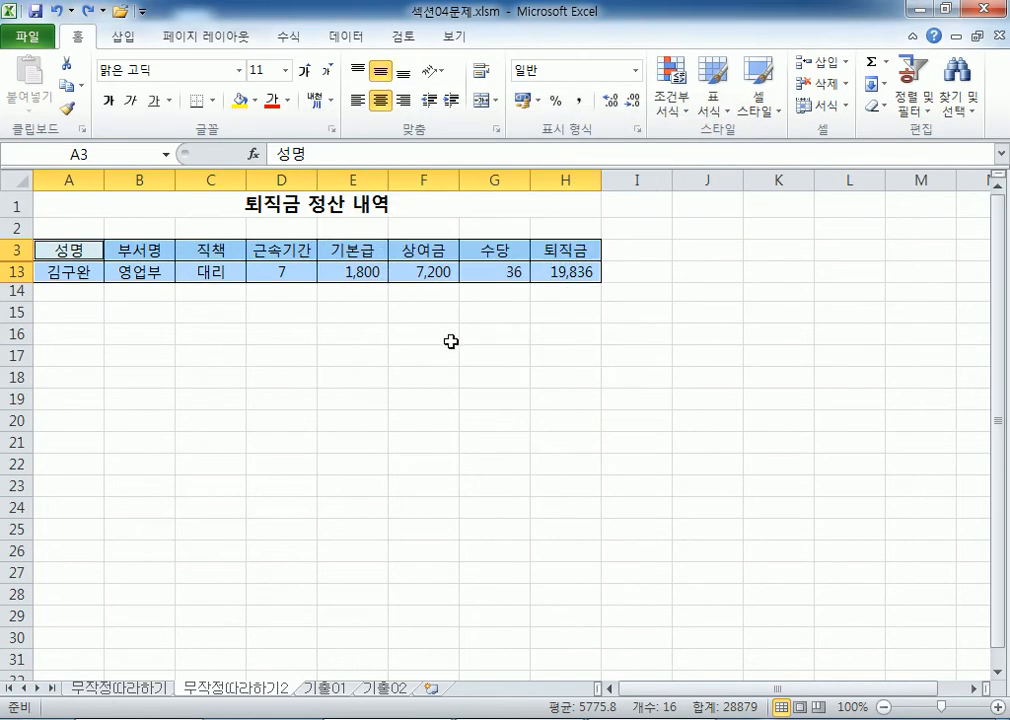
key(ctrl+c)
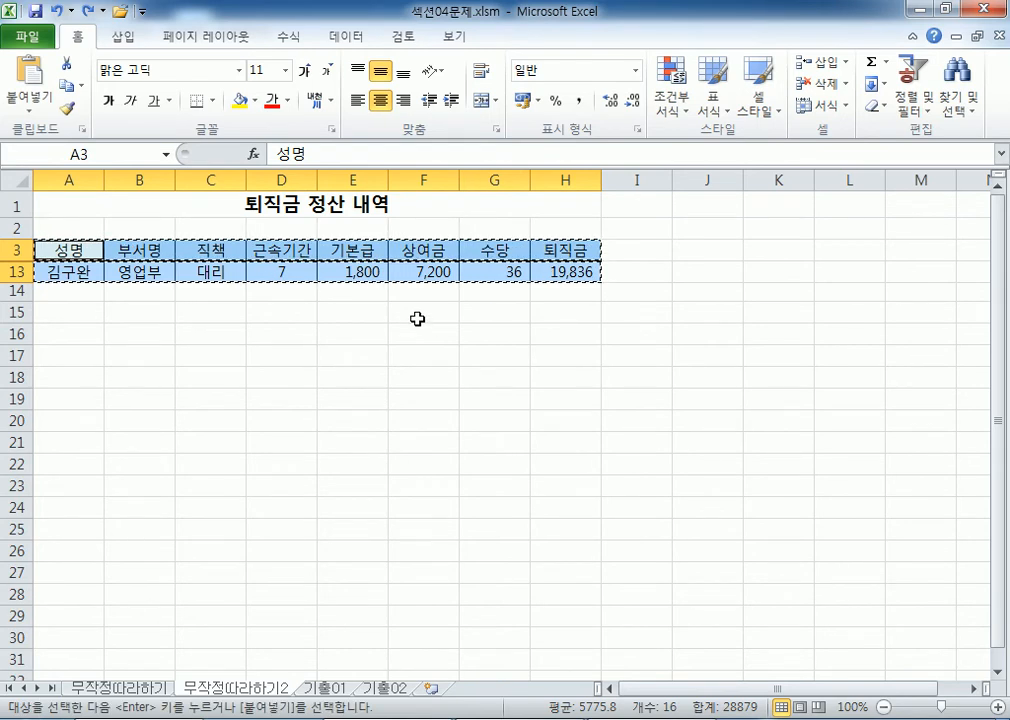
click(72, 402)
key(ctrl+v)
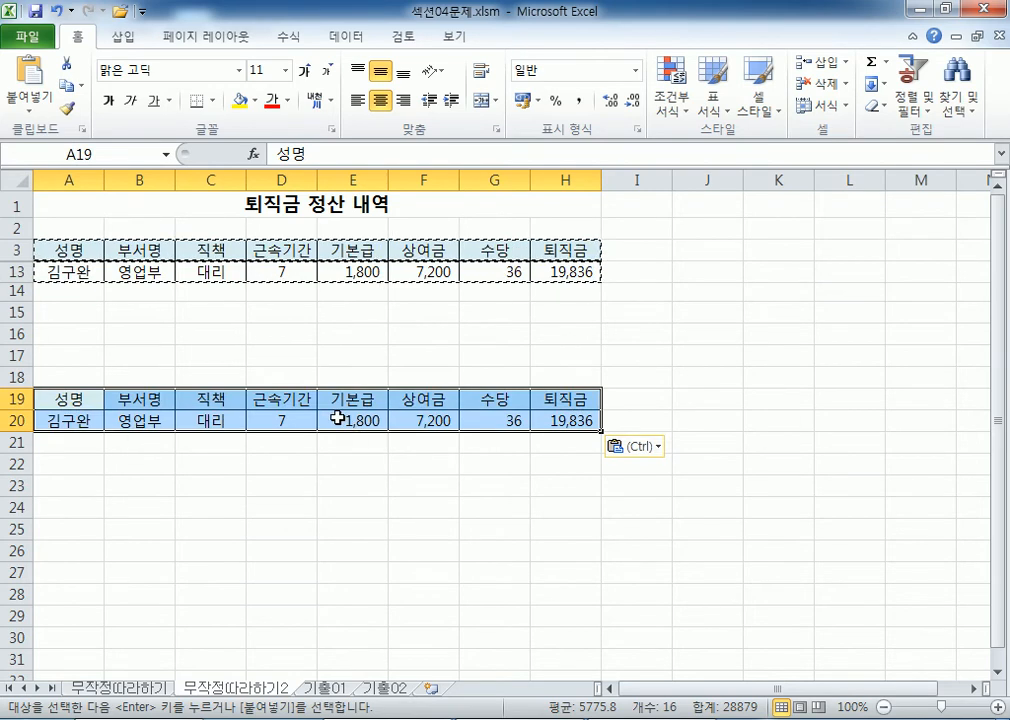
click(160, 333)
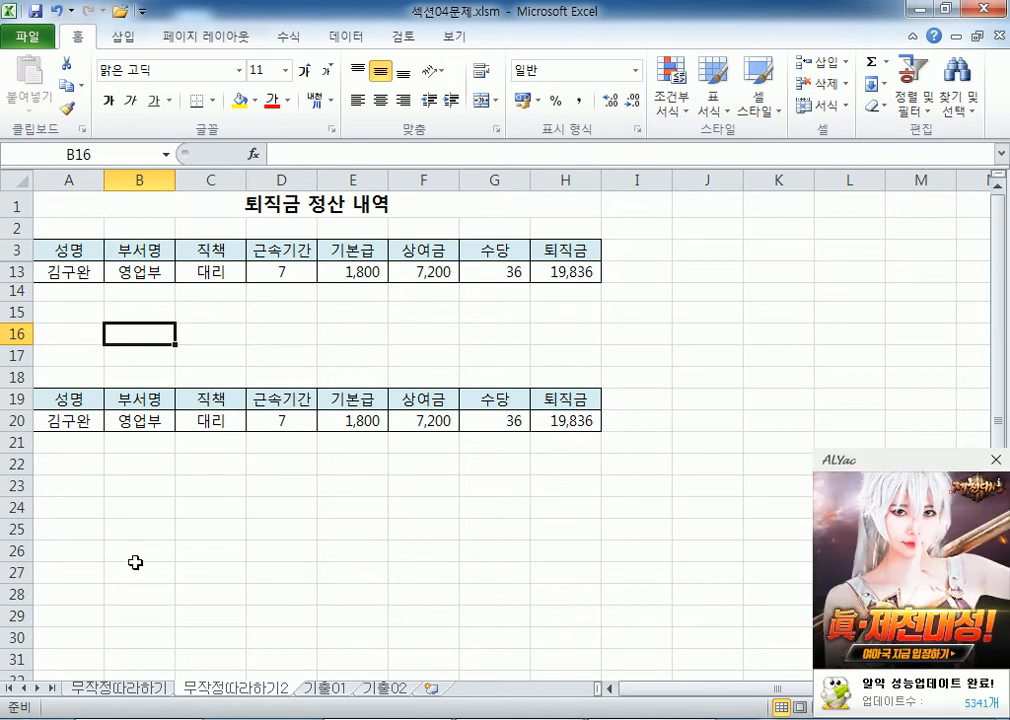
- Unhide the hidden rows between row 3 and row 13
drag(16, 250, 12, 274)
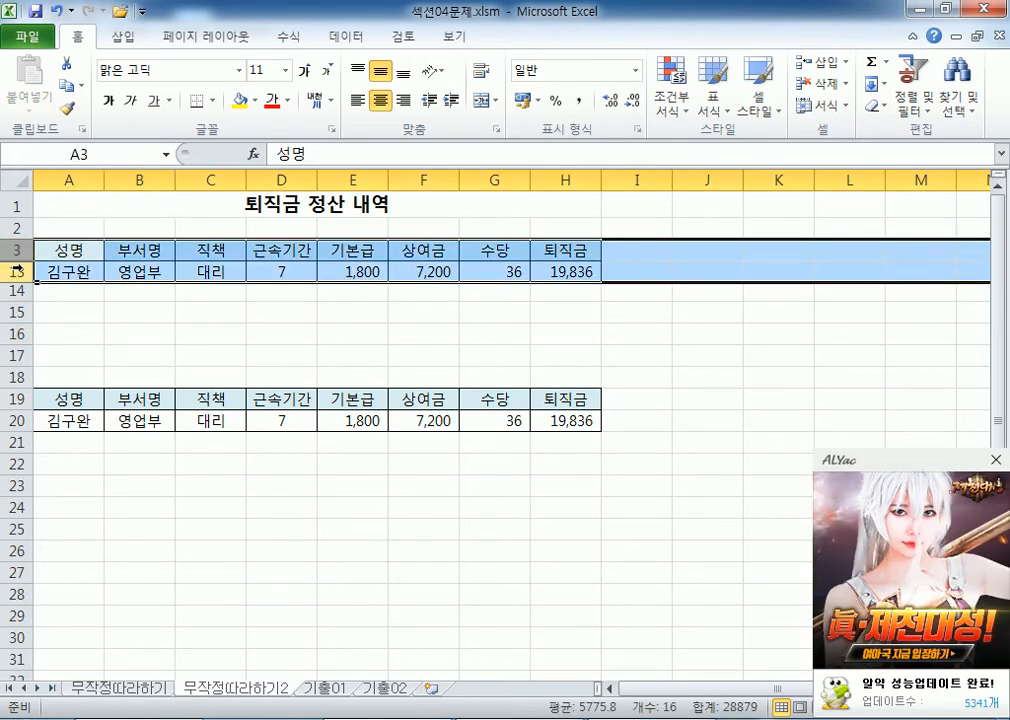
double_click(13, 262)
click(74, 530)
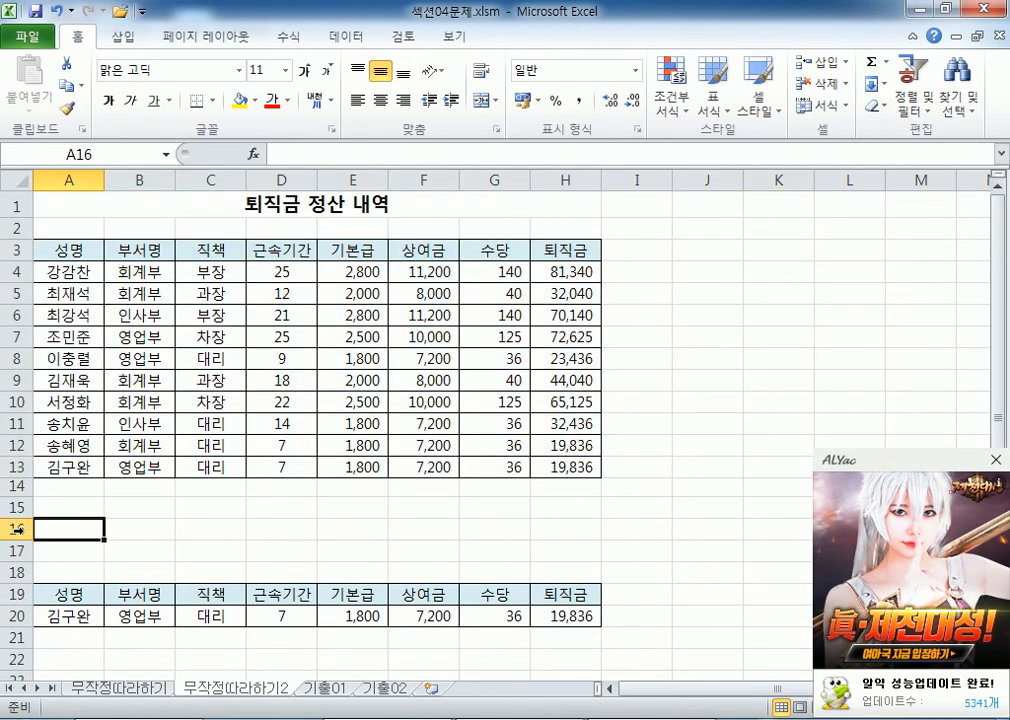
- Delete the sheet rows from row 16 down that contain the pasted table
drag(16, 530, 16, 660)
right_click(36, 590)
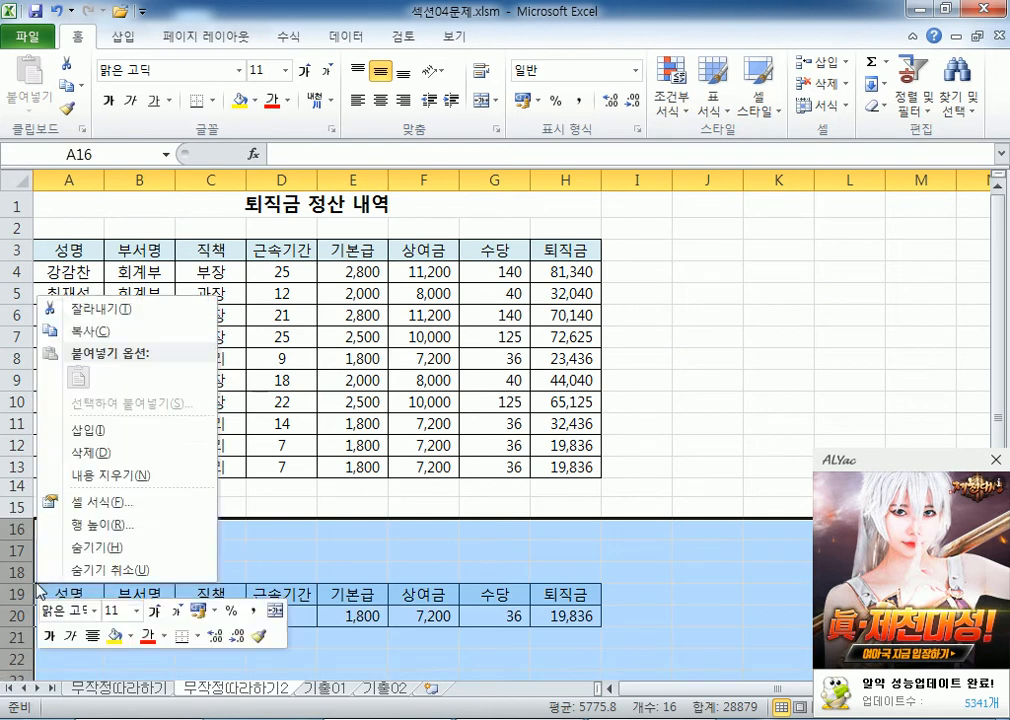
click(70, 452)
click(68, 358)
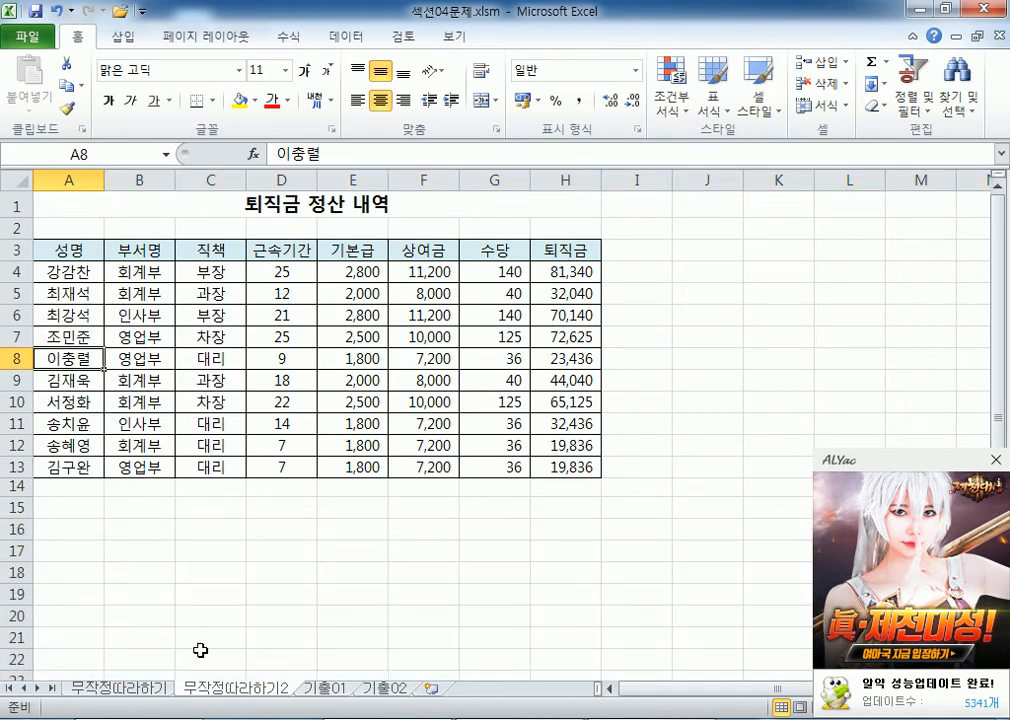
- Copy the filtered range A3:H9 on the 무작정따라하기 sheet and discard the pending copy
click(130, 688)
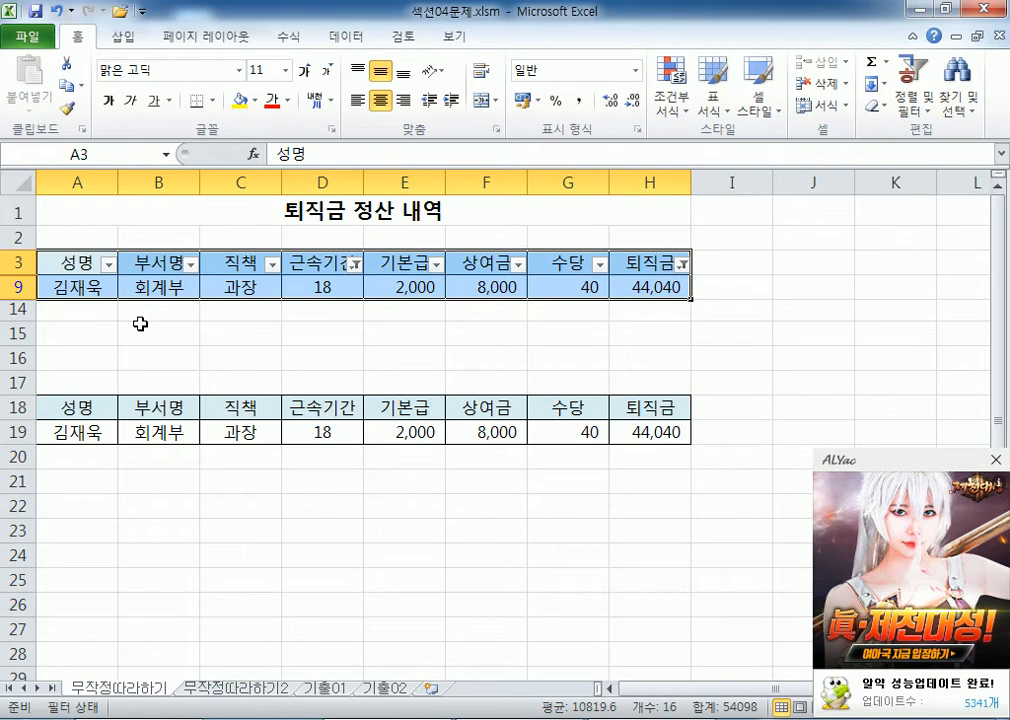
drag(82, 264, 636, 287)
key(ctrl+c)
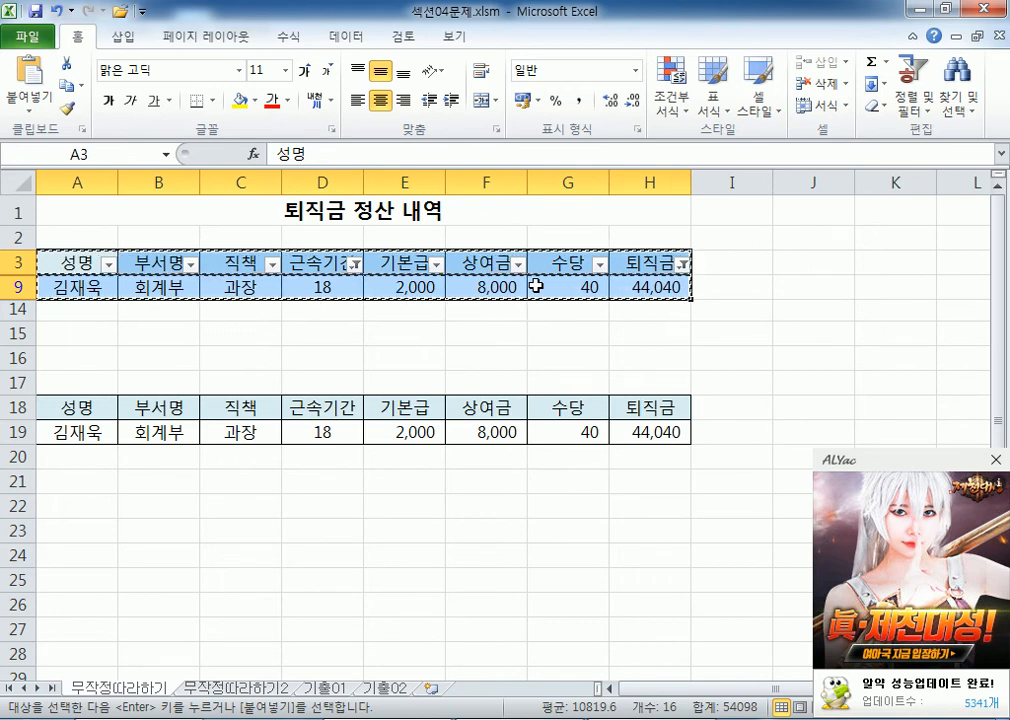
click(305, 287)
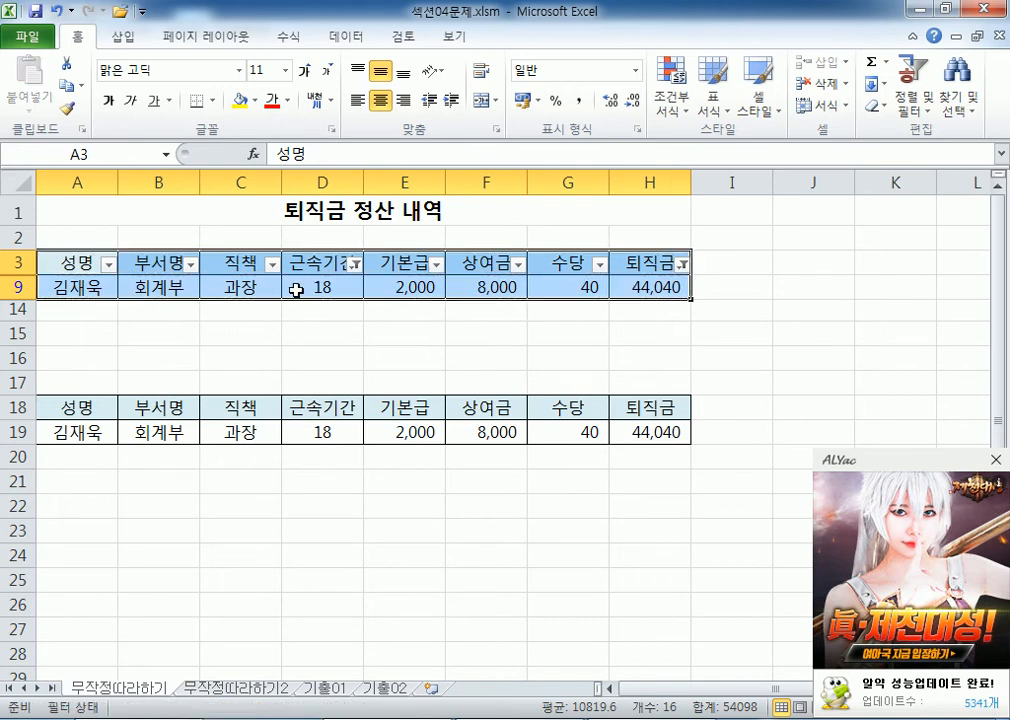
- Return to the 무작정따라하기2 sheet, dismiss the advertisement pop-up and set the sheet zoom to 115%
click(215, 689)
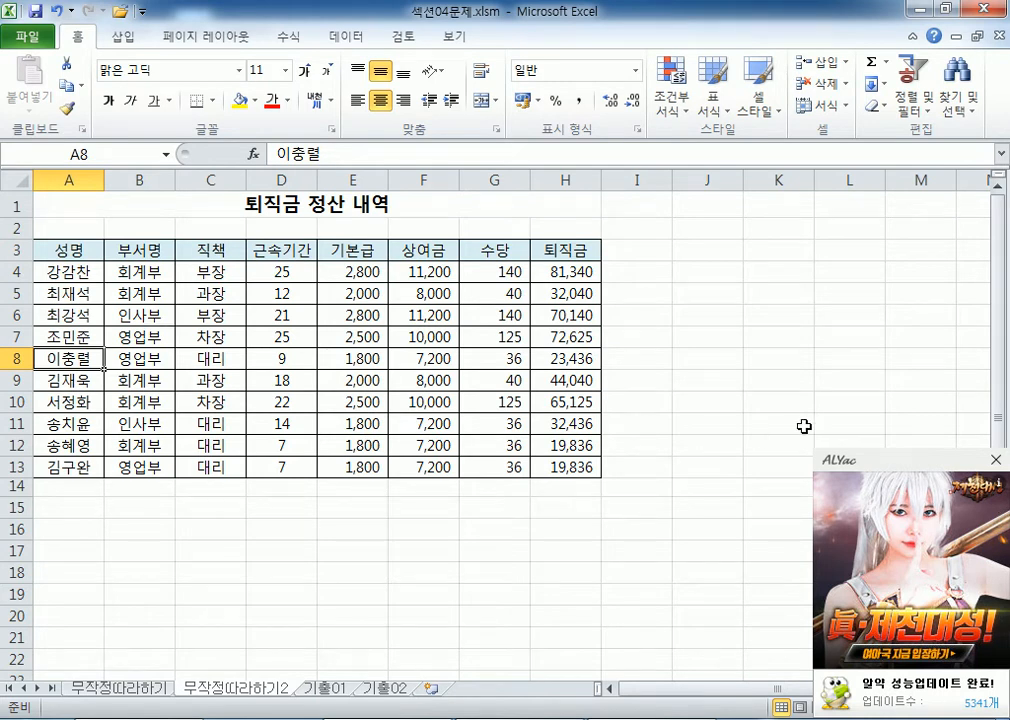
click(995, 460)
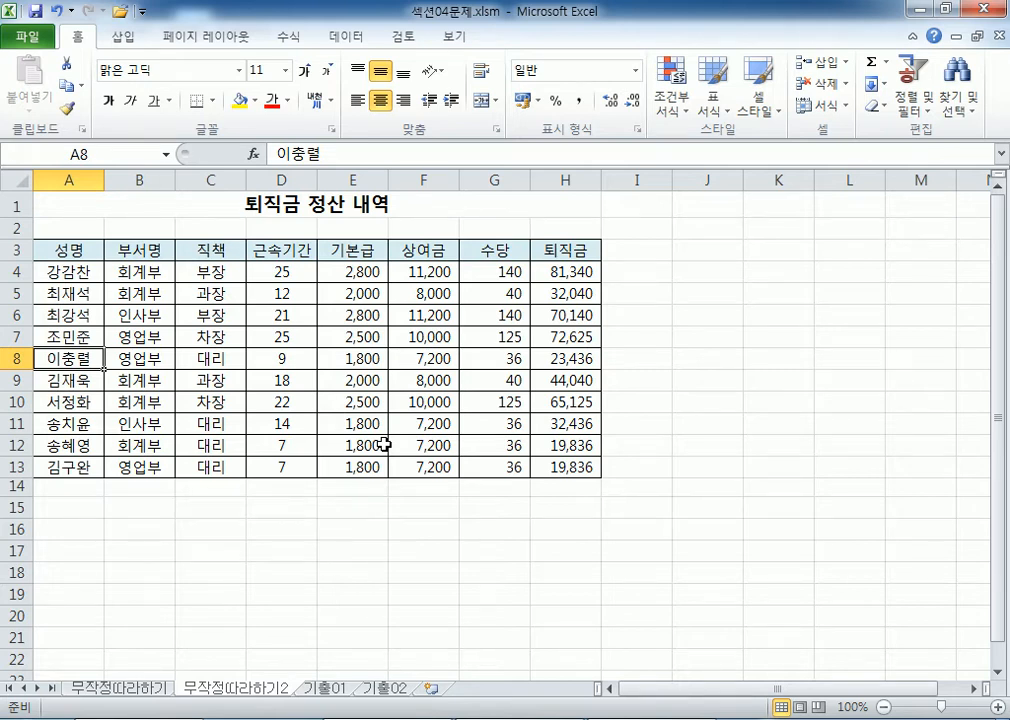
click(321, 403)
scroll(300, 380, up, 2)
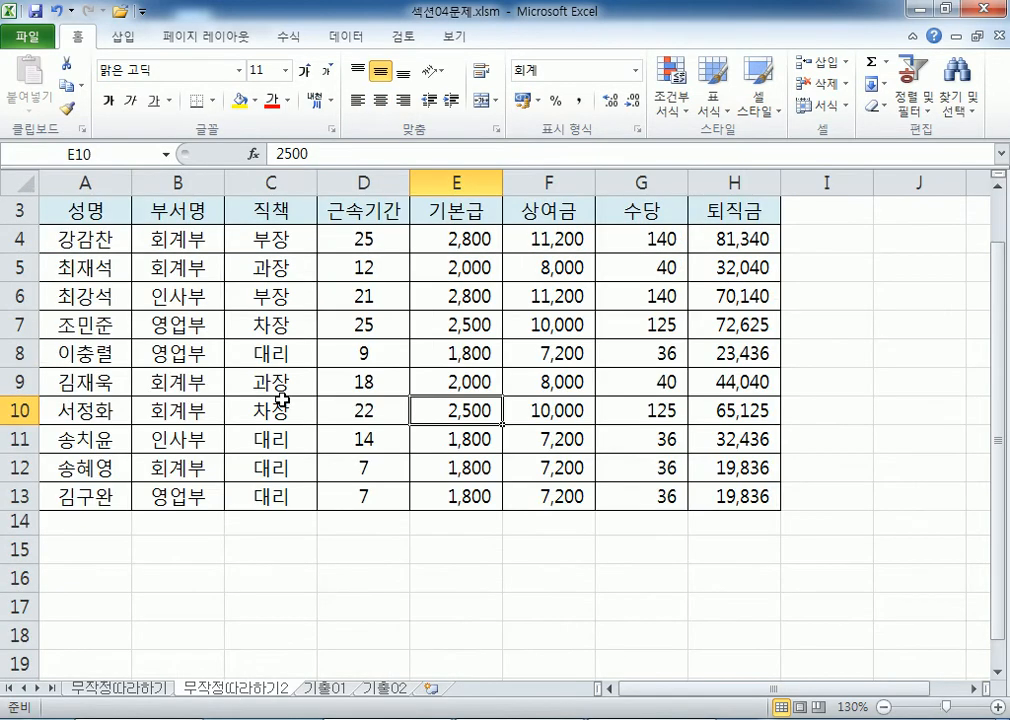
scroll(284, 343, down, 2)
scroll(282, 400, up, 1)
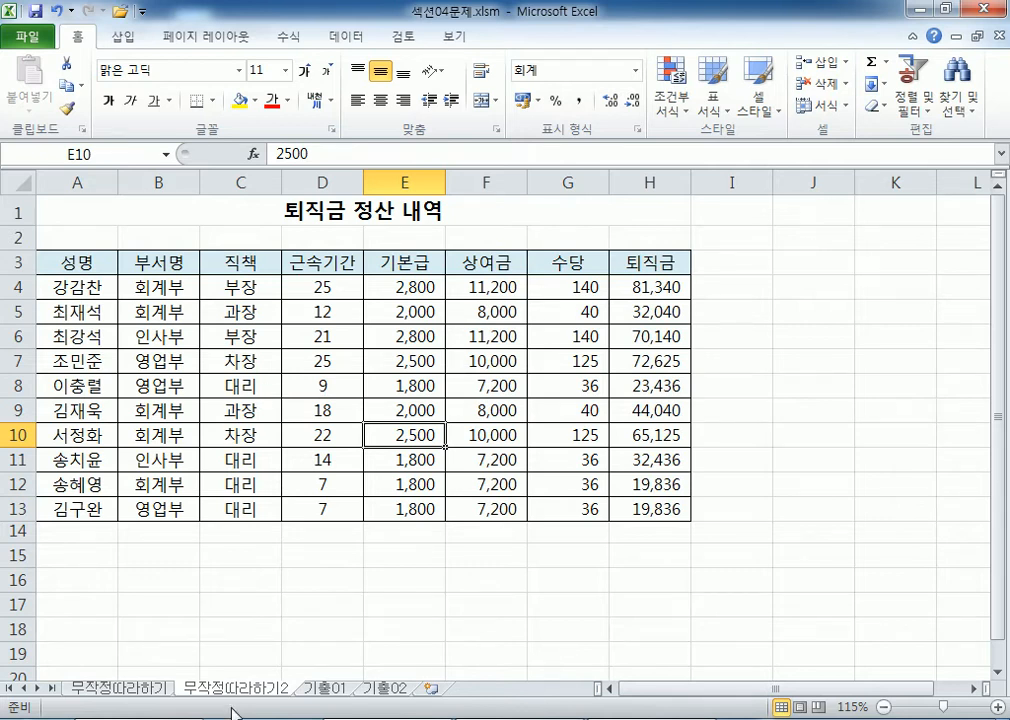
- Review the filtered table on the 무작정따라하기 sheet and the Filter command that controls it
click(165, 690)
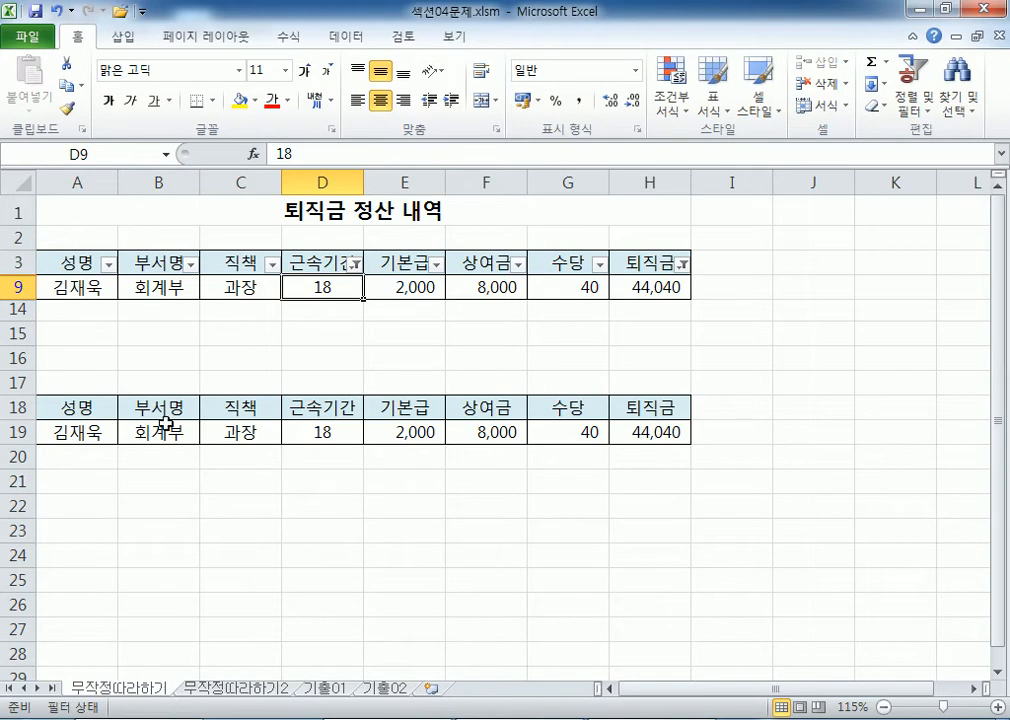
drag(86, 262, 647, 287)
click(555, 283)
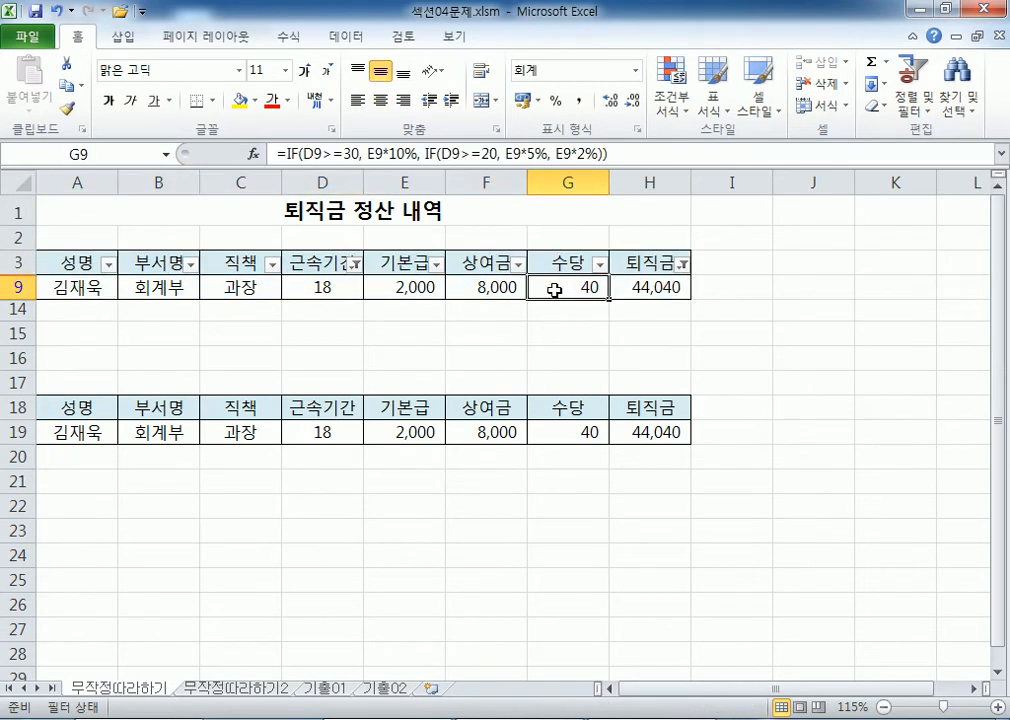
click(341, 45)
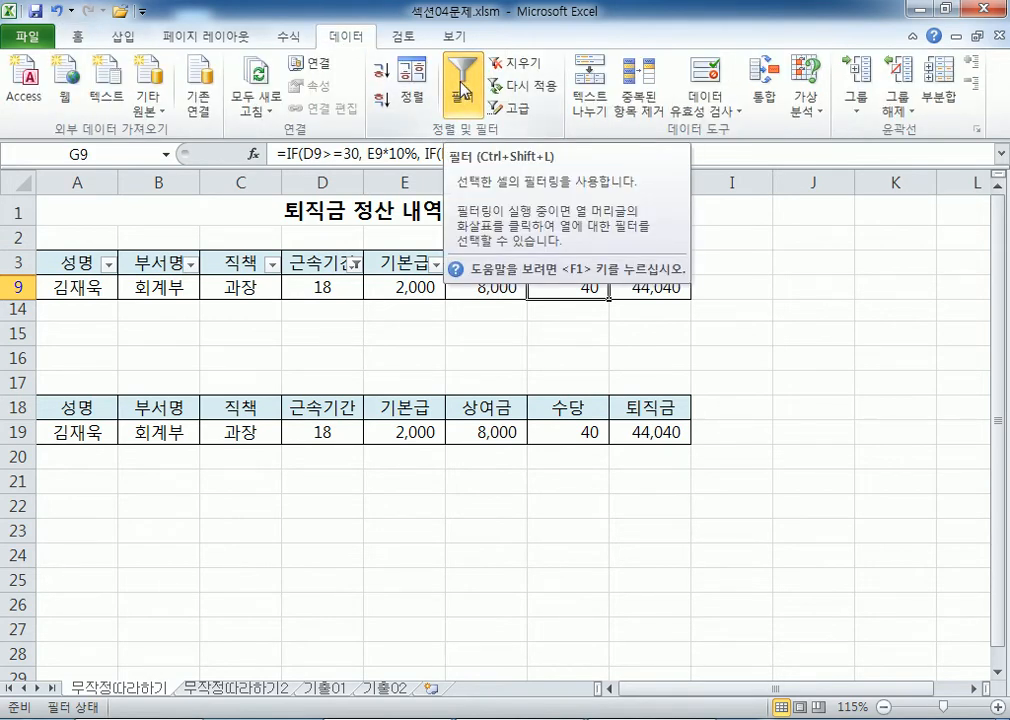
- On the 무작정따라하기2 sheet, point out the data table and mark the empty range J3:K8 beside it
click(215, 689)
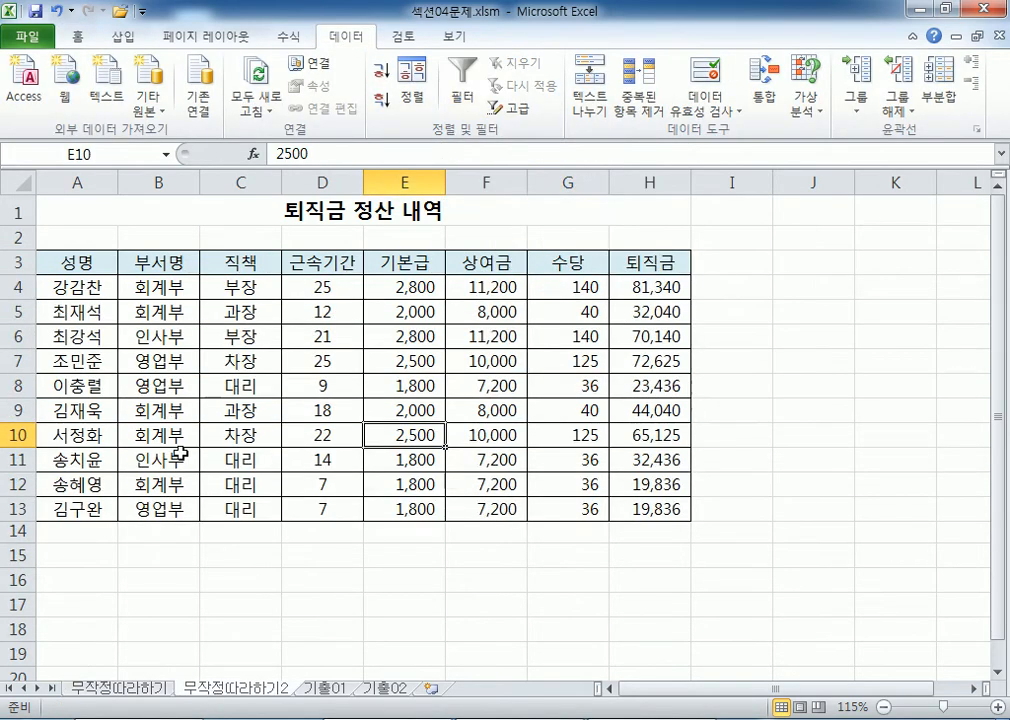
scroll(158, 388, down, 4)
drag(86, 313, 295, 417)
scroll(647, 365, up, 4)
click(765, 292)
drag(760, 288, 893, 358)
drag(818, 266, 901, 381)
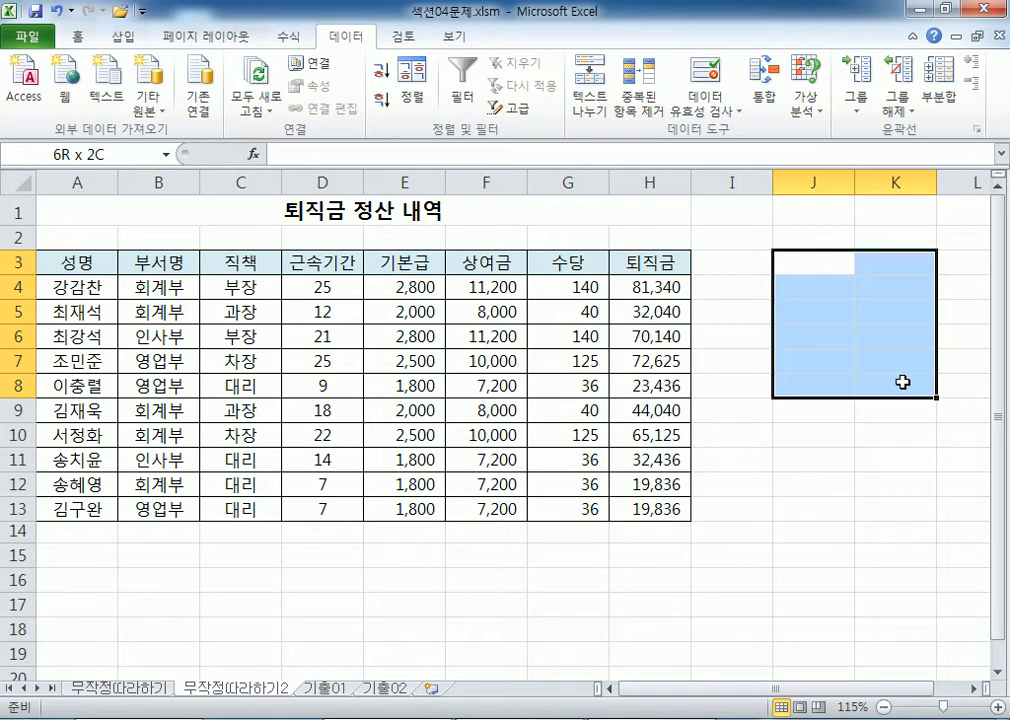
drag(902, 382, 902, 382)
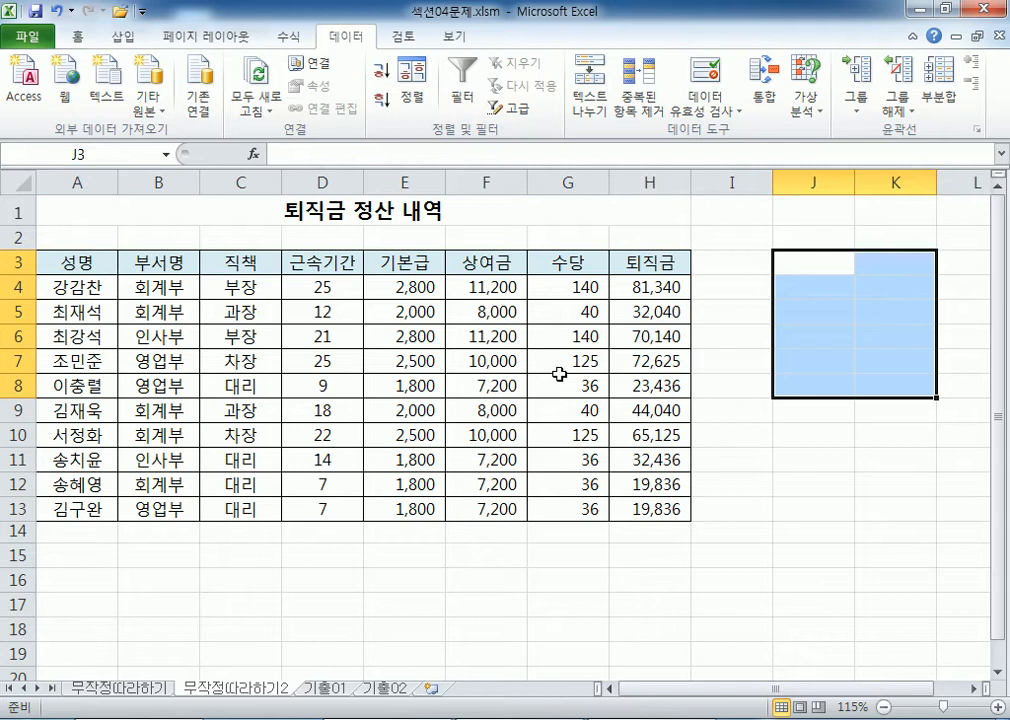
- Mark the empty range A15:H18 below the data table
click(69, 557)
drag(69, 557, 620, 629)
scroll(773, 500, down, 3)
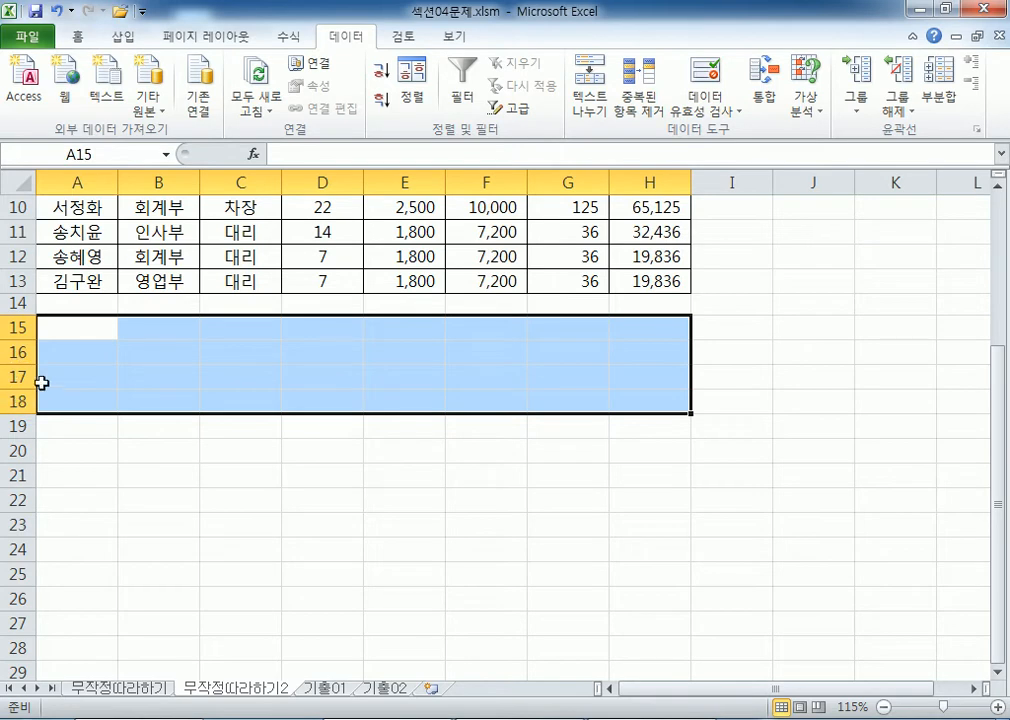
- Examine the copied filter result in A18:H19 on the 무작정따라하기 sheet
click(150, 688)
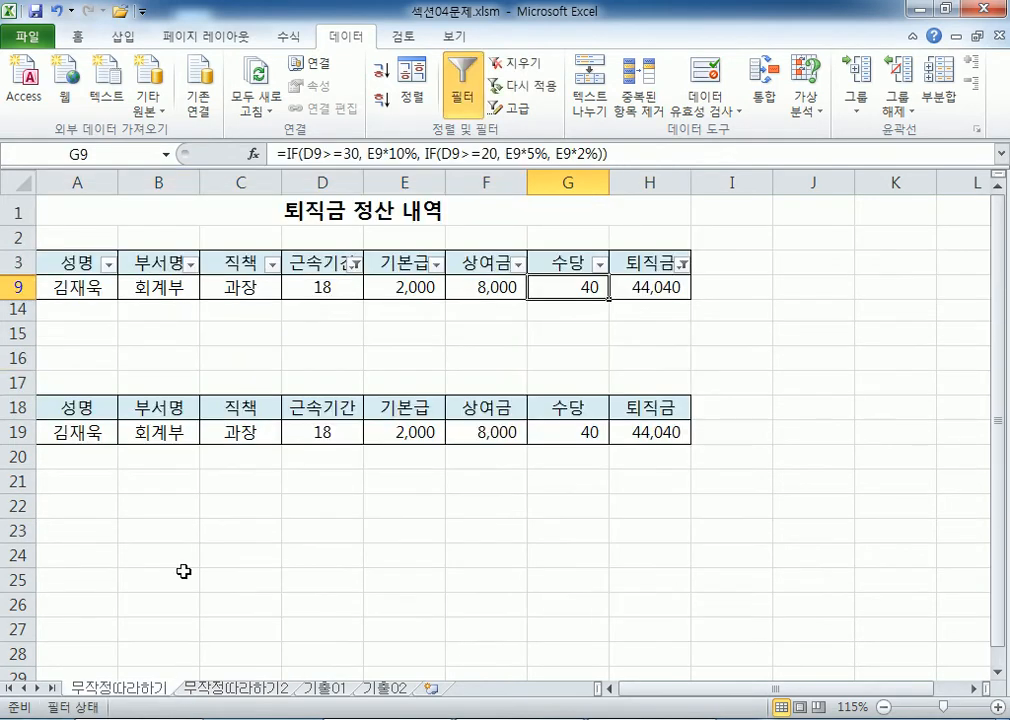
drag(70, 406, 620, 431)
click(347, 412)
- Back on the 무작정따라하기2 sheet, mark the empty ranges A20:H21, A16:H18 and A15:H18 below the data table
click(220, 688)
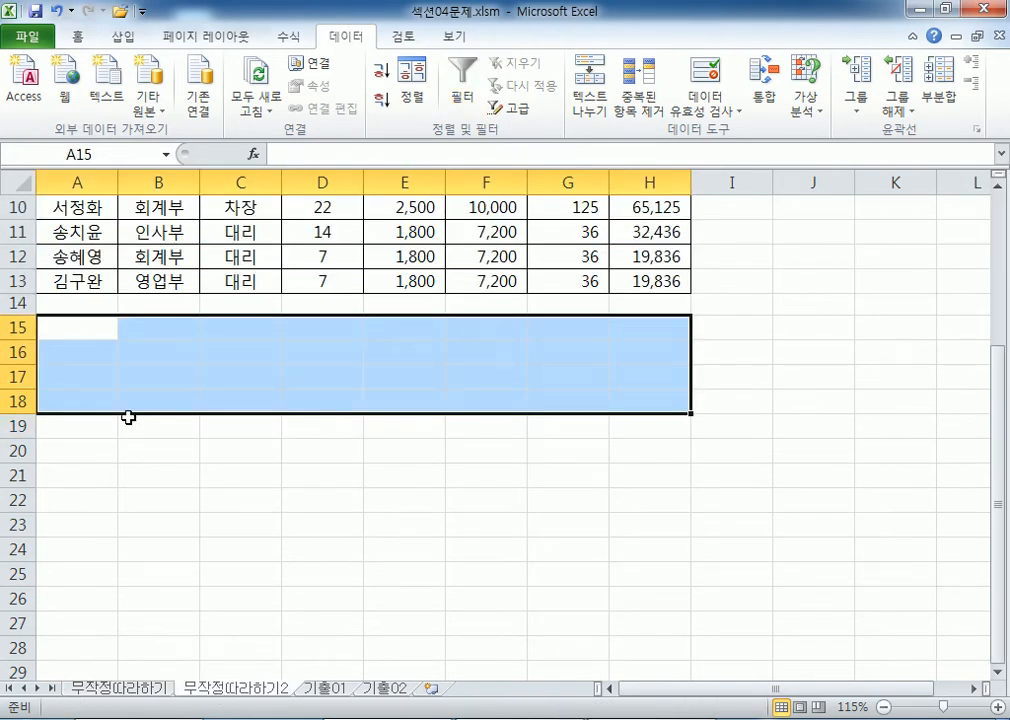
drag(52, 454, 631, 483)
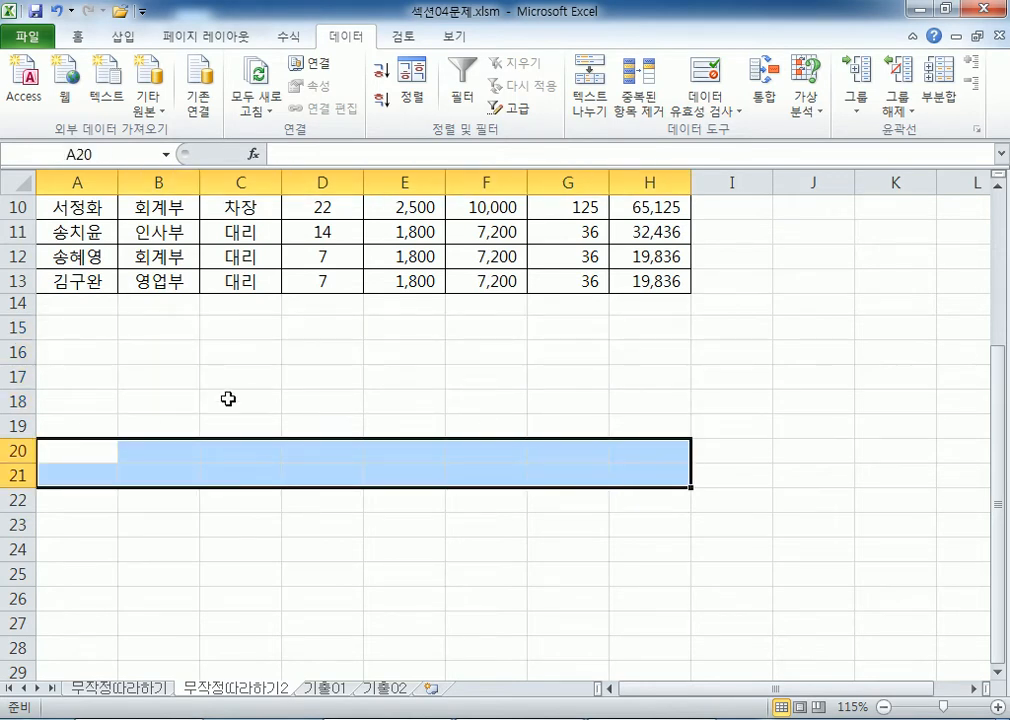
drag(81, 354, 658, 396)
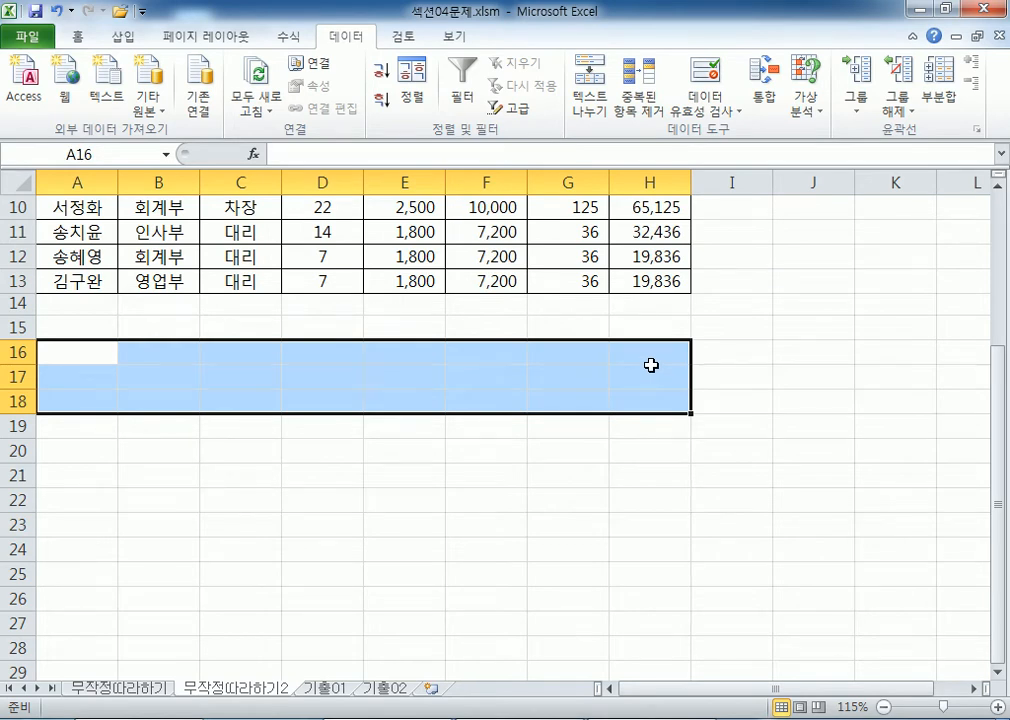
drag(70, 330, 647, 399)
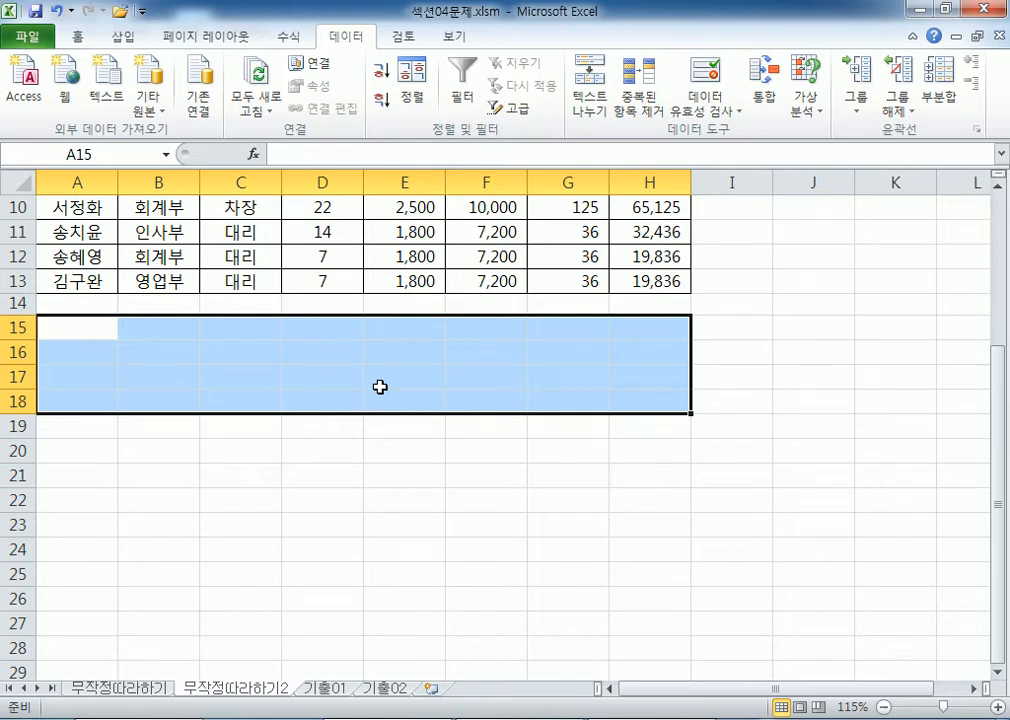
- Enter the criteria header 근속기간 in A15 below the data table
scroll(380, 387, up, 3)
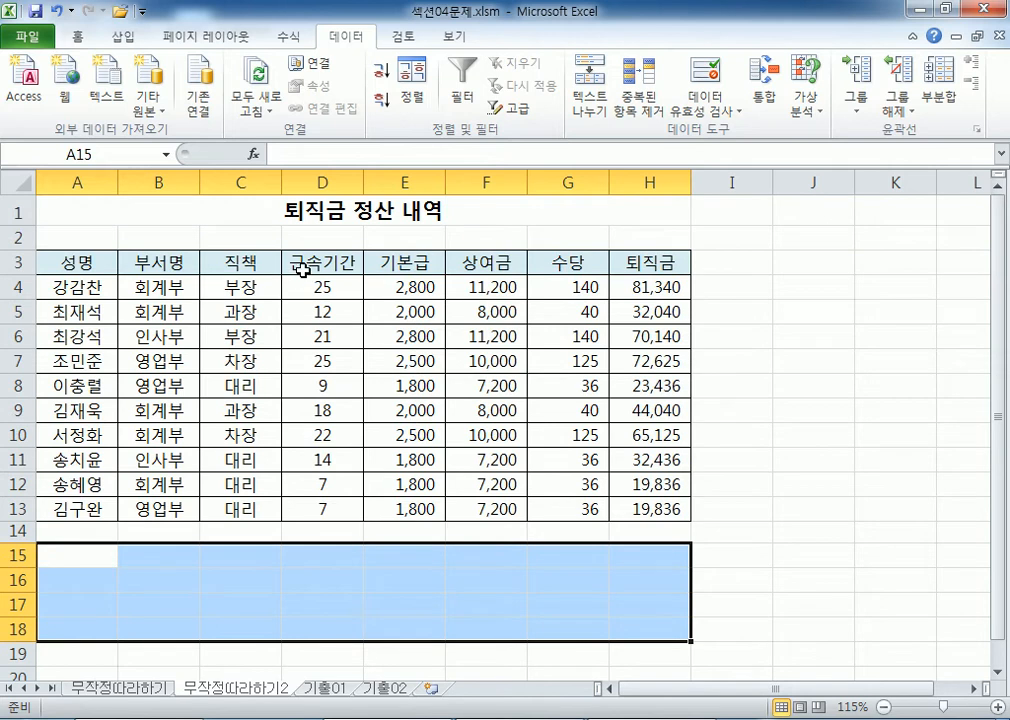
scroll(365, 370, down, 2)
ctrl+scroll(92, 399, up, 3)
scroll(88, 395, down, 2)
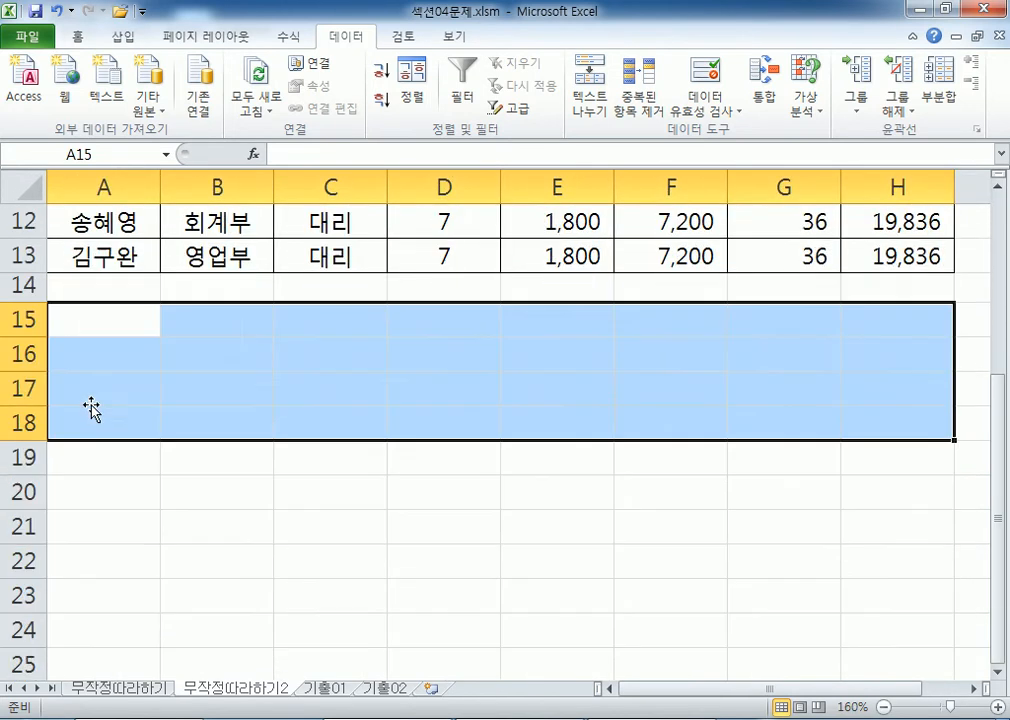
scroll(90, 404, up, 3)
scroll(90, 397, down, 4)
scroll(90, 397, up, 1)
text(RMS)
key(BackSpace)
key(BackSpace)
key(Hangul)
text(근속ㄱ)
text(기간)
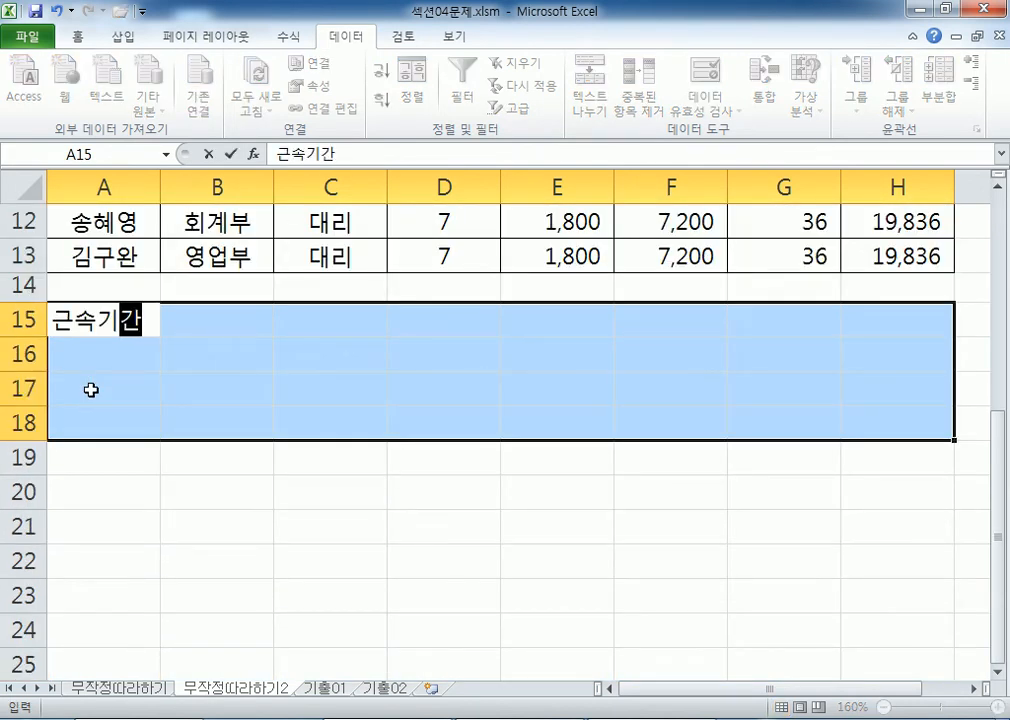
key(Return)
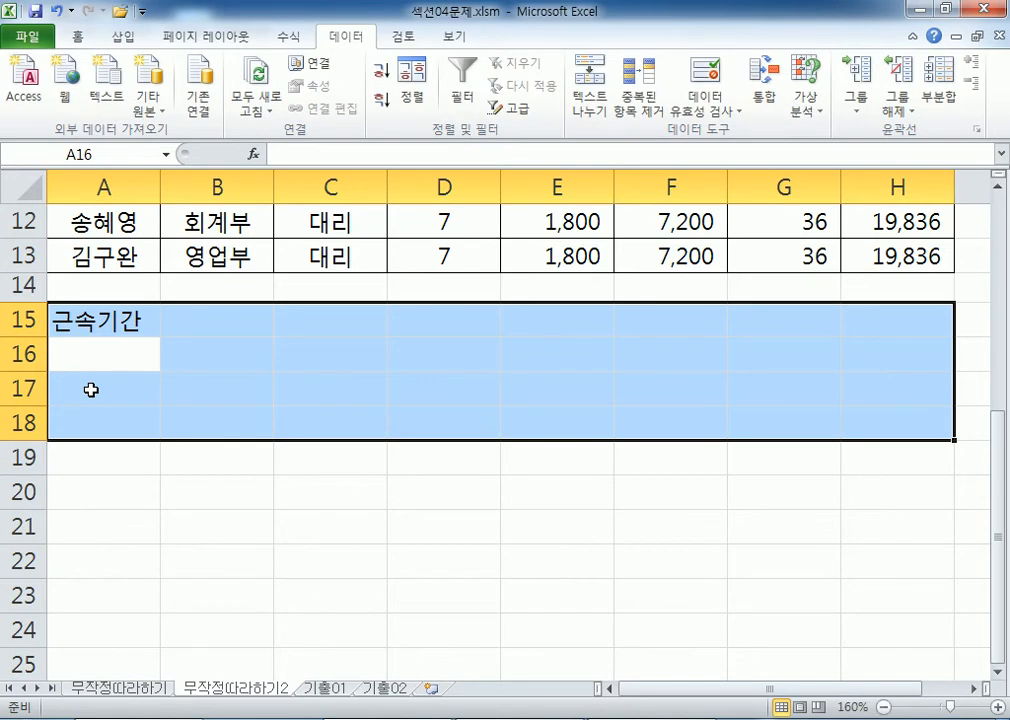
- Add the second criteria header 퇴직금 in B15 and mark both headers in A15:B15
click(188, 322)
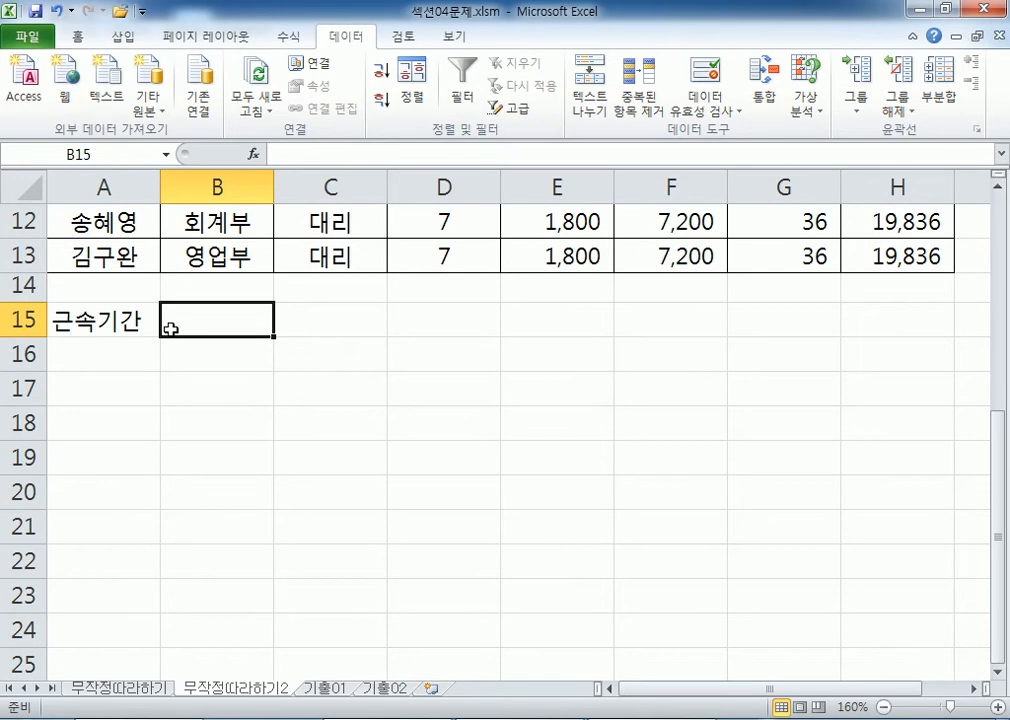
text(퇴직금)
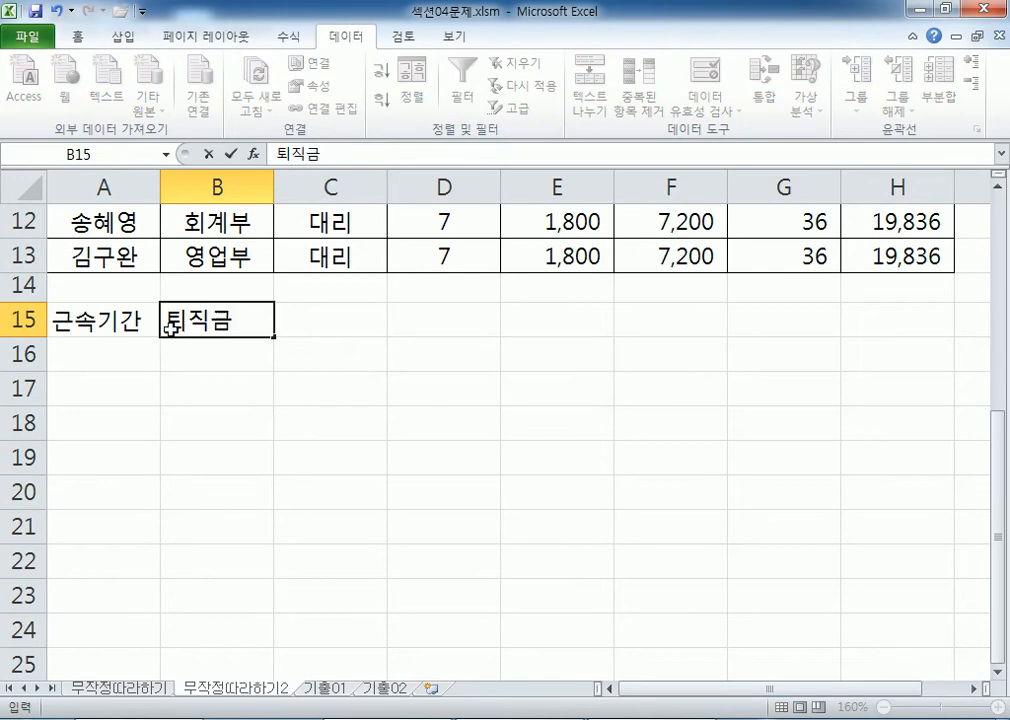
key(Return)
drag(147, 320, 203, 311)
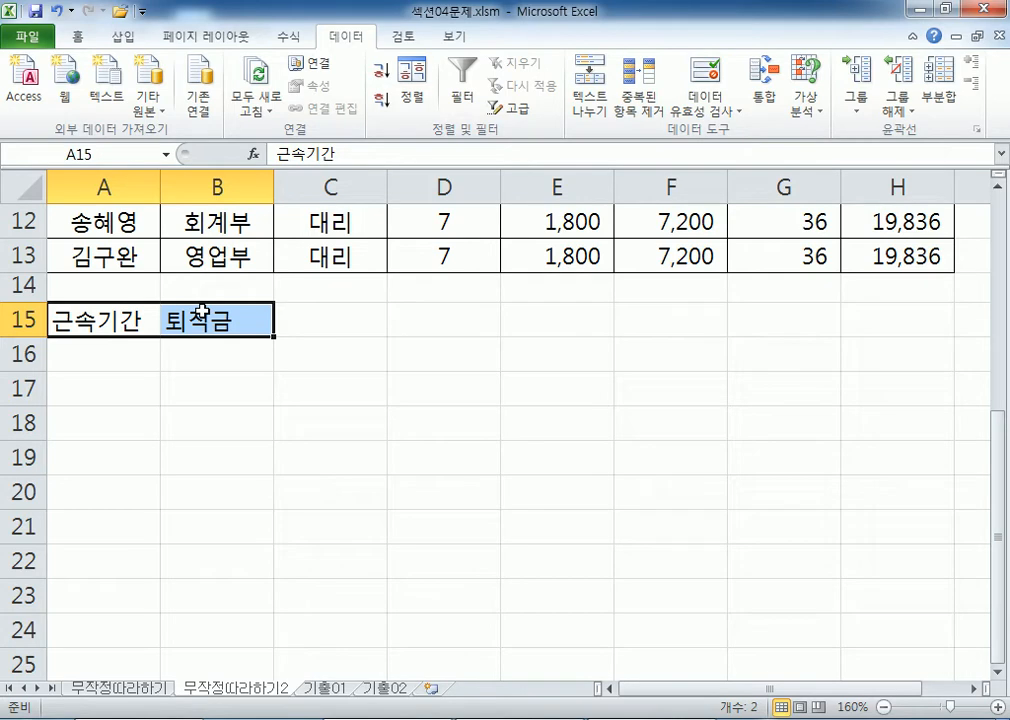
- Fill in the criteria on one row, with >=15 in A16 and <=50000 in B16
click(140, 345)
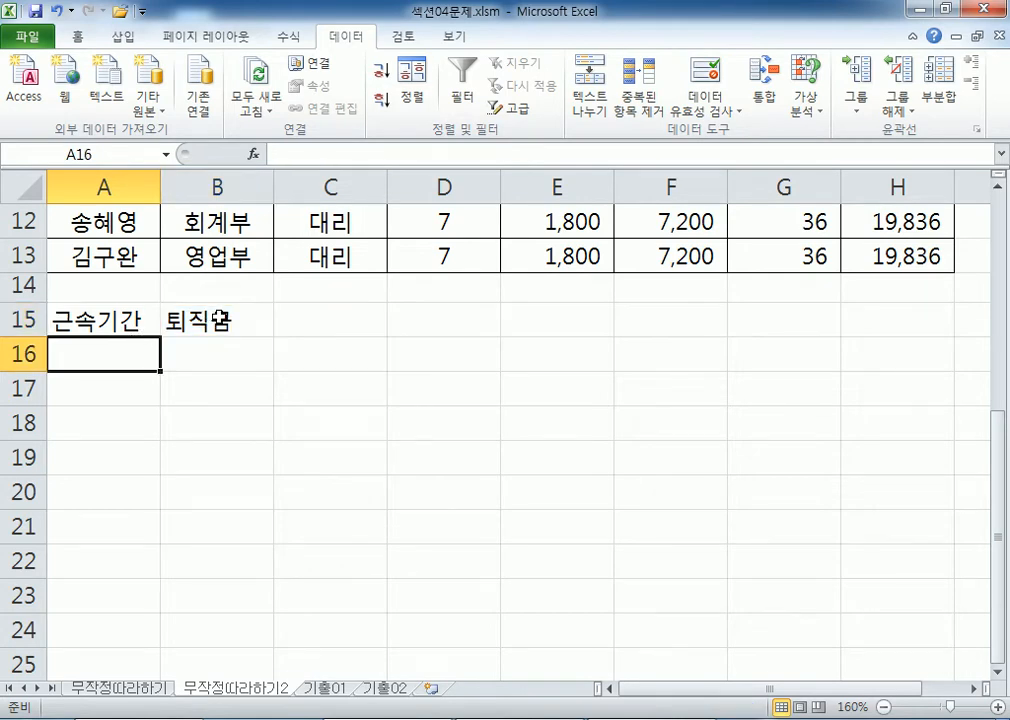
text(>=15)
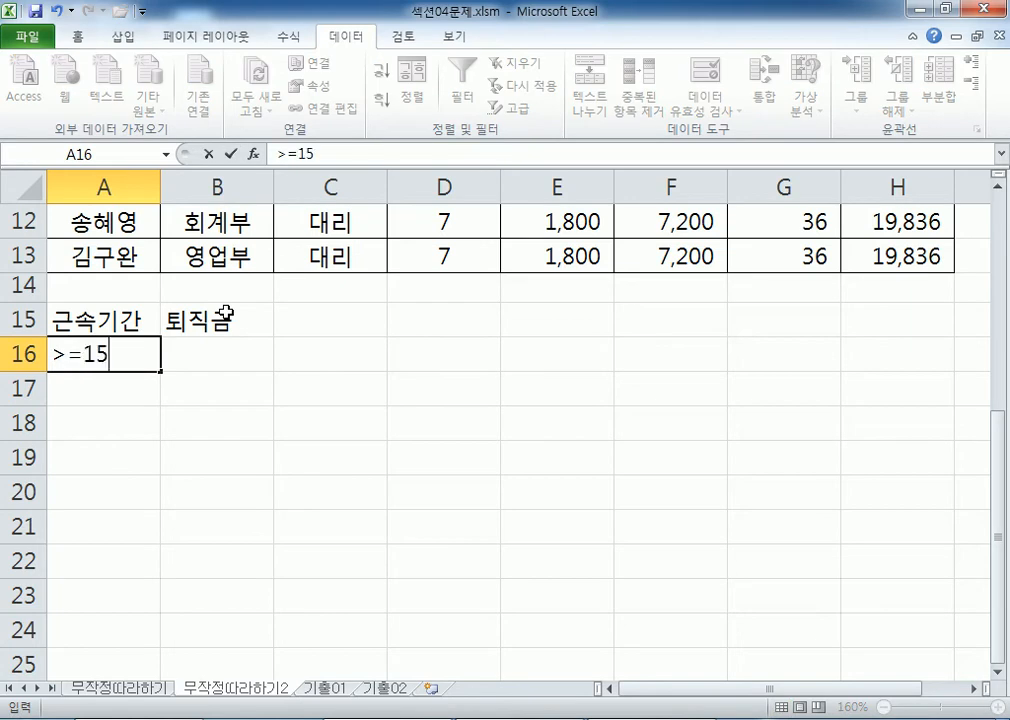
click(171, 425)
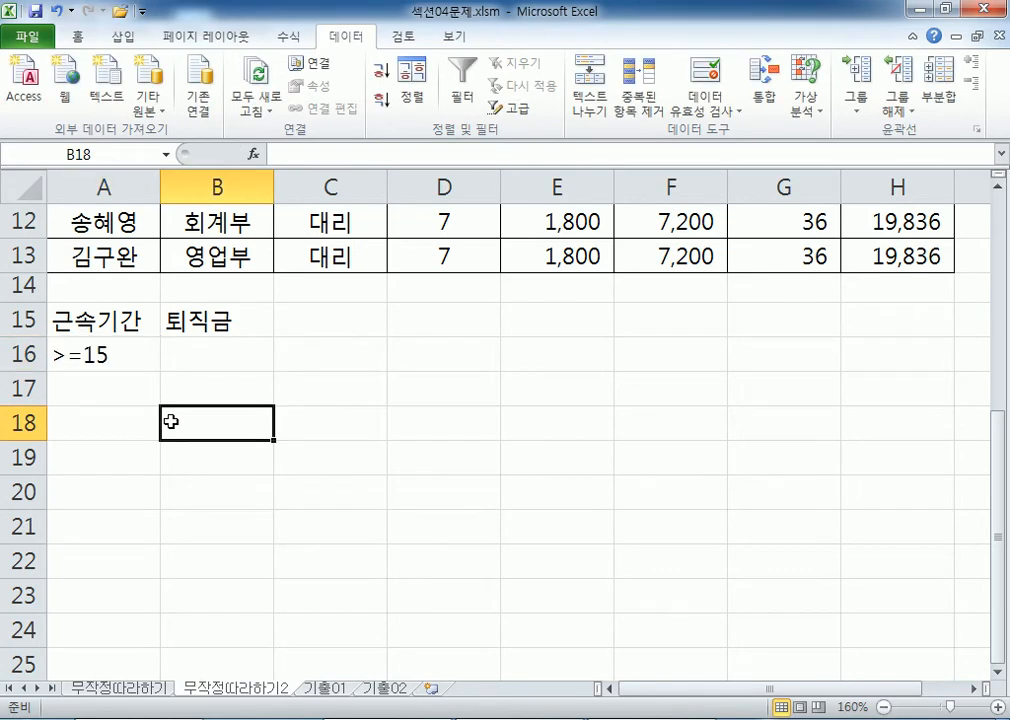
click(111, 355)
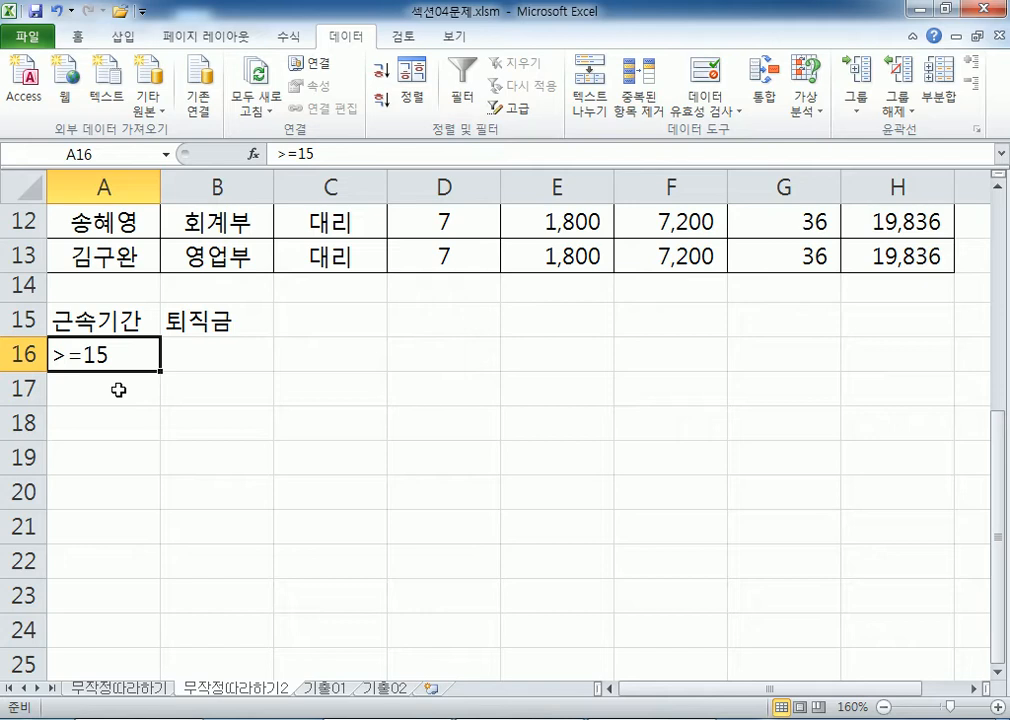
click(187, 349)
text(<)
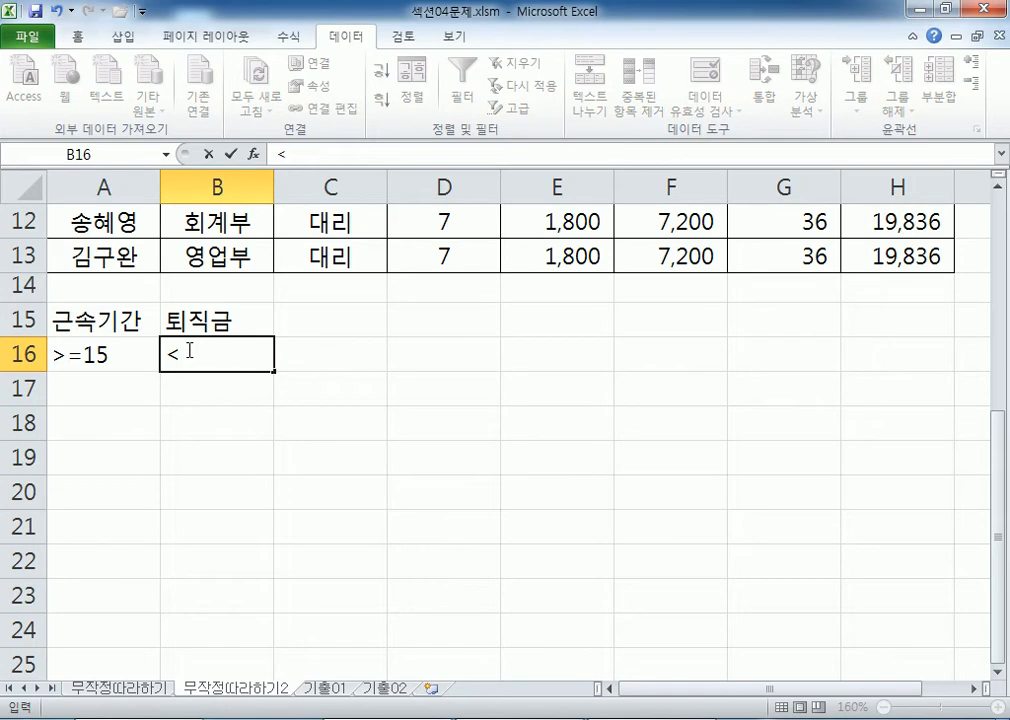
text(=50000)
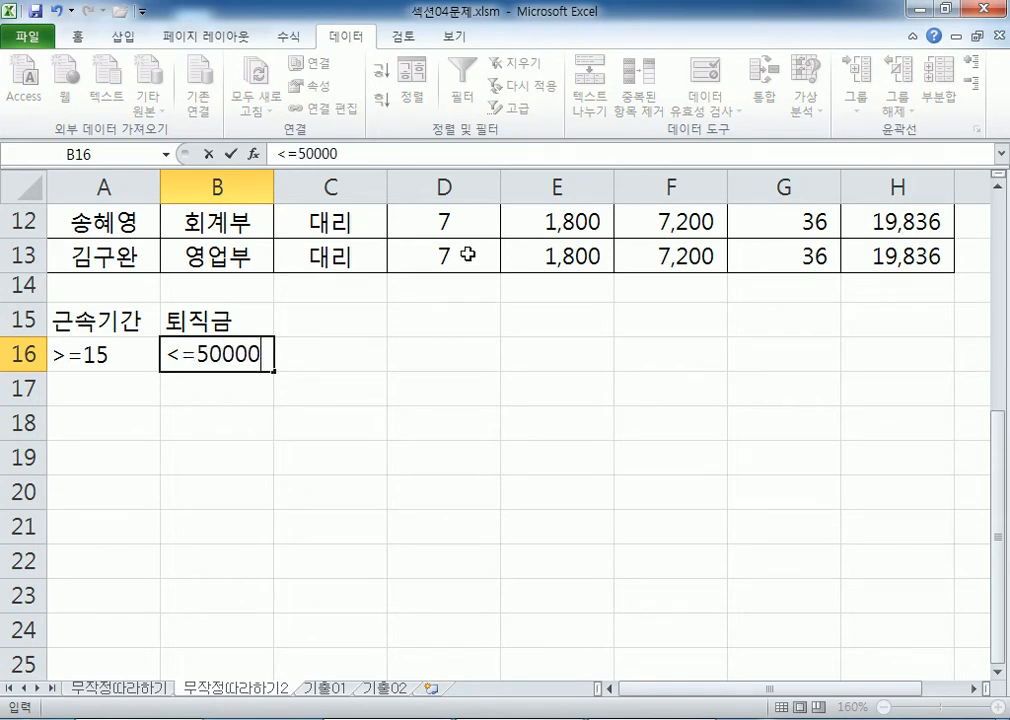
key(Return)
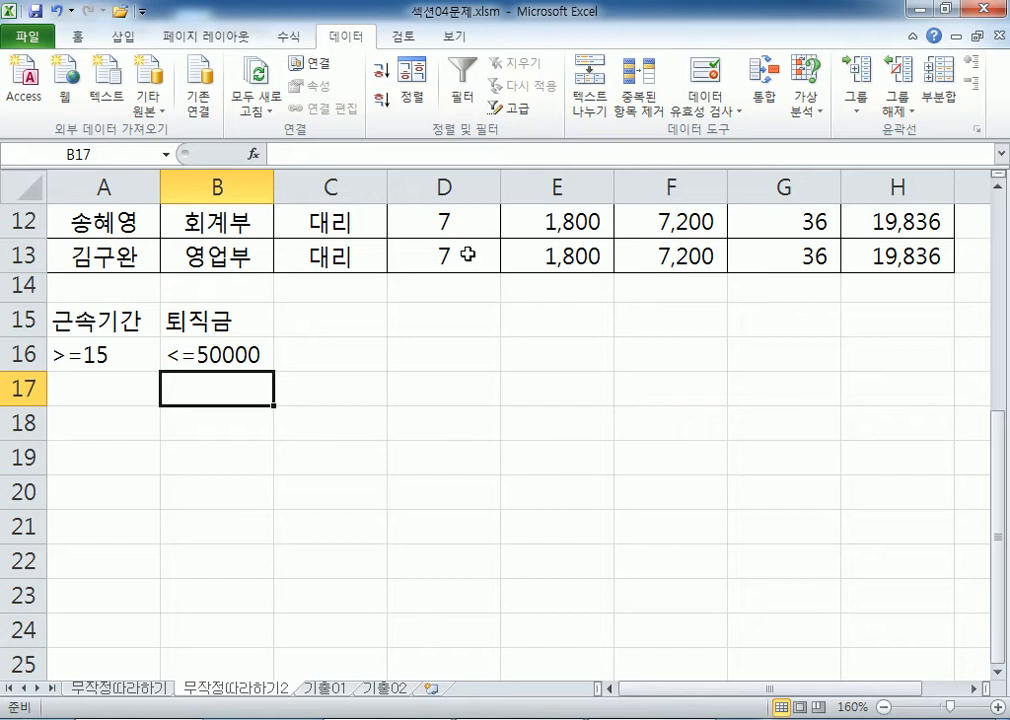
- Copy the 근속기간 and 퇴직금 headers from D3 and H3 of the table over A15:B15
click(95, 321)
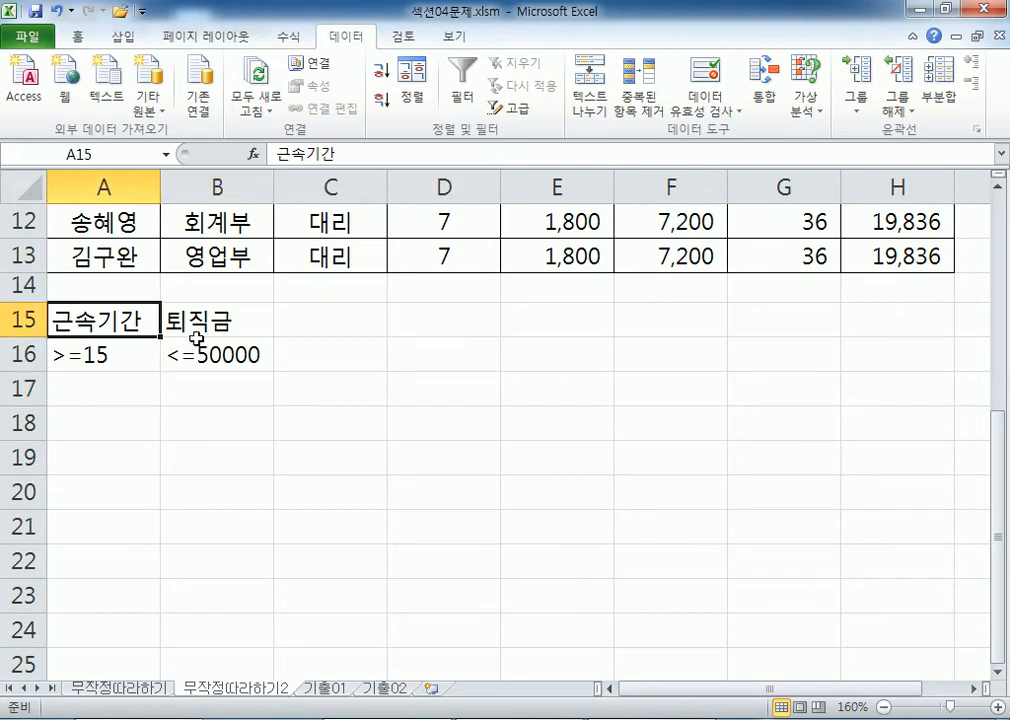
scroll(250, 250, up, 4)
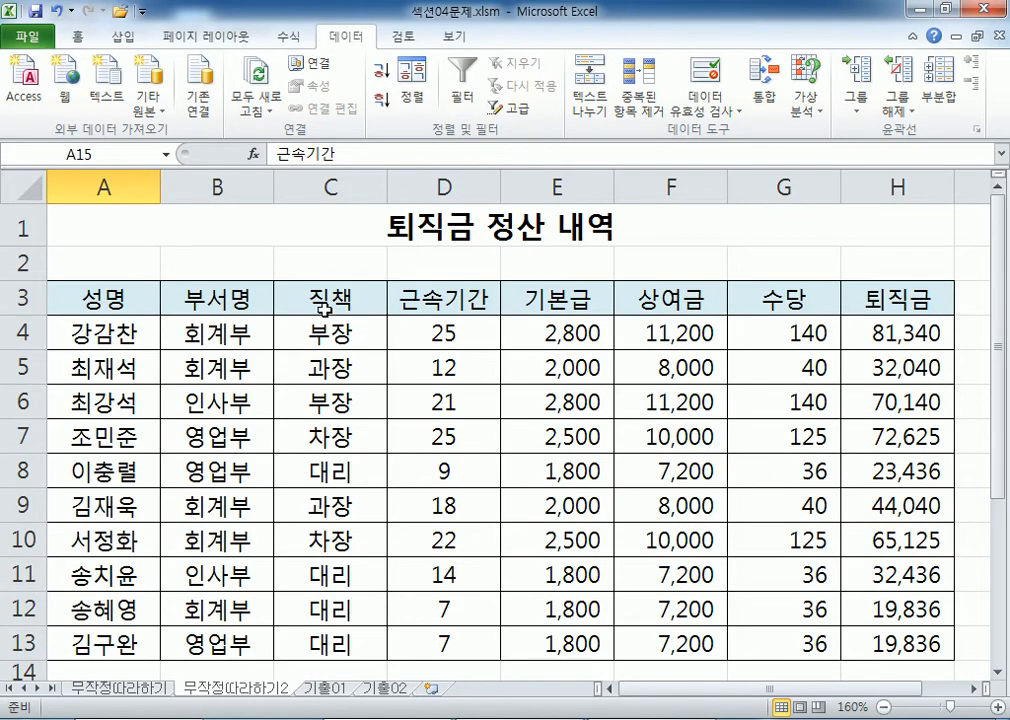
click(447, 298)
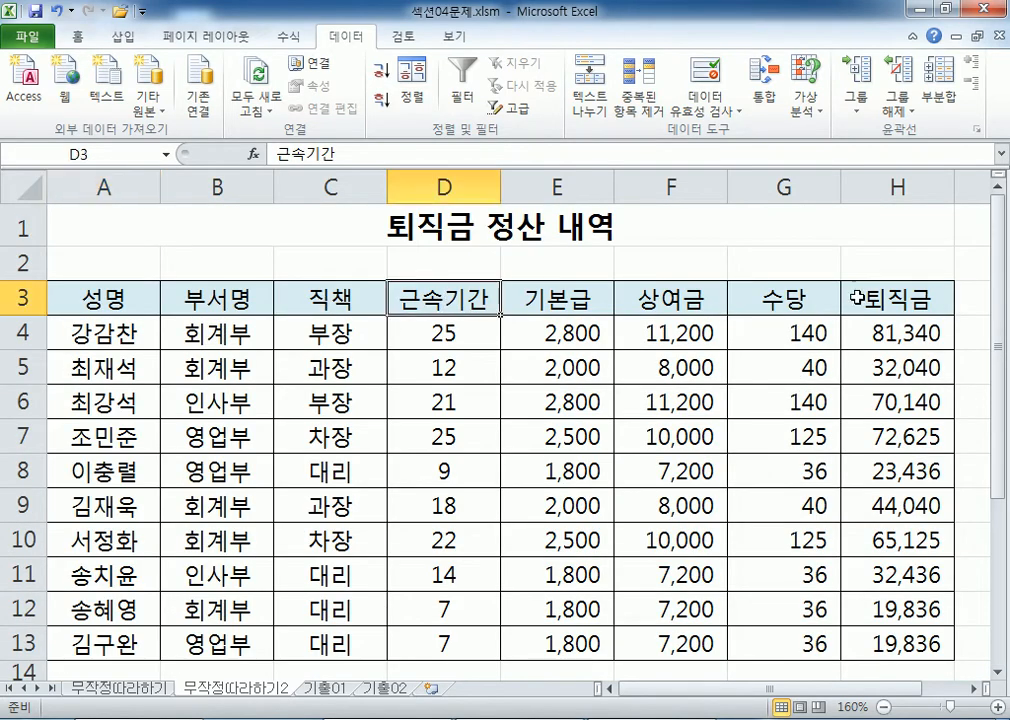
ctrl+click(898, 297)
key(ctrl+c)
scroll(275, 405, down, 3)
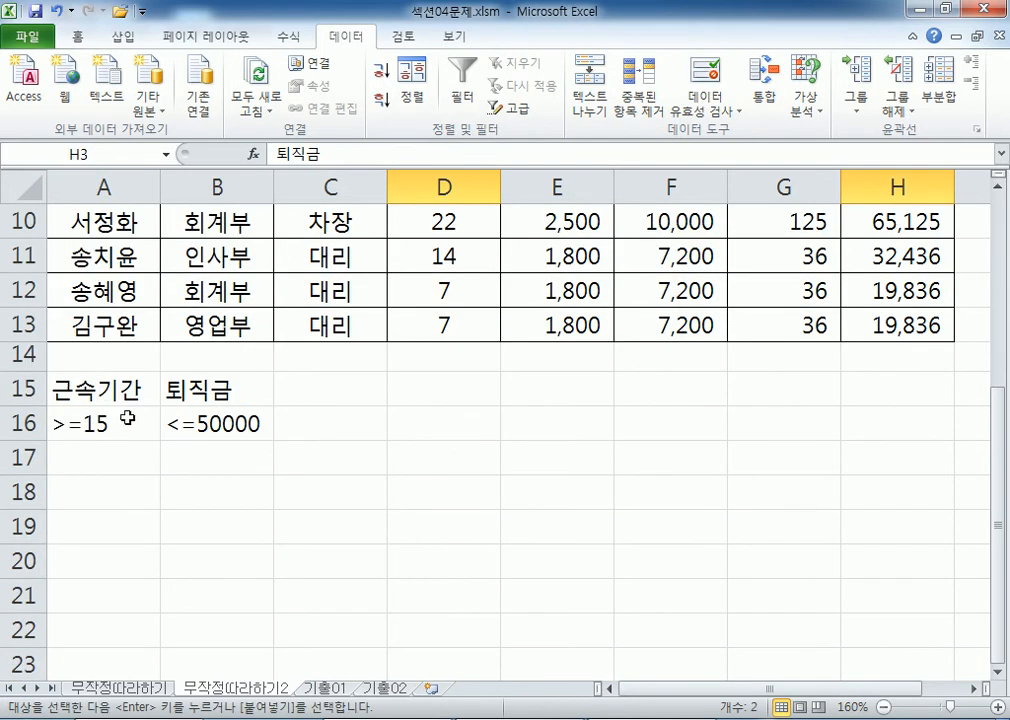
click(107, 392)
key(ctrl+v)
click(176, 494)
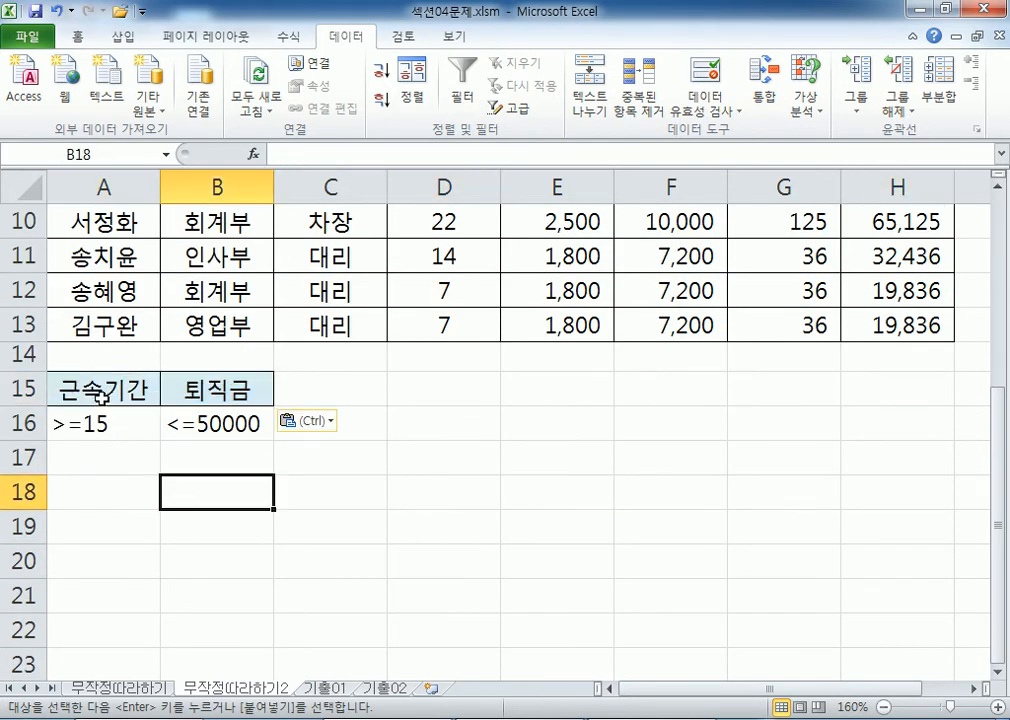
- Compare the pasted headers with the table's header row and undo the paste in A15:B15
click(240, 395)
click(117, 400)
click(218, 401)
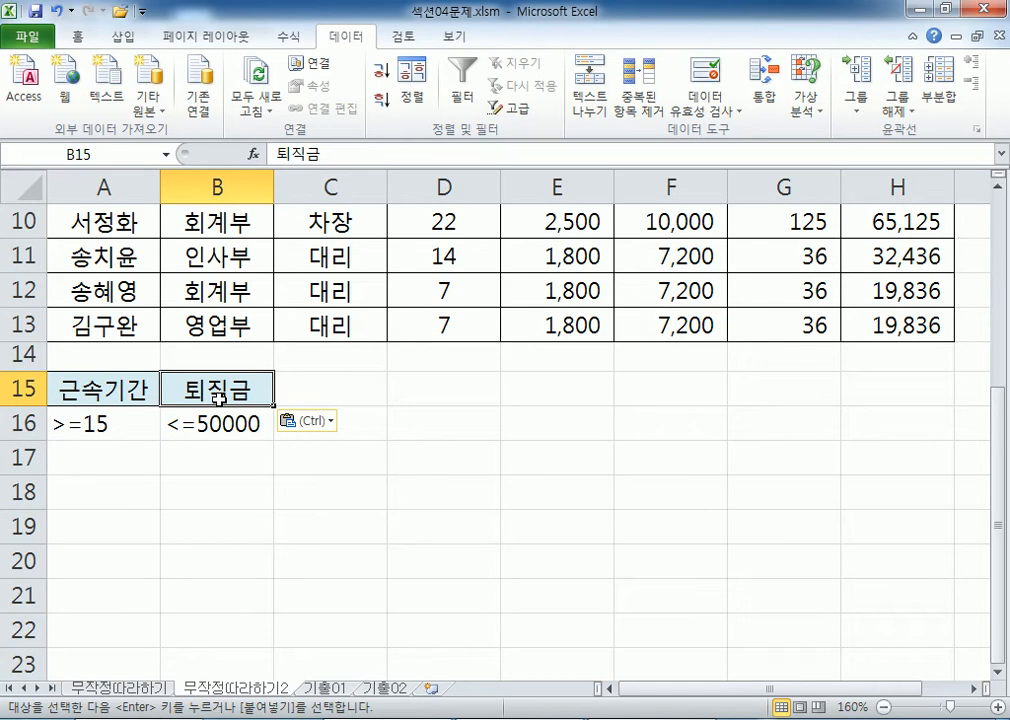
scroll(212, 385, up, 3)
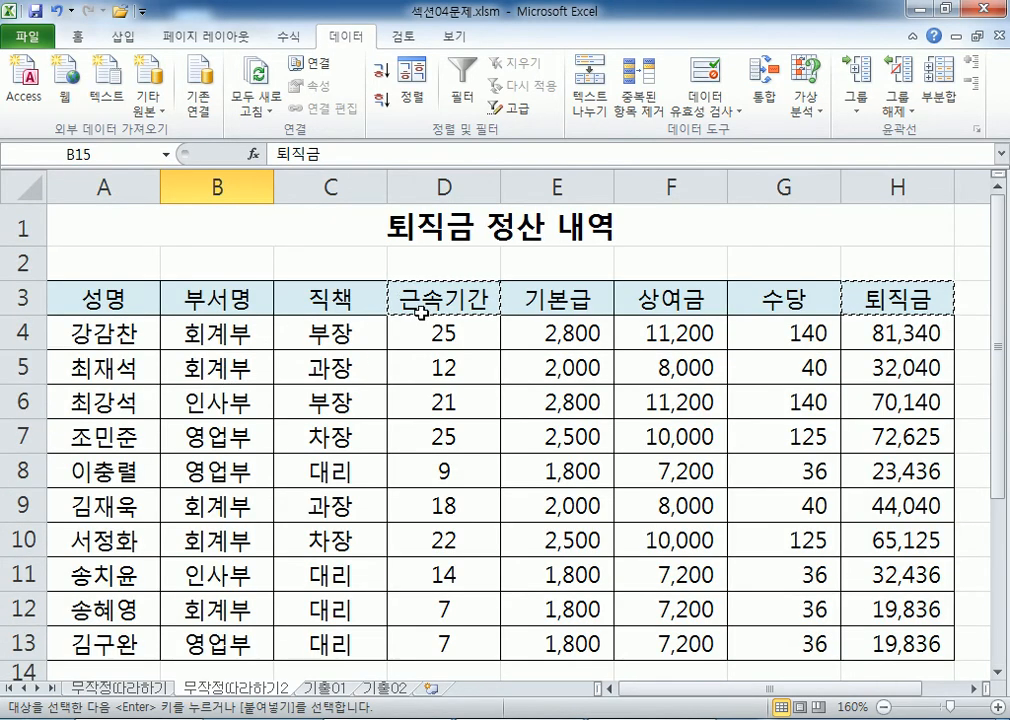
scroll(266, 392, down, 3)
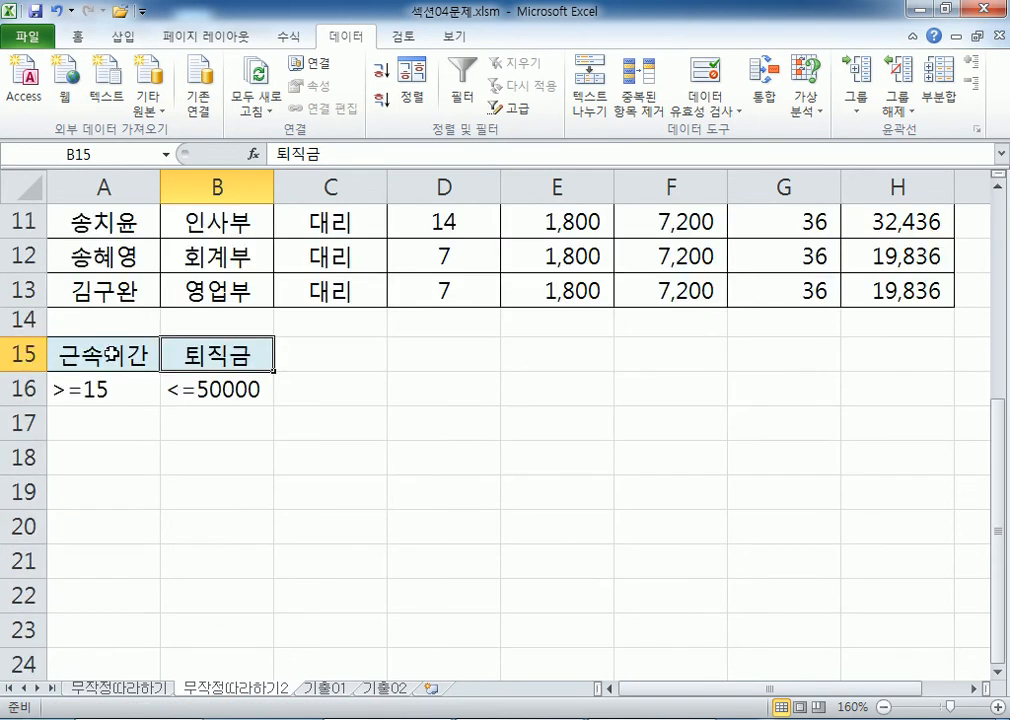
click(110, 352)
key(ctrl+z)
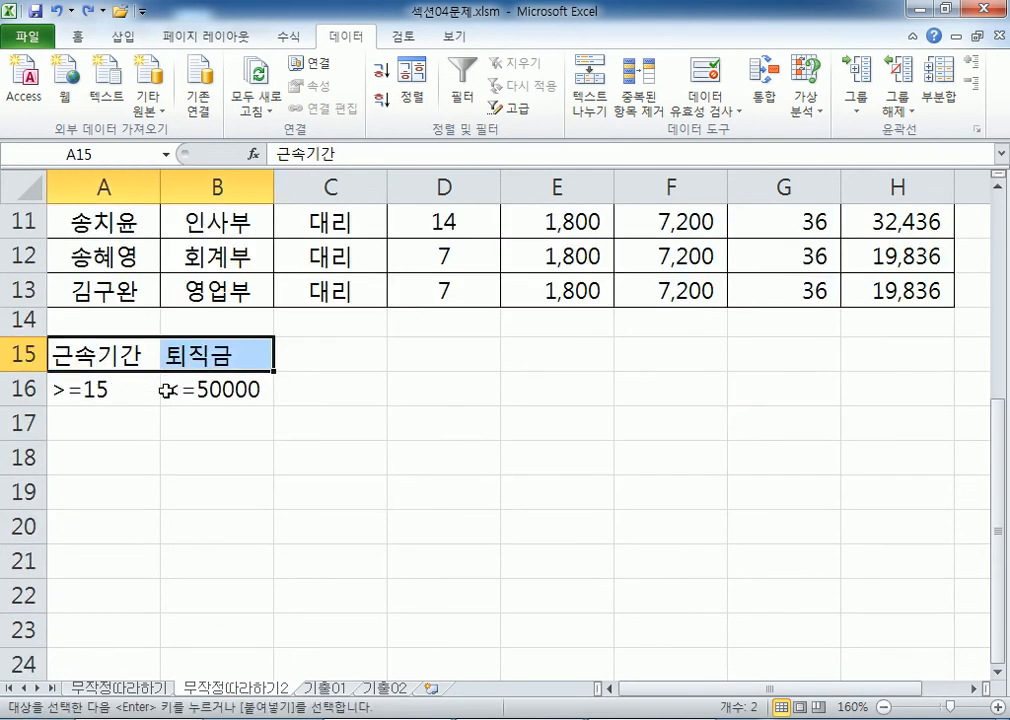
- Copy the criteria block A15:B16 to D15 and move its <=50000 condition down to E17
click(116, 353)
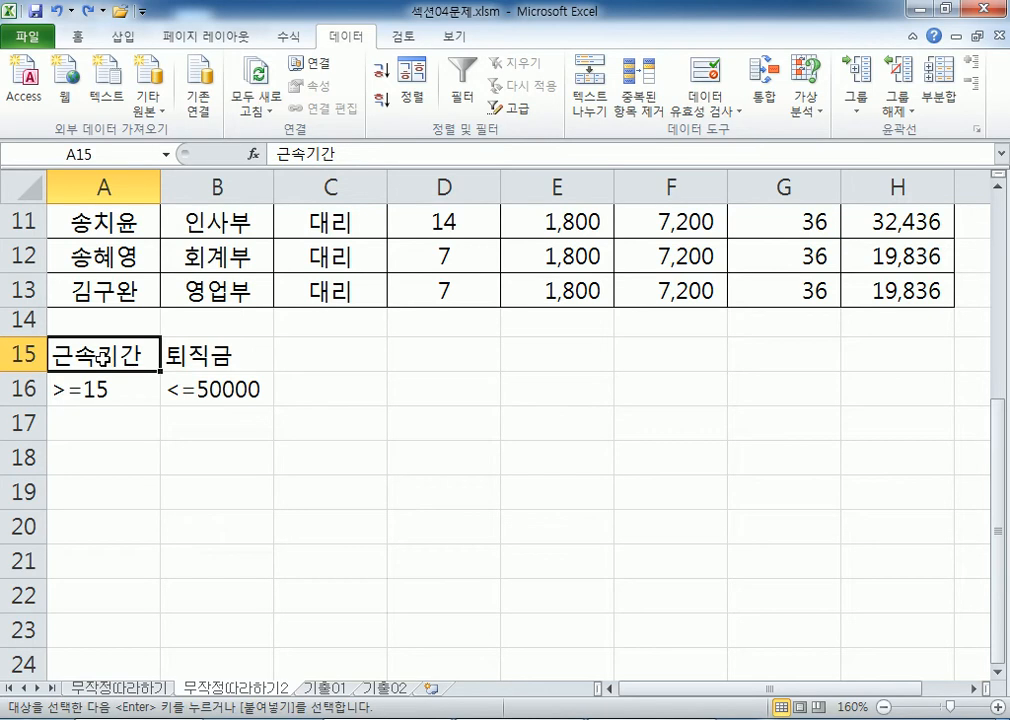
drag(135, 360, 210, 388)
key(ctrl+c)
click(458, 354)
key(ctrl+v)
click(512, 386)
drag(510, 387, 521, 420)
- Copy the criteria block D15:E17 to G15, moving <=50000 up to H16 and >=15 down to G17
drag(437, 362, 532, 402)
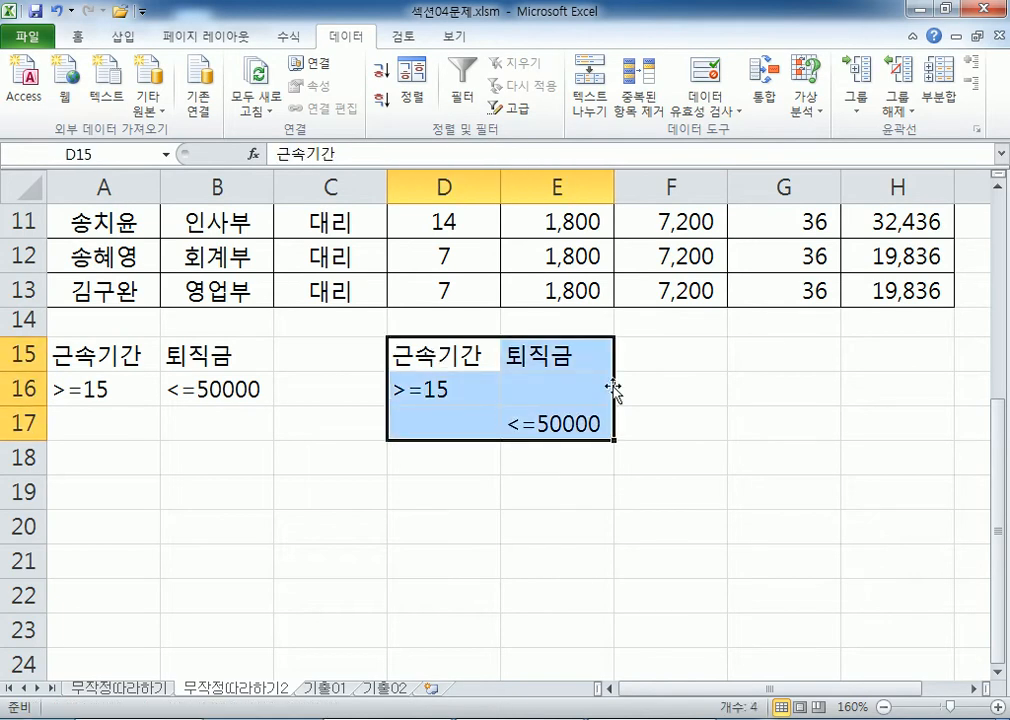
key(ctrl+c)
click(760, 352)
key(ctrl+v)
click(795, 397)
click(866, 420)
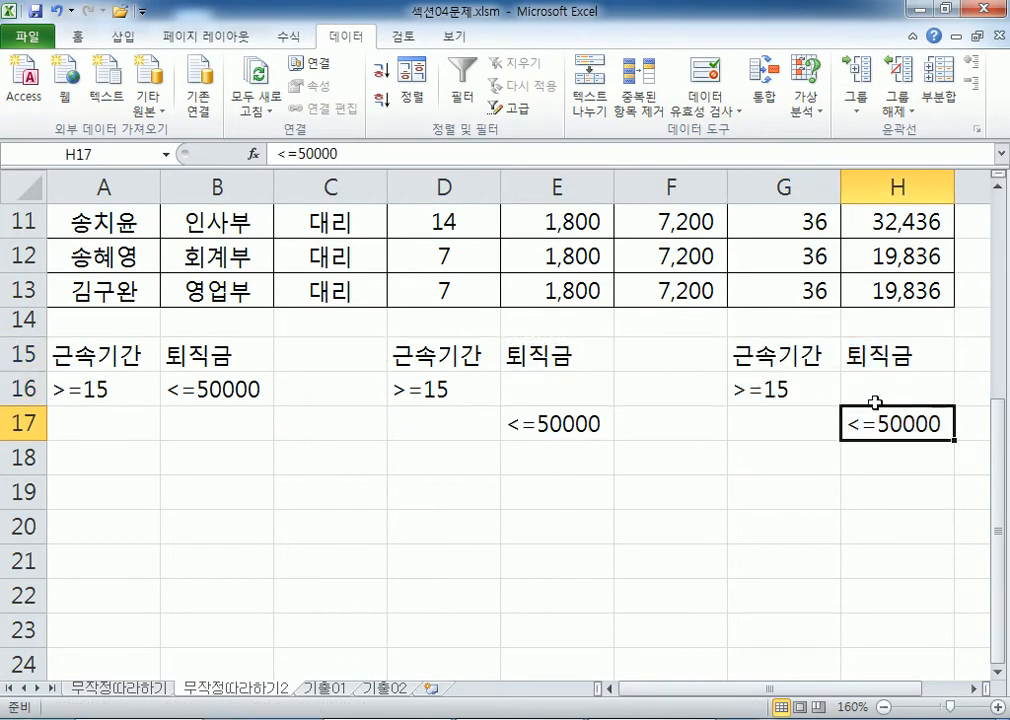
click(874, 398)
click(867, 409)
mouse_move(867, 409)
mouse_down()
mouse_move(852, 412)
mouse_move(855, 390)
mouse_up()
click(739, 400)
drag(739, 400, 806, 422)
- Compare how the conditions share rows in the three criteria blocks A15:B16, D15:E17 and G15:H17
drag(415, 354, 525, 421)
drag(760, 352, 875, 424)
drag(60, 377, 198, 388)
drag(403, 391, 540, 390)
drag(458, 421, 541, 422)
drag(778, 392, 880, 390)
drag(760, 424, 884, 424)
drag(90, 360, 190, 390)
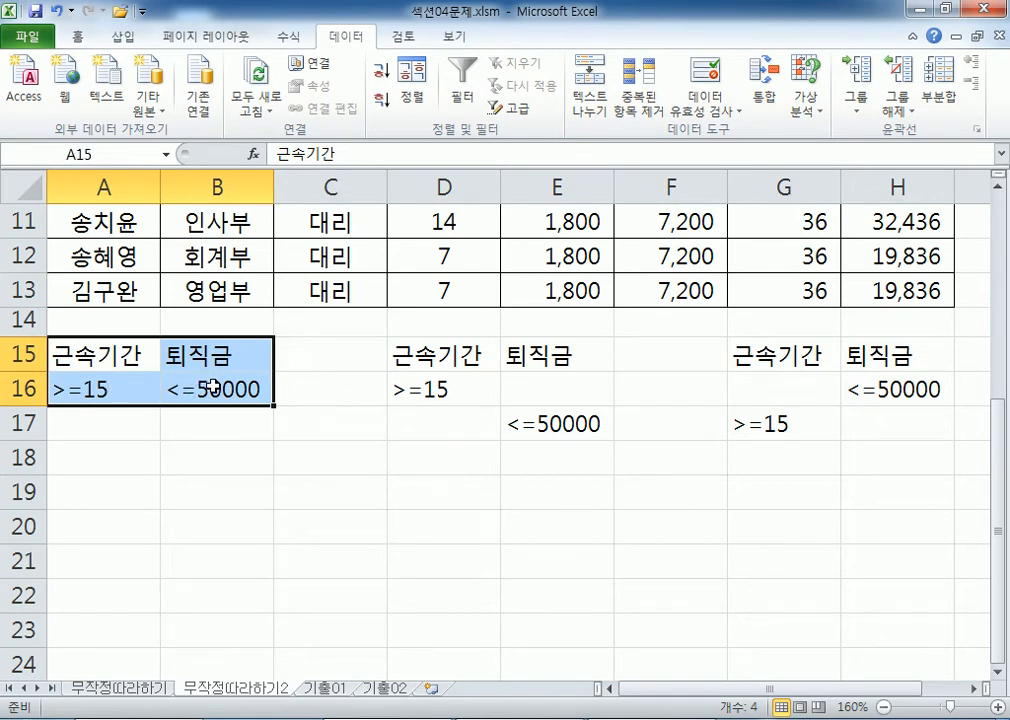
- Examine the criteria block D15:E17 header by header and along rows 16 and 17
click(444, 357)
drag(444, 357, 437, 390)
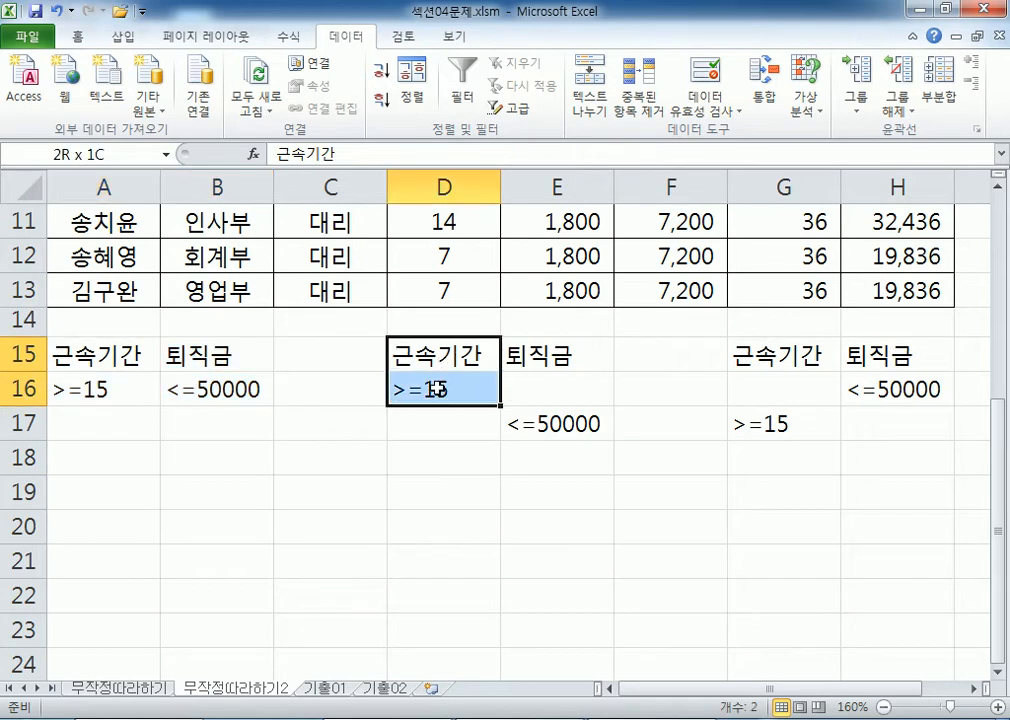
click(514, 357)
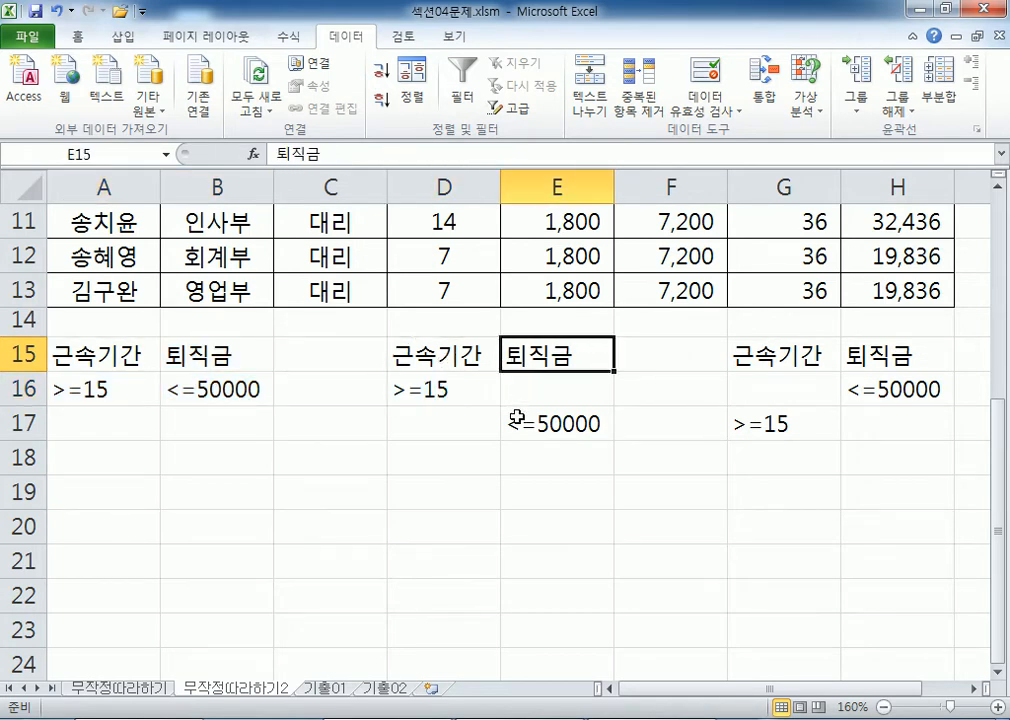
click(519, 422)
drag(446, 390, 516, 390)
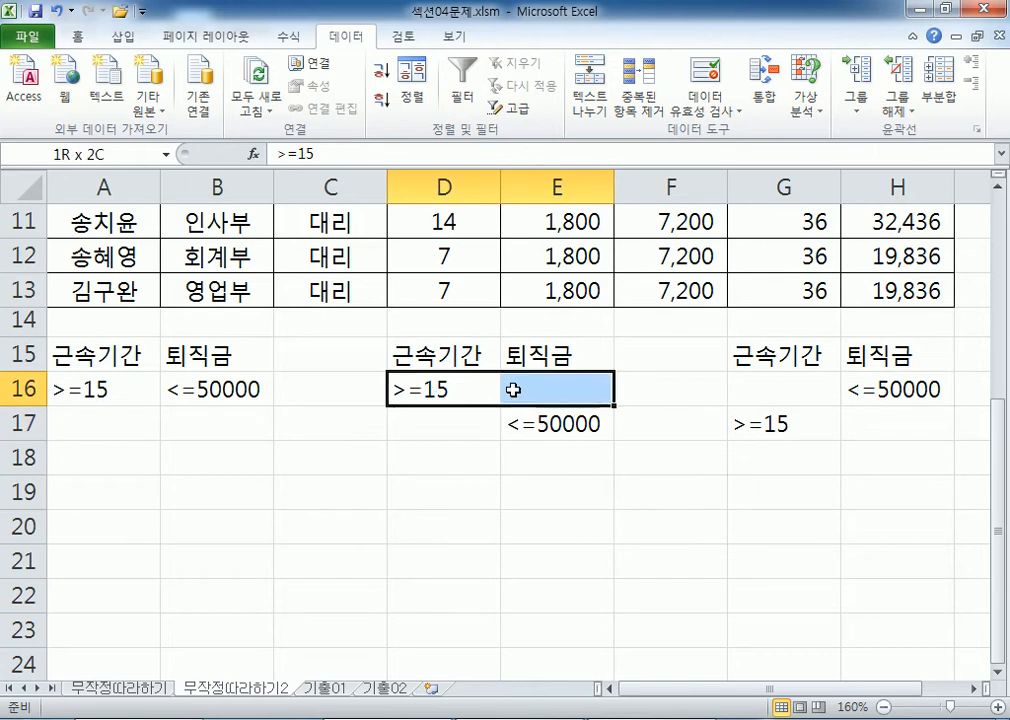
drag(446, 420, 519, 422)
- Examine the rows and columns of the criteria block G15:H17, comparing them with columns D and E
click(750, 350)
drag(764, 388, 857, 390)
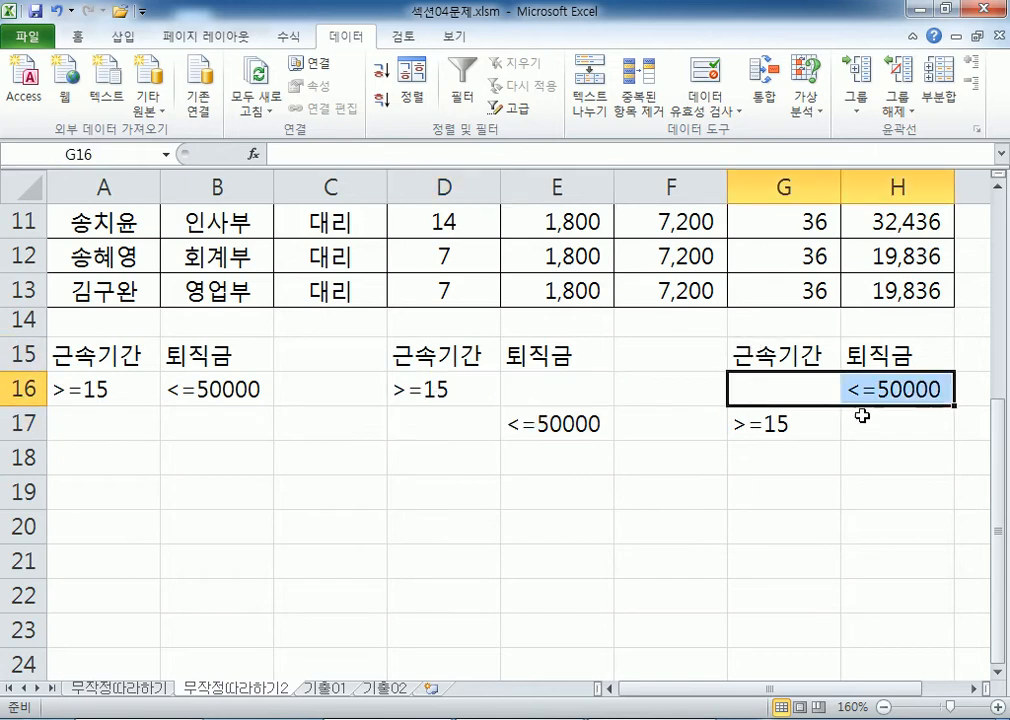
drag(770, 422, 852, 420)
drag(785, 356, 877, 361)
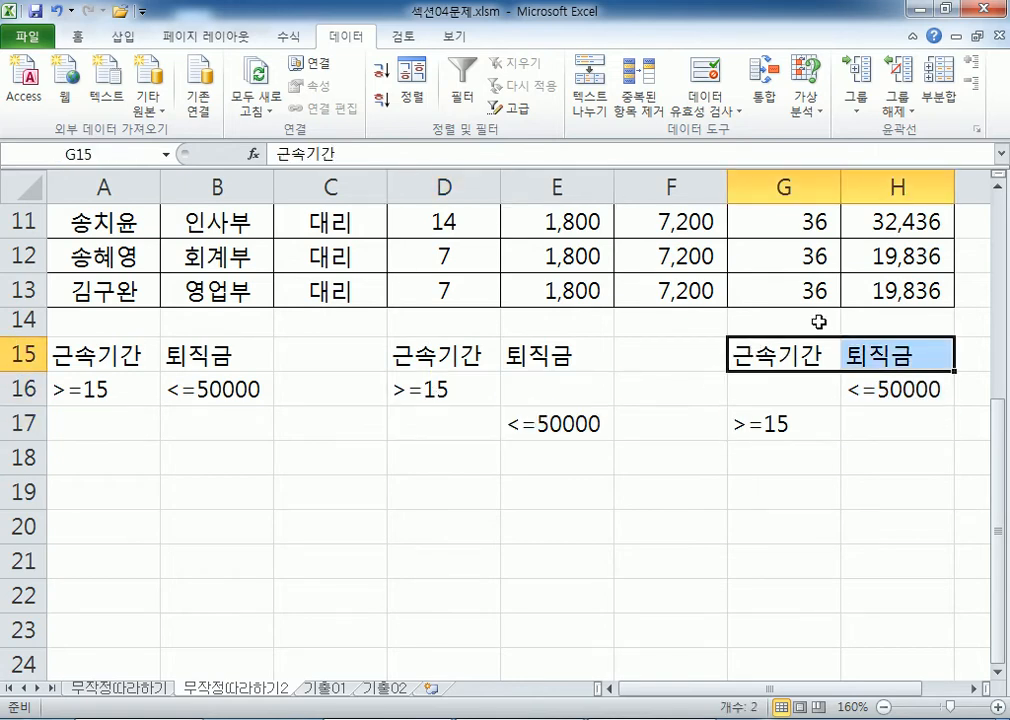
drag(752, 382, 855, 383)
drag(775, 421, 858, 416)
drag(775, 357, 778, 426)
drag(880, 356, 852, 420)
drag(445, 356, 430, 425)
drag(514, 354, 520, 425)
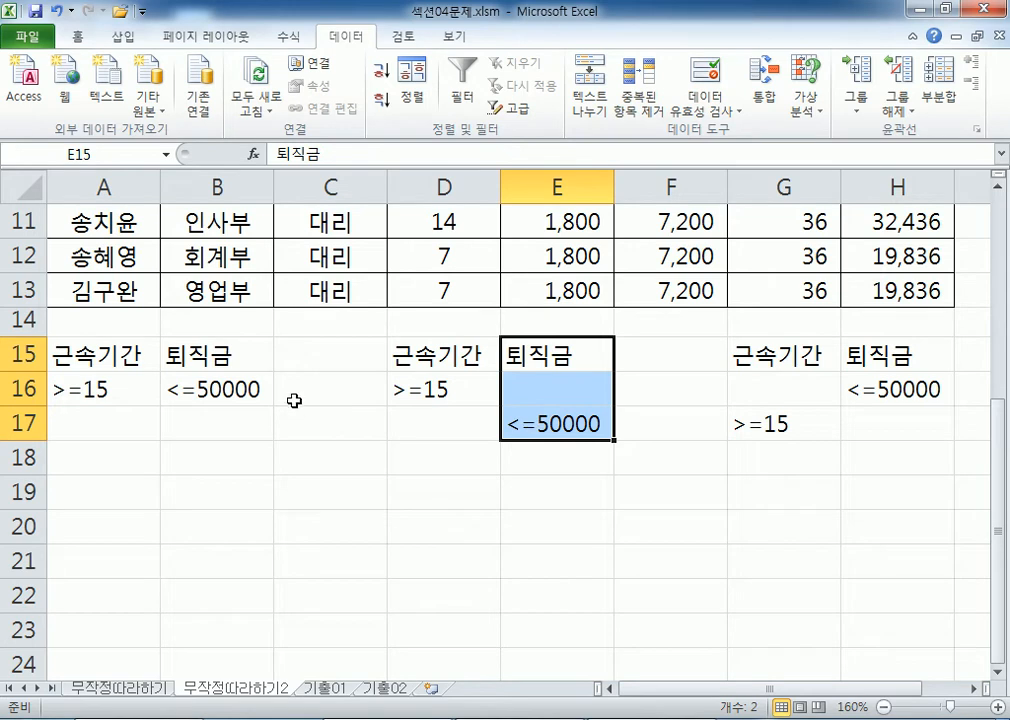
- Review the retirement pay table together with the AND criteria block A15:B16
ctrl+scroll(230, 385, down, 4)
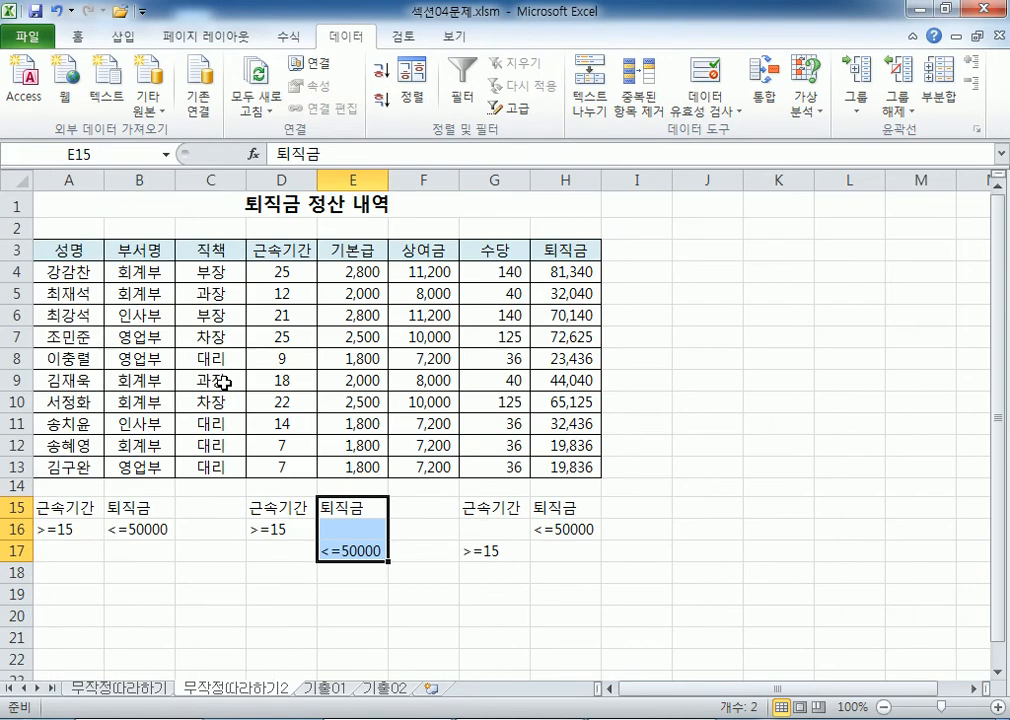
ctrl+scroll(226, 378, up, 3)
ctrl+scroll(225, 378, down, 2)
click(238, 306)
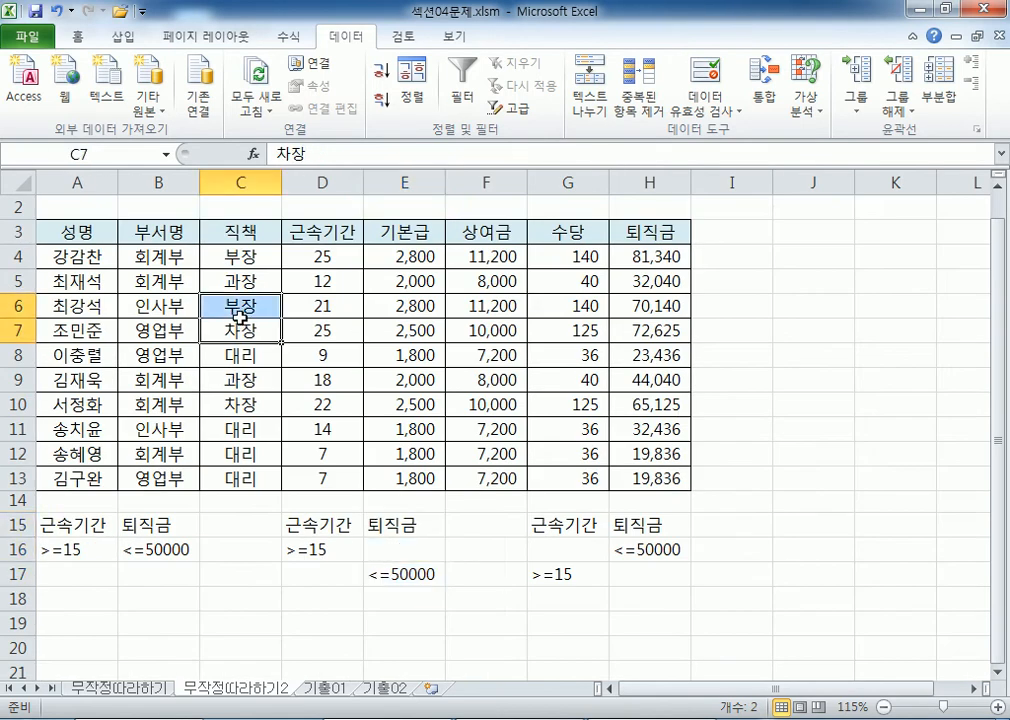
scroll(238, 306, down, 1)
click(240, 306)
drag(88, 451, 153, 486)
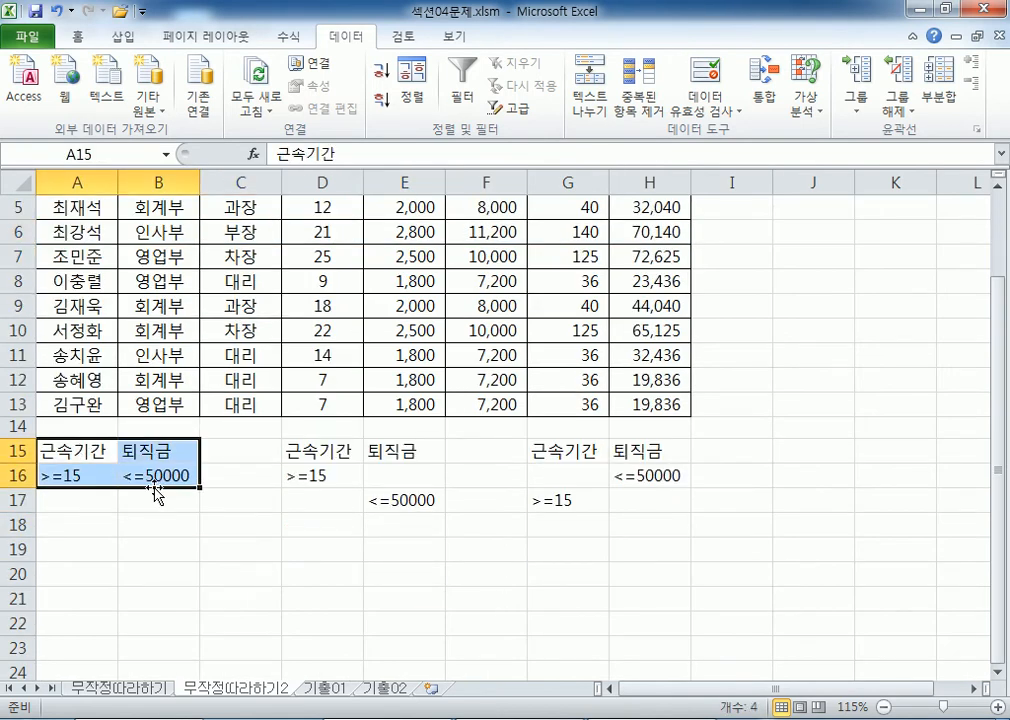
- Compare the empty area around A20 with the table and the criteria block A15:B16
click(73, 568)
scroll(76, 560, down, 3)
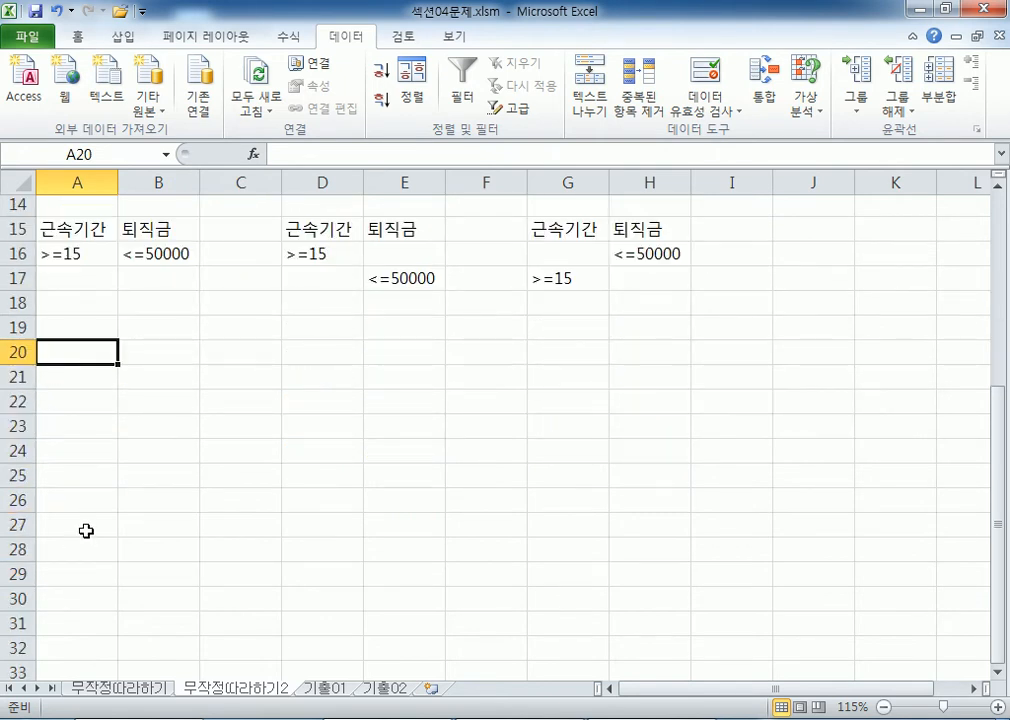
scroll(86, 525, up, 3)
click(265, 318)
scroll(284, 314, up, 1)
scroll(284, 314, down, 1)
drag(72, 451, 150, 472)
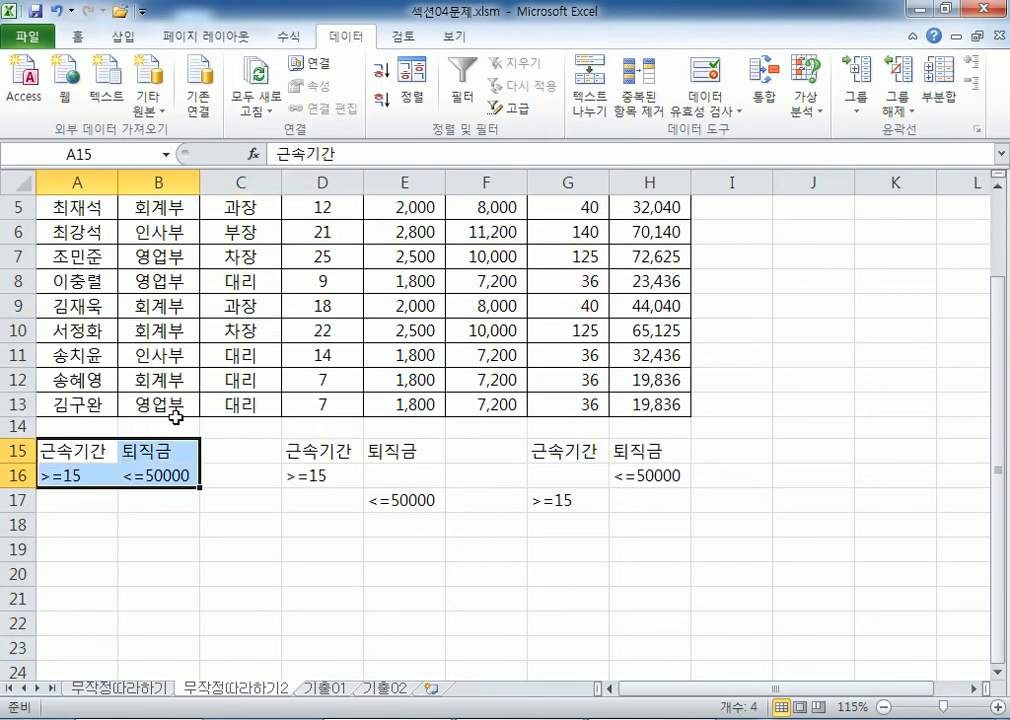
scroll(160, 449, down, 2)
scroll(146, 384, up, 3)
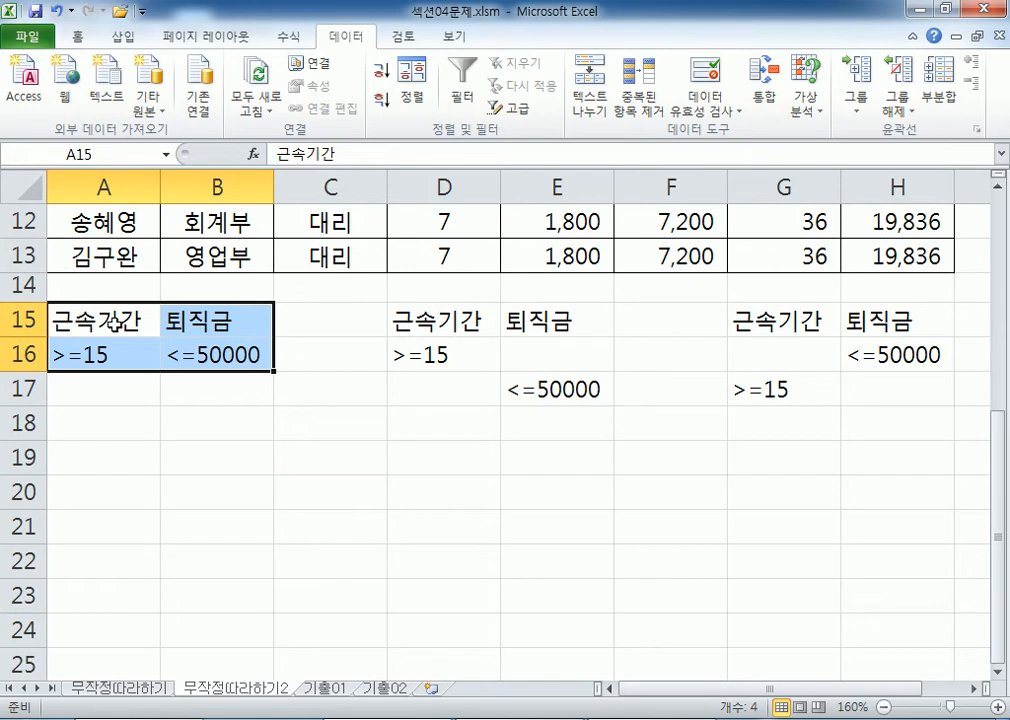
drag(100, 319, 182, 352)
ctrl+scroll(185, 322, down, 2)
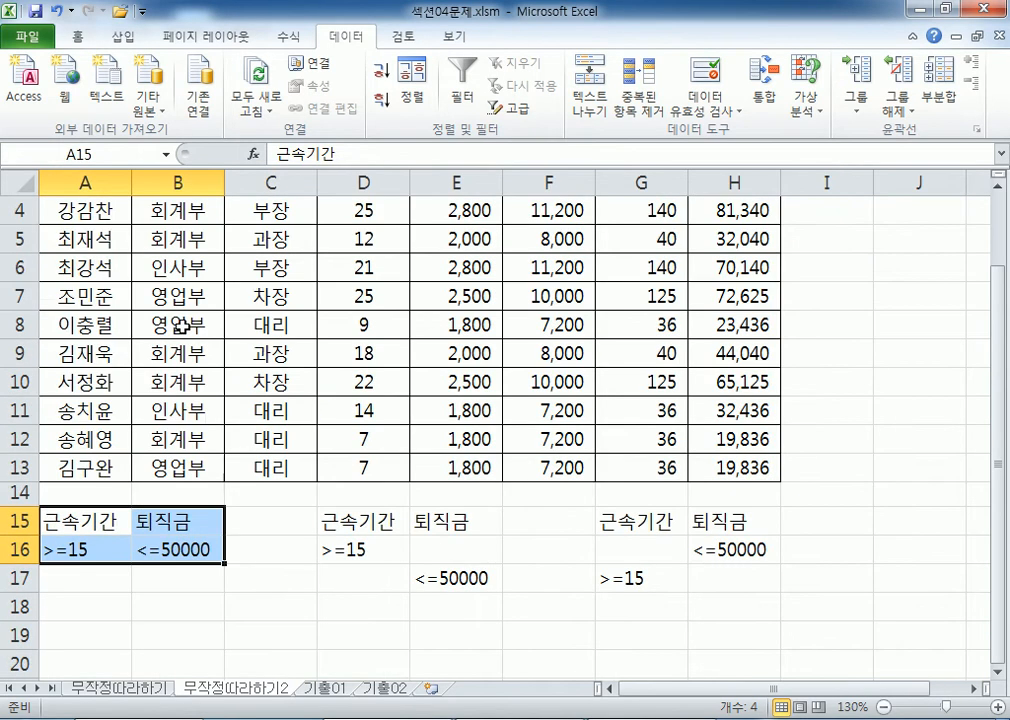
- Examine the full list range A3:H13 alongside the criteria range A15:B16
scroll(202, 260, up, 1)
drag(100, 272, 700, 563)
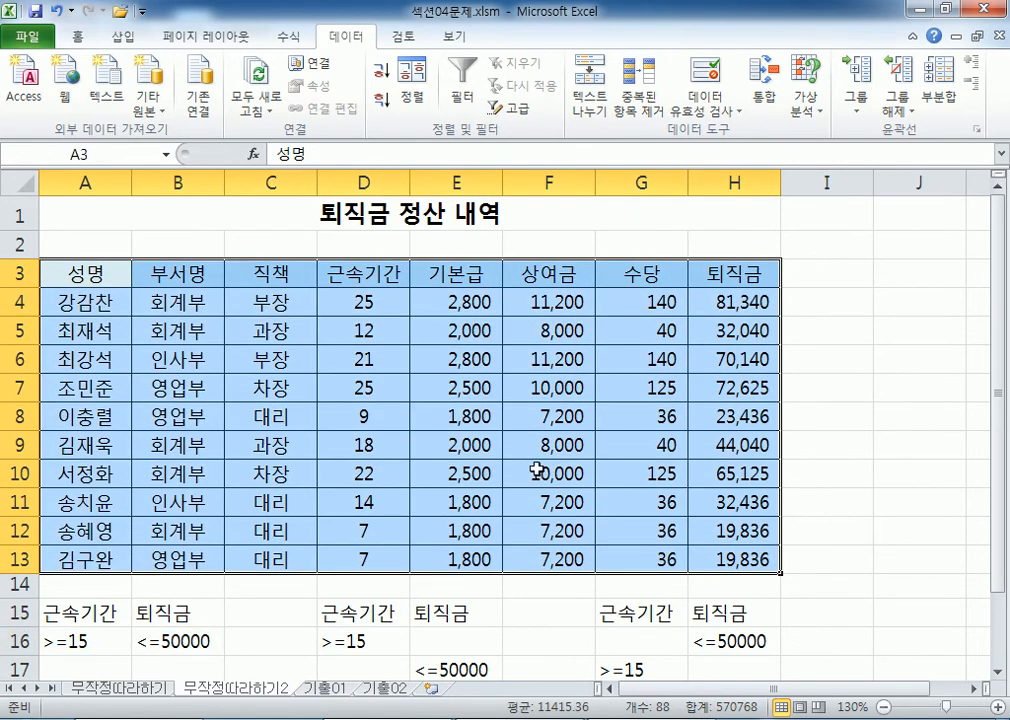
click(497, 448)
scroll(464, 435, down, 1)
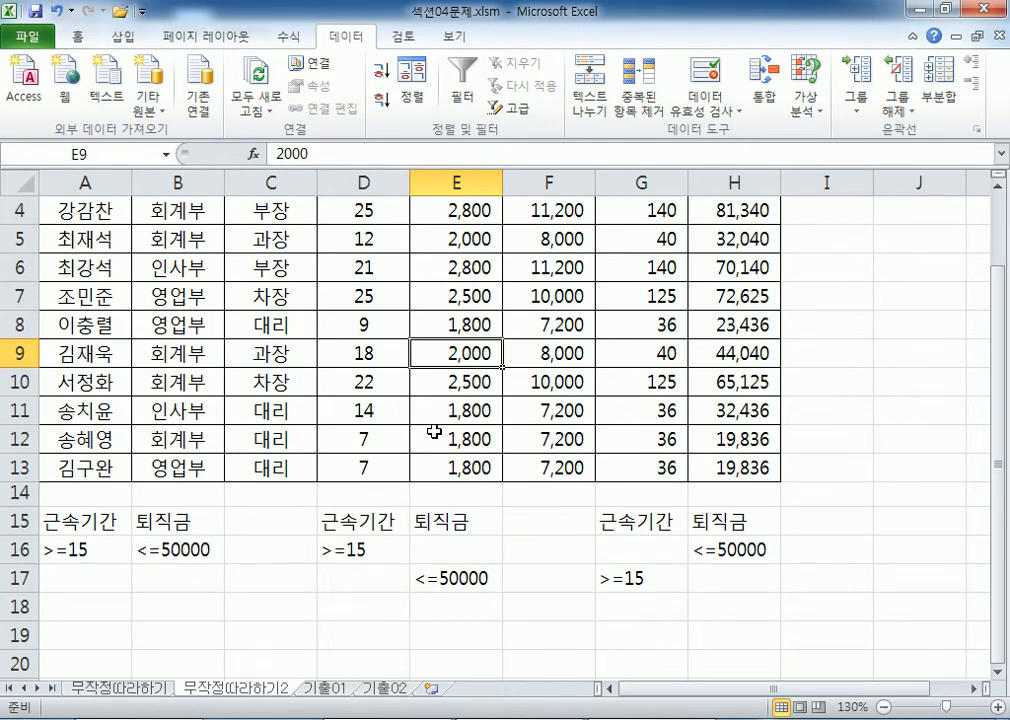
drag(172, 268, 351, 390)
scroll(300, 380, down, 2)
drag(92, 352, 142, 379)
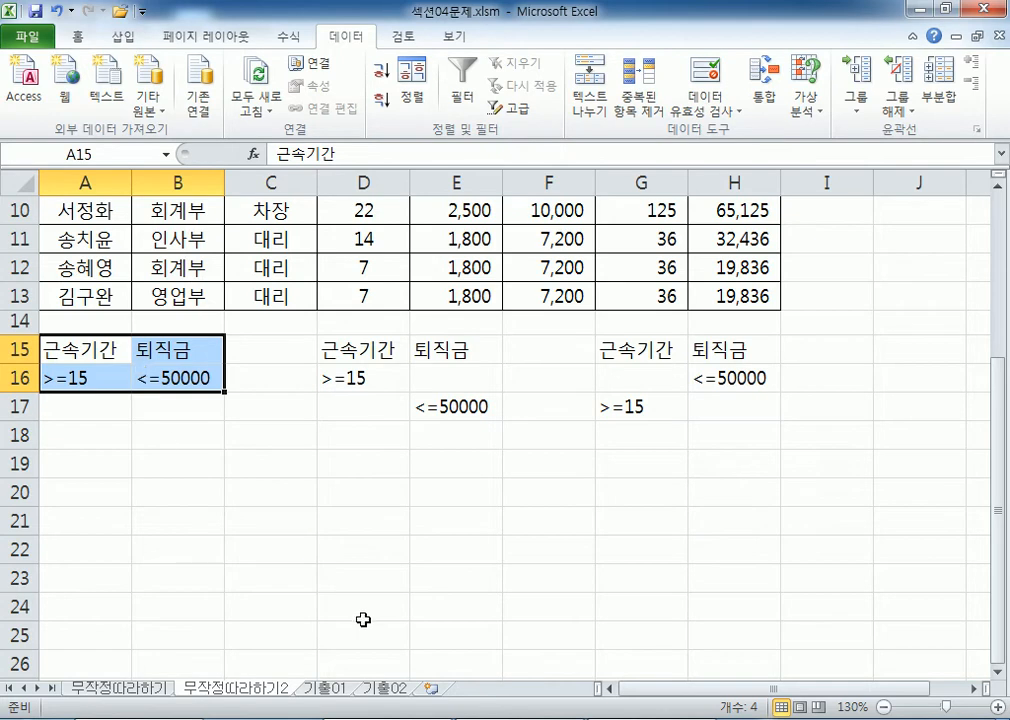
click(336, 689)
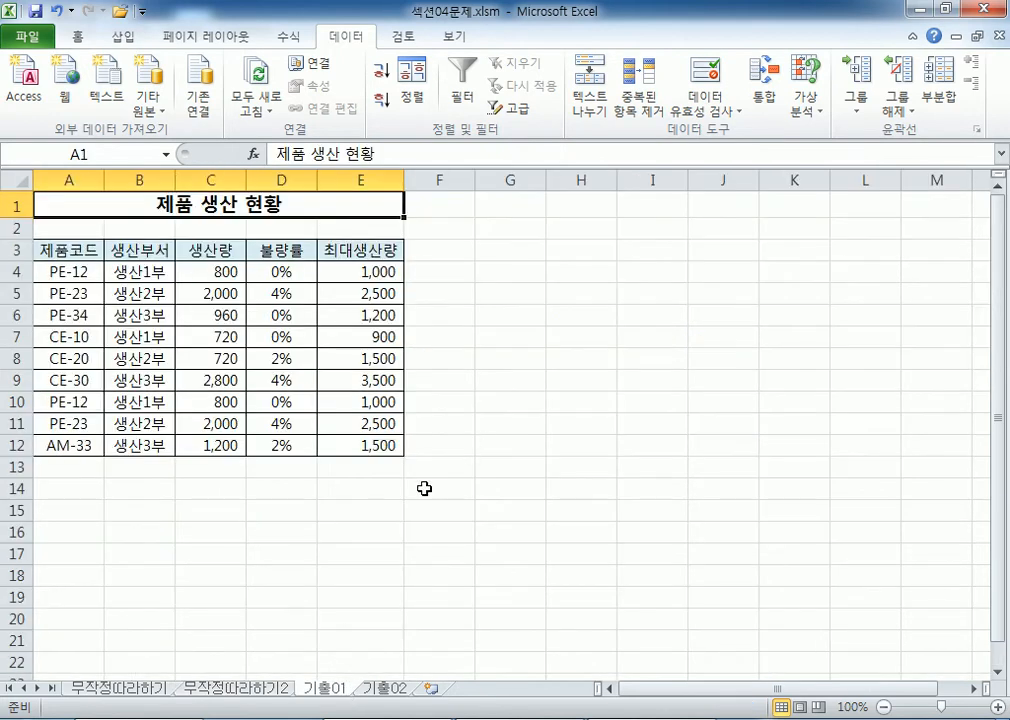
click(212, 688)
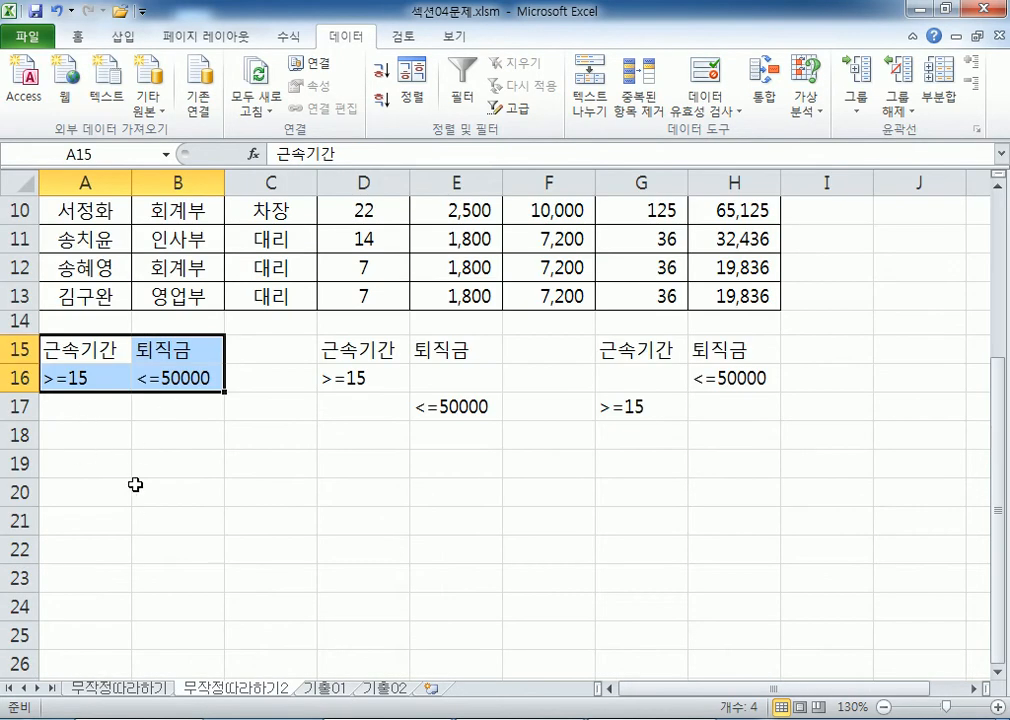
click(80, 494)
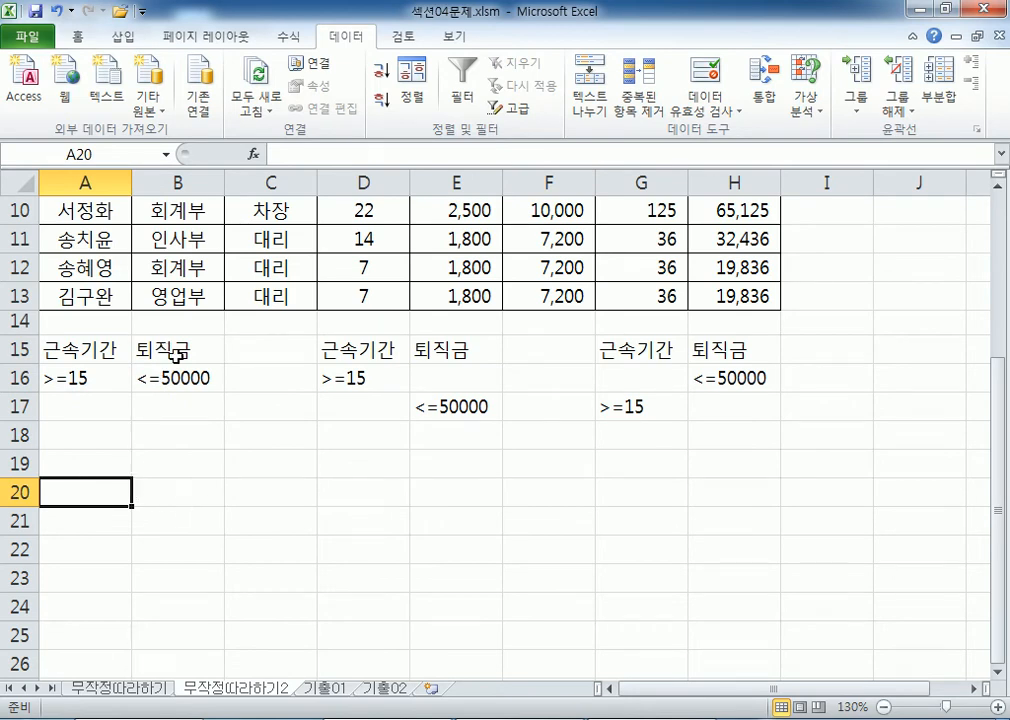
- Examine how blank rows 2 and 14 separate the title, the table A3:H13 and the criteria block A15:B16
scroll(188, 356, up, 1)
scroll(186, 356, up, 2)
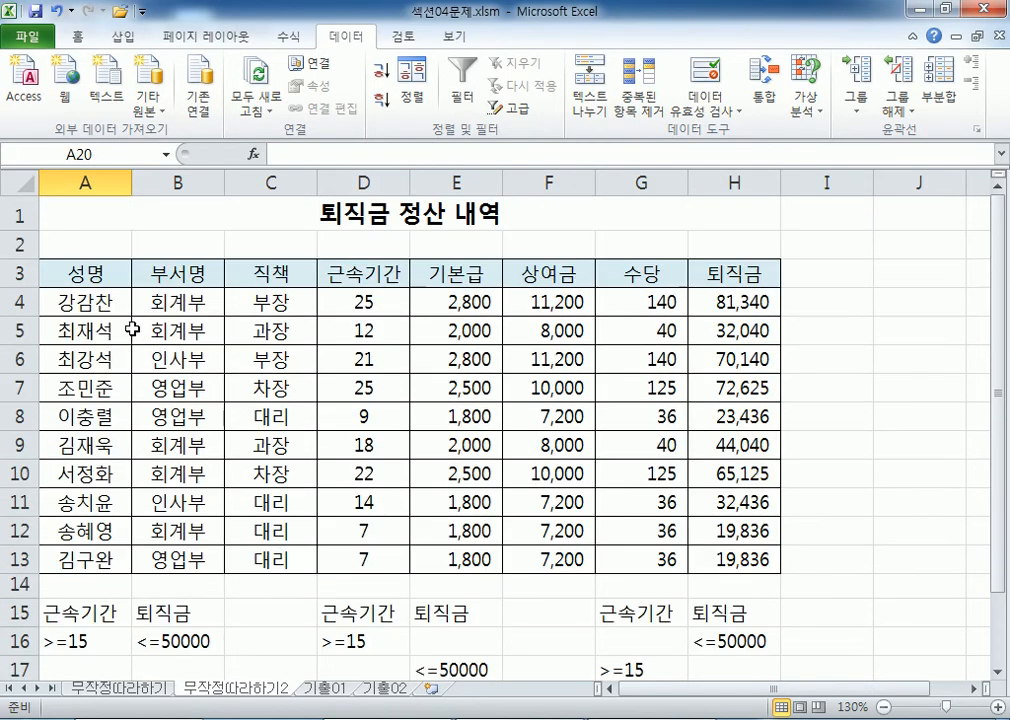
drag(83, 216, 700, 555)
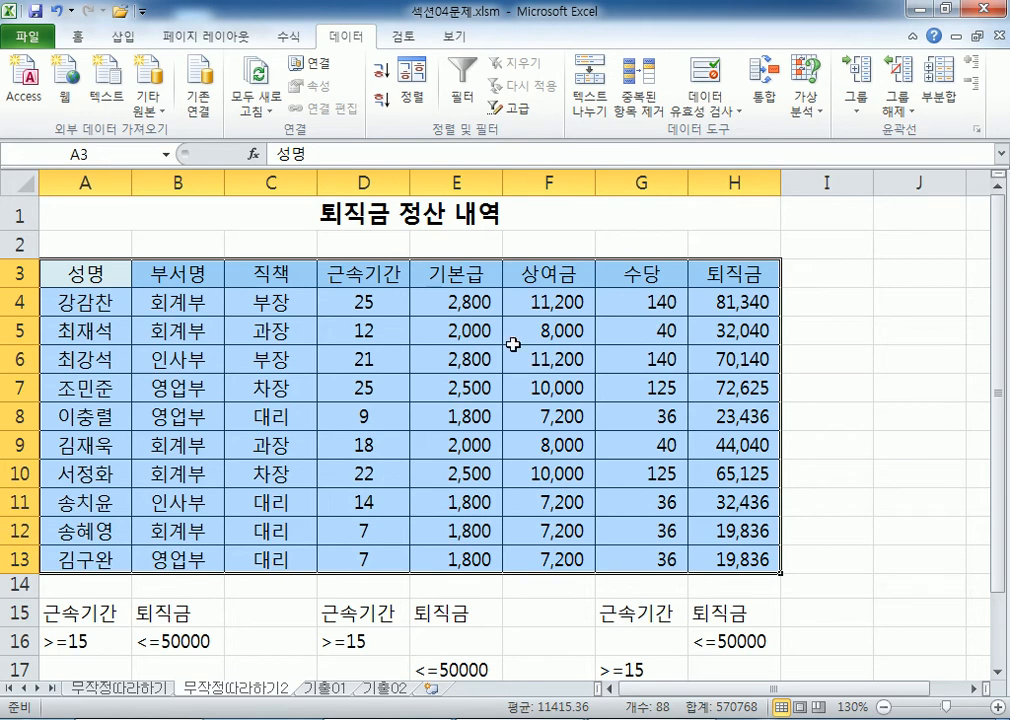
click(293, 355)
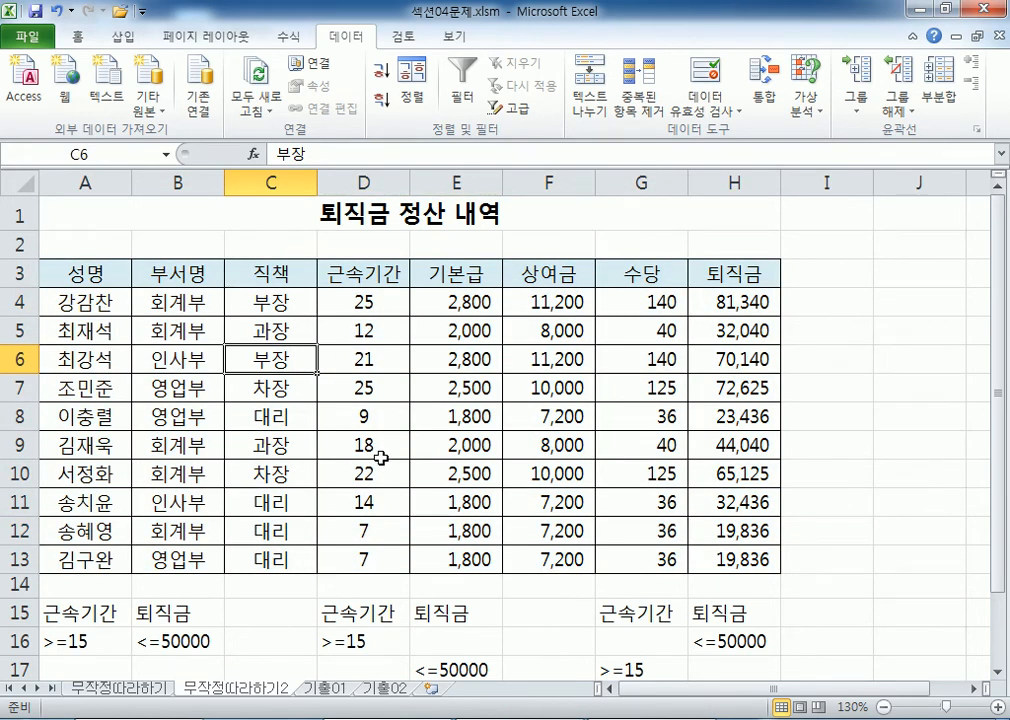
click(76, 218)
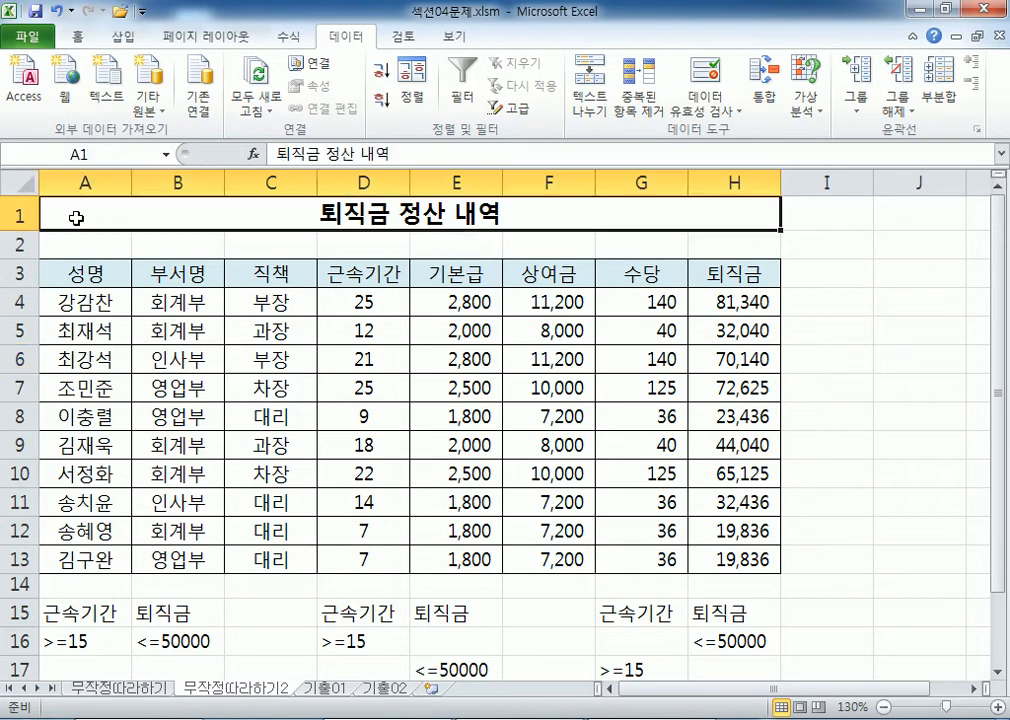
click(5, 246)
drag(50, 272, 700, 560)
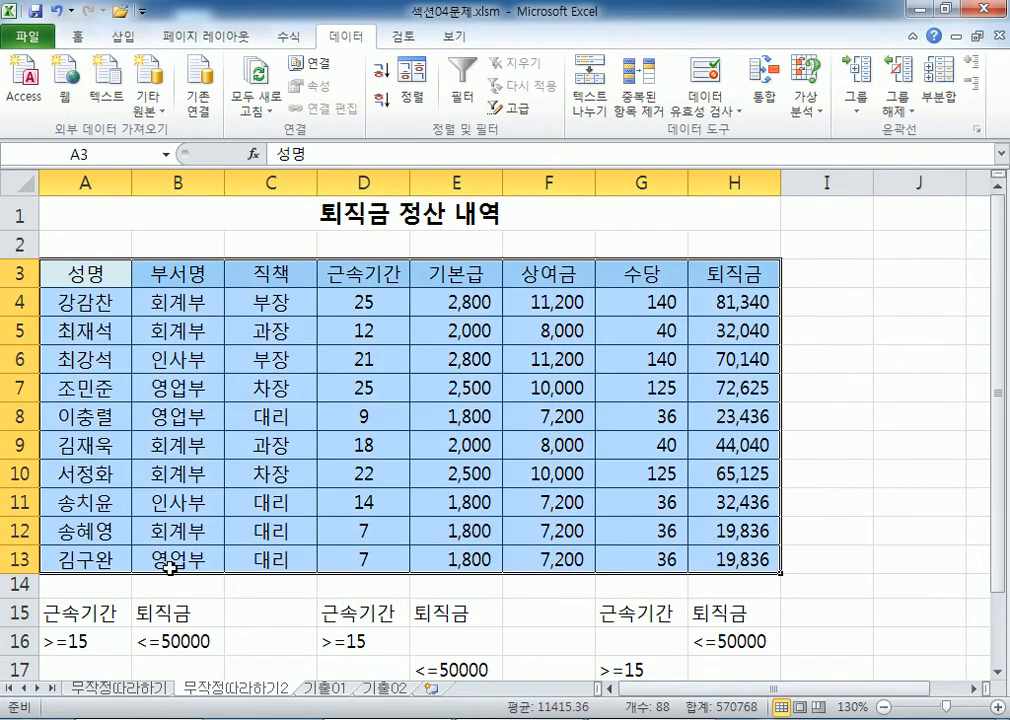
click(22, 582)
drag(62, 612, 148, 640)
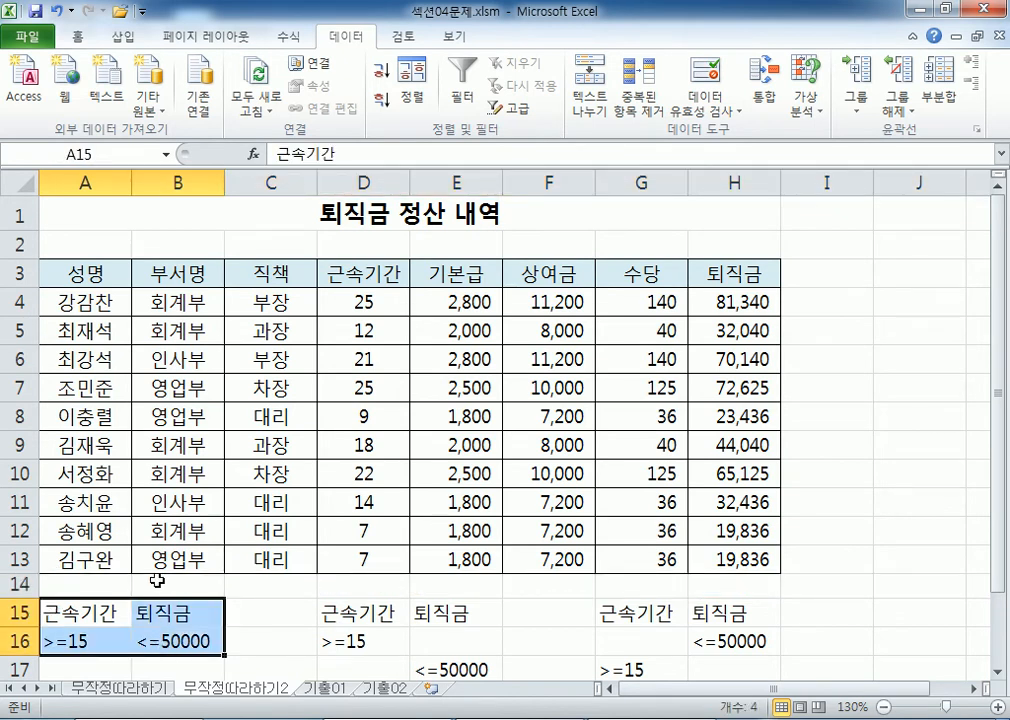
- Delete blank row 2 between the title and the table headers, and undo the deletion
click(176, 417)
right_click(20, 245)
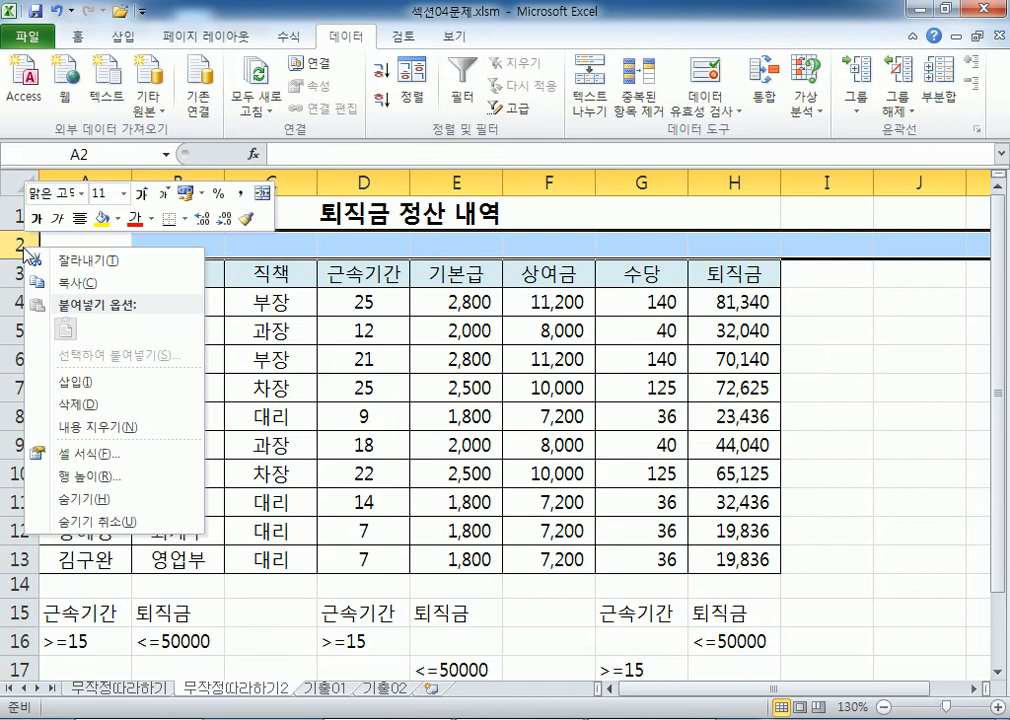
click(78, 404)
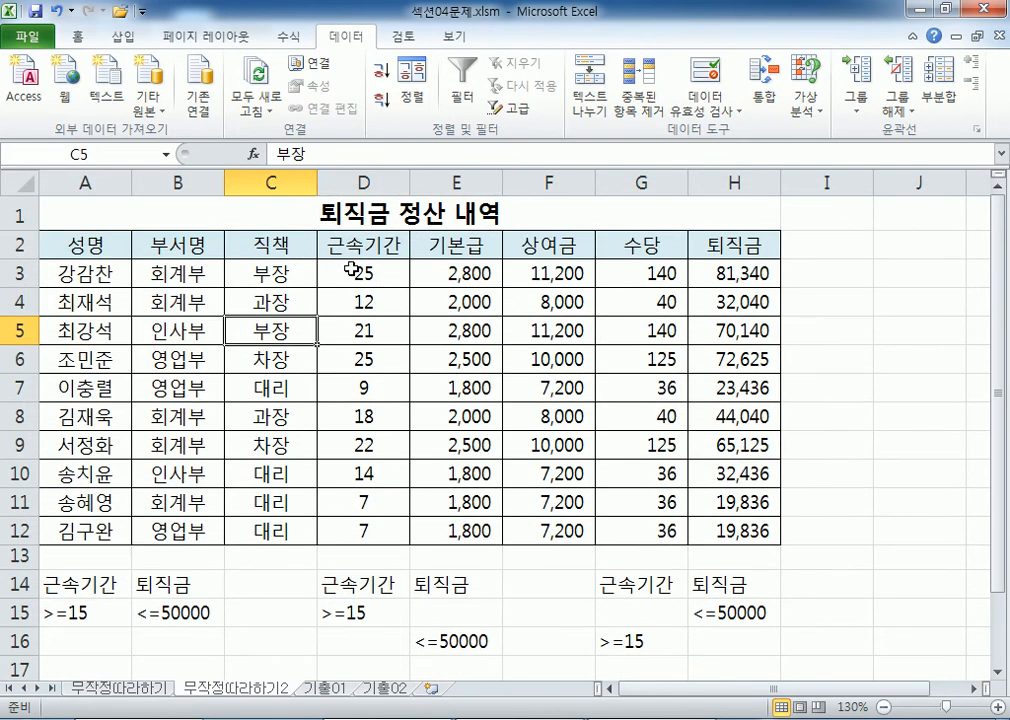
key(ctrl+z)
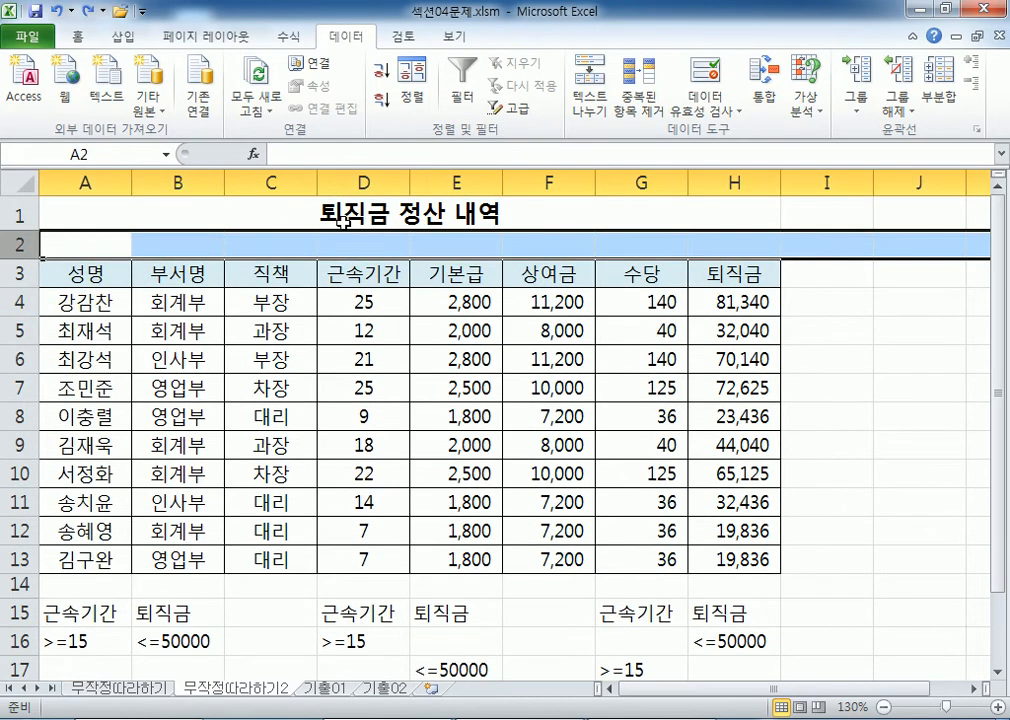
- Inspect the Advanced Filter settings with the whole table A3:H13 selected, and dismiss them without filtering
click(338, 211)
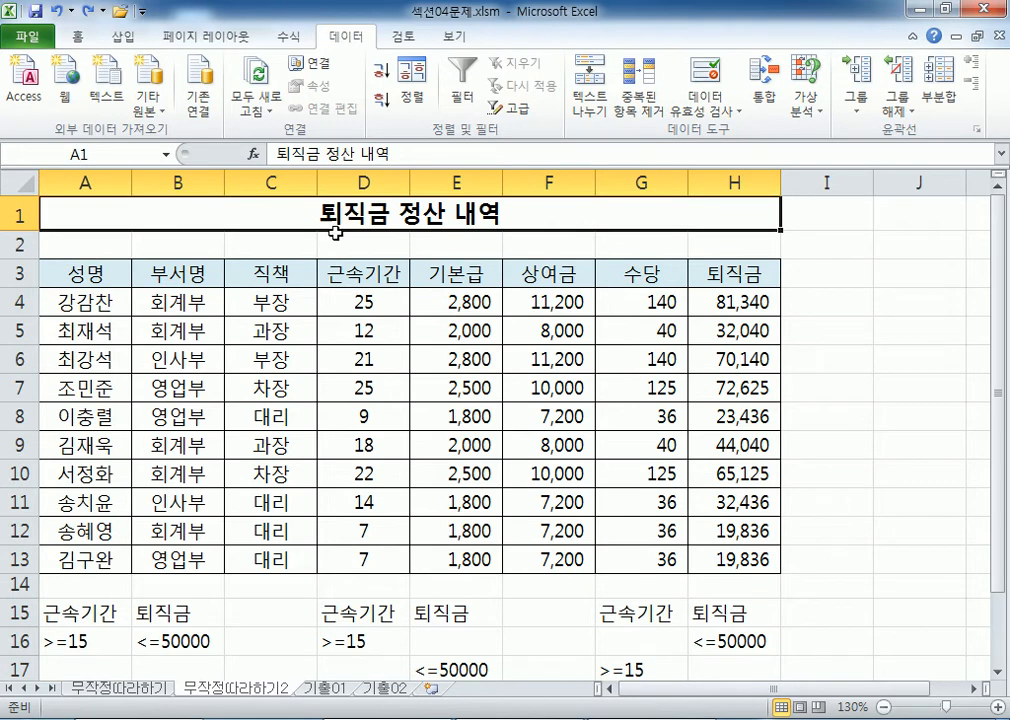
drag(72, 273, 710, 547)
drag(110, 275, 714, 561)
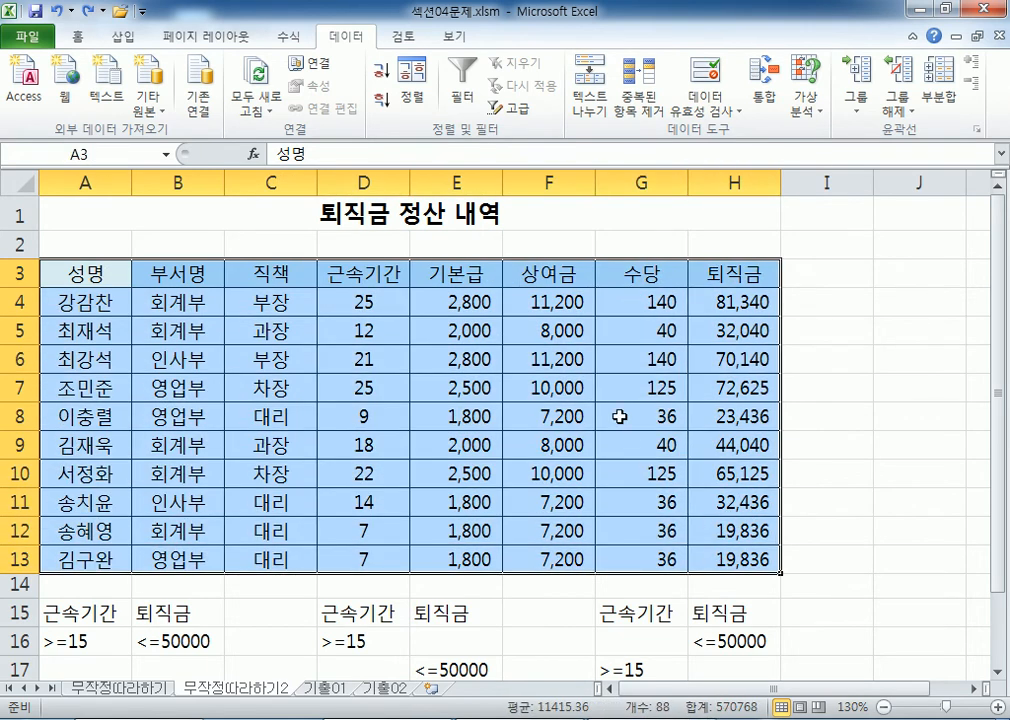
click(525, 117)
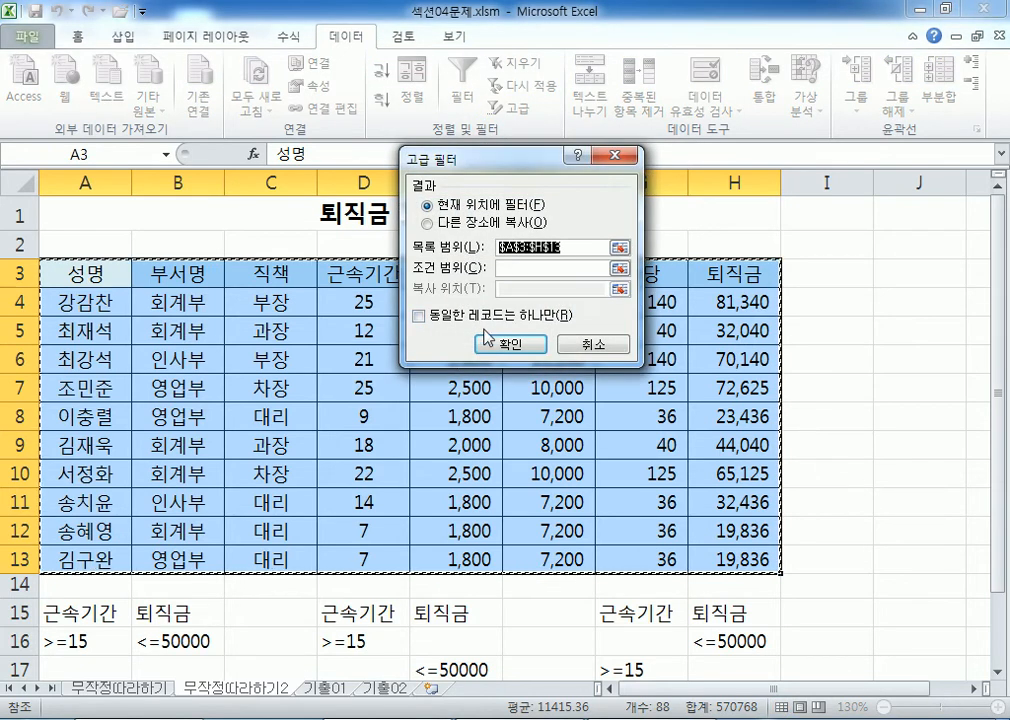
click(590, 342)
drag(84, 276, 697, 553)
click(904, 312)
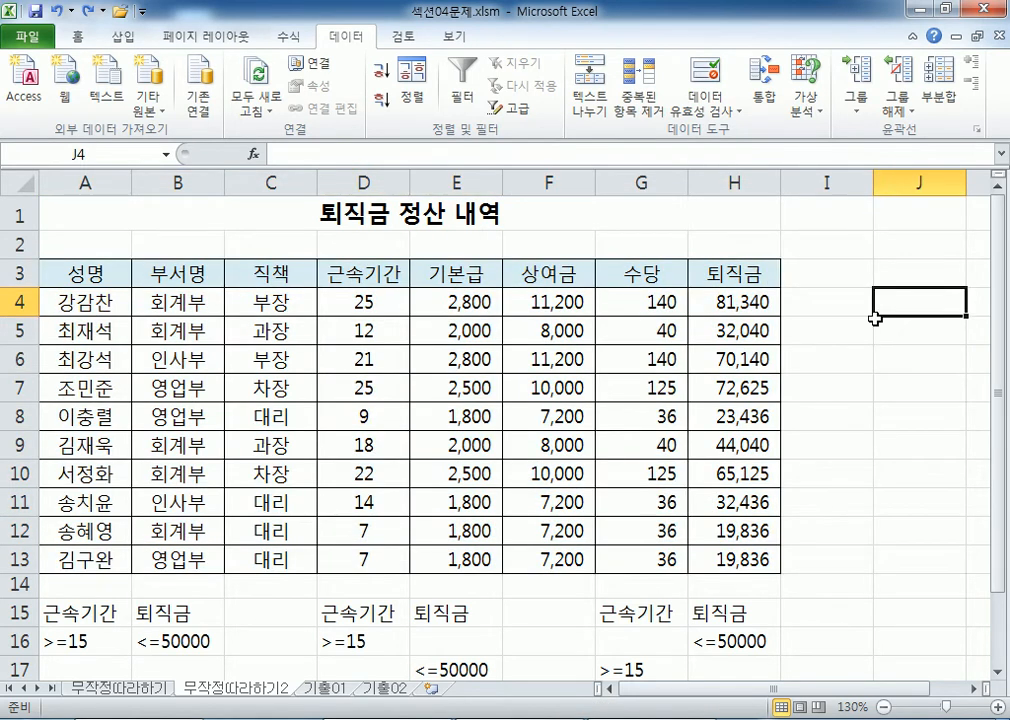
- Try an Advanced Filter from cell B5 with list range A3:H13 and criteria range A15:B16, copying the results to A20
click(376, 298)
drag(367, 330, 451, 413)
click(388, 333)
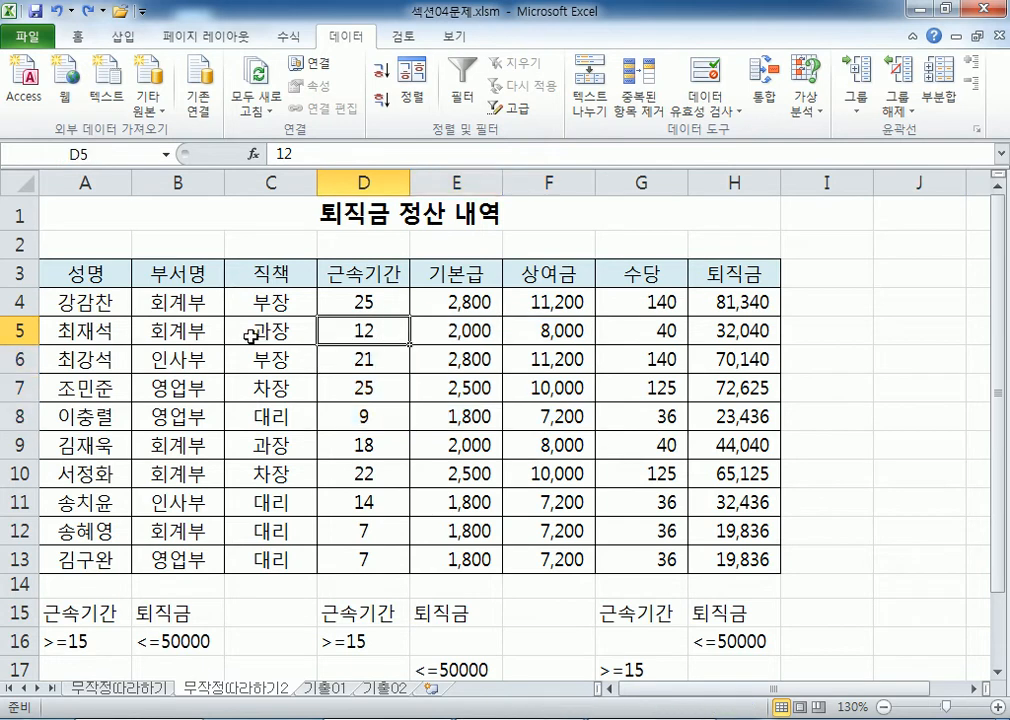
click(180, 331)
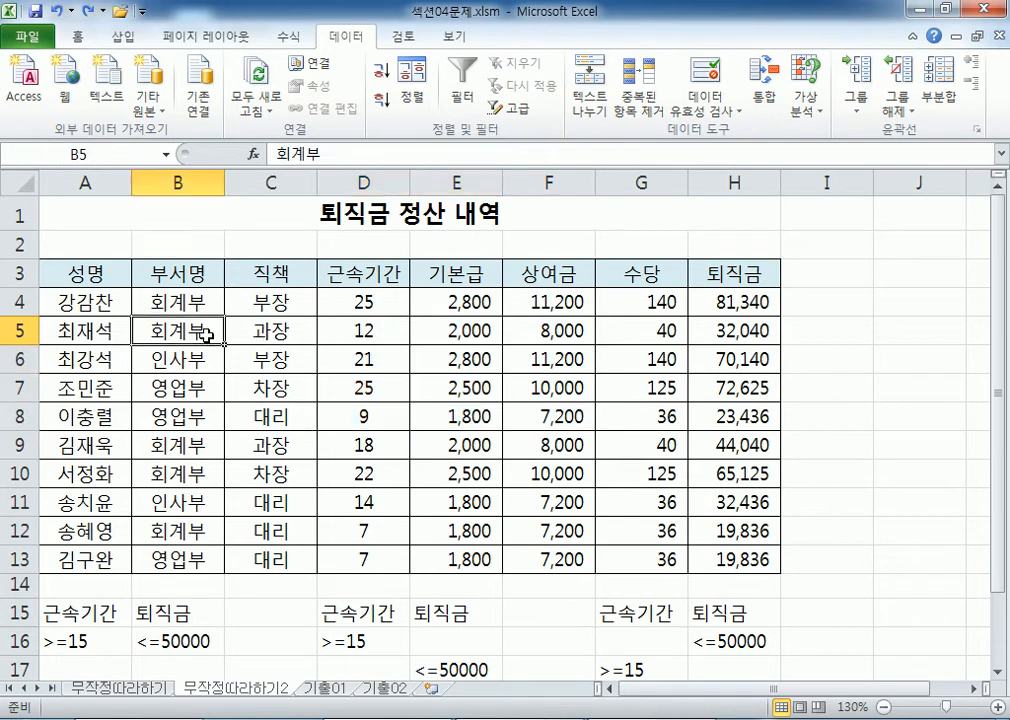
click(505, 109)
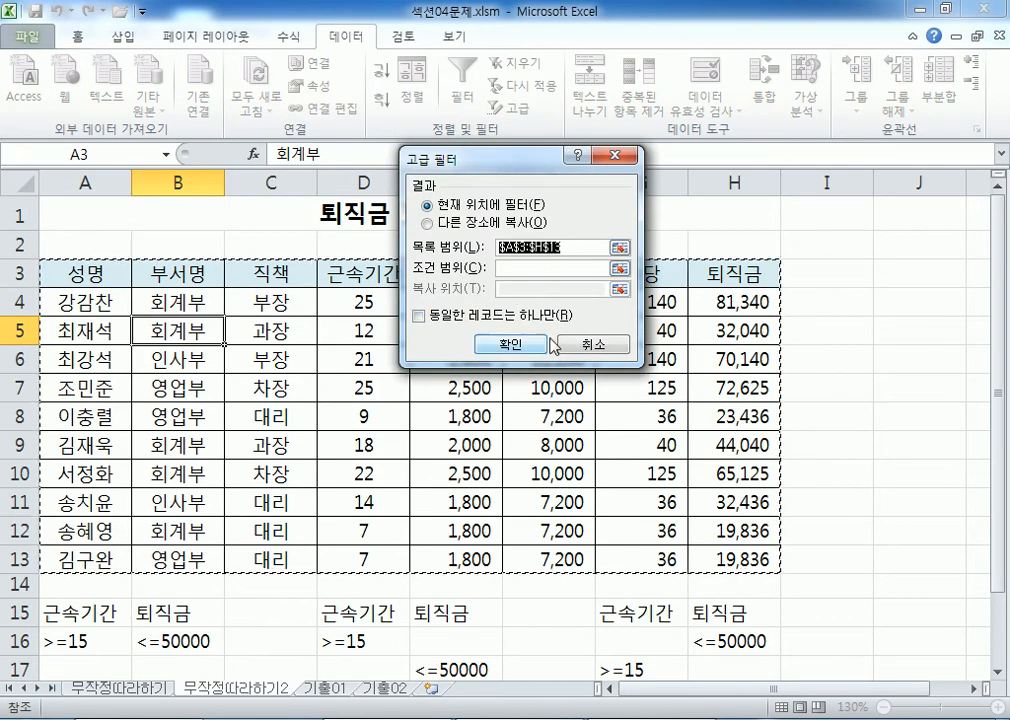
drag(510, 158, 605, 144)
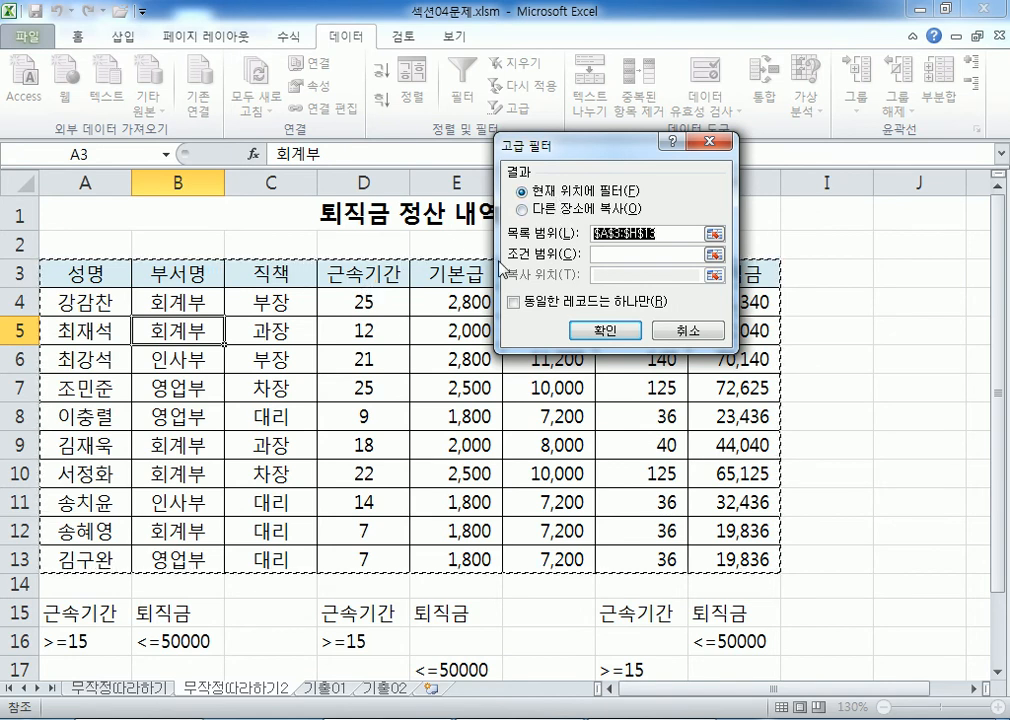
click(575, 213)
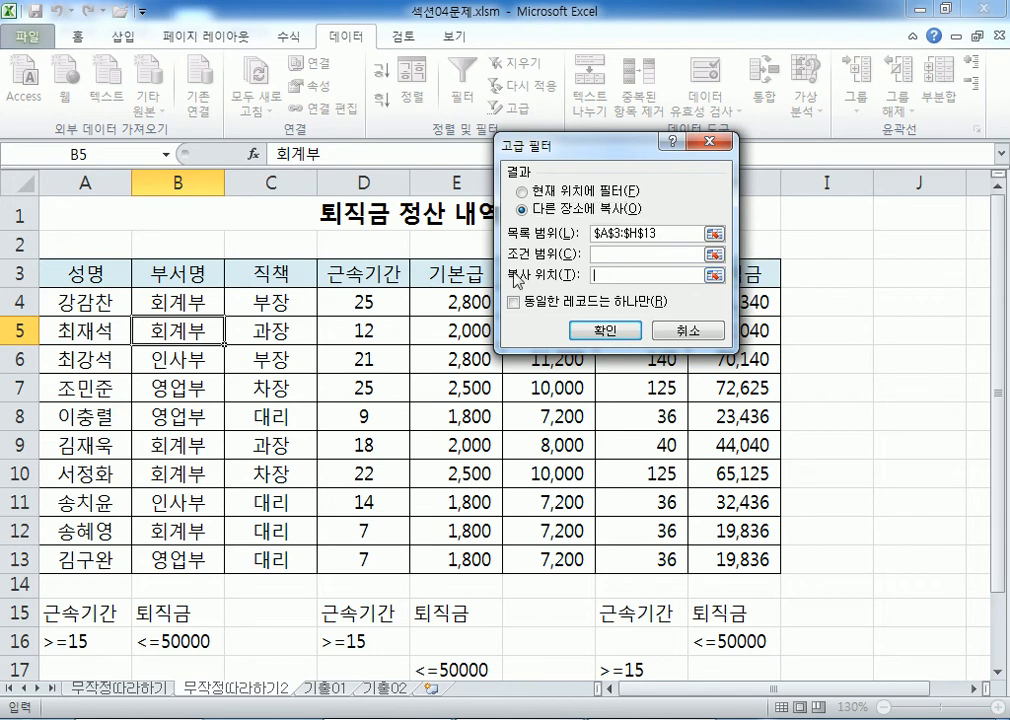
scroll(260, 260, down, 4)
click(50, 400)
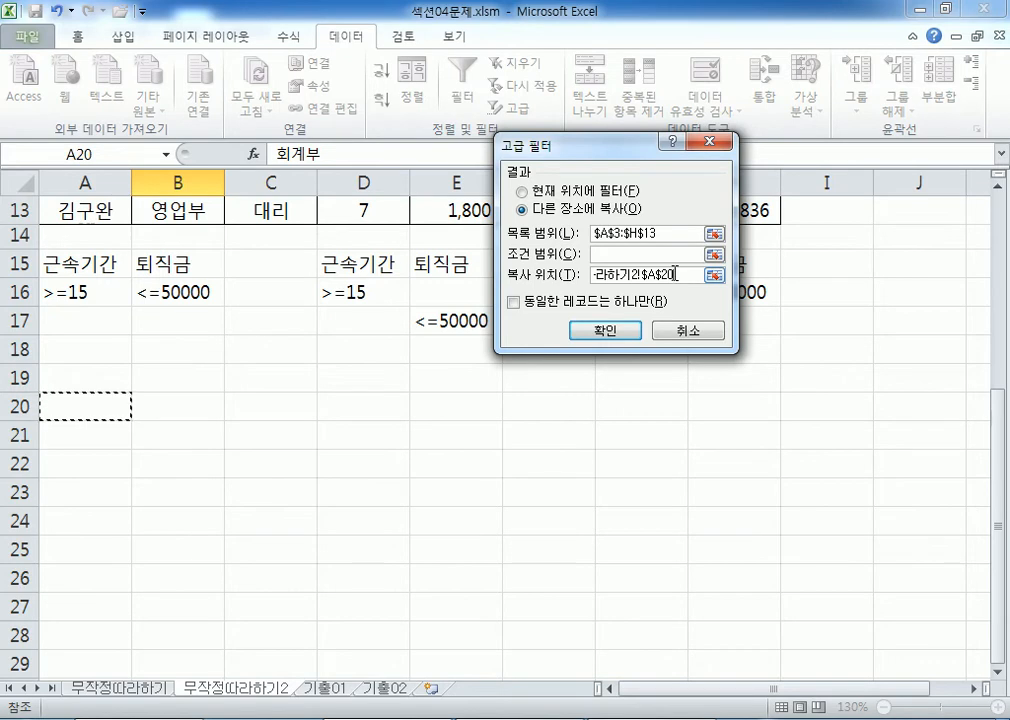
click(612, 258)
drag(60, 265, 174, 292)
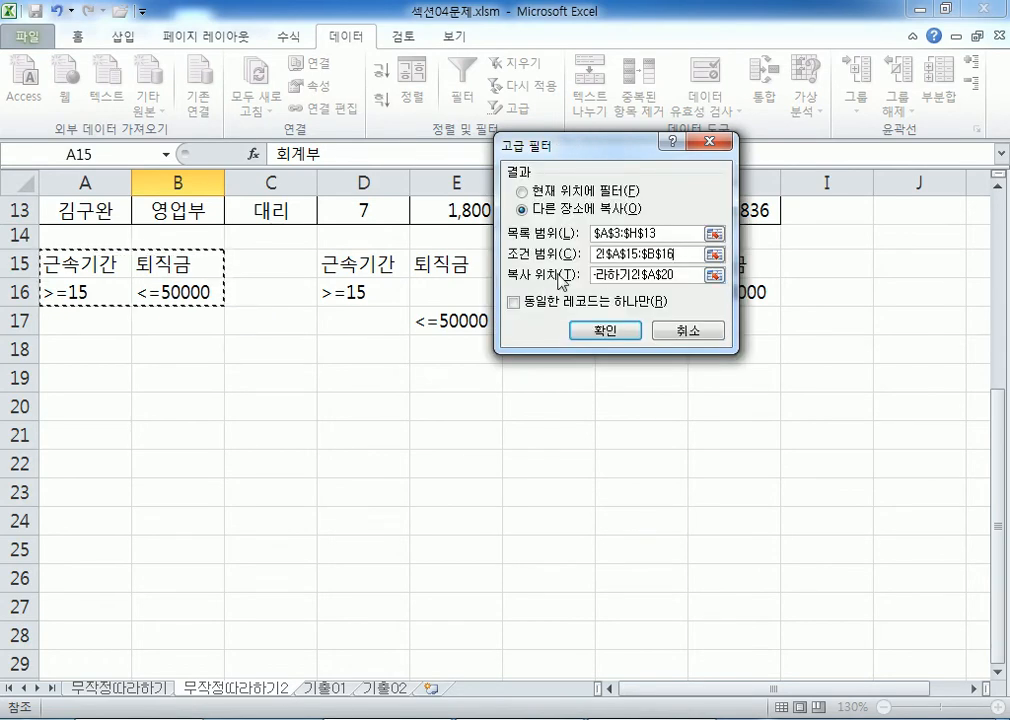
key(Return)
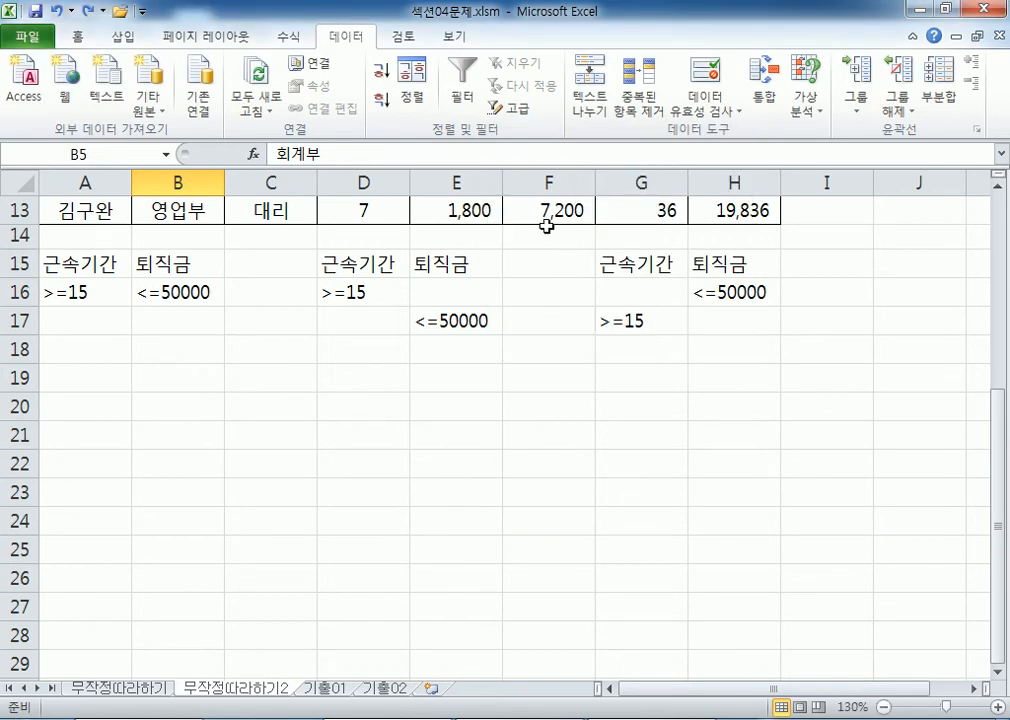
scroll(234, 397, up, 3)
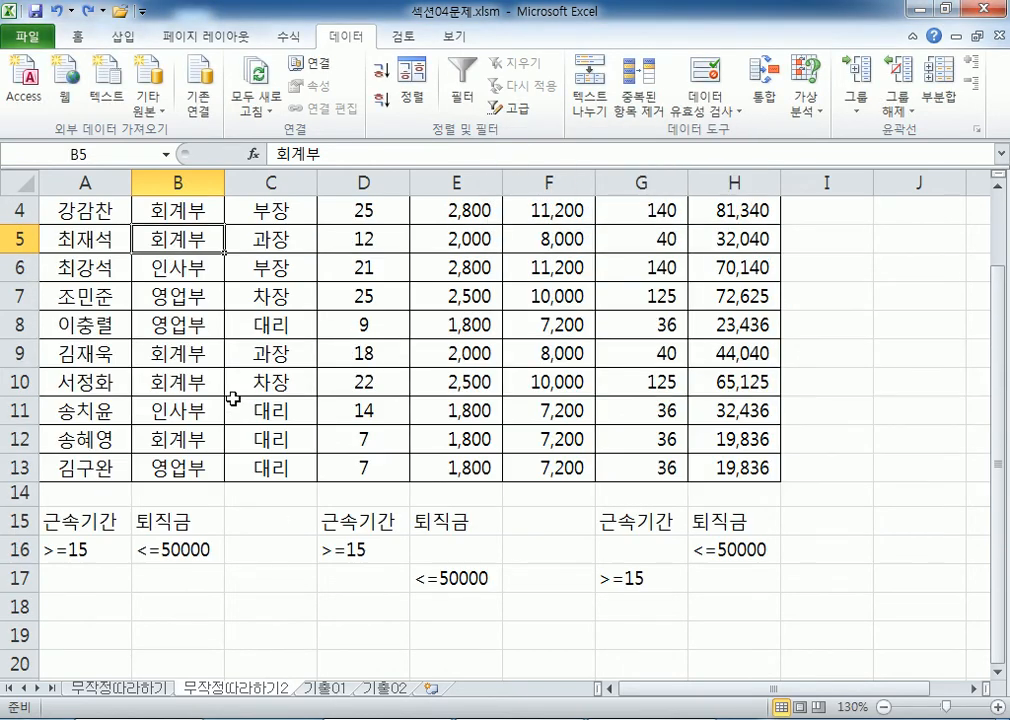
drag(61, 525, 207, 523)
click(172, 276)
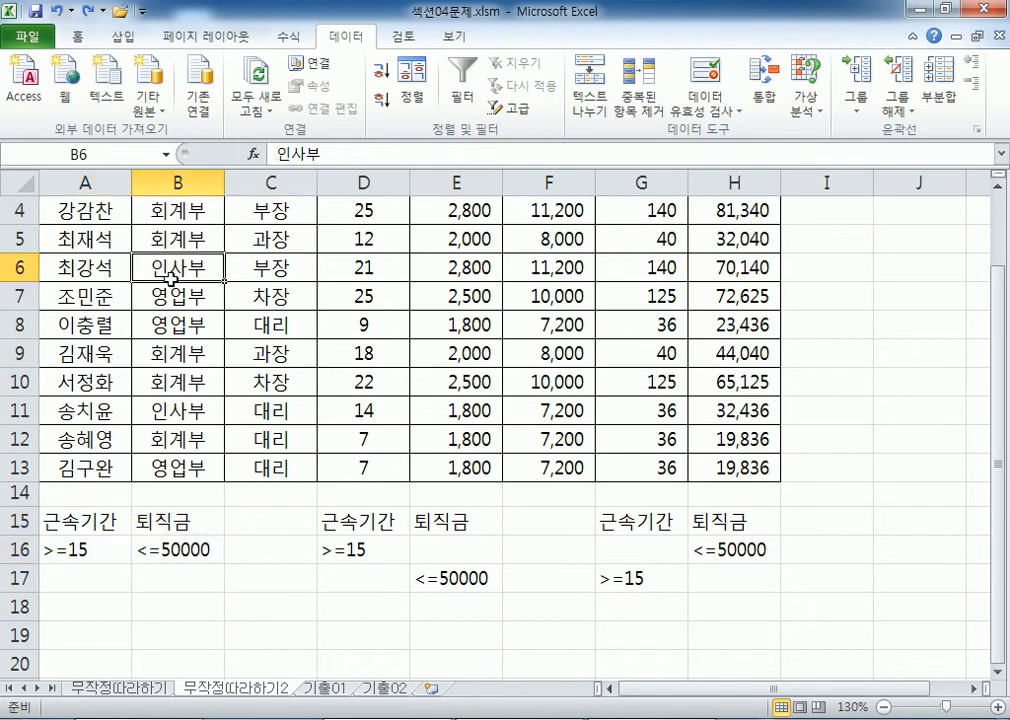
scroll(372, 628, down, 3)
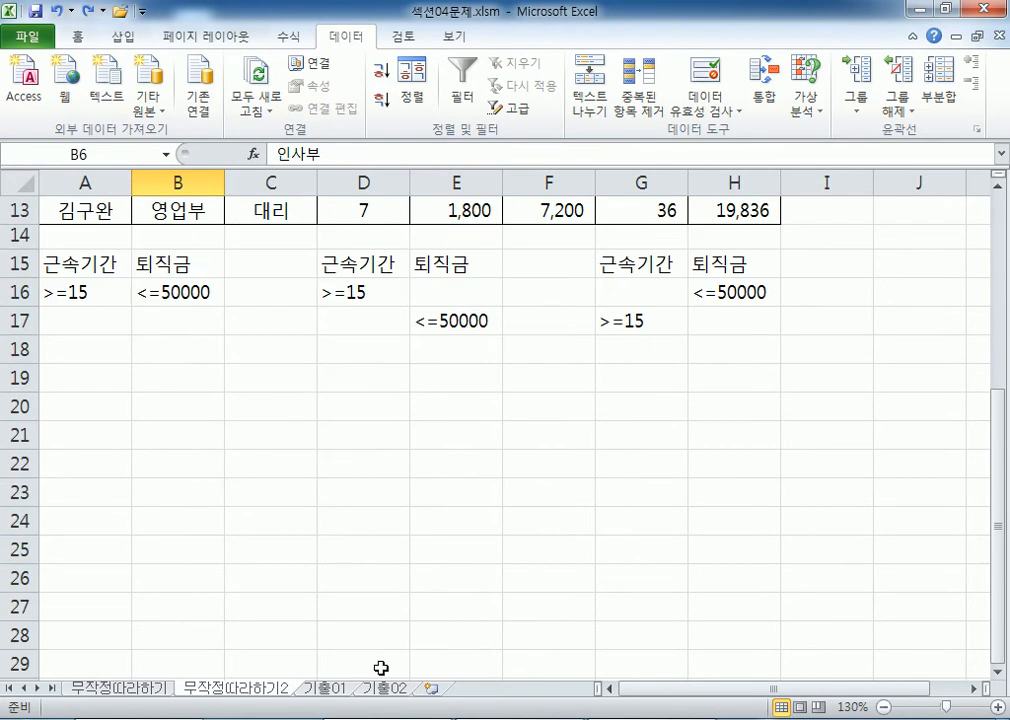
- Inspect the Advanced Filter settings from empty cell G3 on the 기출01 sheet, dismiss them, and return to the 무작정따라하기2 sheet
click(333, 694)
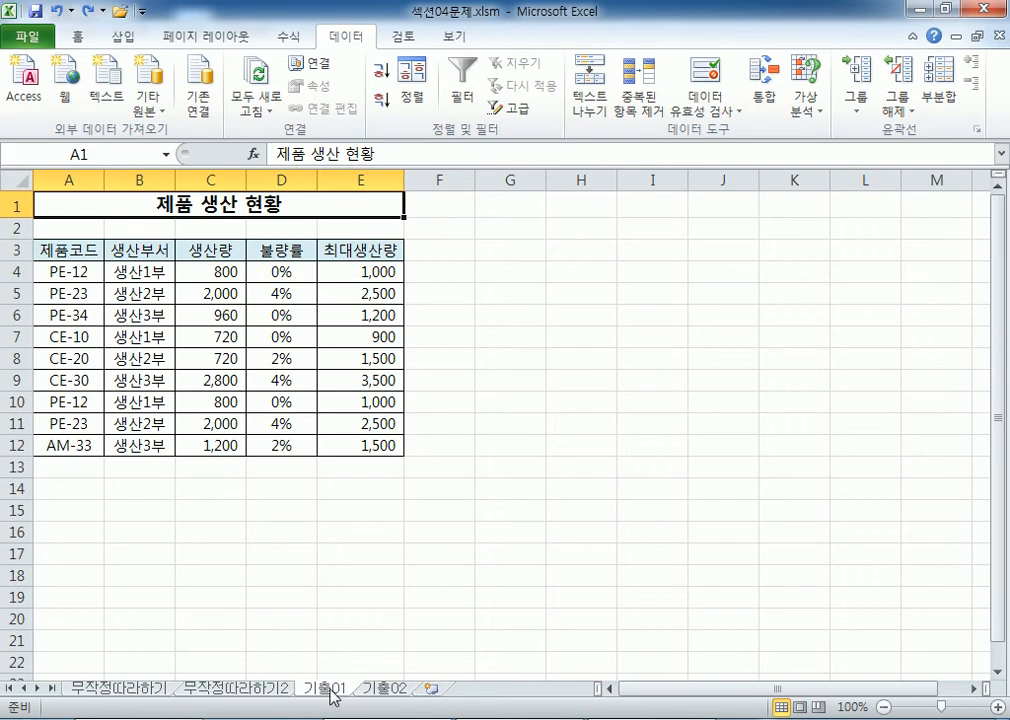
click(525, 254)
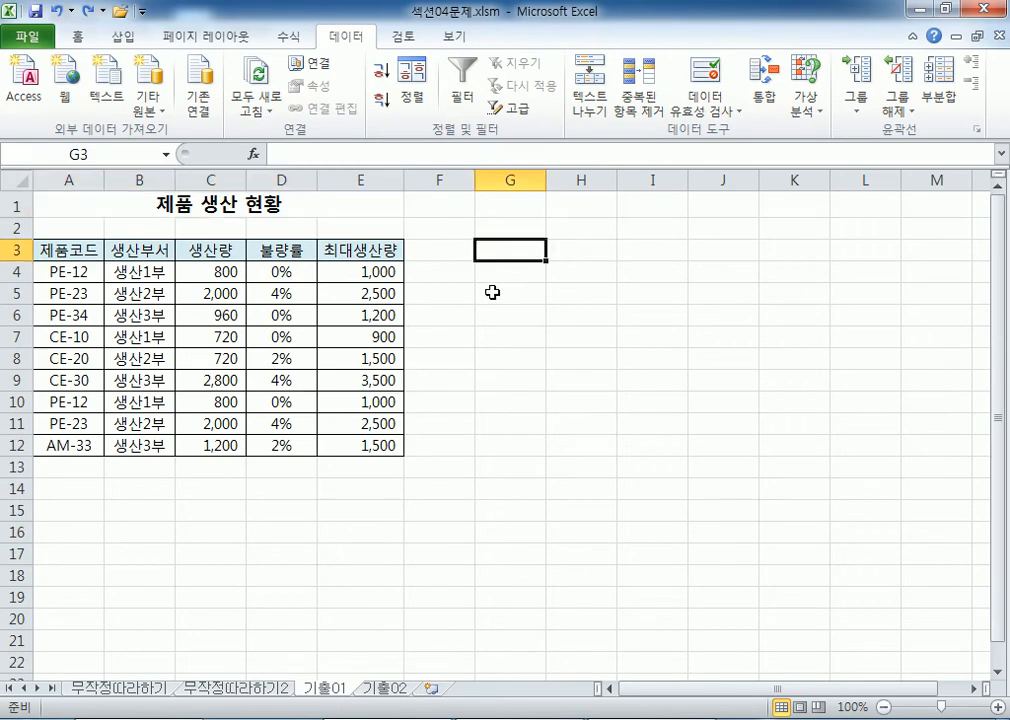
click(514, 108)
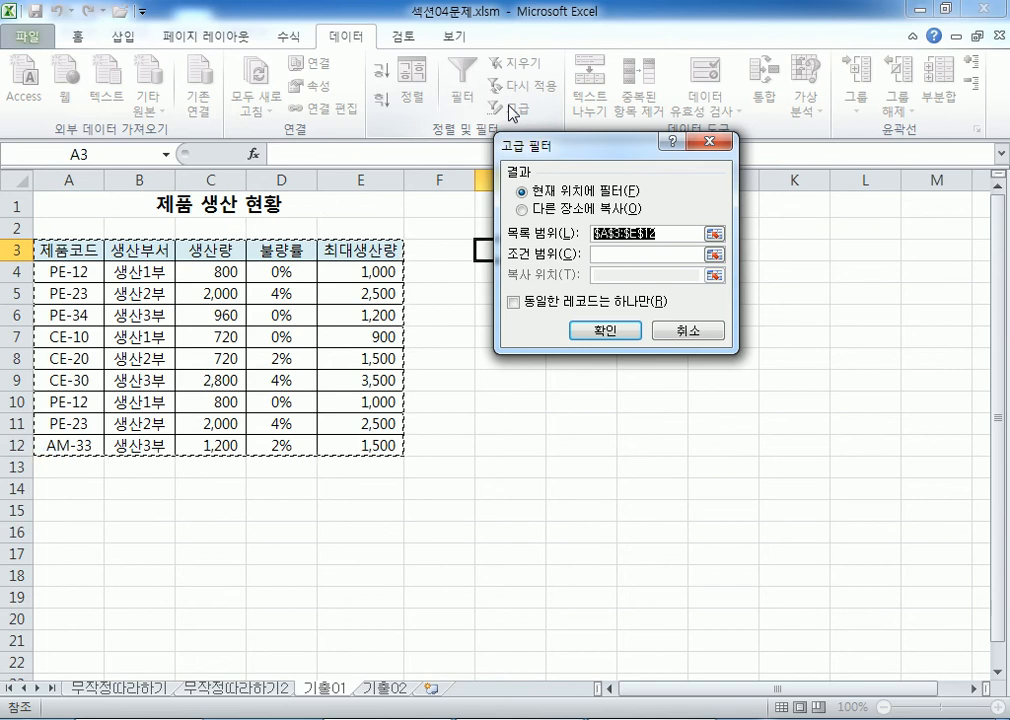
key(Escape)
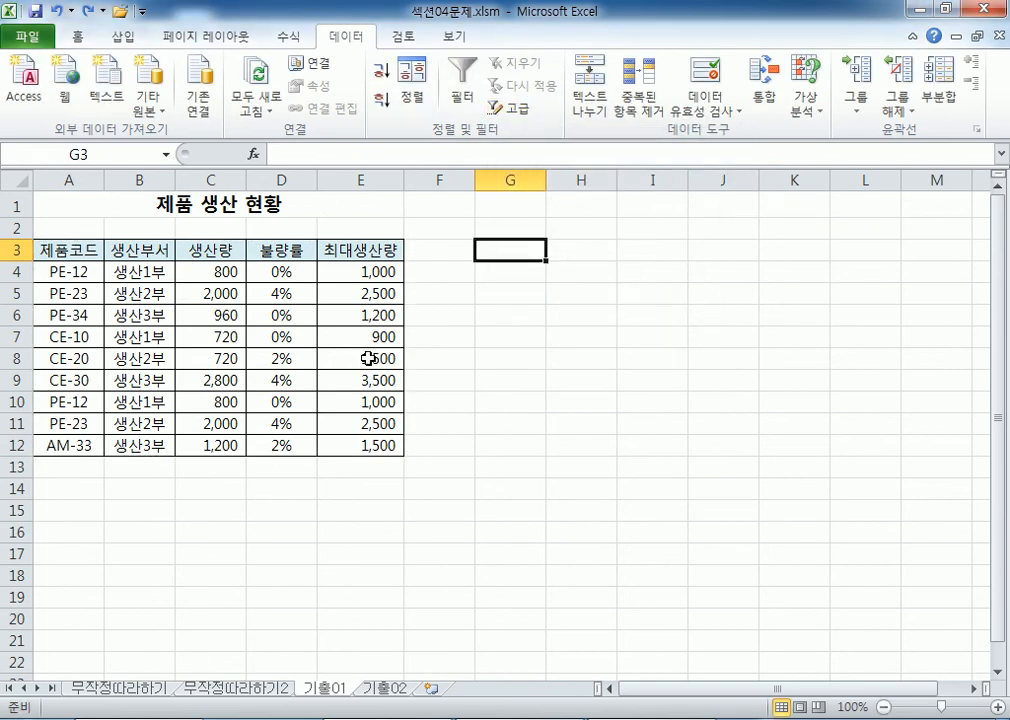
click(256, 690)
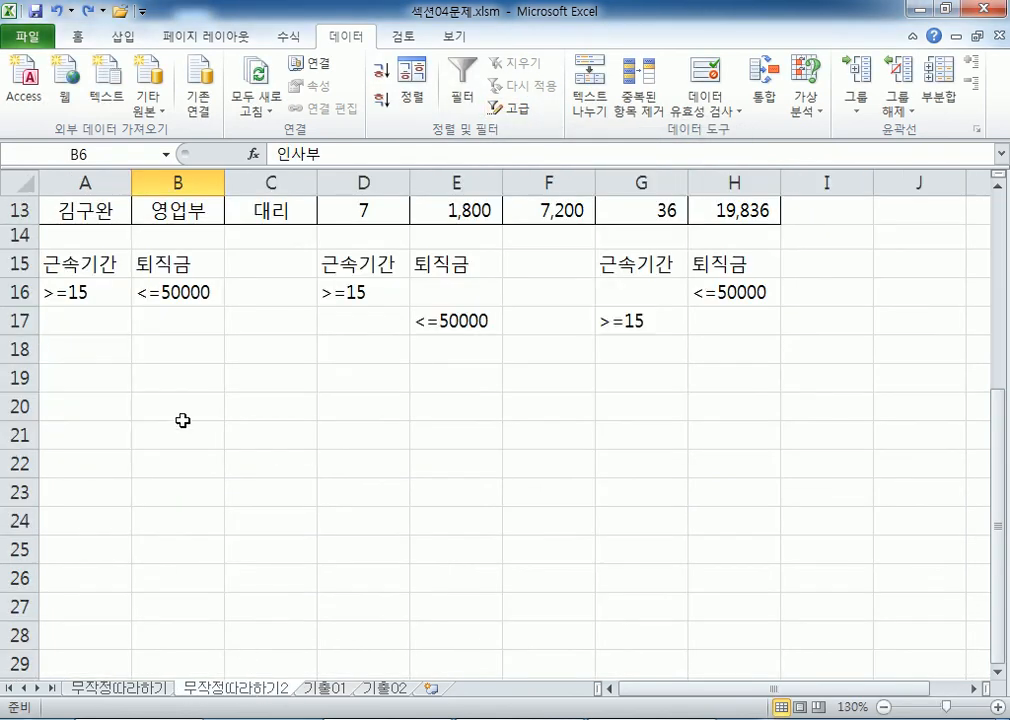
- Examine the source table A3:H13, the criteria blocks in rows 15 to 17 and the empty output area around A20
scroll(209, 468, up, 2)
drag(72, 433, 135, 470)
drag(140, 262, 228, 322)
scroll(252, 345, down, 2)
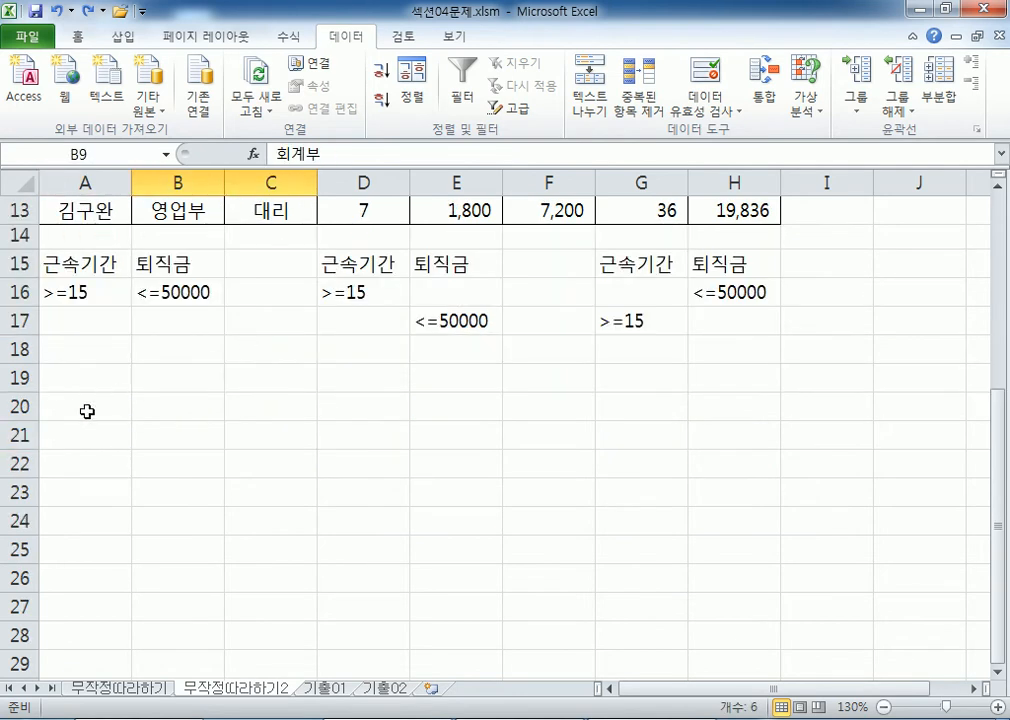
click(90, 406)
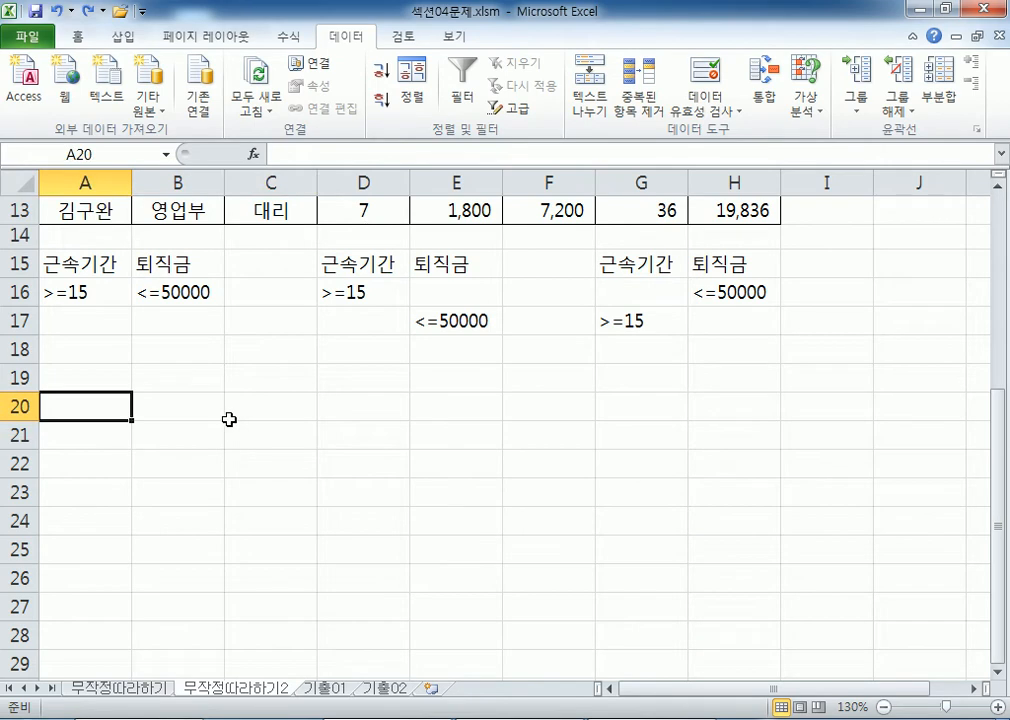
click(334, 408)
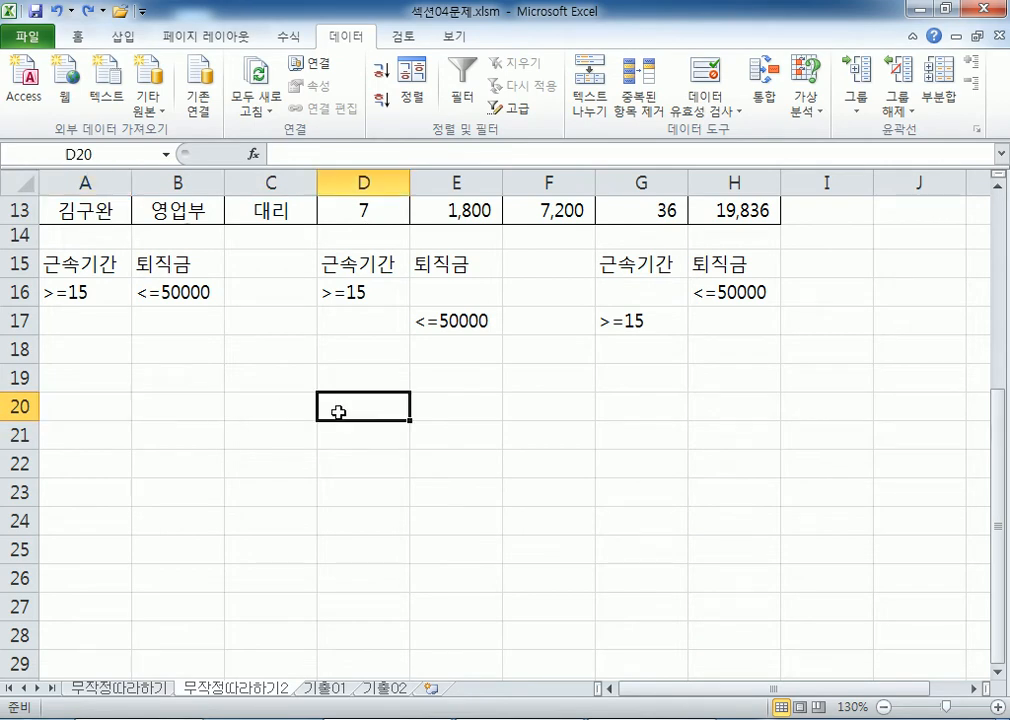
click(322, 374)
scroll(288, 425, up, 4)
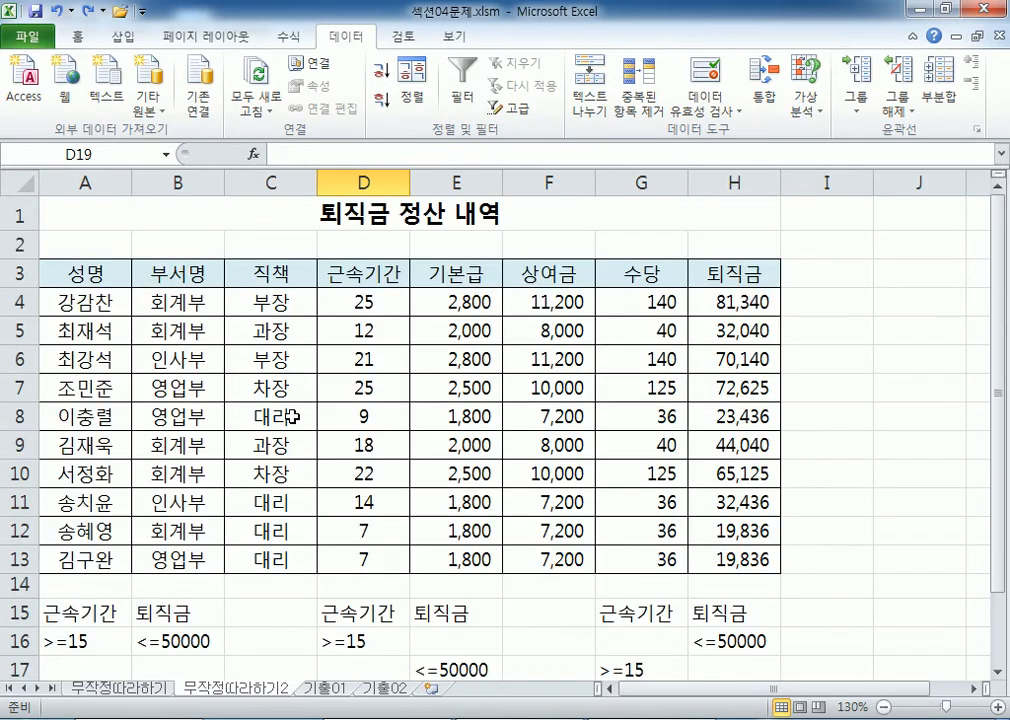
drag(100, 273, 721, 557)
click(431, 366)
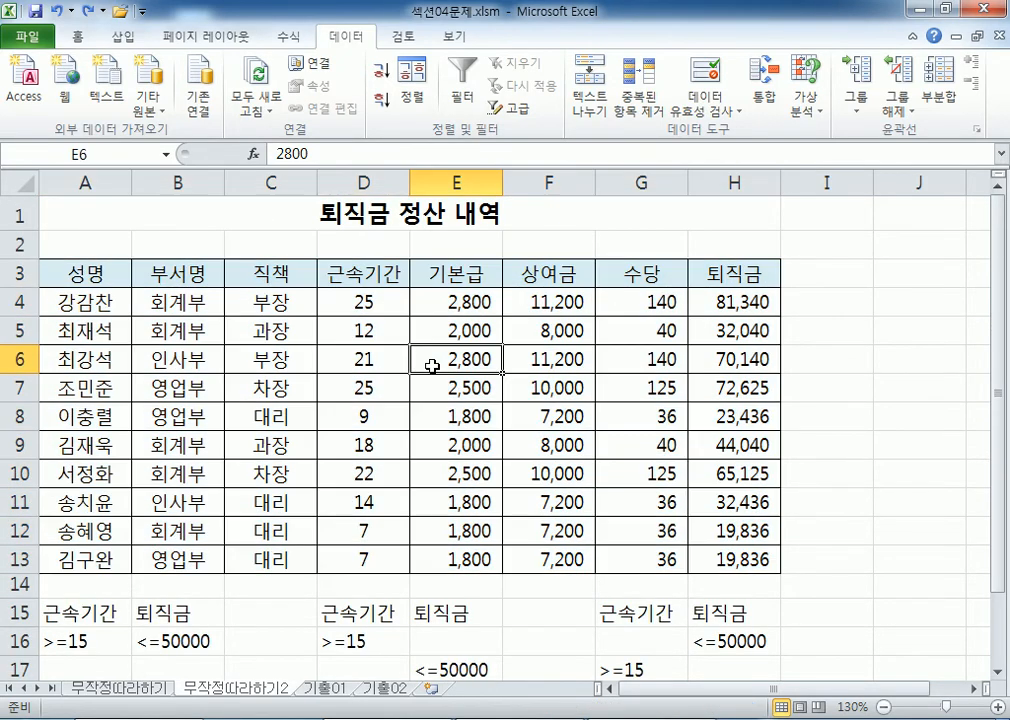
scroll(431, 366, down, 1)
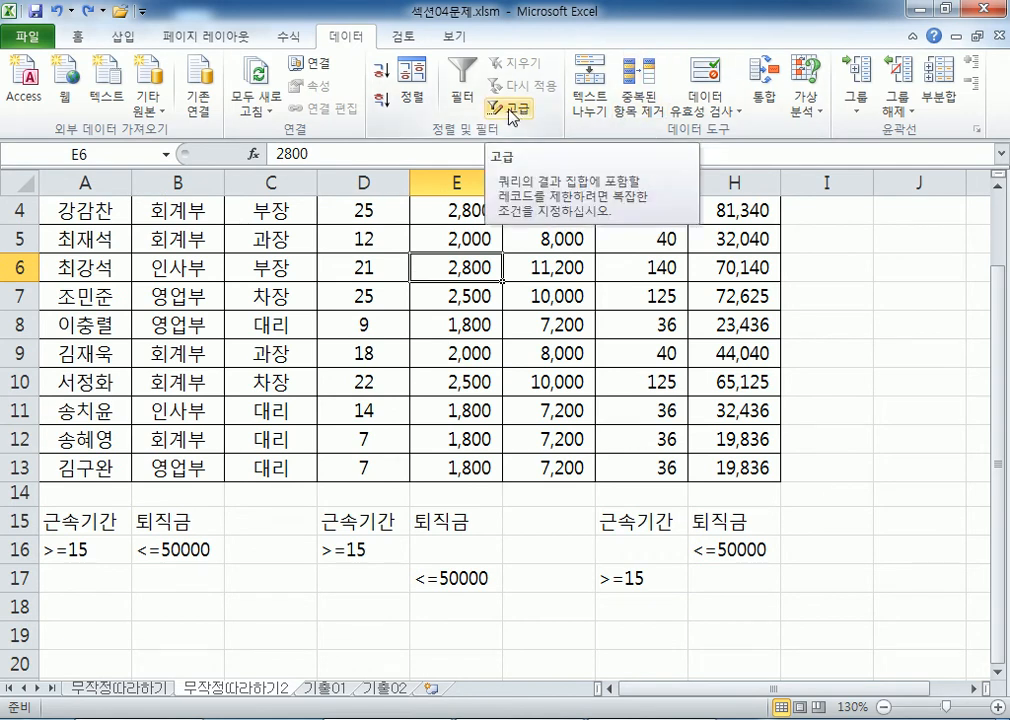
scroll(99, 285, up, 1)
- Run an Advanced Filter on A3:H13 with criteria range A15:B16, copying the results to another location starting at A20
drag(99, 285, 712, 552)
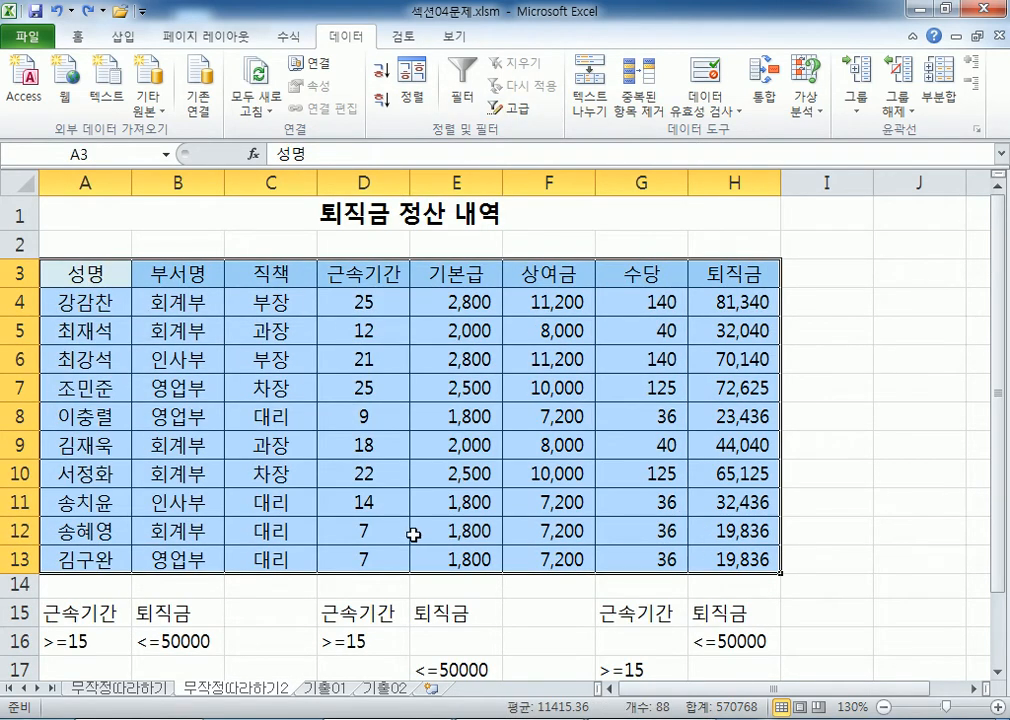
click(511, 113)
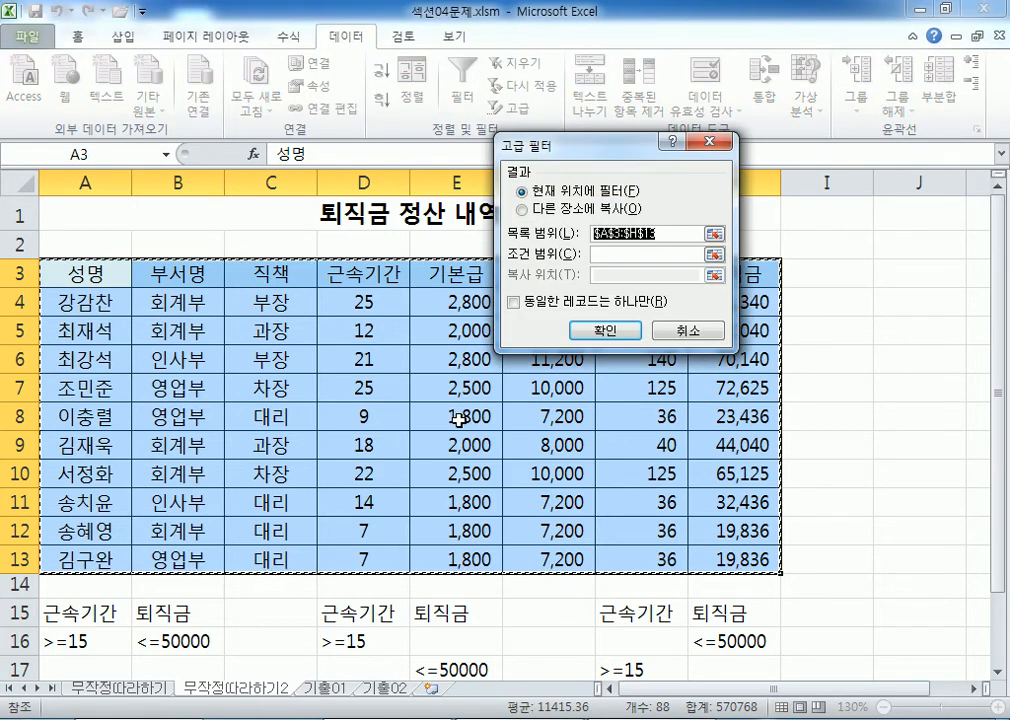
click(555, 211)
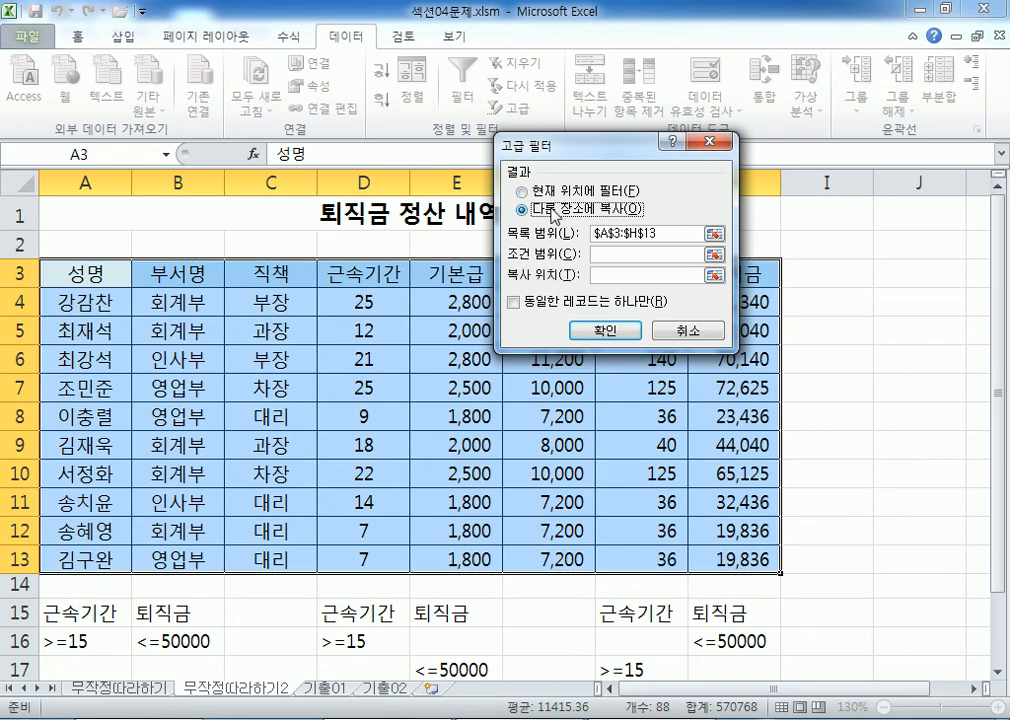
click(652, 275)
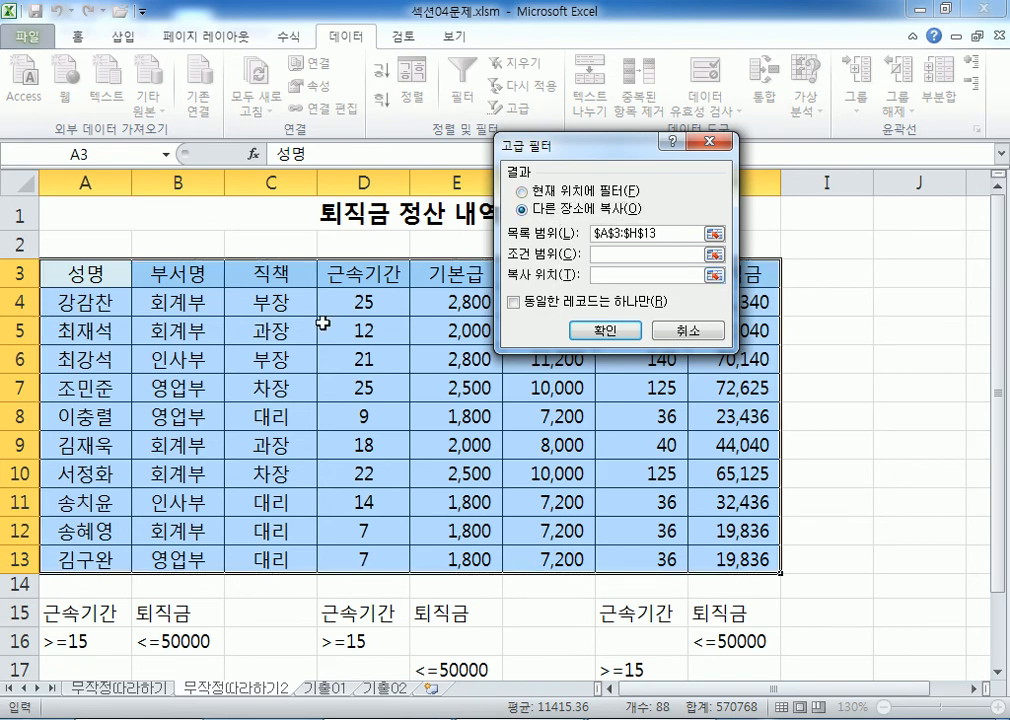
scroll(240, 225, down, 3)
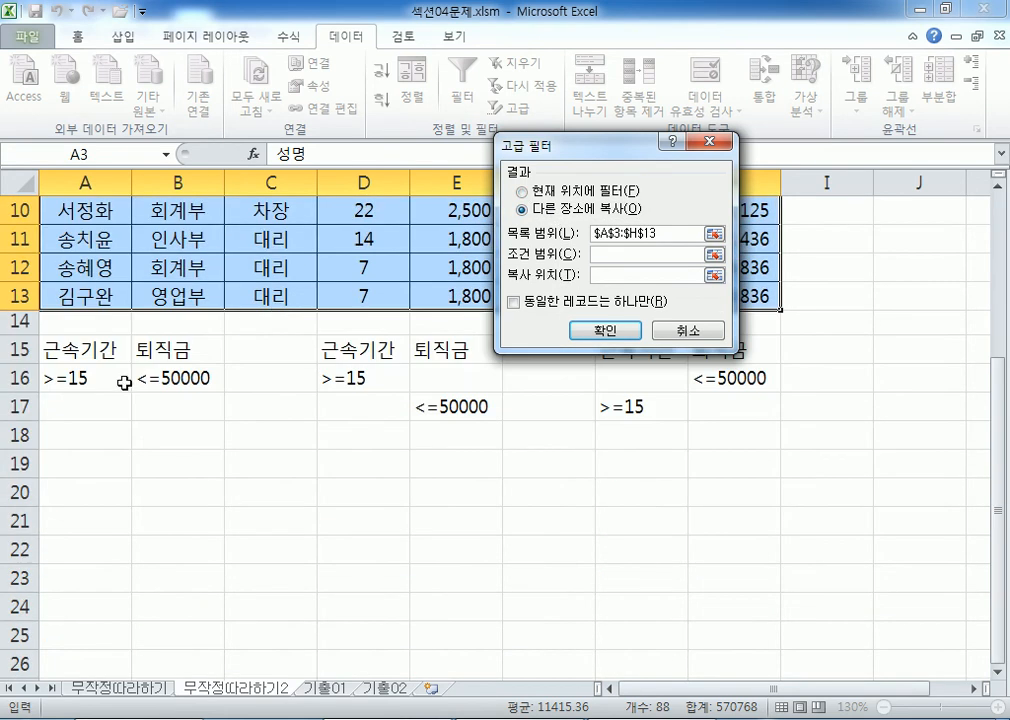
click(62, 491)
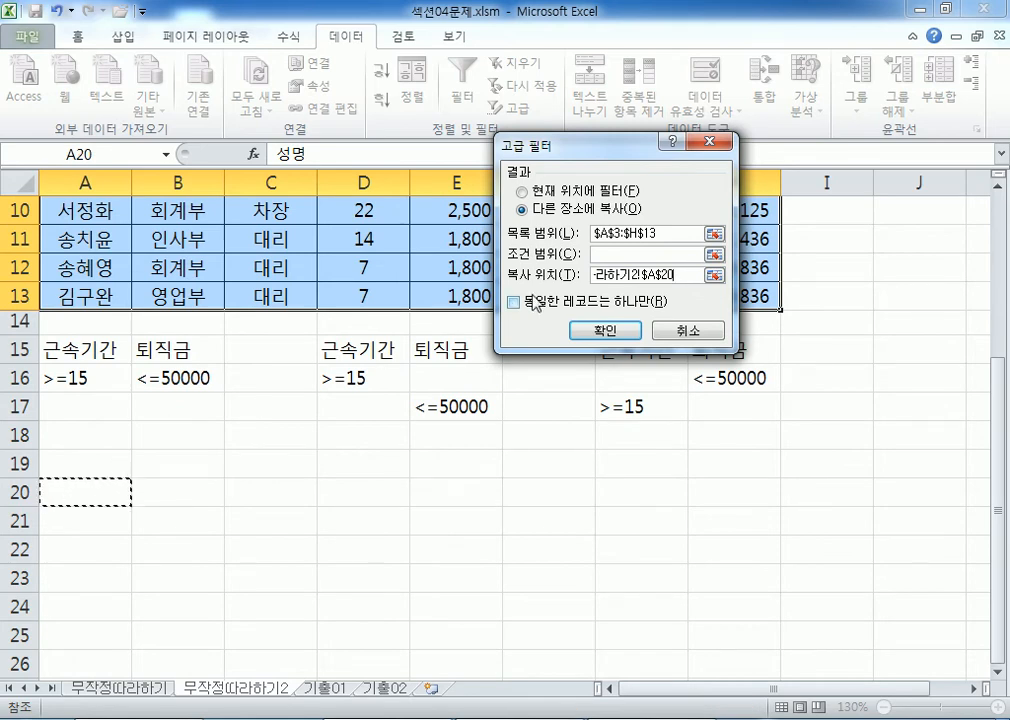
click(607, 252)
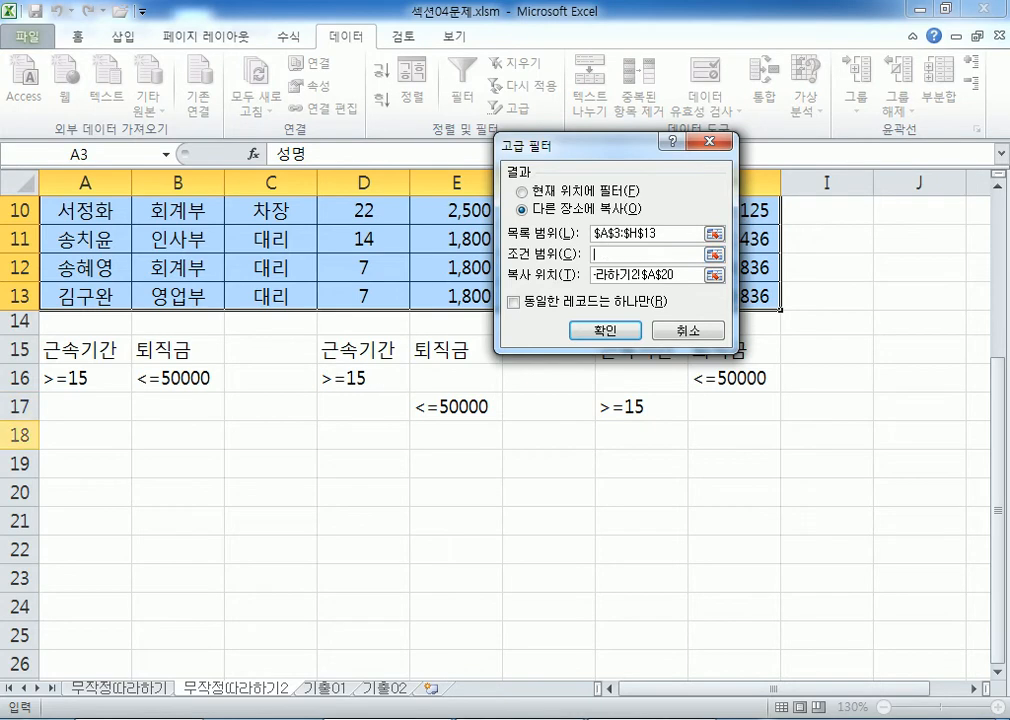
drag(70, 350, 168, 381)
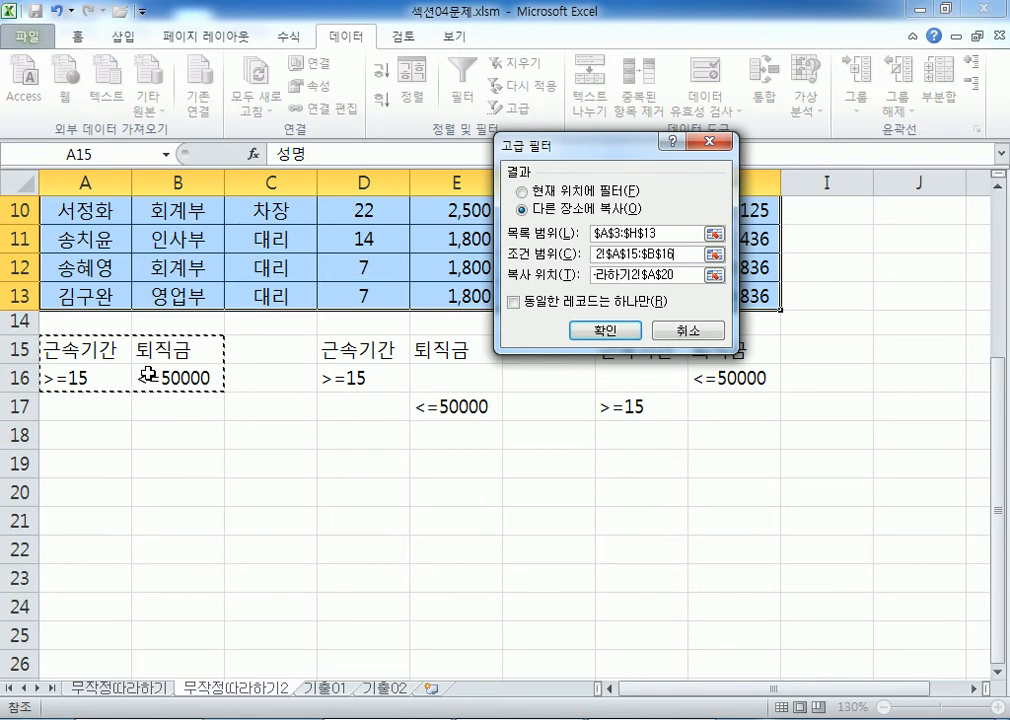
click(593, 333)
scroll(361, 442, down, 3)
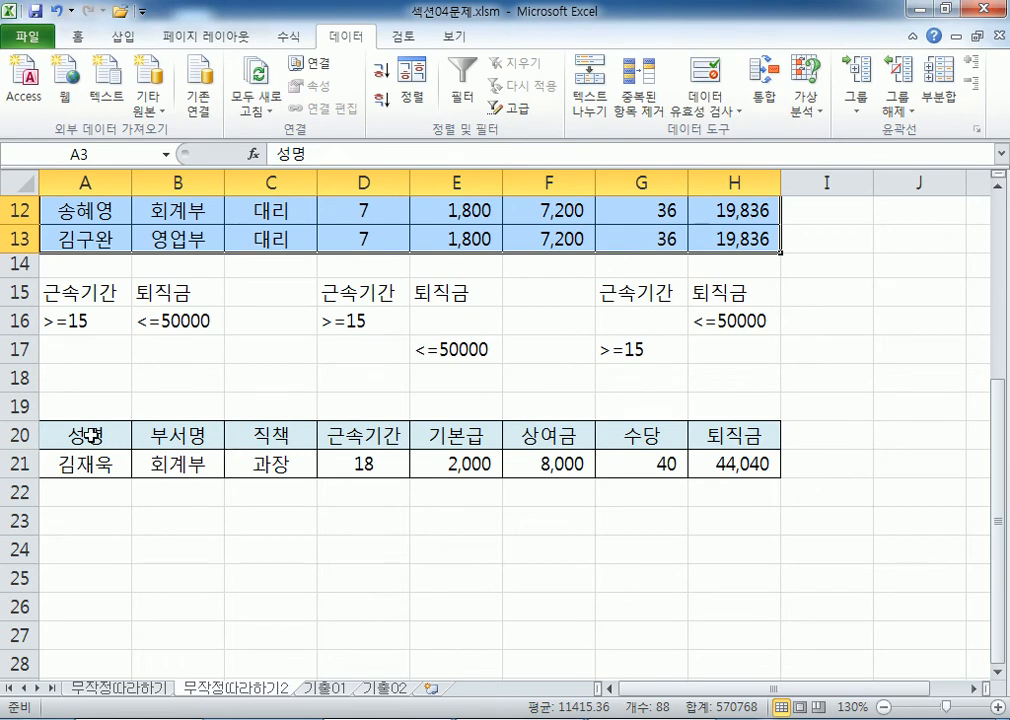
- Examine the output header row 20 and compare the criteria headers in A15:B15 with the table headers
click(81, 491)
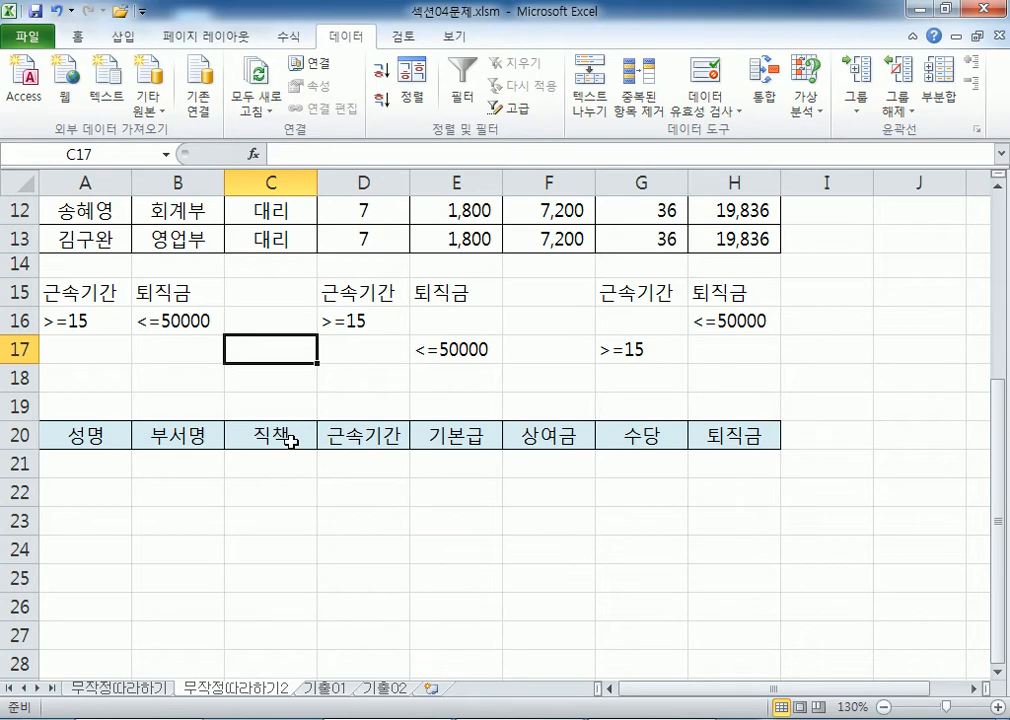
scroll(291, 442, down, 3)
scroll(290, 442, up, 1)
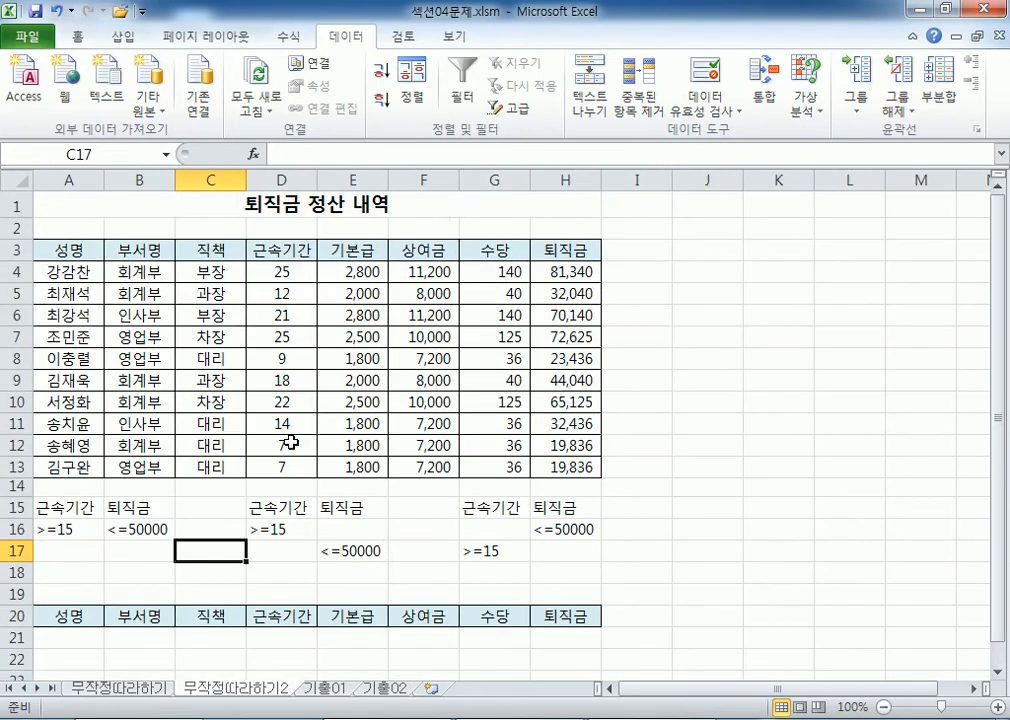
scroll(290, 442, down, 2)
scroll(116, 403, up, 2)
click(58, 511)
click(113, 507)
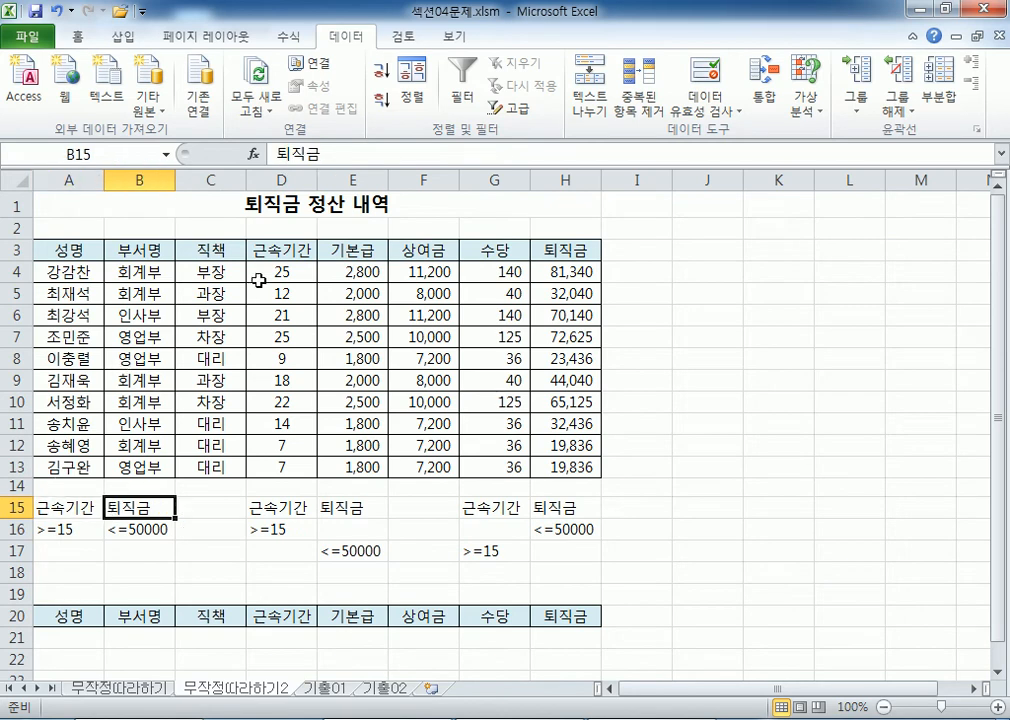
scroll(78, 432, down, 1)
click(52, 434)
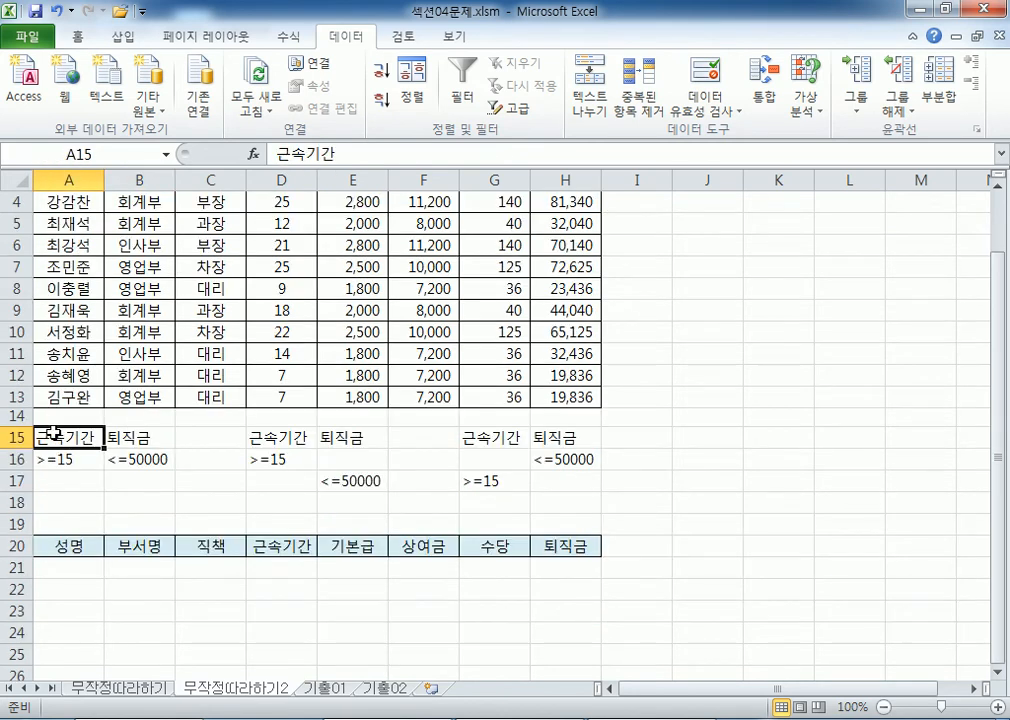
scroll(61, 440, up, 3)
scroll(101, 449, down, 1)
- Insert a space in criteria header A15 so it reads 근속 기간, and compare it with the table header in D3
double_click(92, 440)
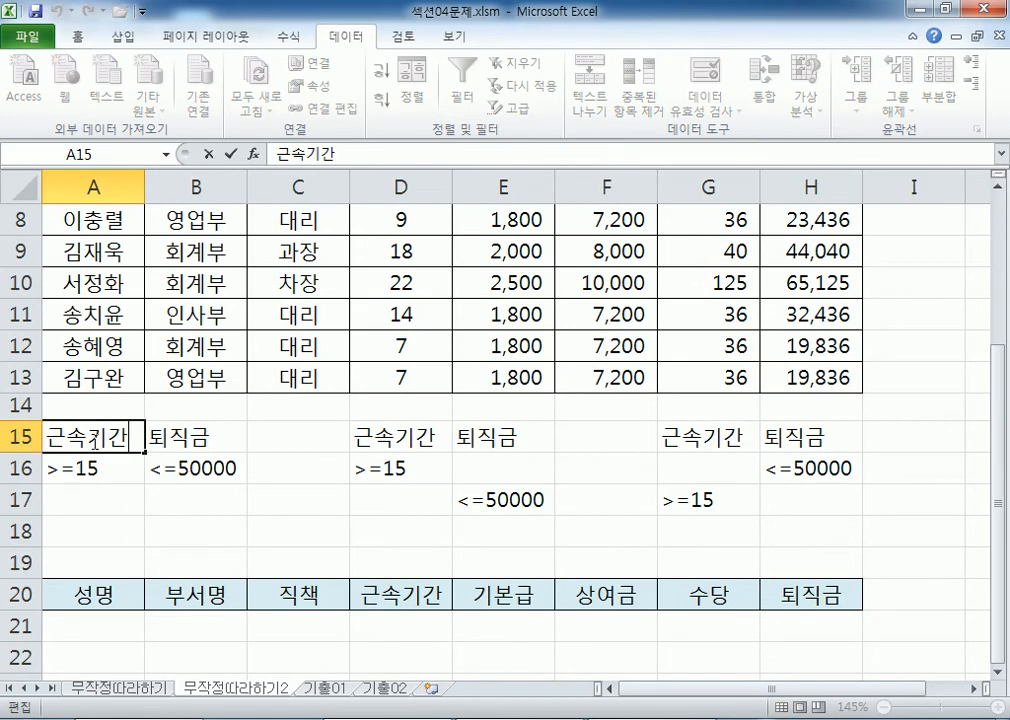
click(212, 449)
click(85, 438)
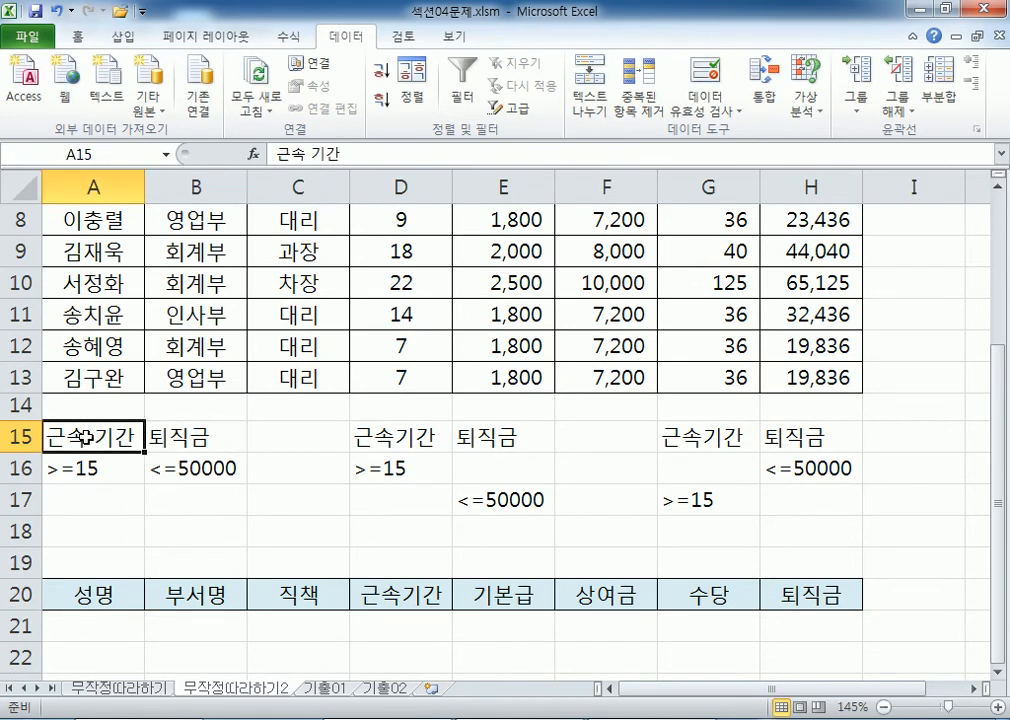
scroll(282, 410, up, 3)
scroll(282, 410, up, 1)
click(401, 251)
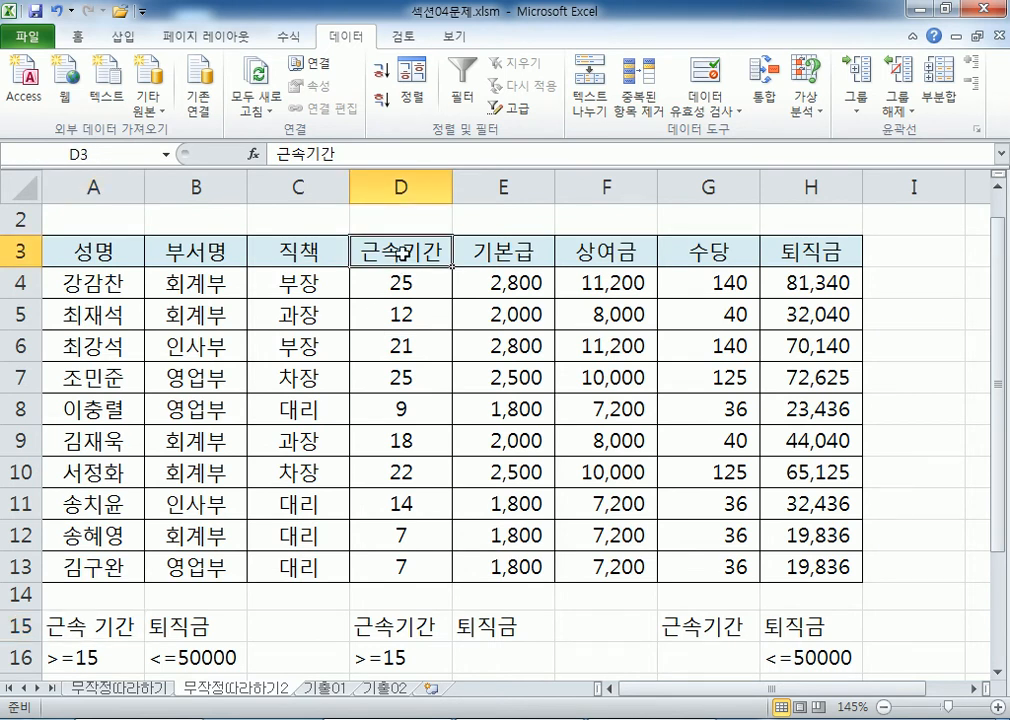
- Inspect the text of criteria header B15 in edit mode and compare it with the 퇴직금 table header in H3
scroll(401, 251, down, 2)
click(194, 437)
key(F2)
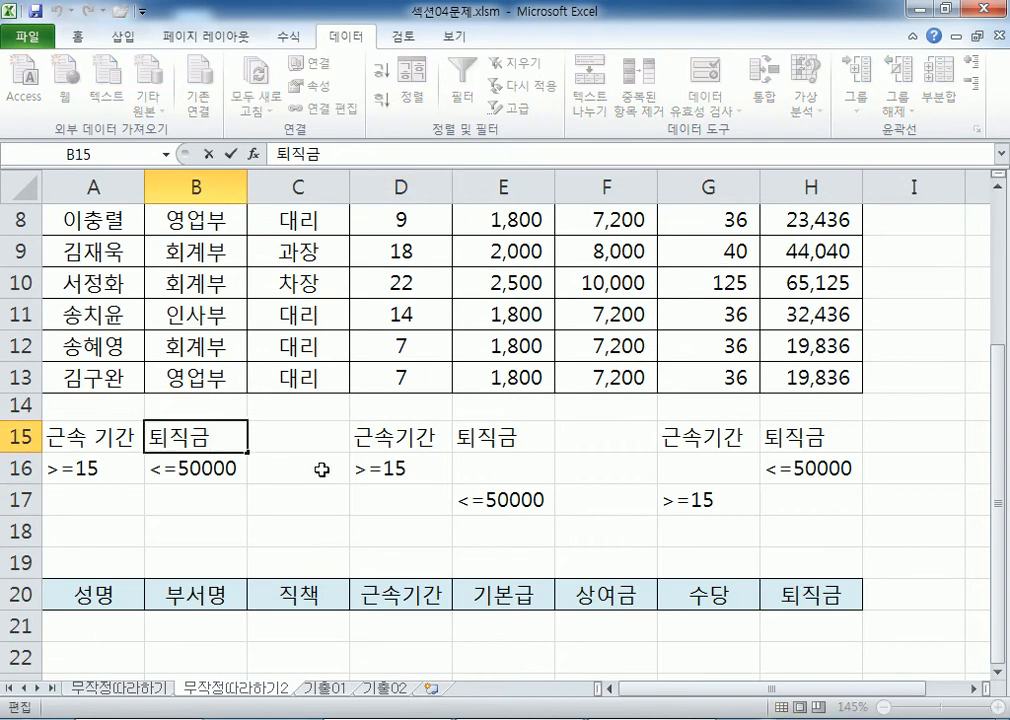
click(243, 437)
click(210, 460)
click(190, 432)
scroll(282, 433, up, 3)
click(800, 287)
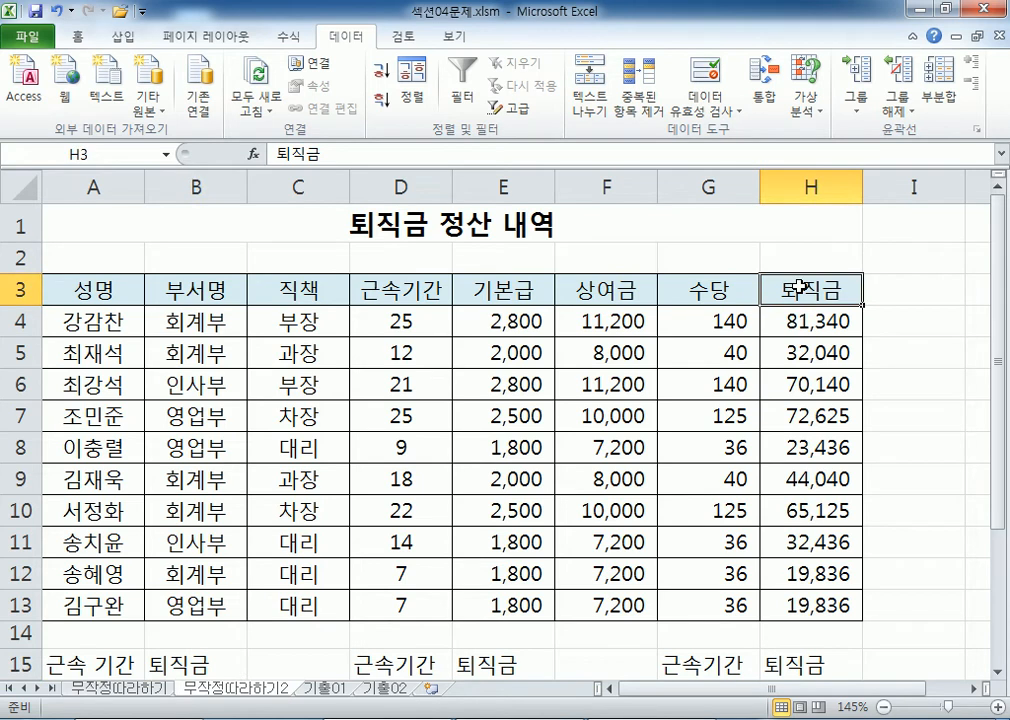
- Copy the table headers 근속기간 (D3) and 퇴직금 (H3) together over the criteria headers in A15:B15
click(393, 294)
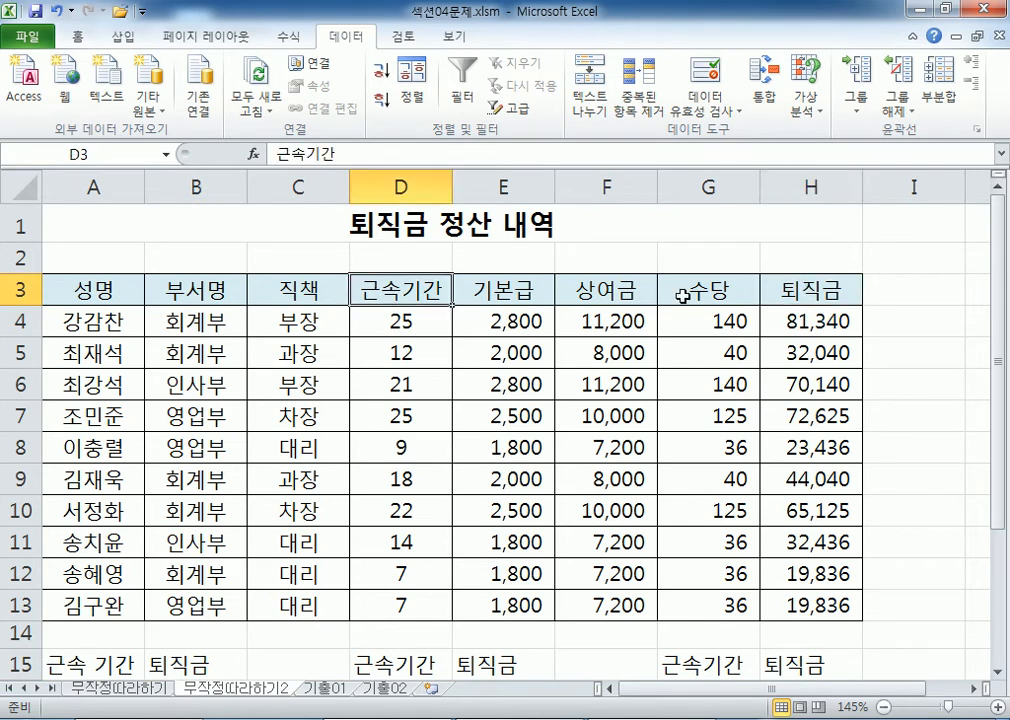
ctrl+click(779, 292)
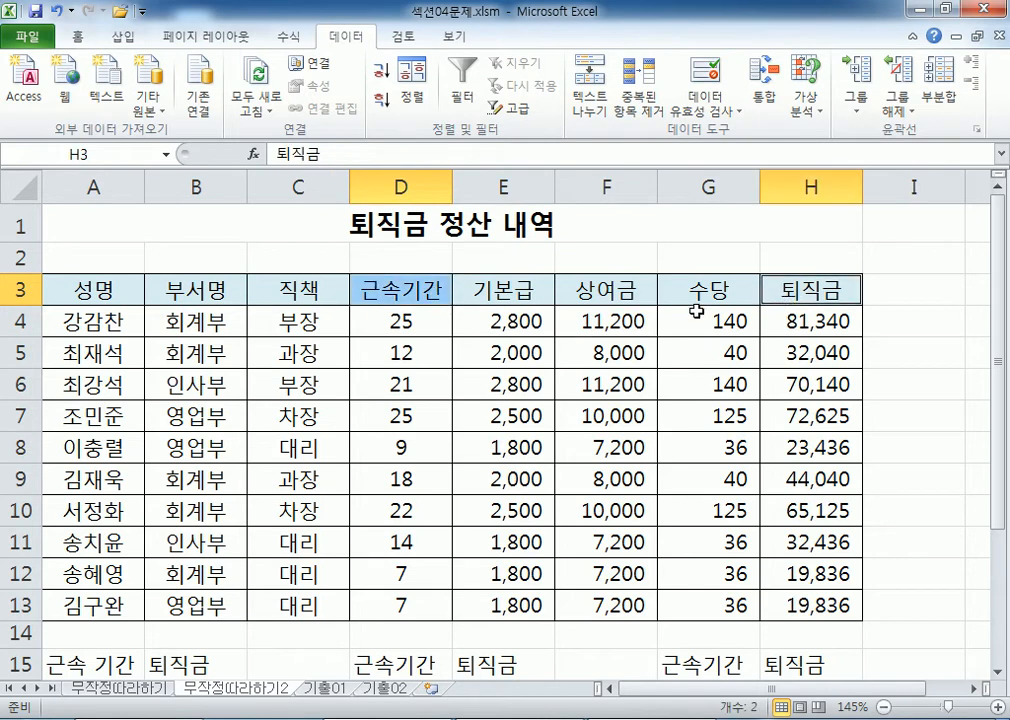
key(ctrl+c)
scroll(372, 536, down, 3)
click(80, 378)
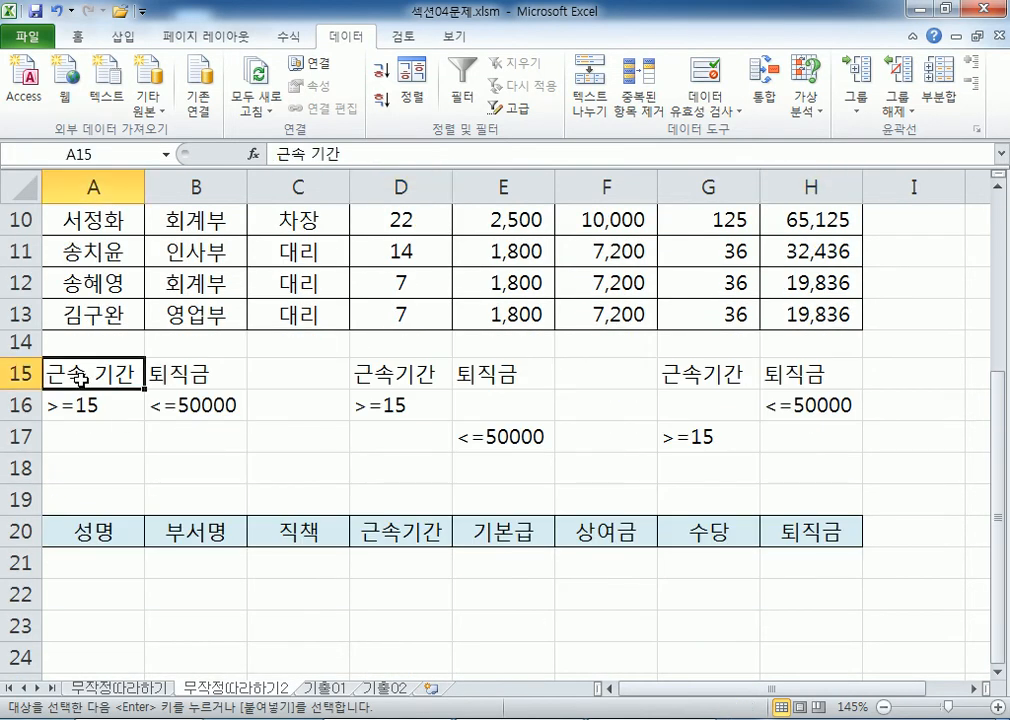
key(ctrl+v)
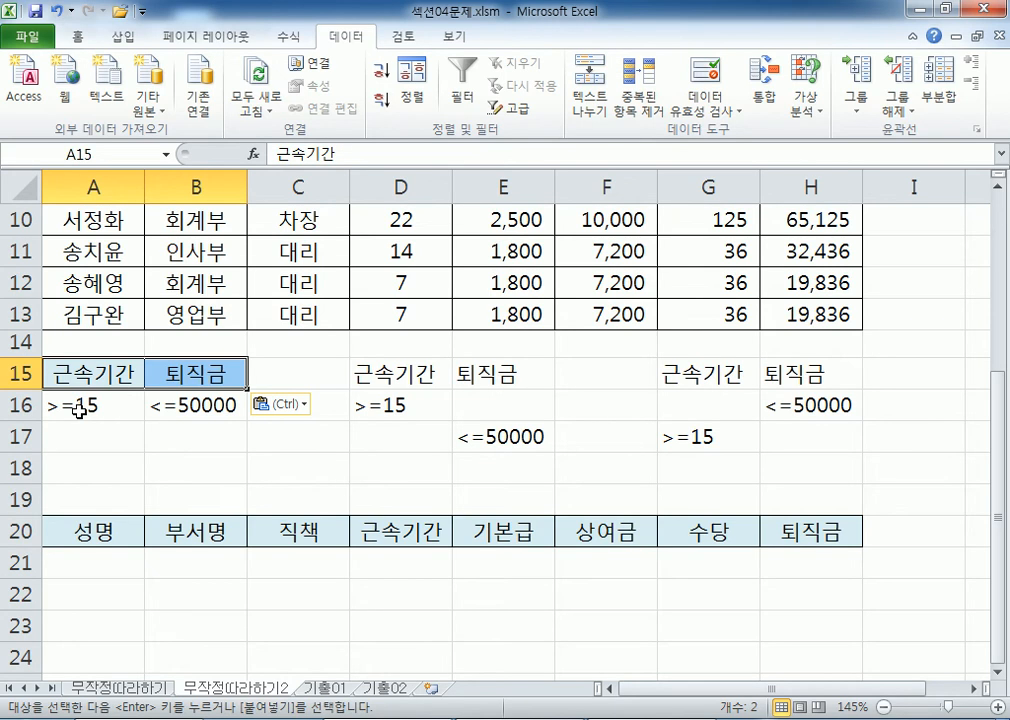
- Compare the pasted criteria headers in A15:B15 with the table headers, and try criteria header D15 with a space as 근속 기간
scroll(458, 252, up, 3)
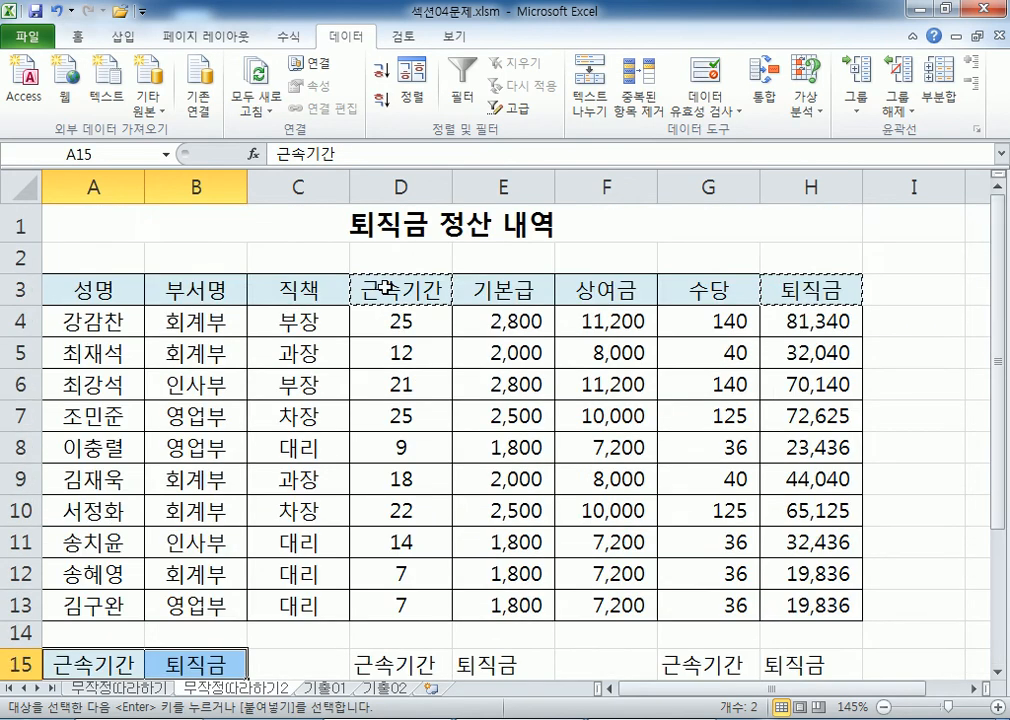
scroll(113, 505, down, 1)
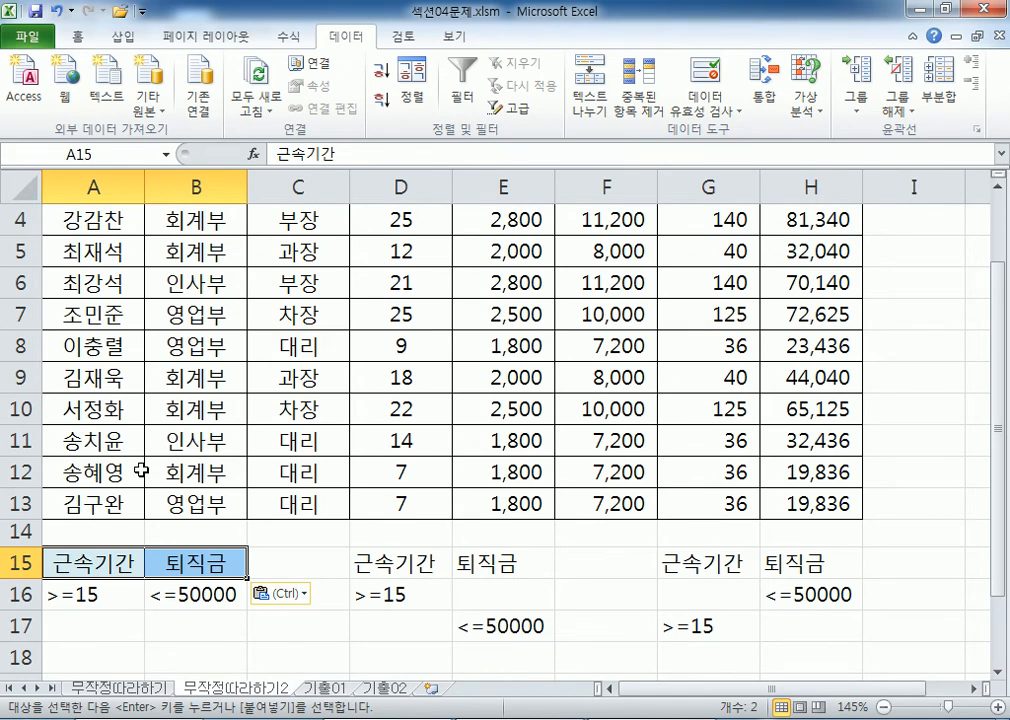
scroll(141, 470, down, 2)
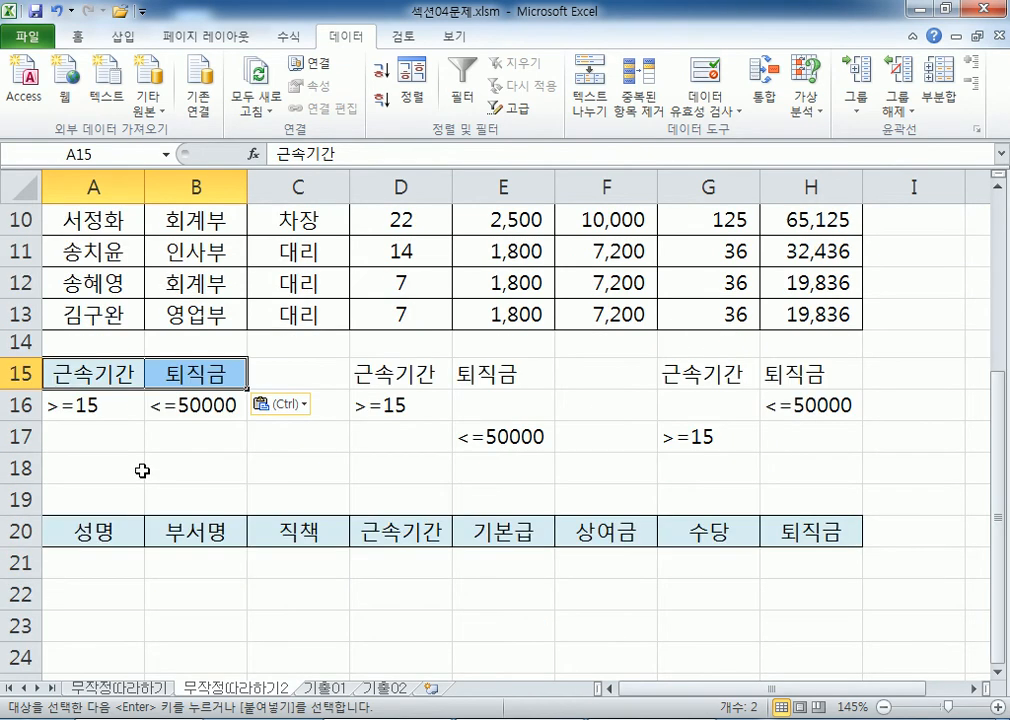
click(100, 375)
click(195, 375)
click(100, 375)
click(194, 374)
click(116, 377)
click(193, 377)
click(106, 376)
click(180, 376)
click(115, 370)
click(186, 368)
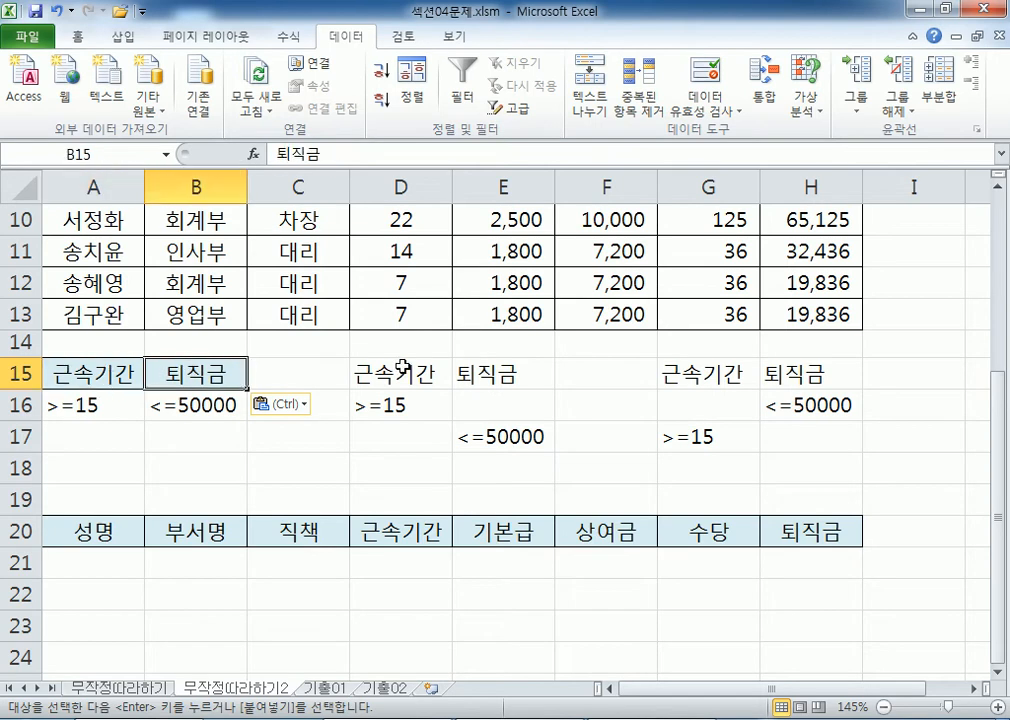
double_click(399, 368)
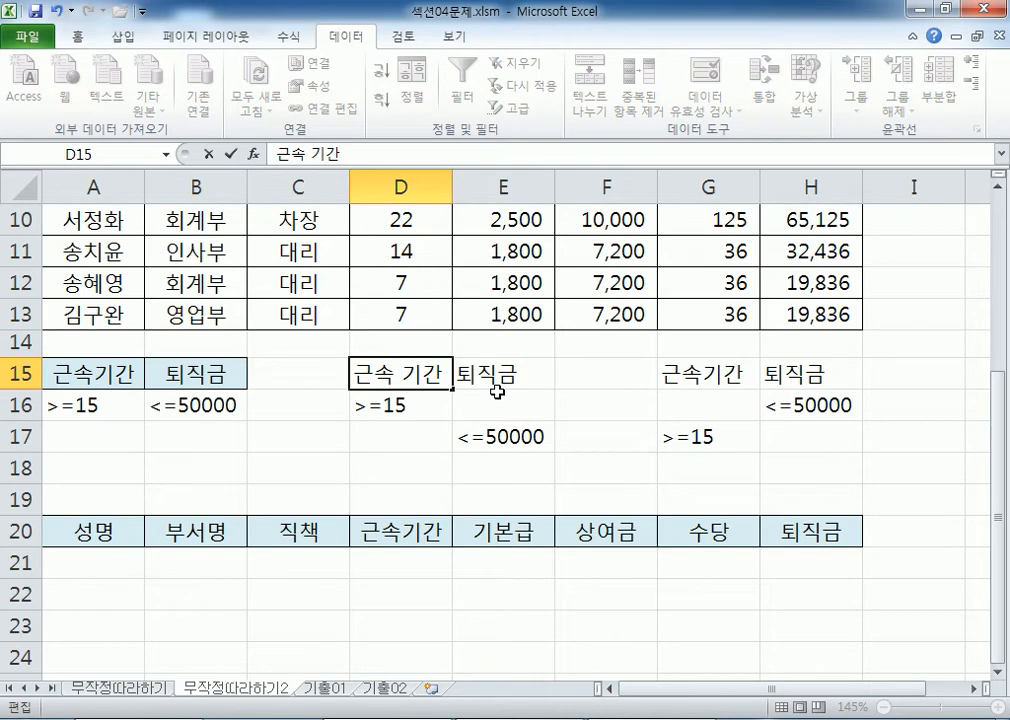
key(Escape)
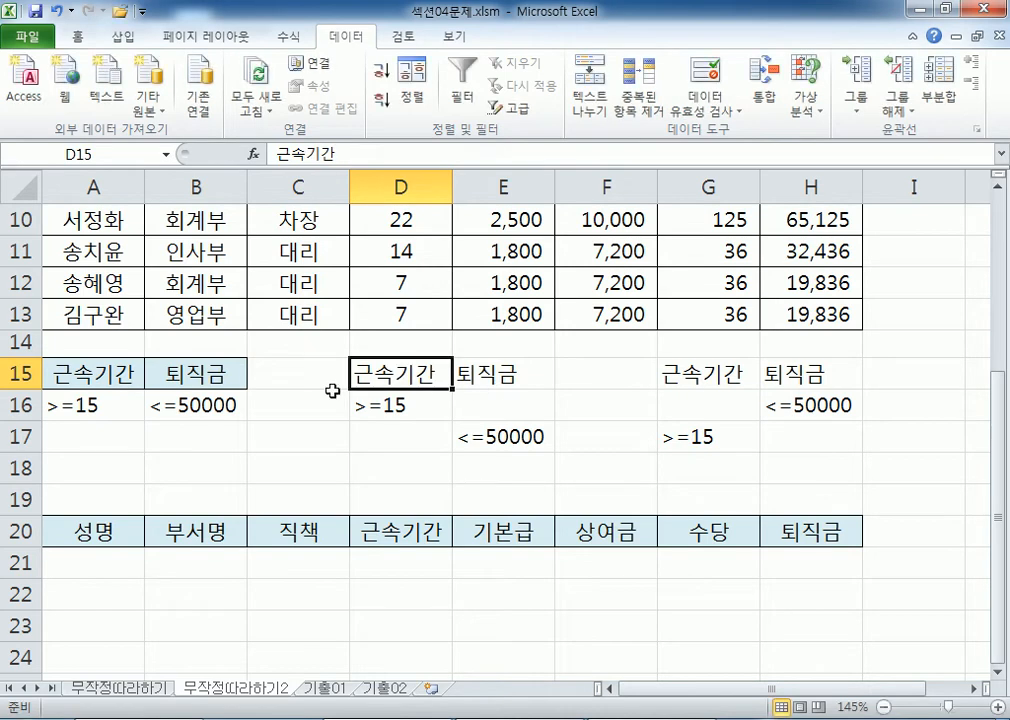
- In output header row 20, copy the 부서명 header over A20 and the 근속기간 header over B20
scroll(300, 375, down, 3)
click(27, 252)
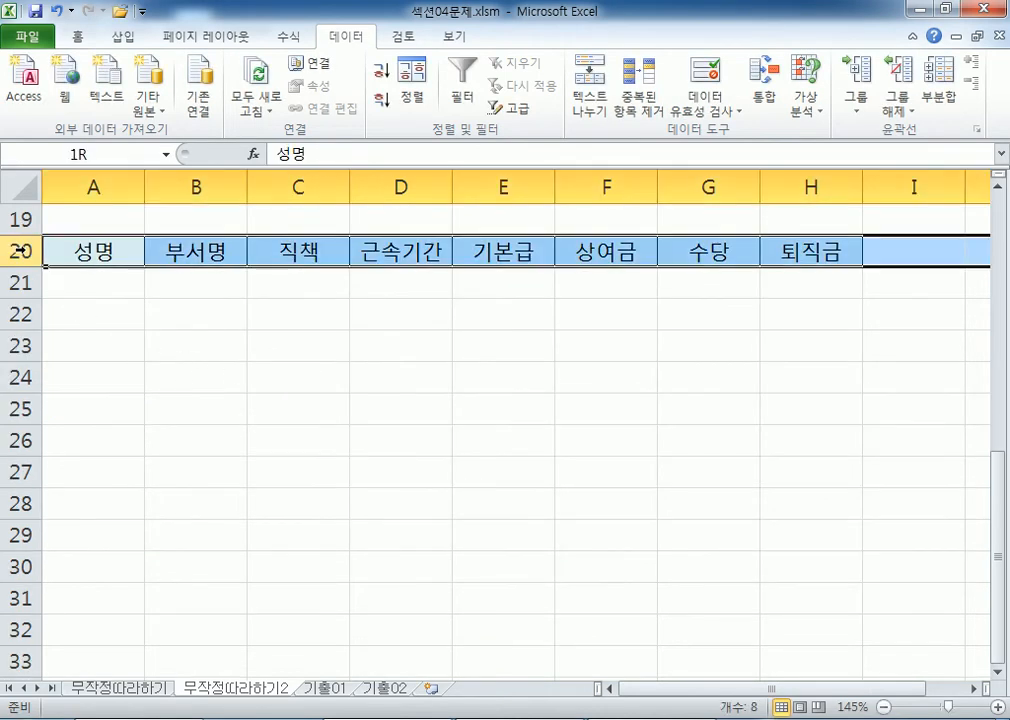
click(252, 251)
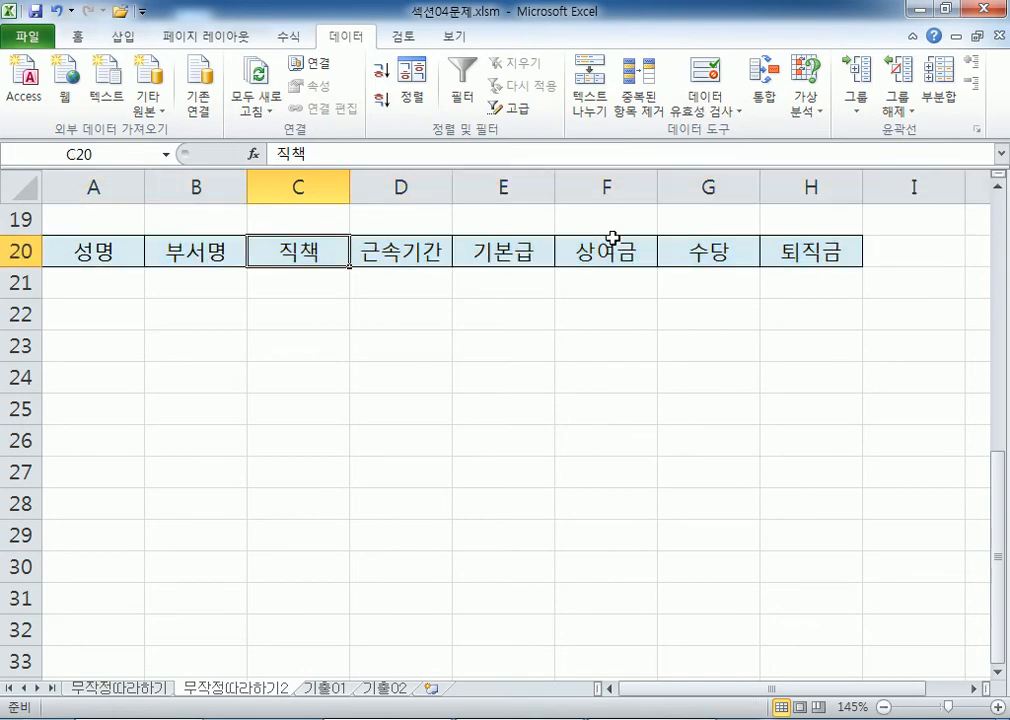
scroll(460, 300, up, 3)
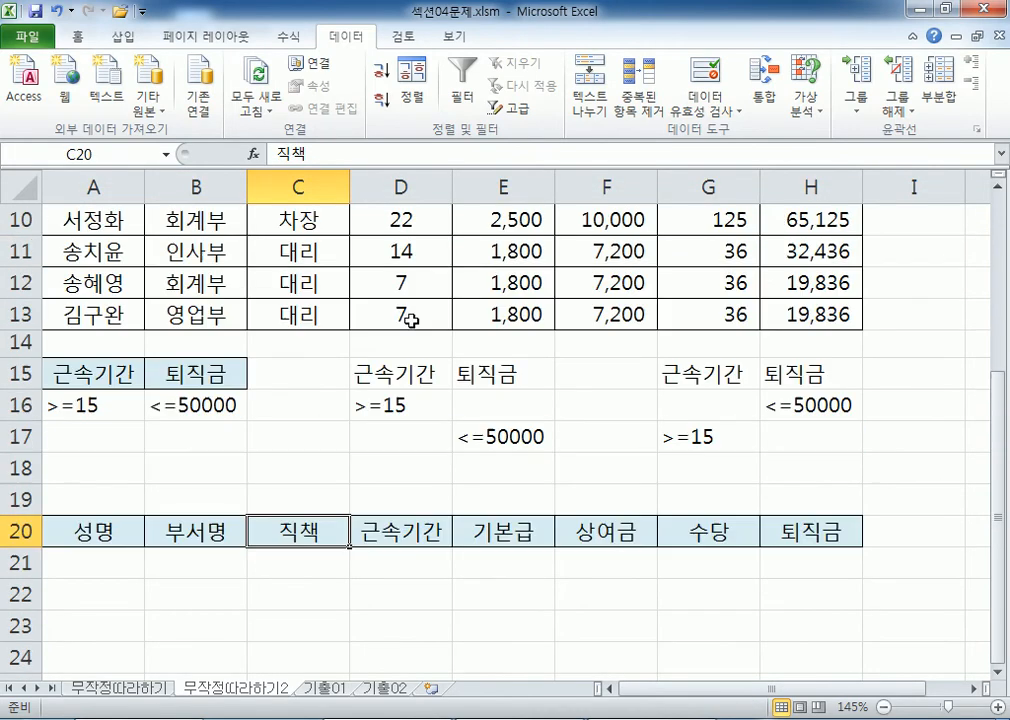
click(106, 545)
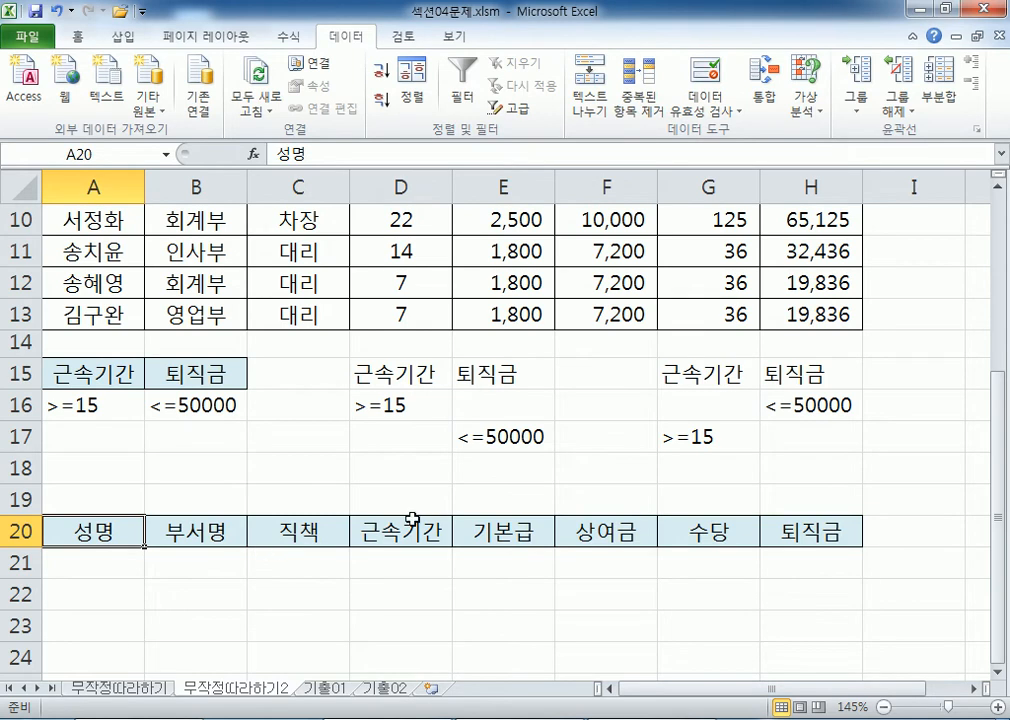
click(219, 533)
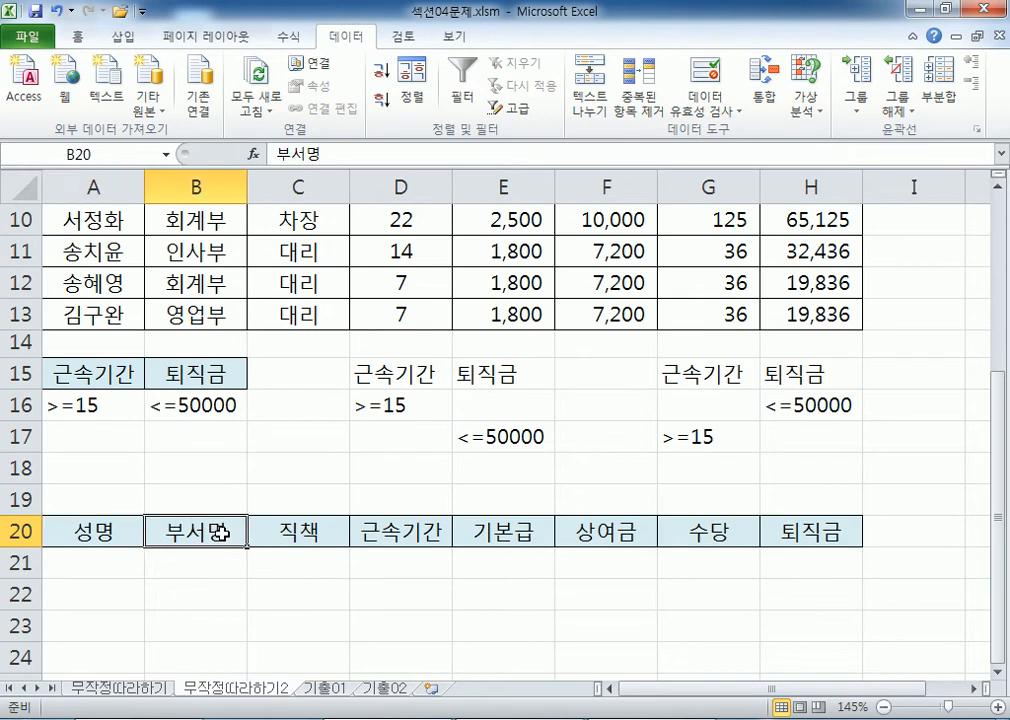
key(ctrl+c)
click(110, 533)
key(ctrl+v)
click(394, 531)
key(ctrl+c)
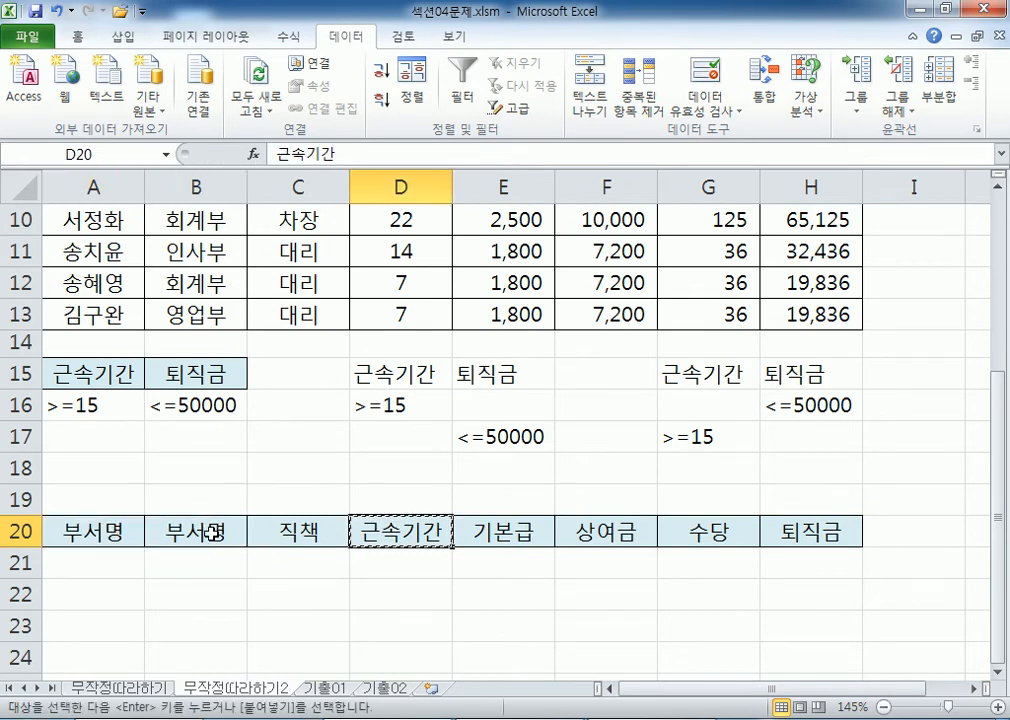
click(219, 531)
key(ctrl+v)
- Copy the 퇴직금 header from H20 over C20 and the 상여금 header from F20 over D20
click(805, 531)
key(ctrl+c)
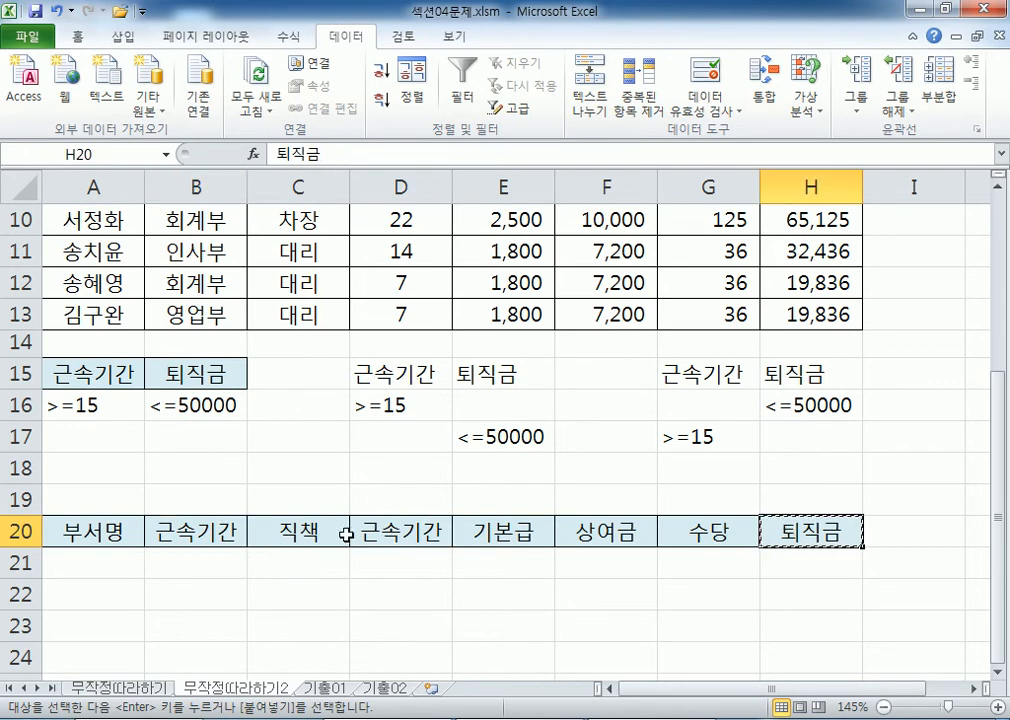
click(311, 532)
key(ctrl+v)
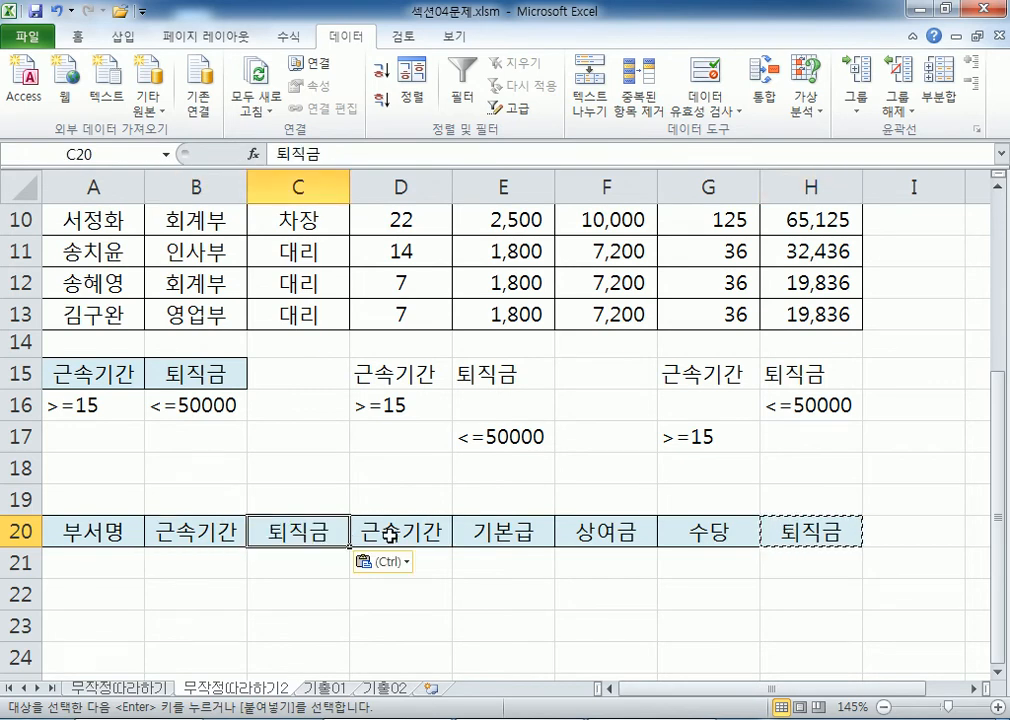
click(575, 533)
key(ctrl+c)
click(420, 532)
key(ctrl+v)
- Clear the remaining output headers in E20:H20 by pasting the blank cells E19:H19 over them
click(462, 528)
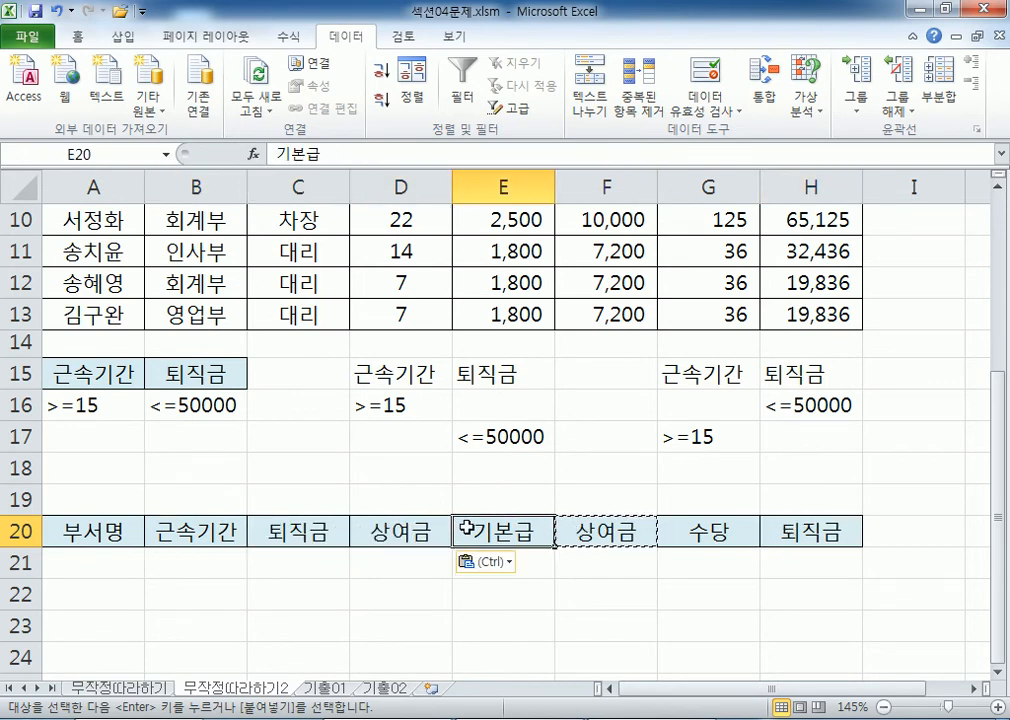
drag(480, 498, 850, 498)
key(ctrl+c)
click(545, 538)
key(Return)
click(469, 591)
- Compare the reduced output headers in A20:D20 with the original table headers in row 3
drag(108, 540, 408, 530)
scroll(185, 521, up, 2)
scroll(120, 293, up, 1)
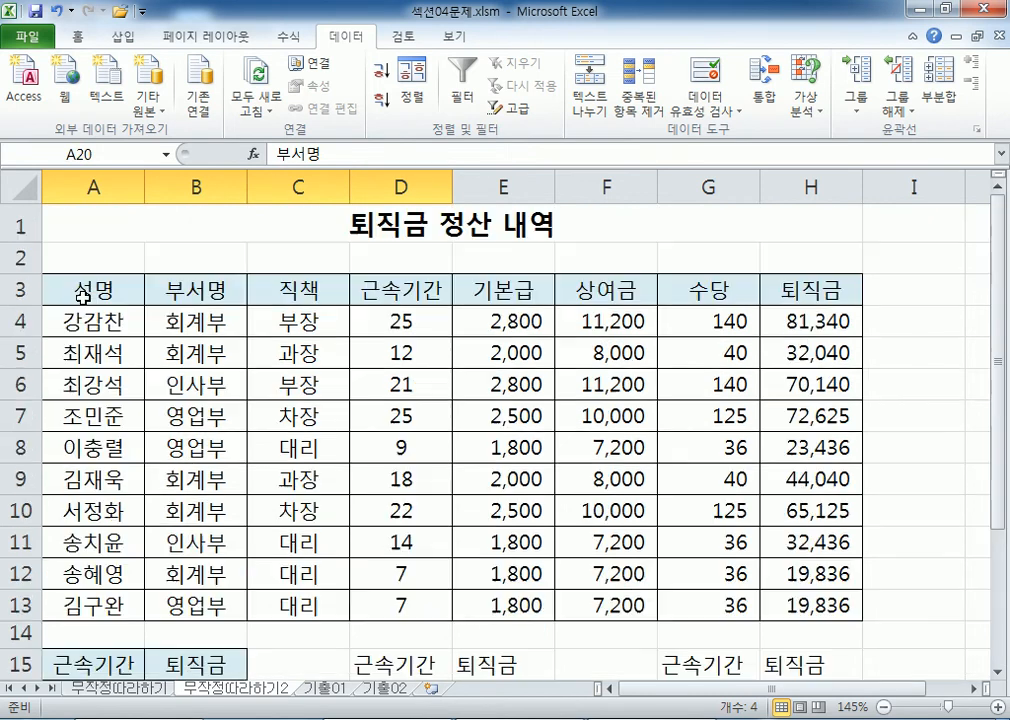
scroll(180, 300, down, 2)
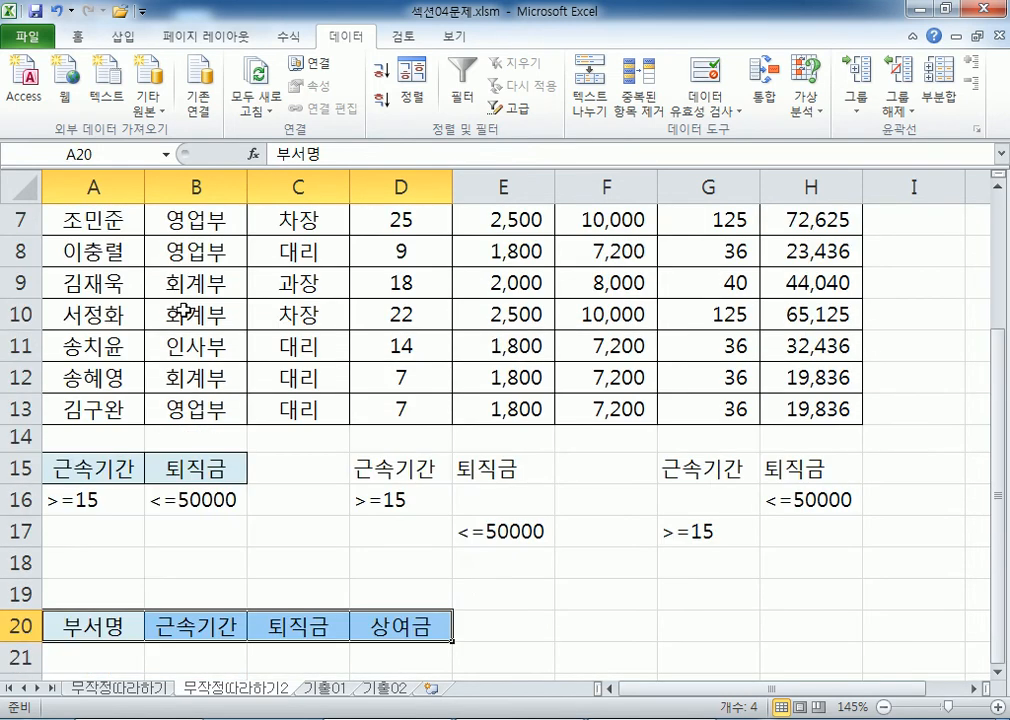
scroll(185, 312, up, 2)
scroll(501, 354, down, 3)
scroll(345, 440, down, 1)
scroll(838, 262, up, 4)
scroll(676, 372, down, 2)
scroll(664, 298, up, 2)
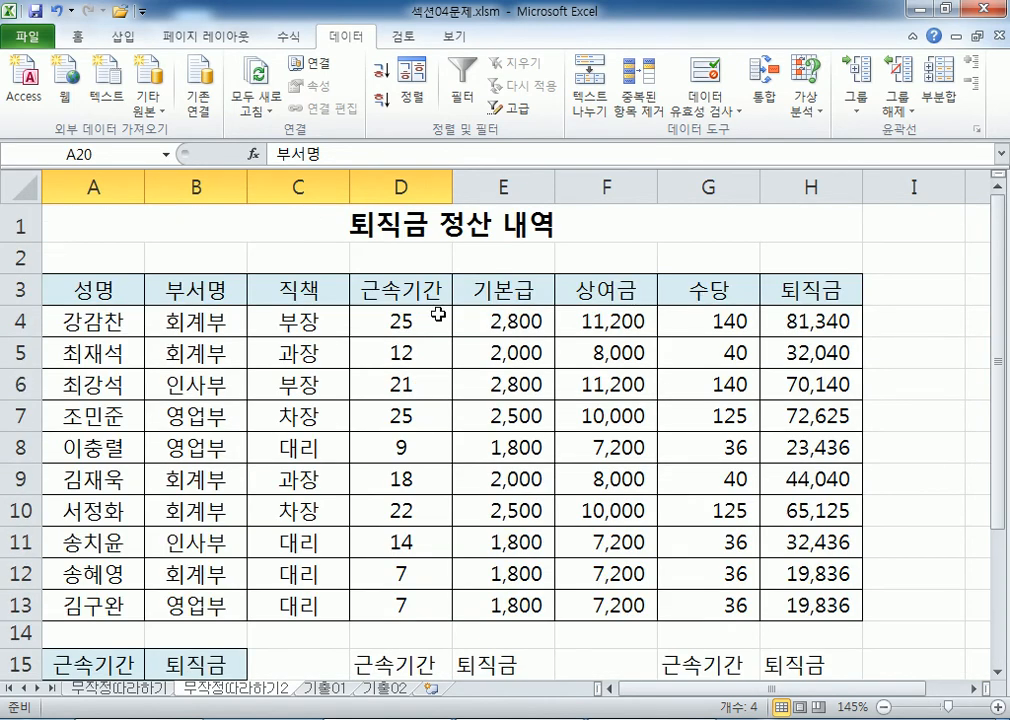
scroll(438, 314, down, 4)
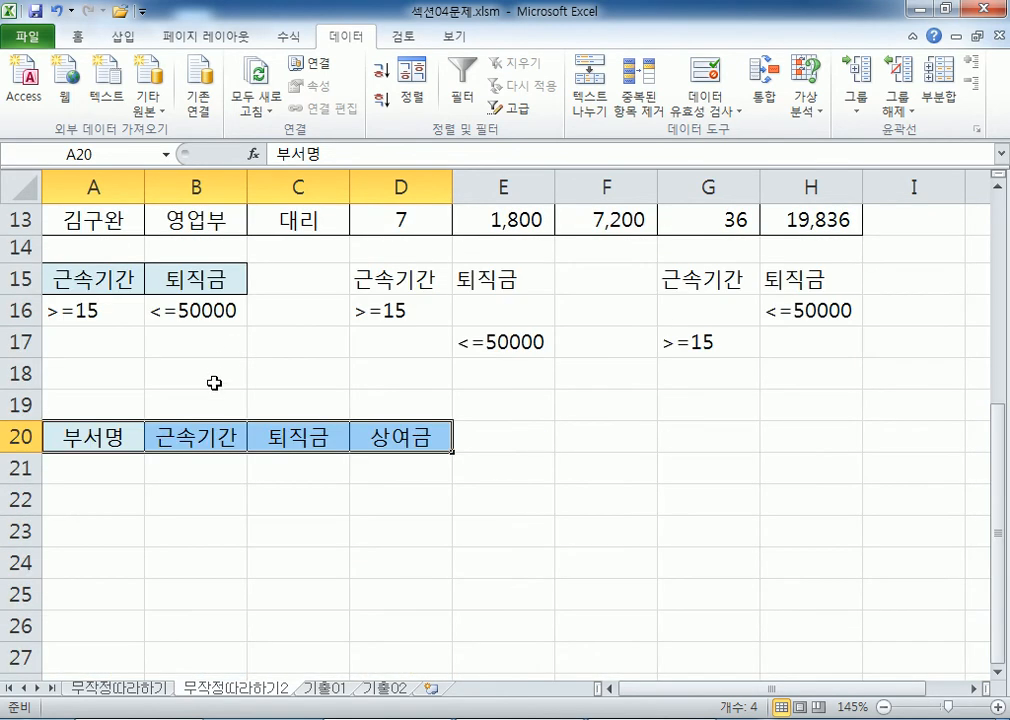
- Start an advanced filter on table A3:H13 that copies results to another location, using A15:B16 as the criteria range
click(135, 437)
scroll(85, 345, up, 4)
click(155, 384)
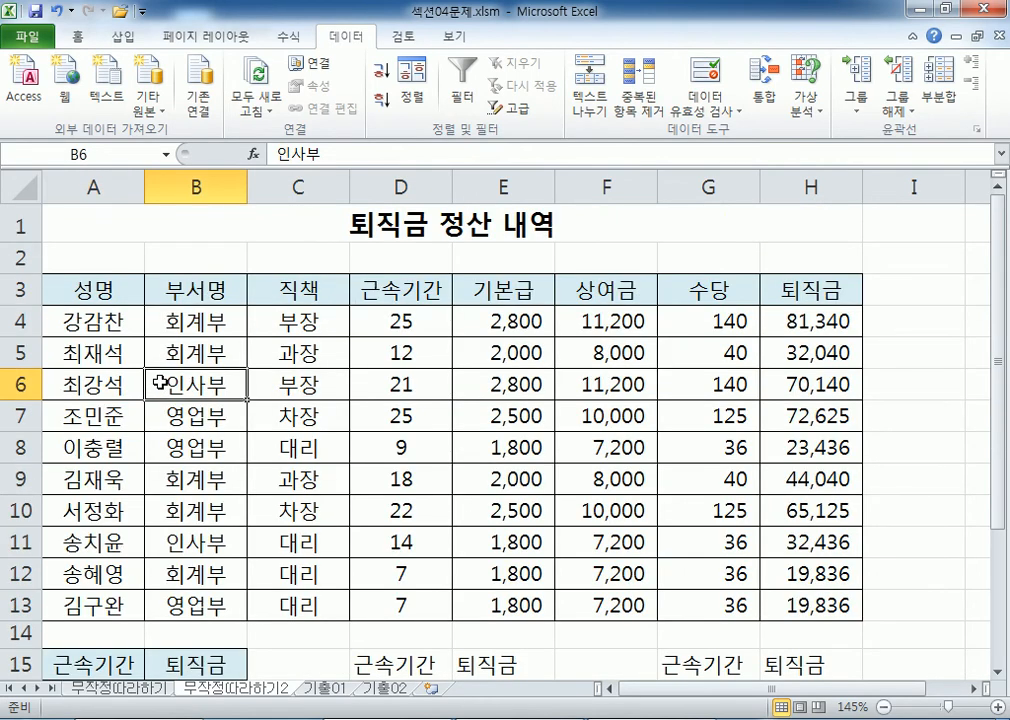
click(512, 108)
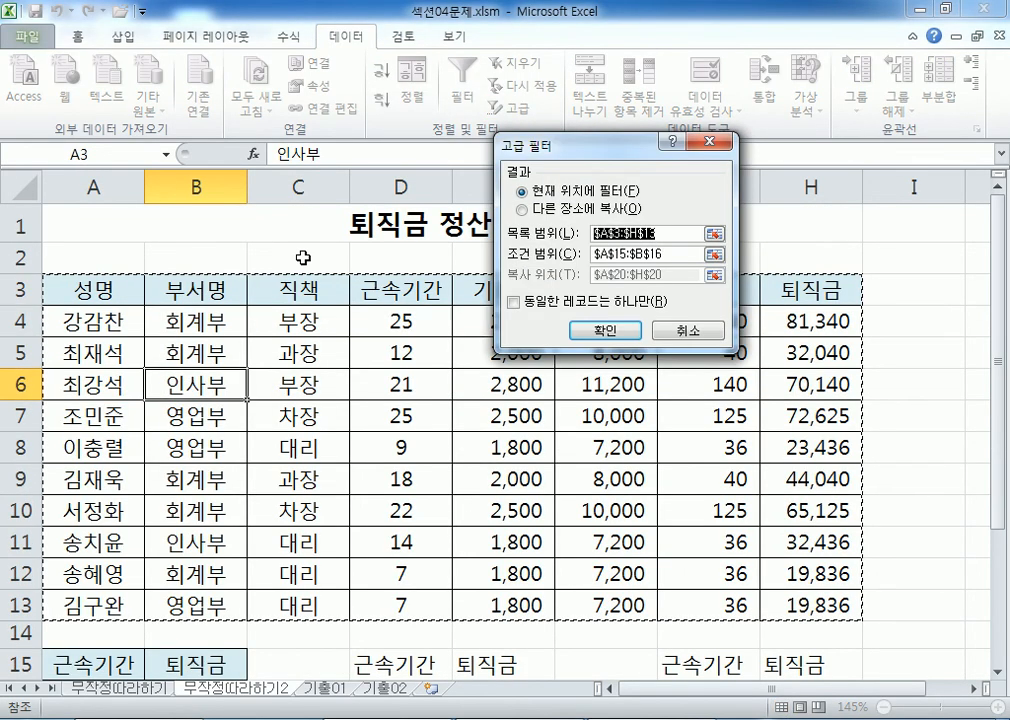
click(522, 209)
click(619, 254)
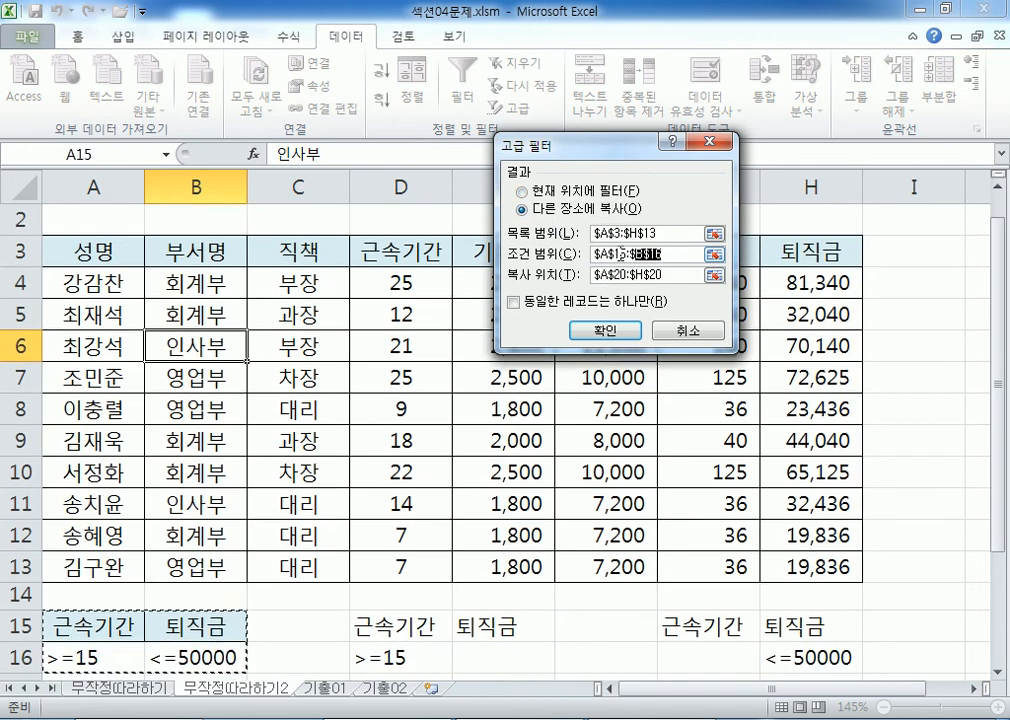
scroll(318, 283, down, 3)
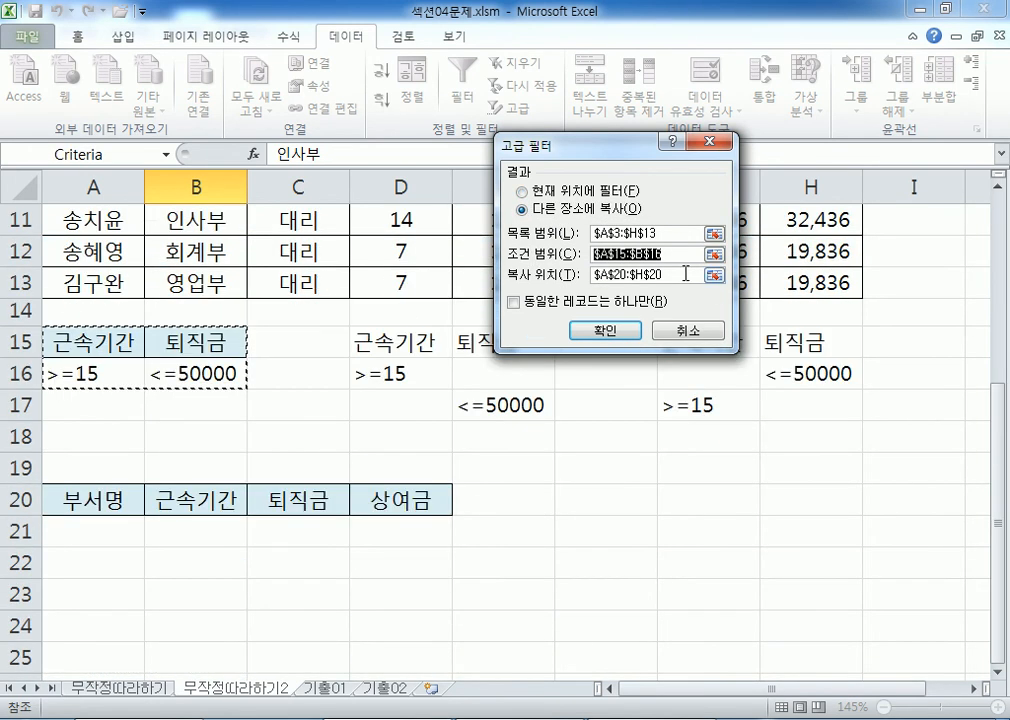
- Set the advanced filter's copy destination to blank cell A23 and review the source table and criteria
click(688, 275)
scroll(90, 415, down, 2)
click(90, 407)
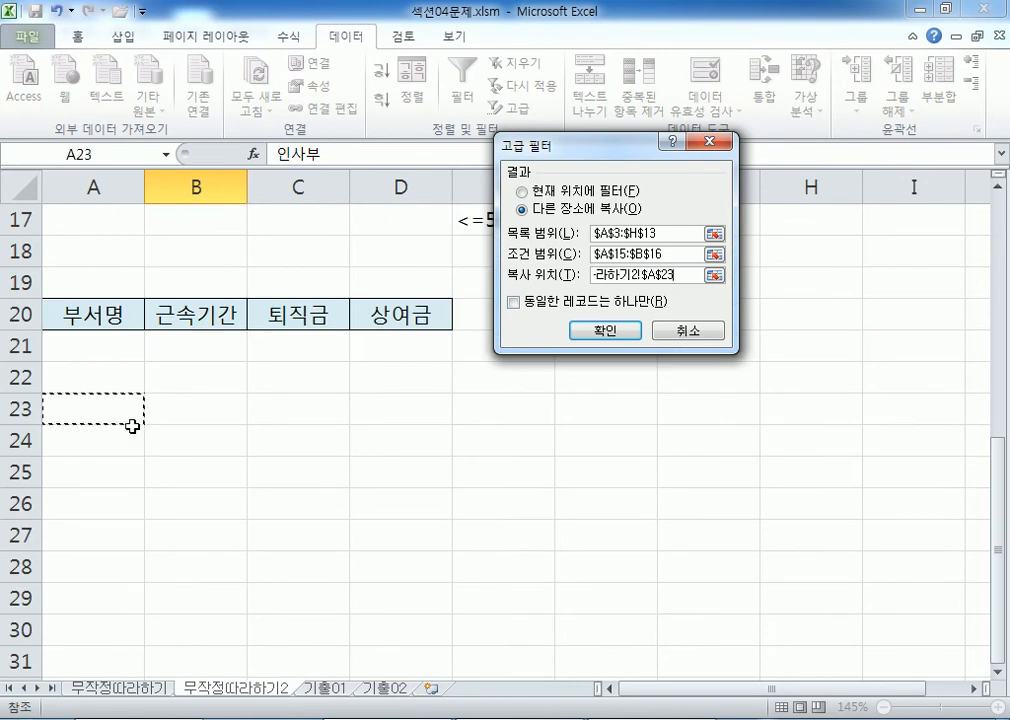
scroll(95, 420, up, 5)
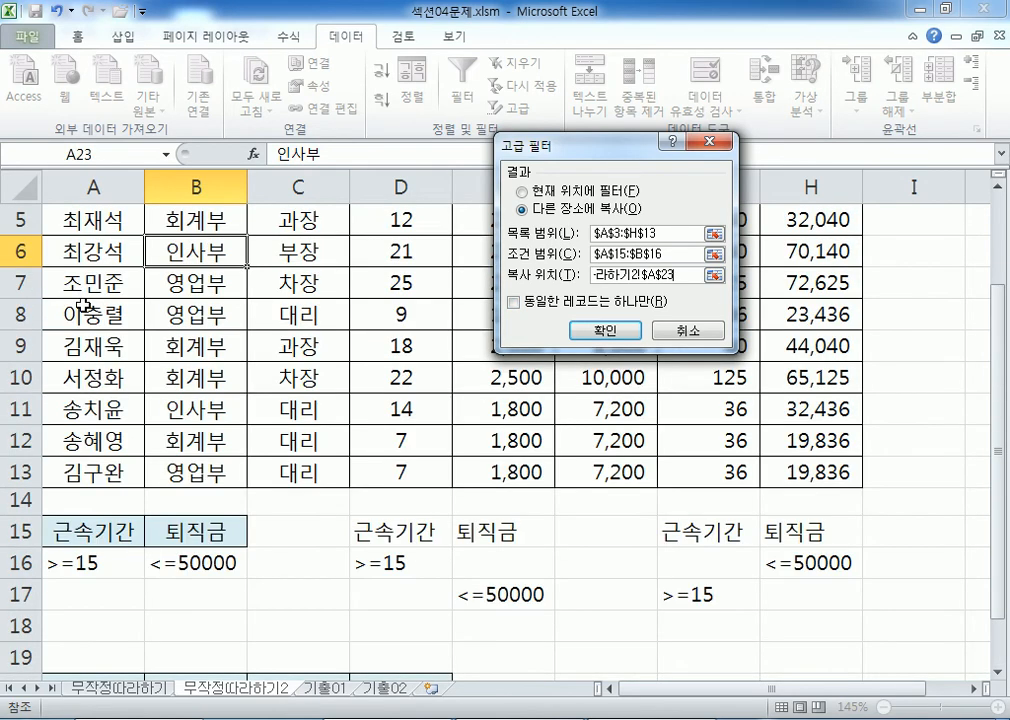
scroll(95, 300, down, 5)
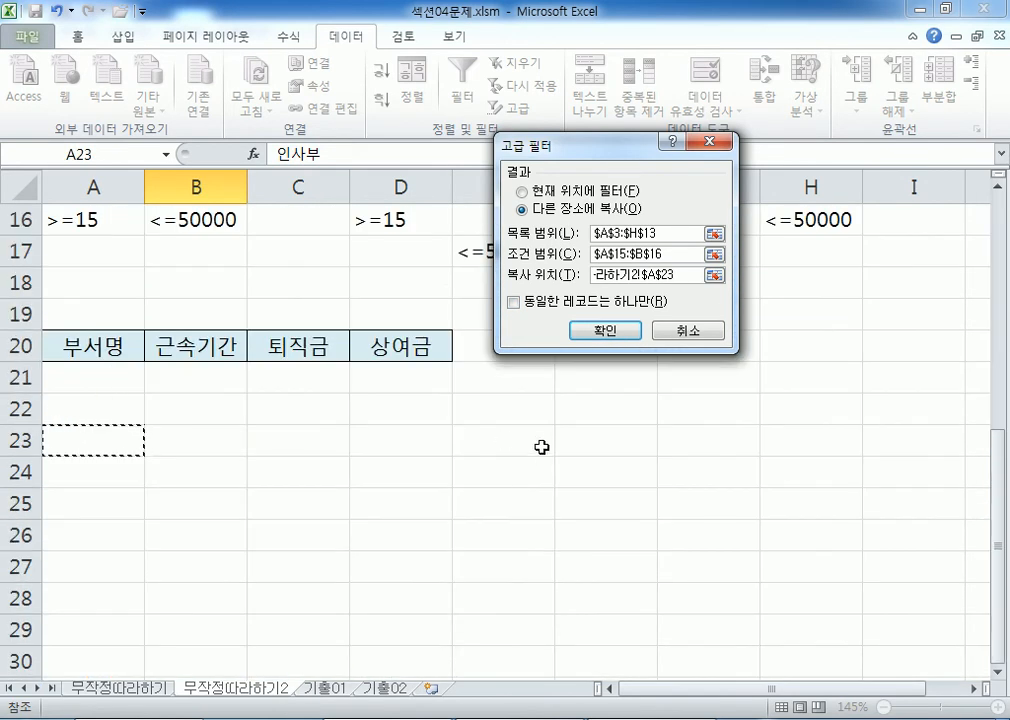
- Set the copy destination to the output headers A20:D20, run the advanced filter and view the output
drag(79, 352, 386, 347)
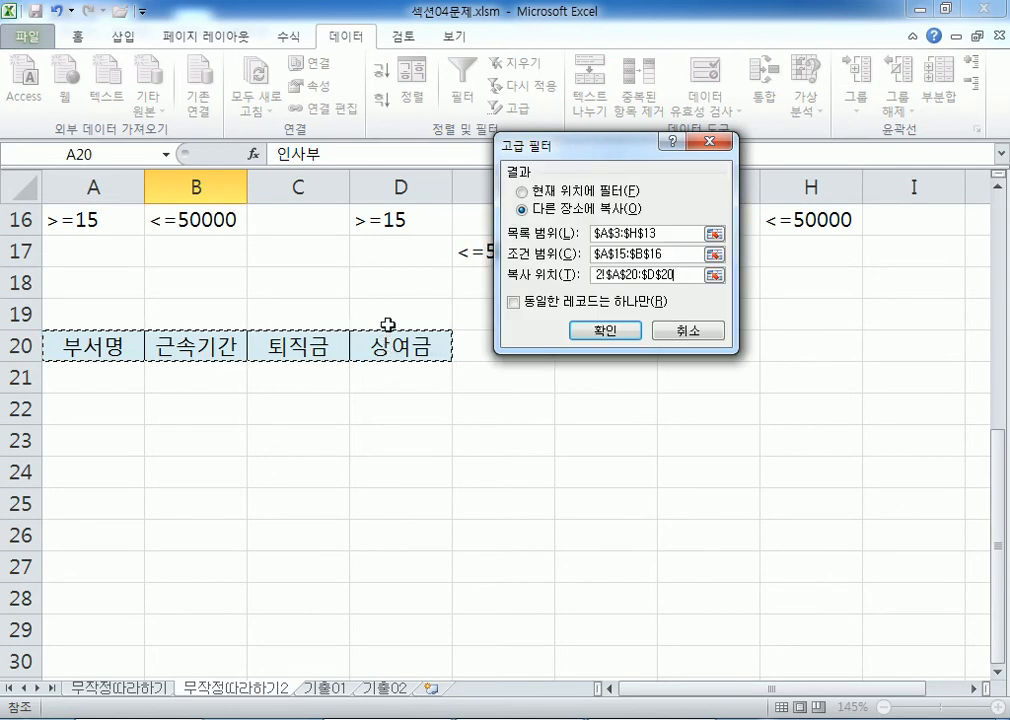
click(604, 330)
scroll(210, 563, down, 2)
scroll(210, 563, down, 2)
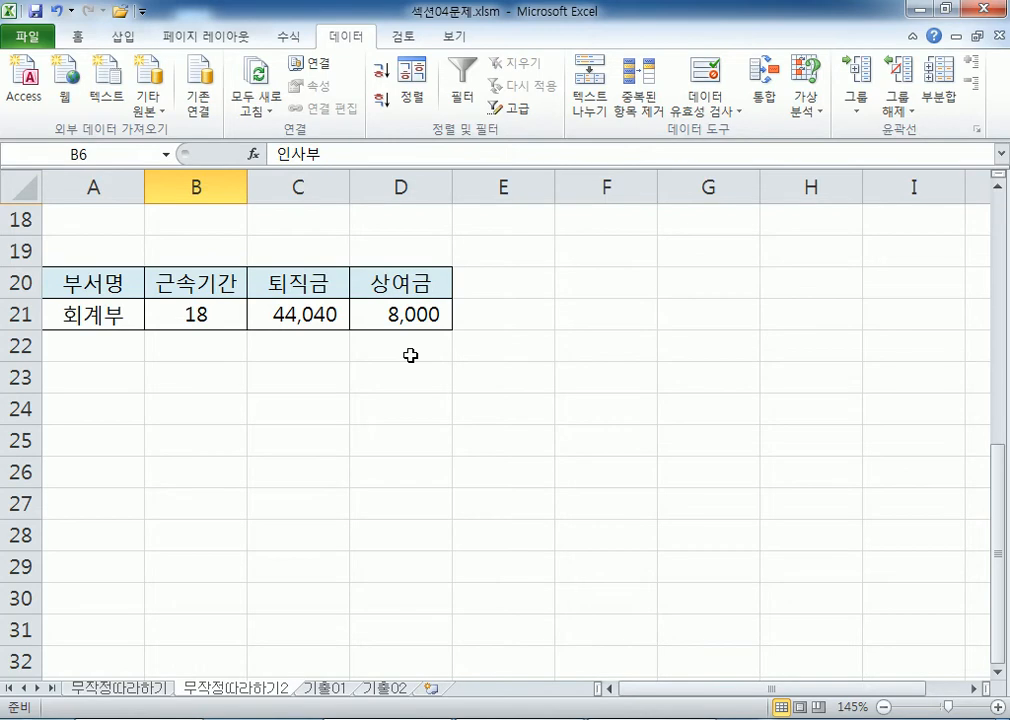
- Look at the 기출01 sheet and return to 무작정따라하기2 to review its table, criteria and output areas
key(ctrl+Page_Down)
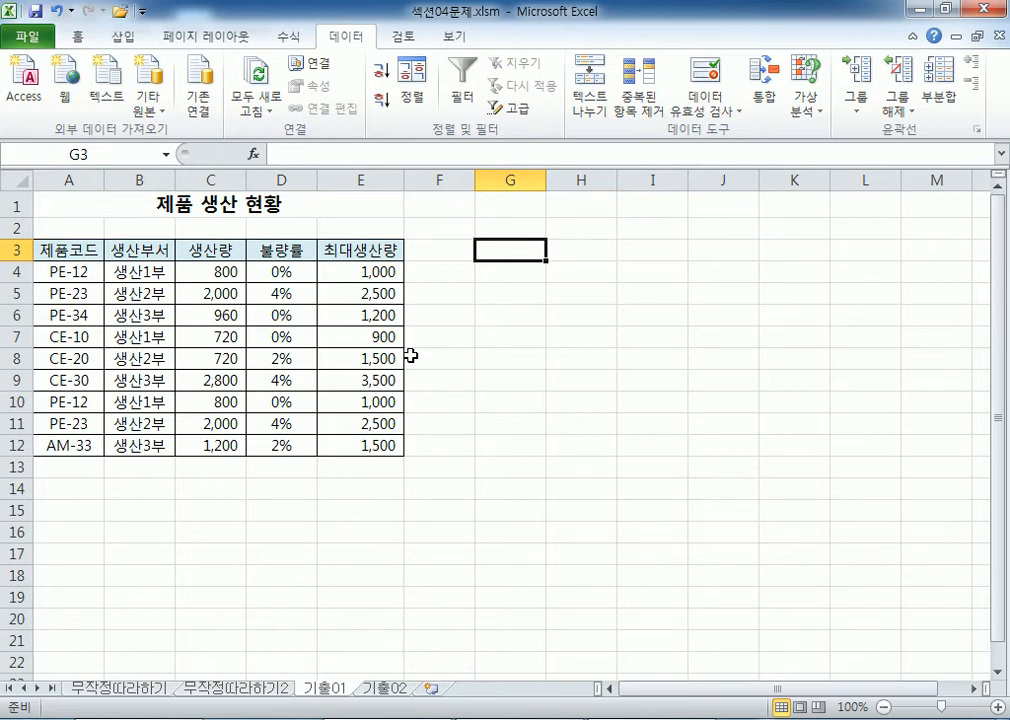
click(222, 690)
scroll(168, 384, up, 5)
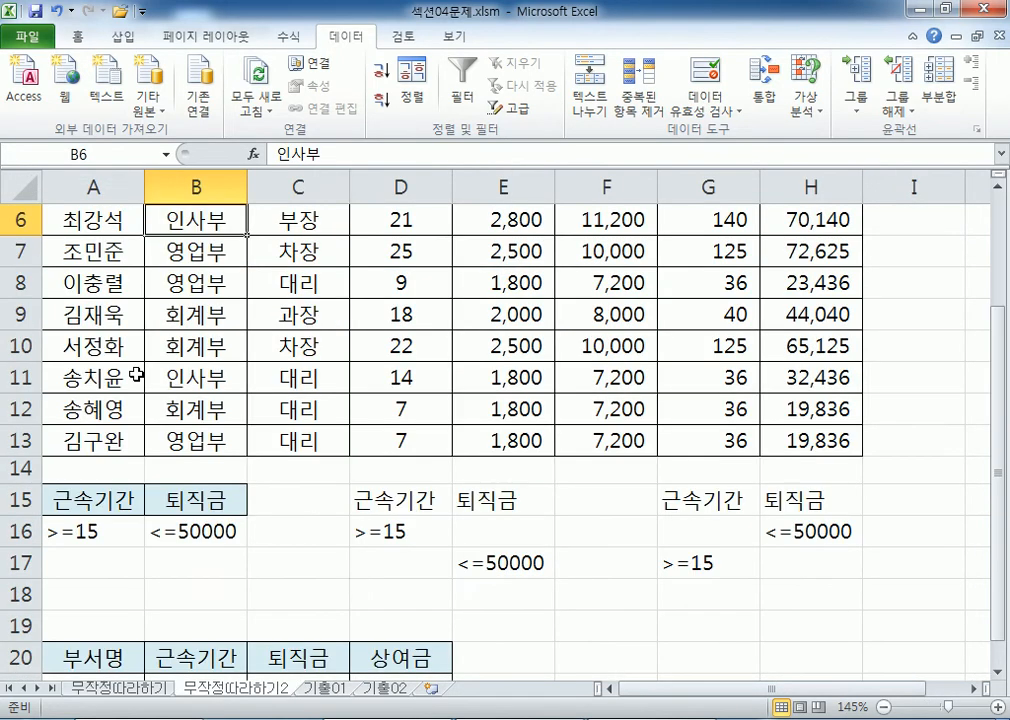
scroll(140, 368, down, 3)
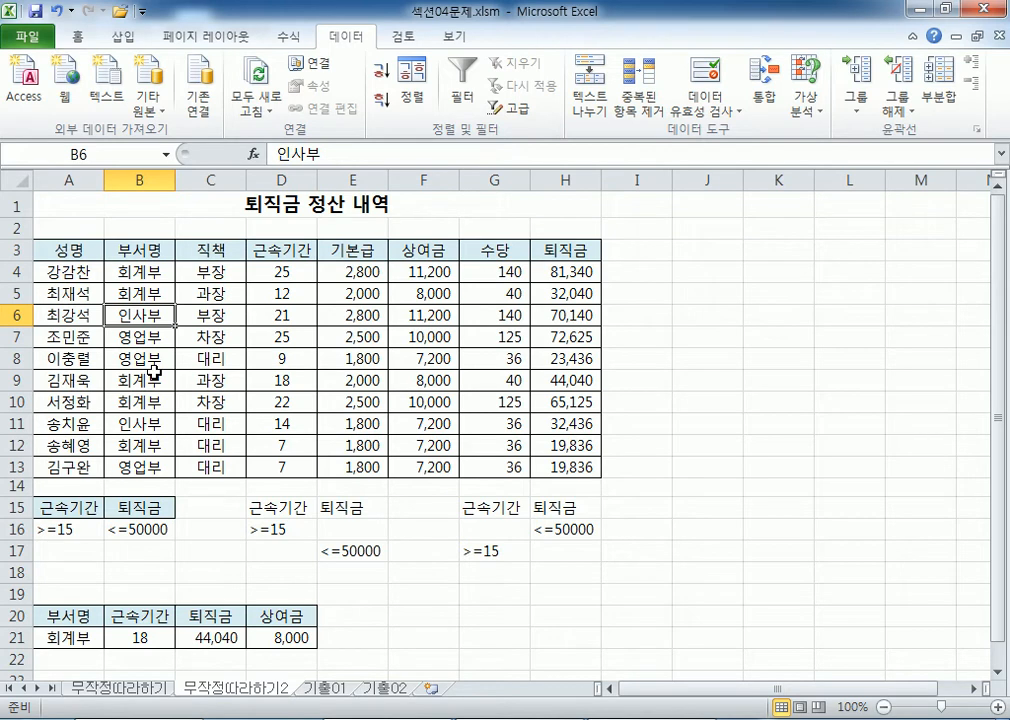
- Highlight the table A3:H13 on 무작정따라하기2 and compare it with the auto-filtered table on the 무작정따라하기 sheet
drag(76, 250, 547, 467)
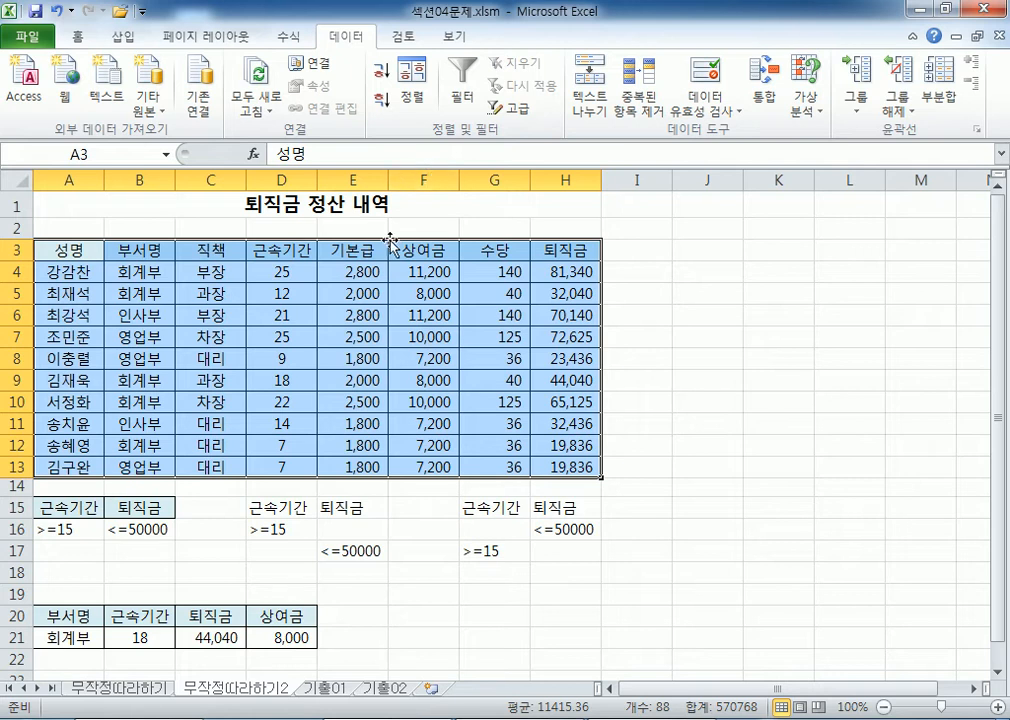
click(94, 692)
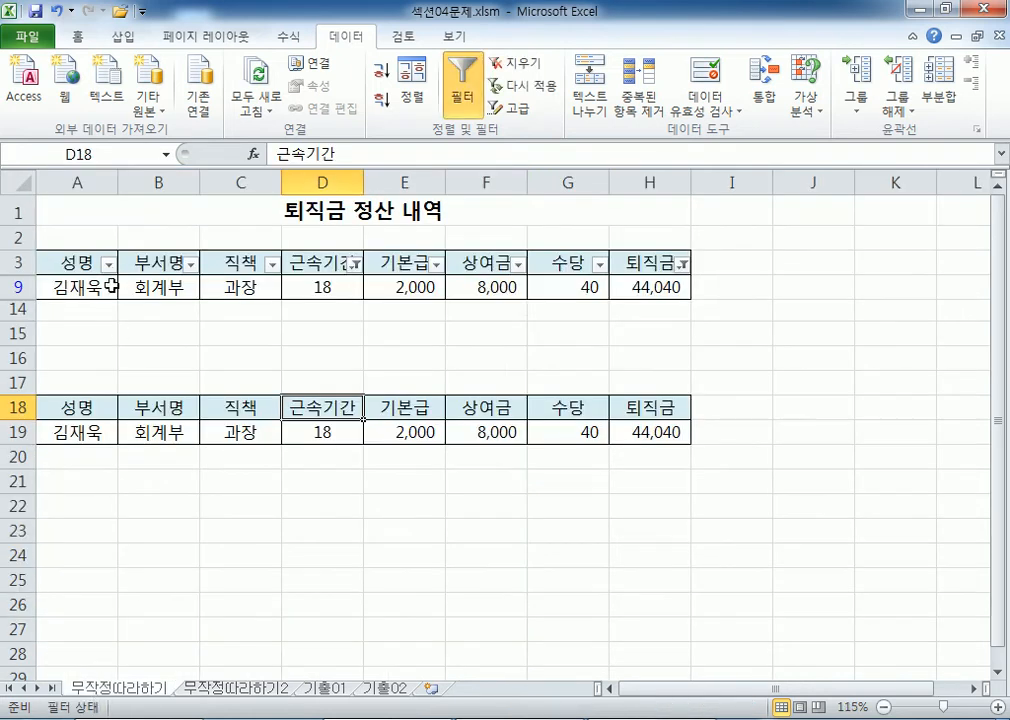
click(222, 690)
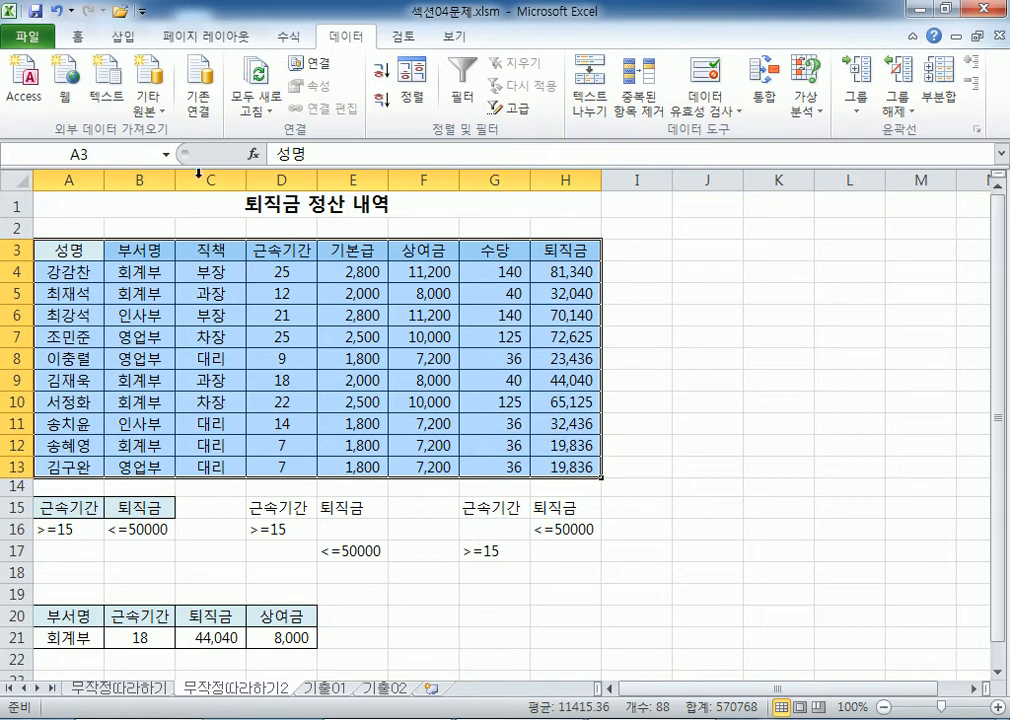
drag(81, 250, 560, 466)
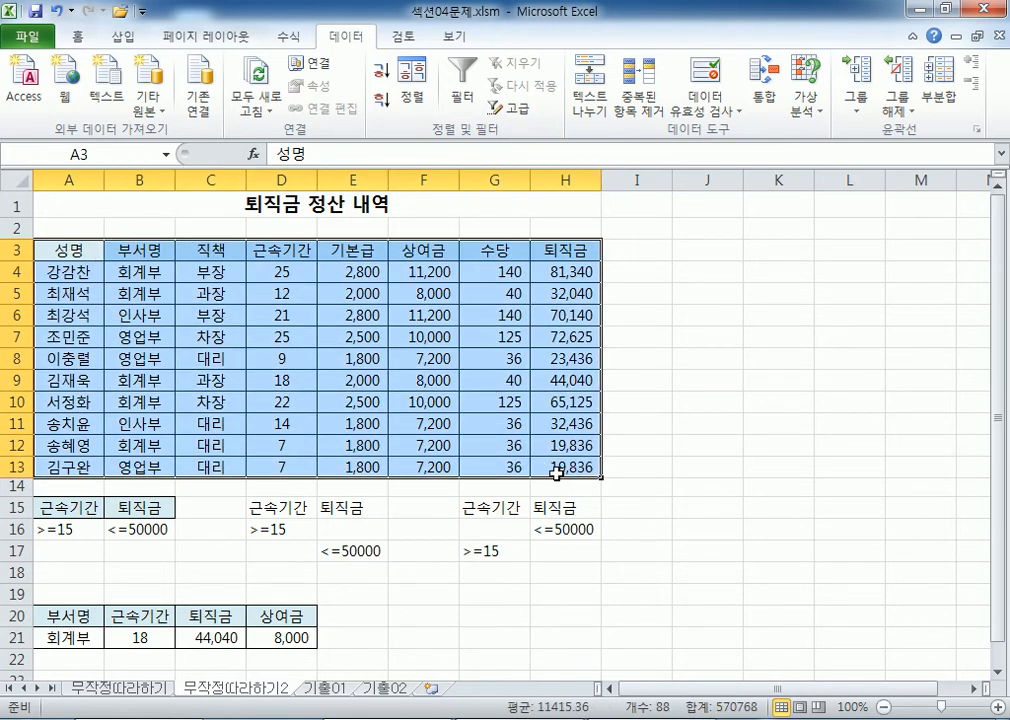
- Apply AutoFilter to the fully selected table A3:H13 and remove it again
click(462, 100)
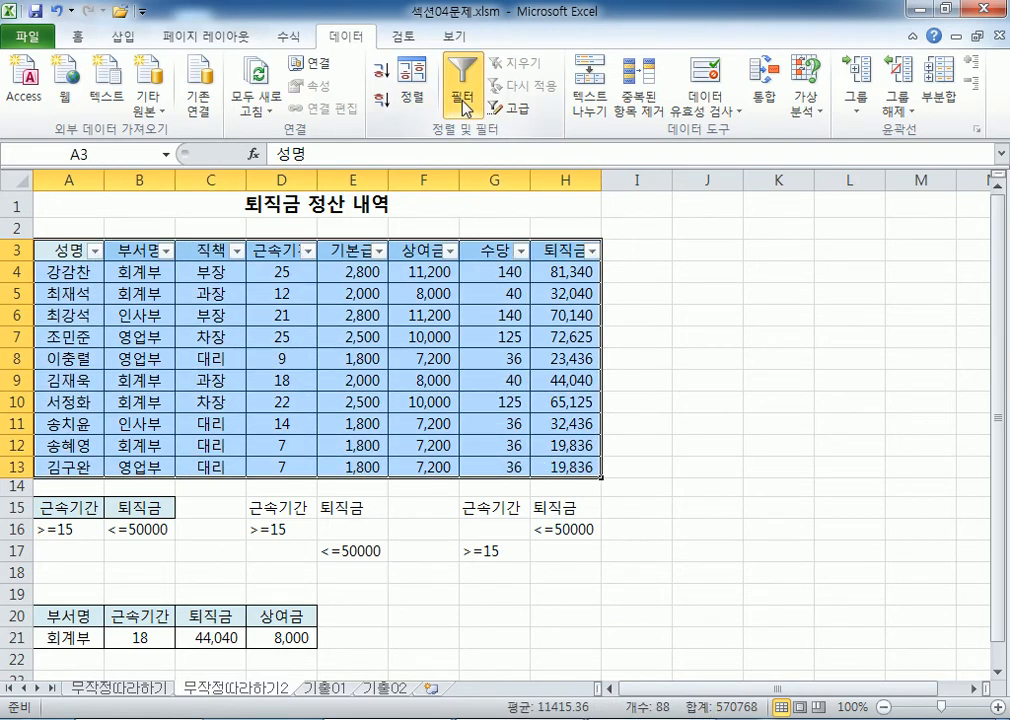
click(462, 100)
click(392, 293)
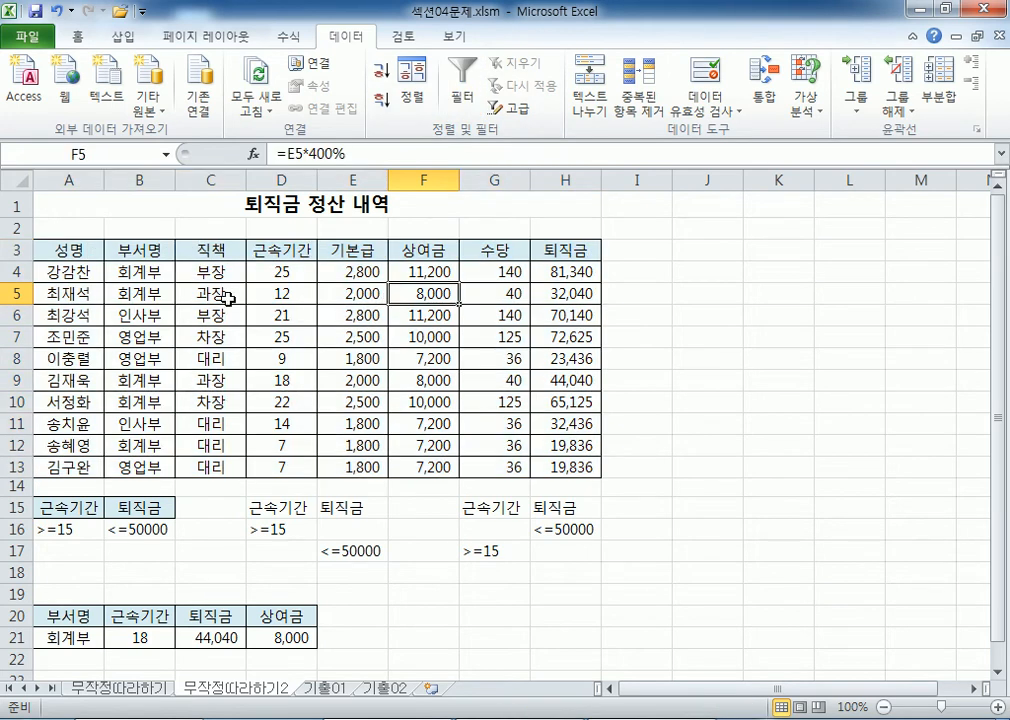
- Apply AutoFilter from the single cell E9 inside the table and remove it again
click(142, 271)
drag(145, 271, 338, 370)
click(340, 380)
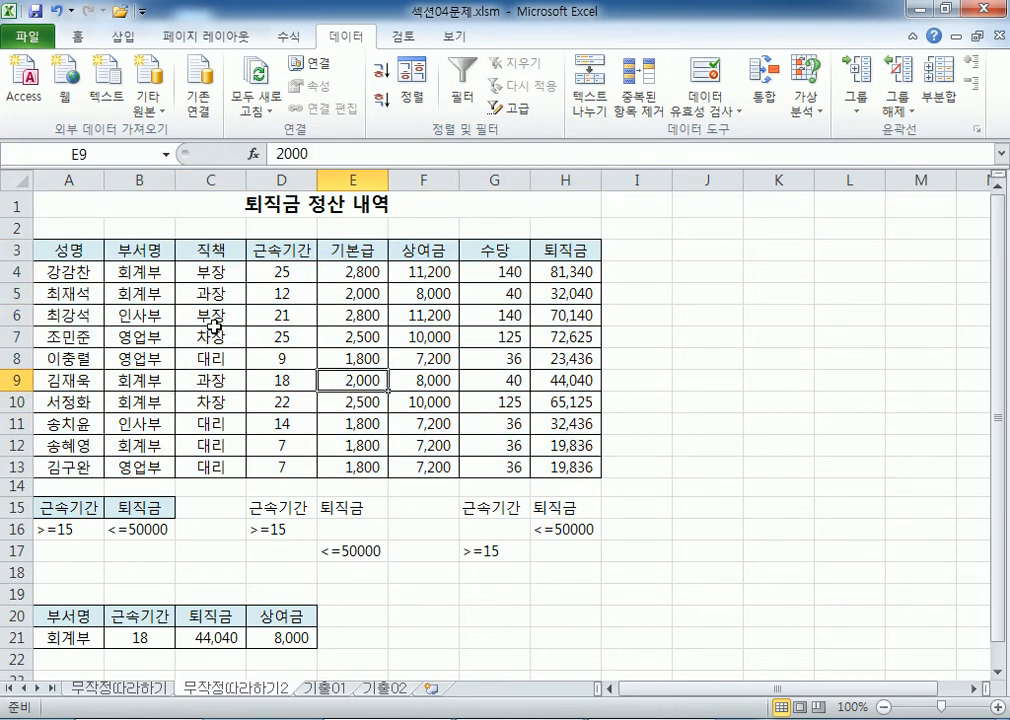
click(464, 100)
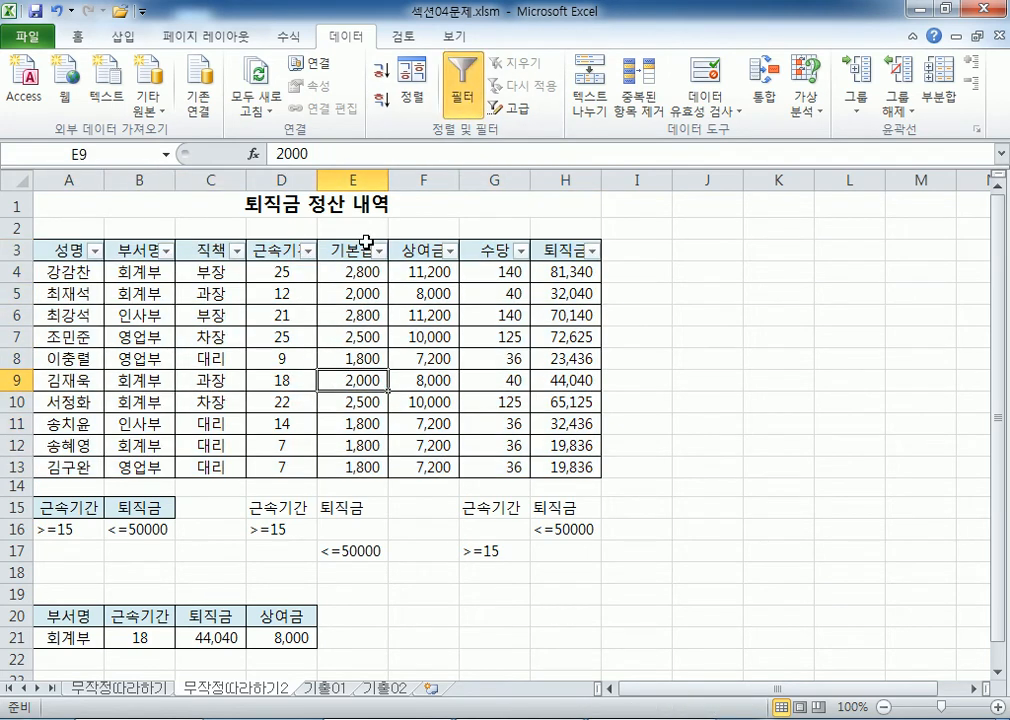
click(462, 100)
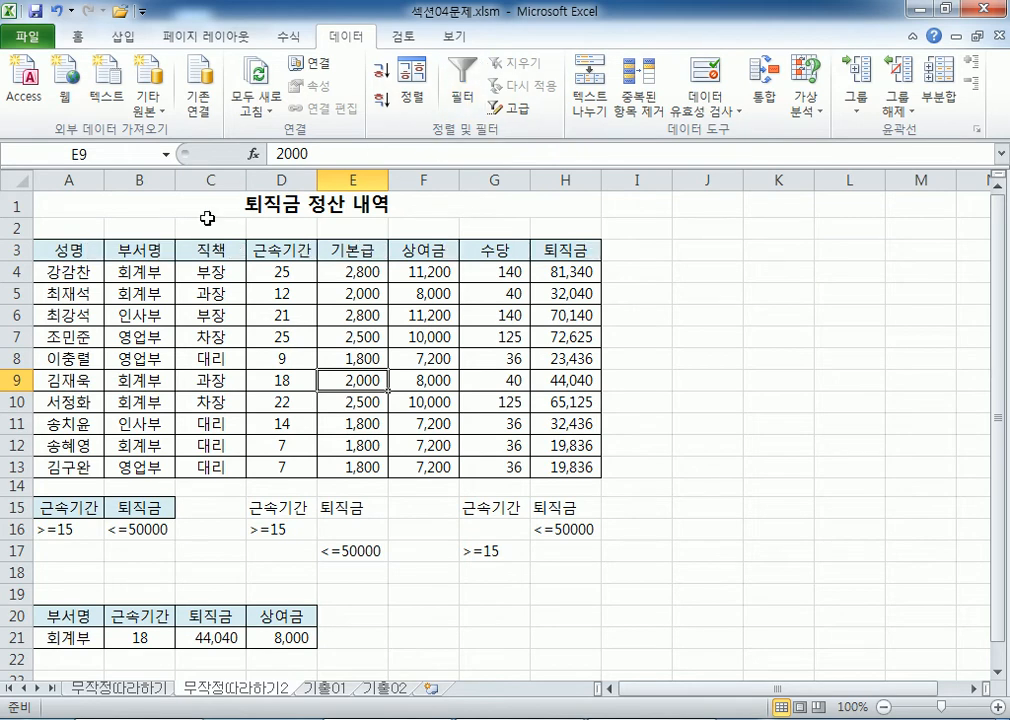
- Examine the extent of the table A3:H13 between rows 2 and 14
click(14, 203)
drag(50, 252, 541, 463)
click(16, 227)
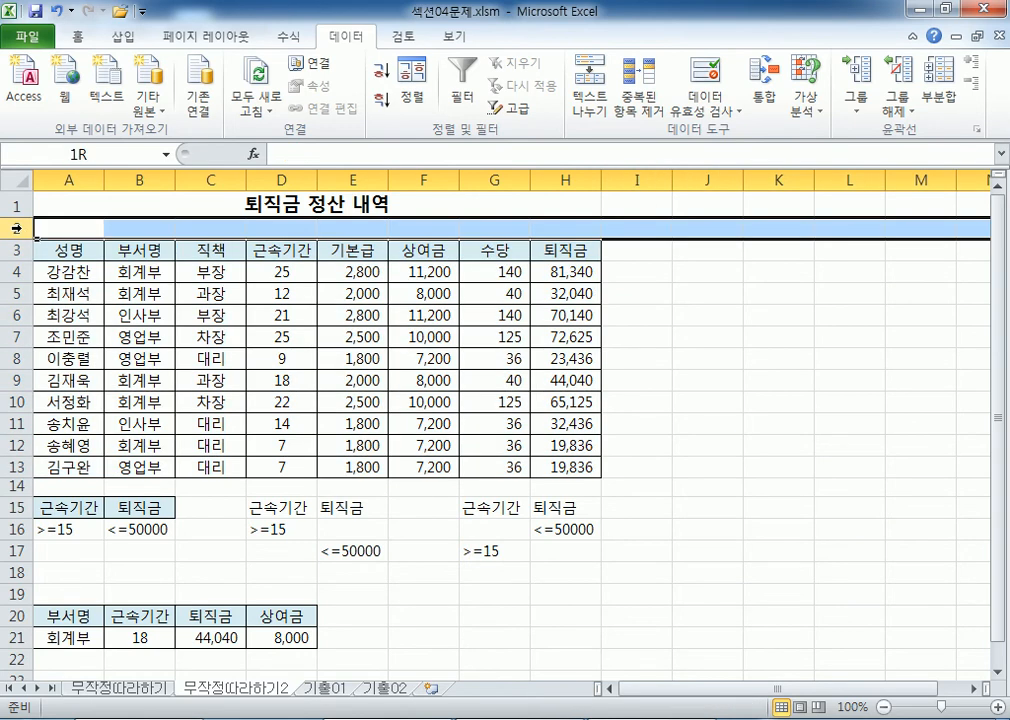
click(17, 487)
drag(58, 252, 545, 473)
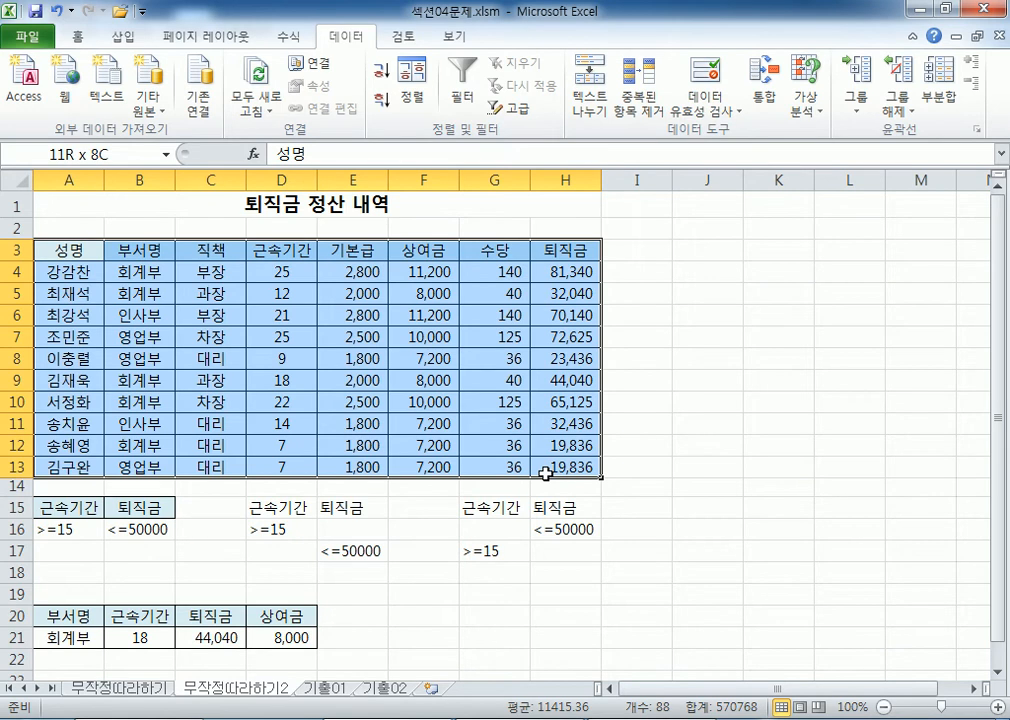
- Toggle AutoFilter on and off with only cell E8 selected
click(380, 360)
click(475, 96)
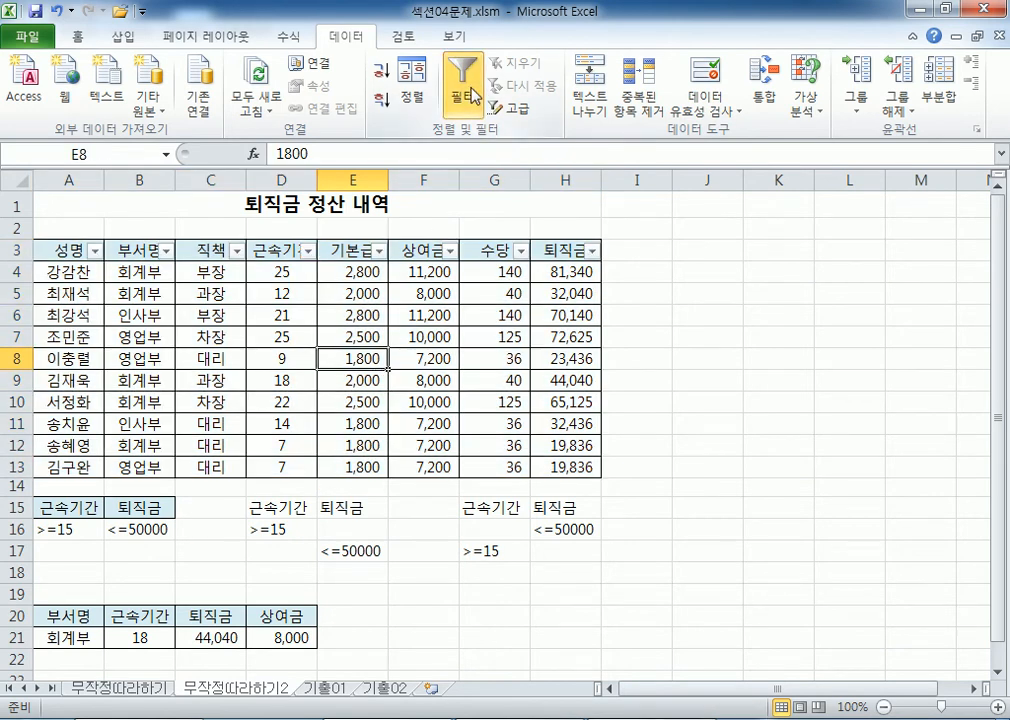
click(475, 96)
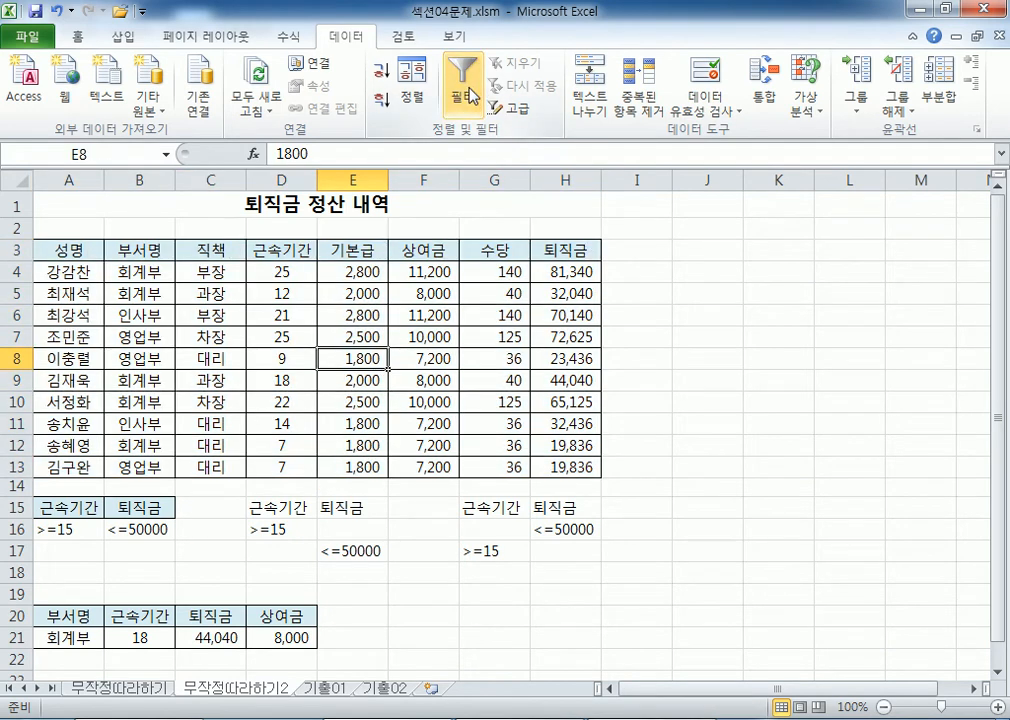
- Open the Advanced Filter dialog with the criteria cells A15:B16 selected and close it without filtering
scroll(135, 286, down, 2)
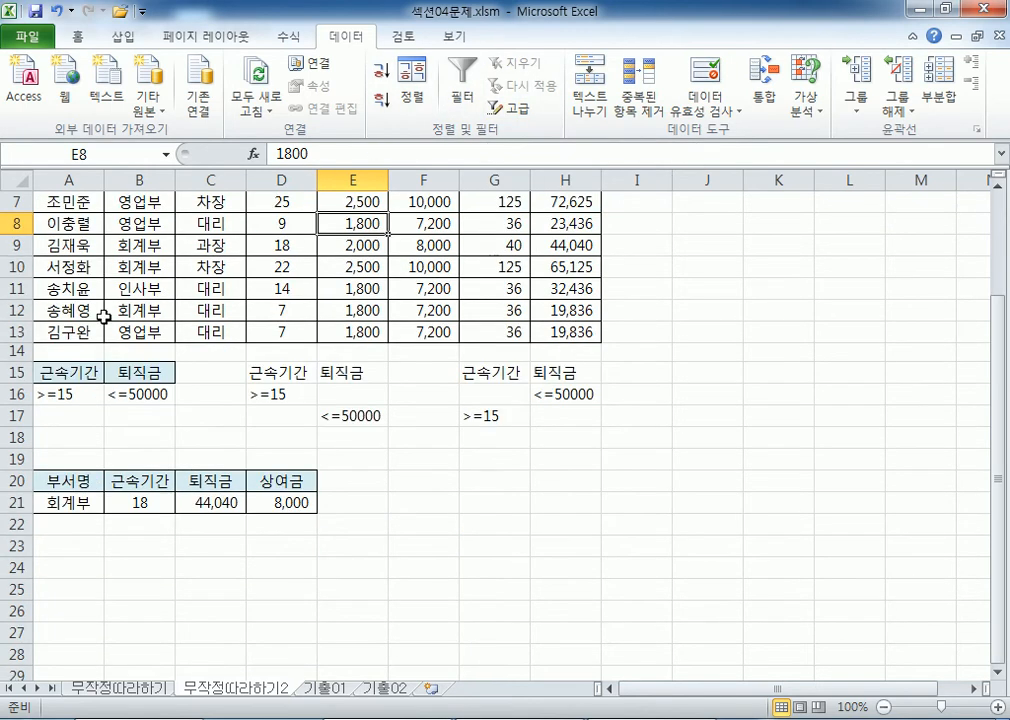
click(60, 374)
drag(60, 374, 151, 390)
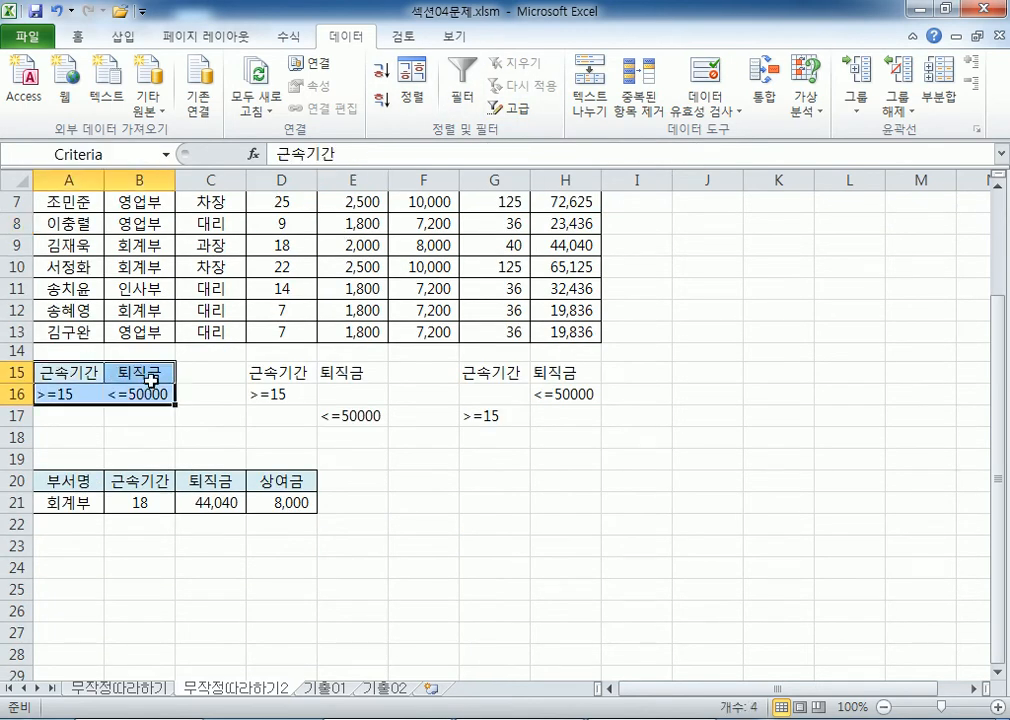
click(74, 374)
drag(74, 374, 138, 392)
click(515, 107)
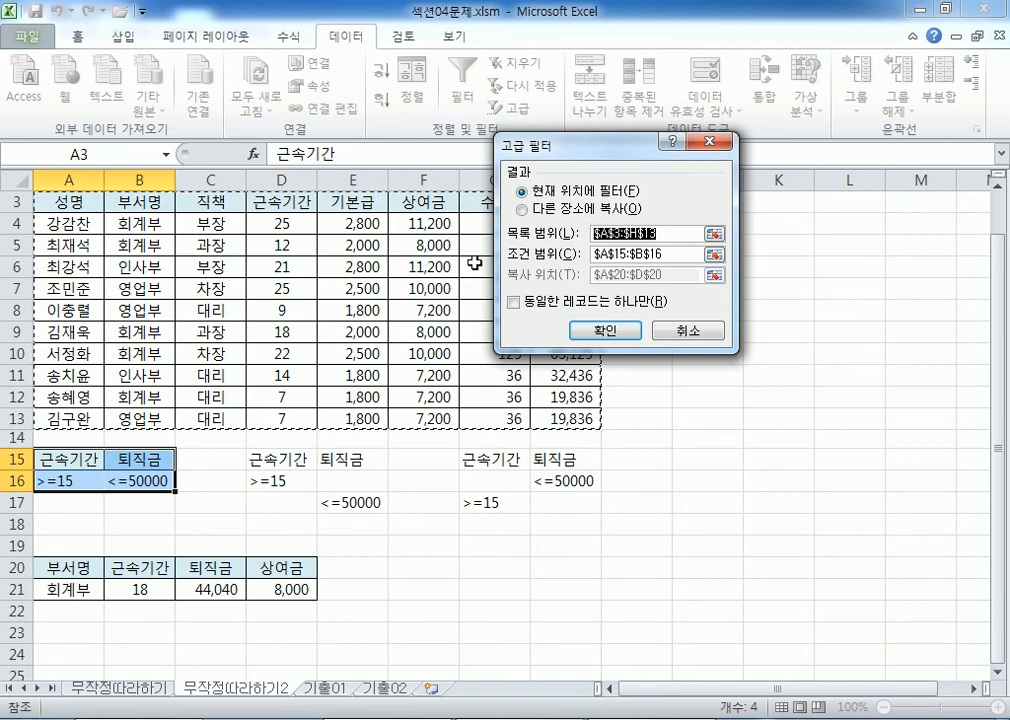
click(590, 332)
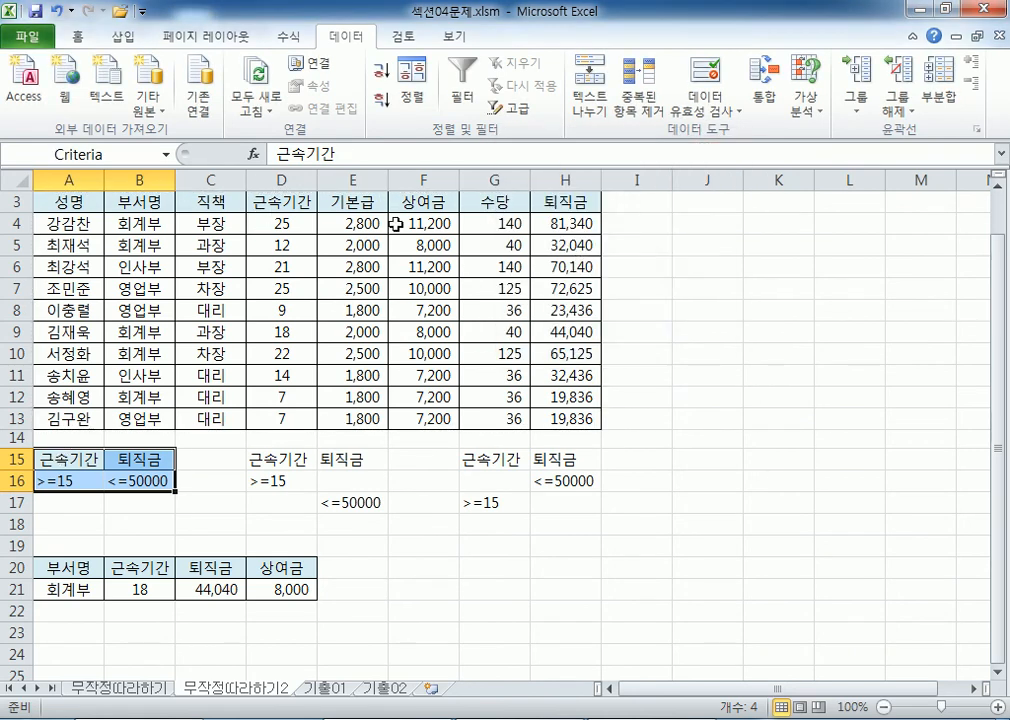
- Open the Advanced Filter dialog with the whole table A3:H13 selected and cancel it
drag(82, 459, 145, 478)
scroll(145, 470, down, 1)
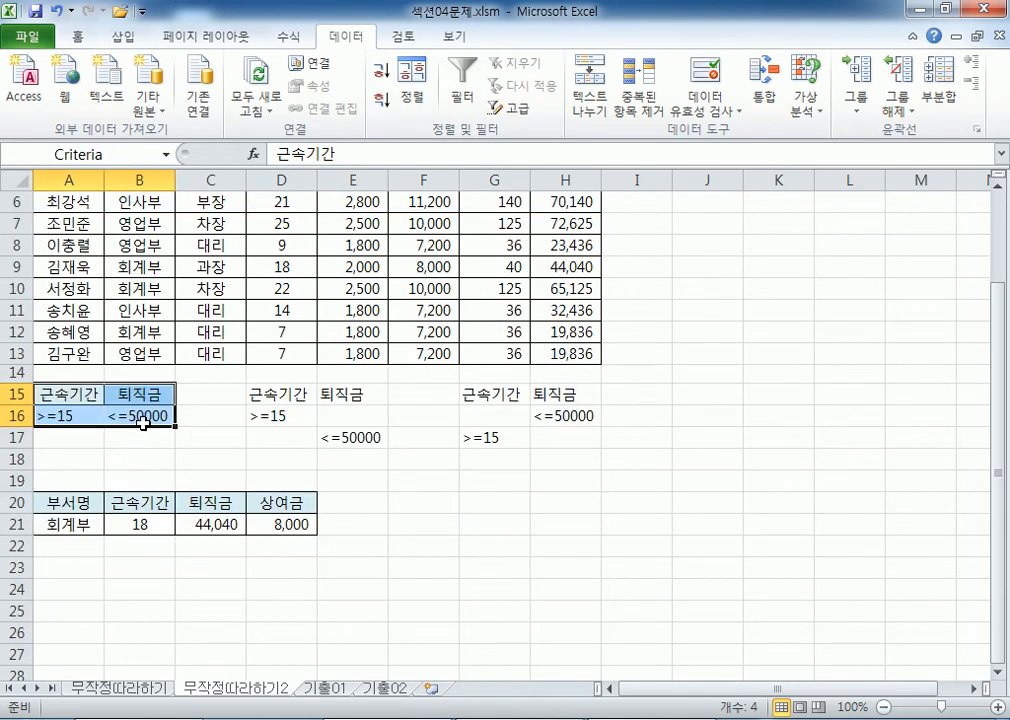
scroll(140, 423, up, 2)
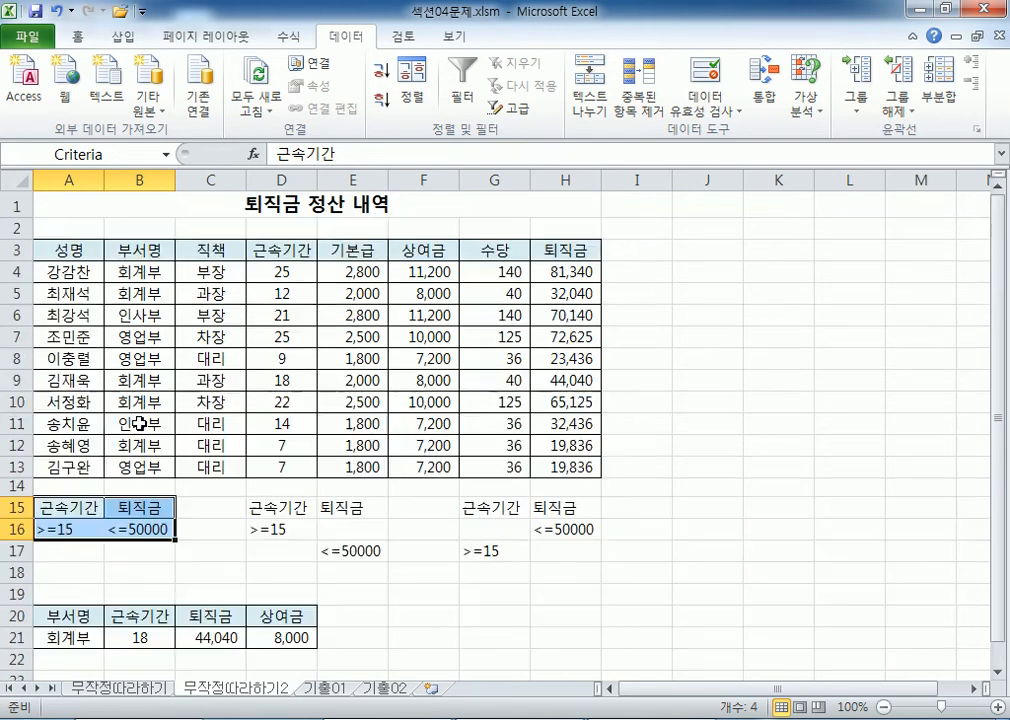
drag(50, 256, 565, 465)
click(515, 107)
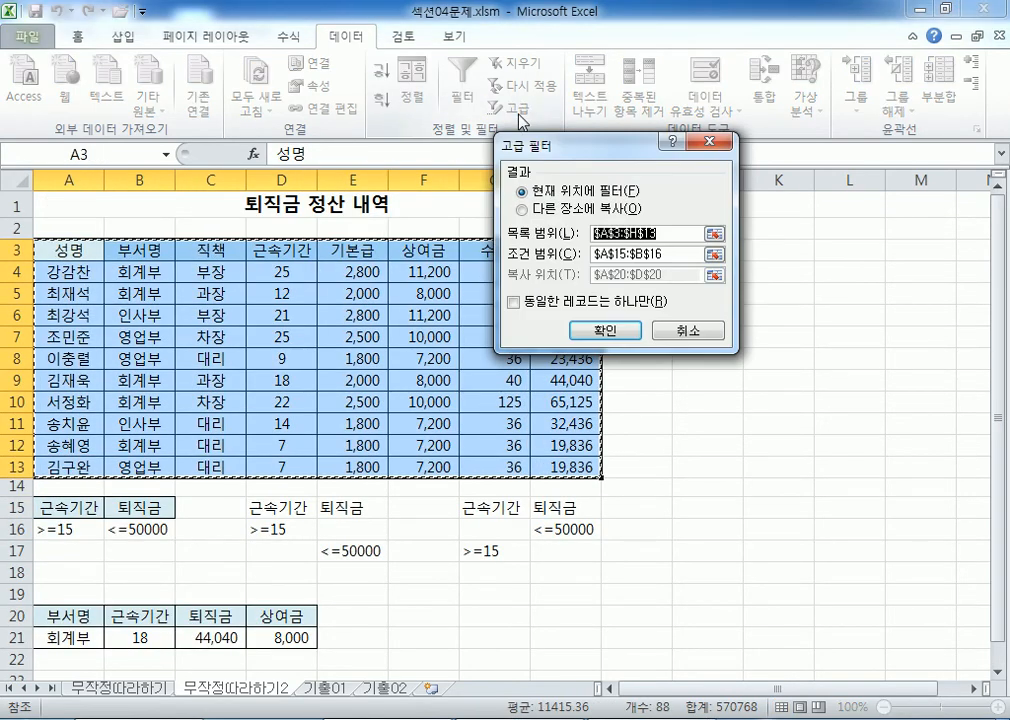
key(Escape)
- Start an Advanced Filter from a table cell, with list range A3:H13 and results copied to another location
click(272, 293)
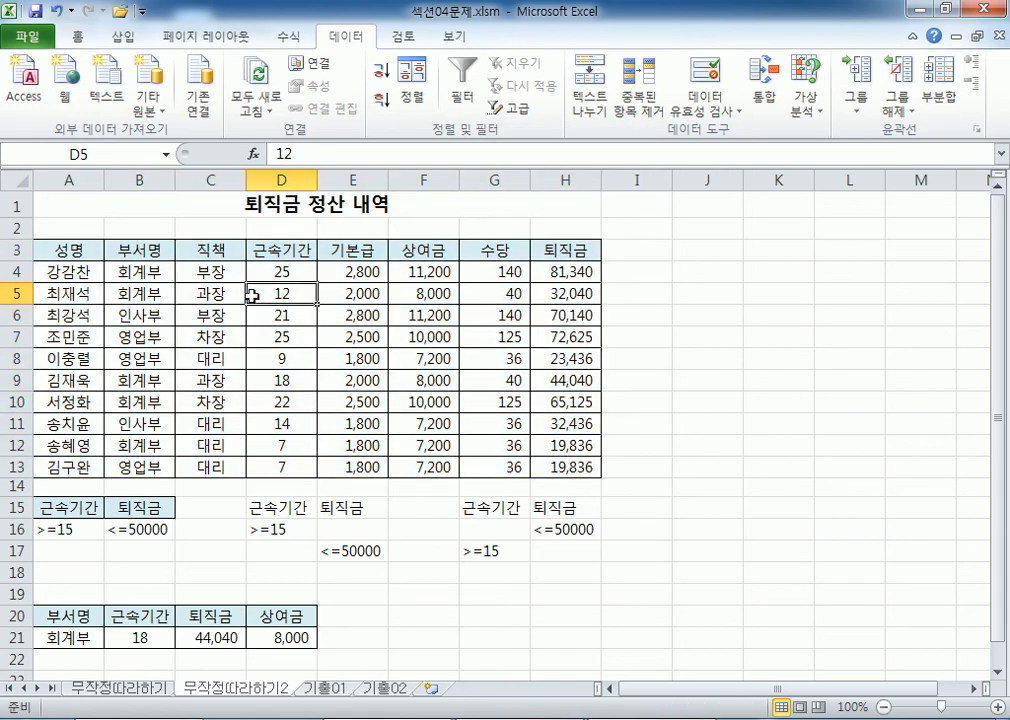
click(508, 108)
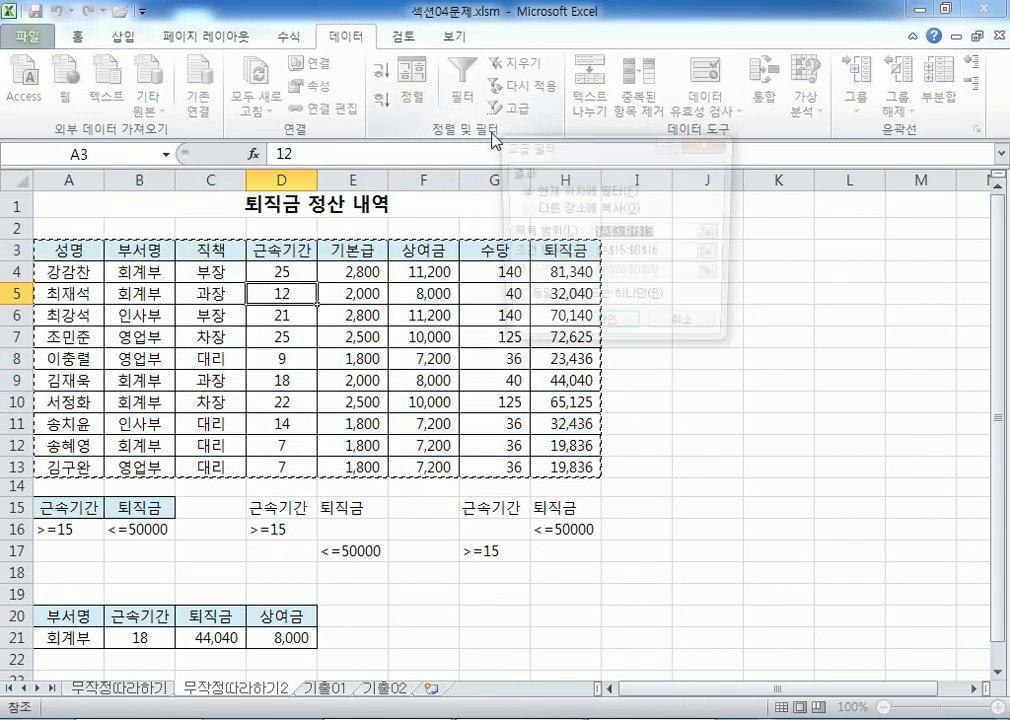
drag(88, 249, 549, 467)
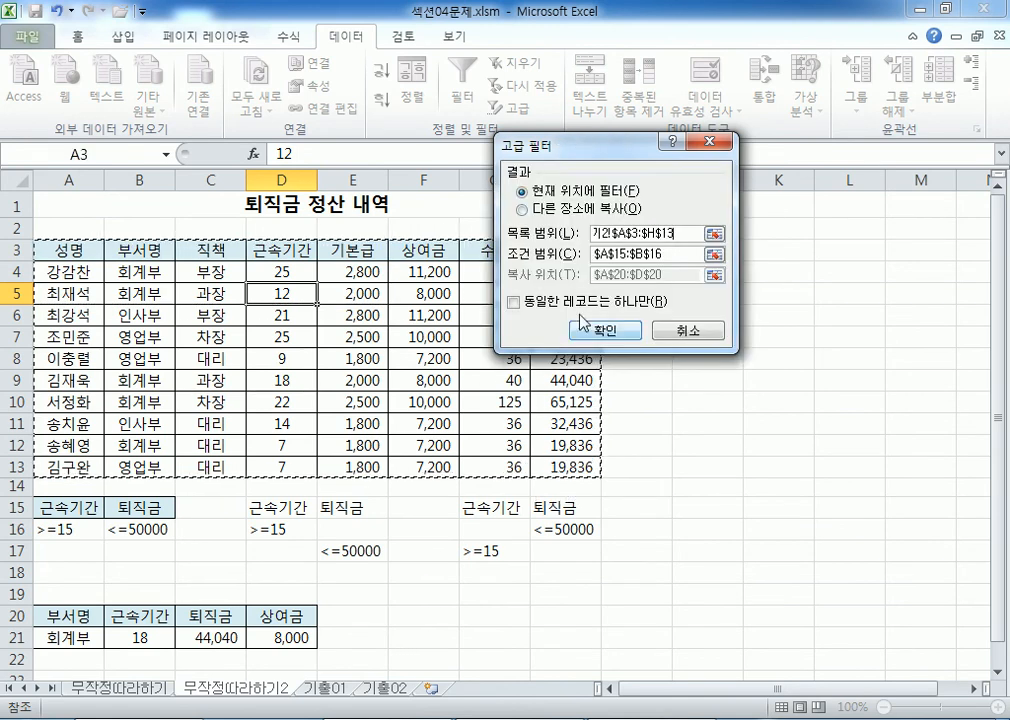
click(576, 212)
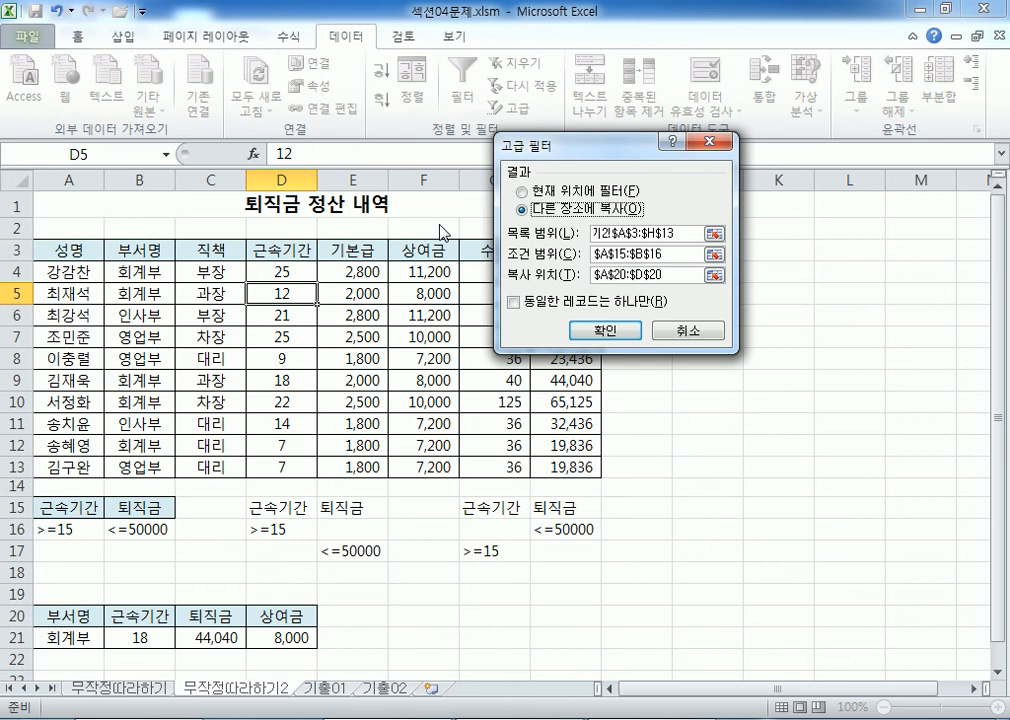
- Try D15:E17 and G15:H17 as the criteria range, settling on A15:B16
click(558, 255)
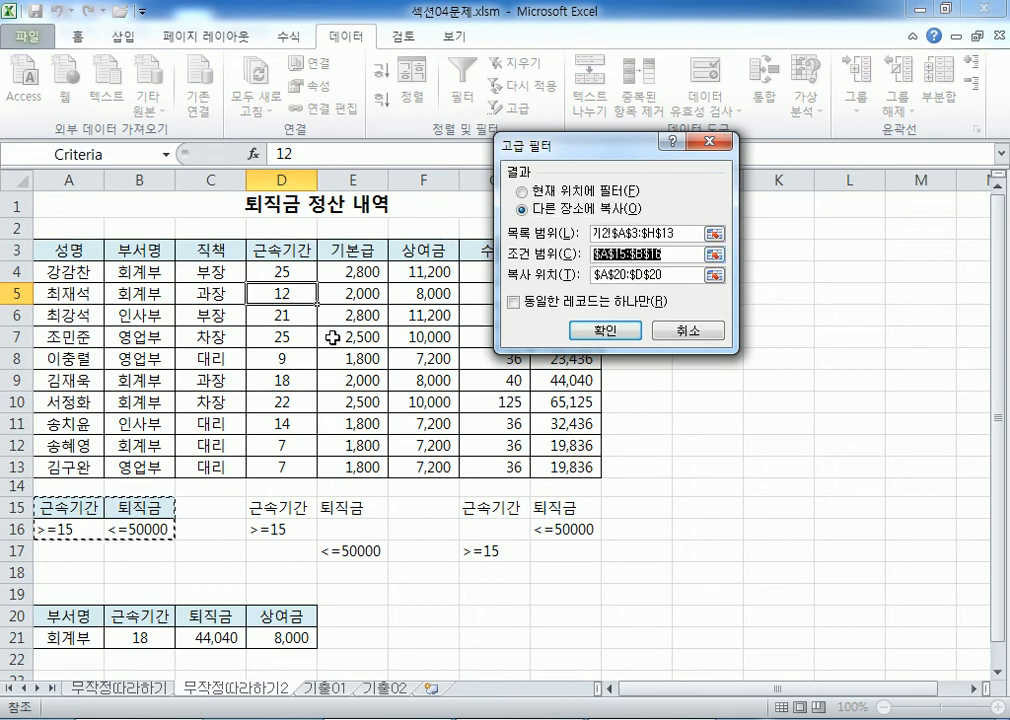
key(BackSpace)
scroll(200, 390, down, 1)
drag(263, 435, 340, 480)
drag(468, 437, 557, 477)
drag(268, 437, 347, 480)
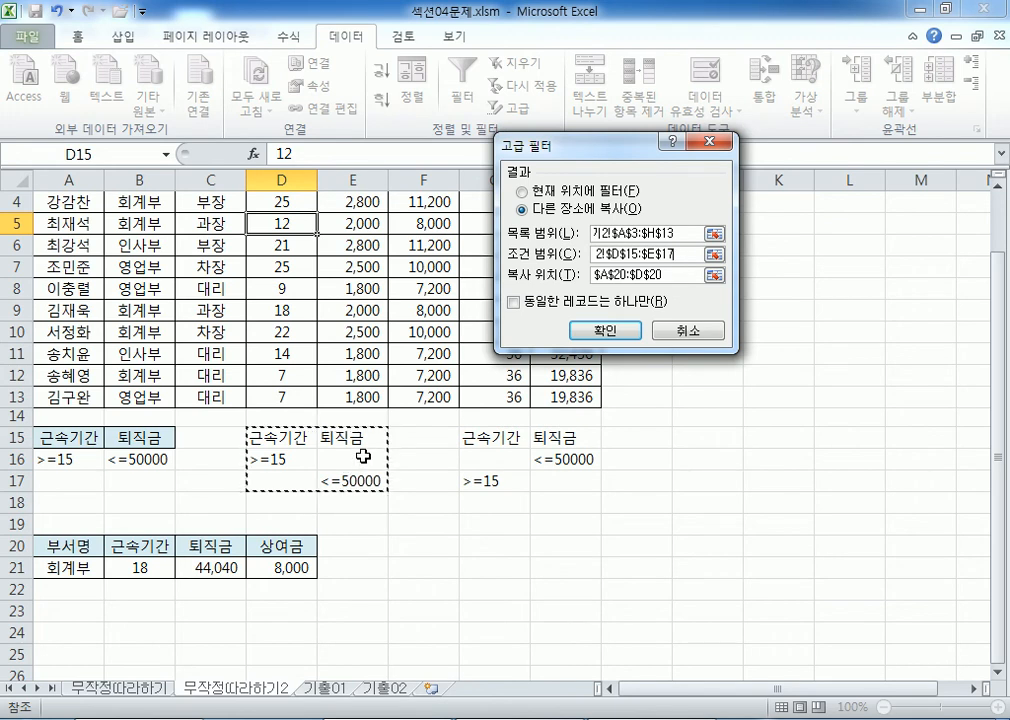
drag(79, 437, 140, 460)
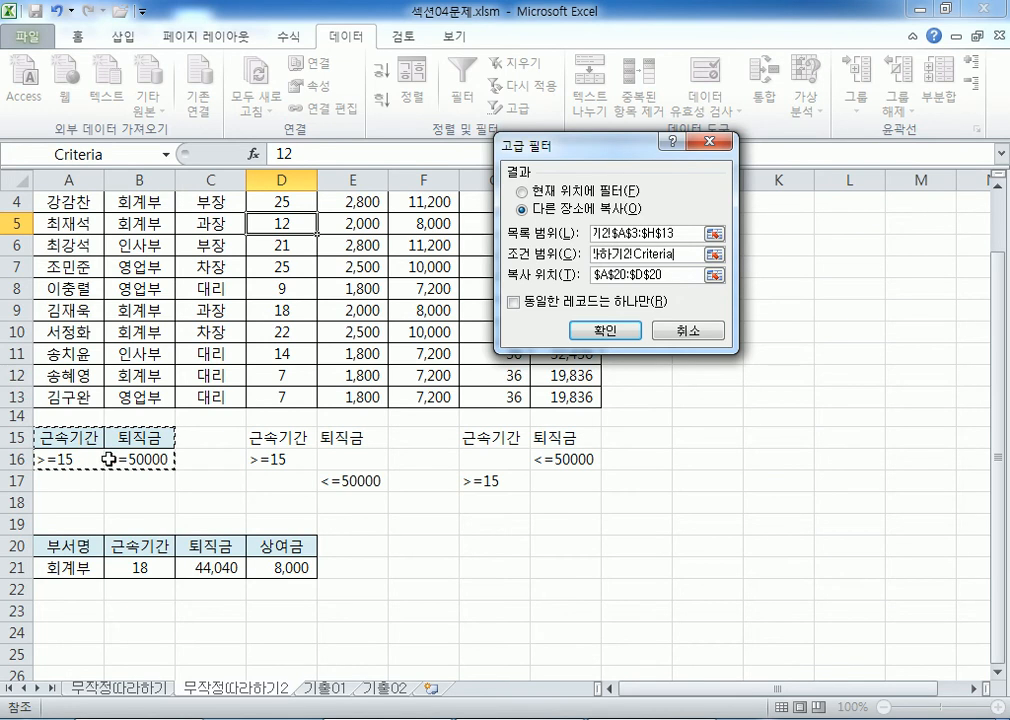
- Set the copy destination to cell A30 and run the advanced filter
key(Tab)
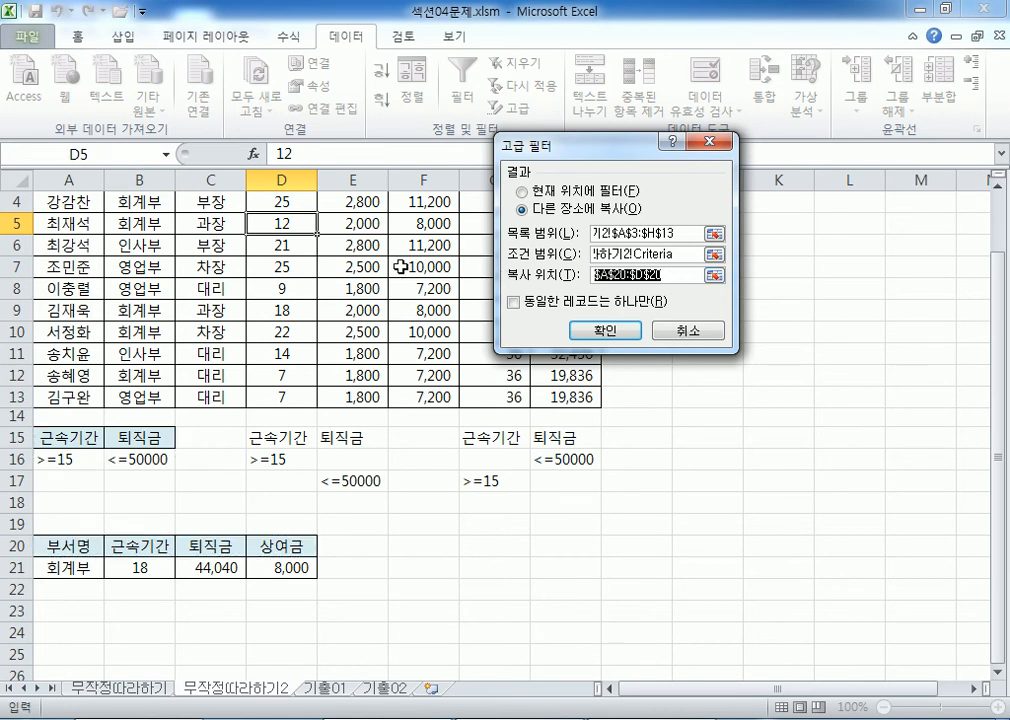
key(BackSpace)
scroll(237, 354, down, 2)
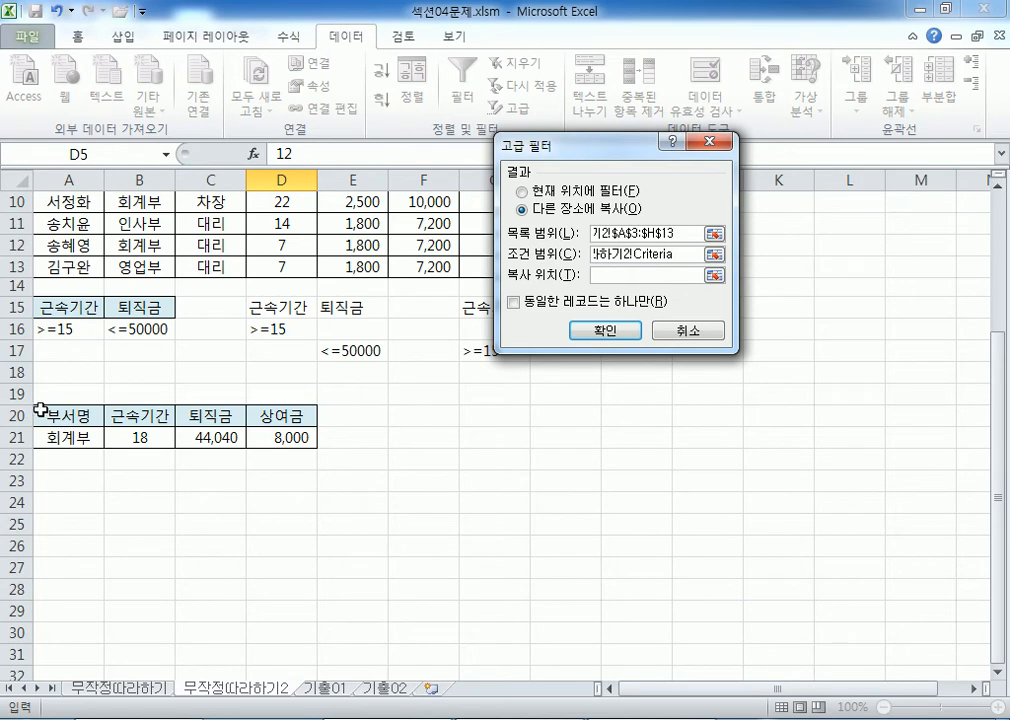
drag(18, 416, 18, 455)
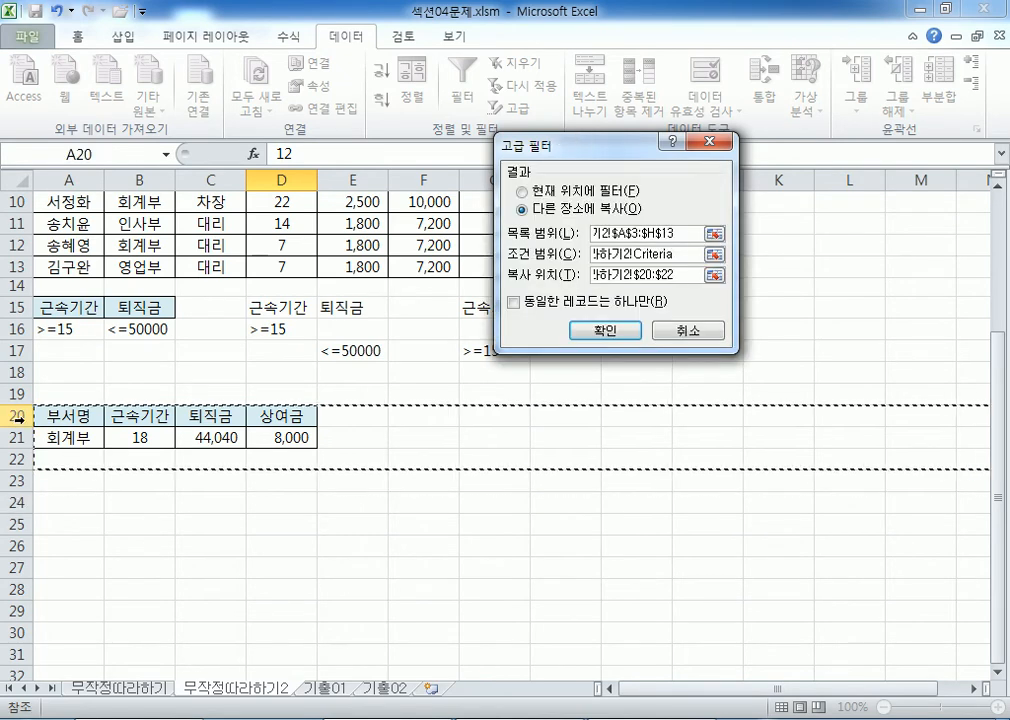
click(48, 488)
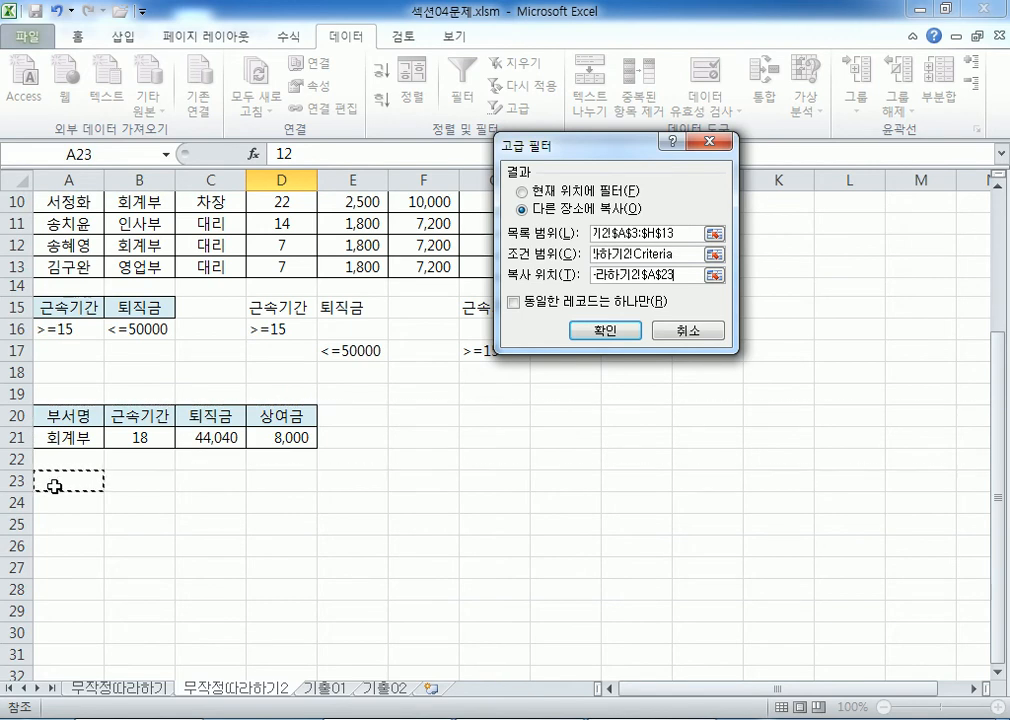
scroll(60, 495, down, 2)
click(51, 500)
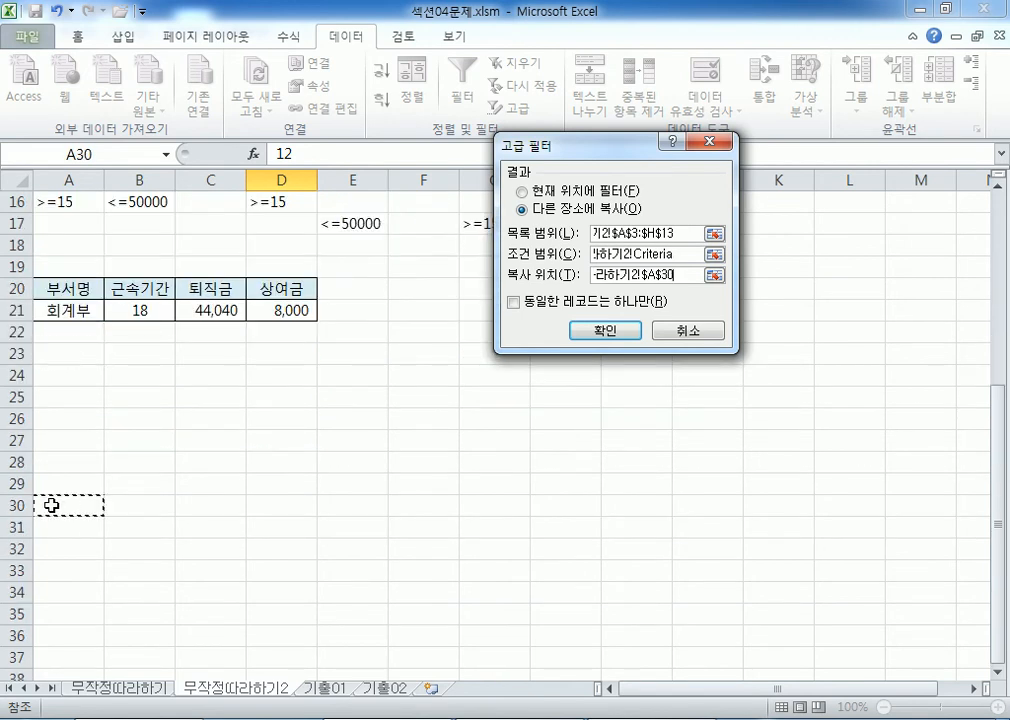
click(605, 330)
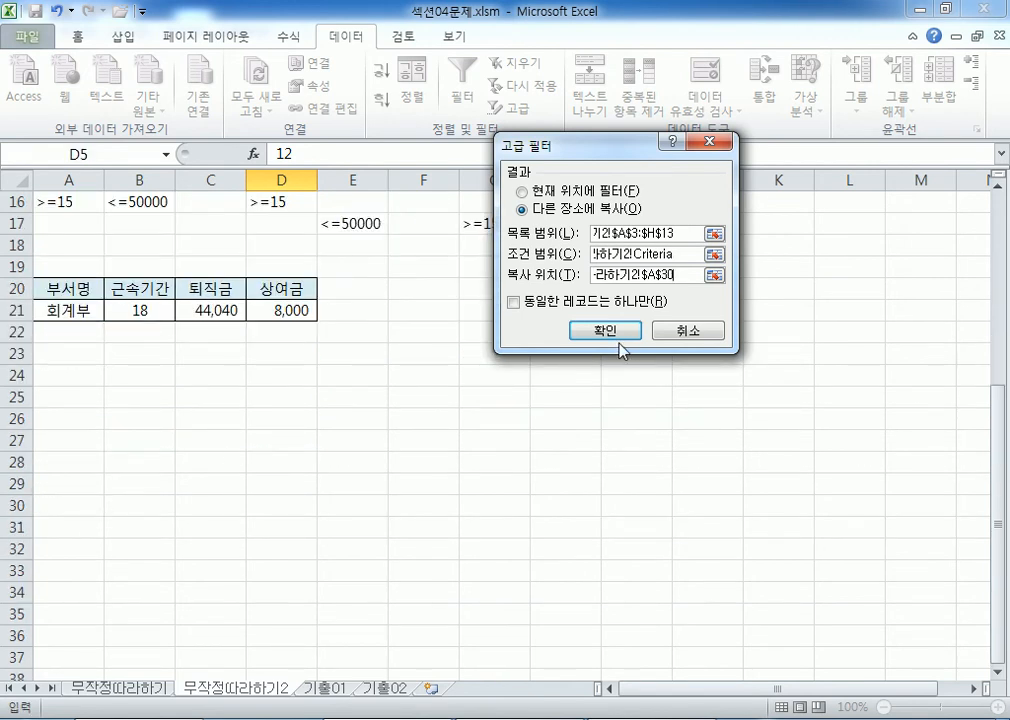
- Compare the records extracted from row 30 down with the reduced-column result headed by A20:D20
scroll(147, 552, down, 4)
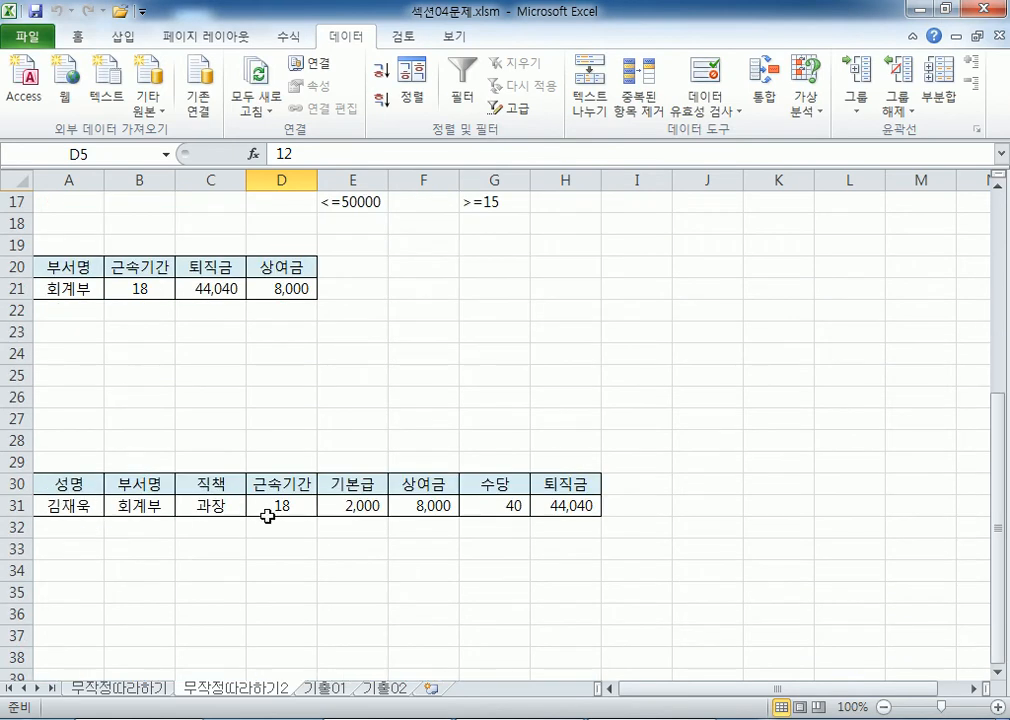
scroll(267, 515, up, 3)
drag(52, 459, 286, 456)
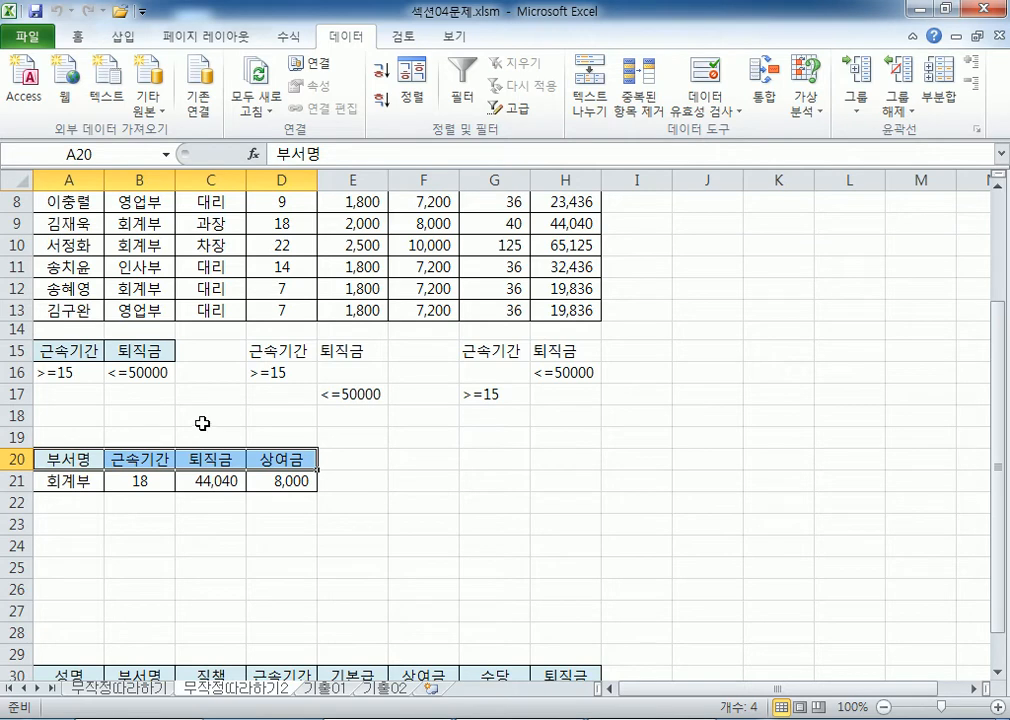
scroll(296, 498, down, 3)
scroll(232, 431, down, 4)
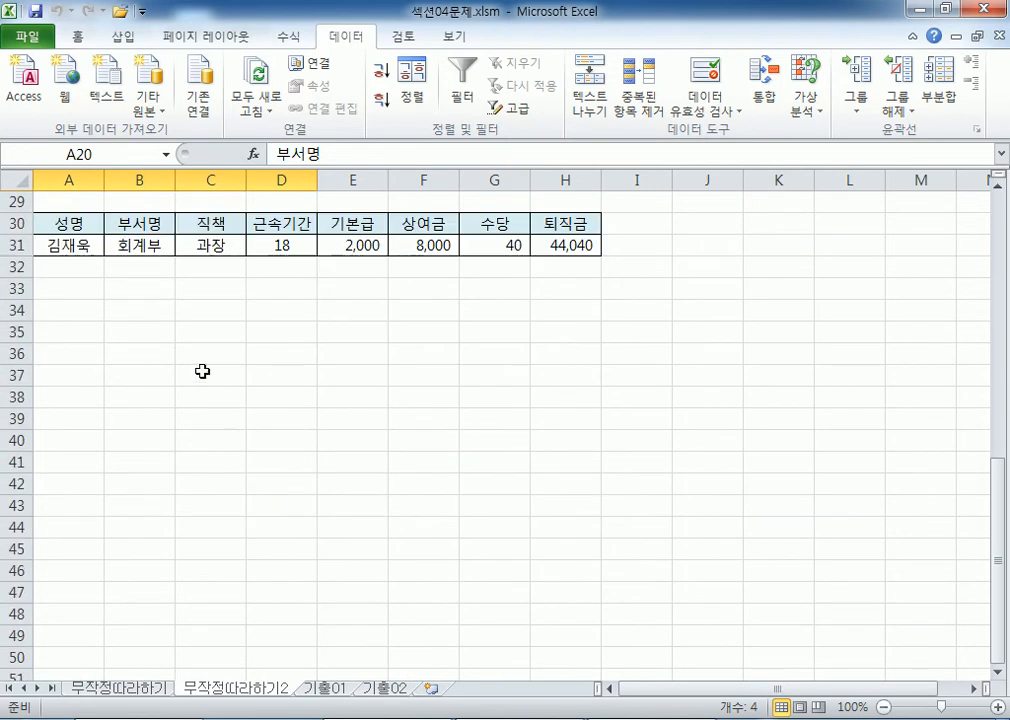
click(189, 330)
scroll(185, 326, up, 4)
scroll(185, 326, down, 6)
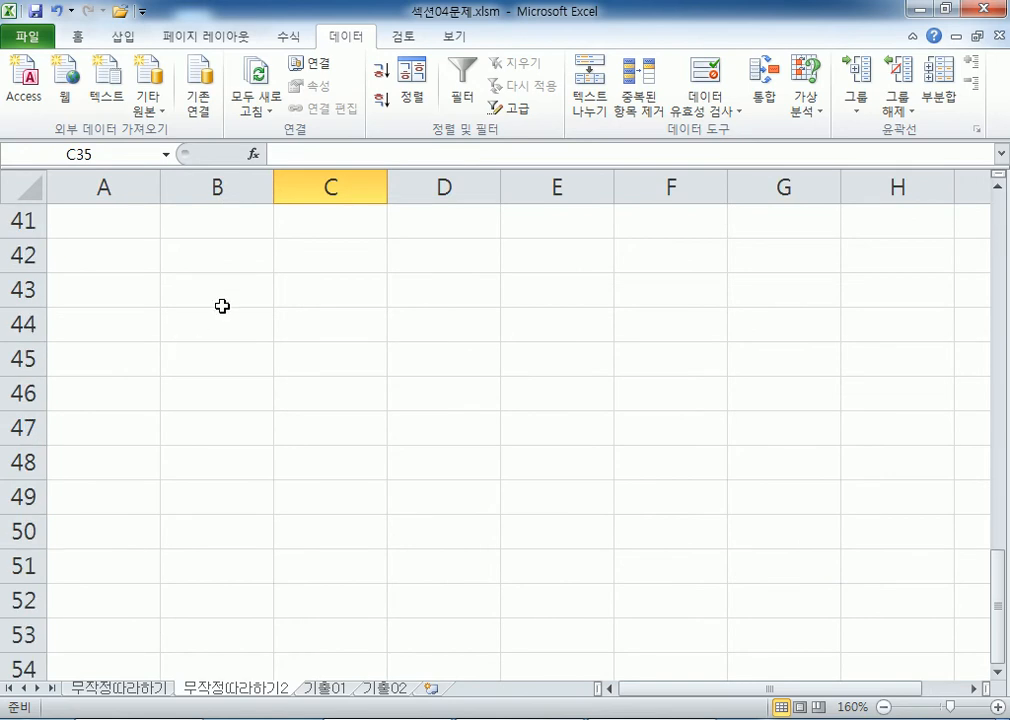
- Enter a sample criterion in B43:B44 with the header 나이 and the condition >=20
click(235, 299)
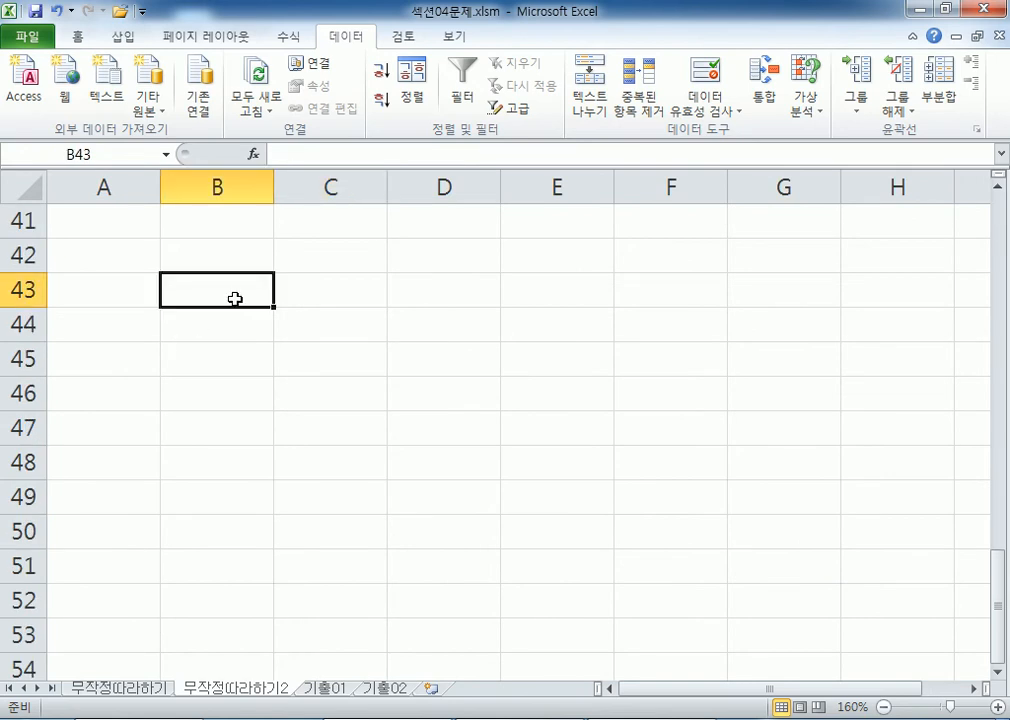
text(나이)
key(Return)
text(>=20)
key(Tab)
key(Up)
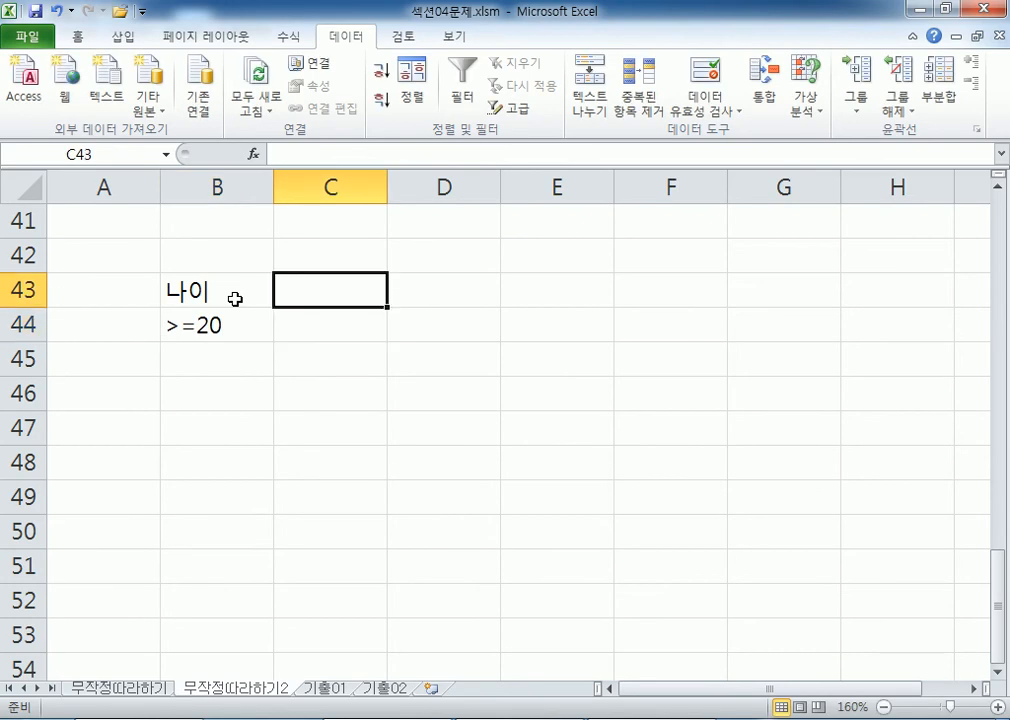
- Add a 급여 criterion in C43:C44 with the condition >=800000, then select B43:C44
text(급여)
key(Return)
text(>=800000)
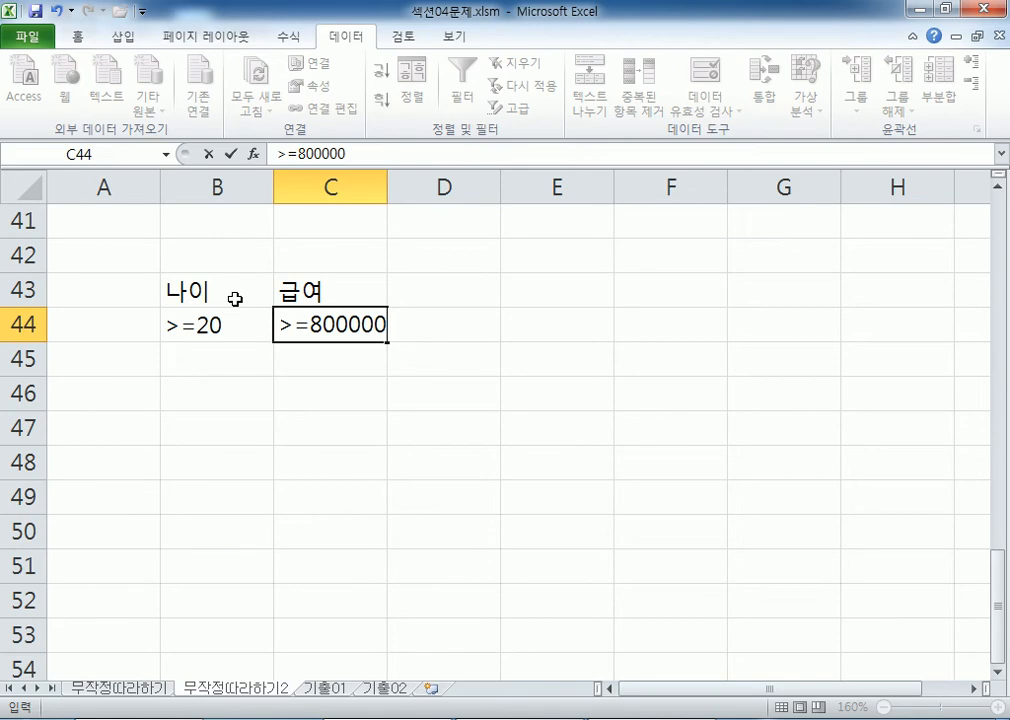
key(Return)
drag(235, 299, 342, 334)
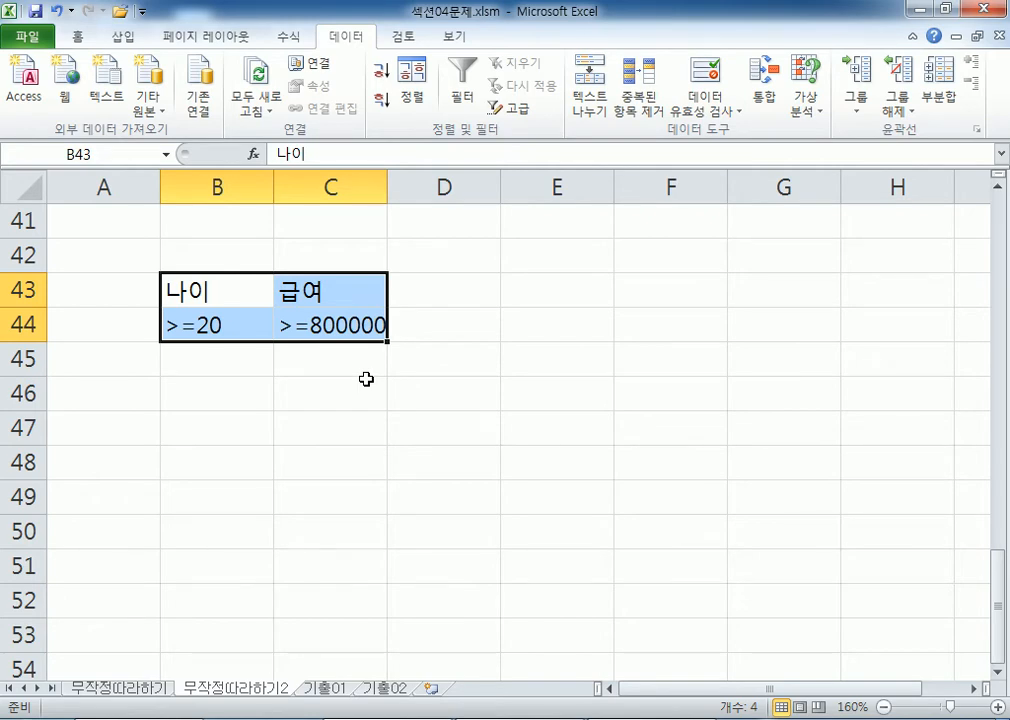
- Add a 지역 criterion in D43:D44 with the value 서울
click(415, 286)
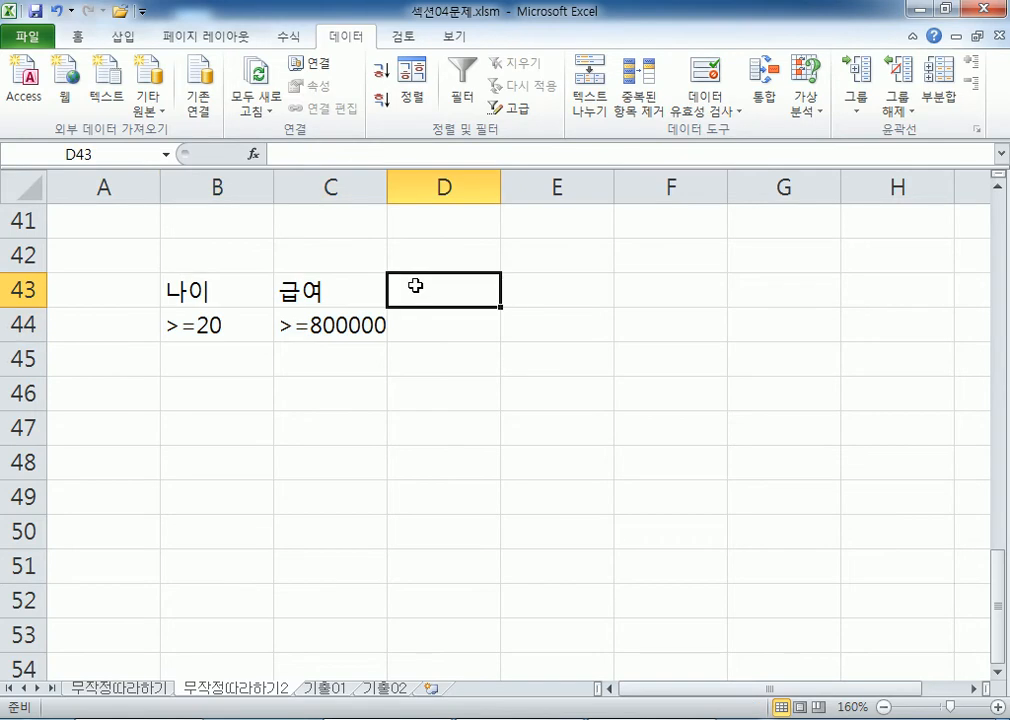
text(징)
text(서울)
key(Return)
click(412, 325)
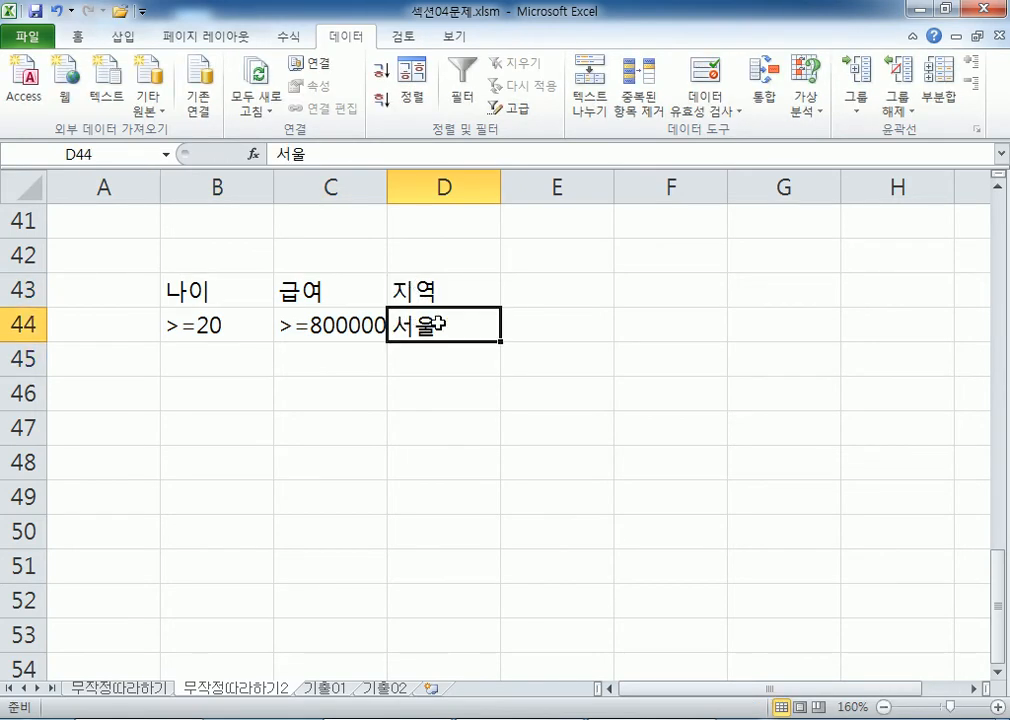
- Rewrite the region value in D44 as ="서울" and select the criteria block B43:D44
double_click(437, 323)
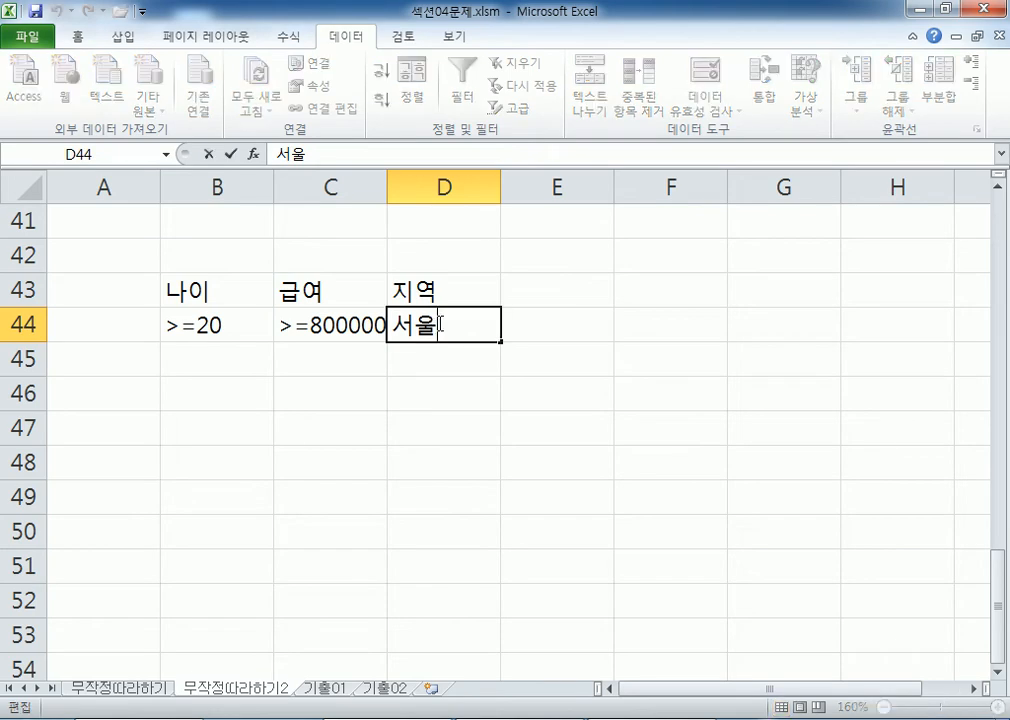
click(408, 325)
text(=)
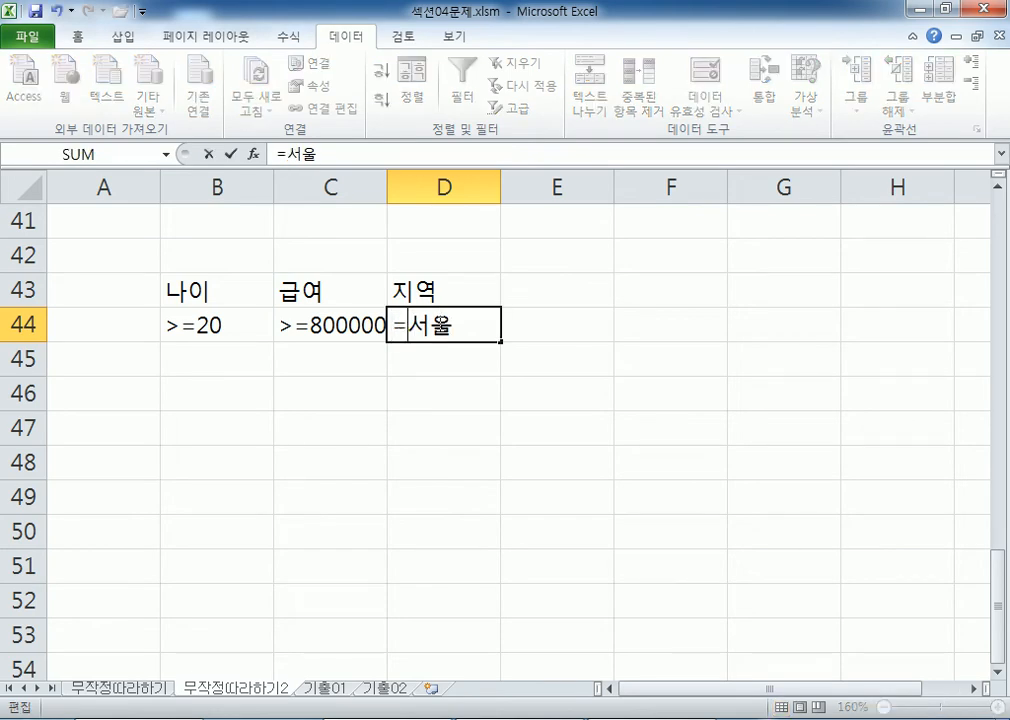
text(")
key(End)
text(")
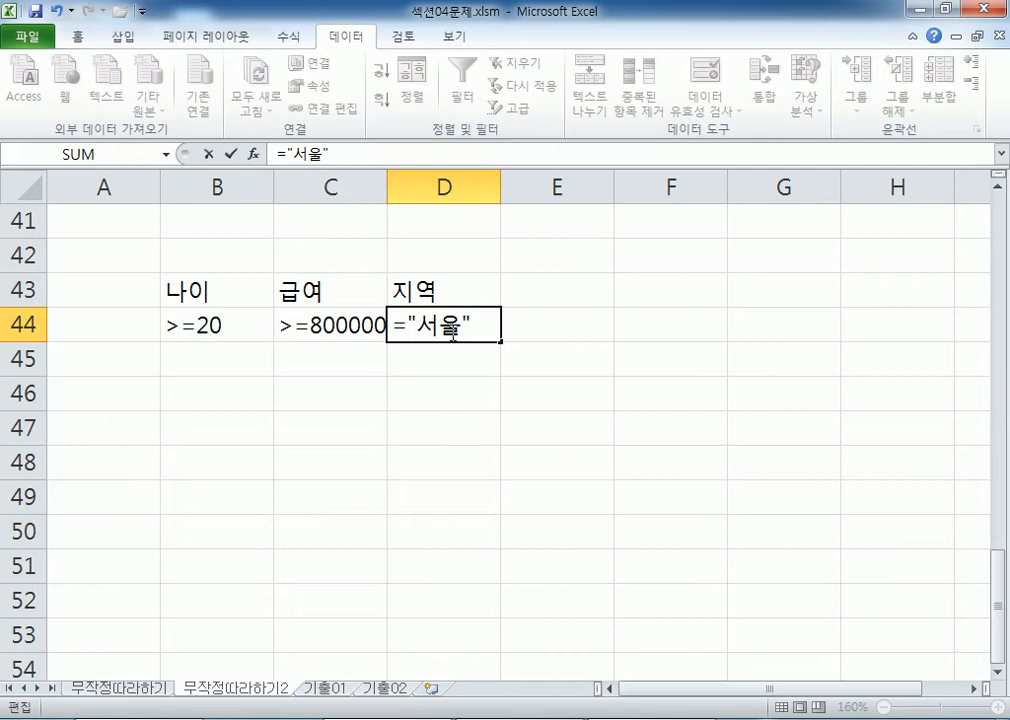
key(ctrl+Return)
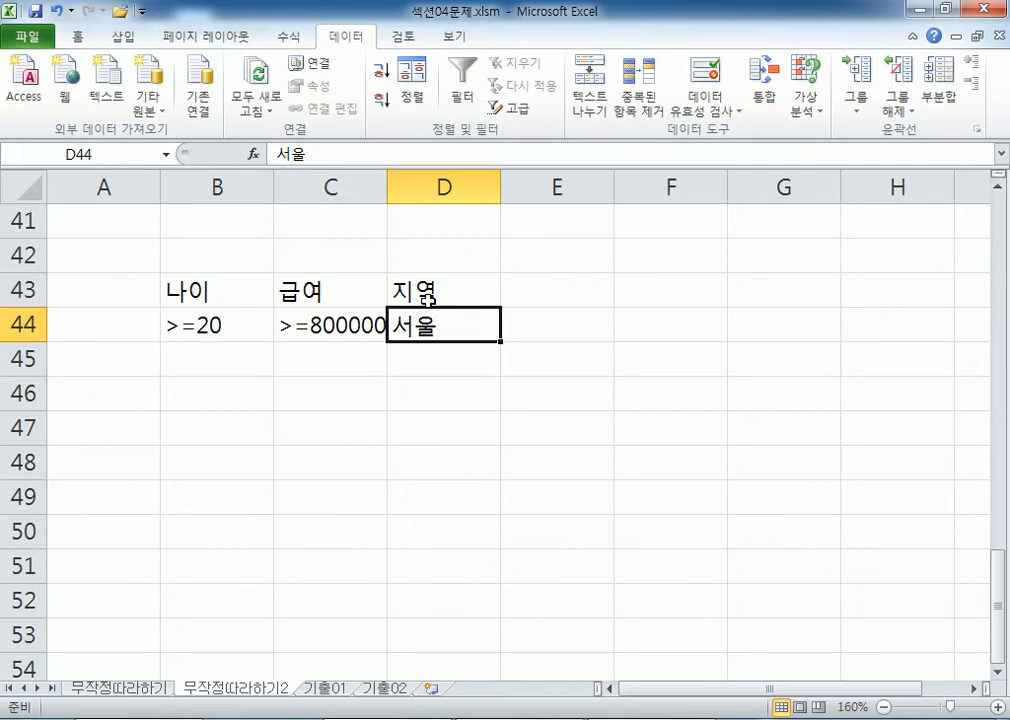
drag(200, 290, 407, 333)
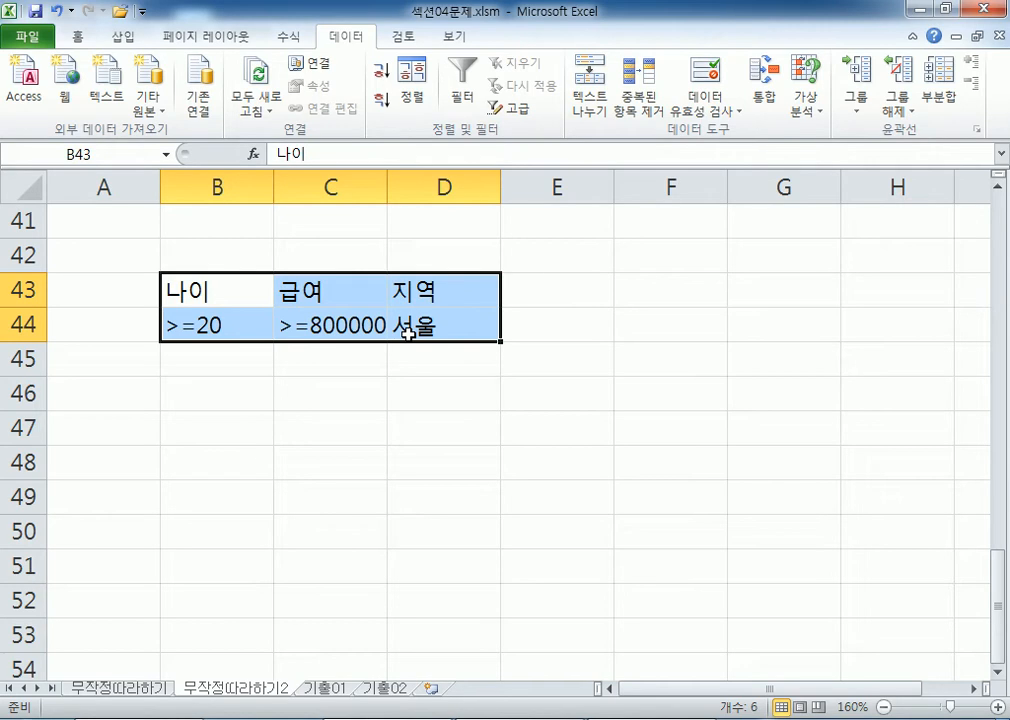
- Stagger the conditions by moving >=800000 to C45 and 서울 to D46, then select B43:D46
click(308, 321)
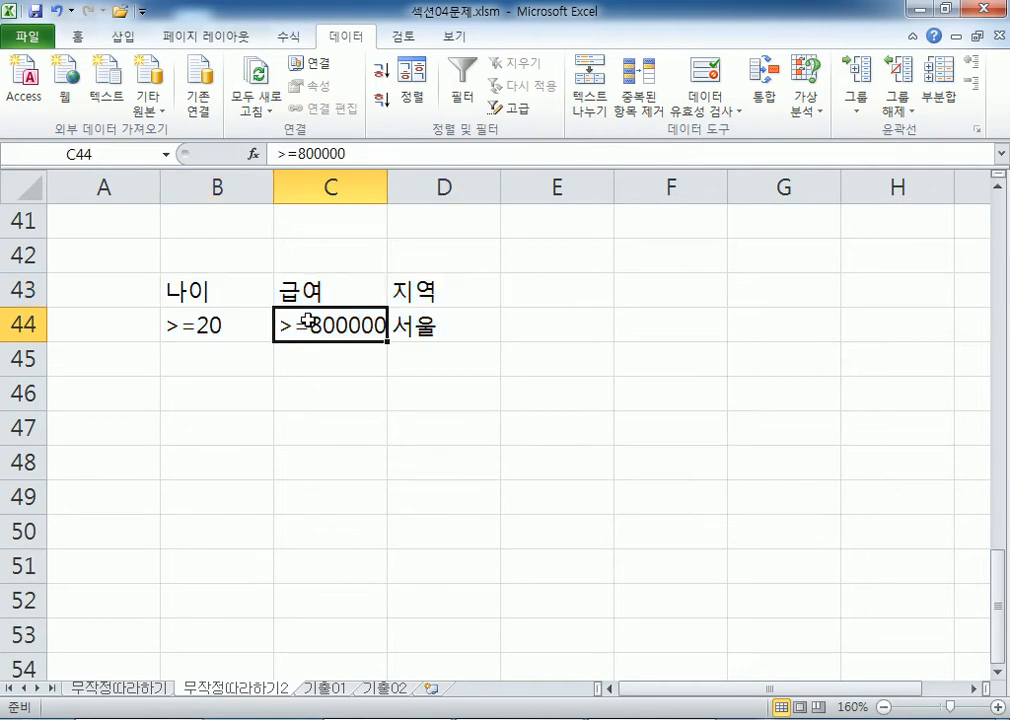
drag(311, 339, 316, 356)
click(390, 330)
drag(390, 330, 392, 396)
click(202, 292)
drag(202, 292, 440, 394)
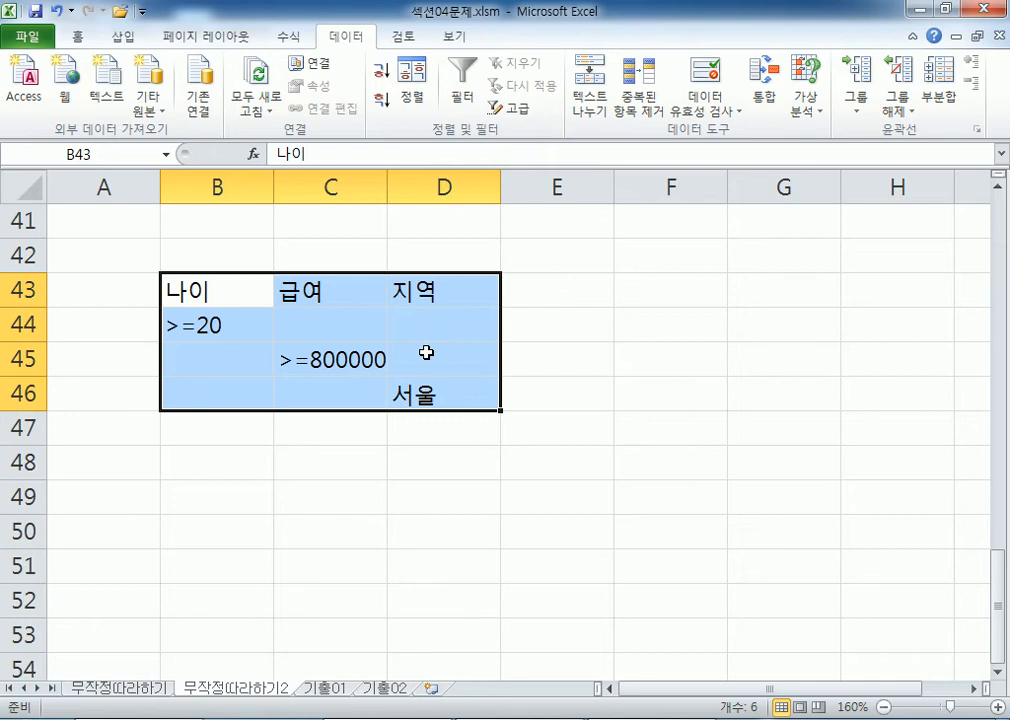
- Undo the last move of 서울 and review the conditions in B43:D45
key(ctrl+z)
drag(185, 290, 416, 362)
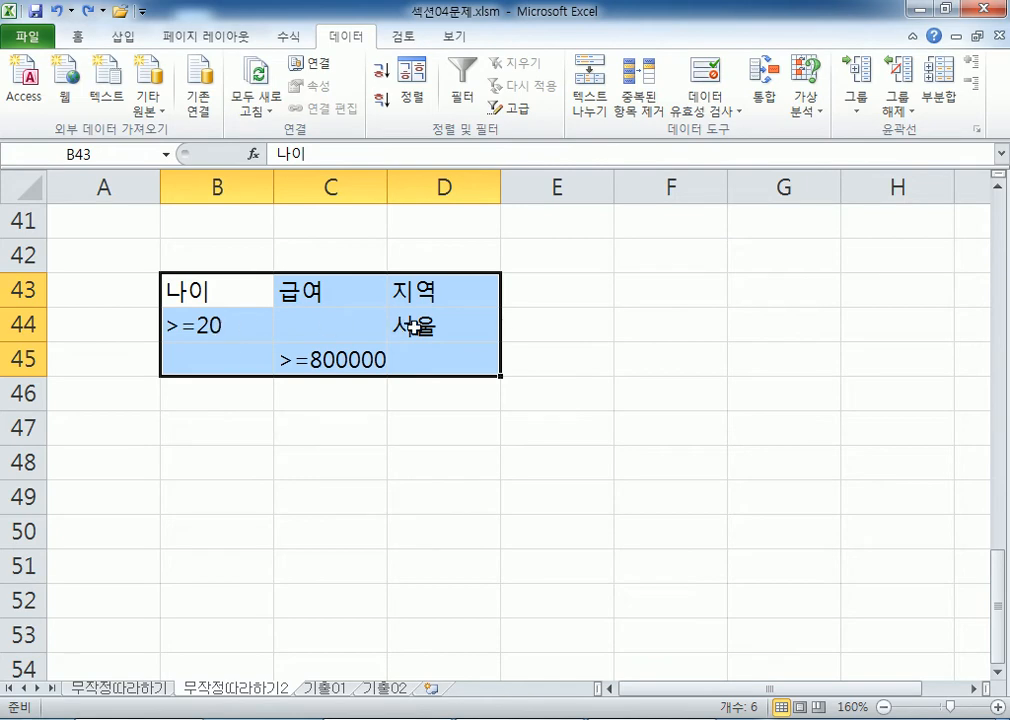
drag(428, 327, 228, 302)
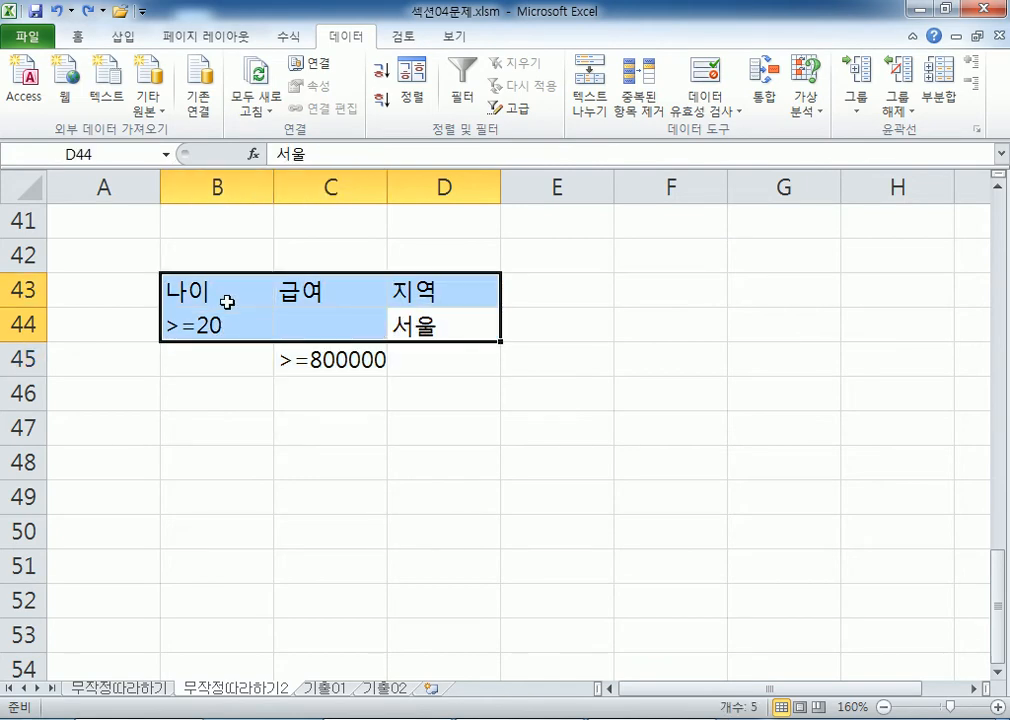
click(333, 360)
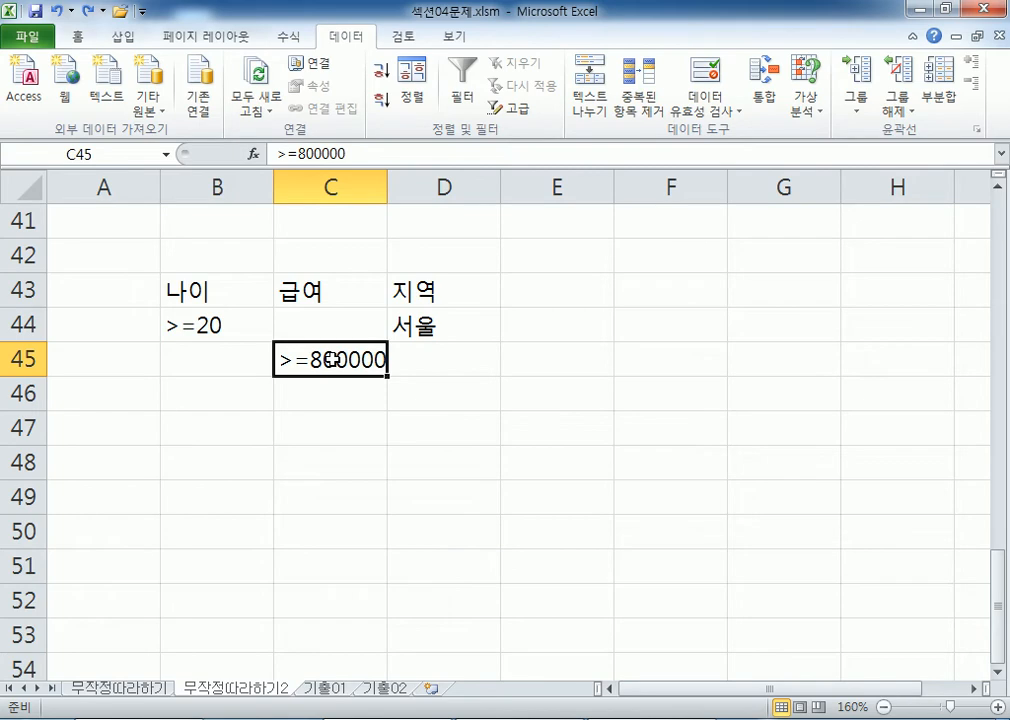
- Move 서울 into D45 beside >=800000 and select the criteria block B43:D45
drag(250, 334, 458, 352)
click(420, 338)
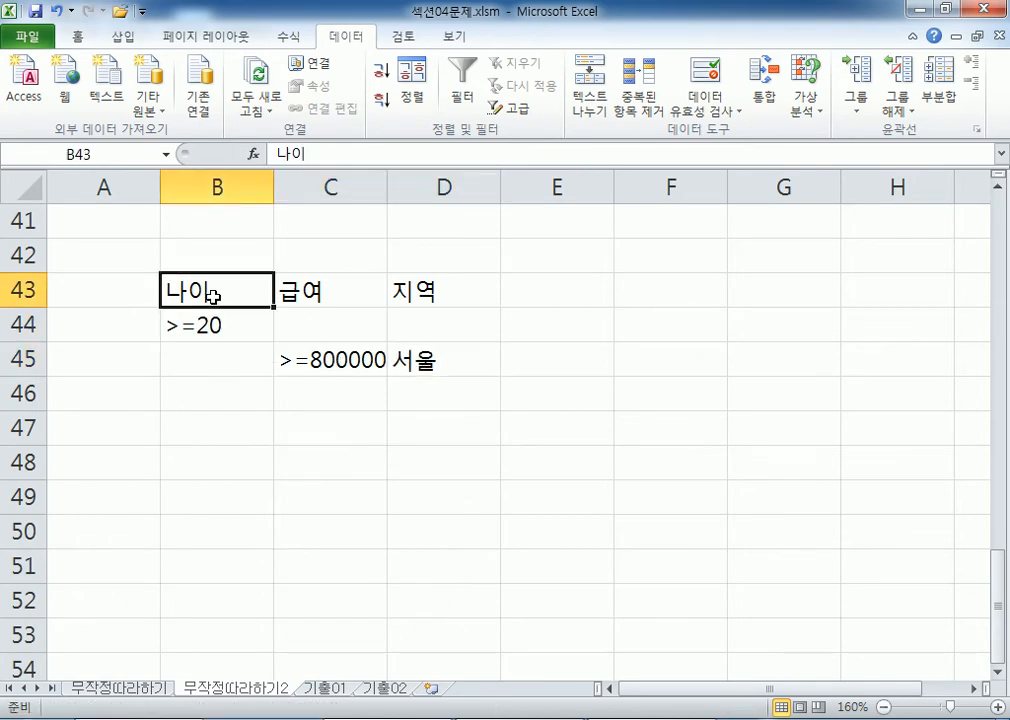
drag(210, 289, 405, 362)
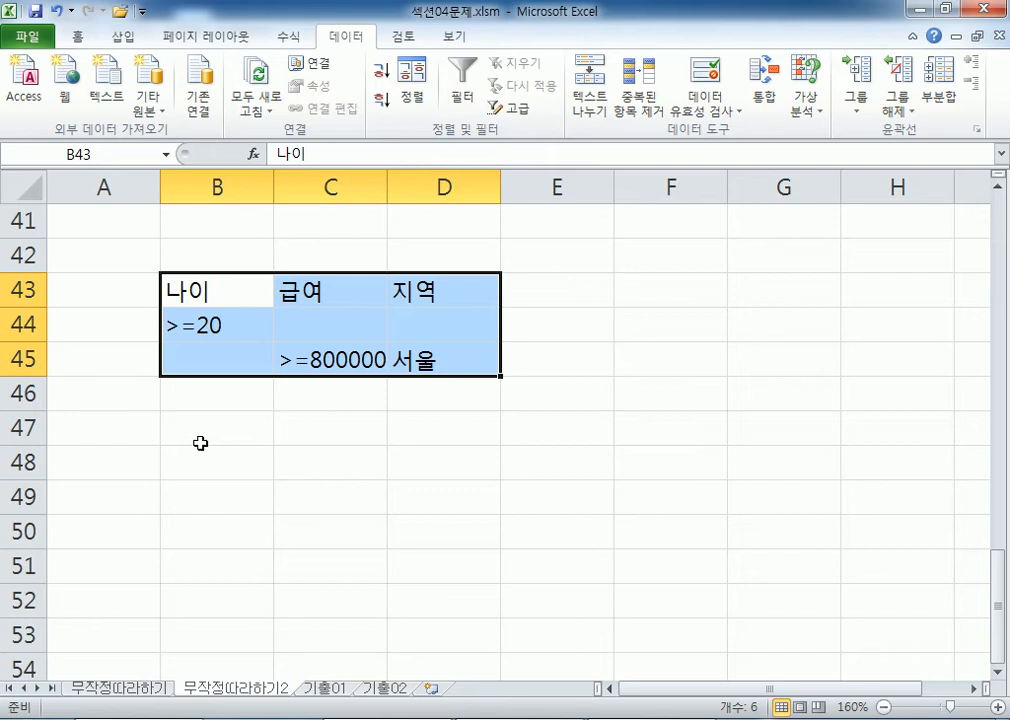
- Start another sample criterion in B51:B52 with the header 지역 and the value 서울
scroll(200, 443, down, 2)
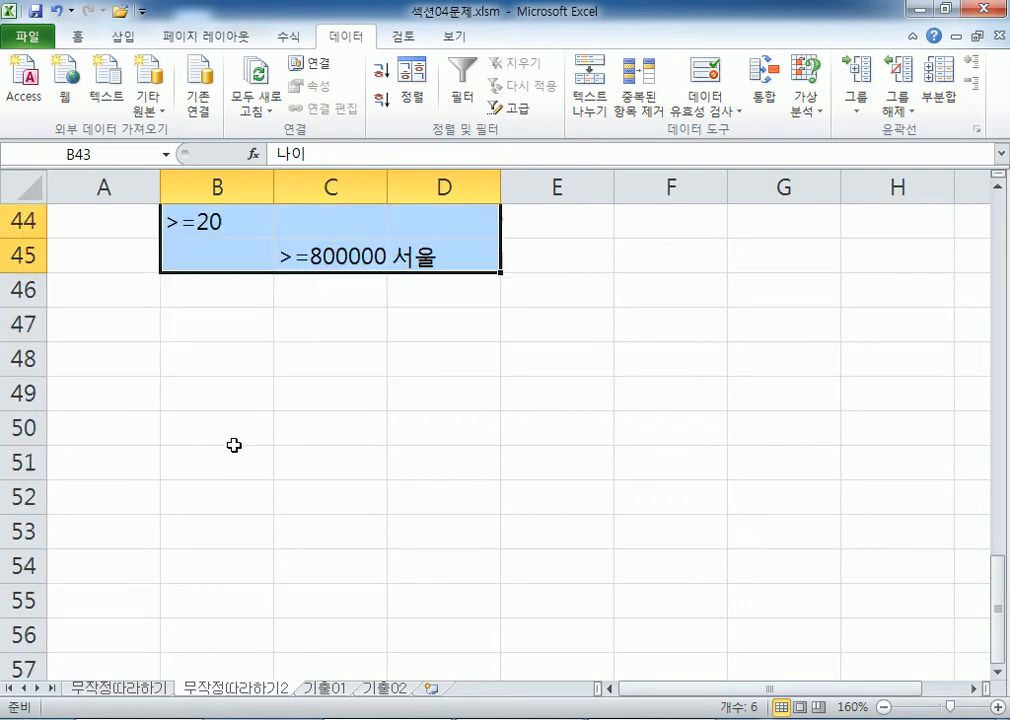
click(221, 359)
text(지역)
key(Return)
text(서울)
key(Return)
- Add a second 지역 header with the value 부산 in C51:C52 and select B51:C52
key(Up)
key(Up)
key(Right)
text(지역)
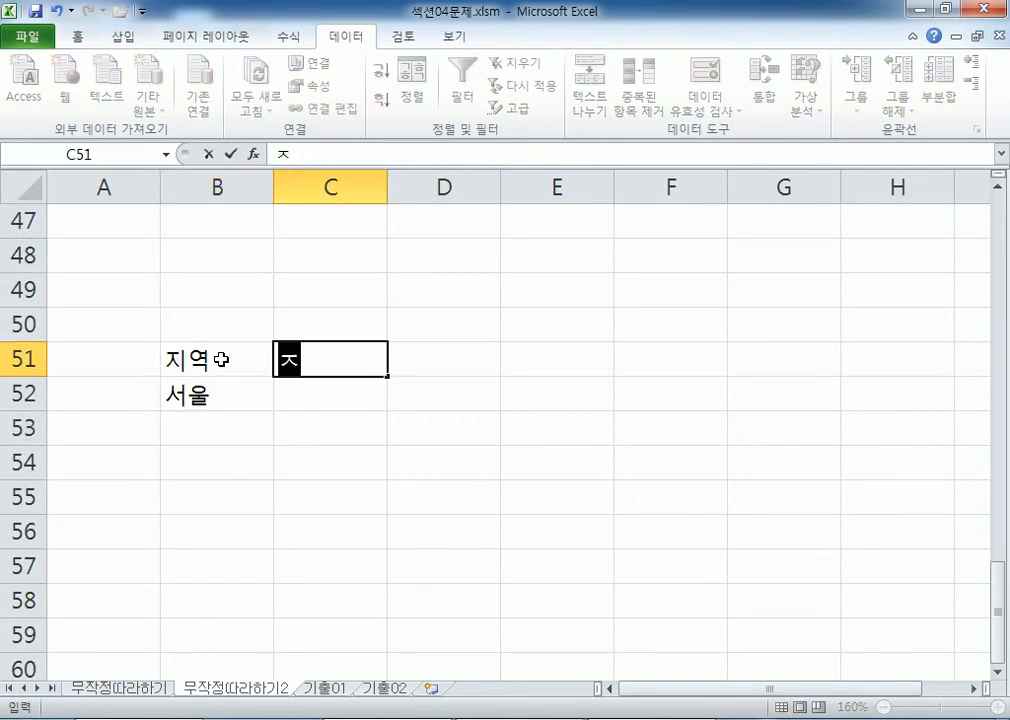
key(Return)
text(부산)
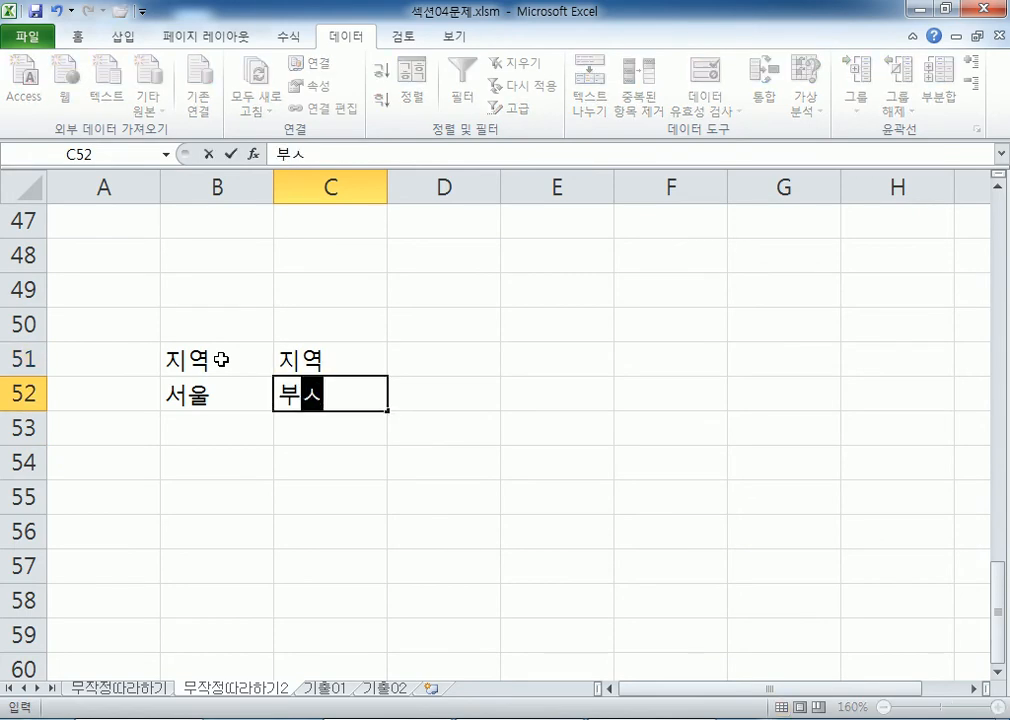
key(Return)
scroll(250, 358, up, 2)
scroll(248, 356, down, 2)
drag(248, 357, 307, 380)
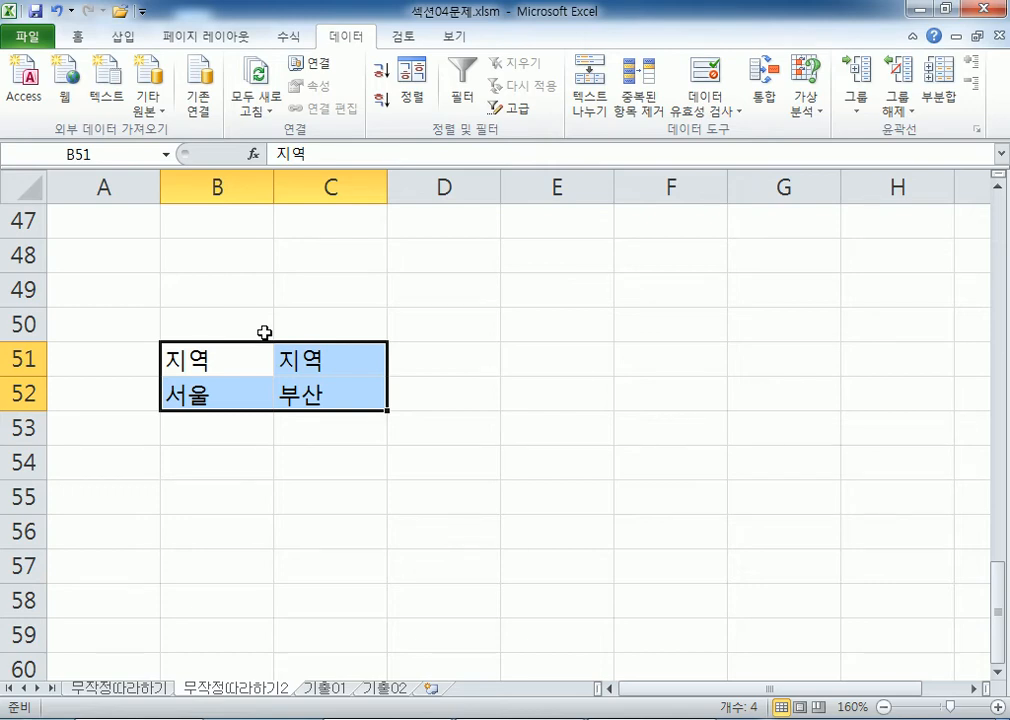
- Move 부산 down to C53 so the two region conditions sit on separate rows
click(298, 396)
drag(305, 416, 304, 430)
drag(187, 354, 302, 425)
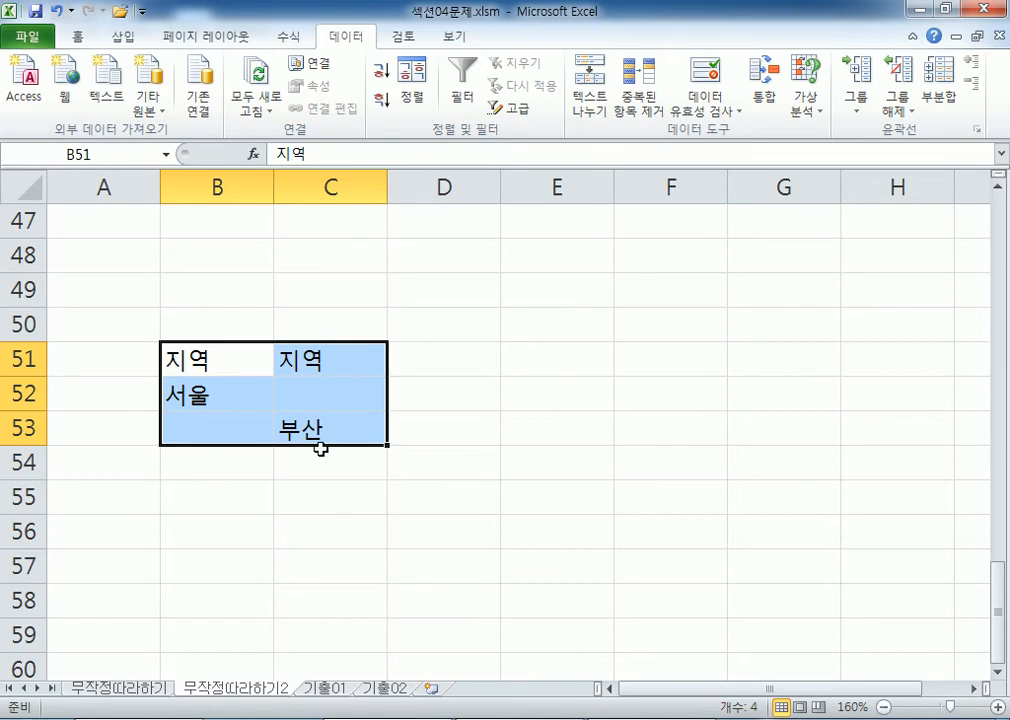
drag(194, 356, 313, 368)
- Enter the single-column version in E51:E53 with the header 지역 above 서울 and 부산, then select it
click(527, 347)
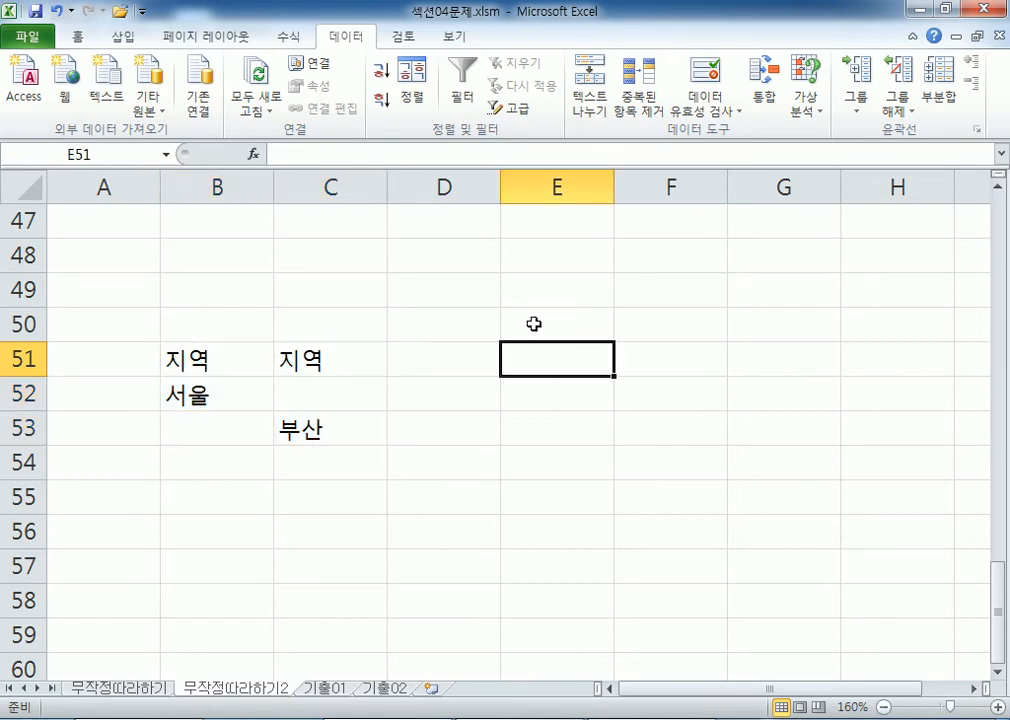
text(지역)
key(Return)
text(서울)
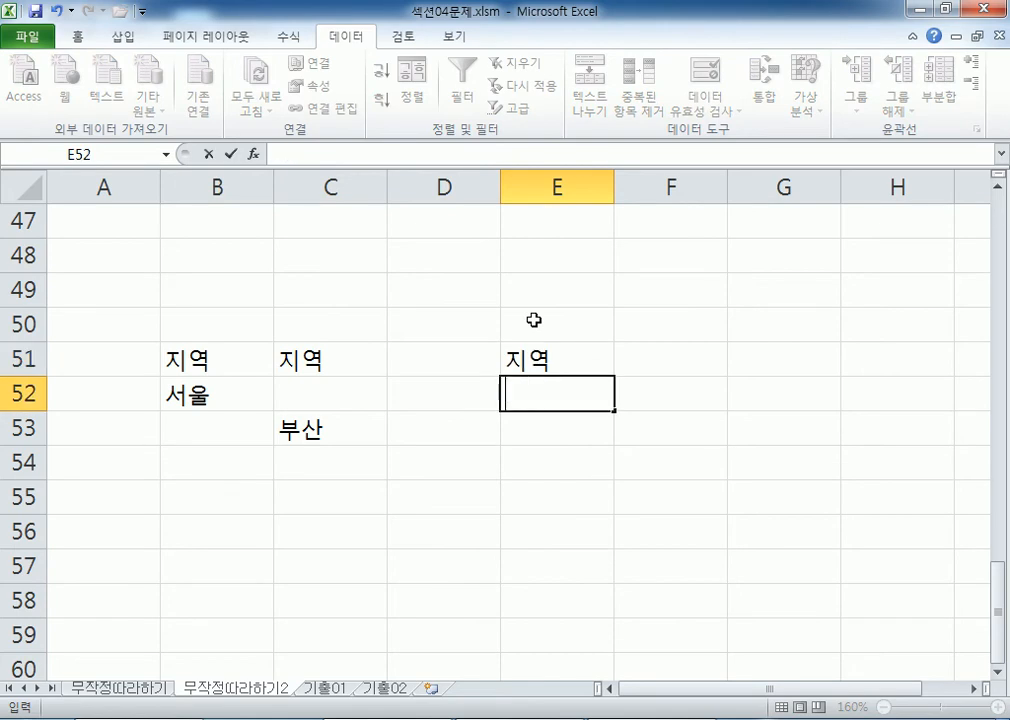
key(Return)
text(부산)
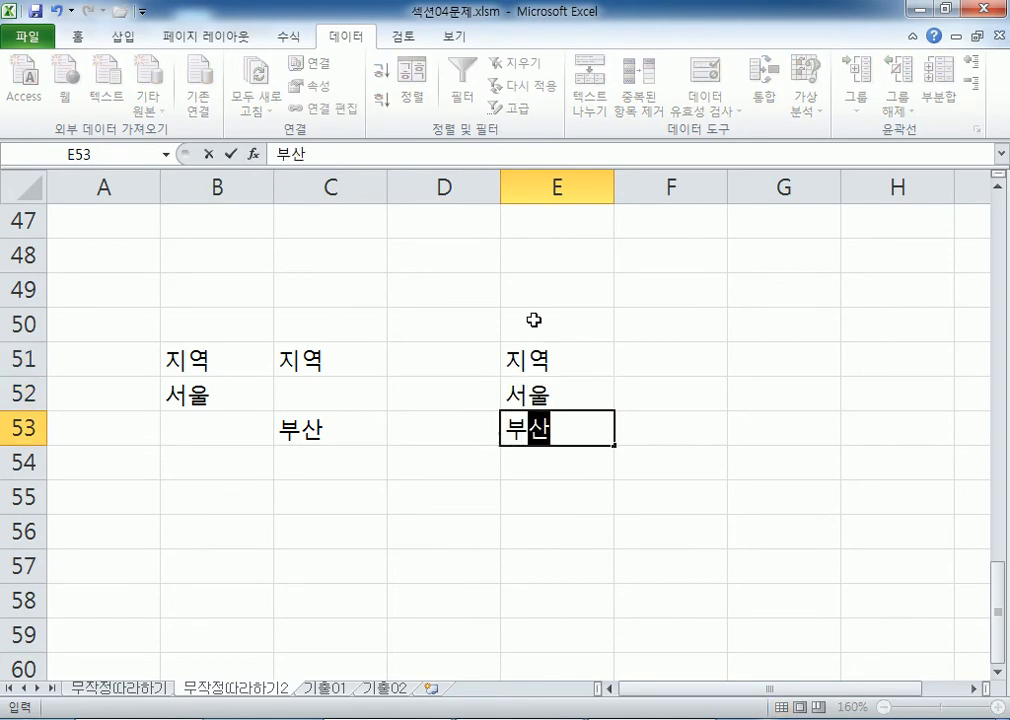
key(Return)
drag(556, 344, 539, 424)
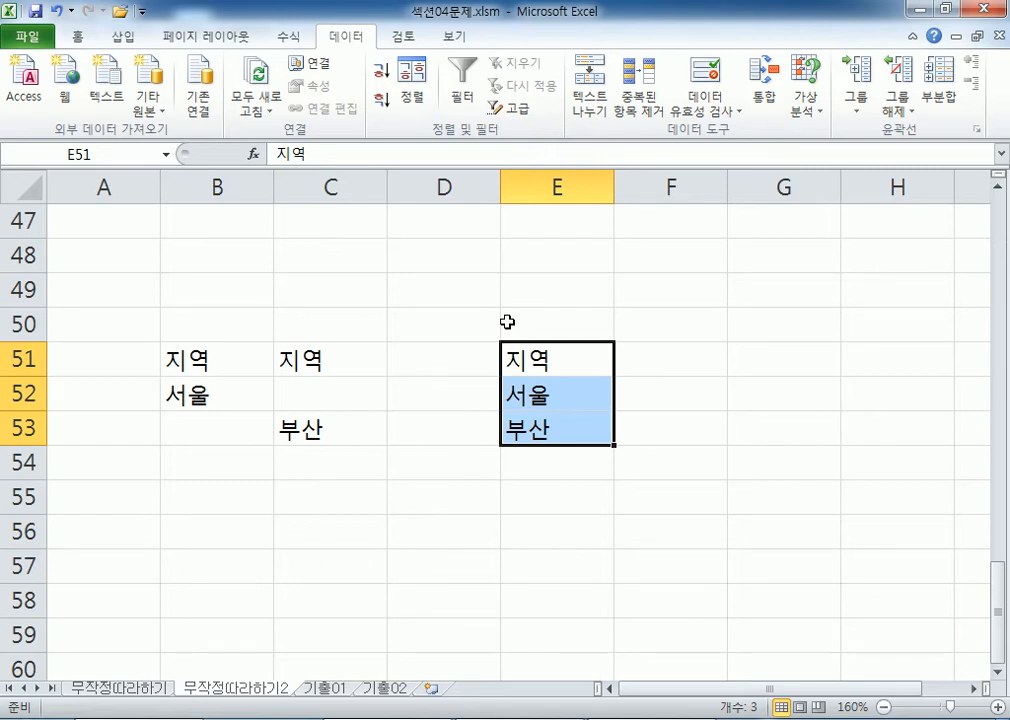
- Enter the headers 나이 and 지역 in B55:C55 with the conditions >=20 and 서울 in row 56
scroll(331, 243, down, 2)
click(250, 289)
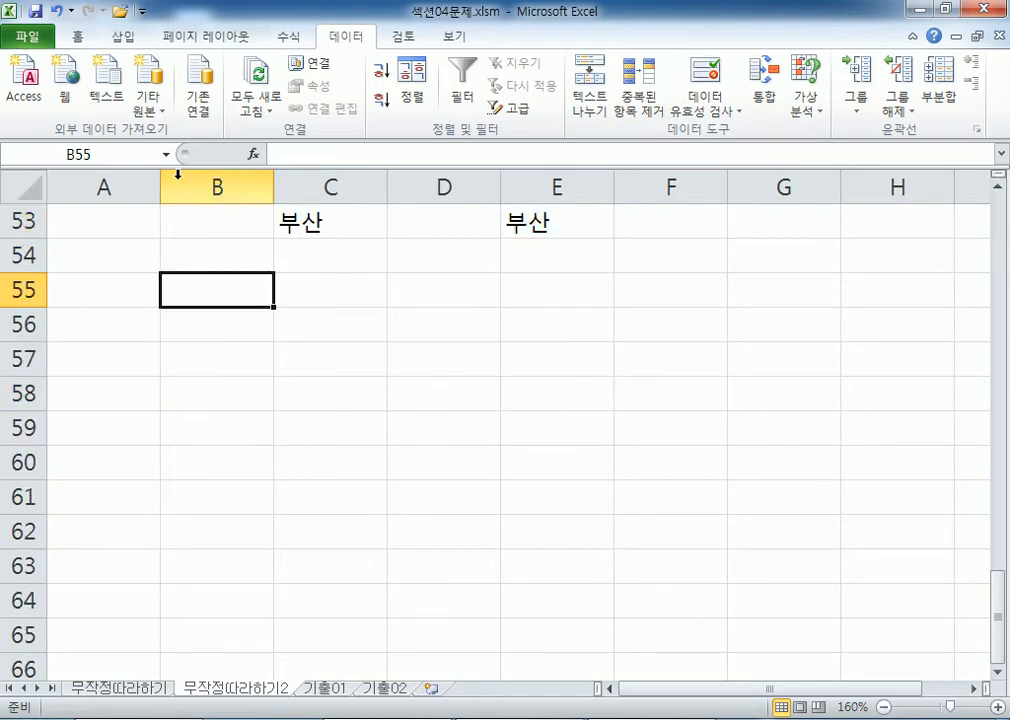
text(나이)
key(Tab)
text(지역)
key(Return)
text(>=20)
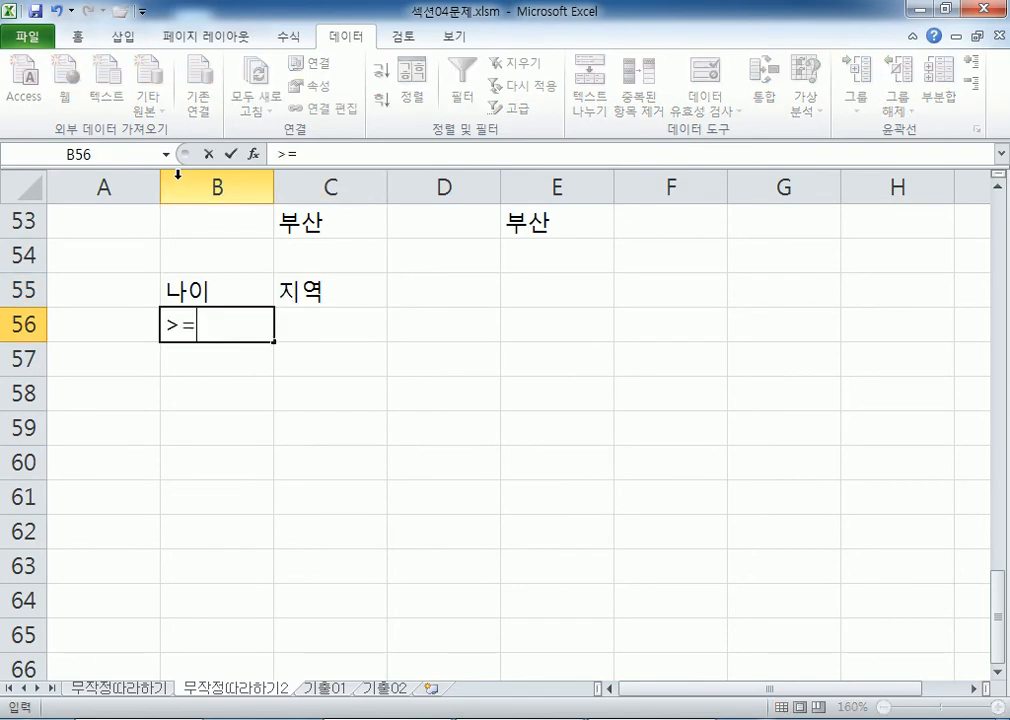
key(Tab)
text(ㅅ서울)
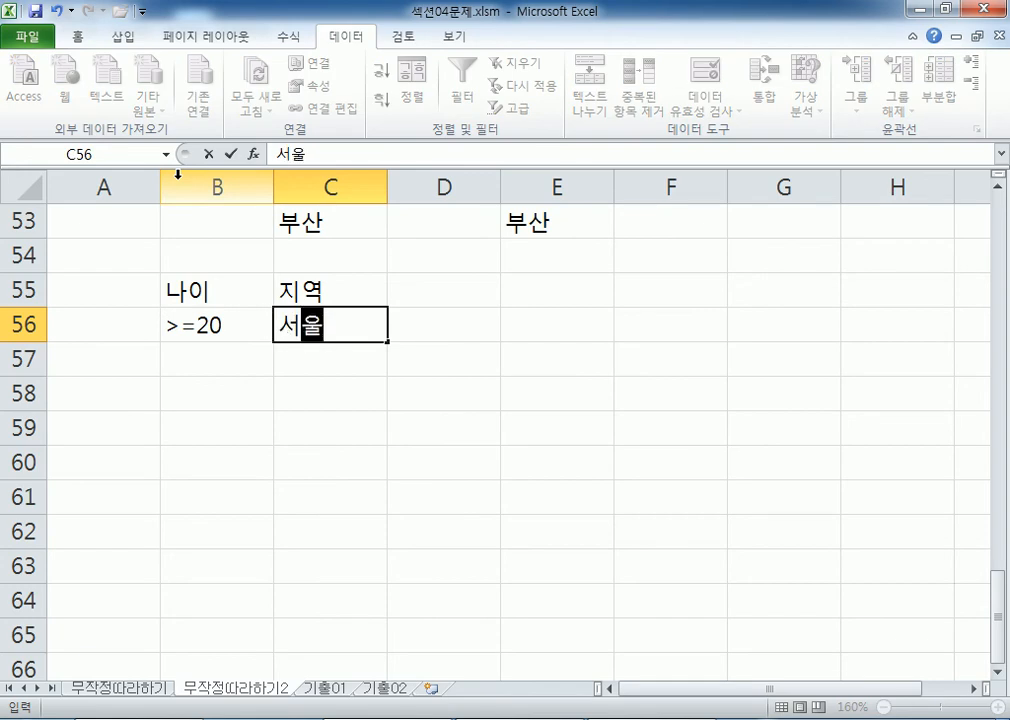
key(Return)
- Add a second condition row in B57:C57 with >=60 and 부산
text(>=60)
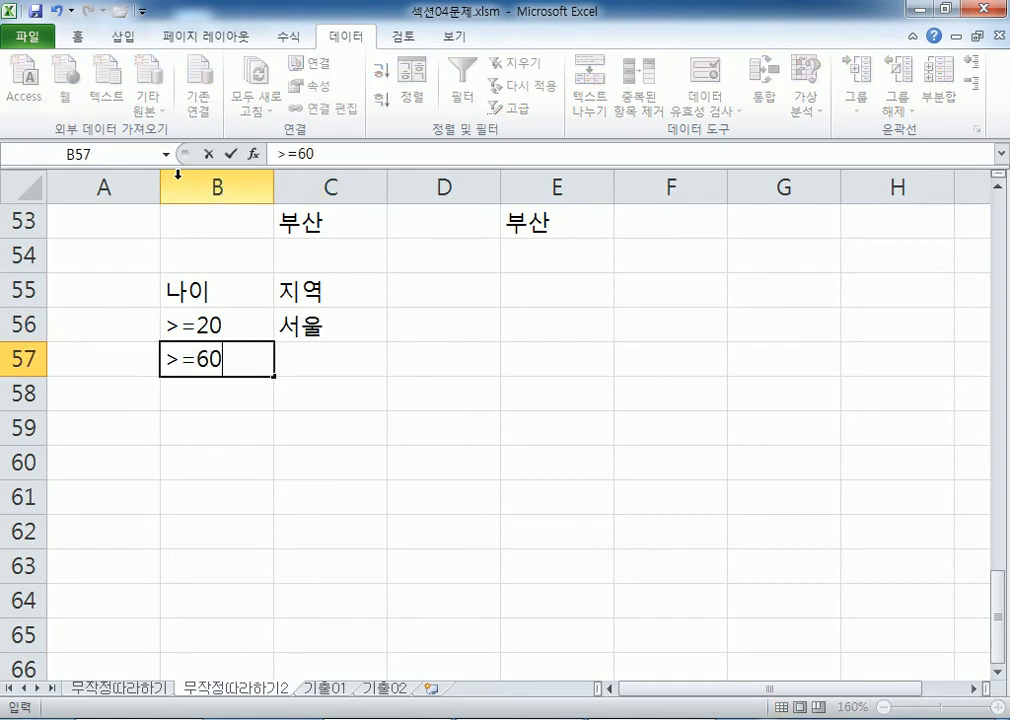
key(Tab)
text(부산)
key(Return)
drag(180, 338, 342, 330)
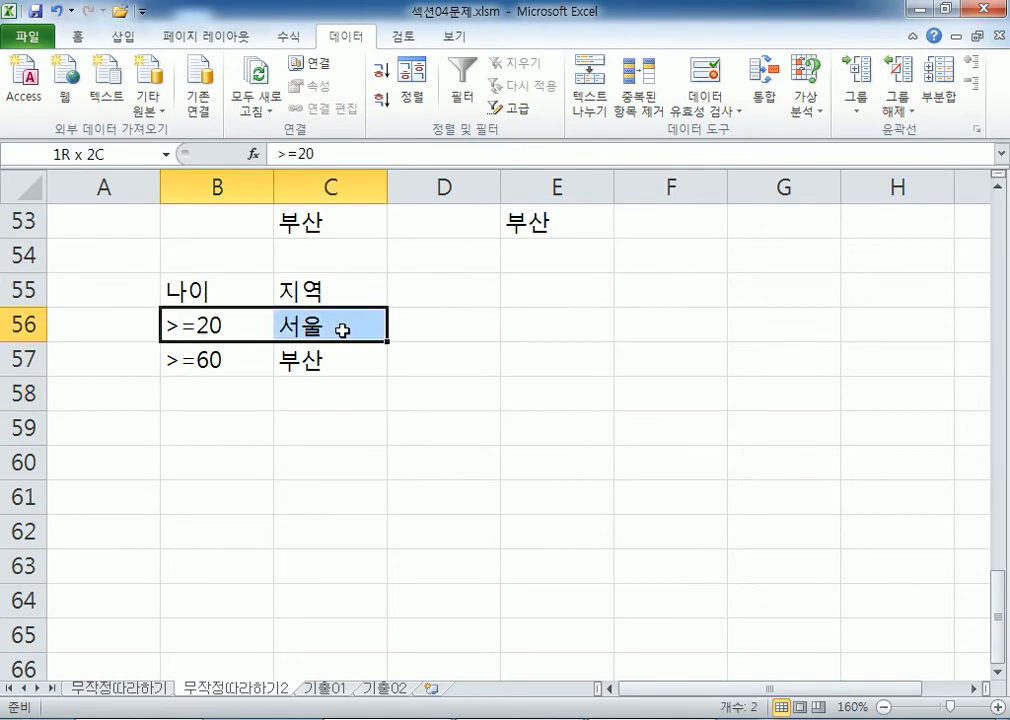
click(209, 358)
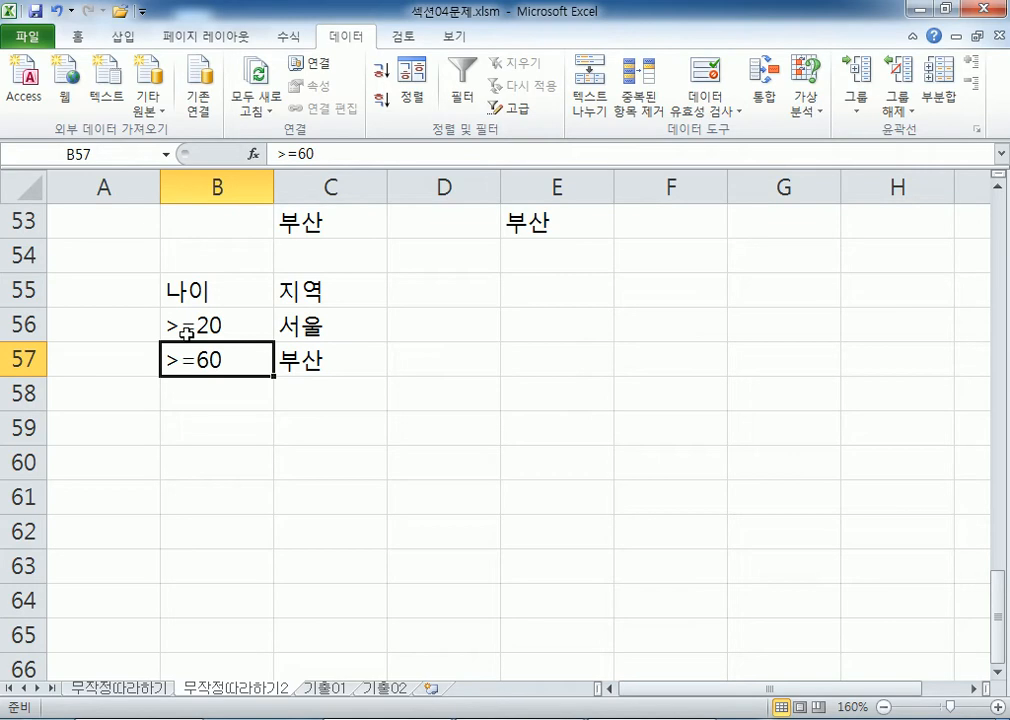
- Enter the headers 나이 and 지역 in E55:F55 for another sample criteria table
click(516, 293)
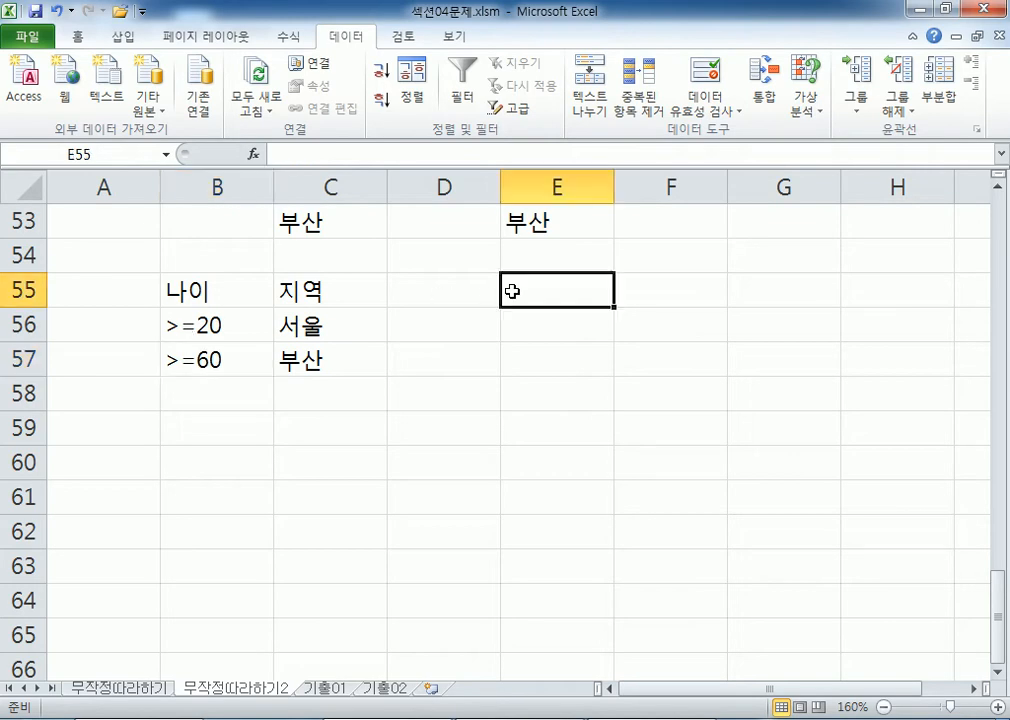
text(나이)
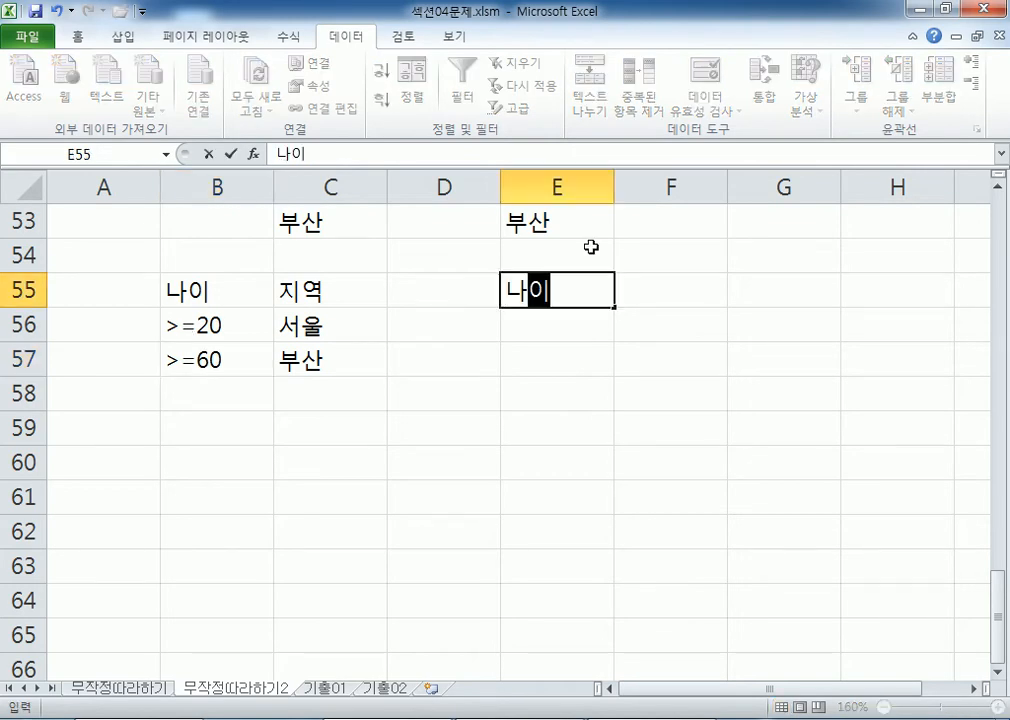
key(Tab)
text(지역)
key(Return)
- Enter 서울 in F56 and 부산 in F57 under the 지역 header
key(Tab)
text(성울)
key(Return)
text(뷰)
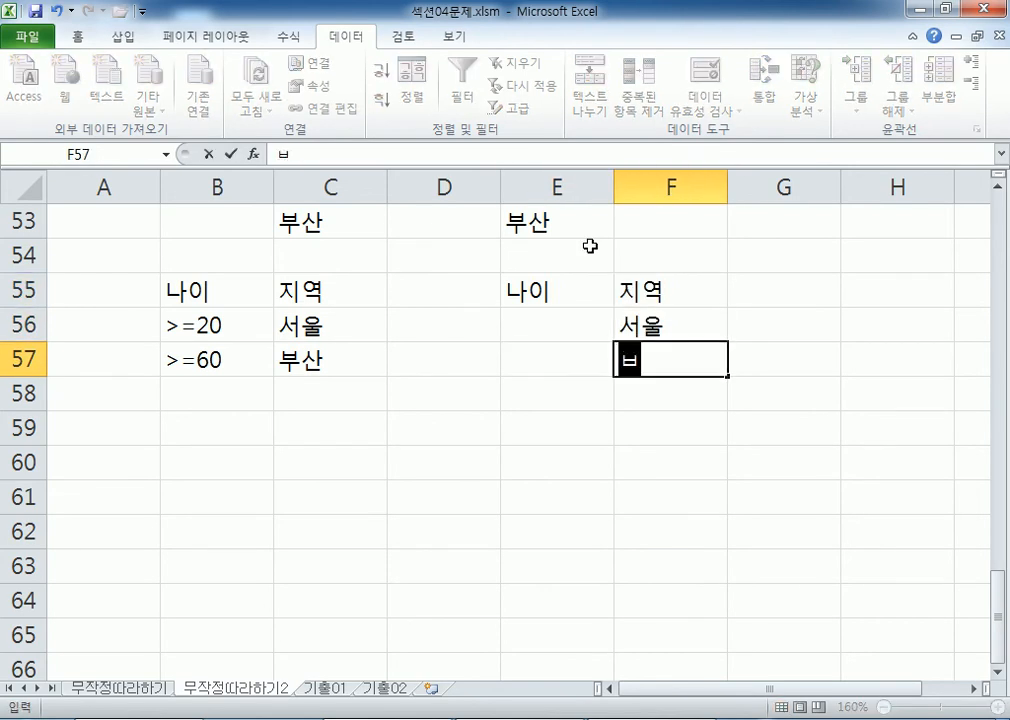
key(BackSpace)
text(부산)
key(Return)
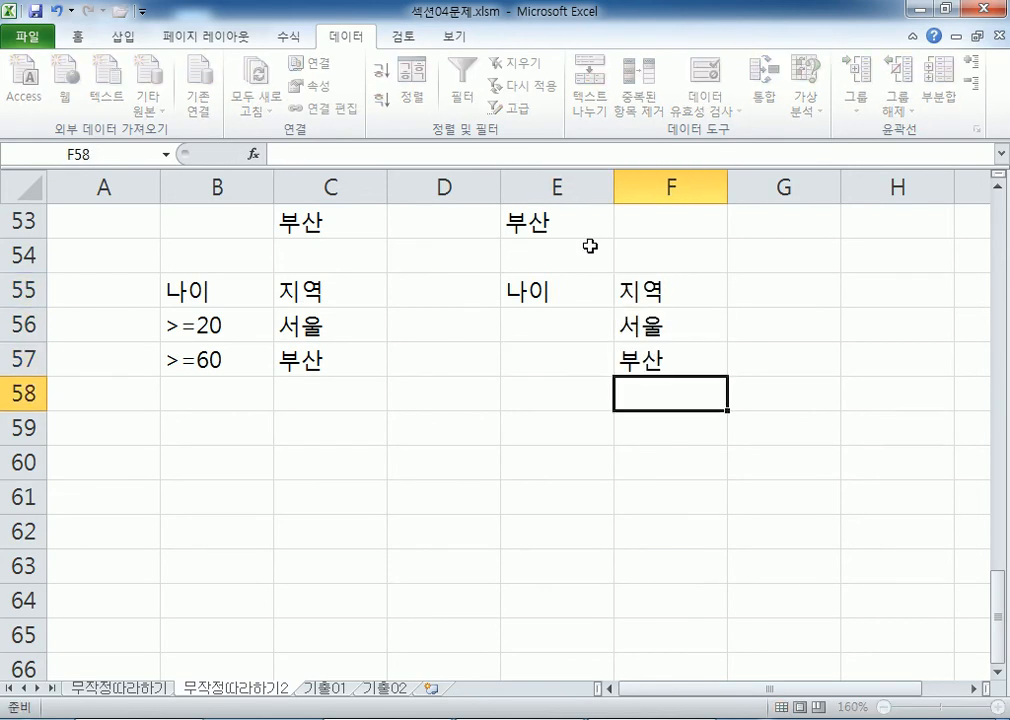
- Enter the condition >=20 in both E56 and E57 under the 나이 header
key(Up)
key(Up)
key(Left)
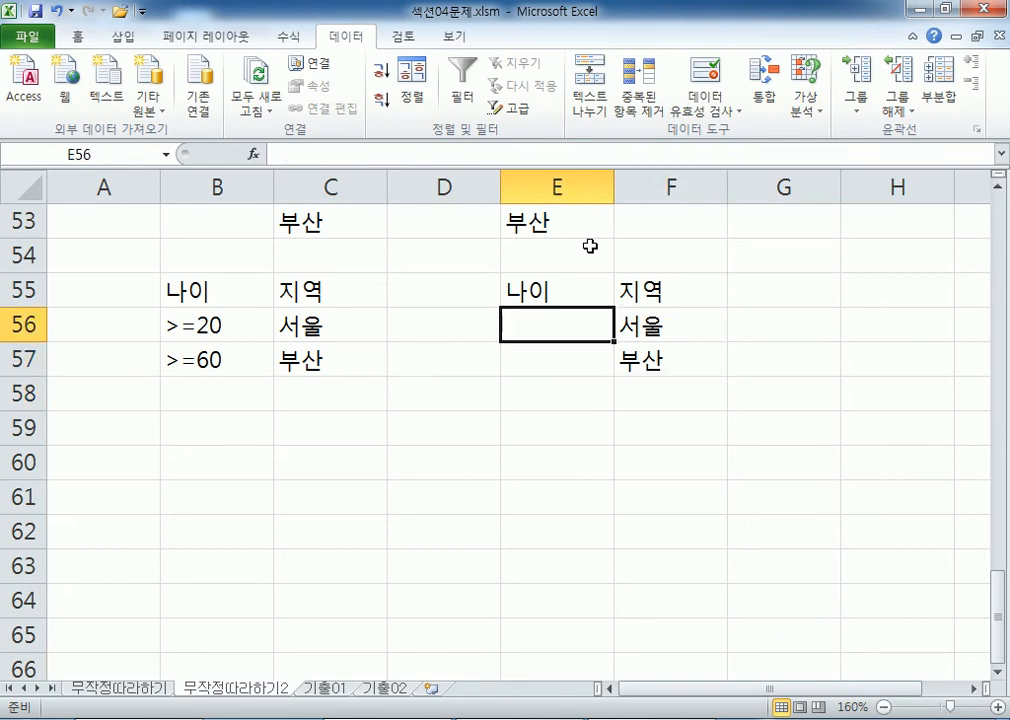
text(>=20)
key(Return)
text(>=20)
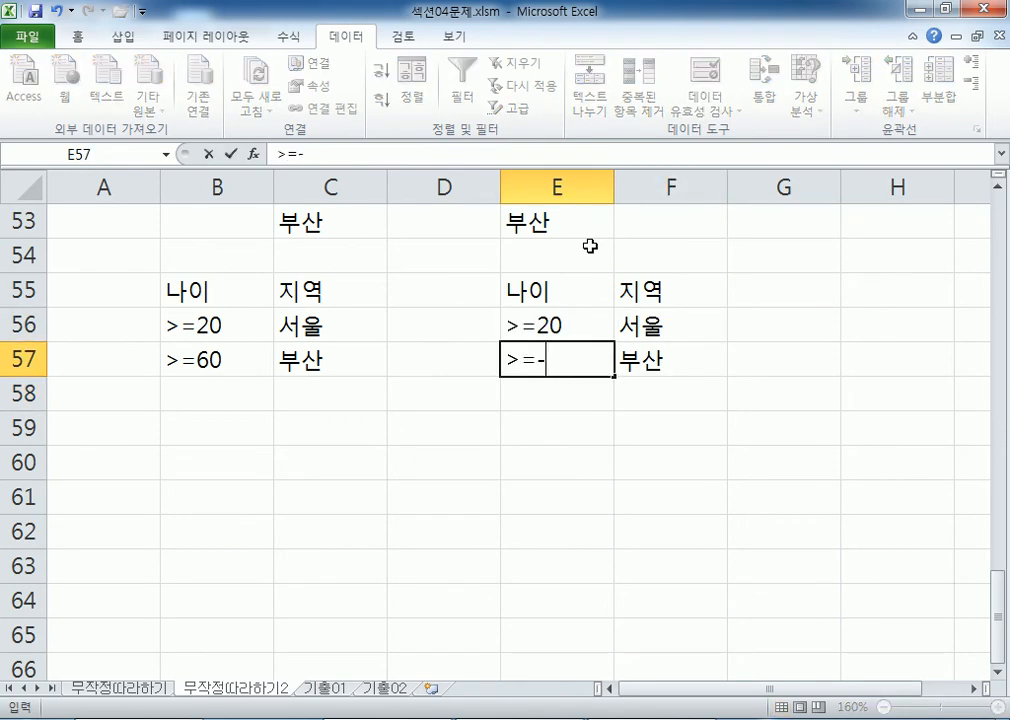
key(Return)
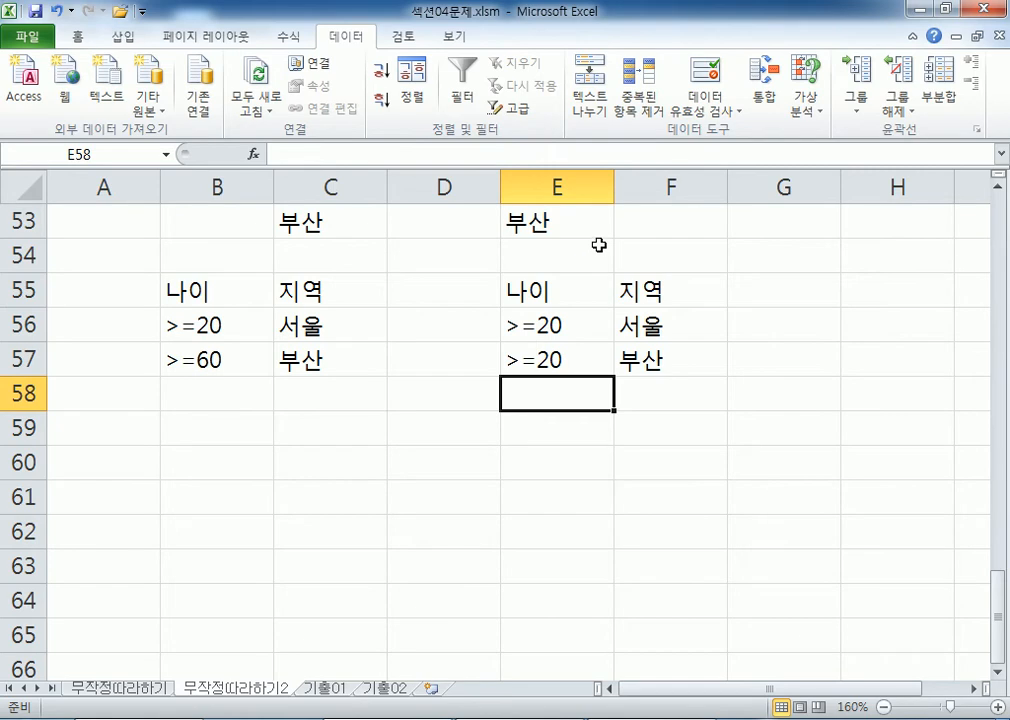
click(558, 323)
drag(558, 323, 648, 323)
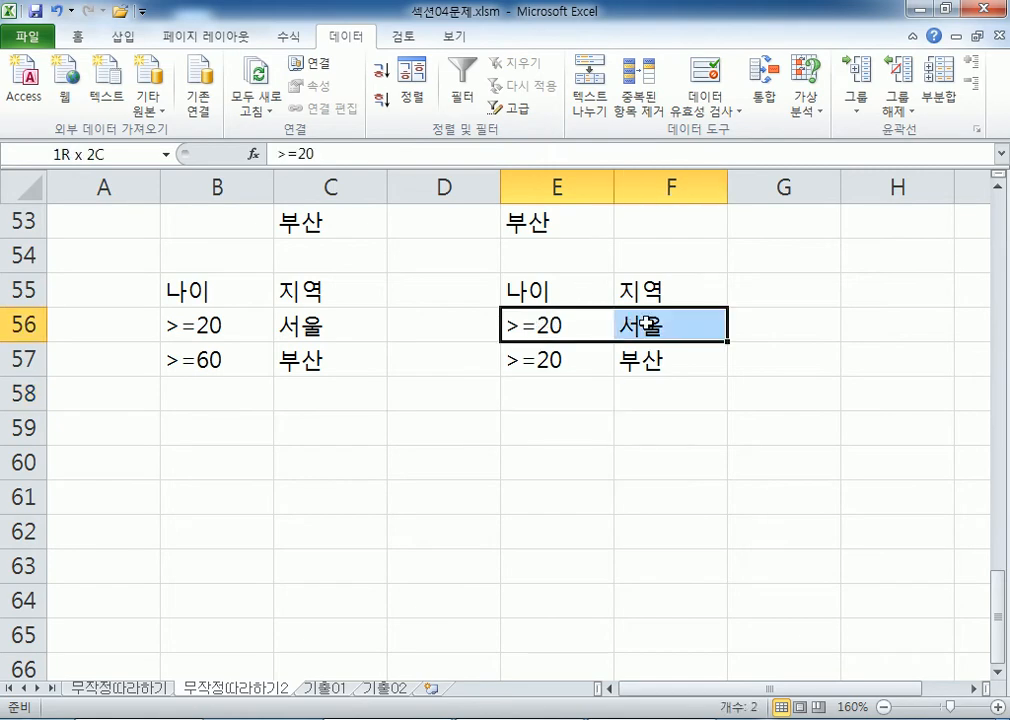
drag(549, 357, 660, 362)
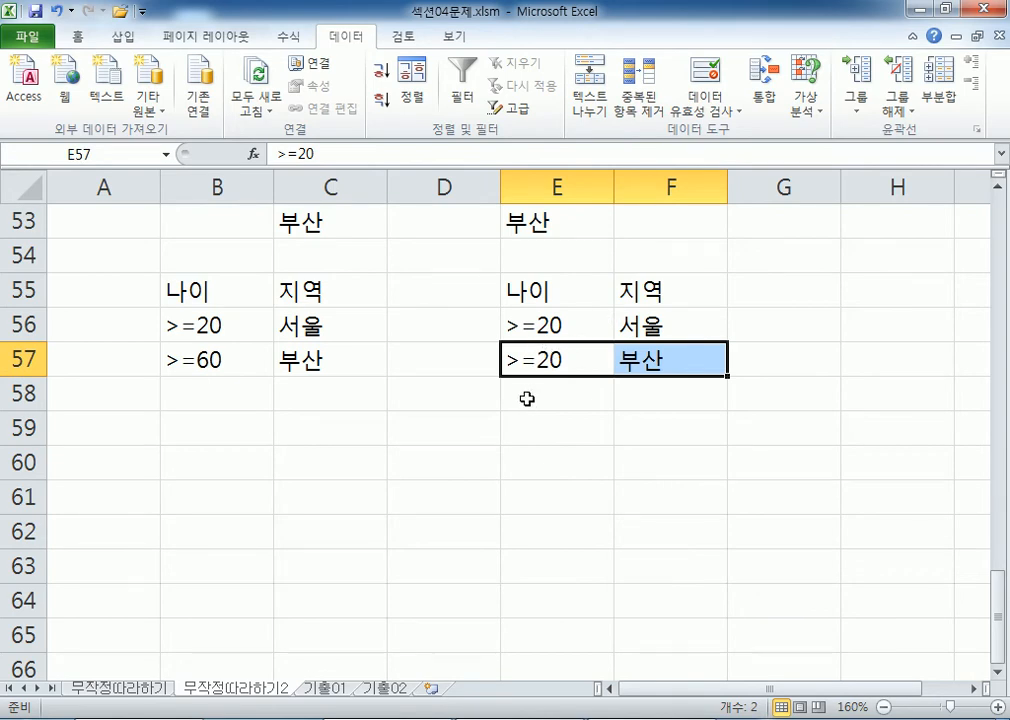
click(482, 442)
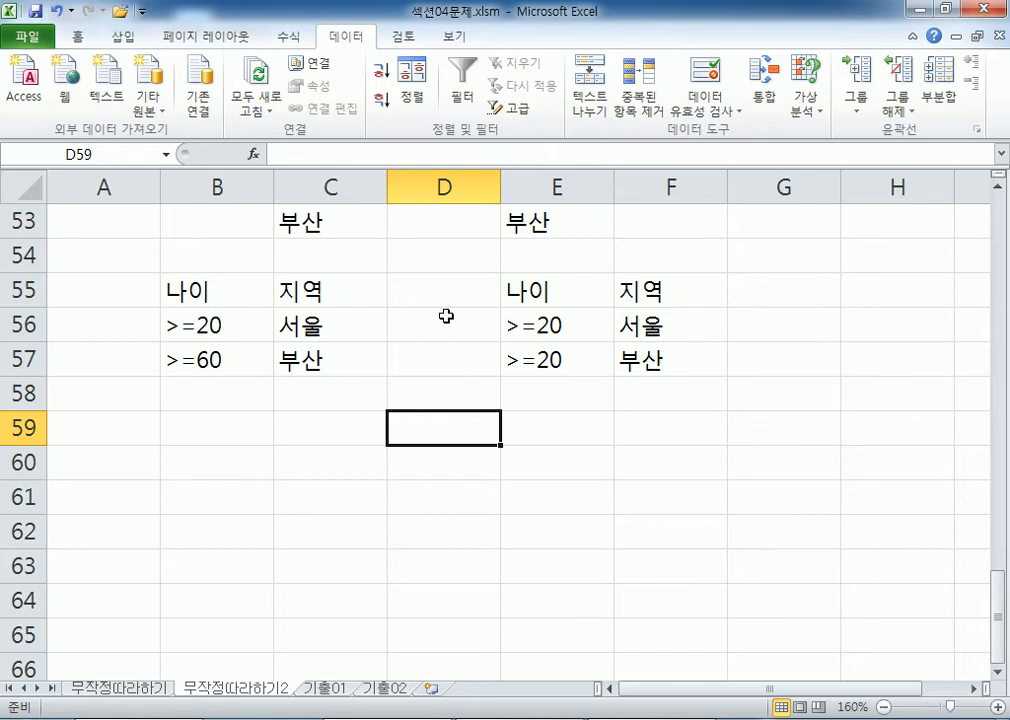
- Enter the header 주소 in B59 with the wildcard condition *서초* in B60
scroll(438, 326, down, 1)
click(241, 323)
text(주)
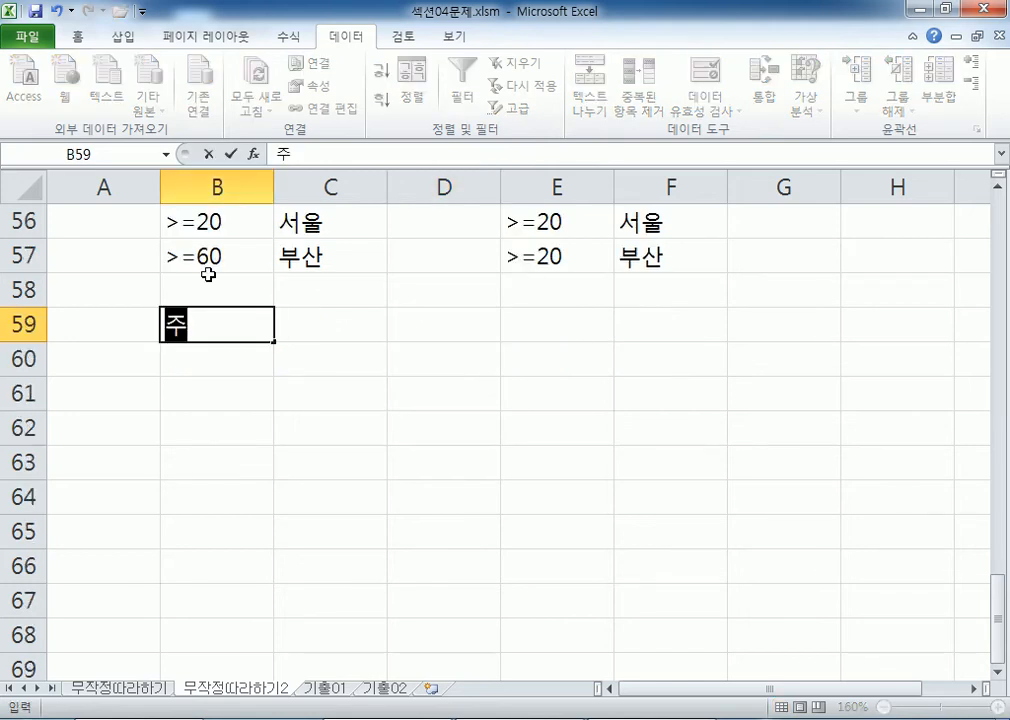
text(소)
key(Return)
text(*서초*)
key(Return)
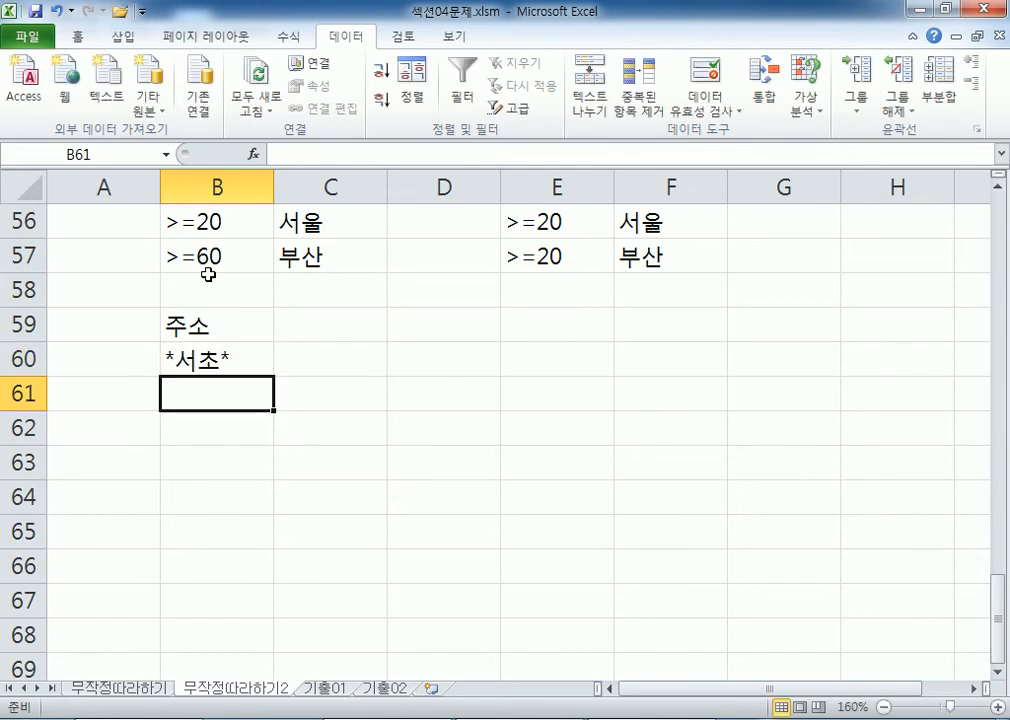
drag(210, 324, 230, 361)
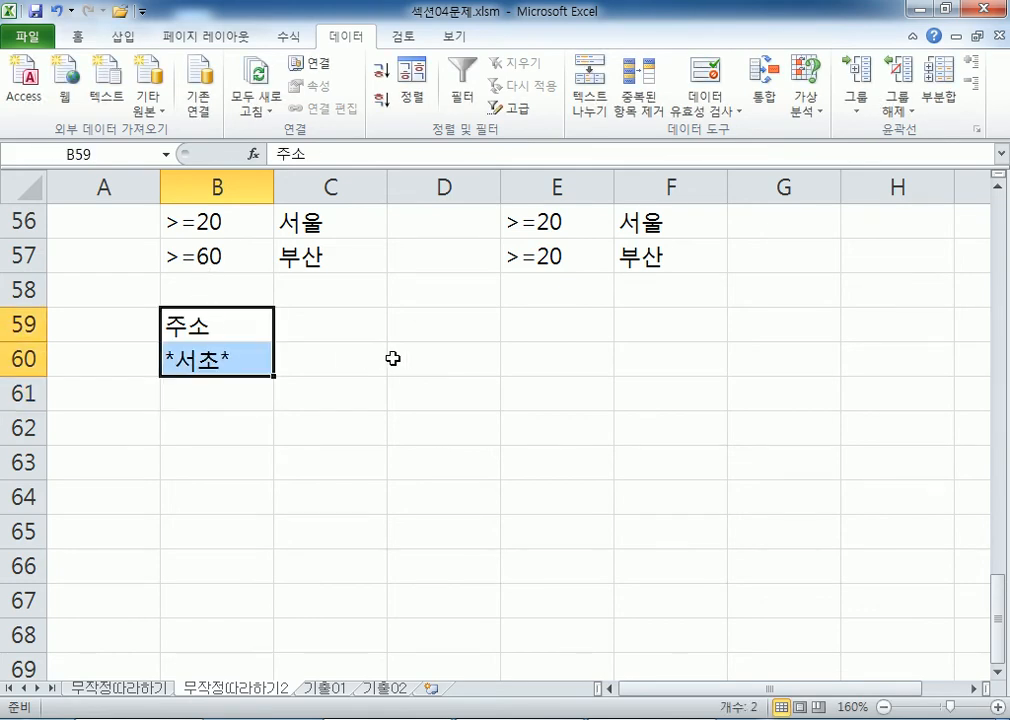
- Enter a second sample table with 주소 in D59 and the wildcard condition *서초 in D60
click(409, 326)
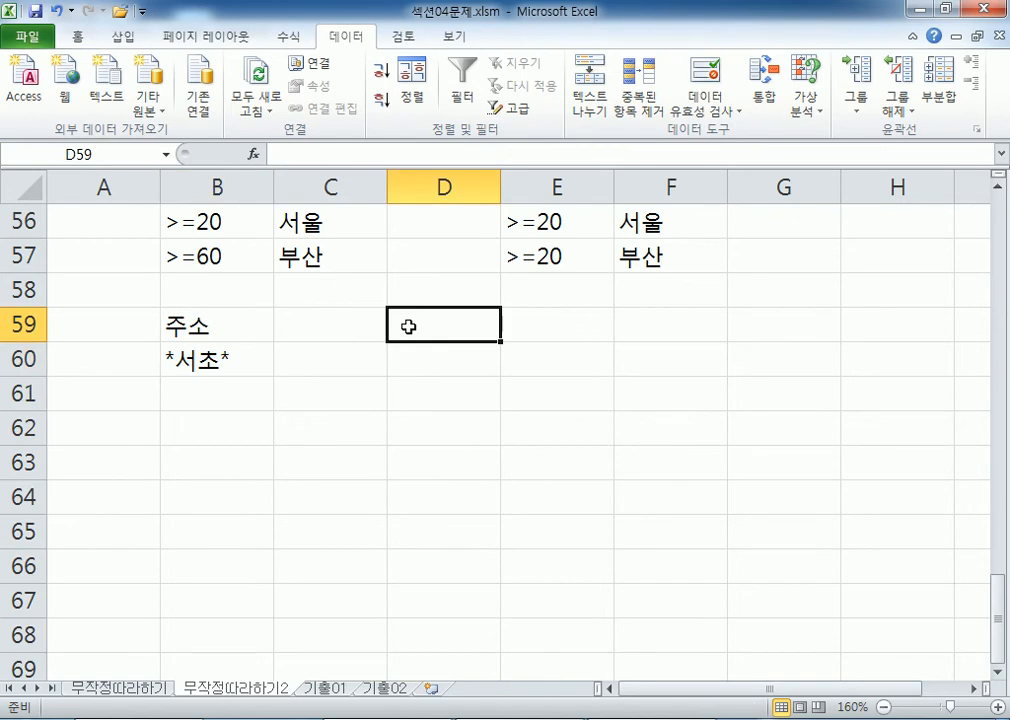
text(주소)
key(Return)
text(*서초)
key(Tab)
- Enter the header 주소 in F59 for a third wildcard sample
key(Tab)
key(Up)
text(주소)
key(Return)
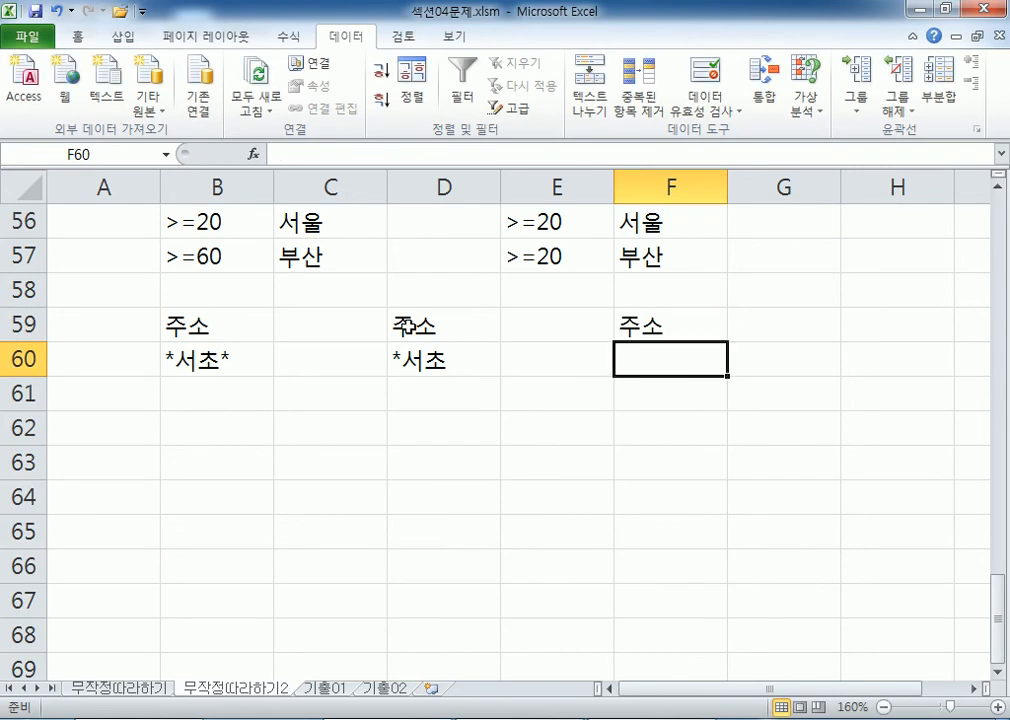
- Enter the wildcard condition 서초* in F60, removing any extra character in front of it
text(서울)
key(BackSpace)
key(BackSpace)
key(BackSpace)
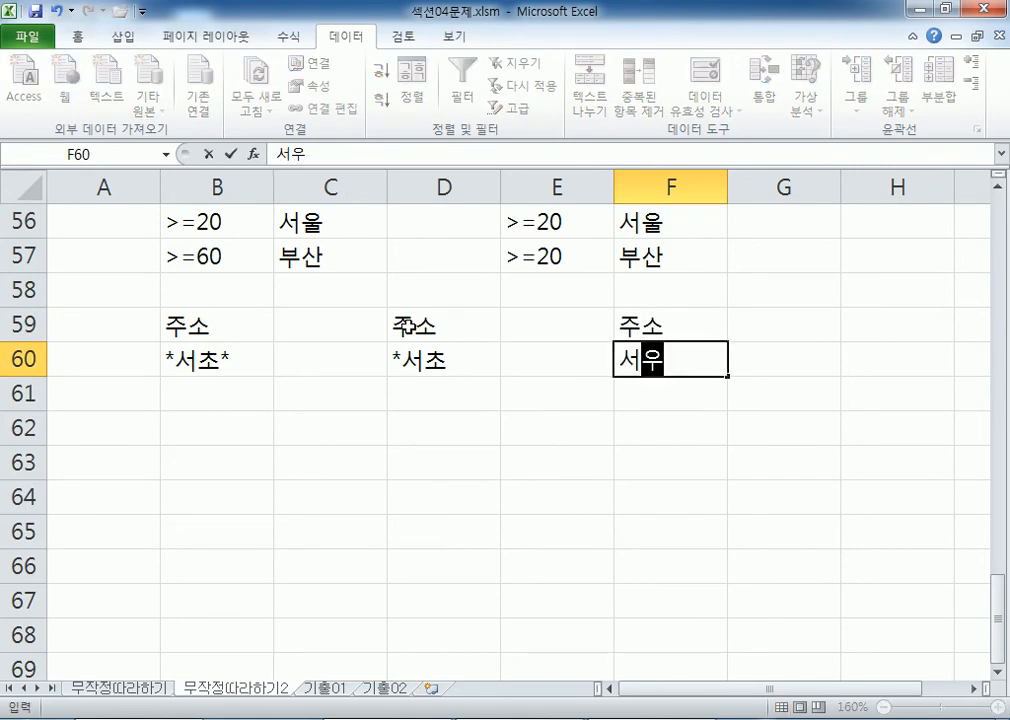
text(서초*)
key(Return)
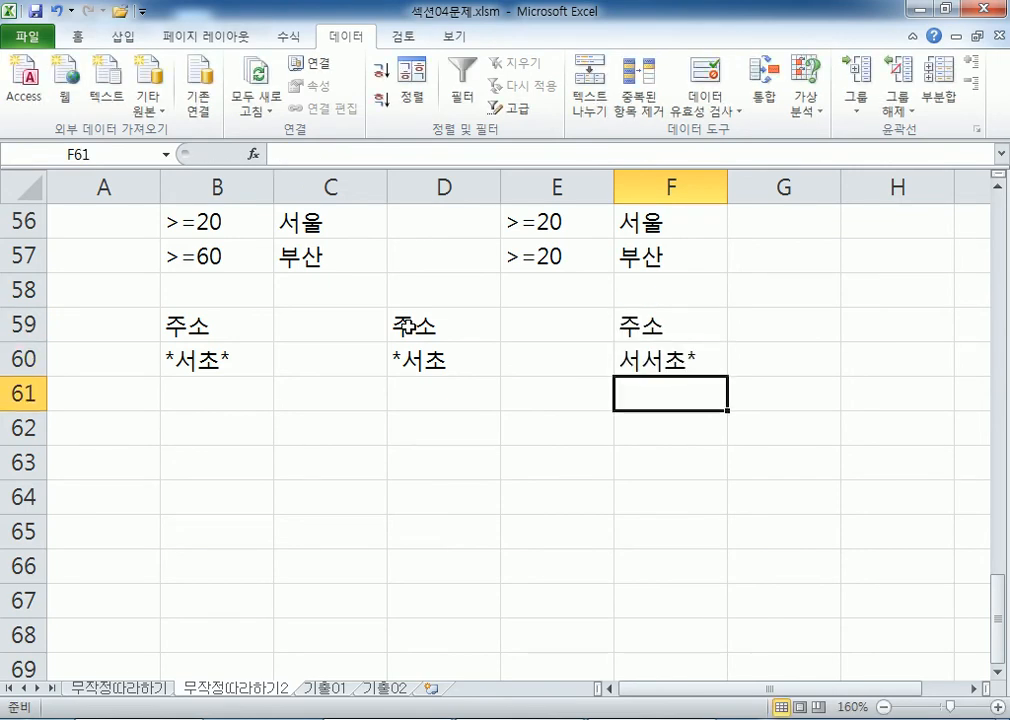
key(Up)
key(F2)
key(Home)
key(shift+Right)
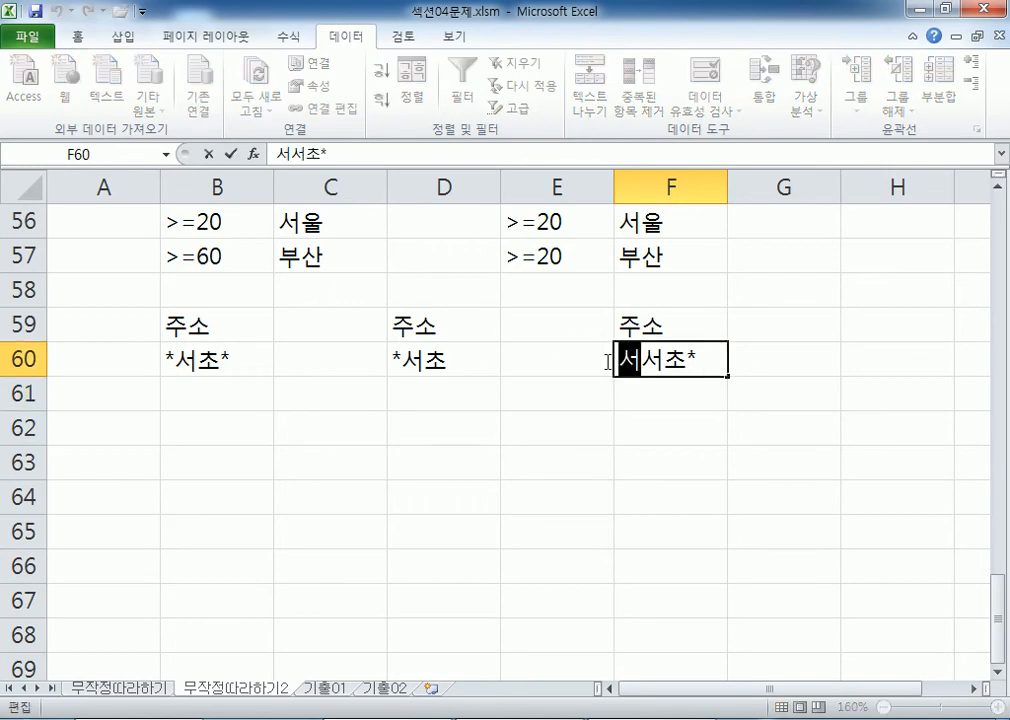
key(Delete)
click(361, 406)
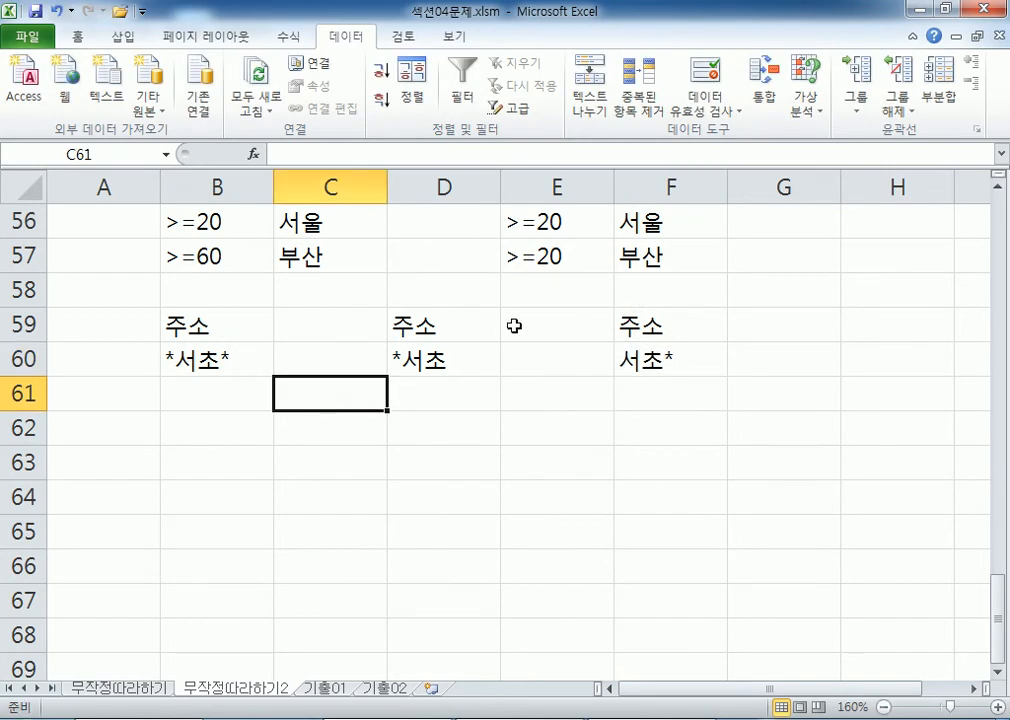
- Compare the asterisk placement in the three 주소 wildcard criteria in F60, D60 and B60
drag(671, 325, 655, 366)
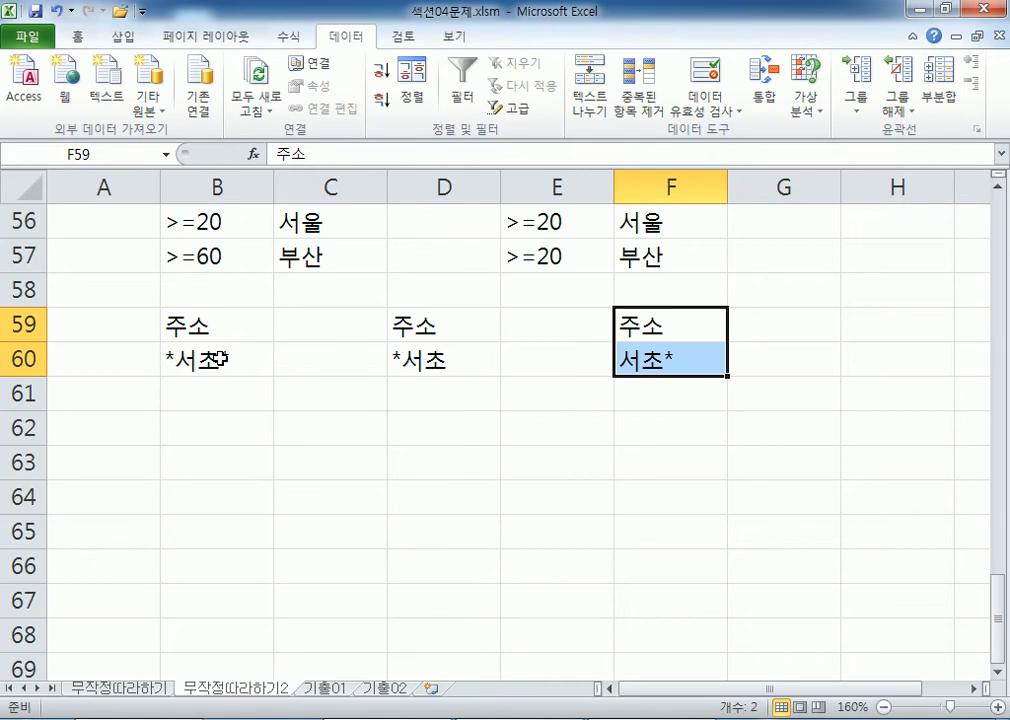
click(537, 394)
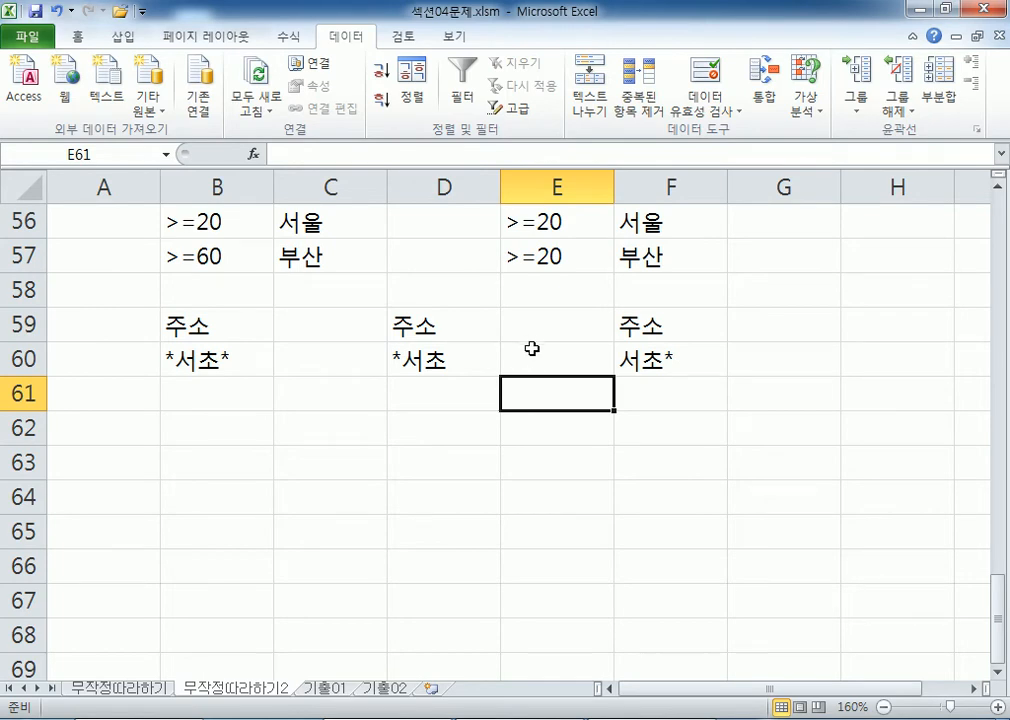
click(650, 334)
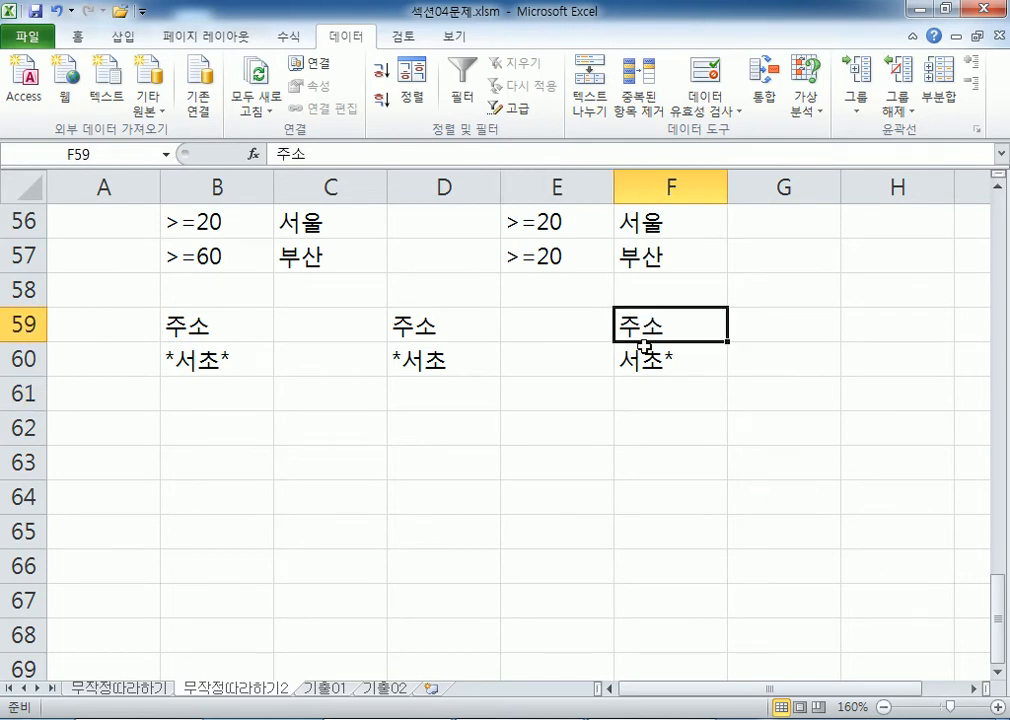
click(654, 360)
double_click(663, 361)
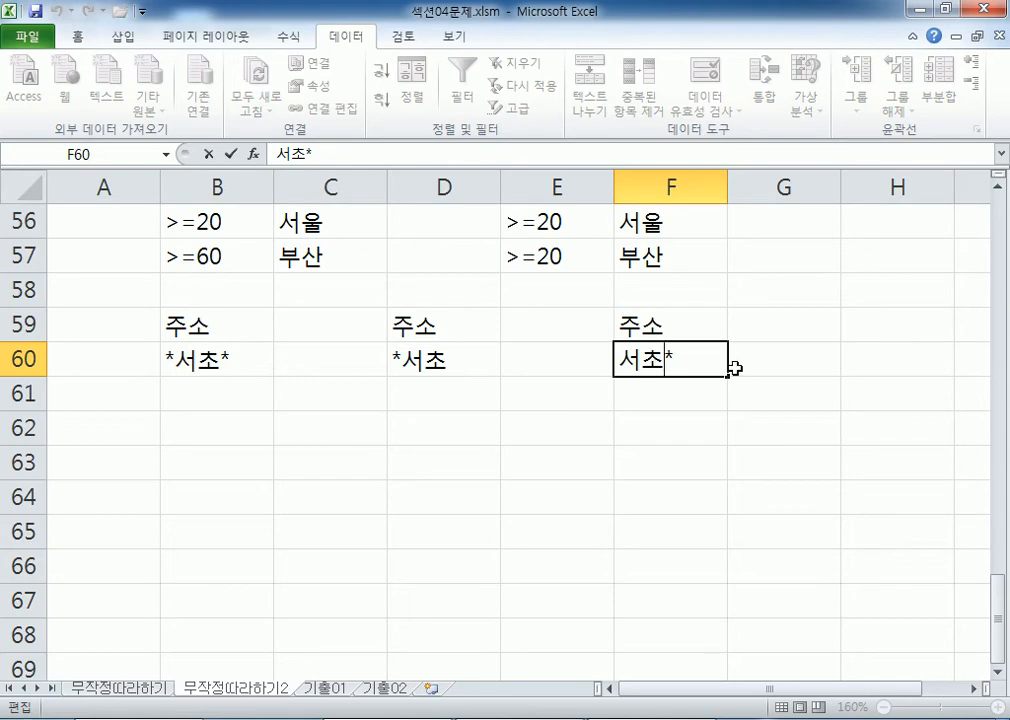
click(452, 363)
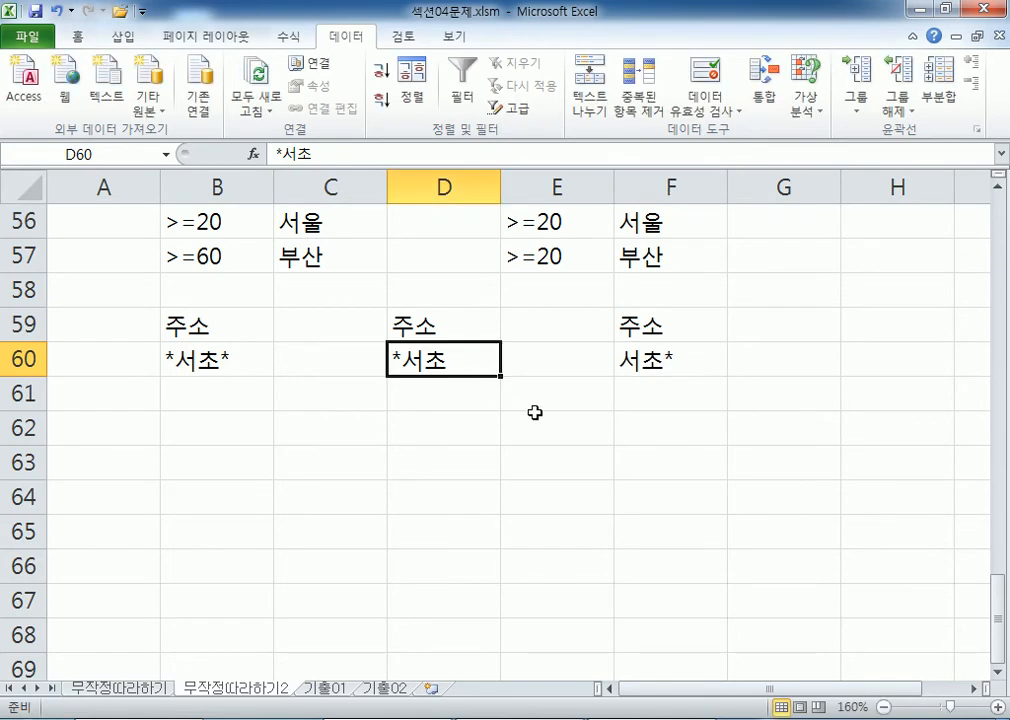
double_click(403, 360)
drag(403, 360, 450, 368)
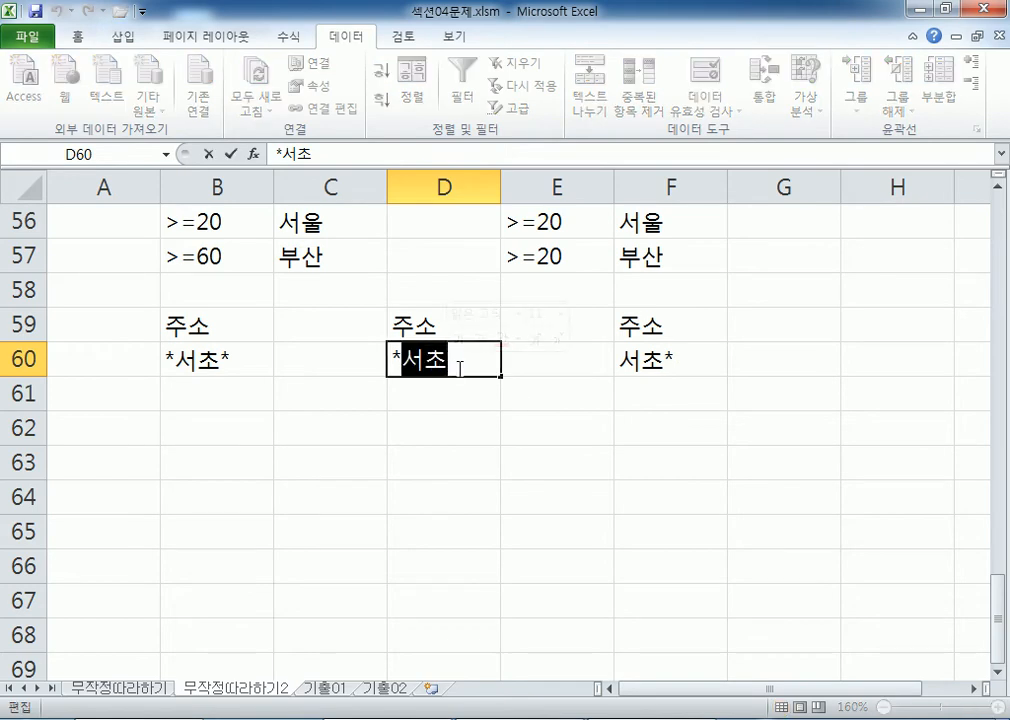
click(638, 362)
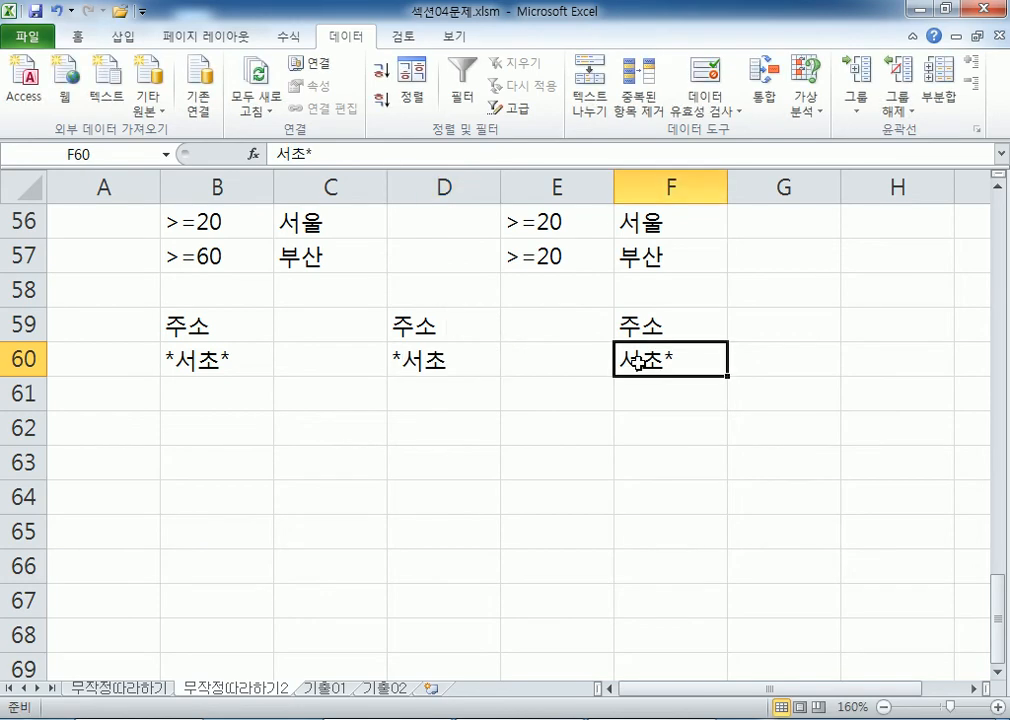
click(208, 365)
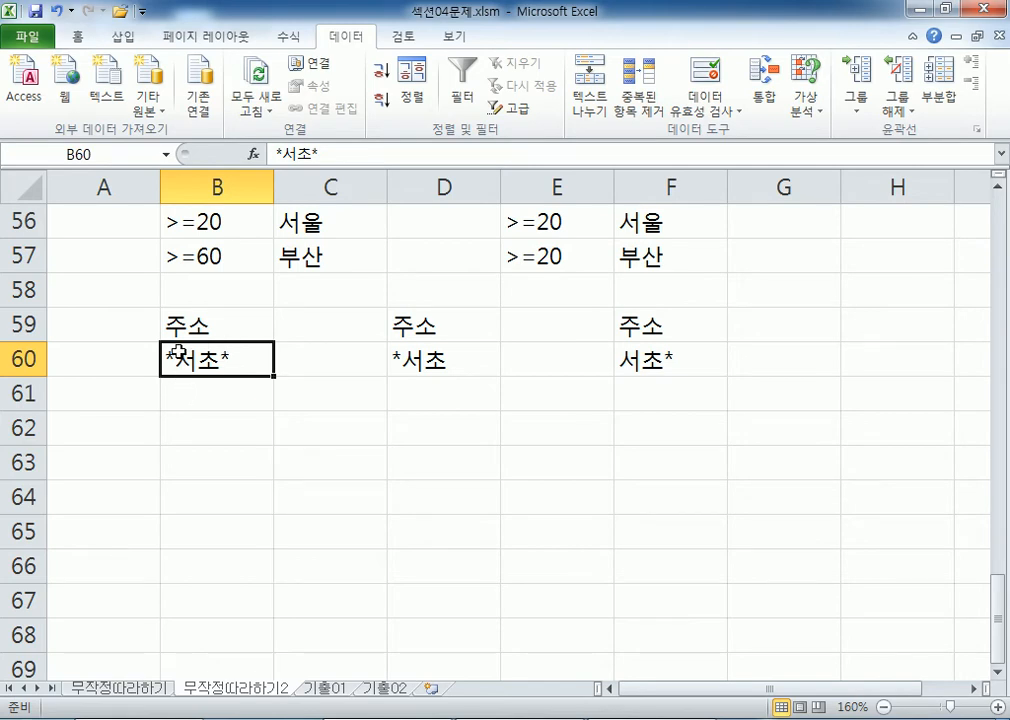
- Add the explanation 서초가 포함 in B61 below the *서초* condition
click(210, 380)
text(서)
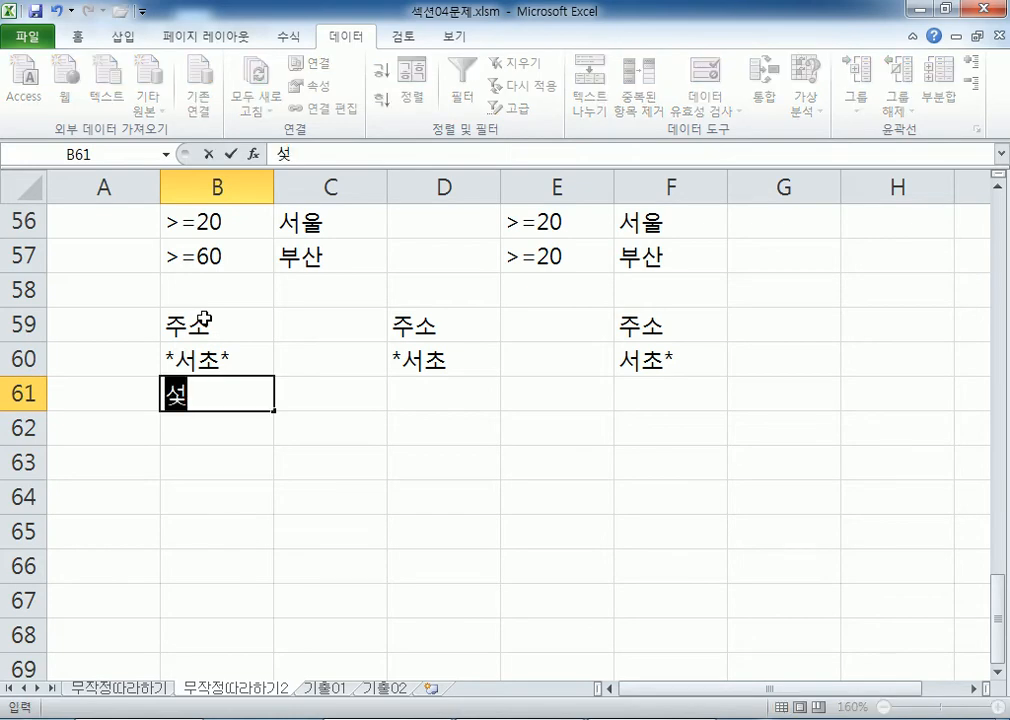
text(초가 포함)
key(Tab)
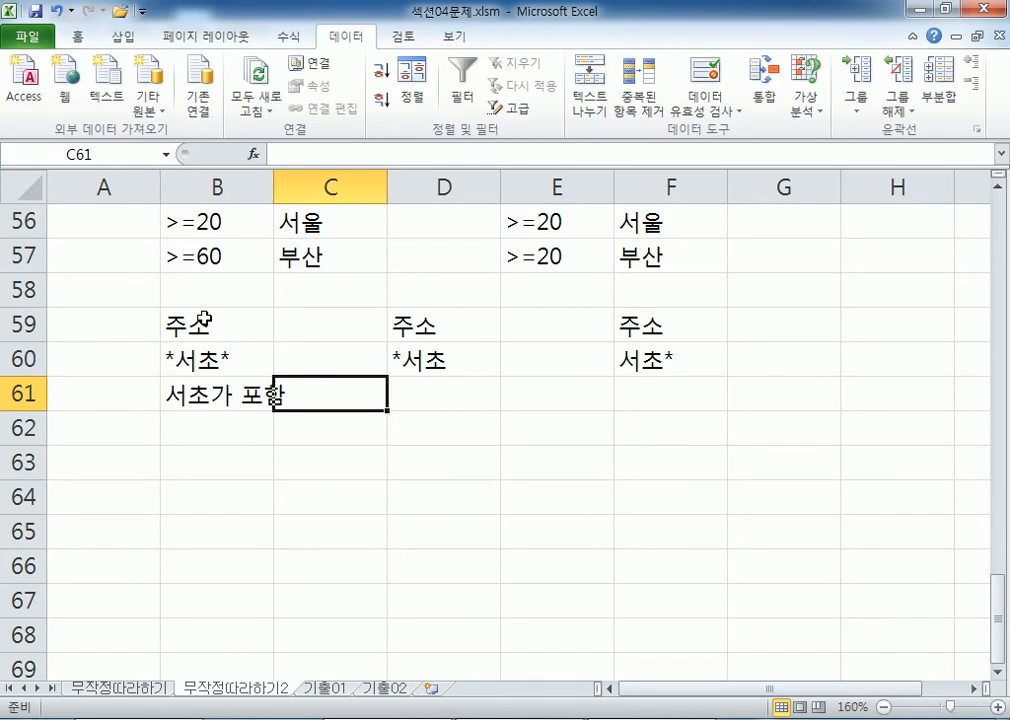
- Add the explanations 서초로 끝나는 in D61 and 서초로 시작 in F61 below their wildcard conditions
key(Tab)
text(서포)
key(BackSpace)
key(BackSpace)
text(초로 끝나느는)
key(Tab)
key(Tab)
text(서초로 시작)
key(Return)
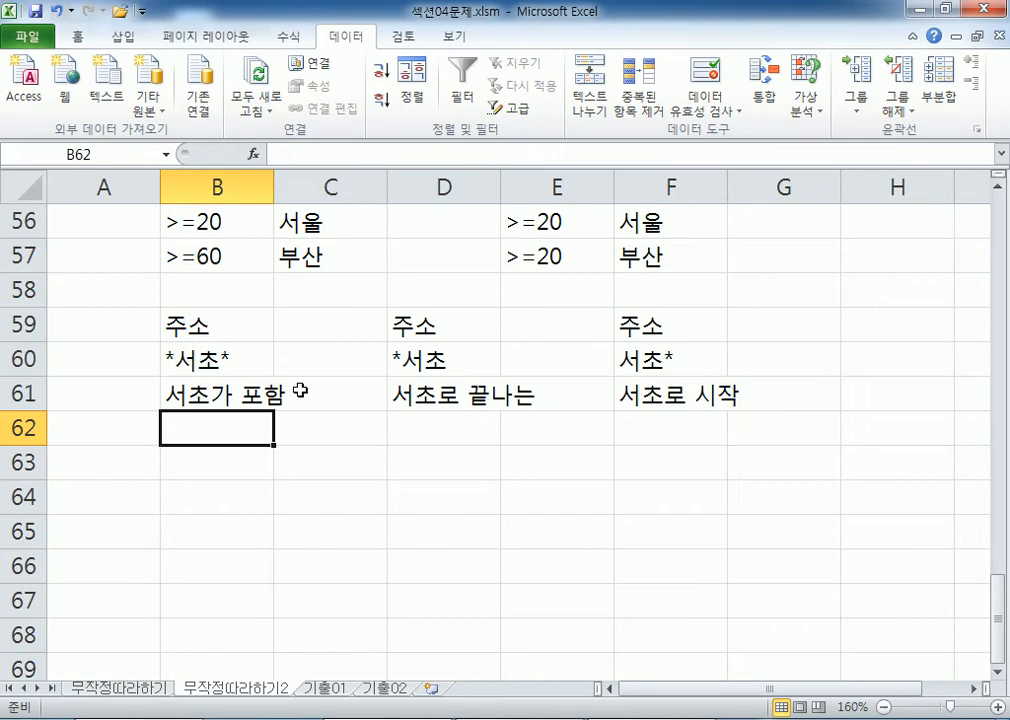
- Switch to the 기출01 sheet and collapse the ribbon, setting the zoom to 115%
click(323, 688)
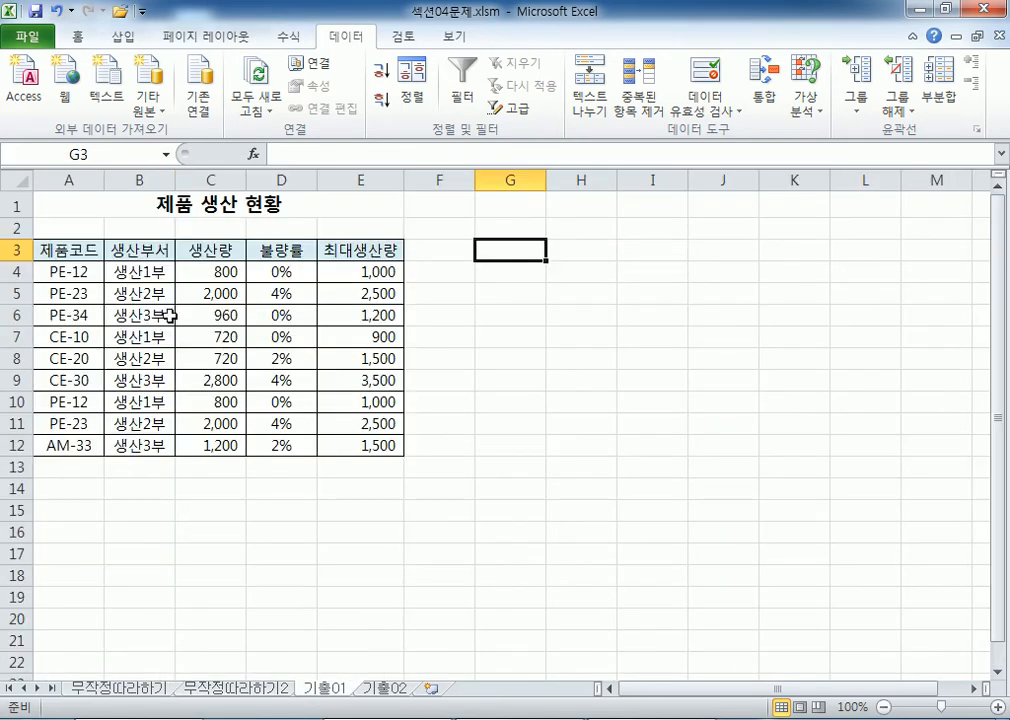
scroll(142, 293, up, 2)
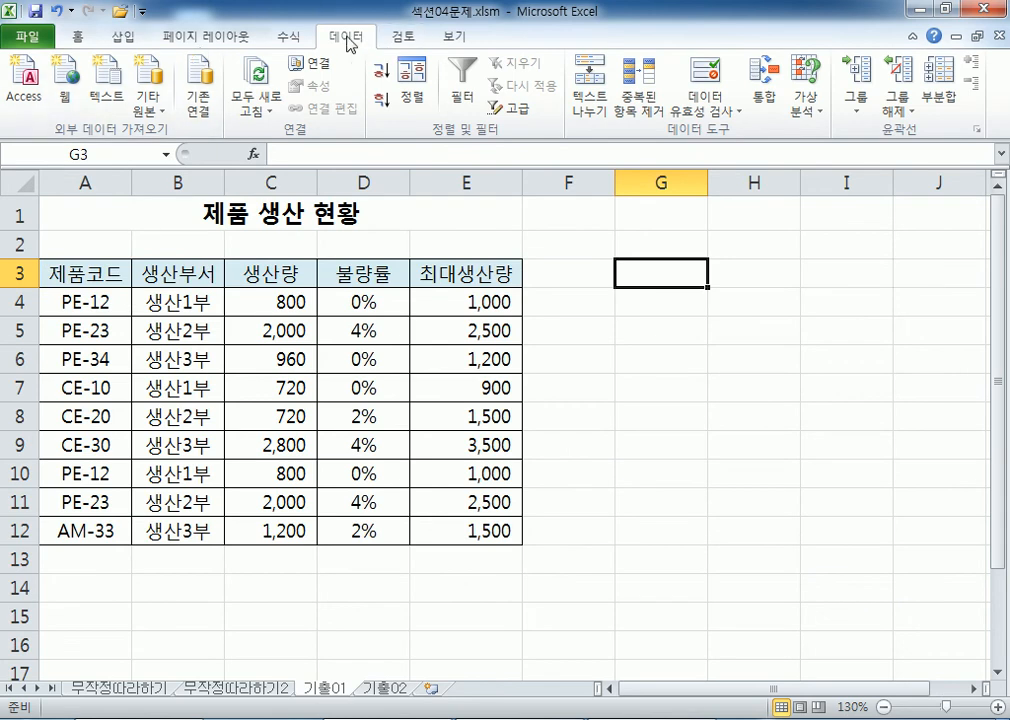
double_click(276, 33)
scroll(243, 241, down, 1)
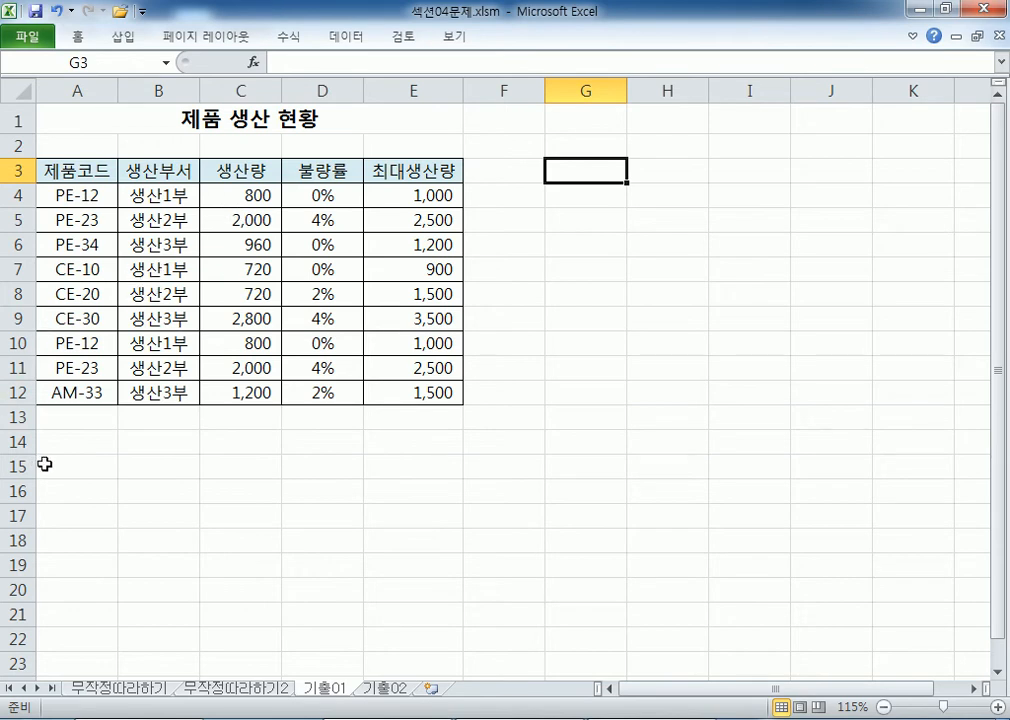
- Start a criteria range with the header 생산부서 in A14 and the condition 생산2부 in A15
click(74, 444)
text(생산부서)
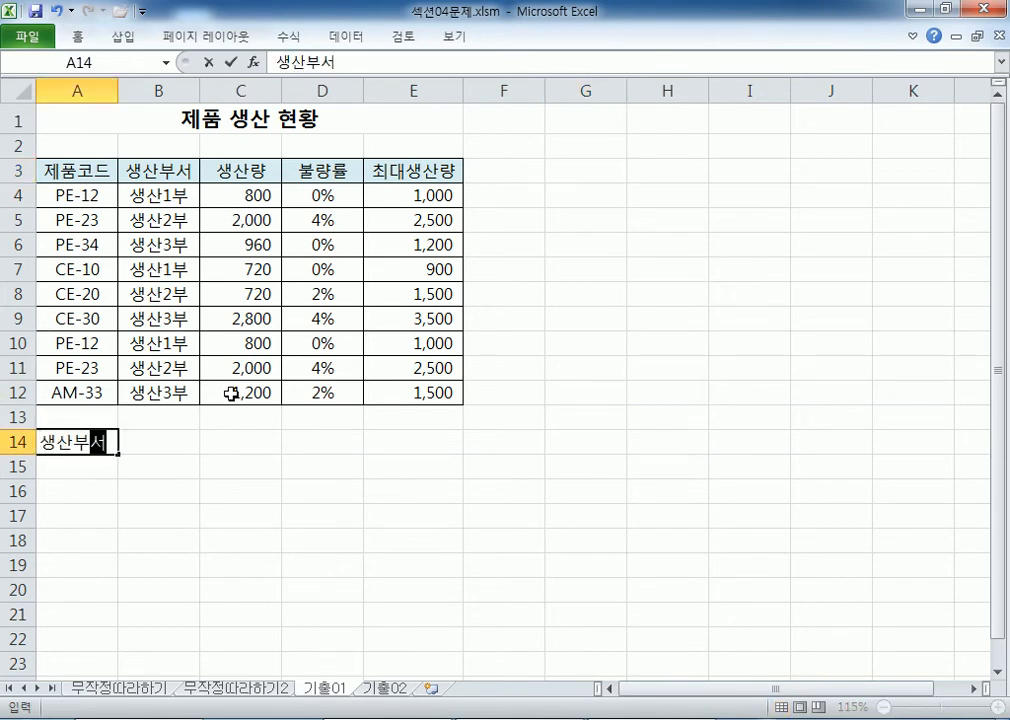
key(Return)
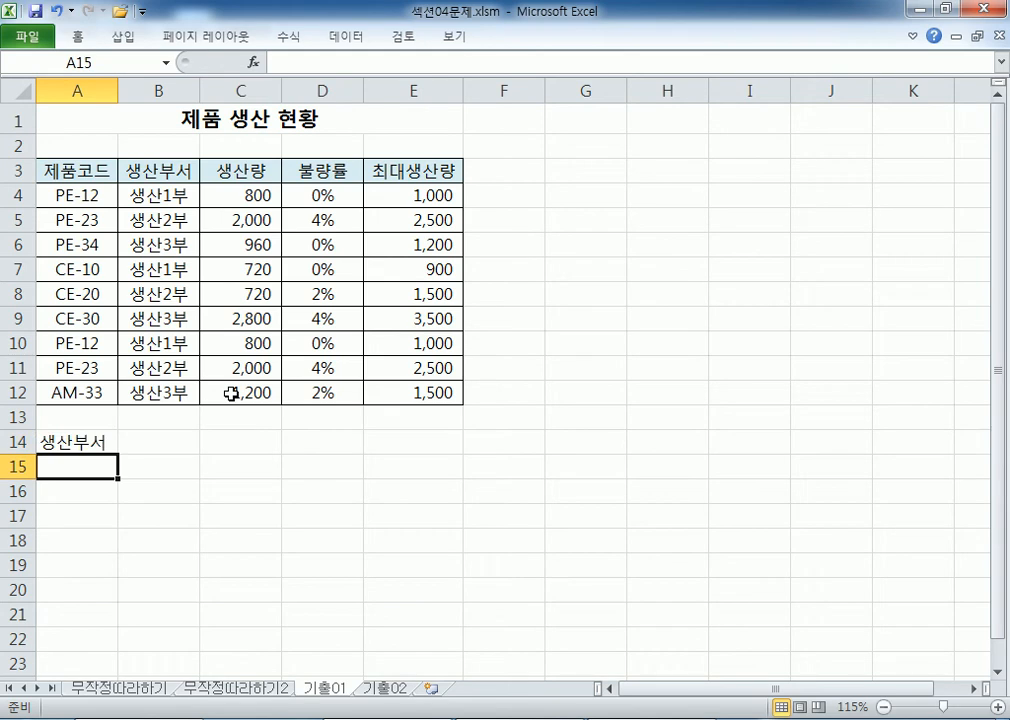
text(생산2부)
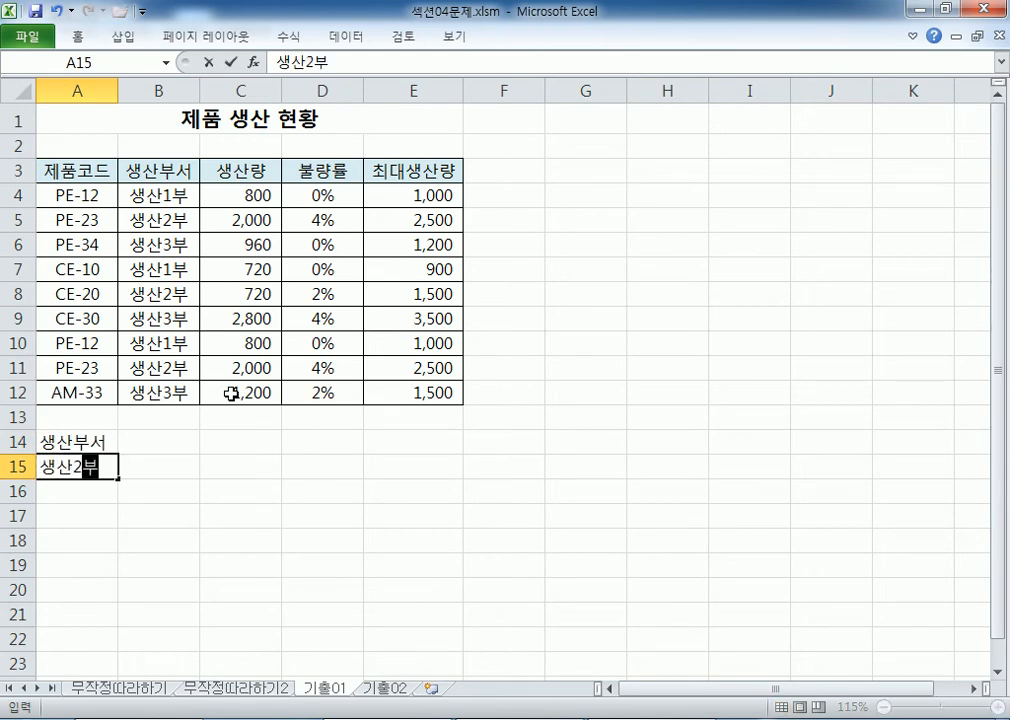
key(Tab)
- Add the header 생산량 in B14 of the criteria range
key(Up)
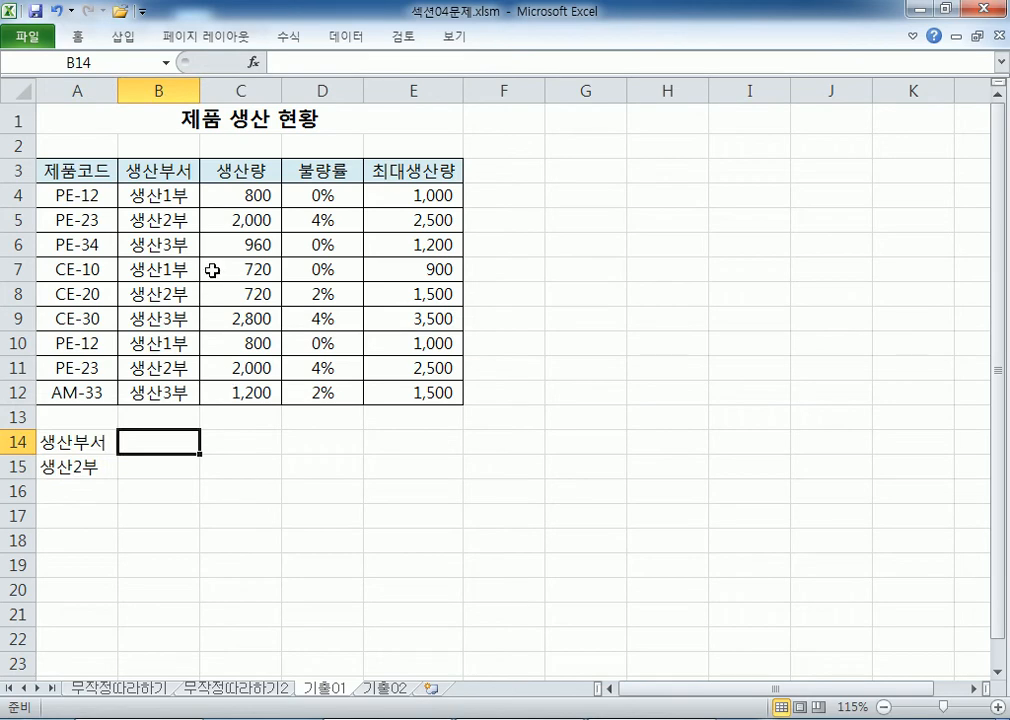
text(생산량)
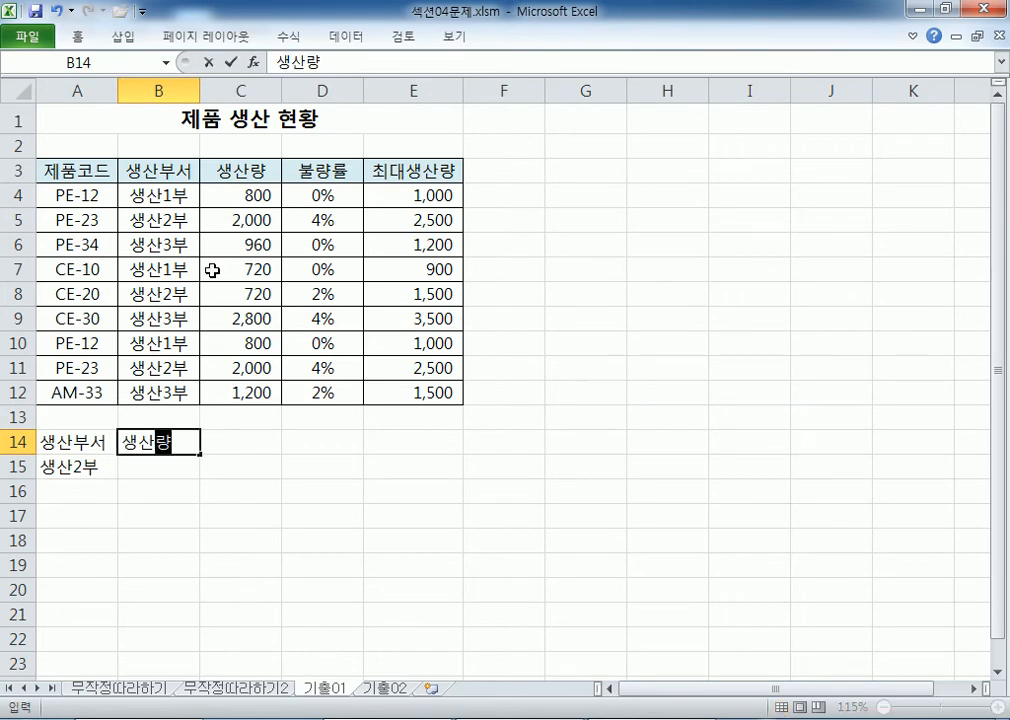
key(Return)
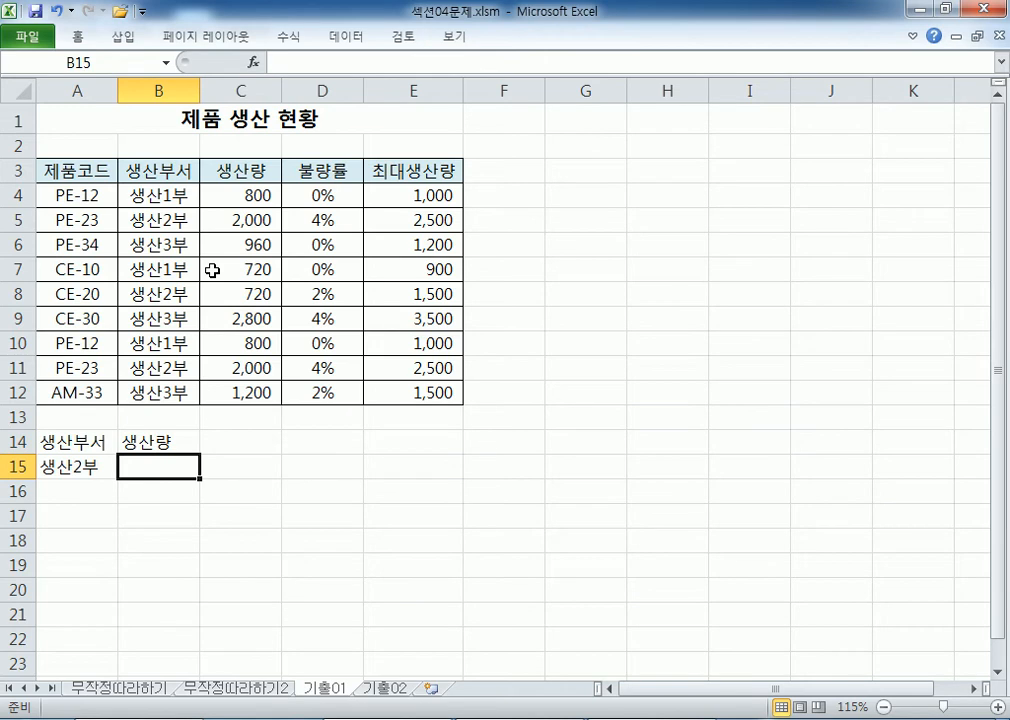
- Examine the 생산부서 criteria in A14:A15 and the cells below the 생산량 header in B14
key(Left)
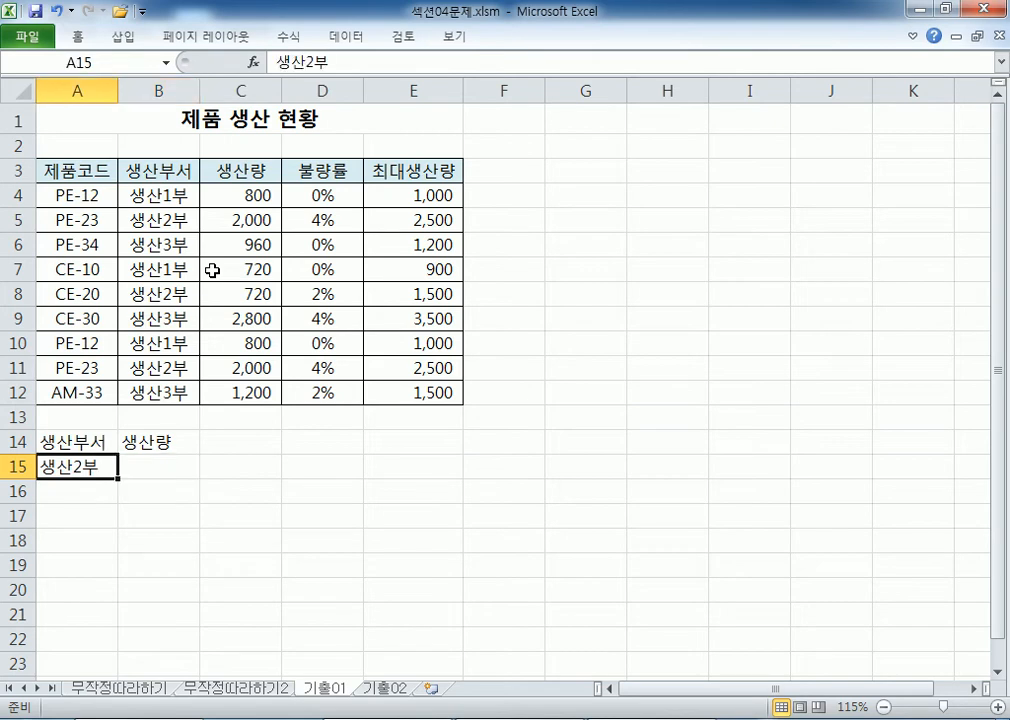
key(Right)
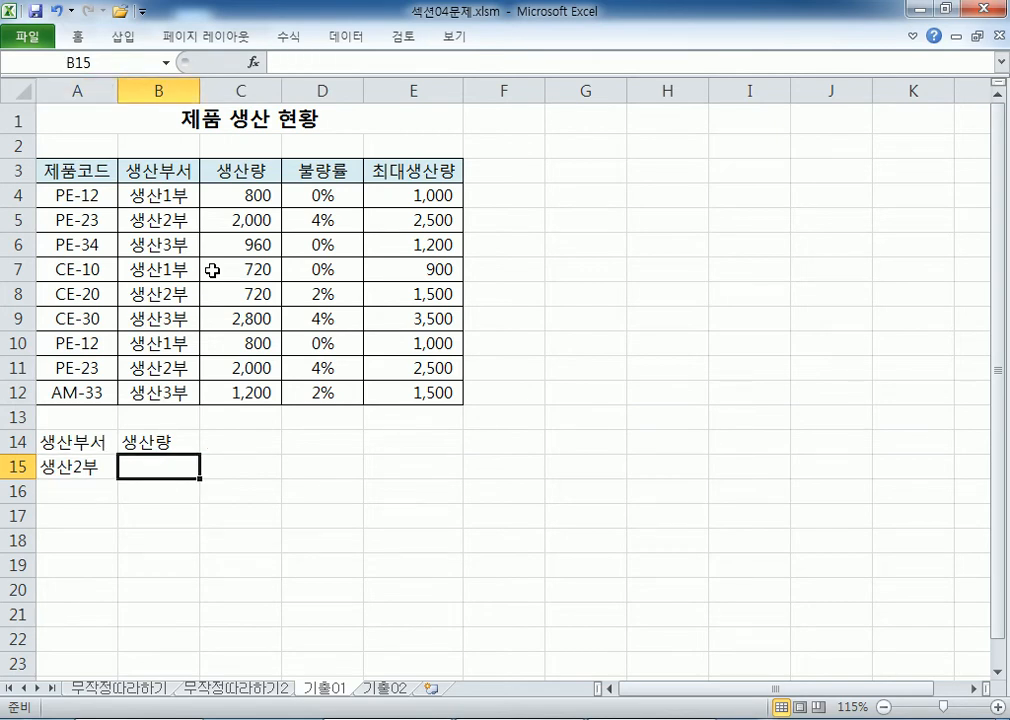
key(Left)
key(Right)
key(Down)
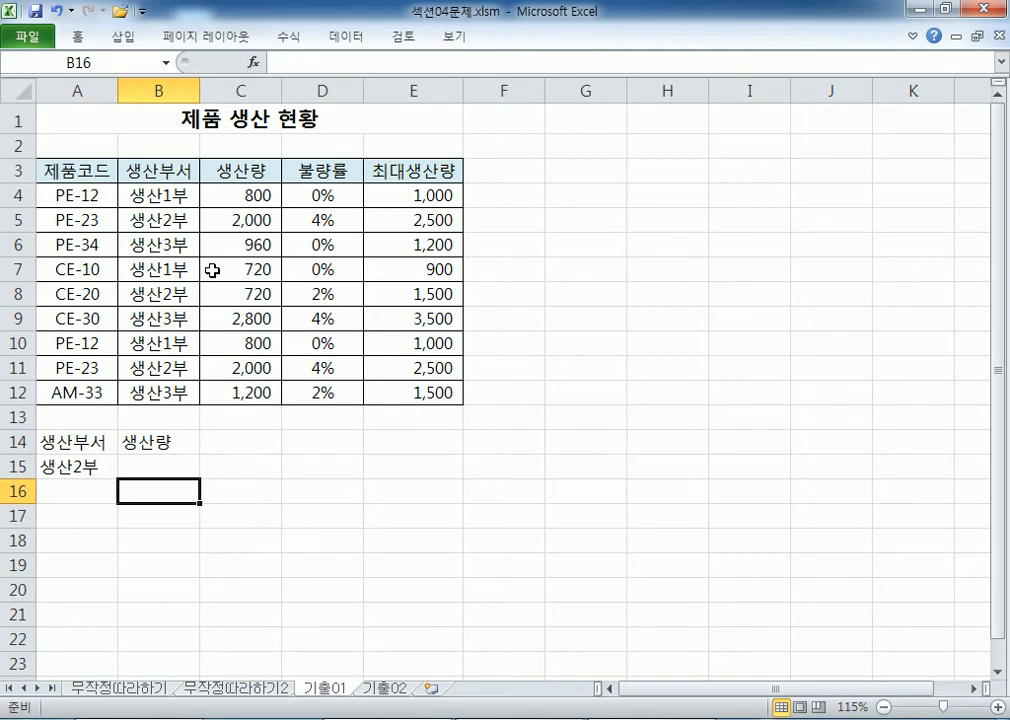
scroll(140, 210, down, 4)
scroll(123, 200, up, 1)
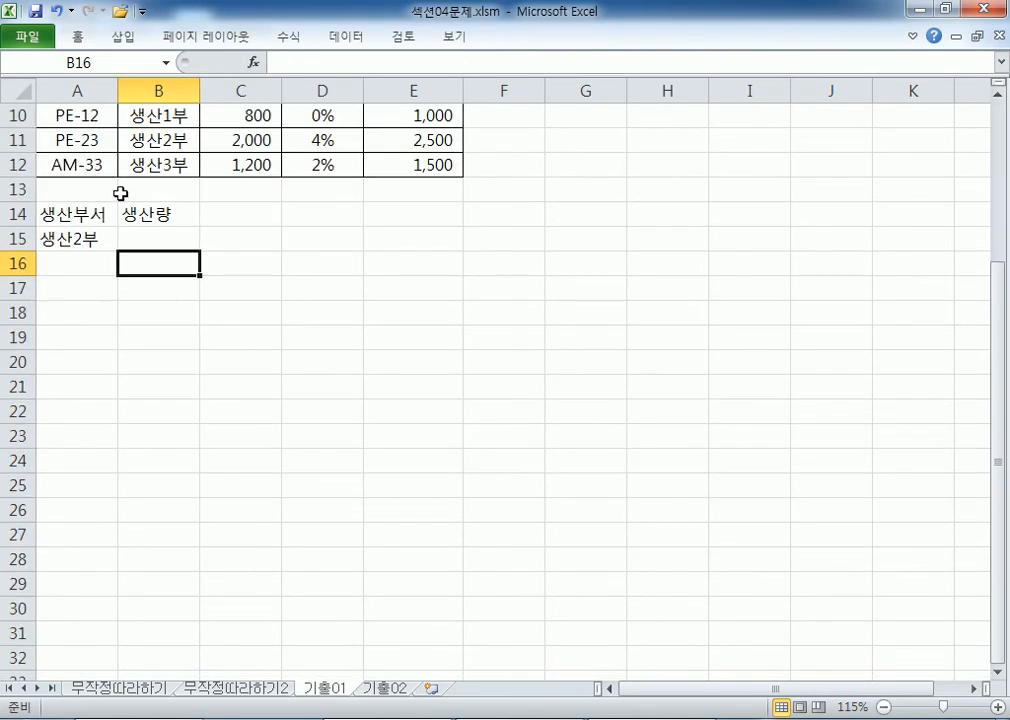
click(71, 210)
click(72, 236)
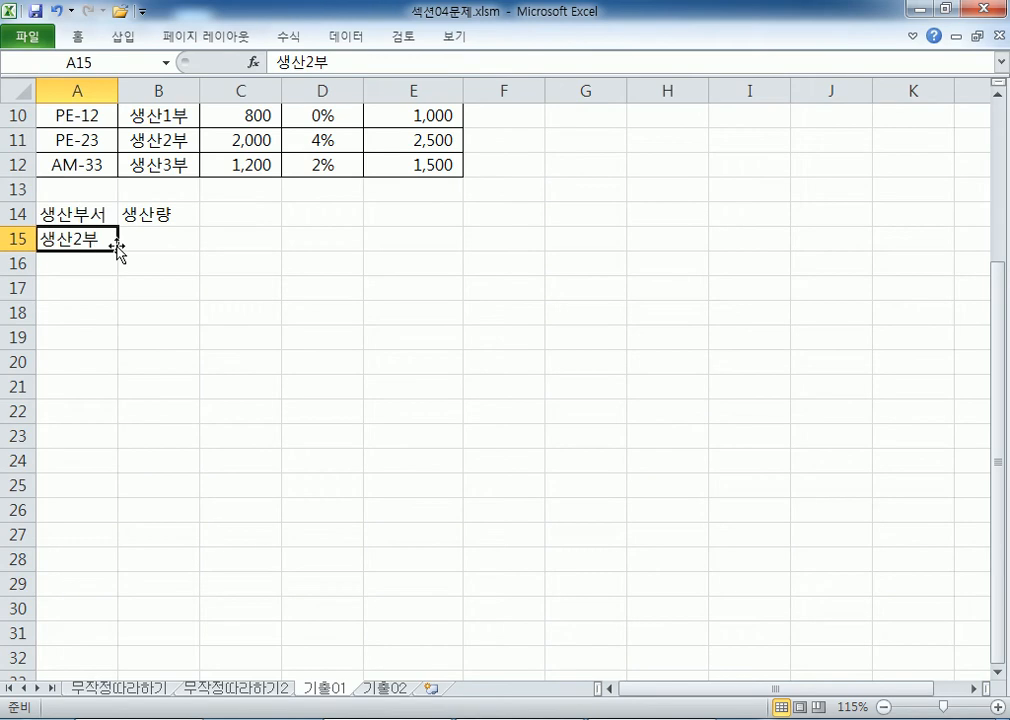
click(74, 210)
click(83, 238)
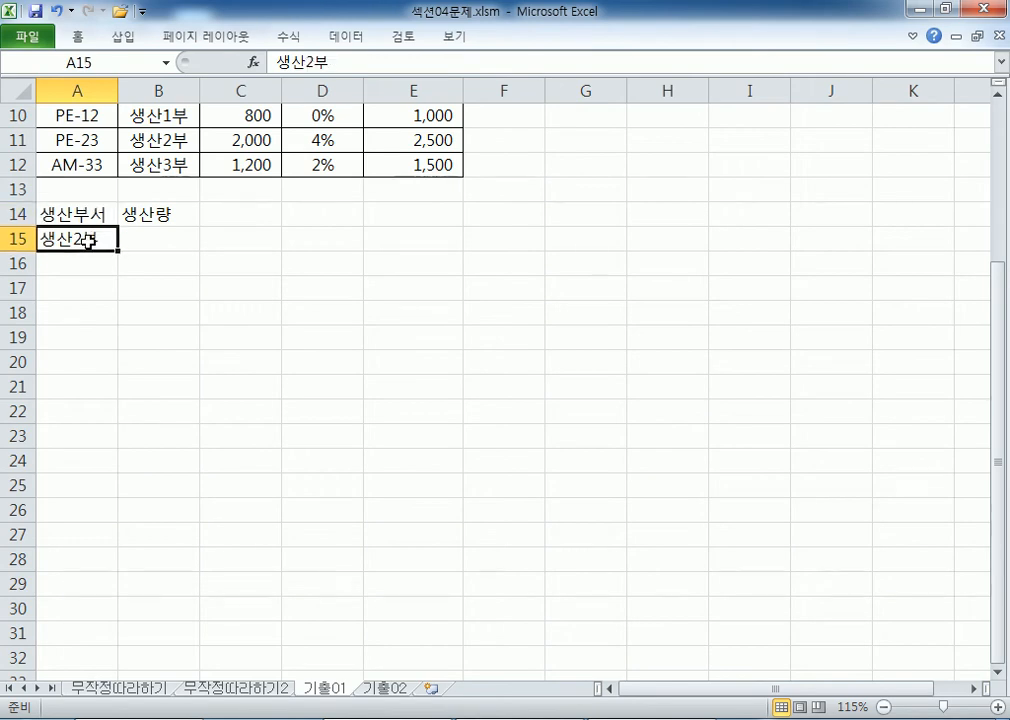
click(147, 232)
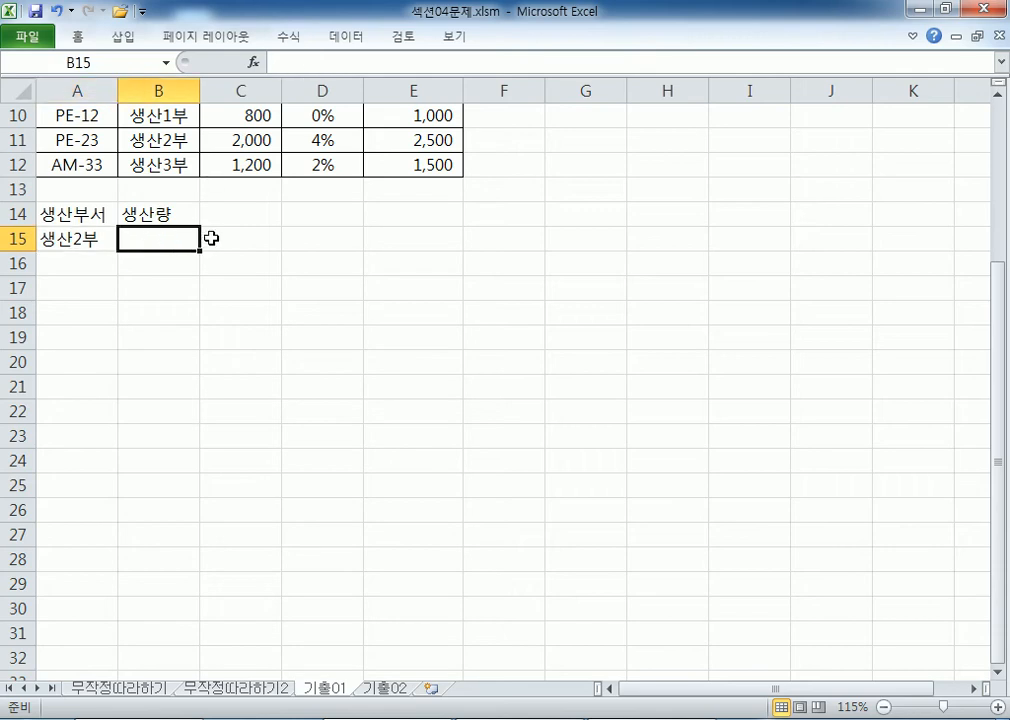
mouse_move(96, 214)
mouse_down()
mouse_move(86, 214)
mouse_move(90, 230)
mouse_up()
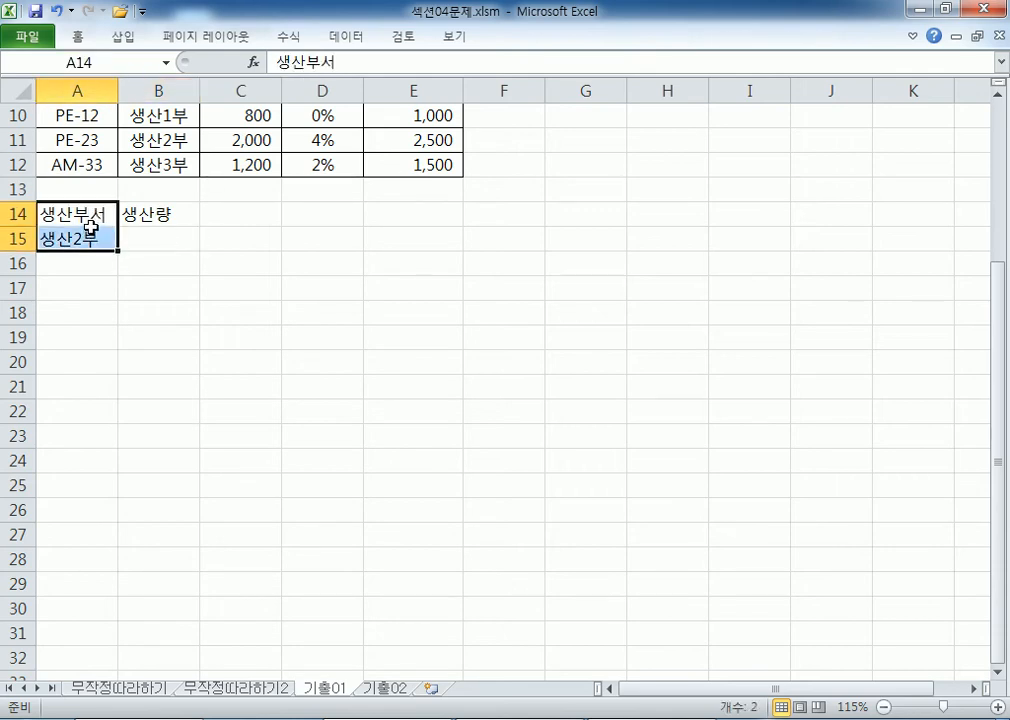
click(141, 215)
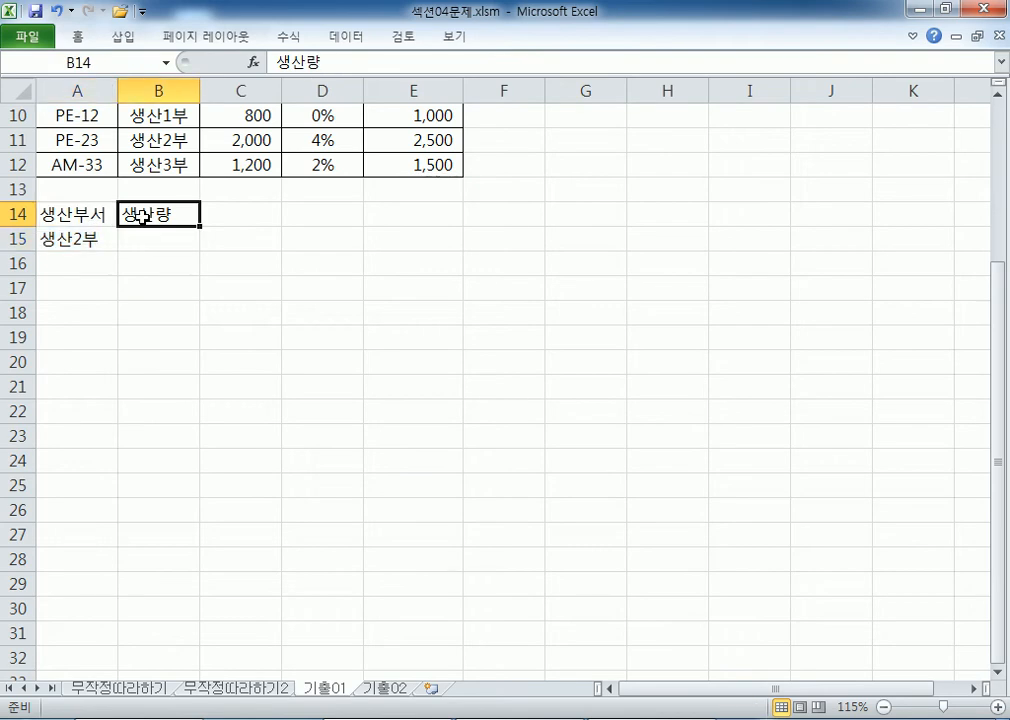
- Enter the condition >=900 in B16, one row below the 생산2부 condition
click(144, 259)
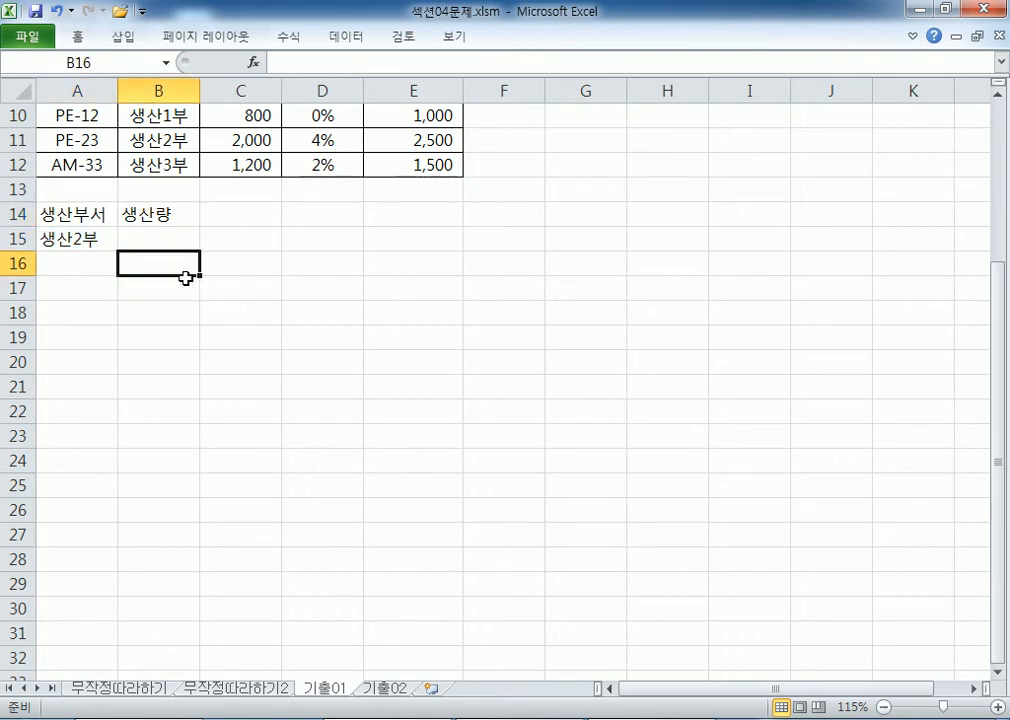
text(>=900)
key(Tab)
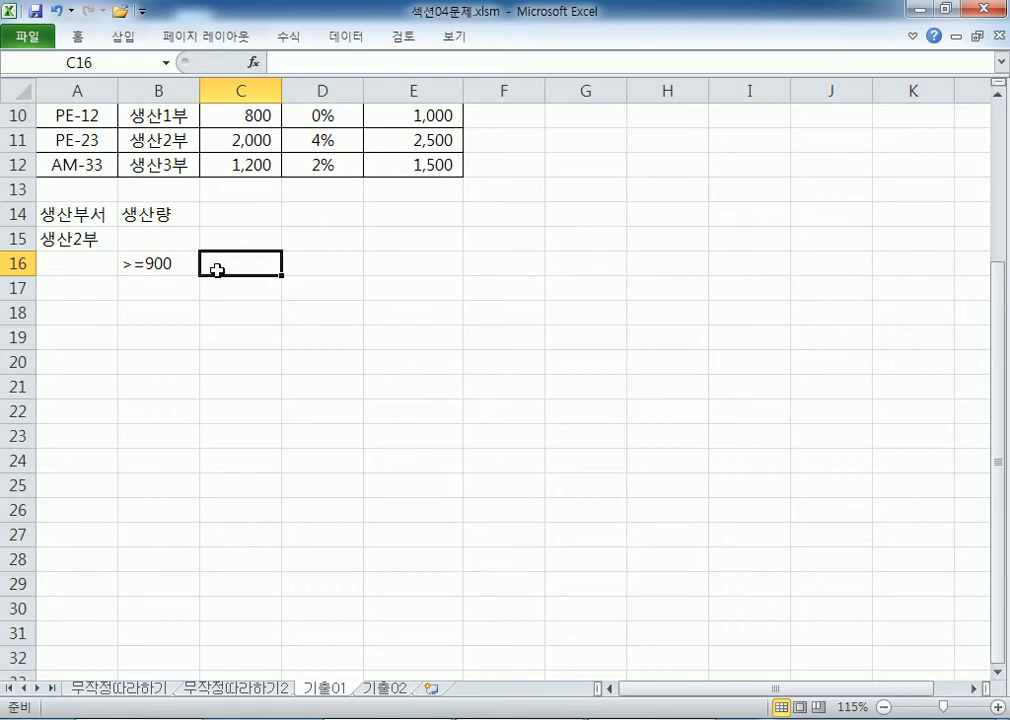
- Enter the condition <=1500 in C17
click(195, 265)
click(228, 266)
click(239, 238)
click(236, 263)
click(230, 287)
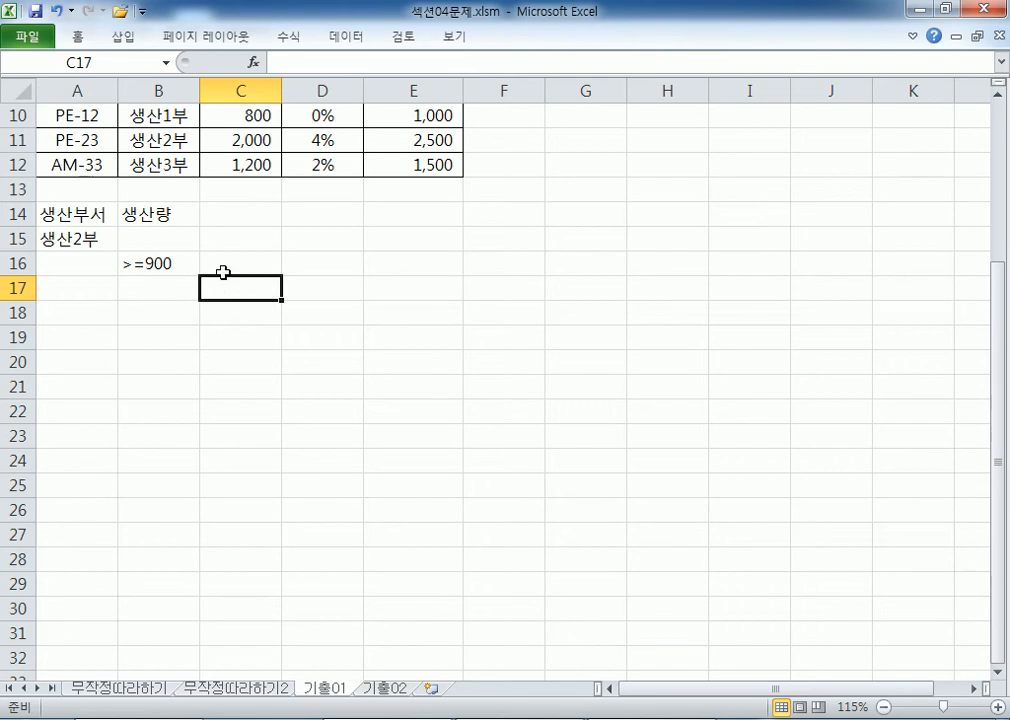
text(<=1500)
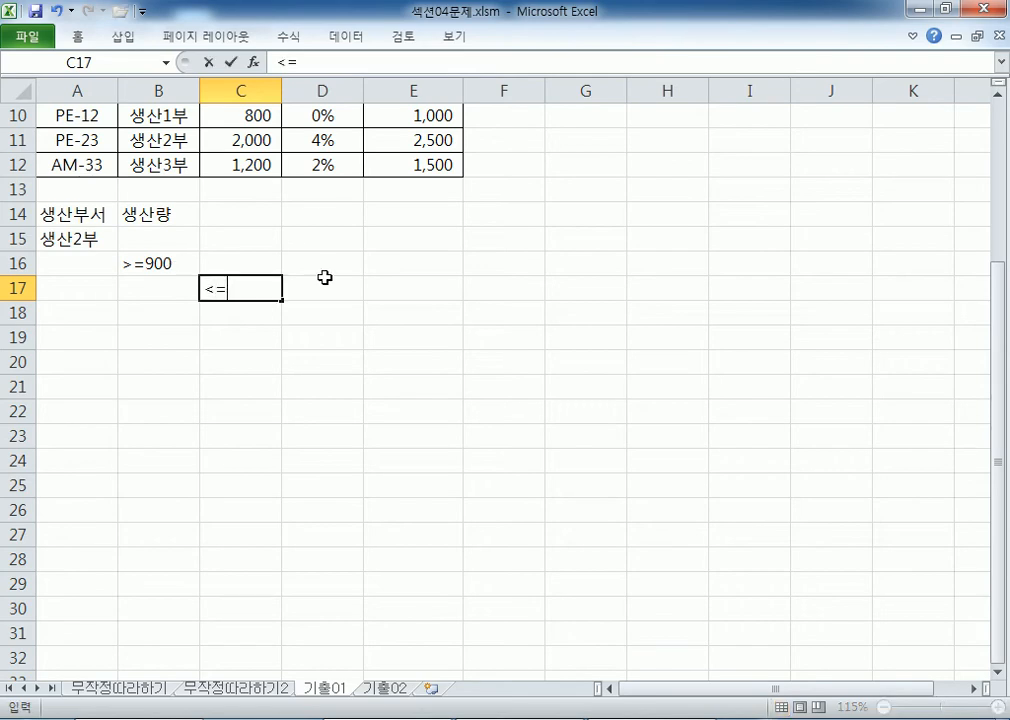
click(325, 281)
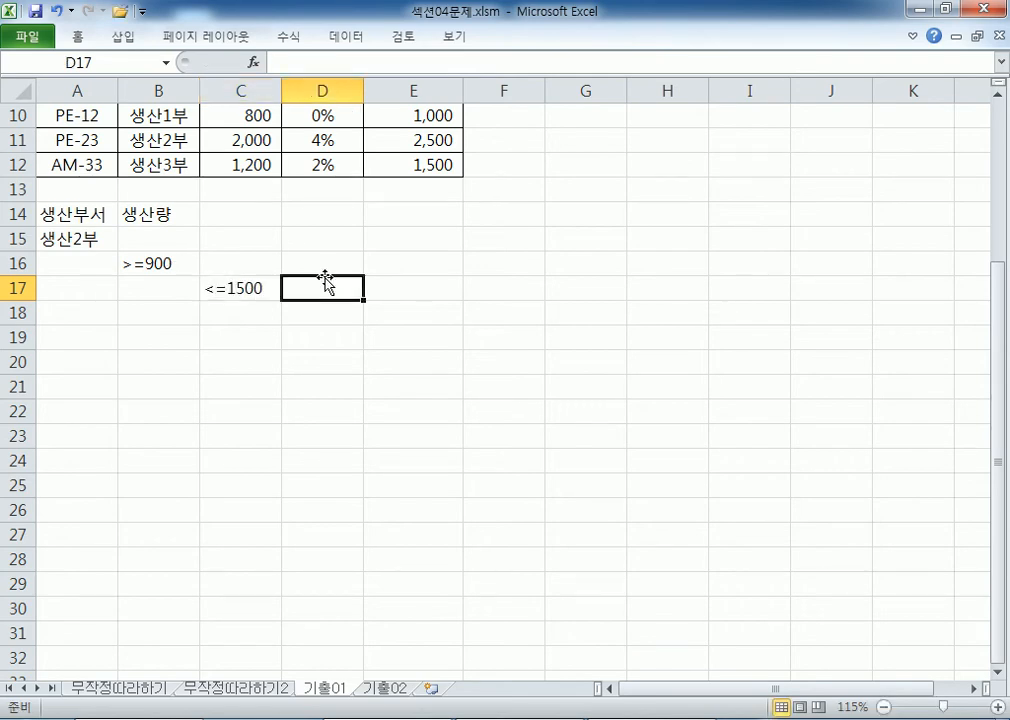
- Move the <=1500 condition to C16 beside >=900 and add a second 생산량 header in C14
click(162, 264)
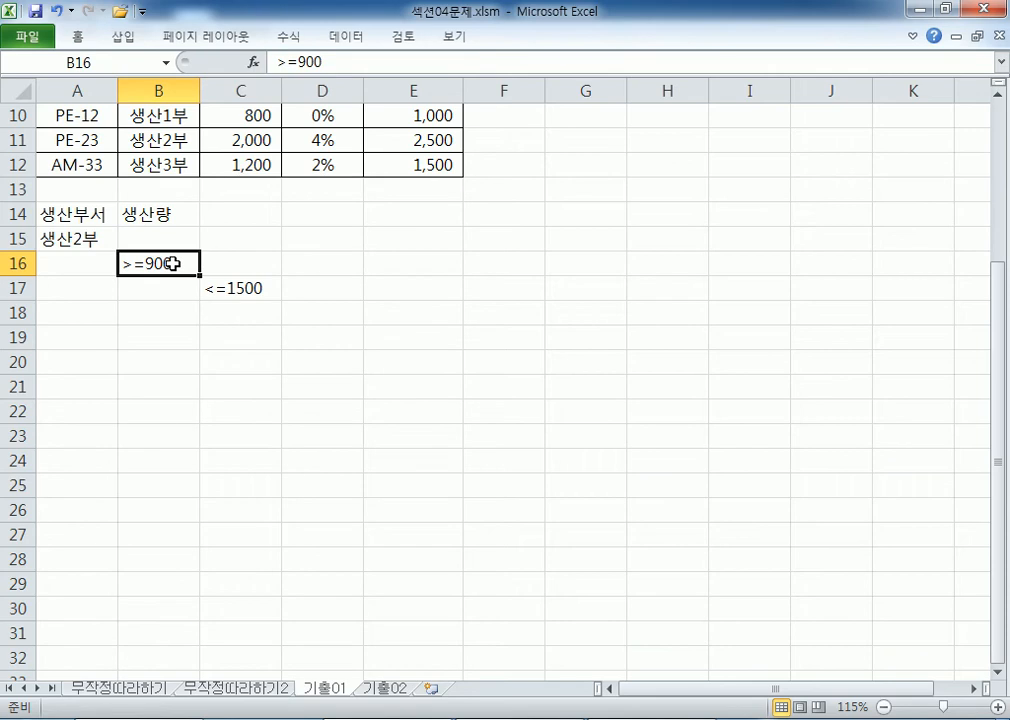
click(237, 287)
drag(241, 277, 214, 280)
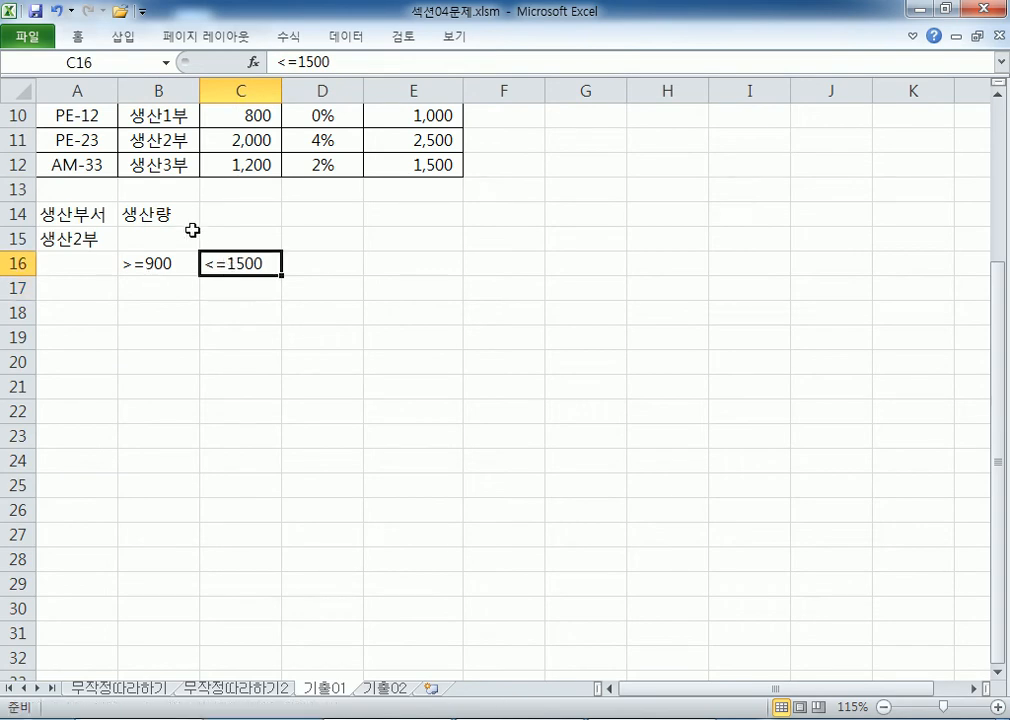
click(227, 218)
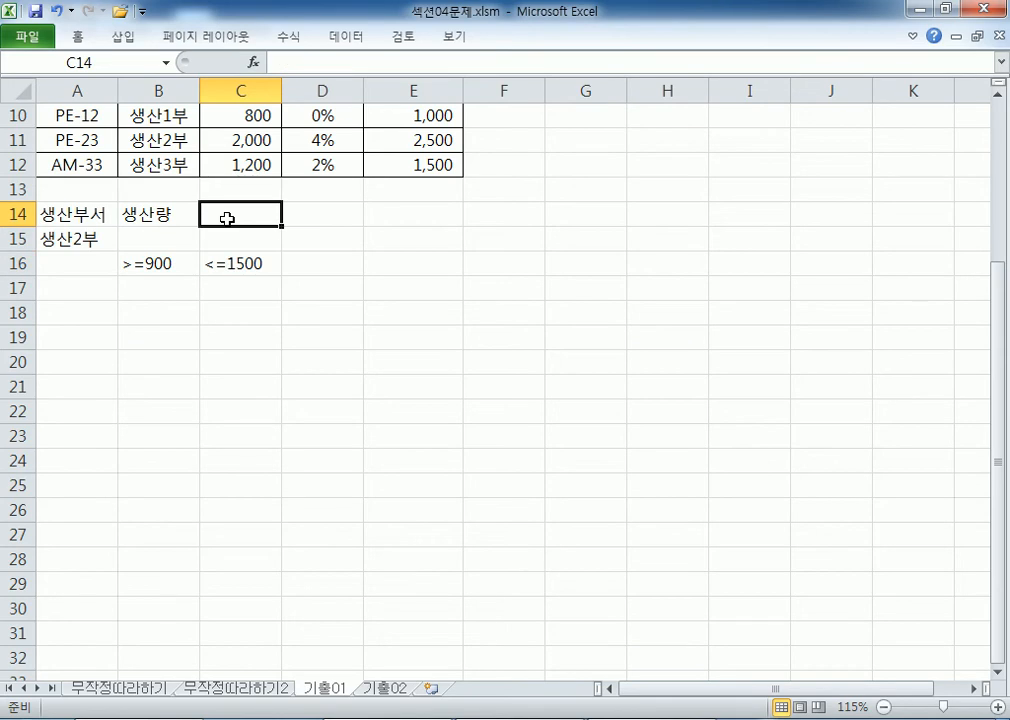
text(생산ㄹㅑㅇ)
key(Return)
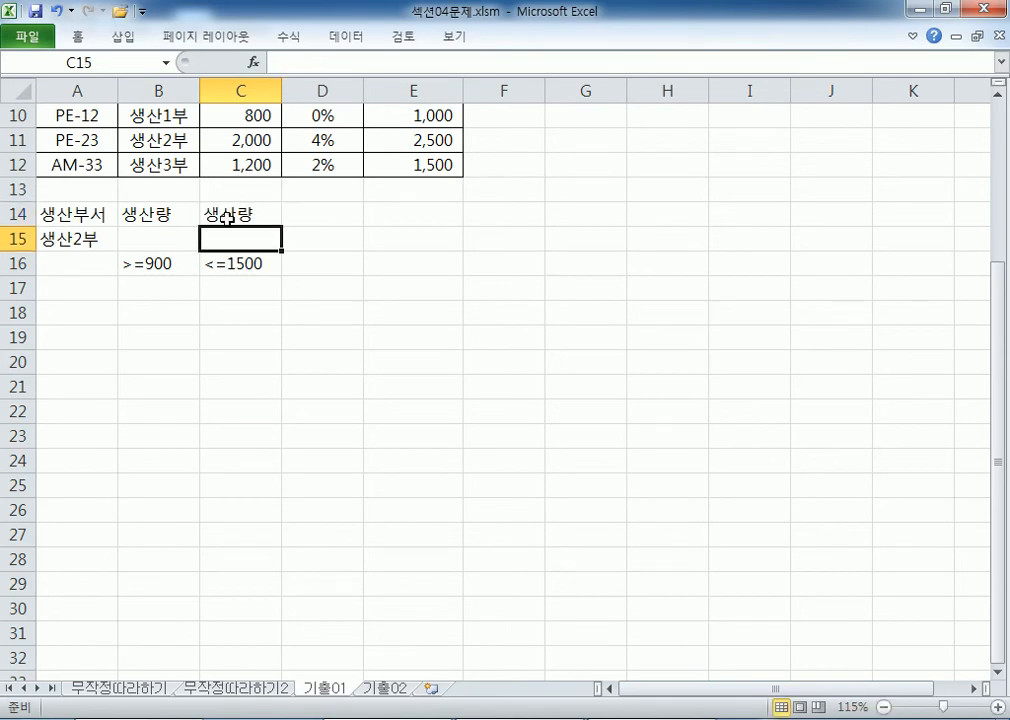
drag(162, 212, 255, 206)
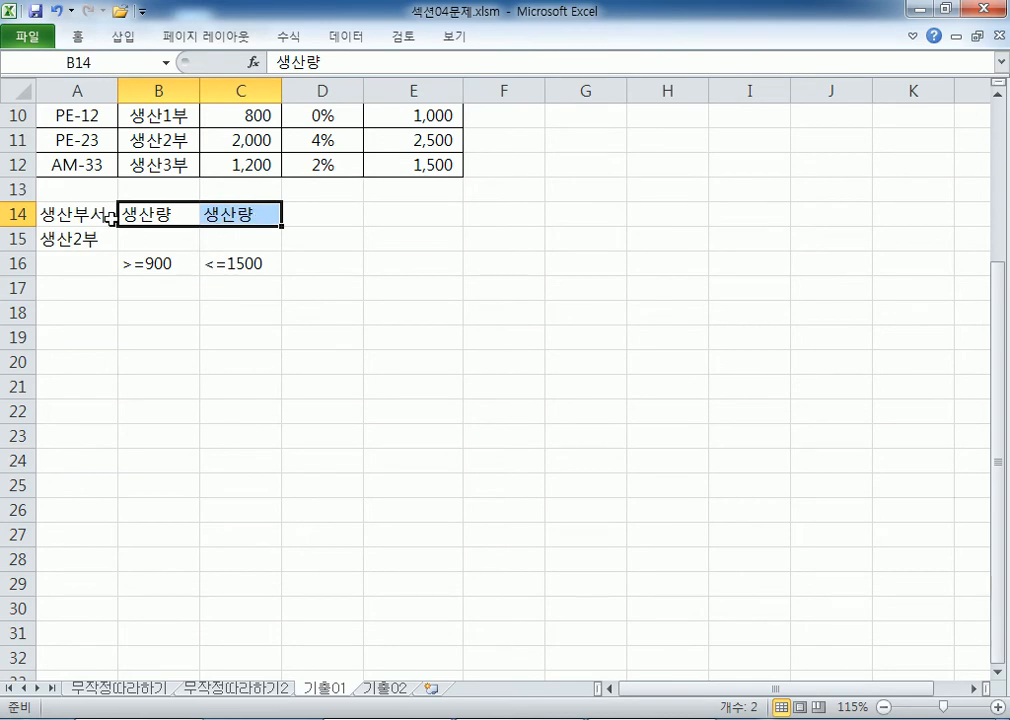
mouse_move(96, 211)
mouse_down()
mouse_move(90, 232)
mouse_move(104, 232)
mouse_up()
drag(162, 214, 222, 264)
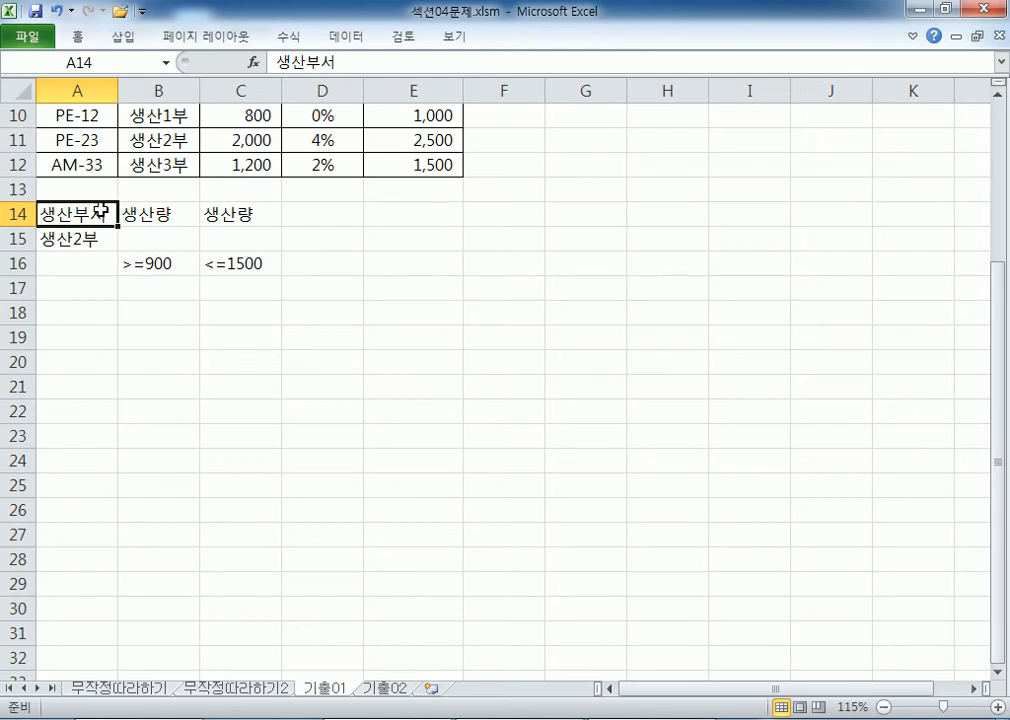
scroll(203, 174, up, 3)
click(222, 216)
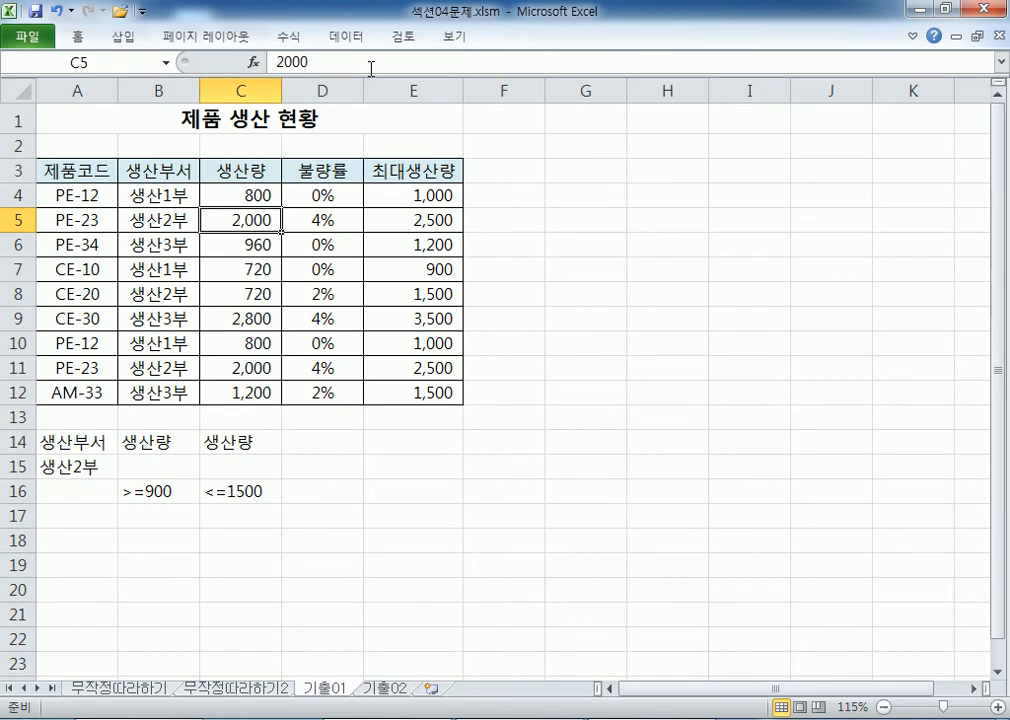
click(362, 37)
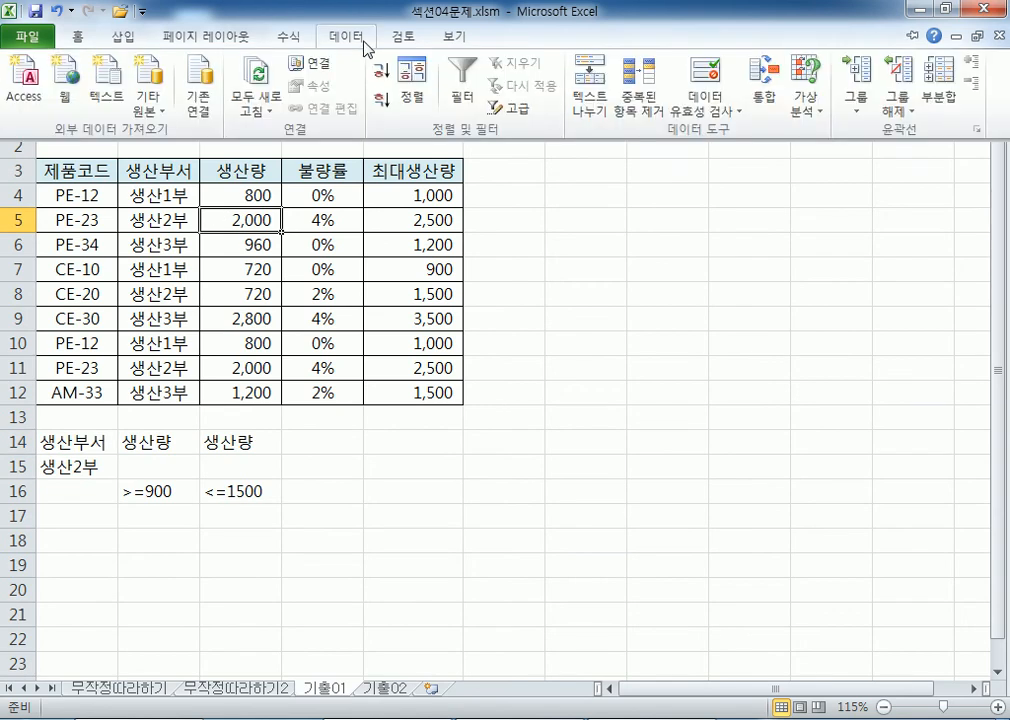
click(520, 107)
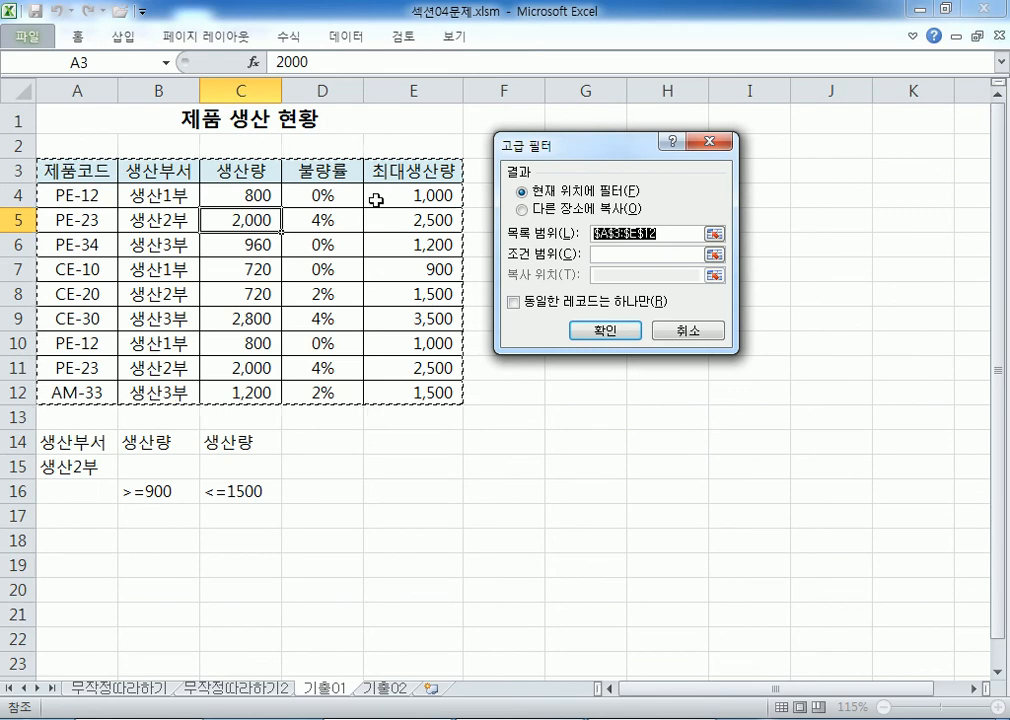
key(Escape)
- Try Advanced Filter from cell A14, using A14:C16 as the list range
scroll(302, 322, down, 1)
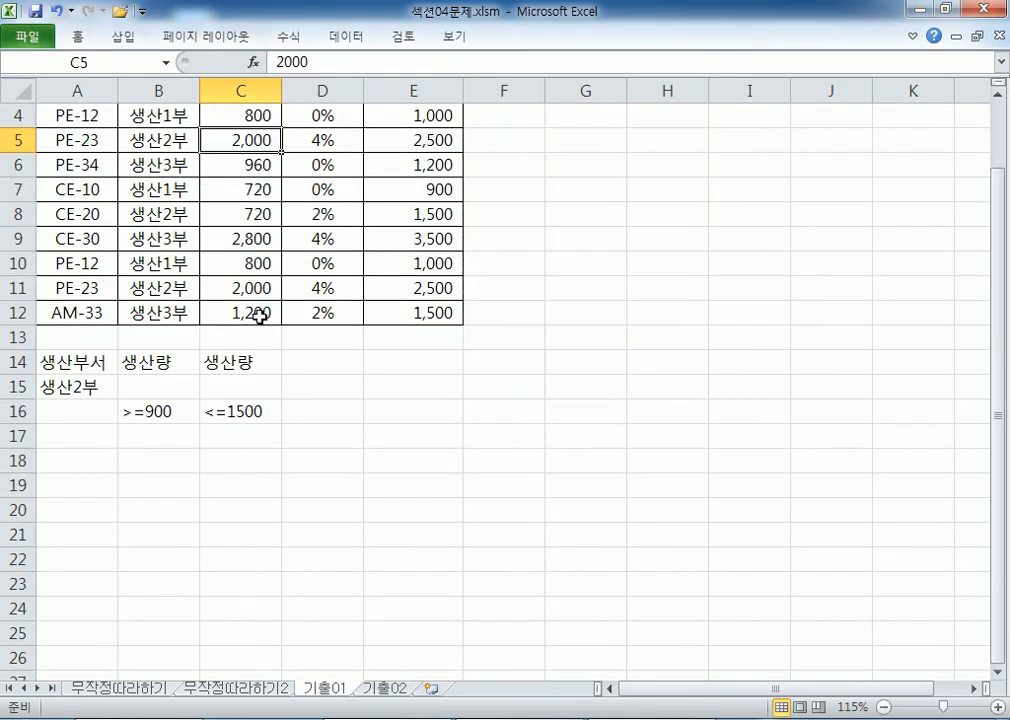
scroll(302, 322, down, 1)
click(76, 288)
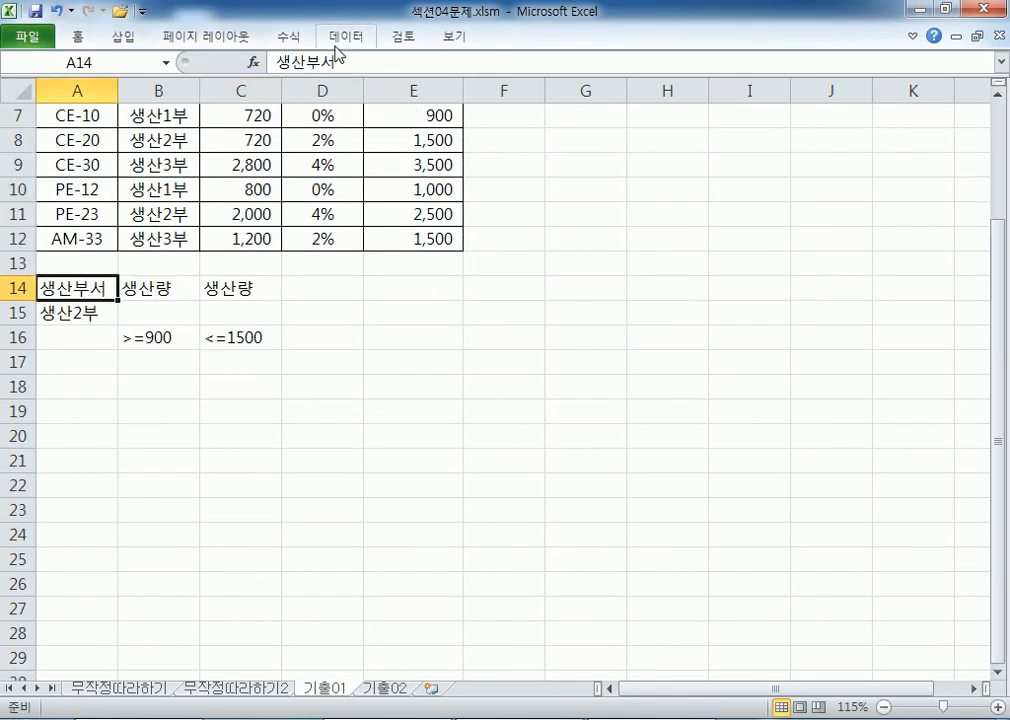
double_click(335, 45)
scroll(480, 100, down, 2)
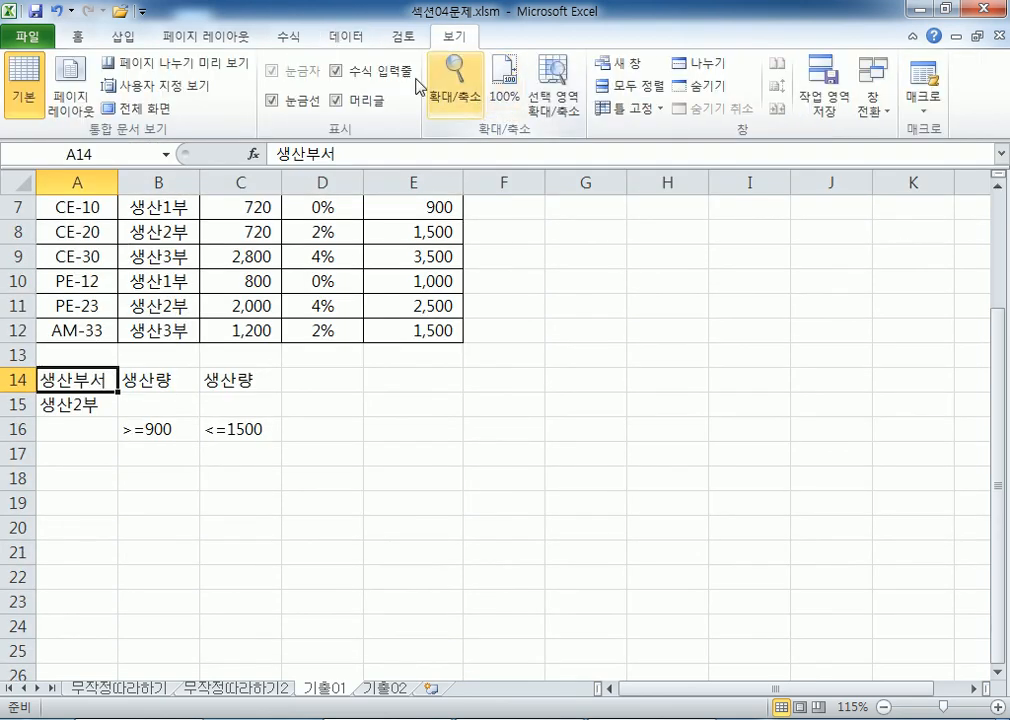
click(346, 40)
click(515, 107)
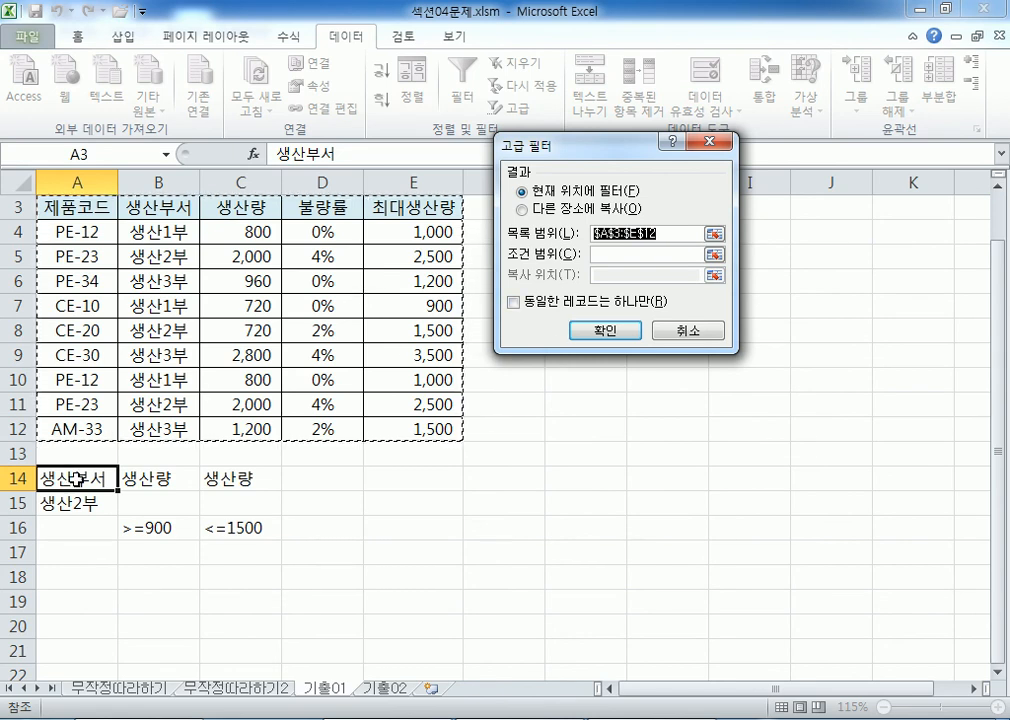
drag(79, 478, 288, 521)
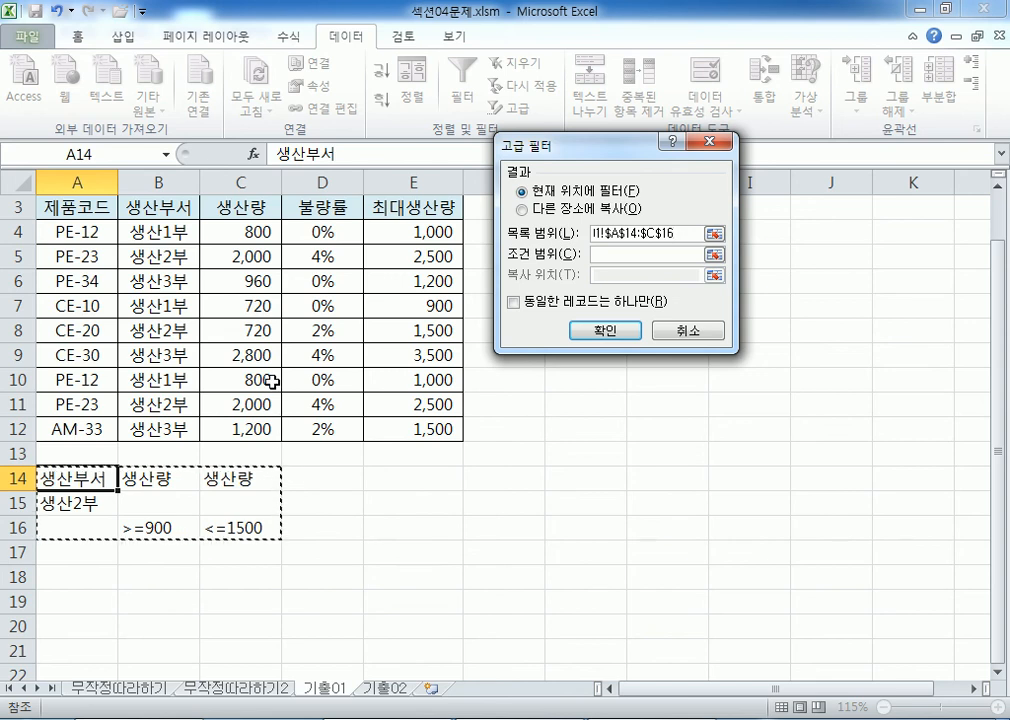
click(82, 481)
drag(82, 481, 209, 519)
key(Escape)
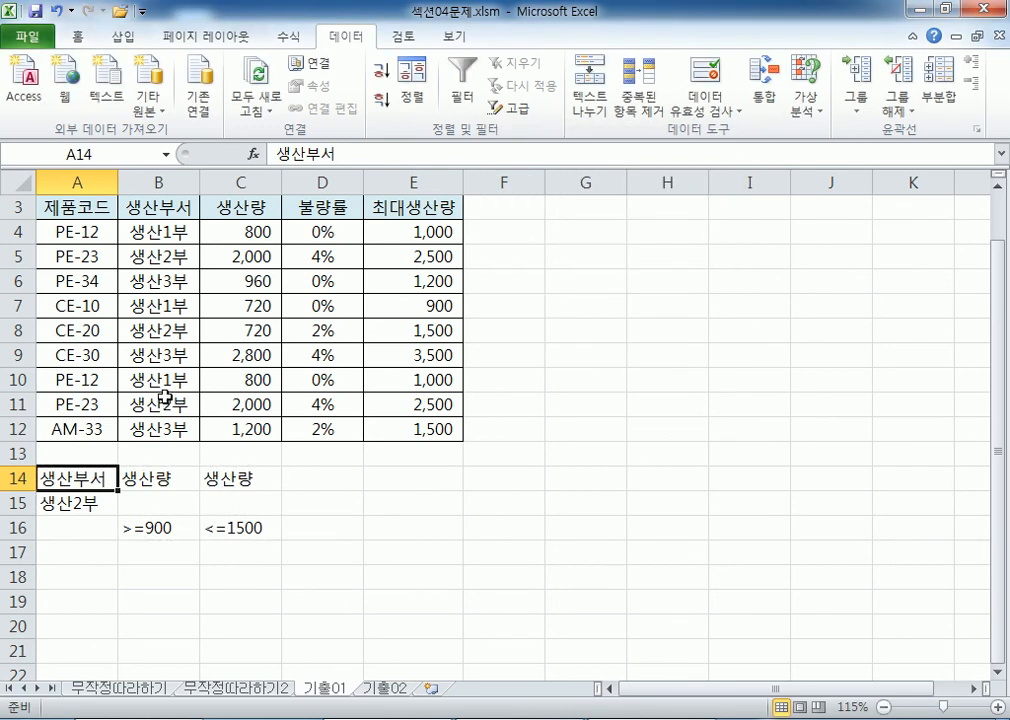
- Set the zoom to 100% and try Advanced Filter from the empty cell H8
scroll(165, 398, down, 1)
click(150, 333)
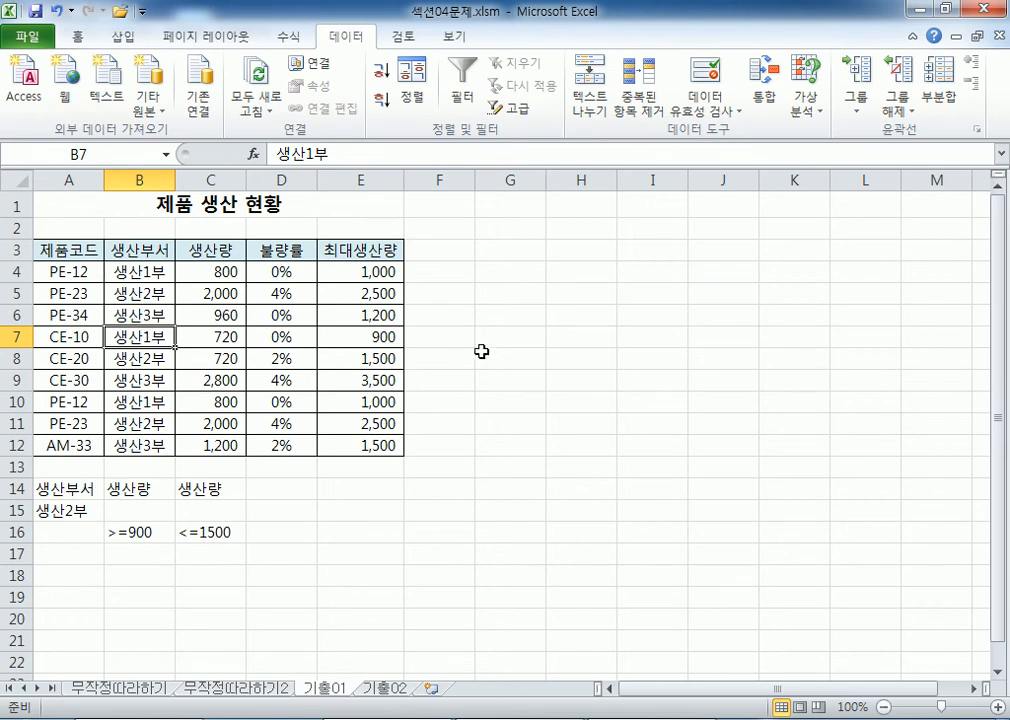
click(556, 352)
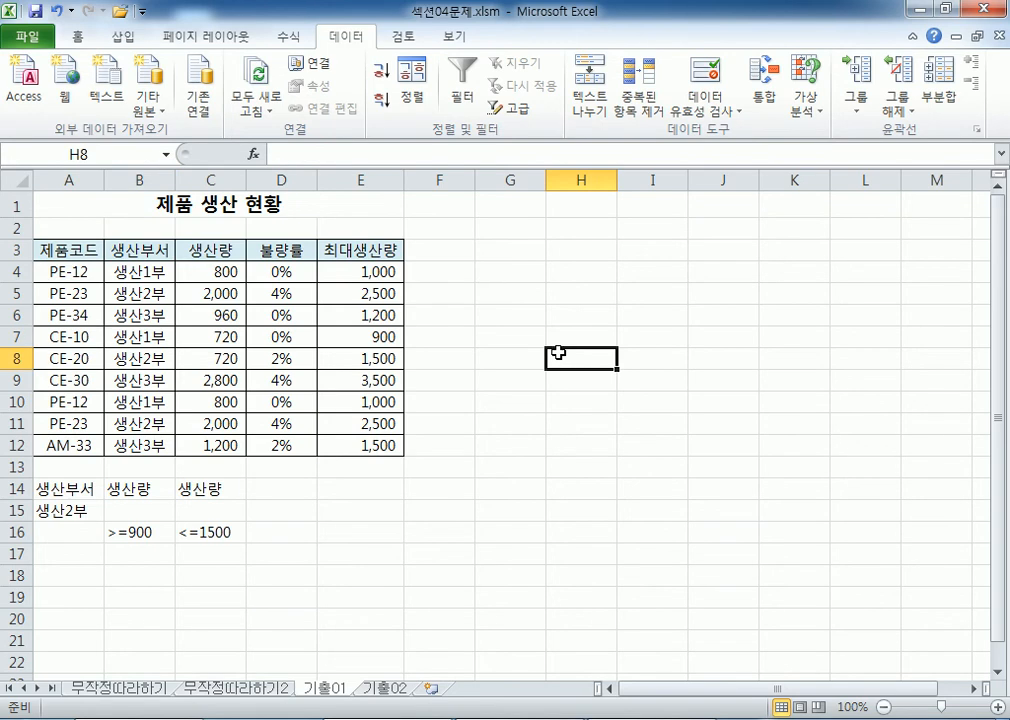
click(535, 114)
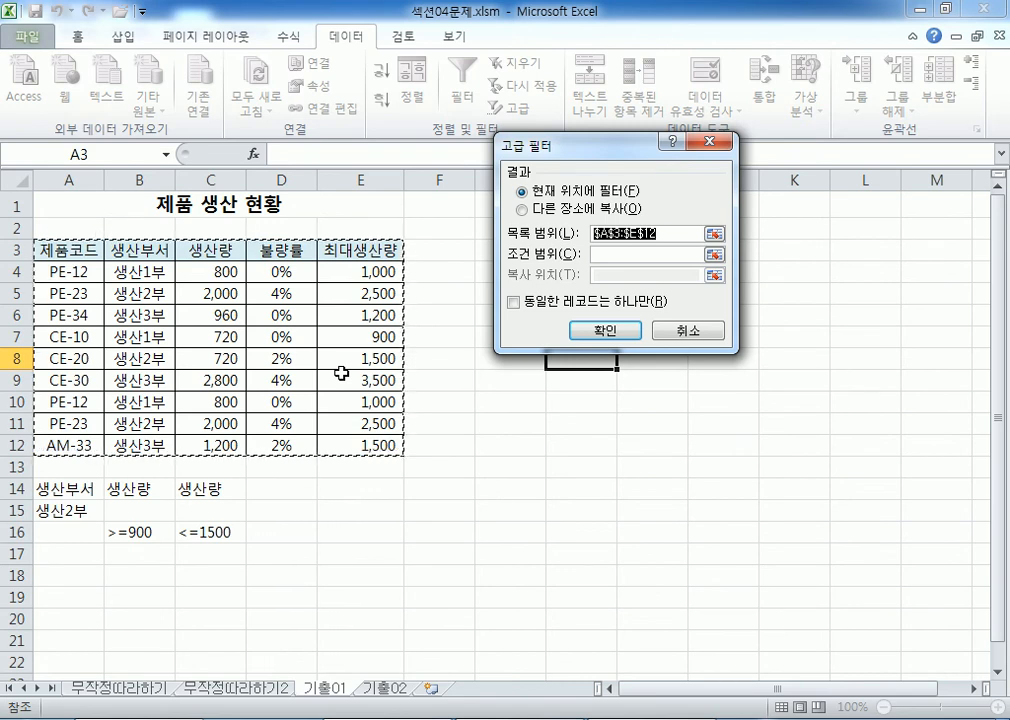
key(Escape)
drag(72, 251, 350, 442)
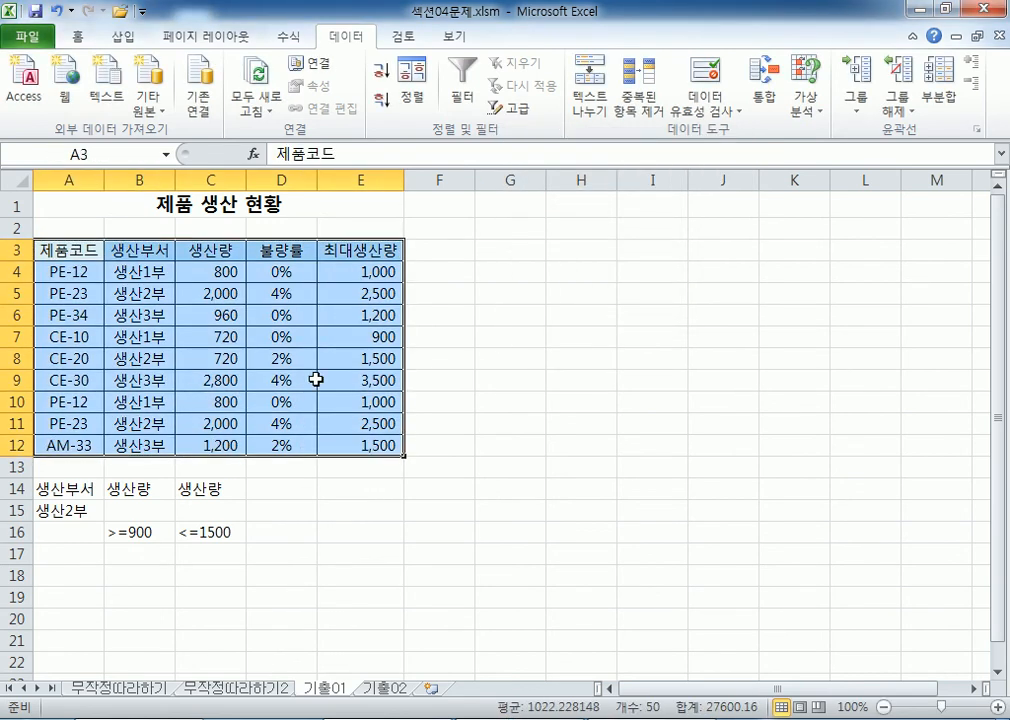
click(300, 360)
click(509, 109)
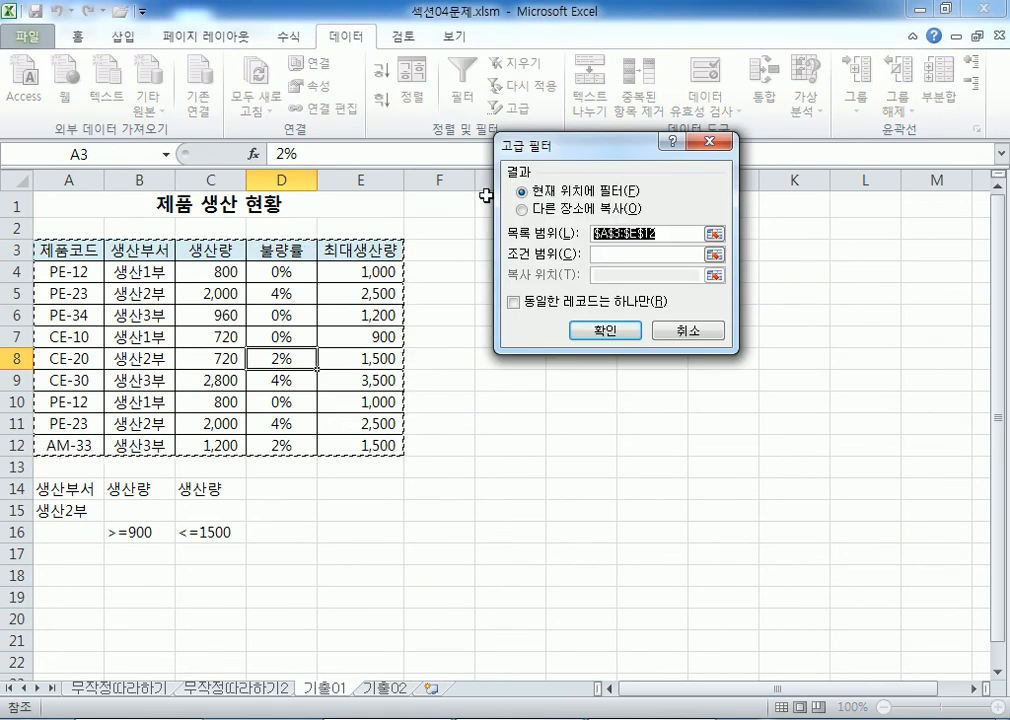
click(549, 210)
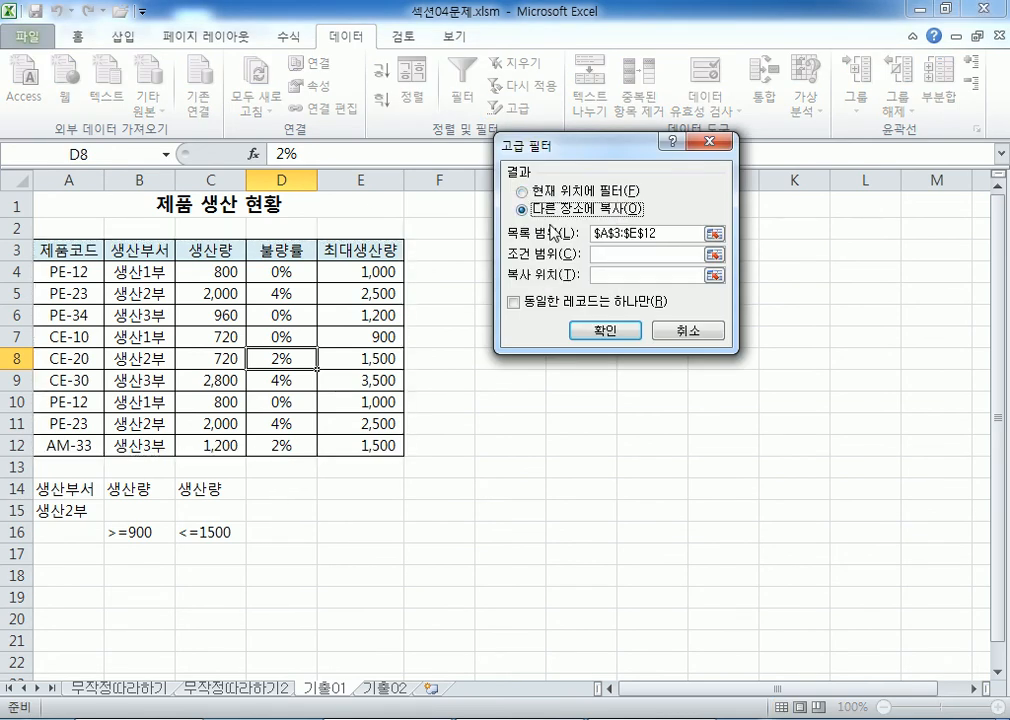
click(605, 253)
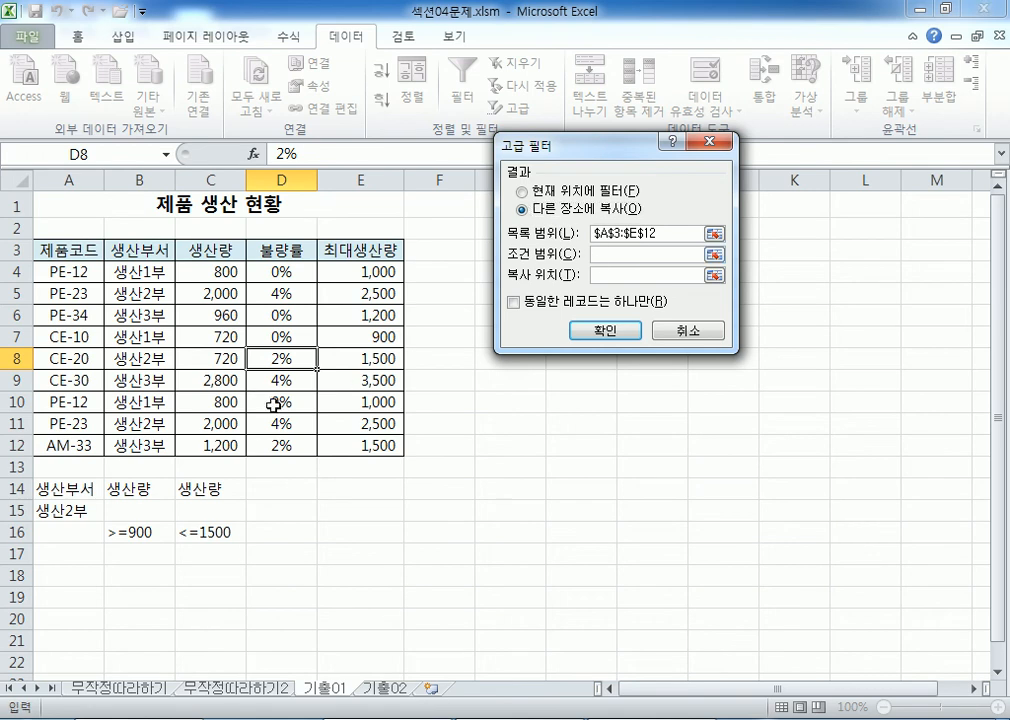
drag(78, 489, 204, 528)
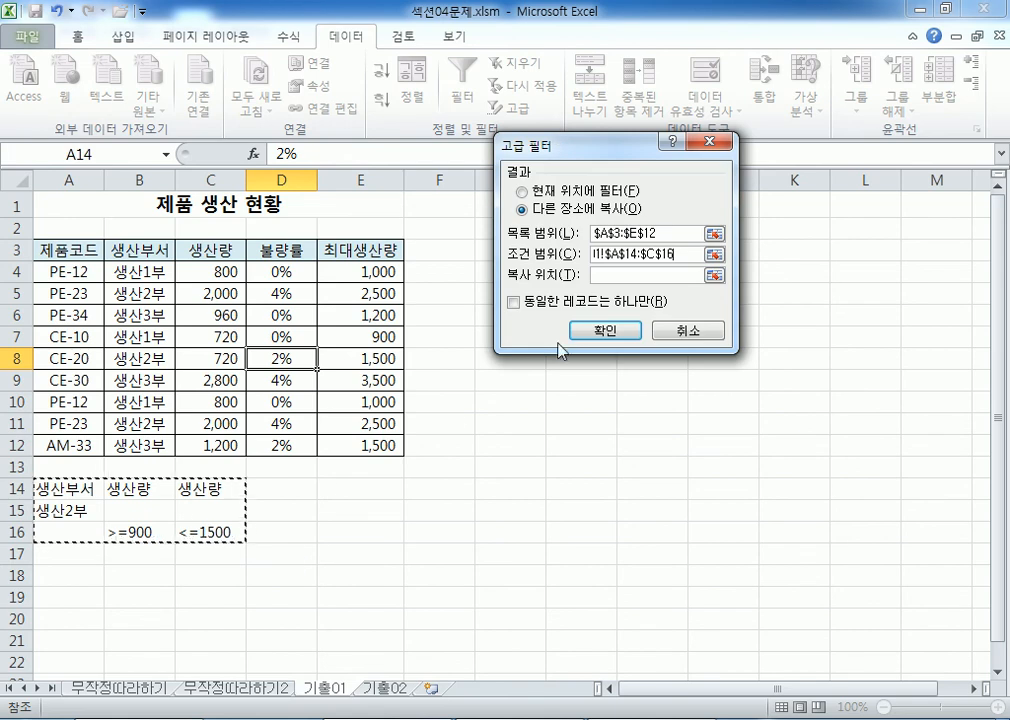
drag(668, 254, 564, 254)
key(Delete)
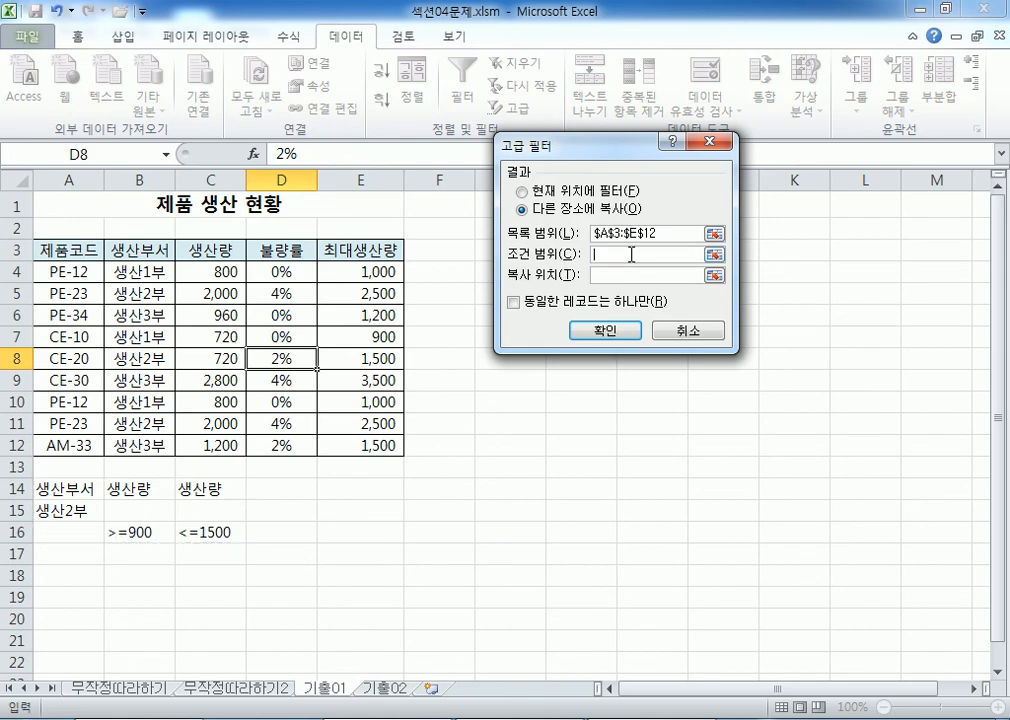
click(714, 257)
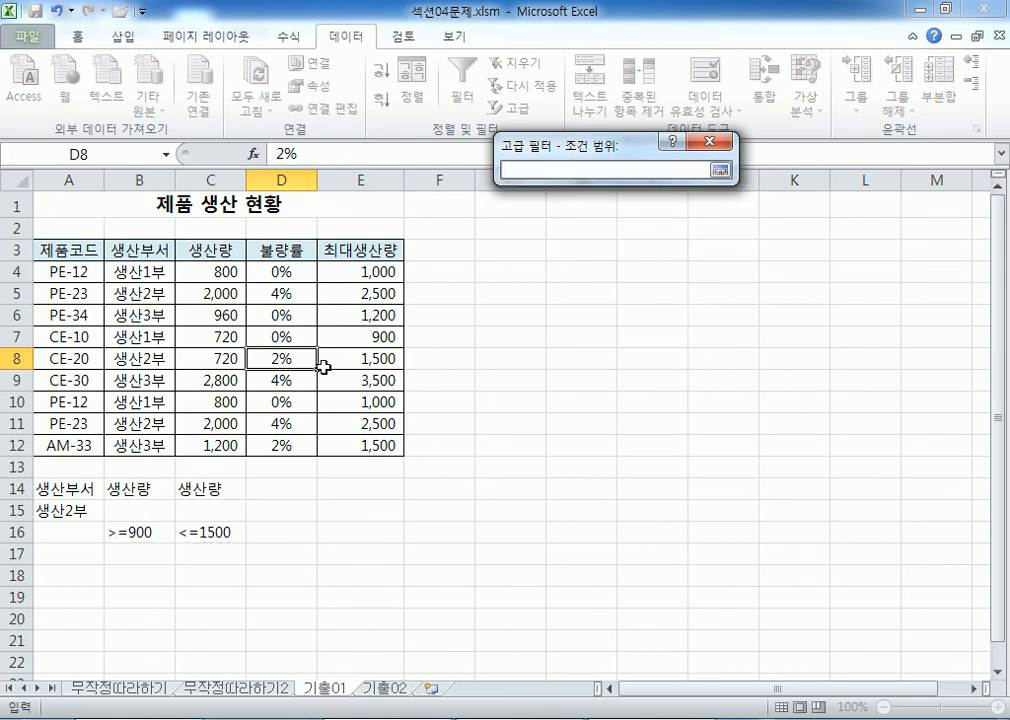
drag(83, 495, 205, 528)
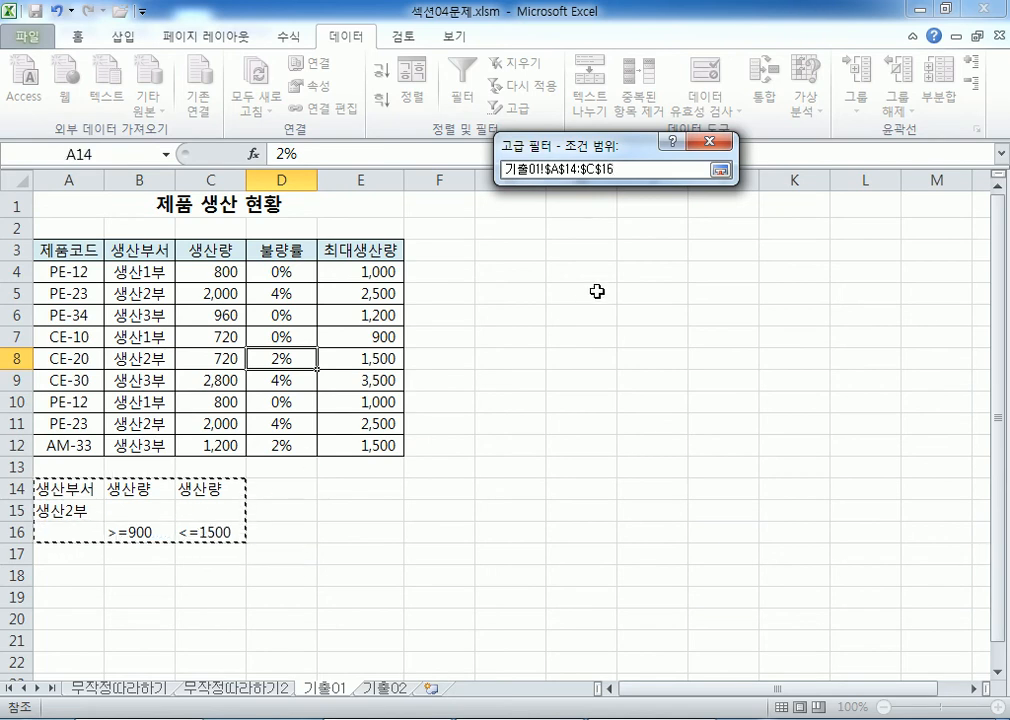
click(718, 172)
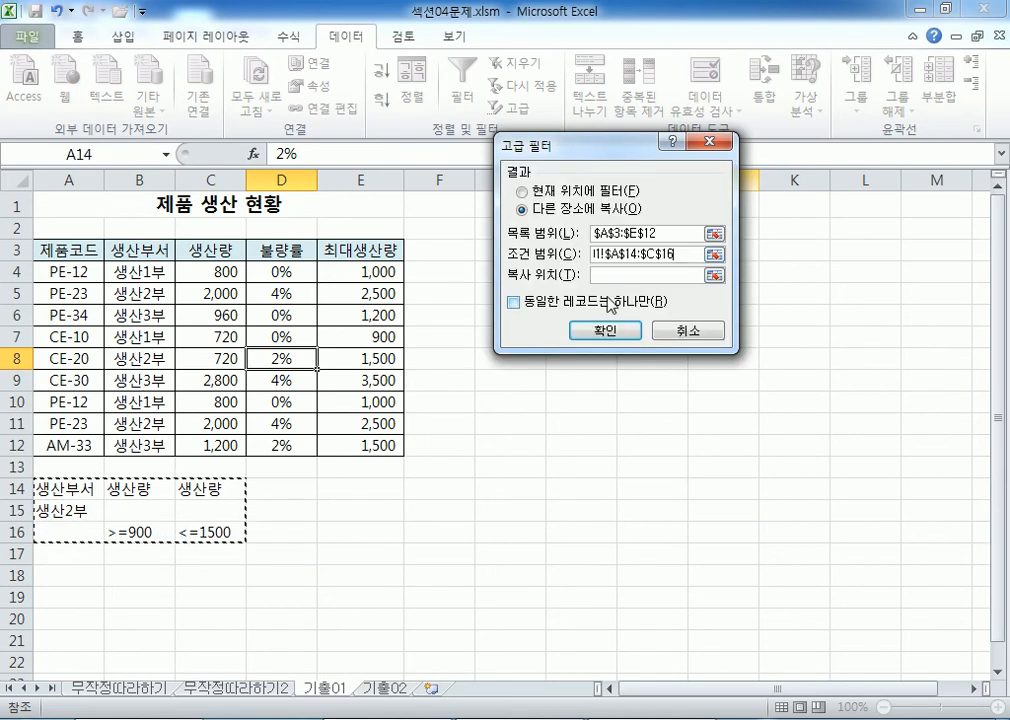
click(714, 256)
click(720, 170)
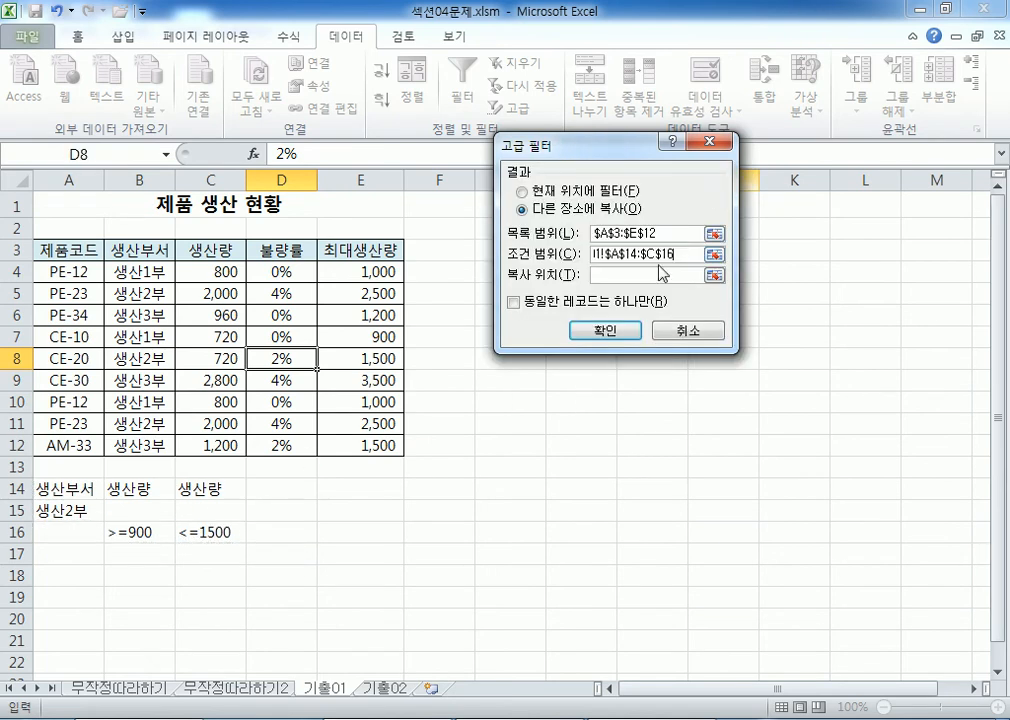
drag(678, 254, 592, 254)
key(BackSpace)
drag(45, 488, 197, 527)
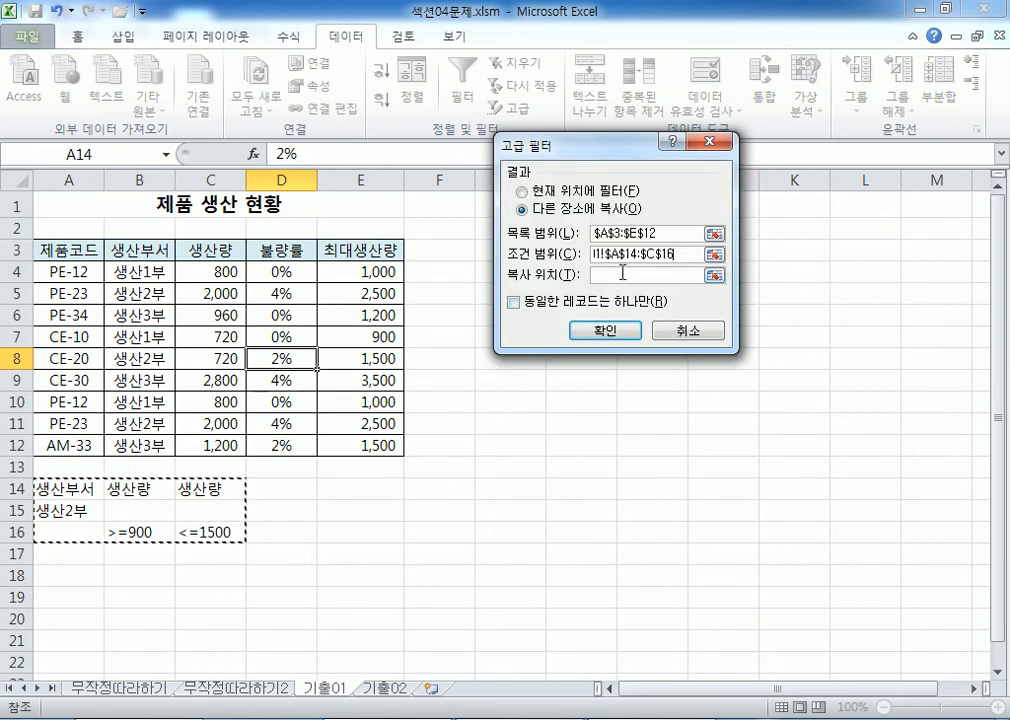
click(621, 276)
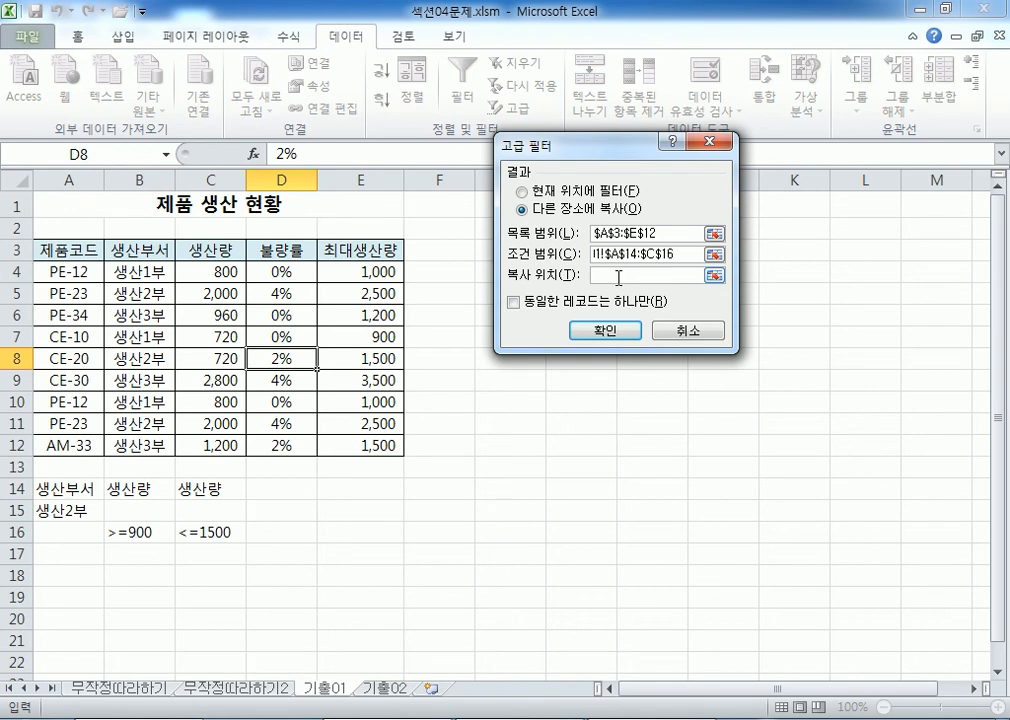
scroll(95, 455, down, 2)
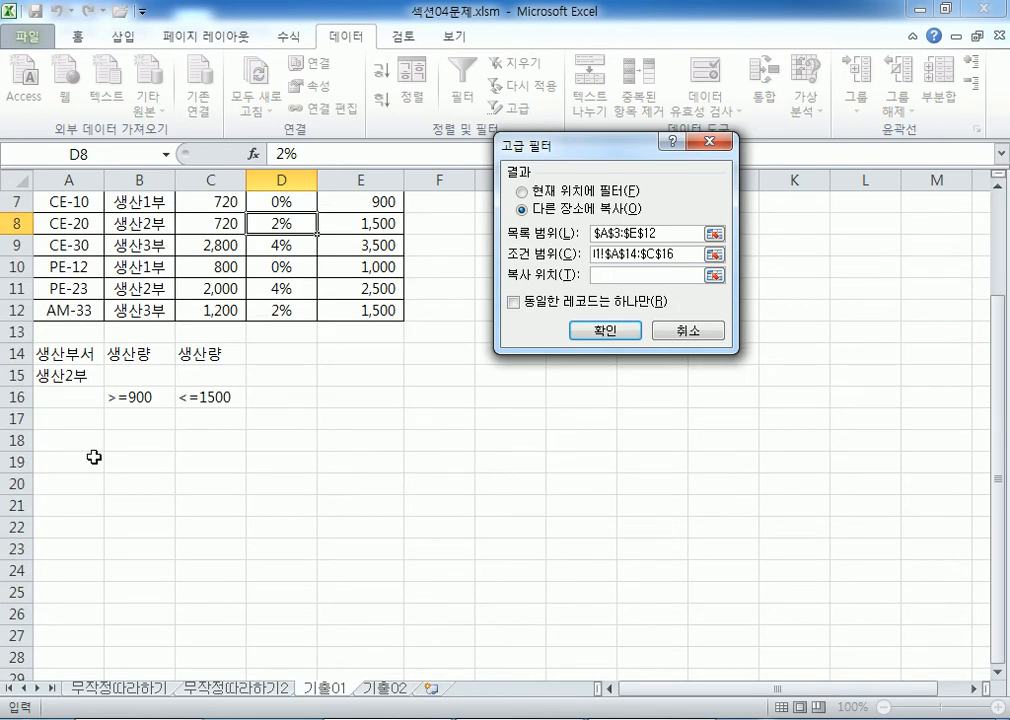
click(47, 439)
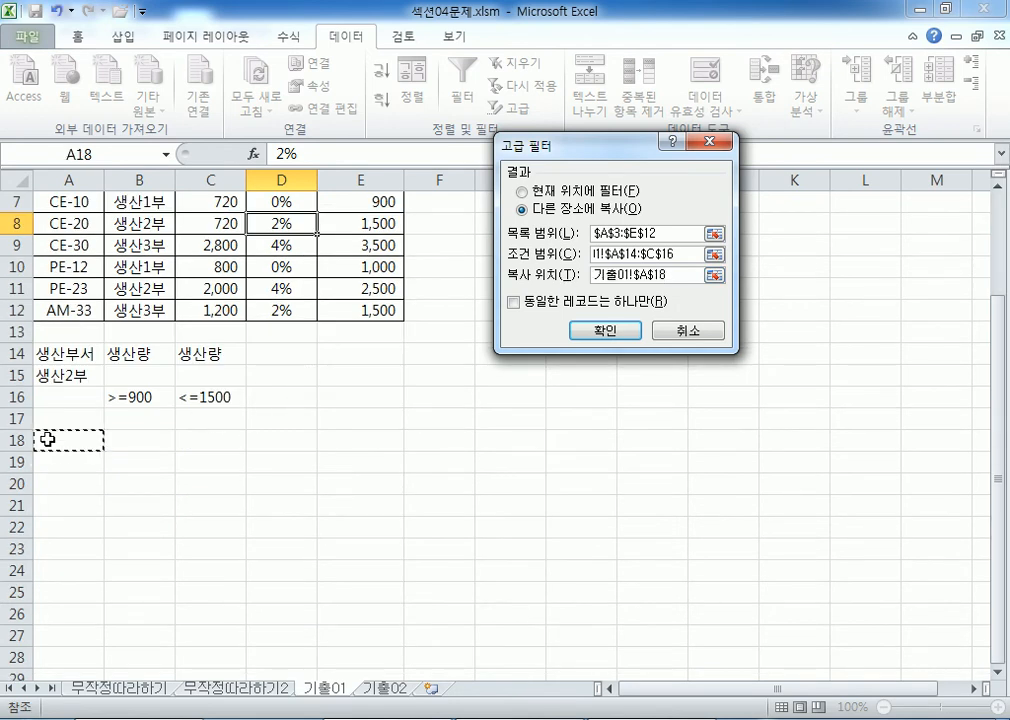
click(709, 333)
scroll(334, 343, up, 2)
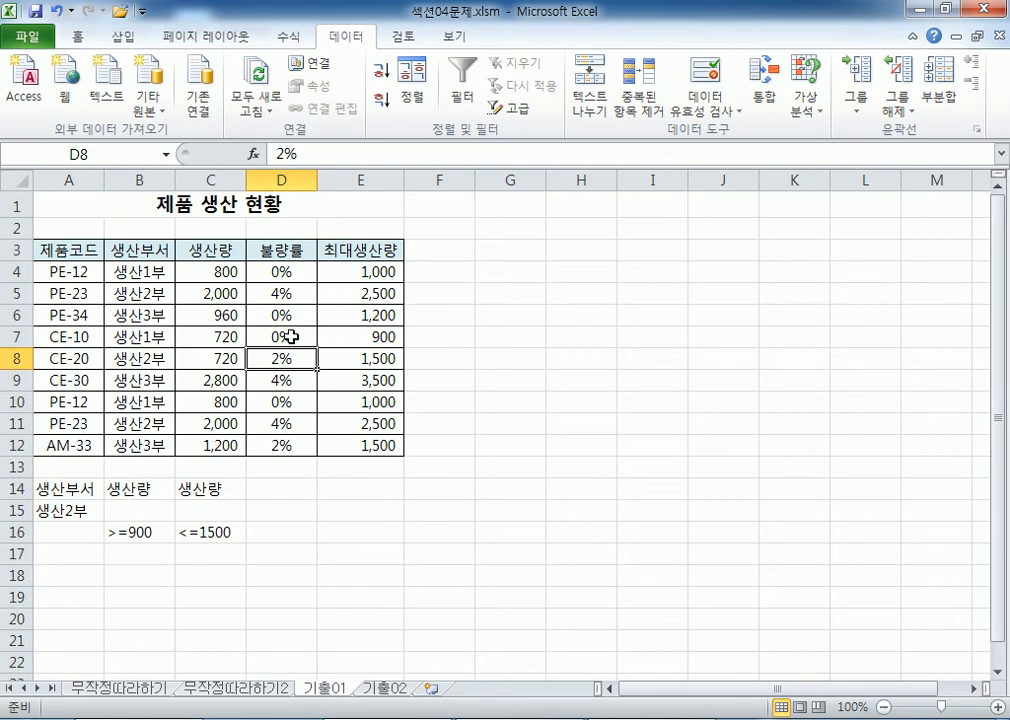
- Copy the 제품코드, 생산부서, 생산량 and 불량률 headers from A3:D3 to A18
click(77, 246)
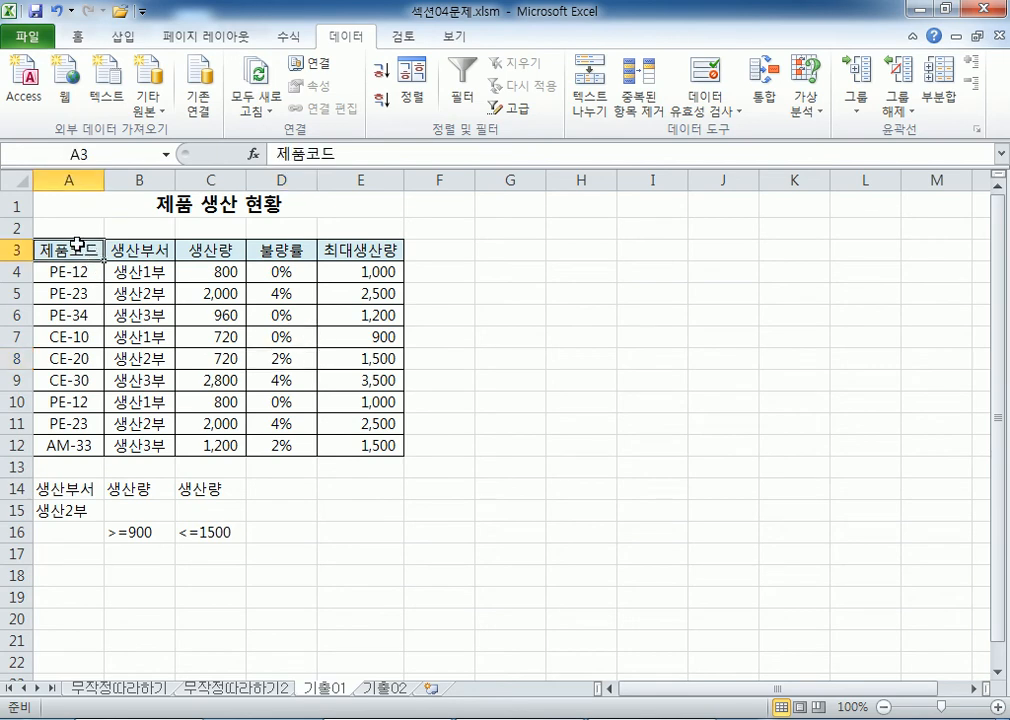
drag(43, 243, 285, 253)
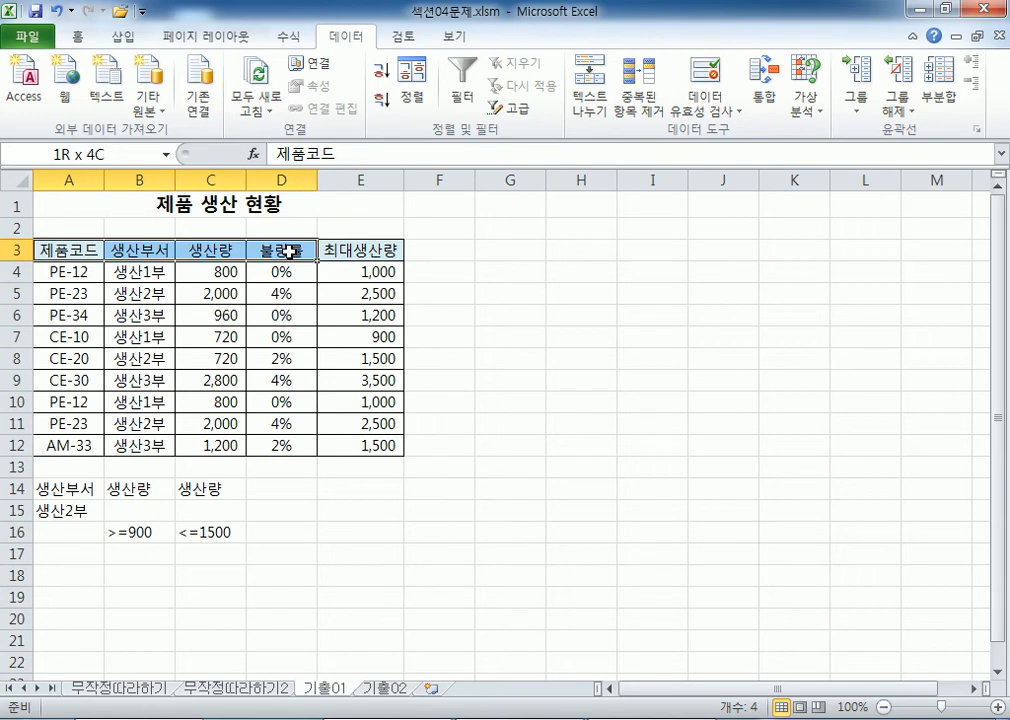
drag(288, 252, 288, 252)
drag(83, 250, 285, 251)
key(ctrl+c)
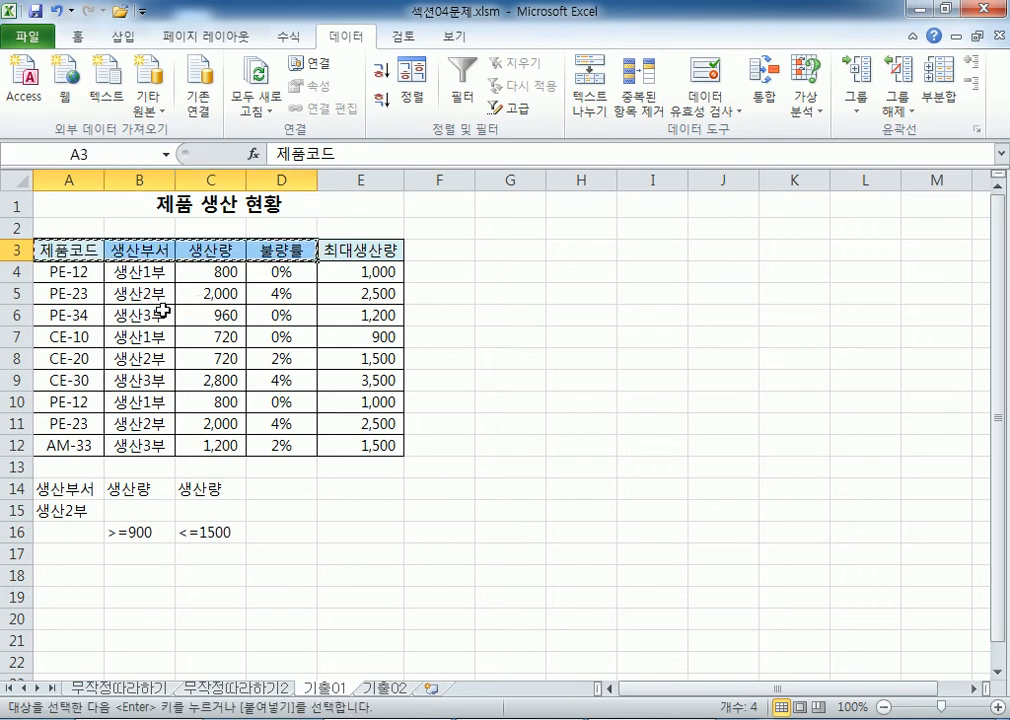
click(70, 597)
scroll(131, 463, down, 2)
key(ctrl+v)
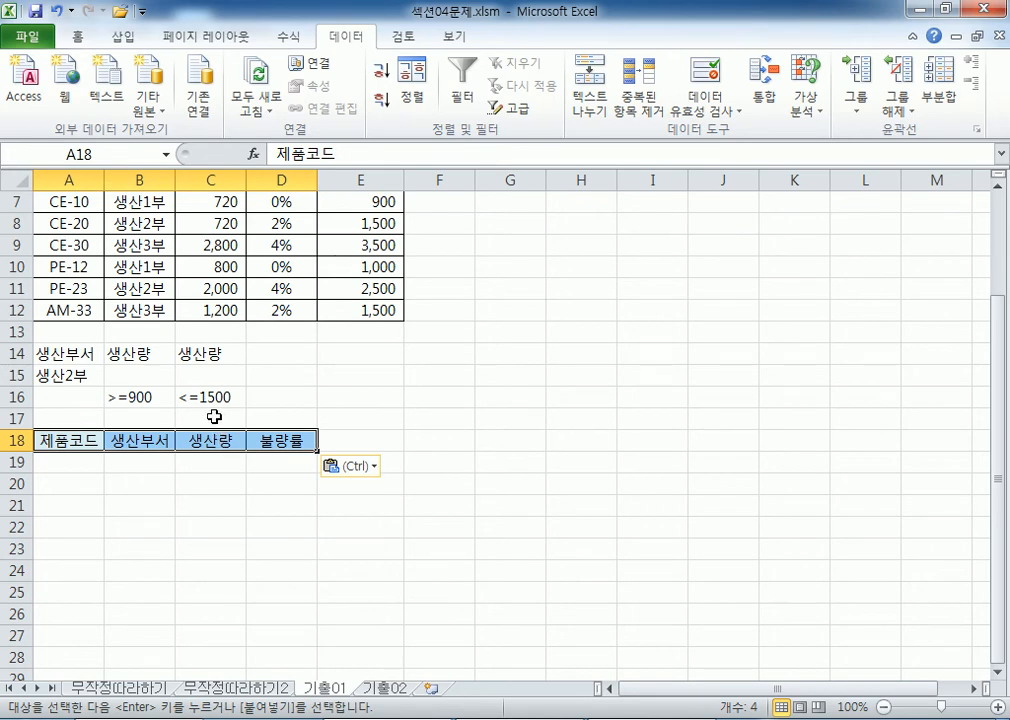
- Review the full header row of the earlier filter result on the 무작정따라하기2 sheet and return to 기출01
click(262, 690)
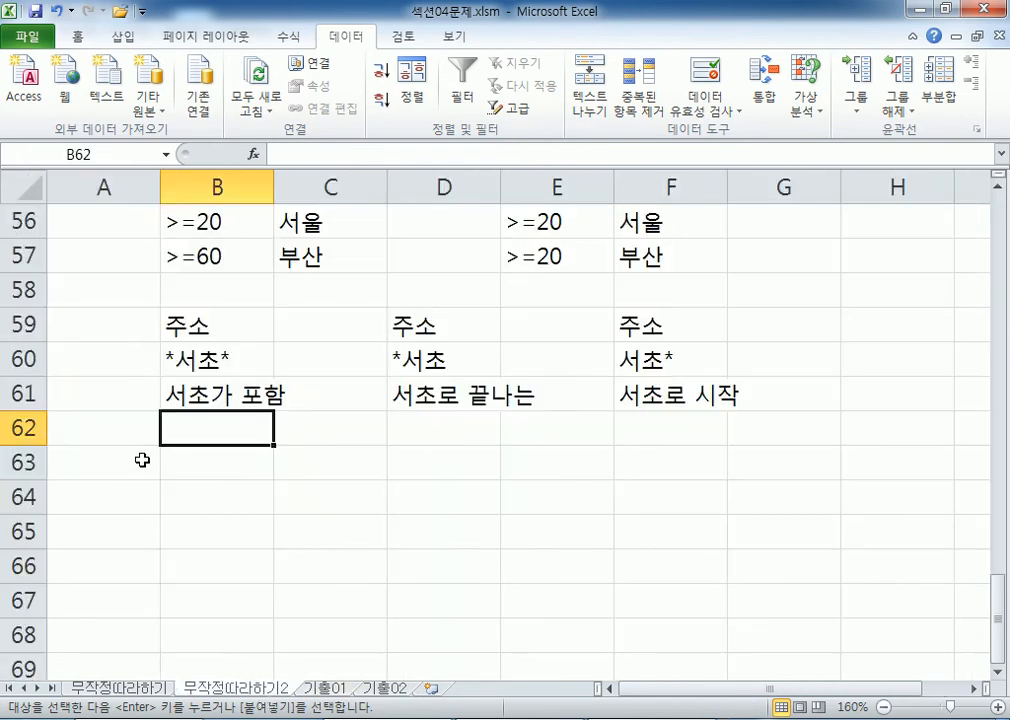
scroll(142, 463, up, 11)
drag(90, 458, 645, 465)
click(336, 376)
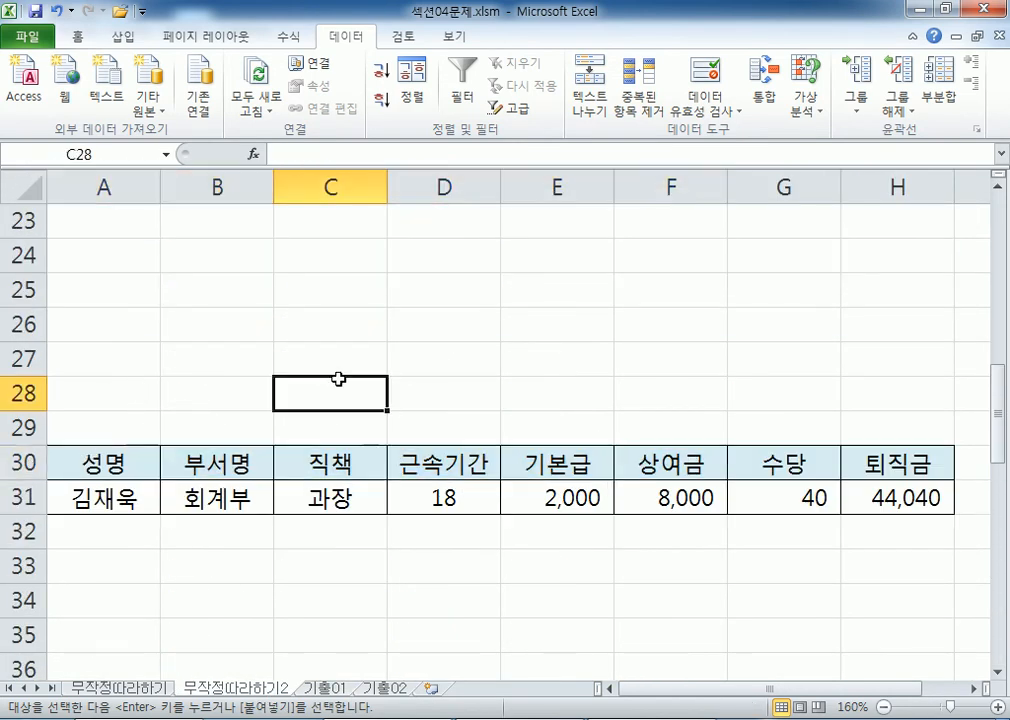
click(325, 690)
drag(72, 445, 293, 438)
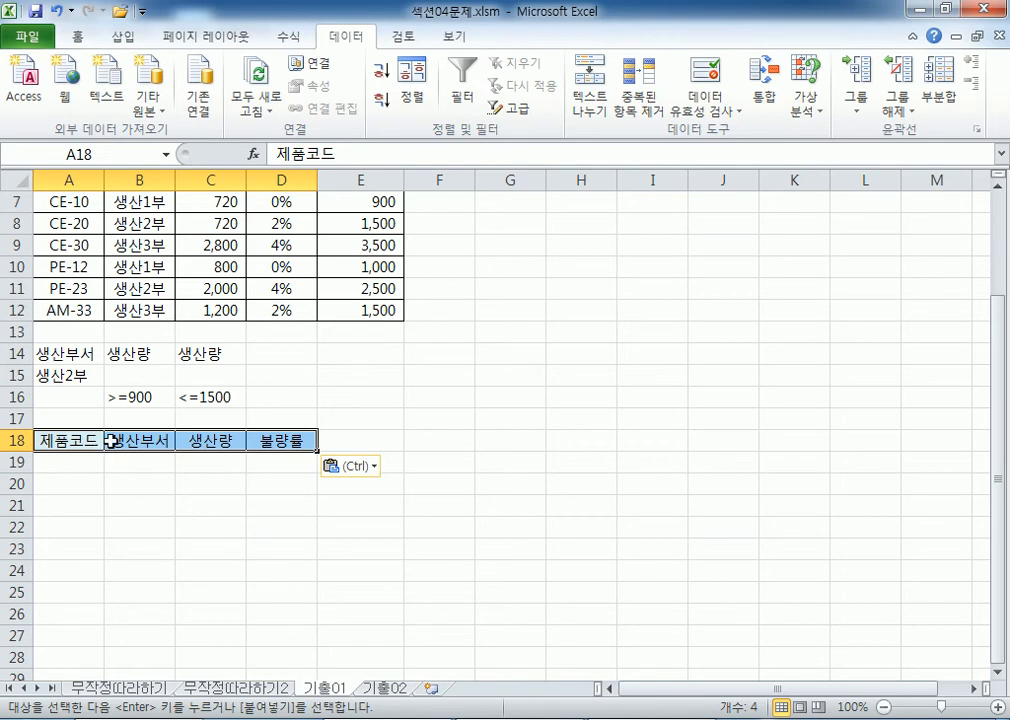
- Set up an Advanced Filter on A3:E12 that copies to another location, using A14:C16 as the criteria range
click(201, 264)
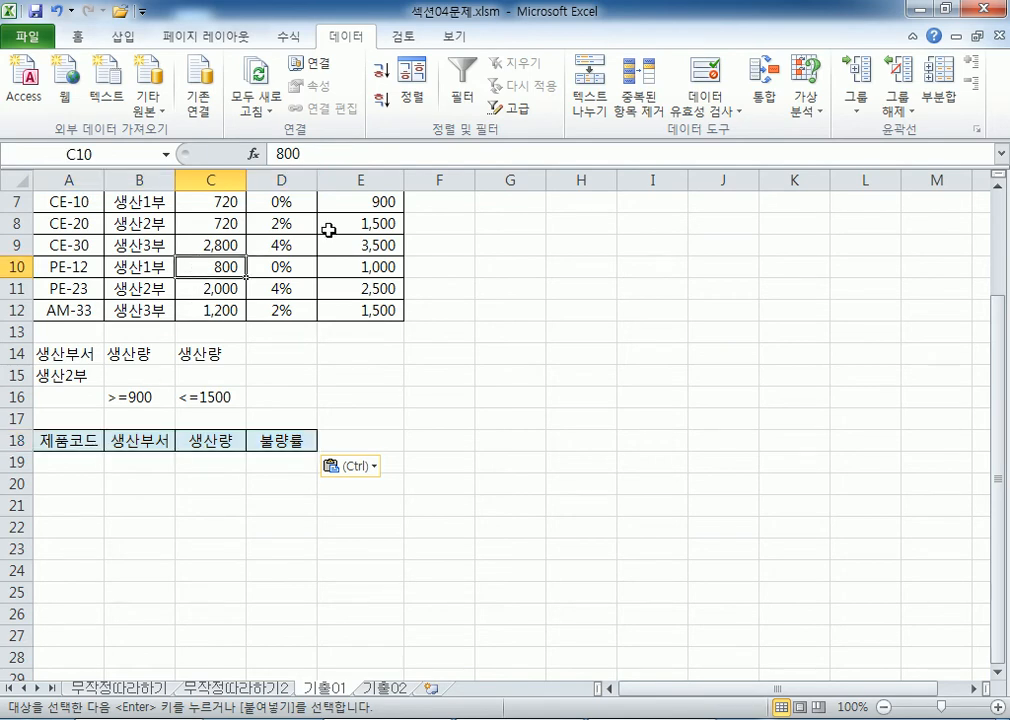
click(512, 107)
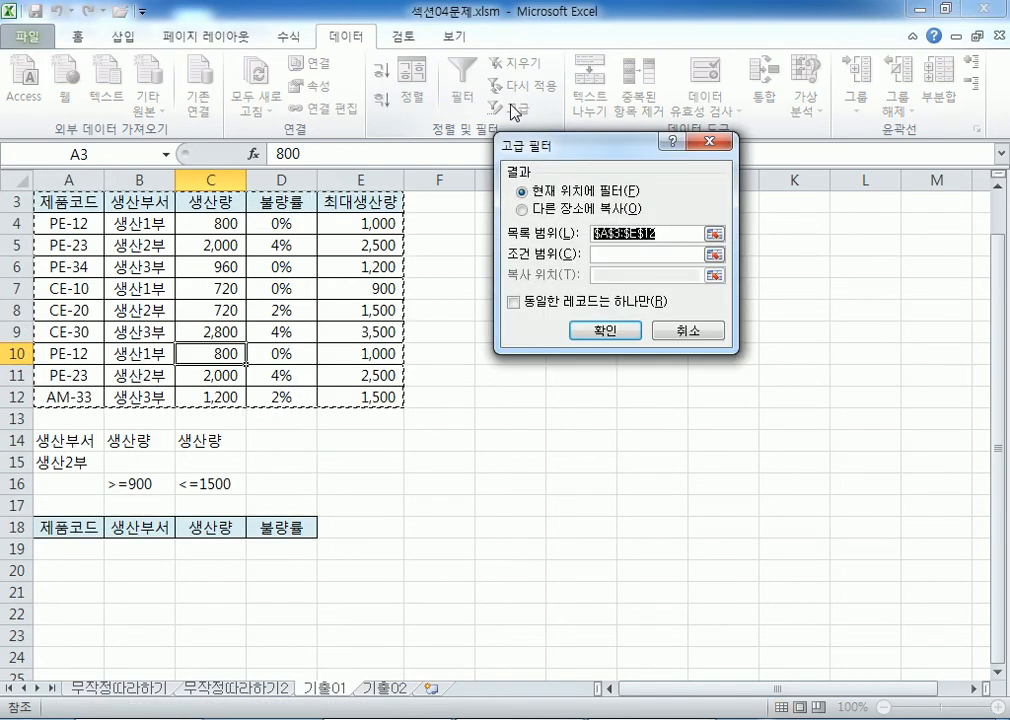
click(578, 212)
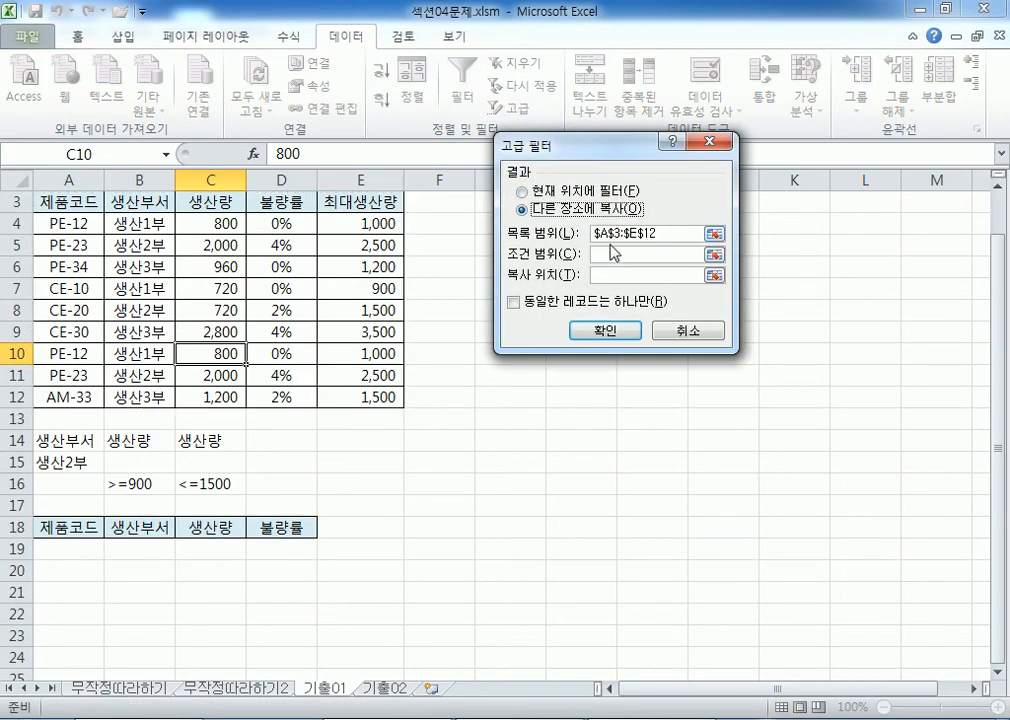
click(614, 256)
drag(60, 441, 220, 475)
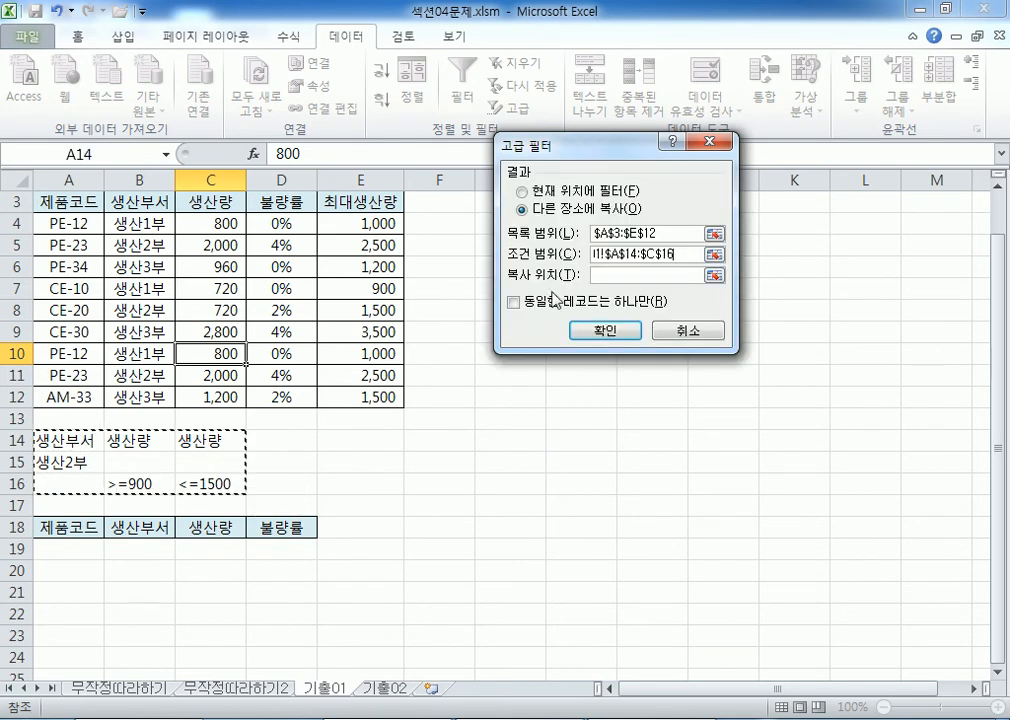
- Set the filter's copy destination to the header cells A18:D18 and run it
click(607, 275)
scroll(252, 322, down, 3)
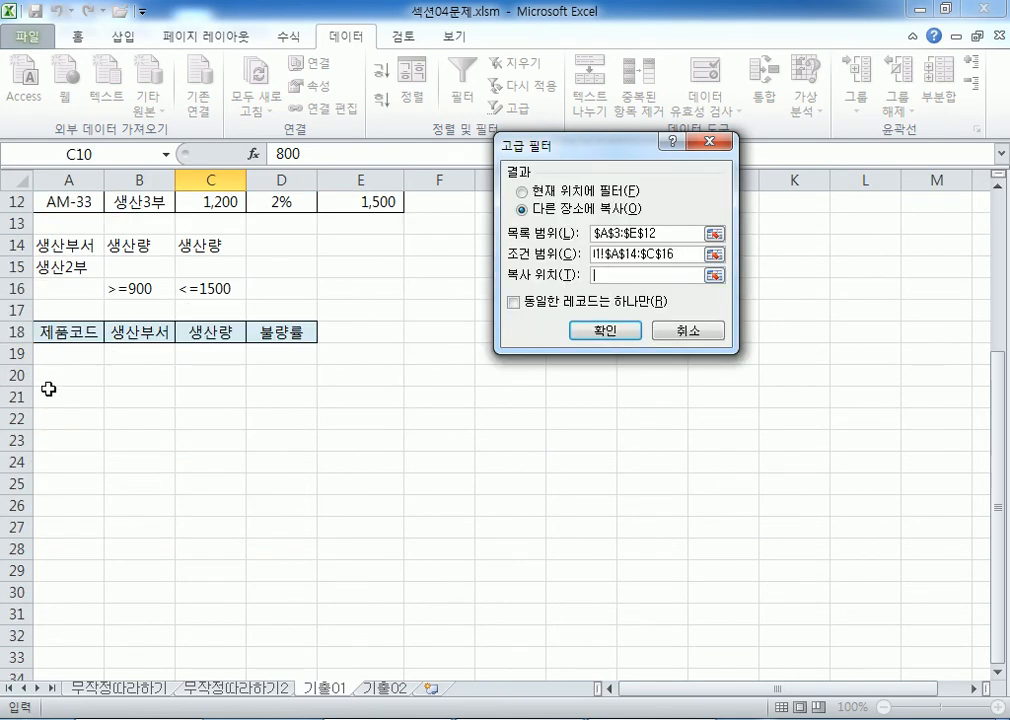
click(51, 378)
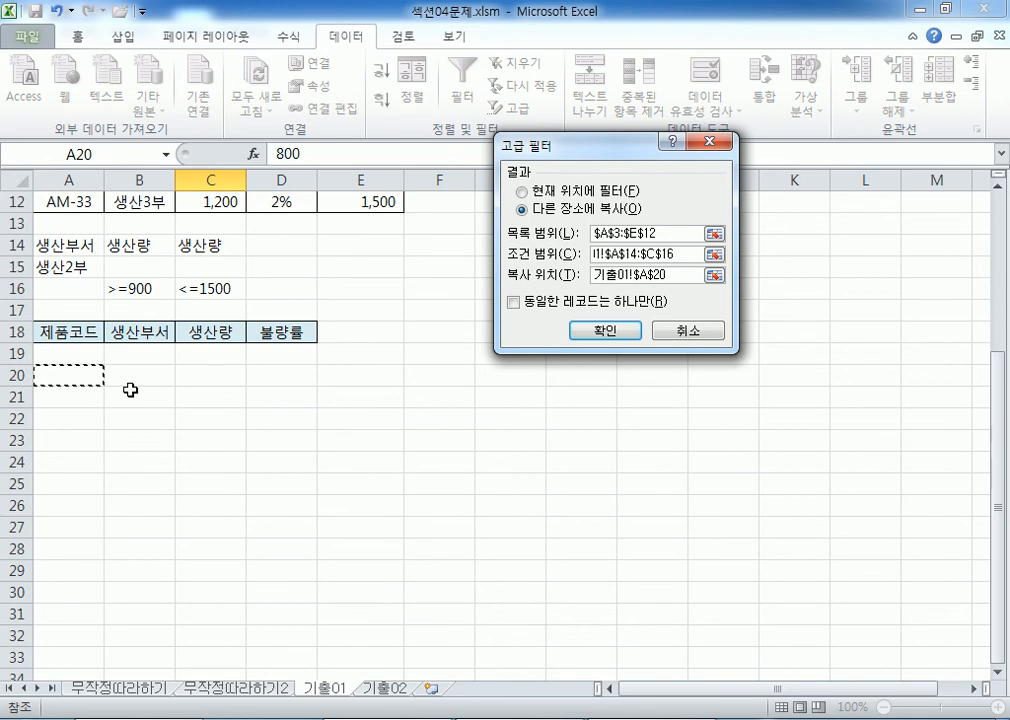
drag(56, 330, 290, 334)
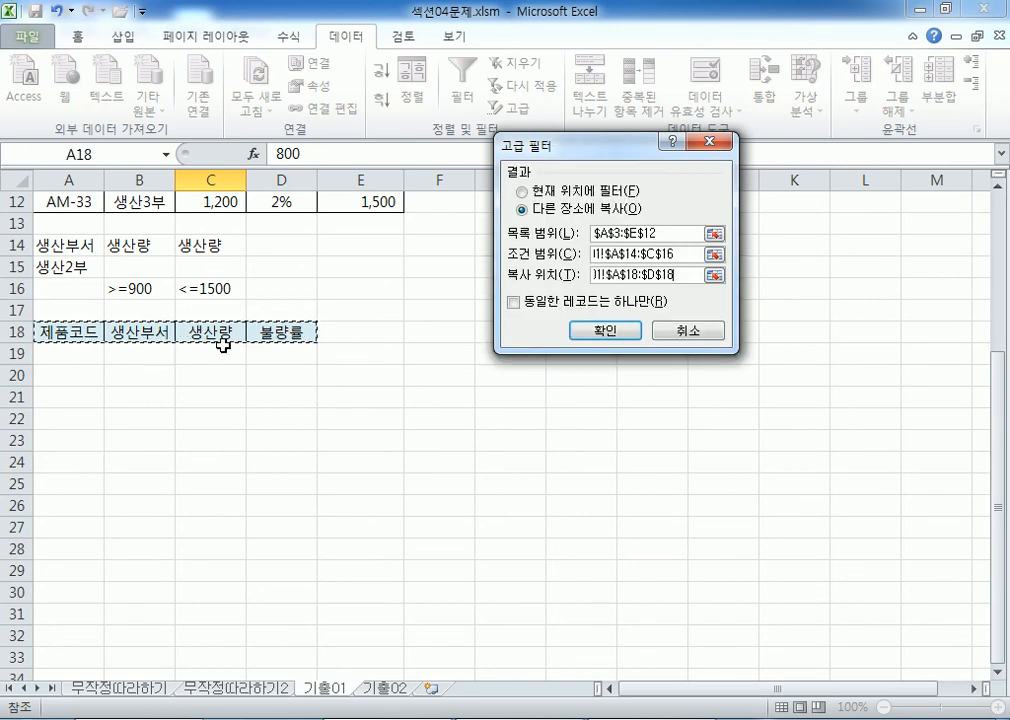
click(612, 333)
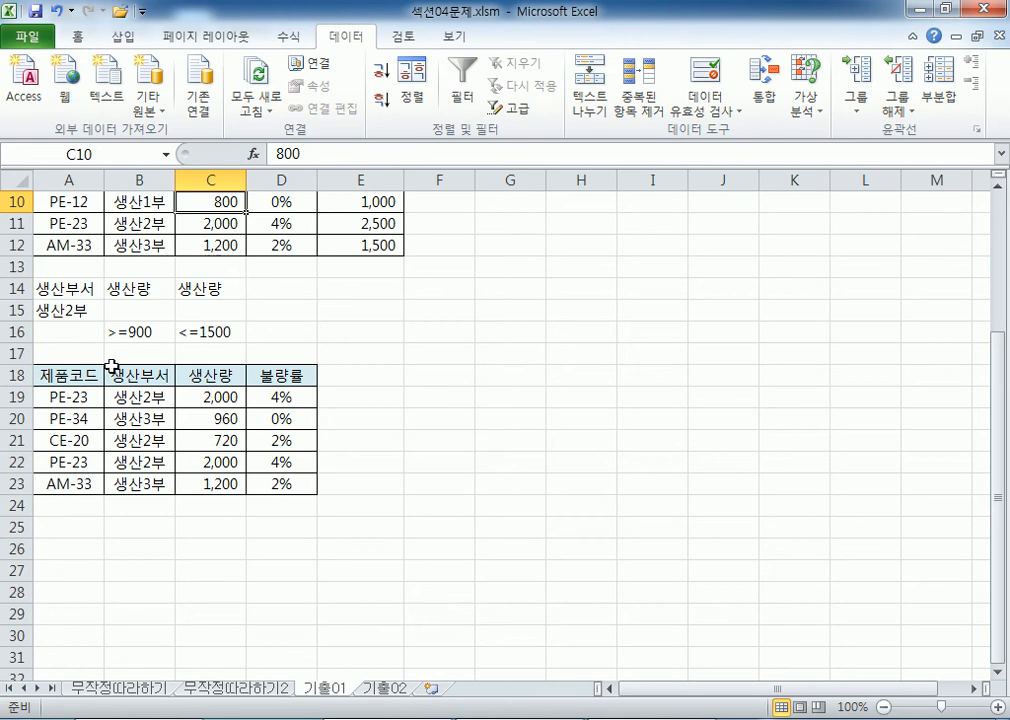
- Zoom to 130% and check the extracted rows 19–23 against the 생산2부 and 900 to 1500 conditions, highlighting the 생산2부 rows
scroll(112, 366, up, 3)
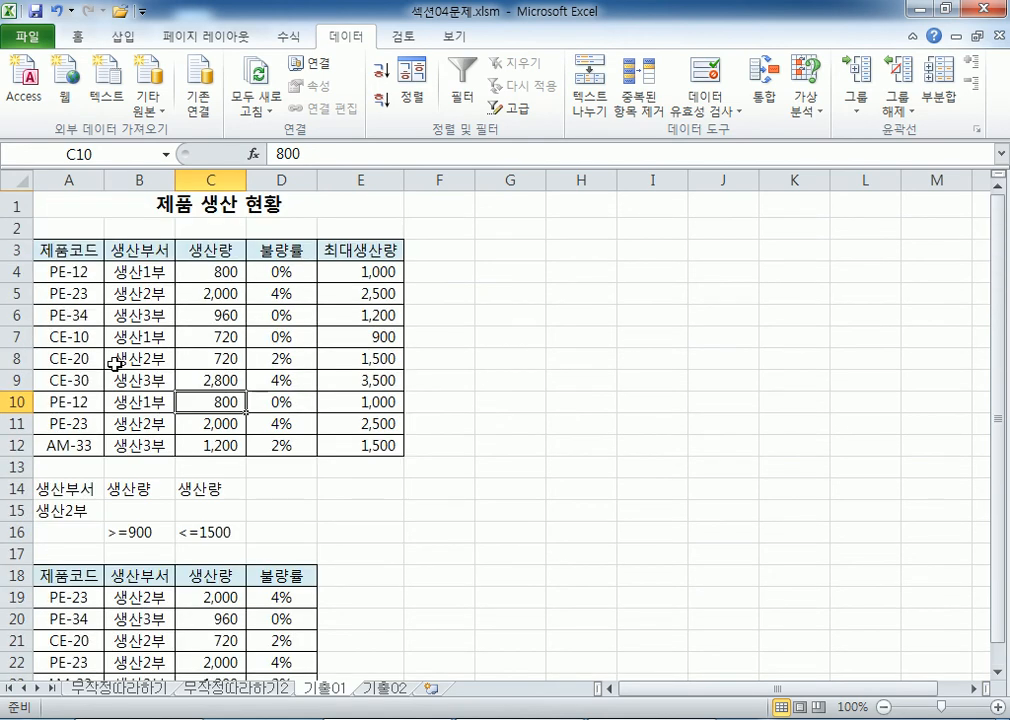
scroll(115, 365, down, 2)
ctrl+scroll(113, 356, down, 1)
ctrl+scroll(117, 366, up, 3)
click(8, 352)
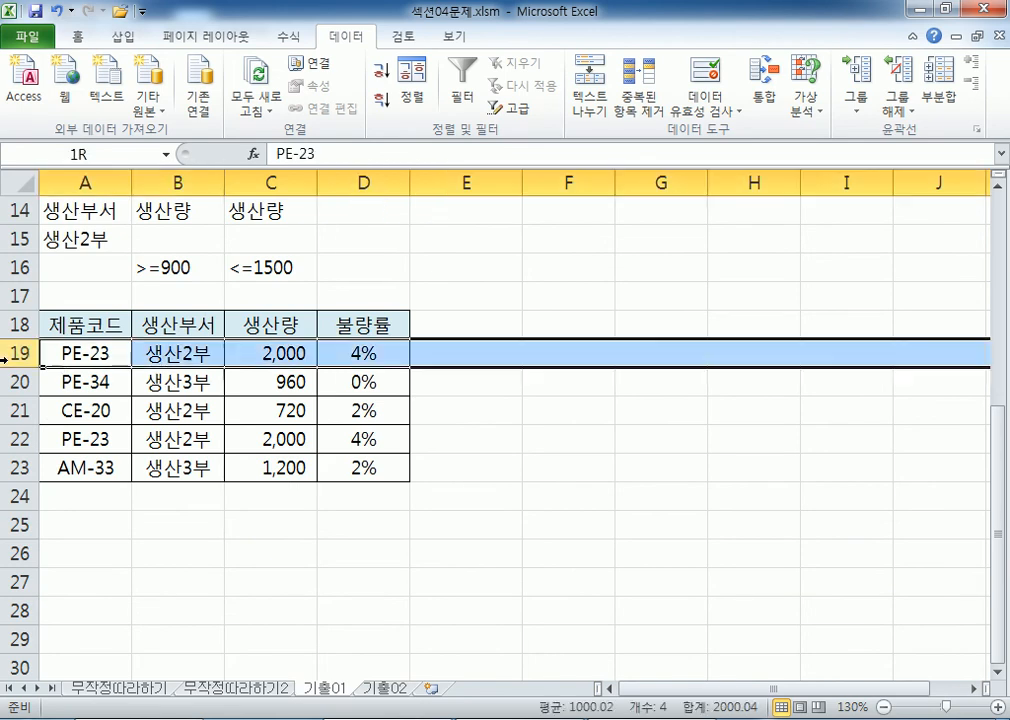
ctrl+drag(5, 410, 15, 440)
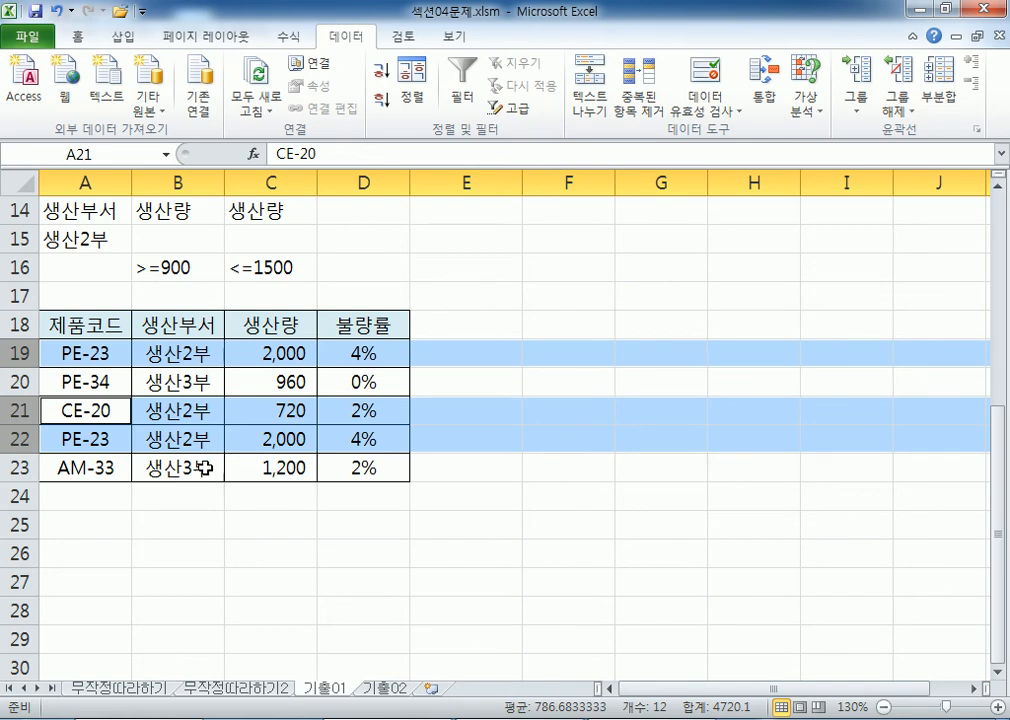
click(212, 386)
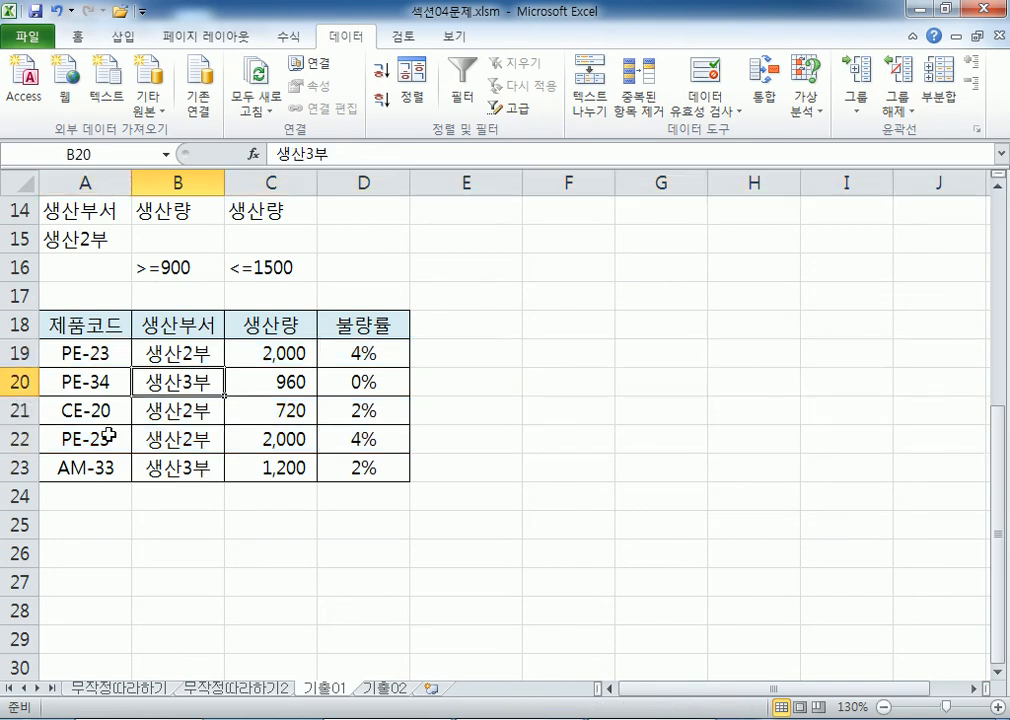
scroll(70, 438, up, 5)
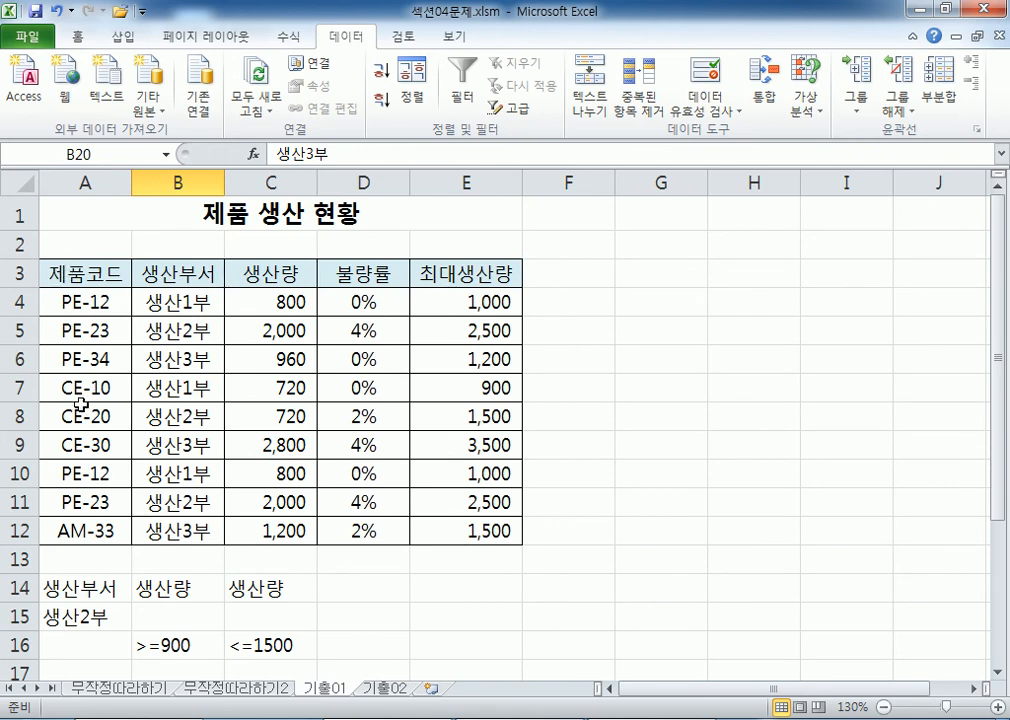
- Review how the criteria range A14:C16 relates to the source table and the extracted rows A19:D23
scroll(64, 316, down, 2)
scroll(106, 330, up, 2)
click(116, 278)
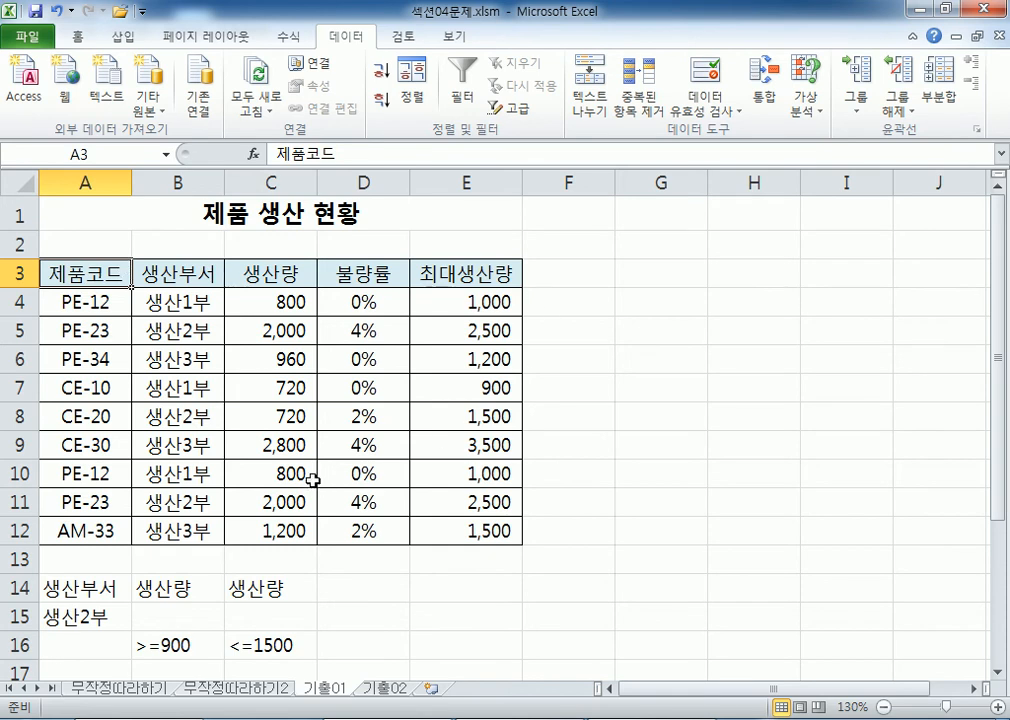
scroll(308, 484, down, 2)
drag(98, 411, 271, 469)
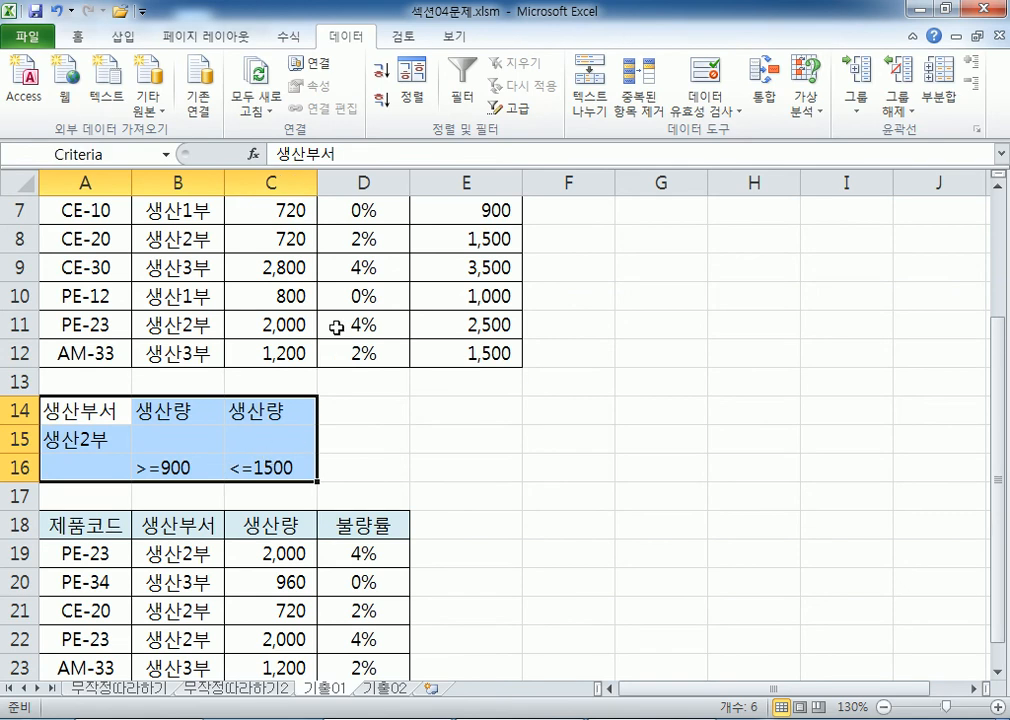
click(336, 327)
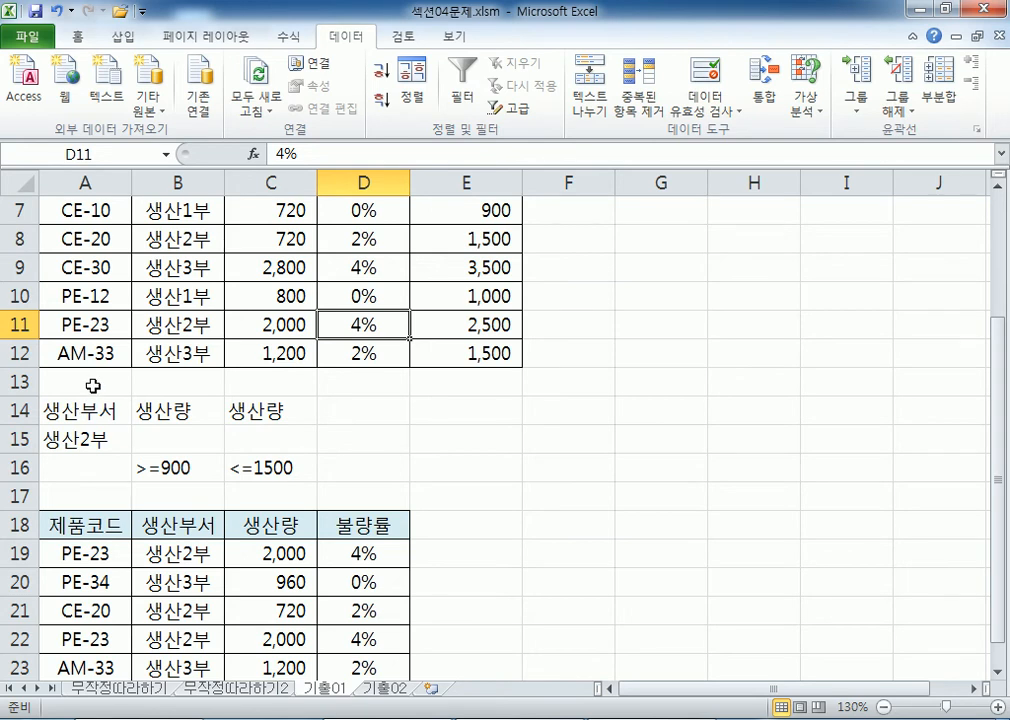
click(431, 416)
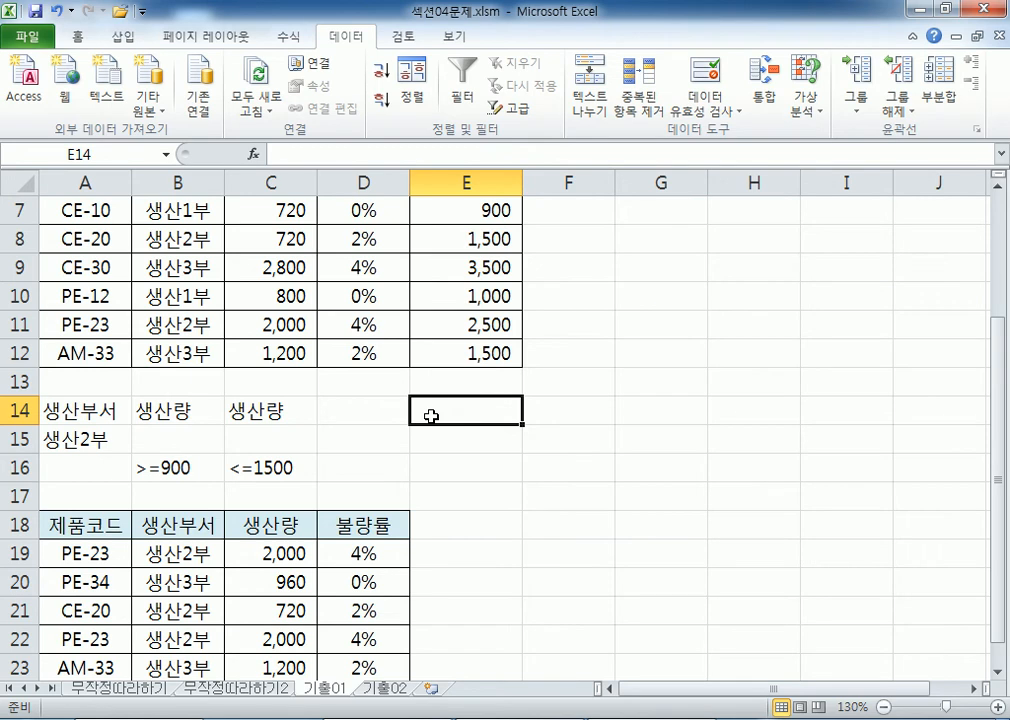
drag(86, 410, 250, 471)
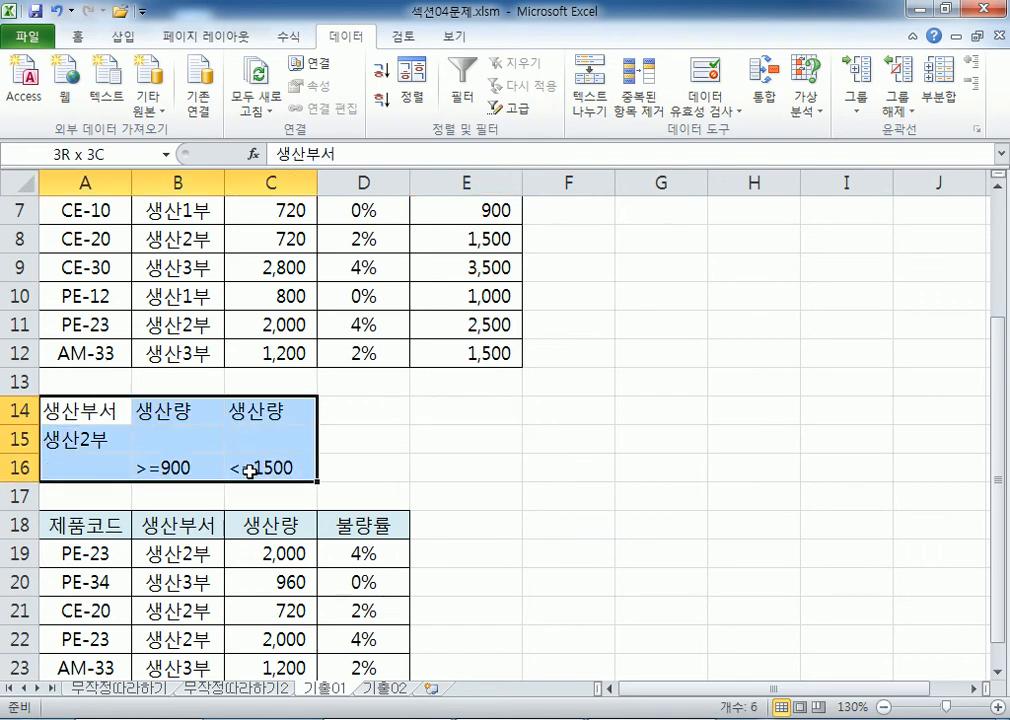
click(323, 323)
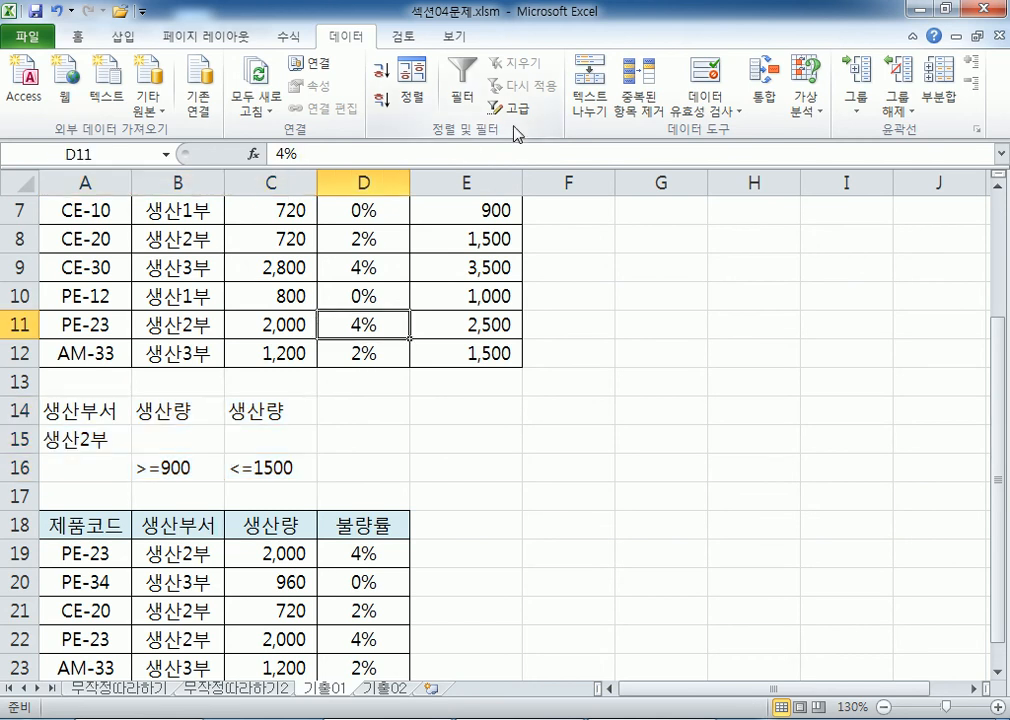
scroll(334, 267, down, 3)
drag(57, 296, 340, 409)
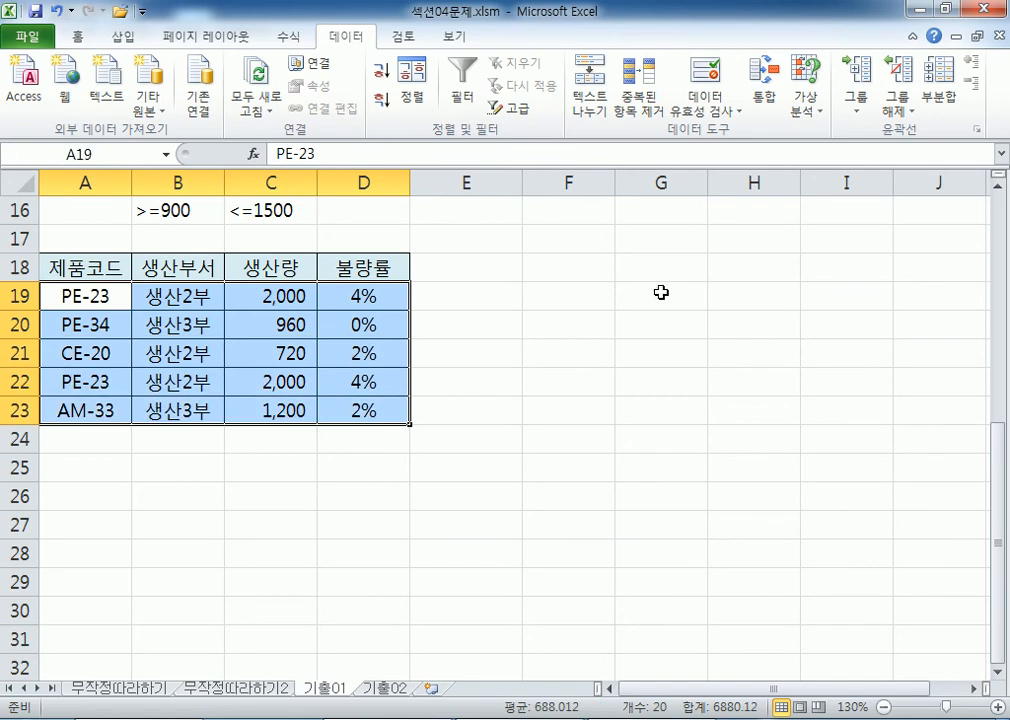
click(245, 388)
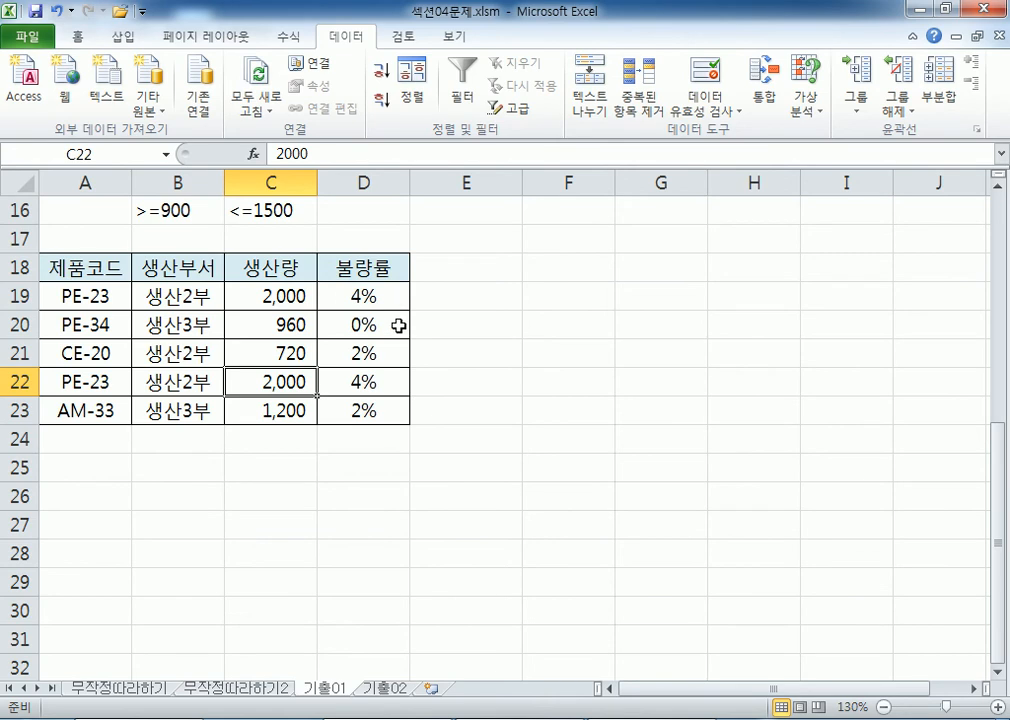
click(90, 295)
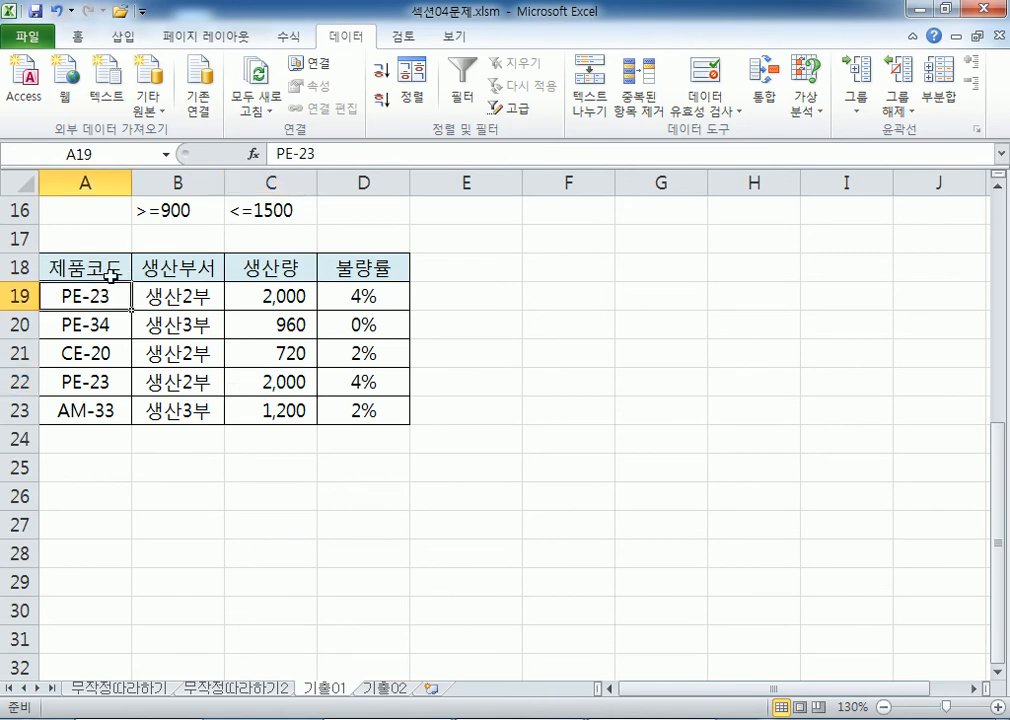
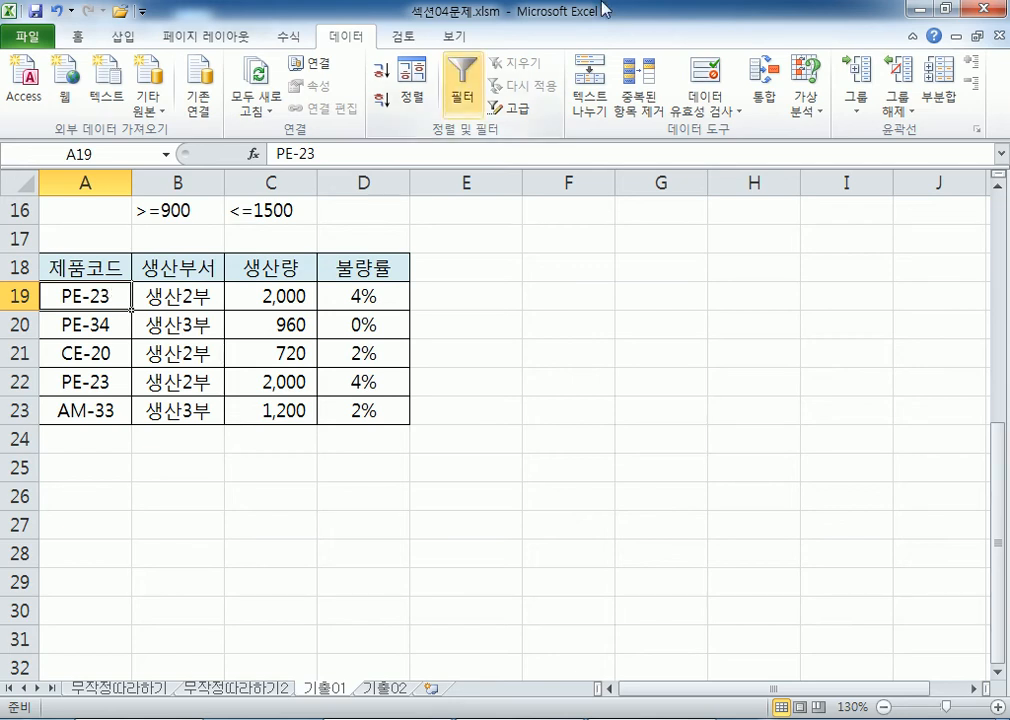
- Compare the source records A4:E12 with the extracted table A18:D23, checking each record against the criteria
scroll(259, 300, up, 5)
drag(110, 303, 452, 528)
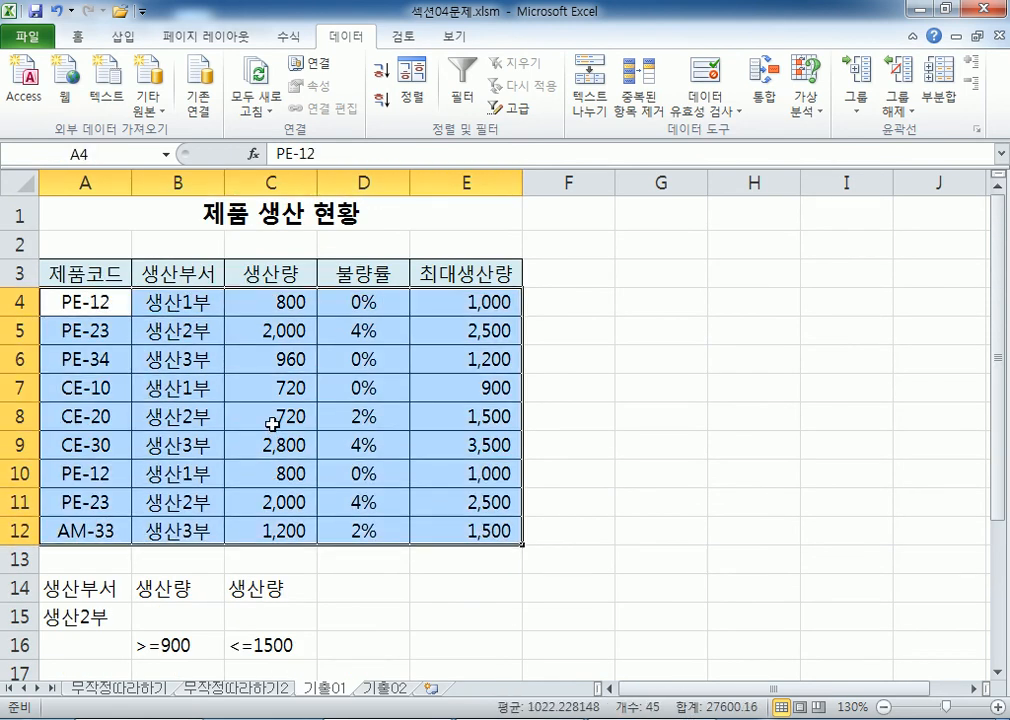
scroll(269, 418, down, 2)
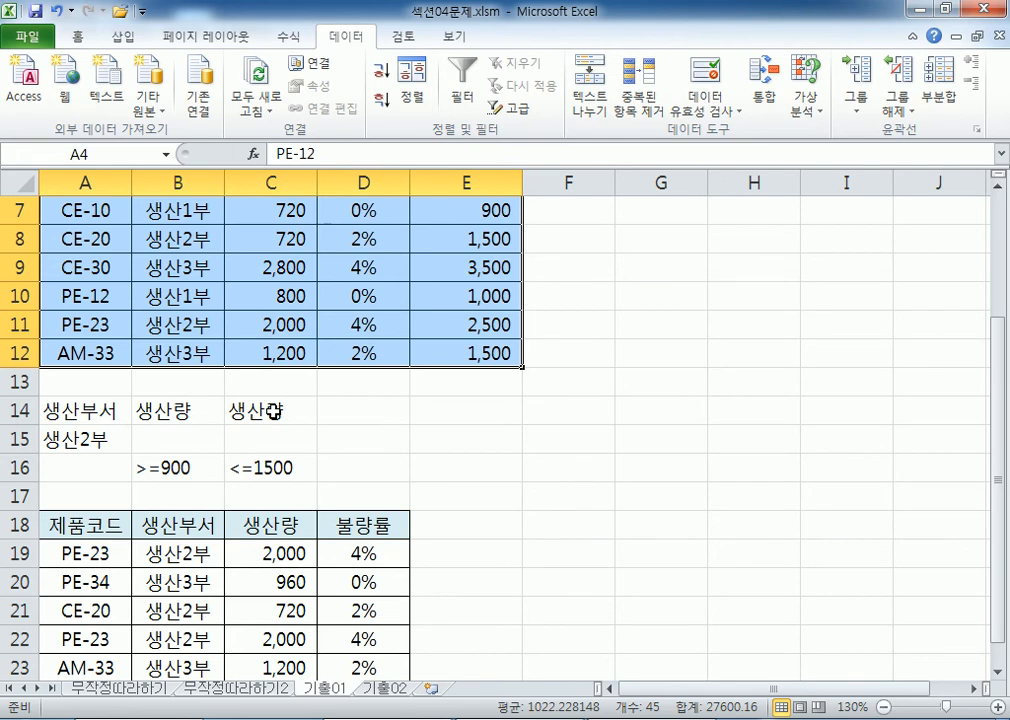
scroll(273, 411, up, 2)
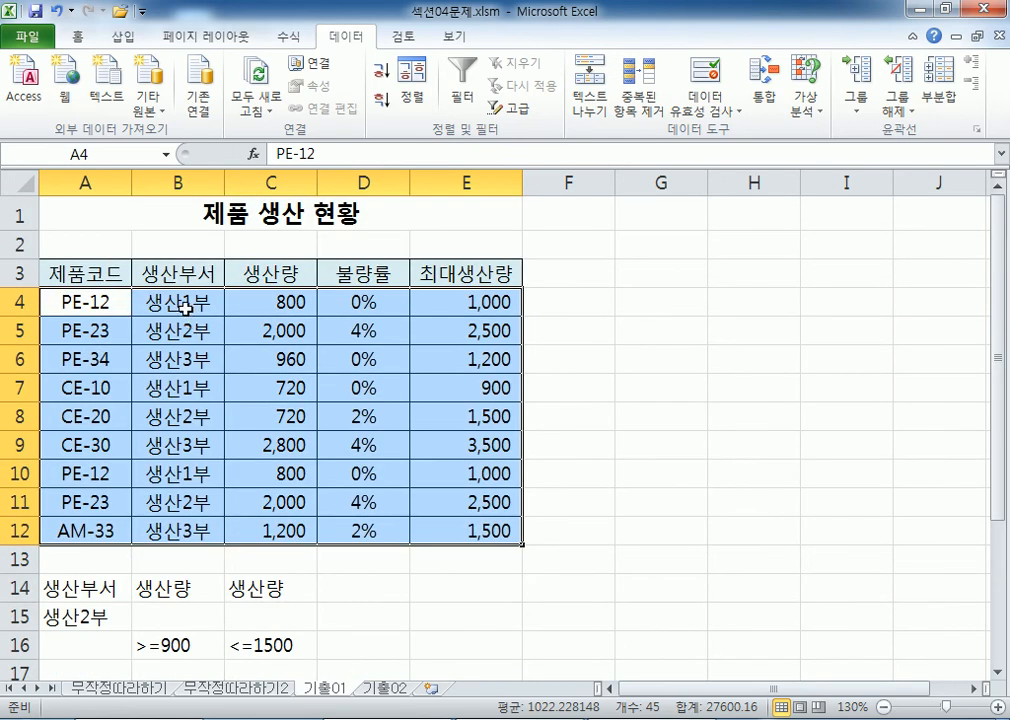
click(245, 331)
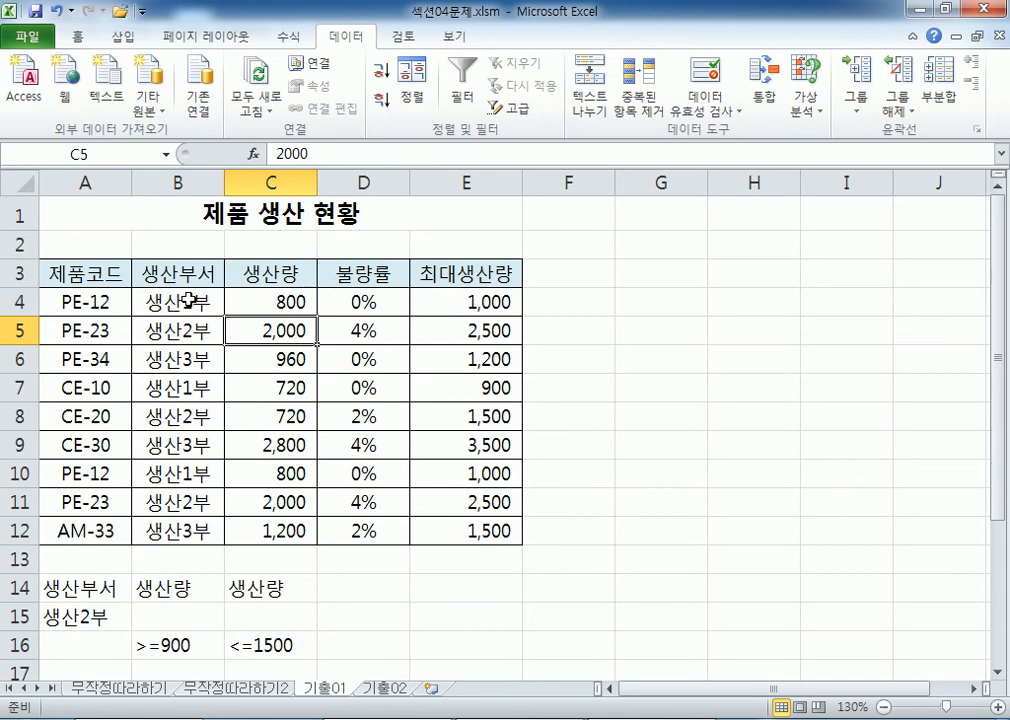
scroll(188, 289, down, 4)
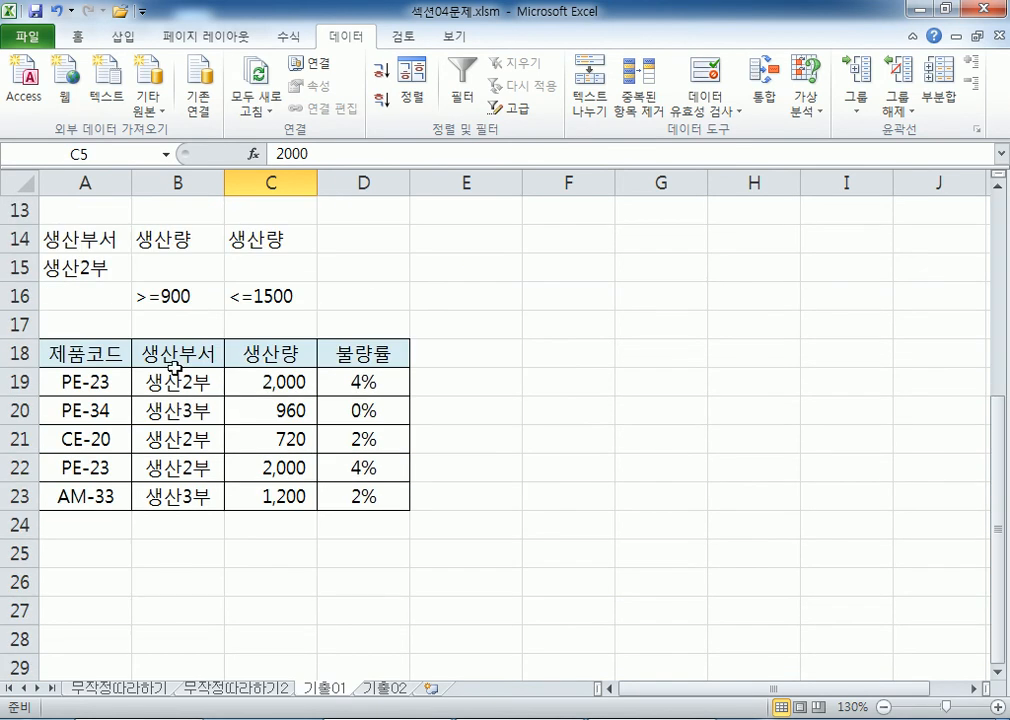
drag(100, 350, 368, 496)
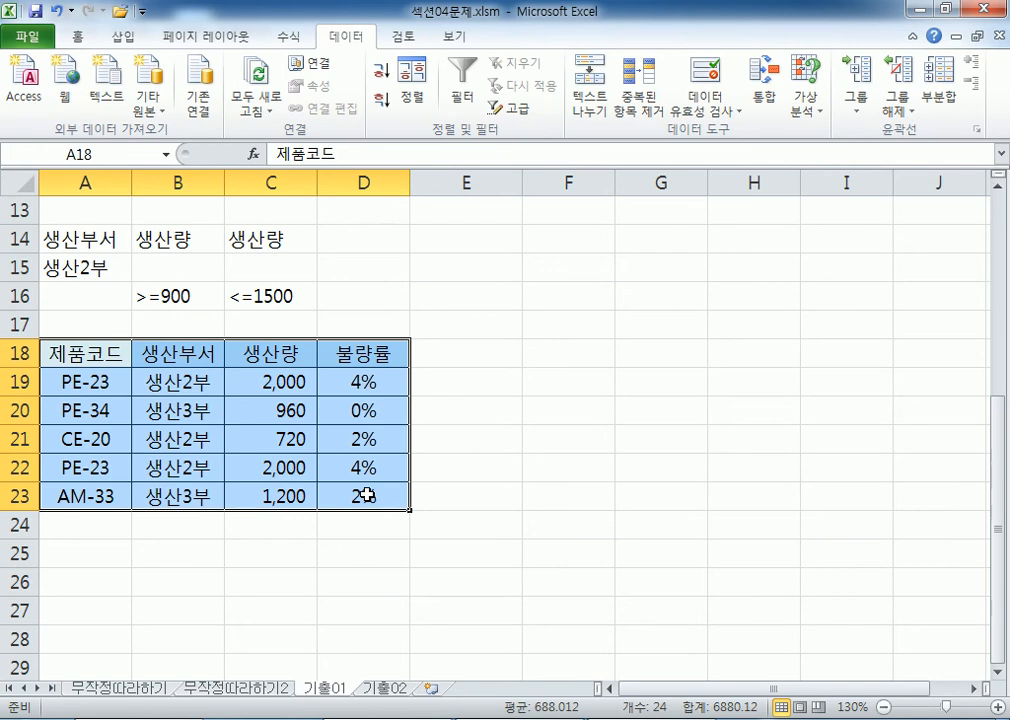
click(303, 446)
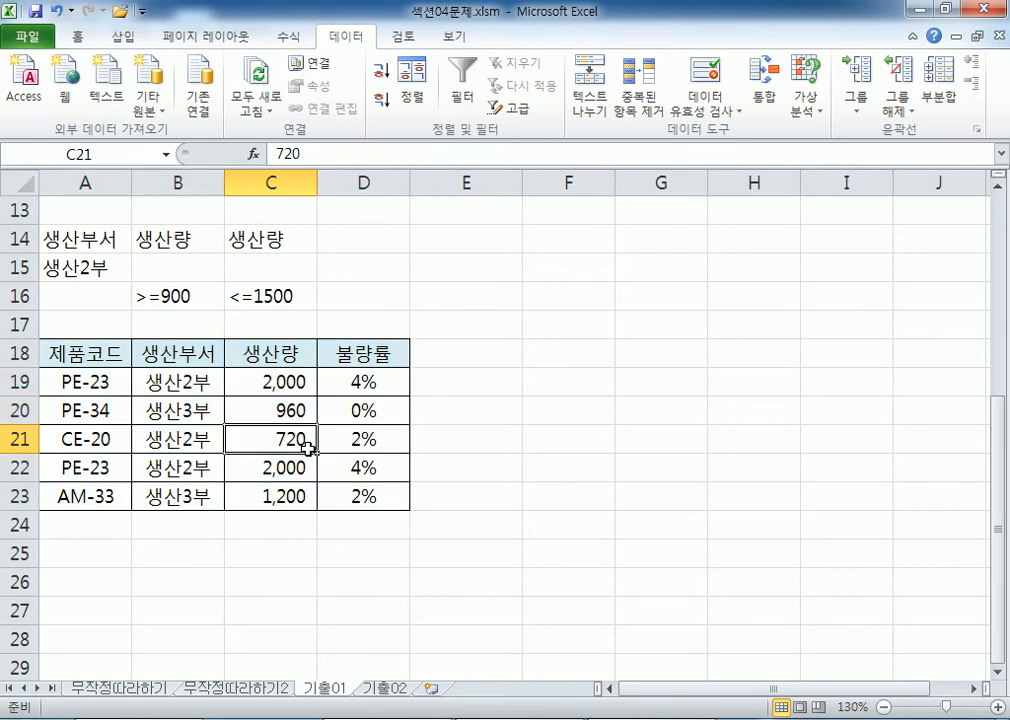
scroll(305, 445, up, 4)
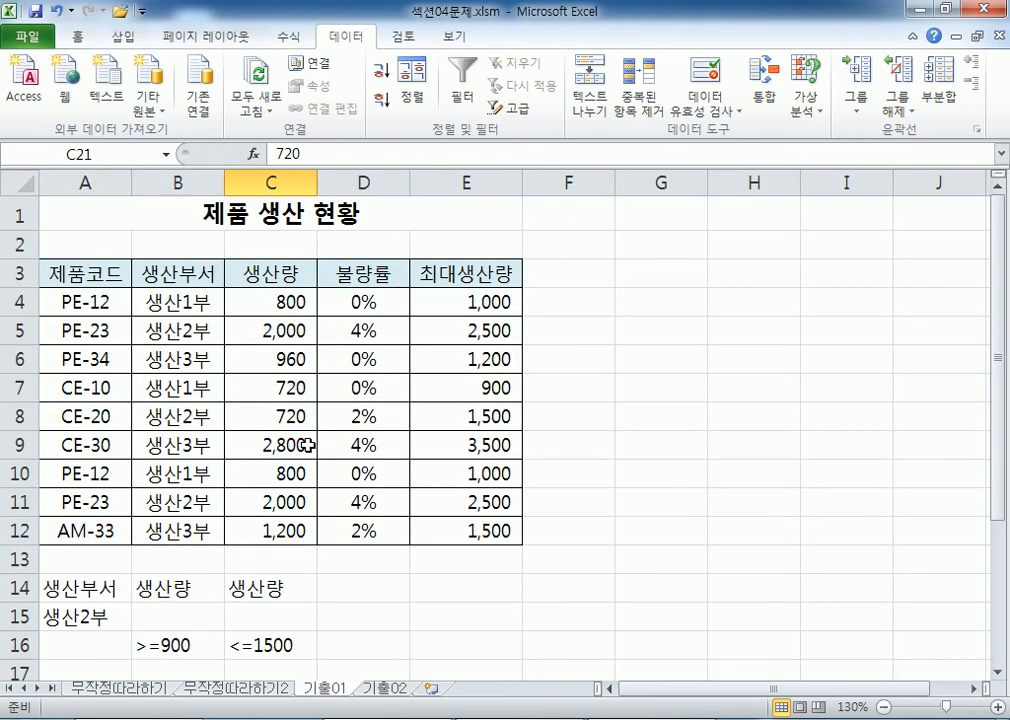
scroll(302, 444, down, 4)
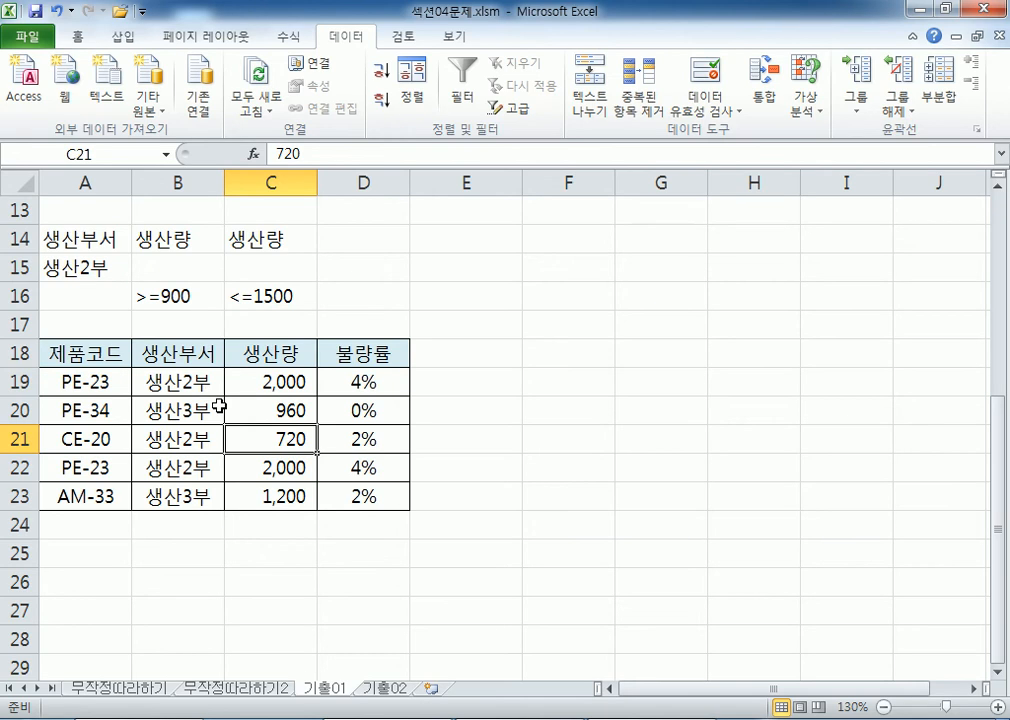
scroll(212, 405, up, 2)
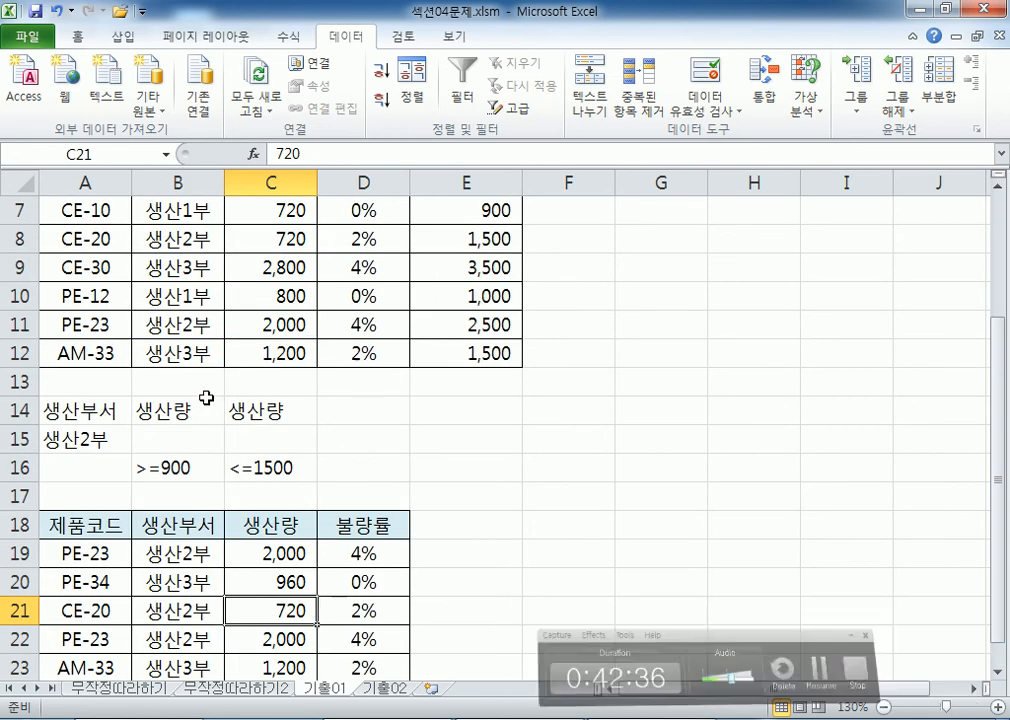
scroll(330, 405, up, 2)
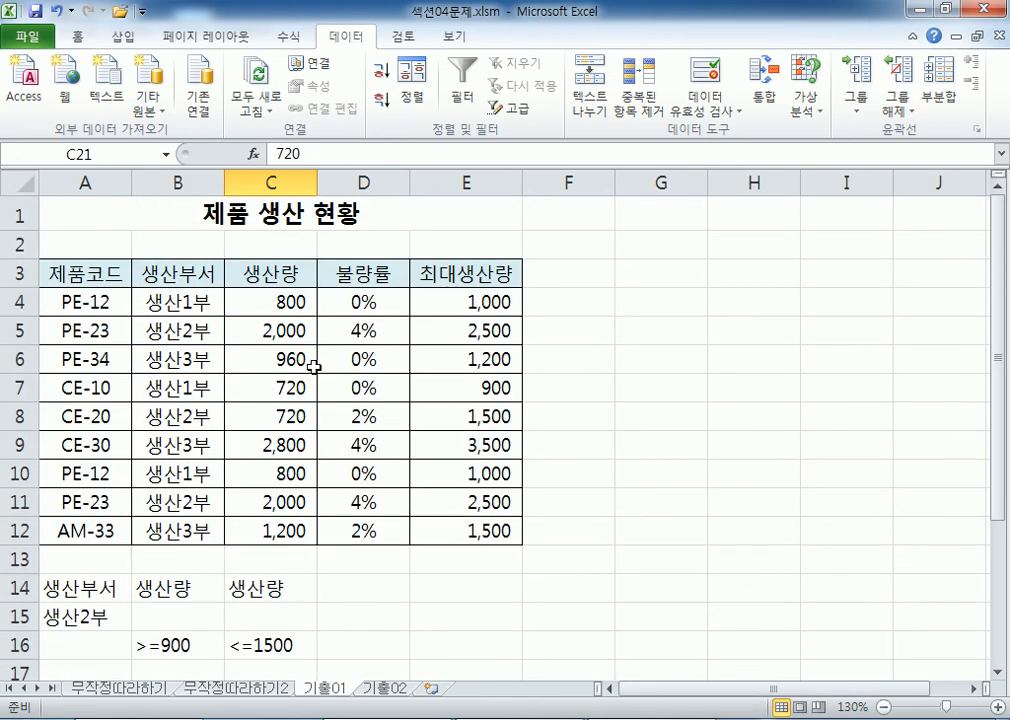
scroll(300, 372, down, 3)
drag(210, 467, 341, 576)
scroll(326, 486, up, 2)
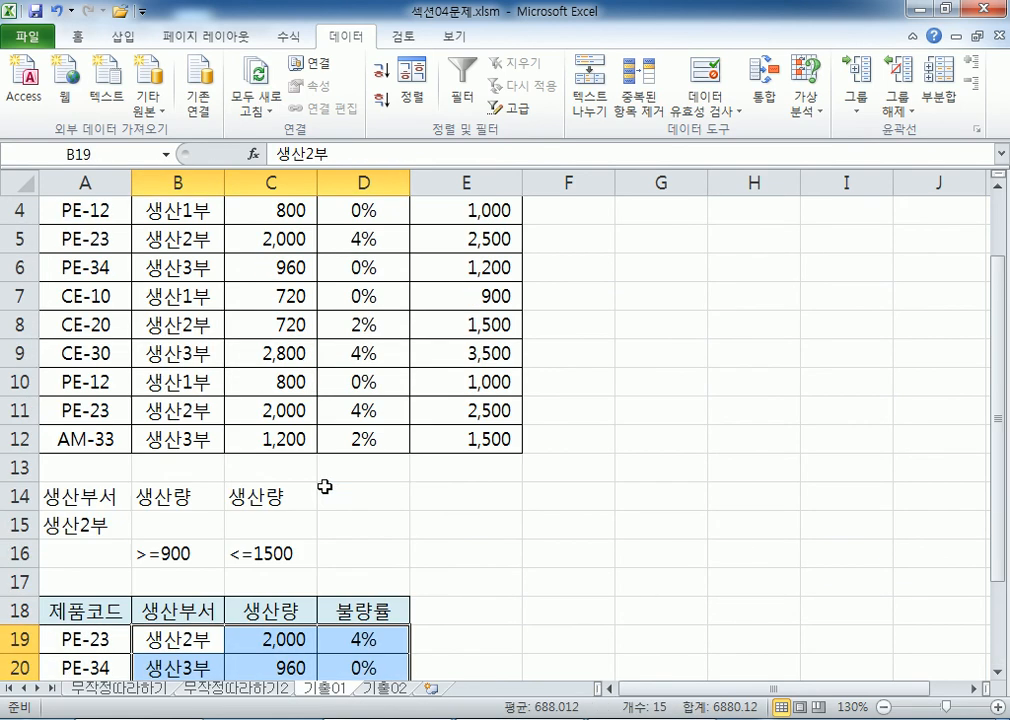
- Try changing the source PE-34 record's 생산량 in C6 to 2000, and undo the change
click(276, 276)
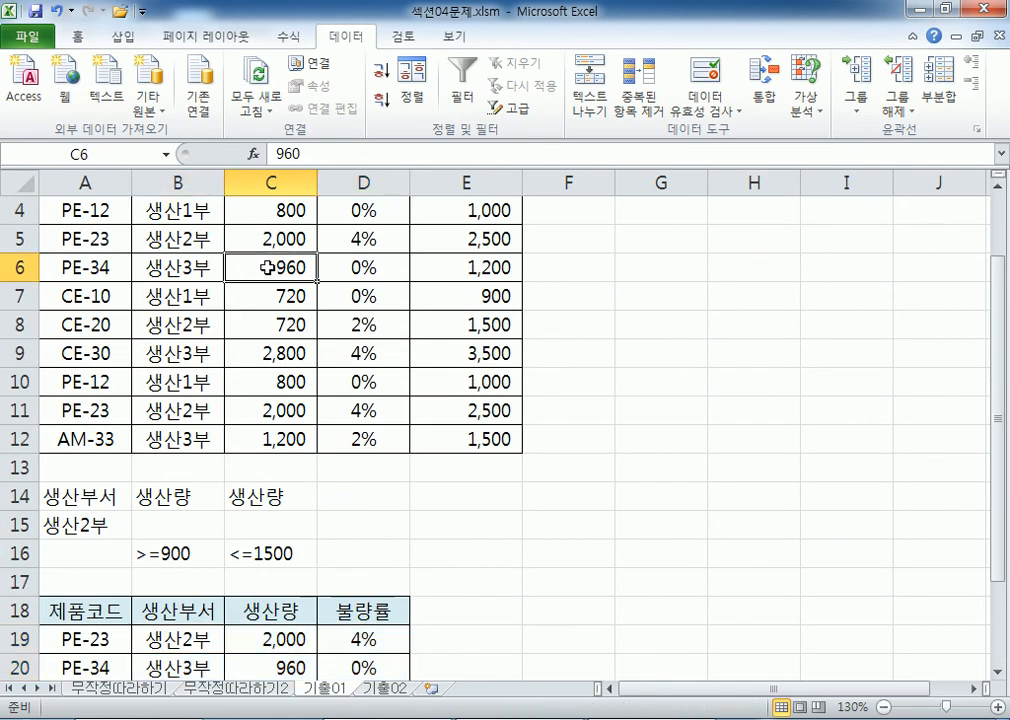
text(2,000)
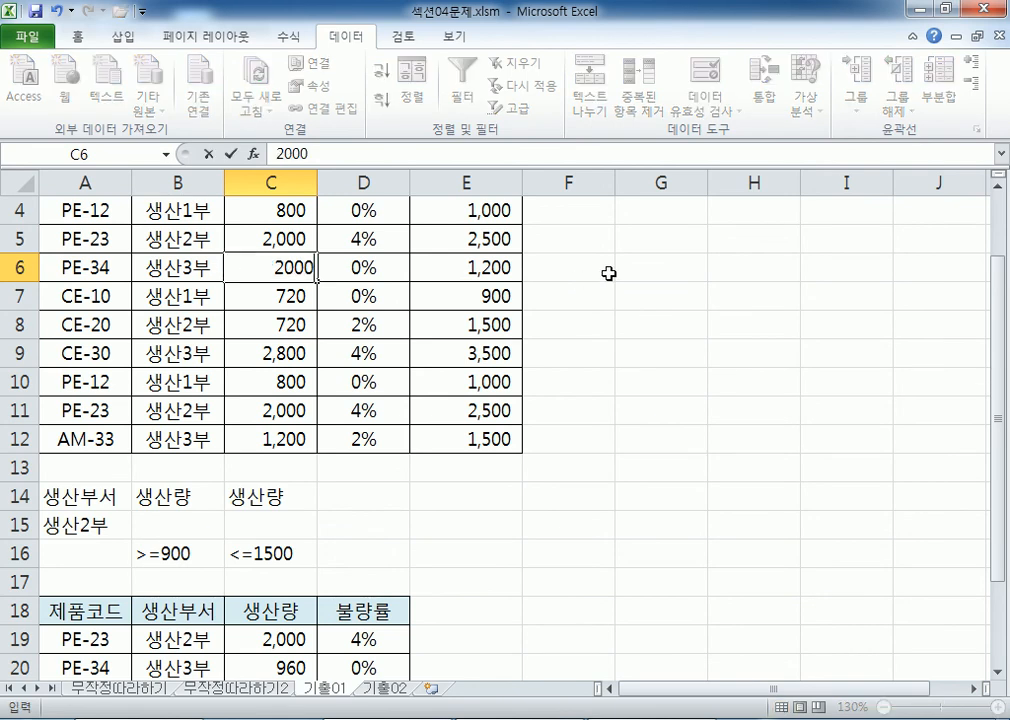
key(Return)
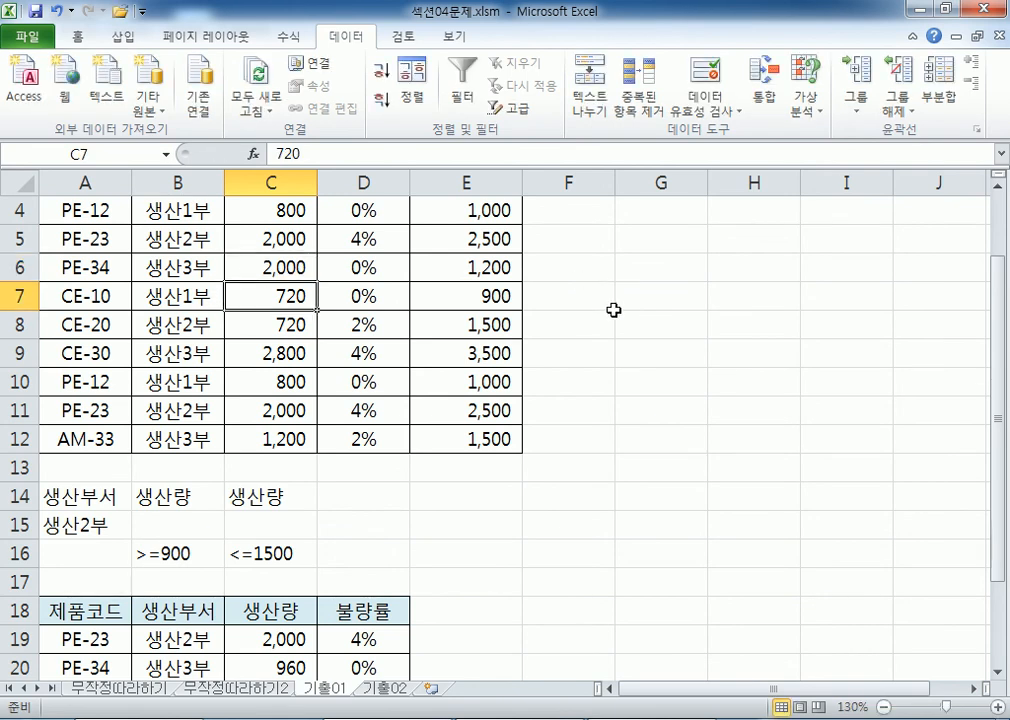
click(20, 267)
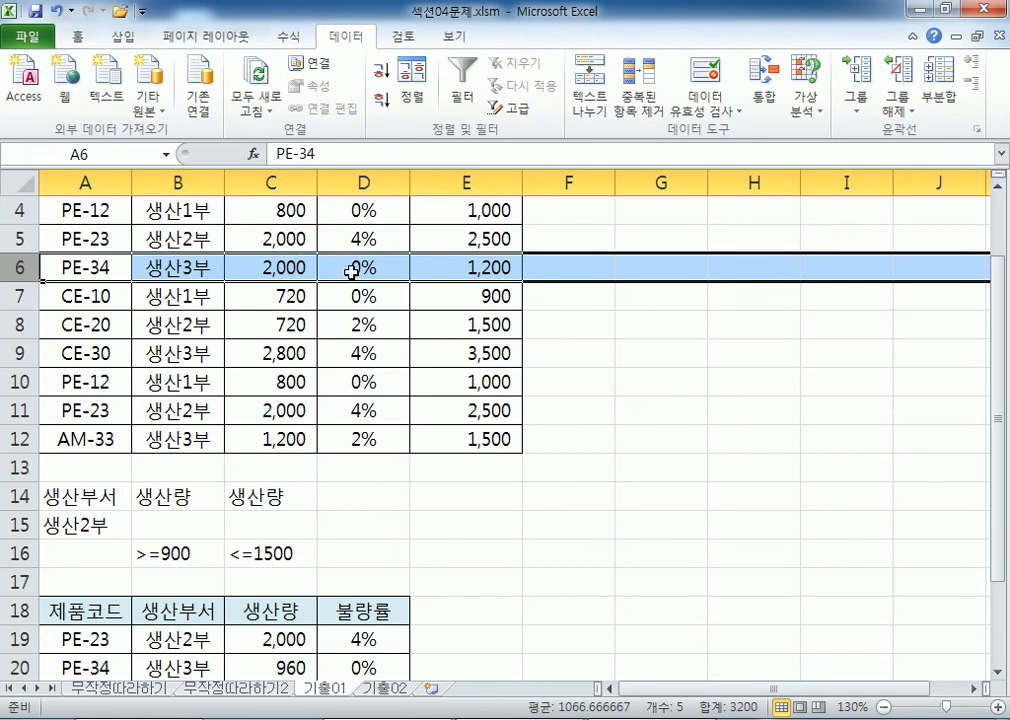
key(ctrl+z)
scroll(295, 270, down, 2)
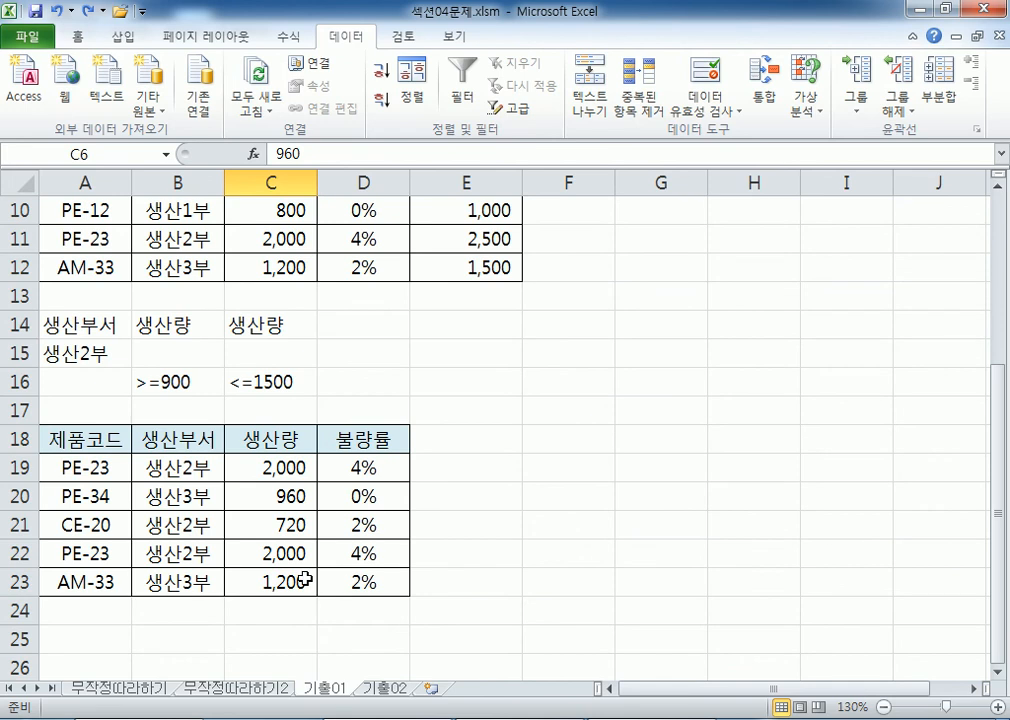
- Set the source PE-34 record's 생산량 in C6 to 2000
scroll(236, 485, up, 3)
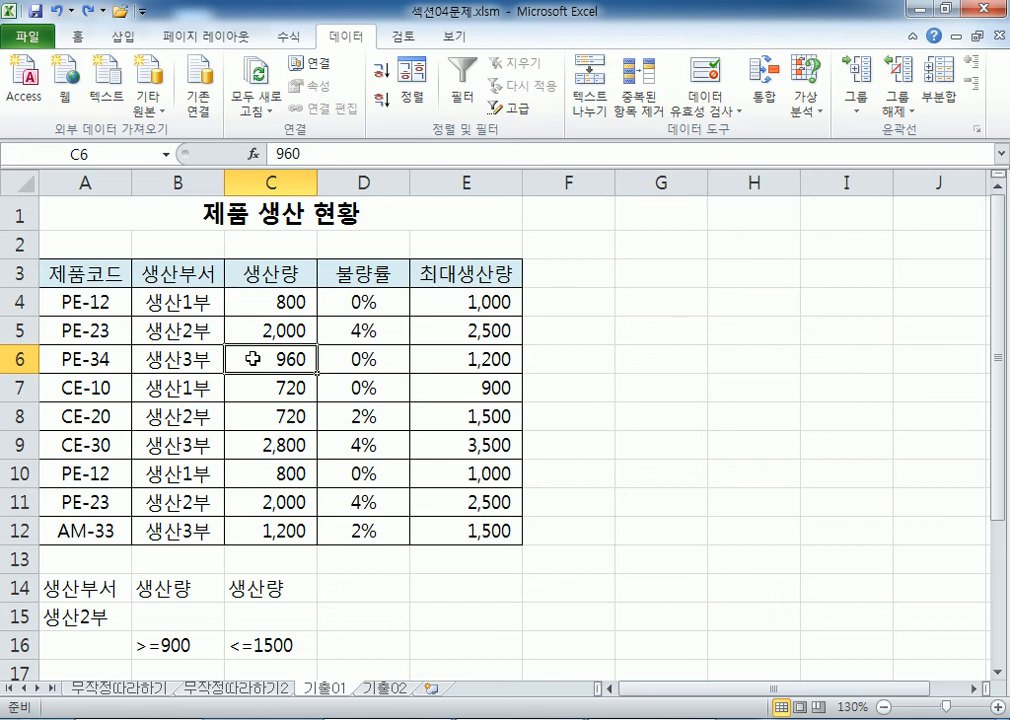
text(2000)
key(Return)
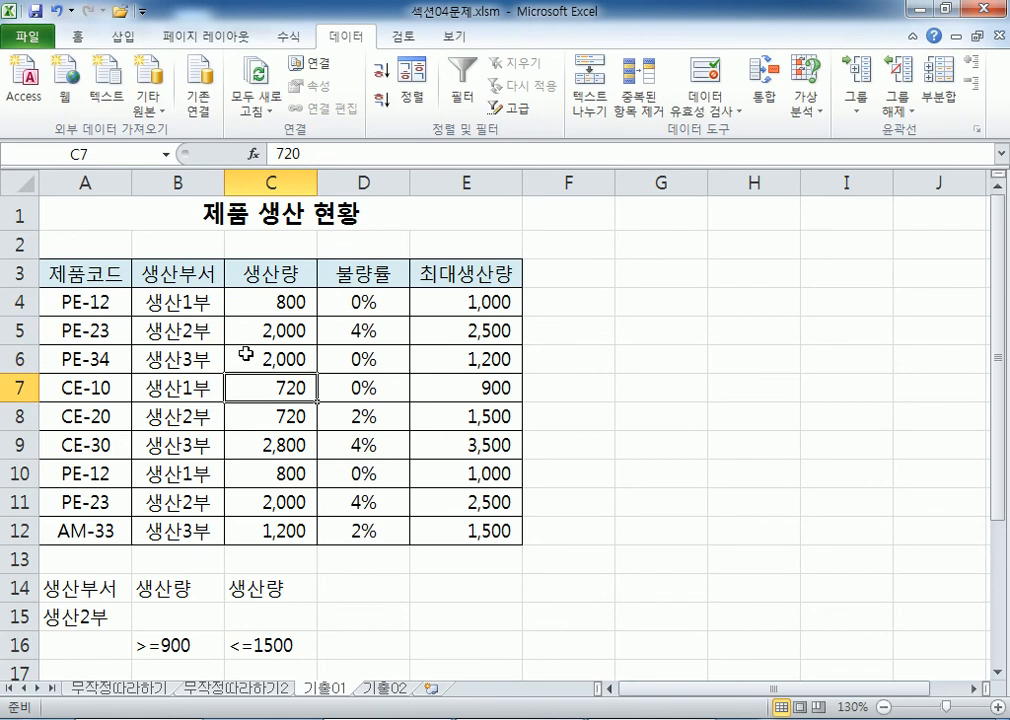
- Set the extracted PE-34 record's 생산량 in C20 to 2000 and delete the whole of row 20
scroll(296, 415, down, 4)
click(257, 412)
text(2000)
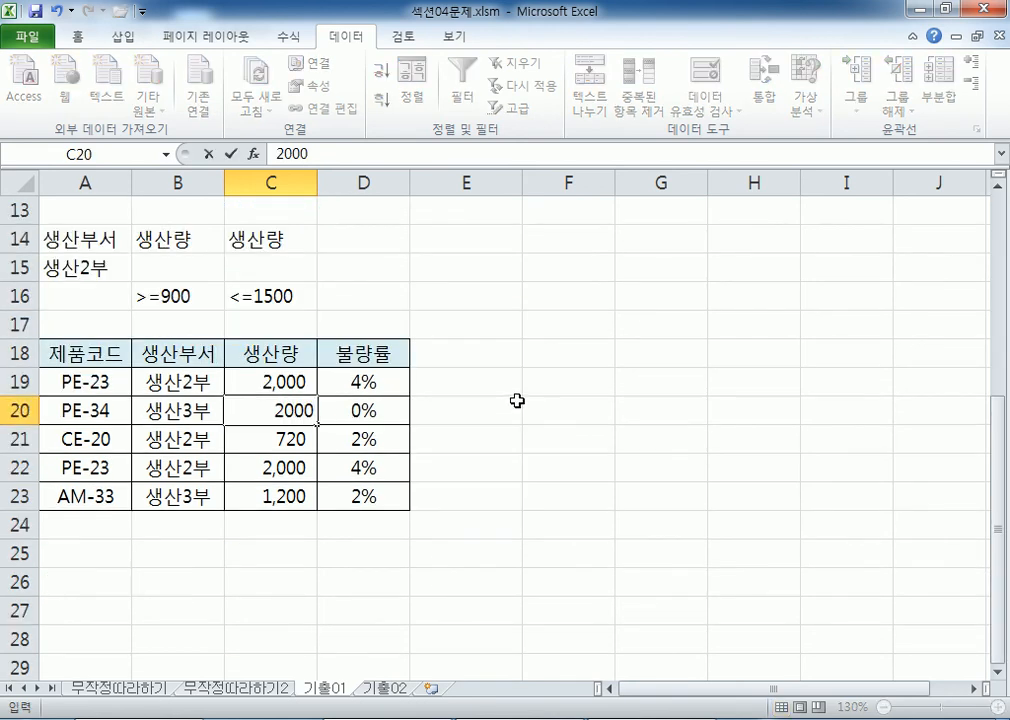
right_click(20, 410)
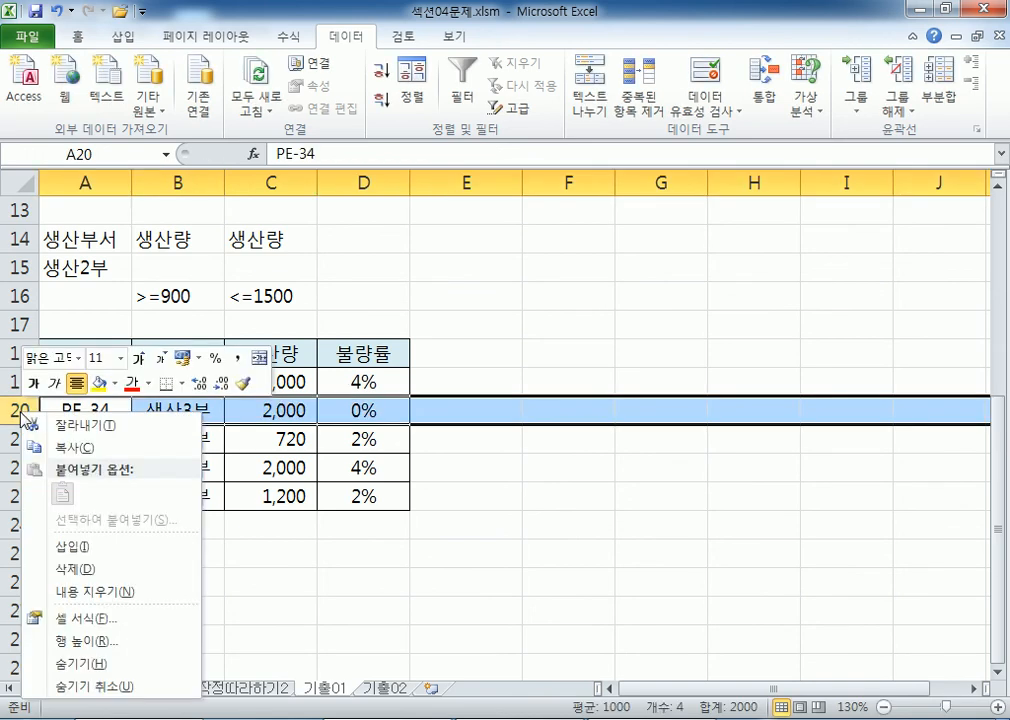
click(74, 568)
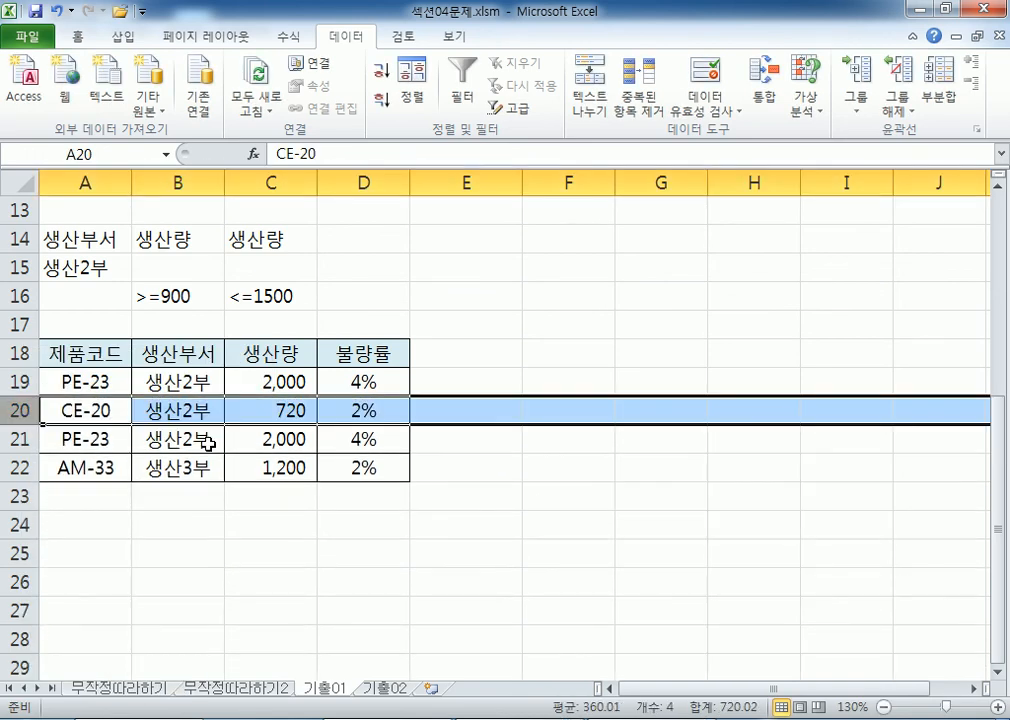
click(205, 443)
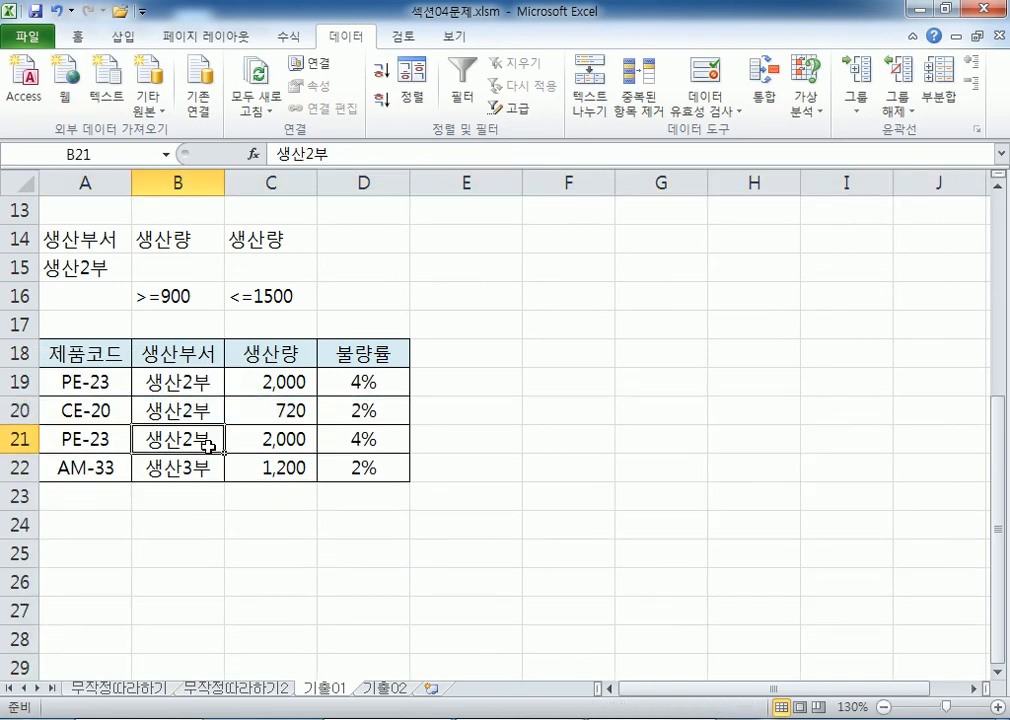
- Set the 생산량 of the source PE-34 record in C6 to 960
scroll(200, 390, up, 4)
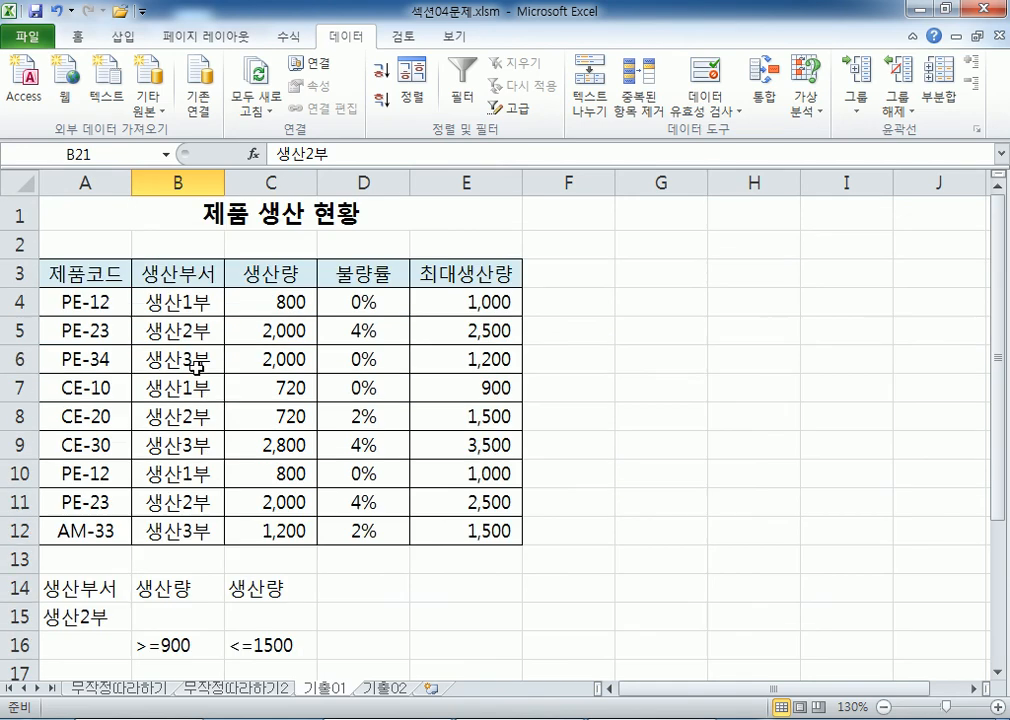
click(262, 361)
text(960)
key(Return)
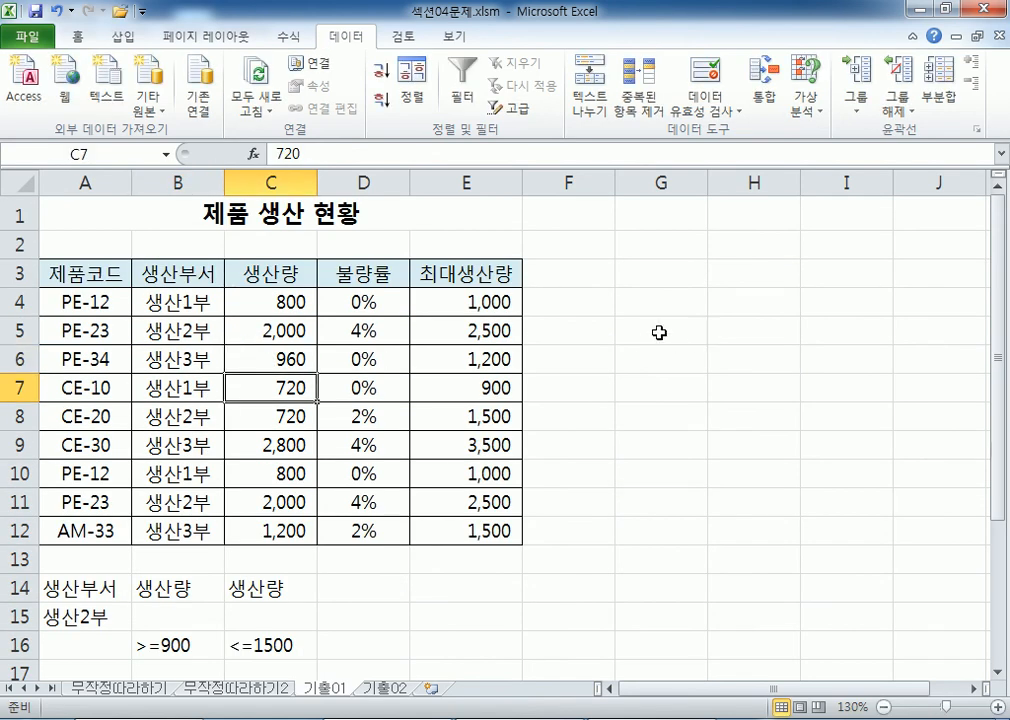
- Delete rows 19 through 23 holding the previously extracted records below the result headers on 기출01
scroll(124, 327, down, 4)
drag(29, 381, 25, 496)
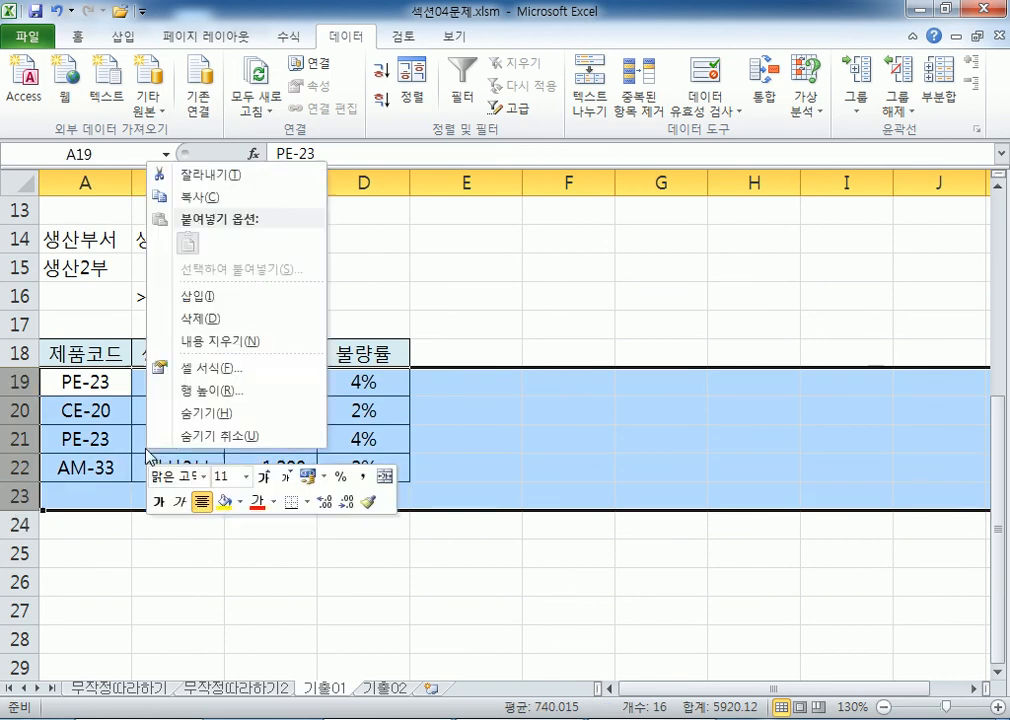
key(ctrl+minus)
- Run the Advanced Filter on $A$3:$E$12 with criteria $A$14:$C$16, copying the result to another location at $A$18:$D$18
click(118, 248)
scroll(158, 238, up, 2)
click(170, 261)
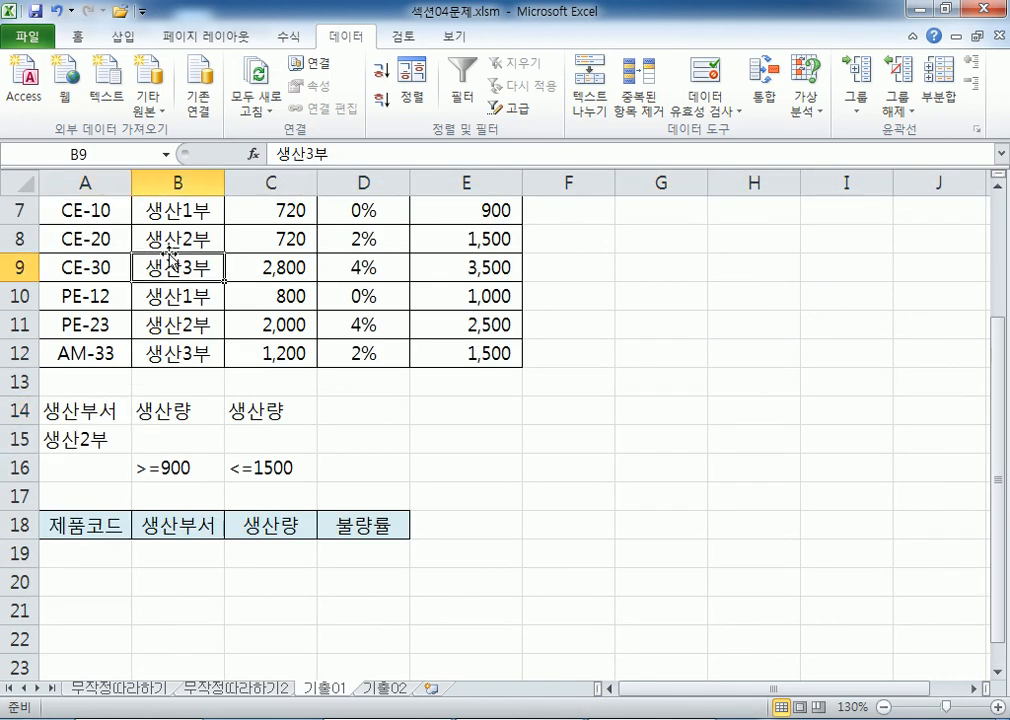
click(515, 108)
click(522, 210)
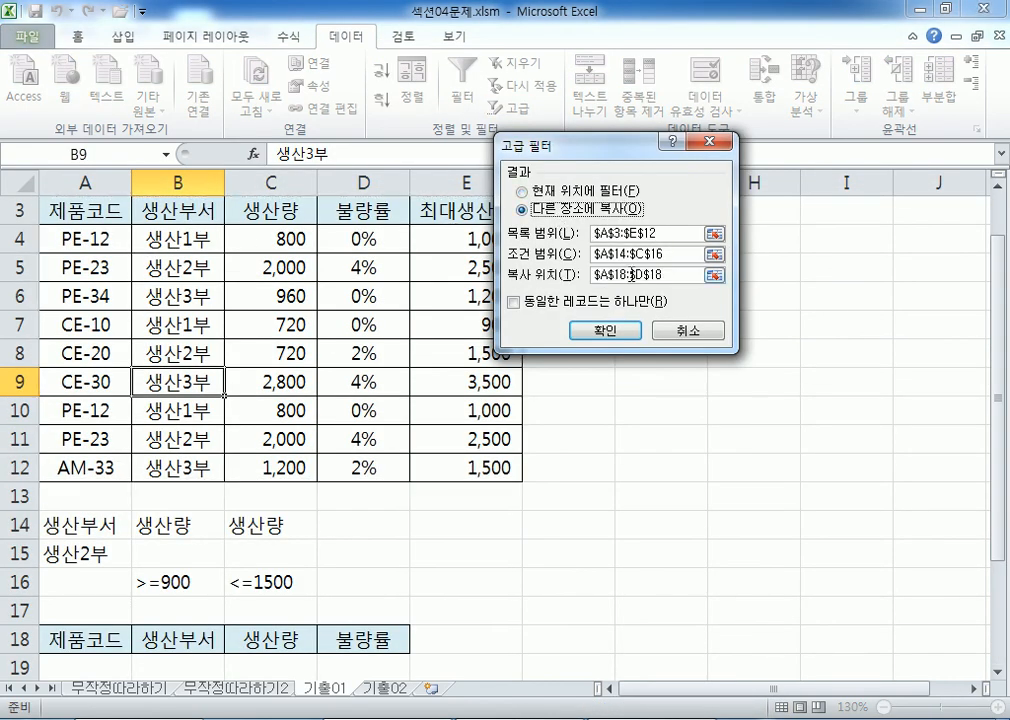
click(607, 331)
scroll(282, 425, down, 3)
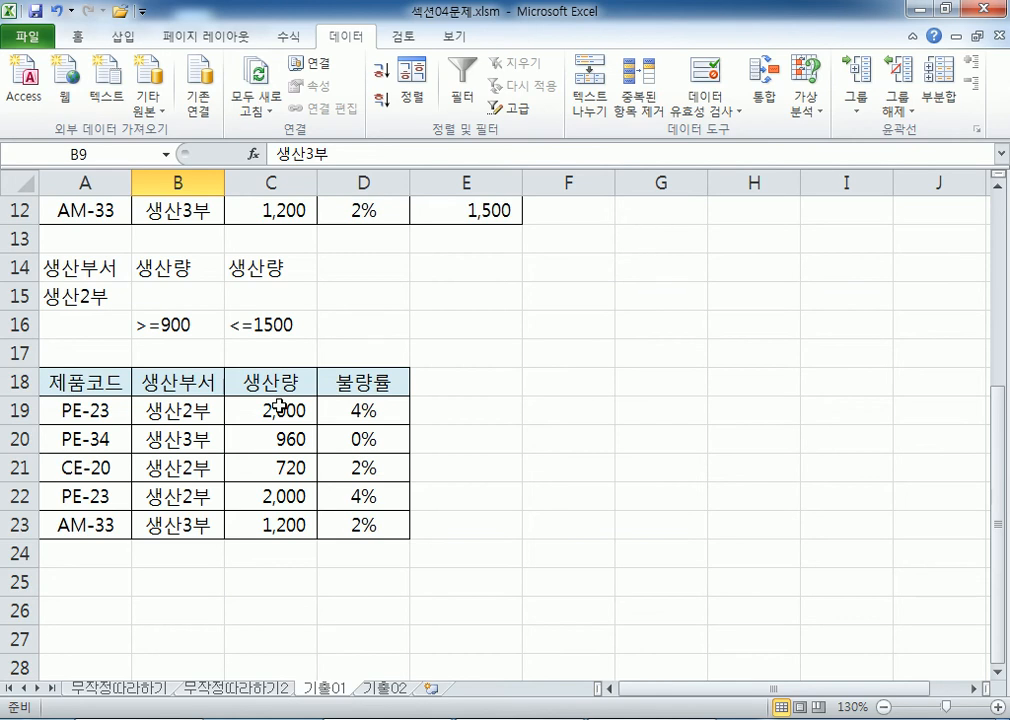
- On the 기출02 sheet, copy the 생년월일 header from C3 to A15 as a criteria heading
click(386, 688)
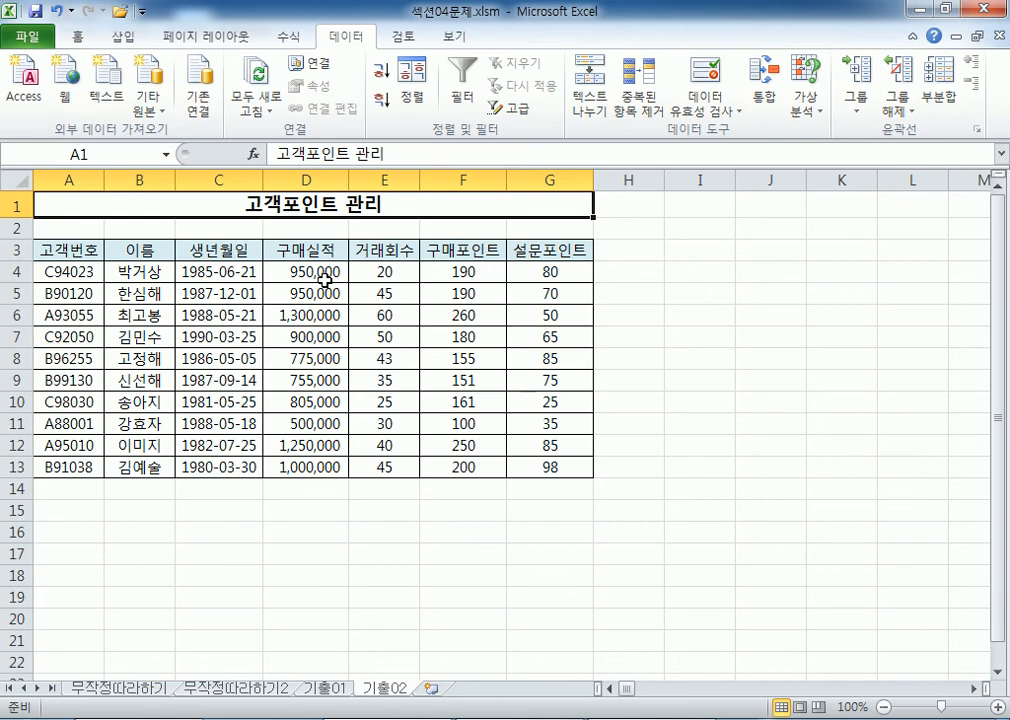
drag(50, 250, 582, 462)
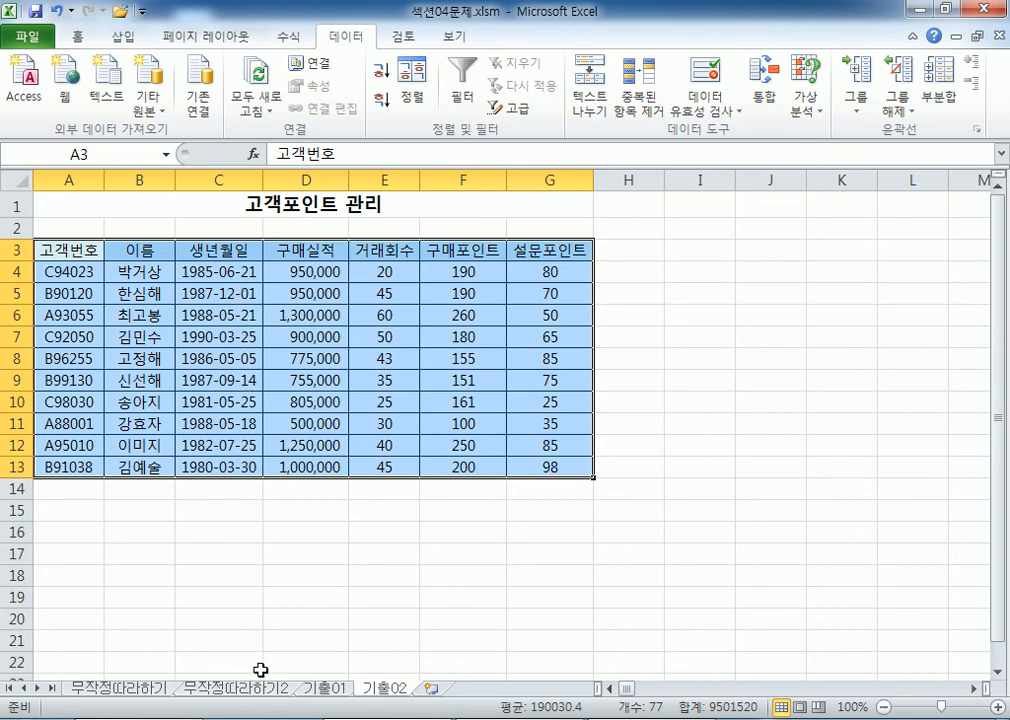
click(207, 250)
key(ctrl+c)
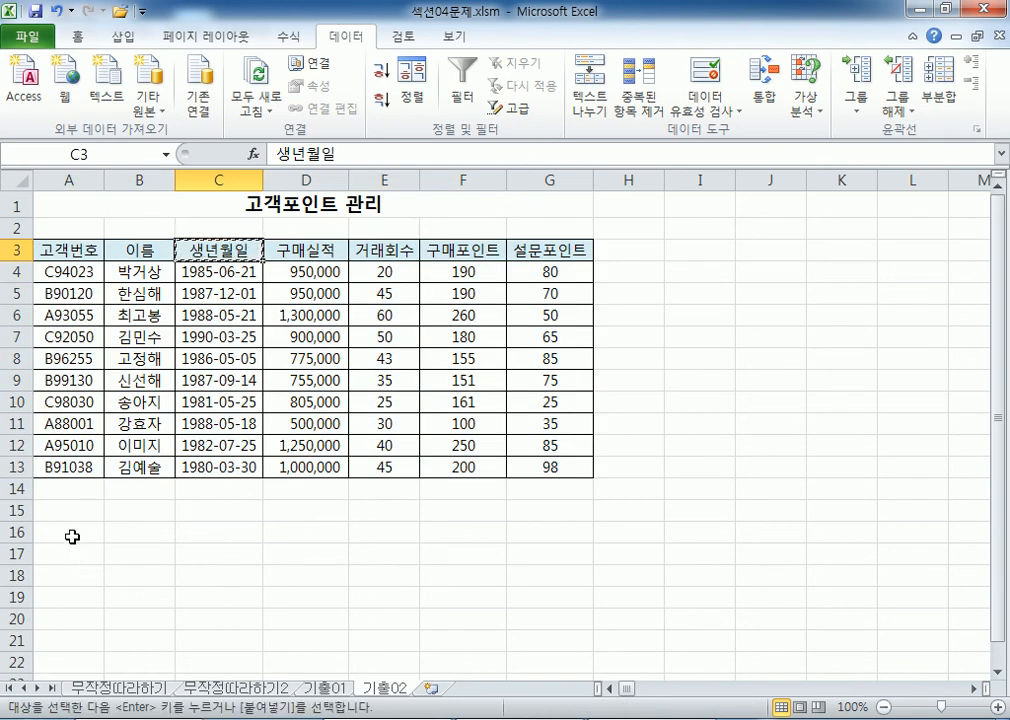
click(60, 509)
key(ctrl+v)
- Enter 5월 as the criterion in A16 under the copied 생년월일 heading
click(62, 550)
click(62, 540)
text(5월)
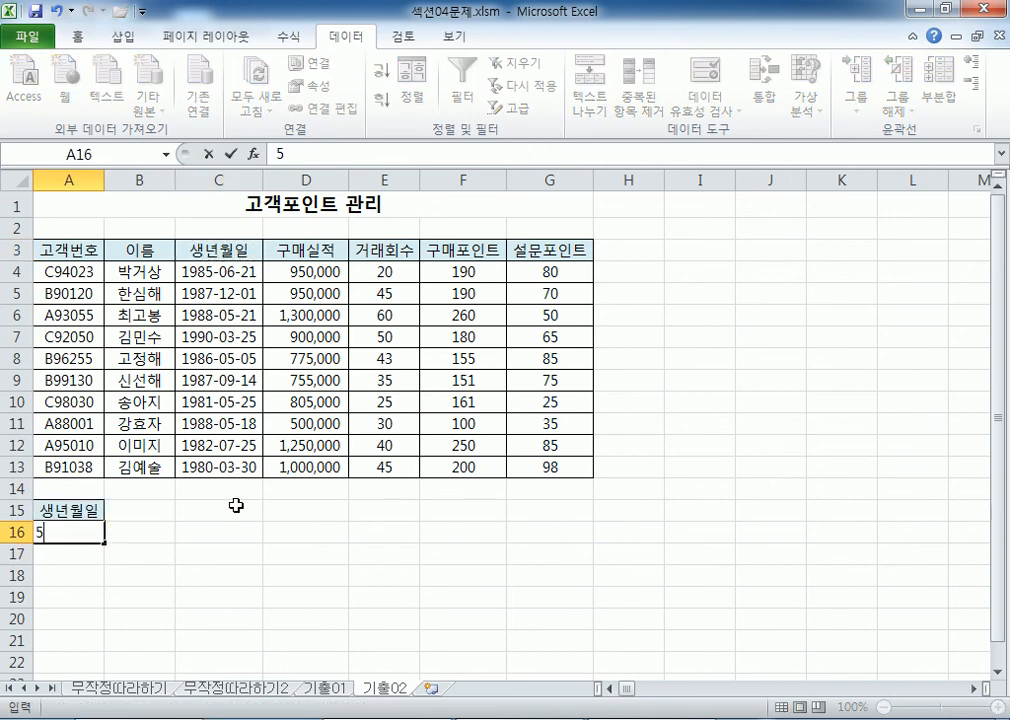
key(Up)
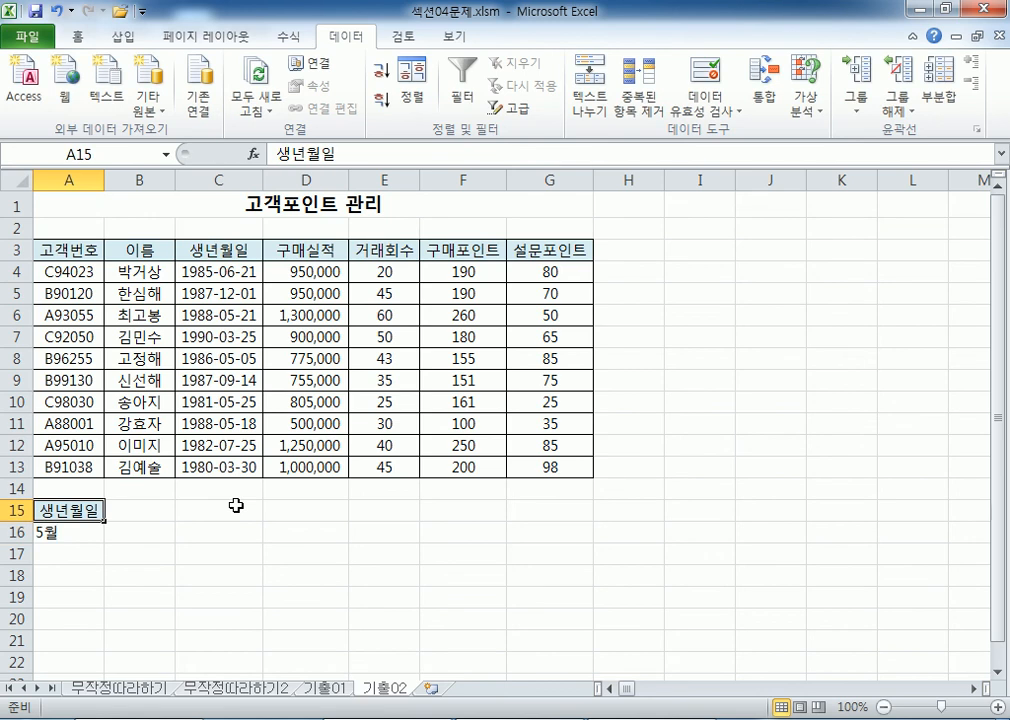
scroll(250, 451, down, 2)
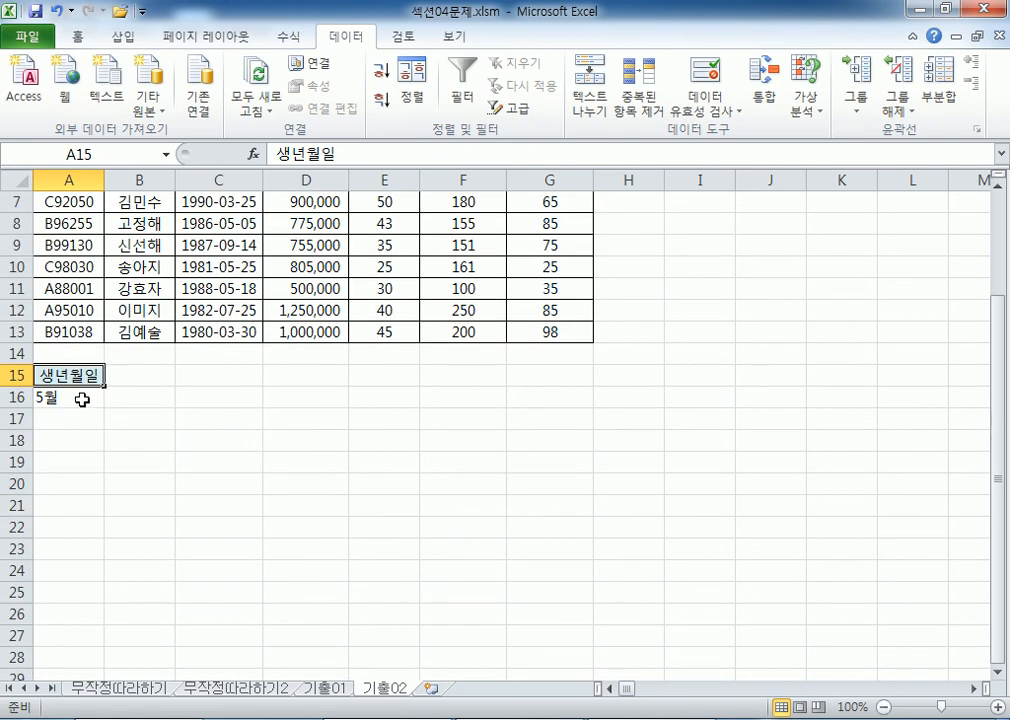
click(80, 399)
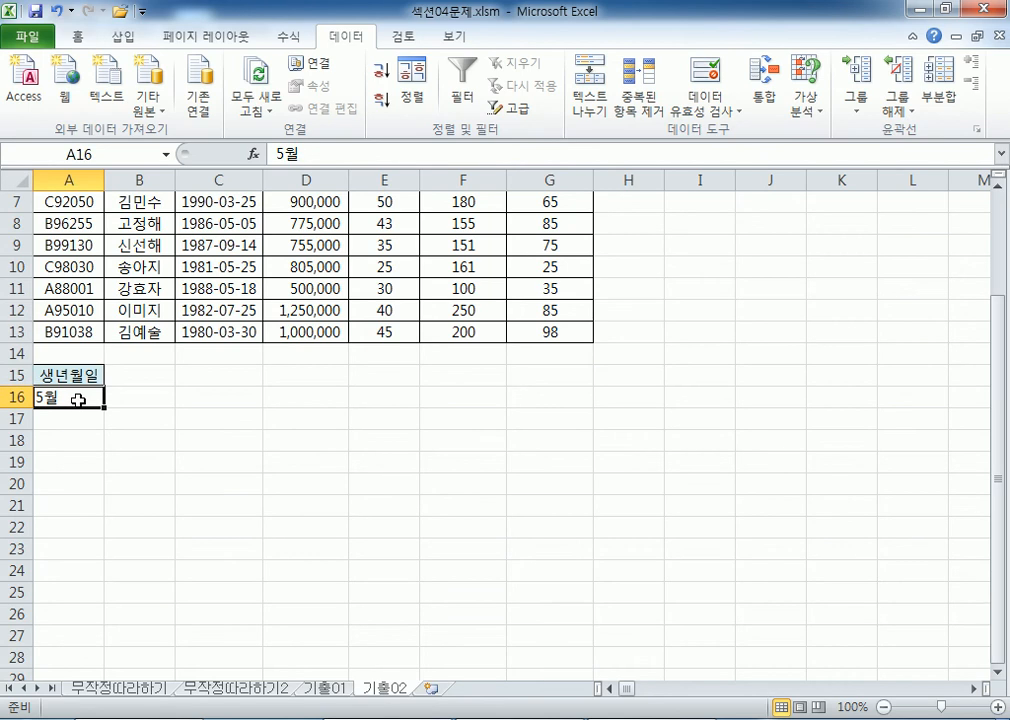
scroll(78, 399, up, 3)
scroll(82, 440, down, 2)
double_click(91, 478)
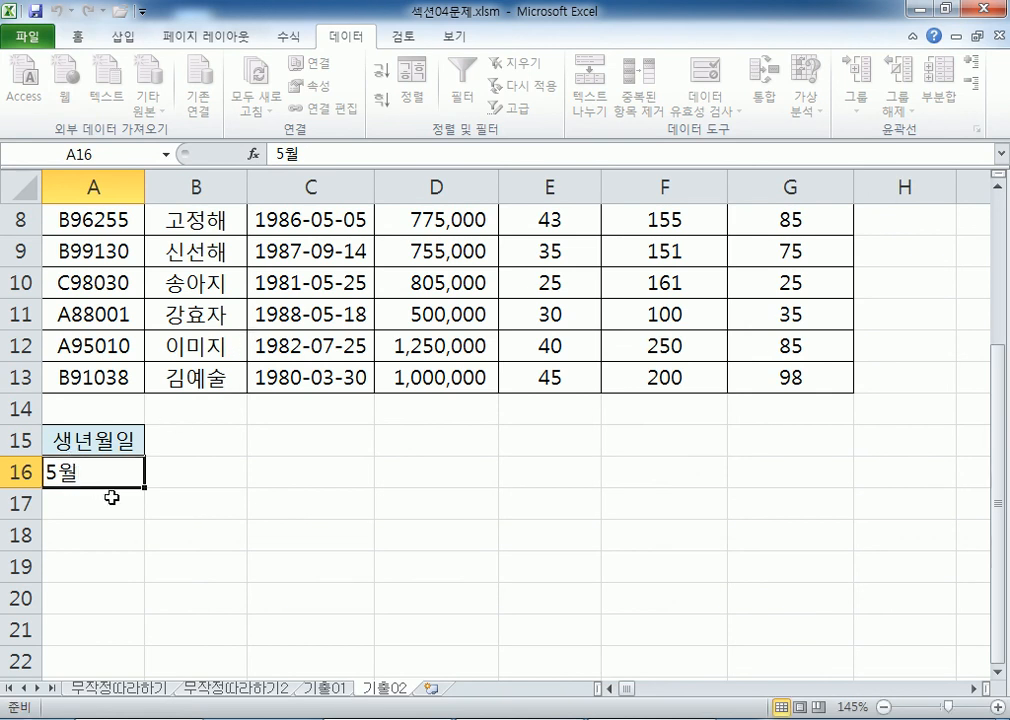
key(Escape)
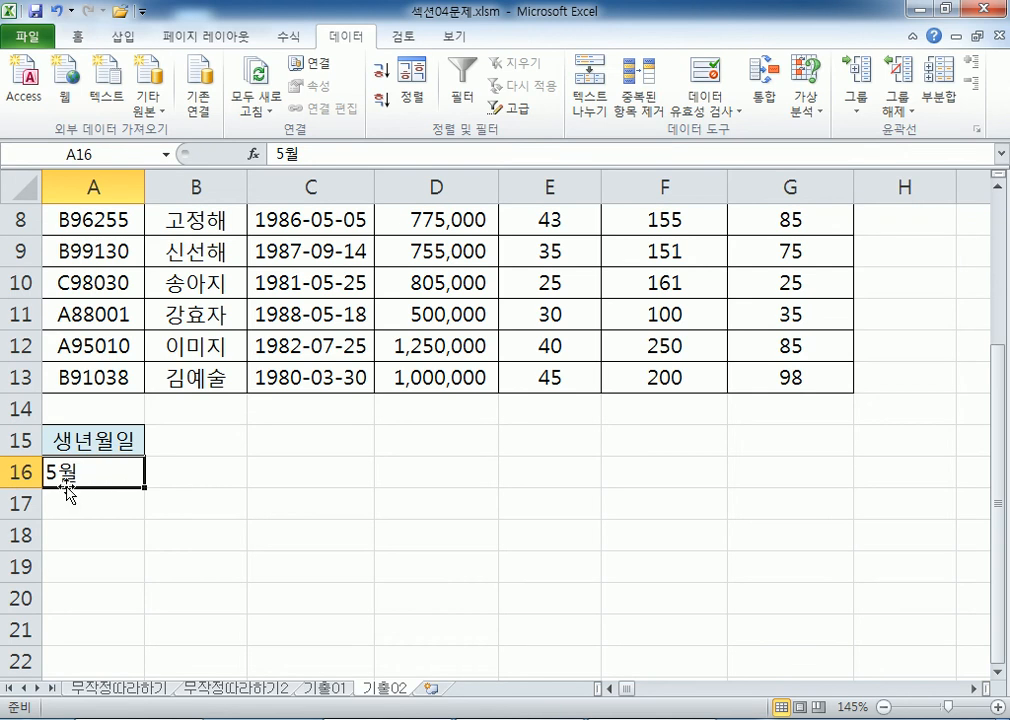
- Write the criterion formula =MONTH(C4)=5 in A16, referencing the first record's 생년월일
text(=DA)
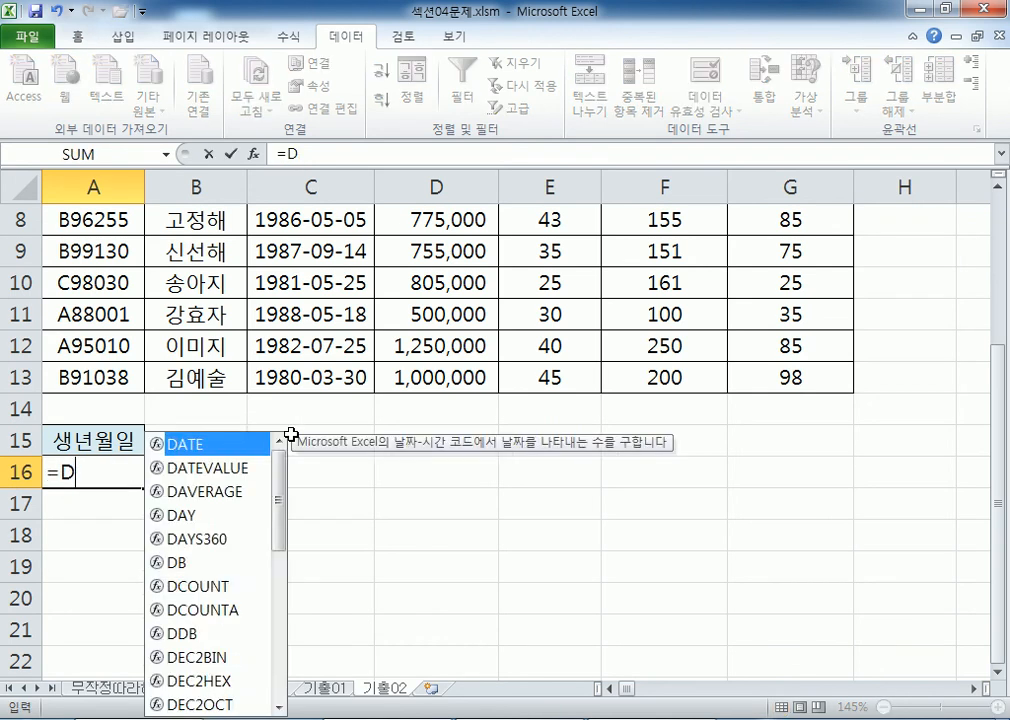
key(BackSpace)
key(BackSpace)
text(MONTH()
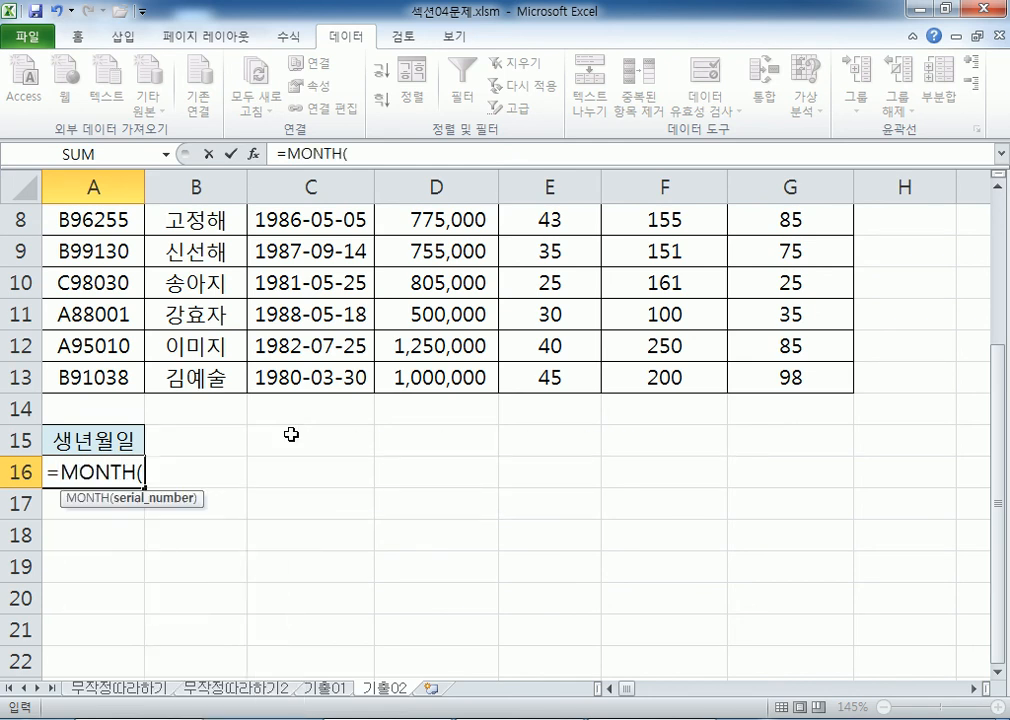
scroll(291, 434, up, 3)
click(282, 321)
scroll(286, 322, down, 3)
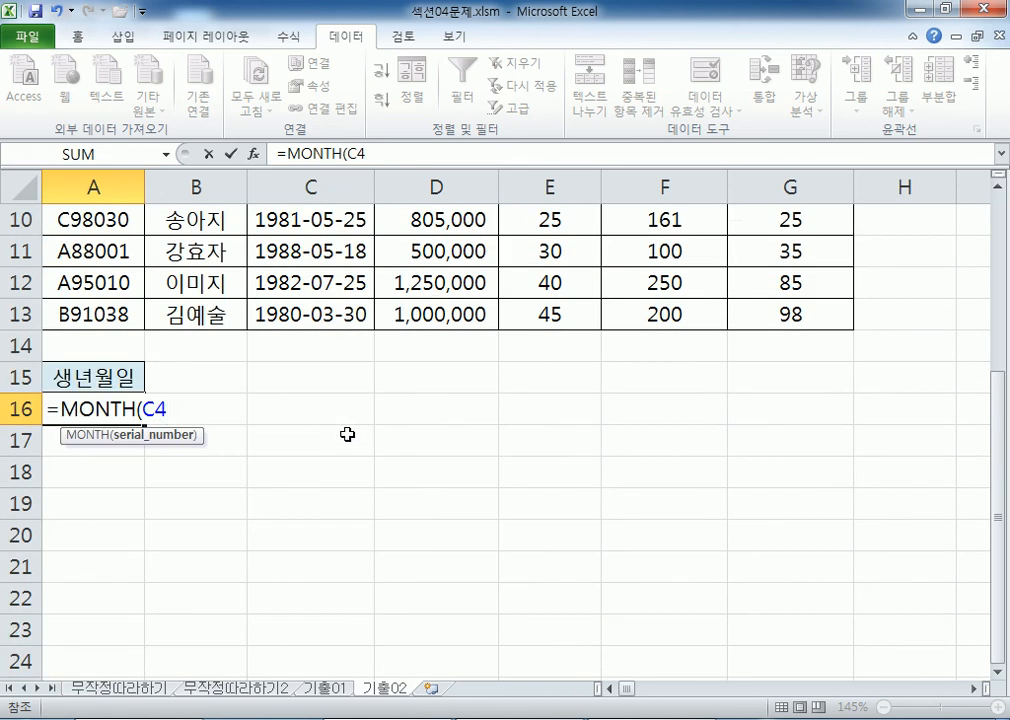
text()=5)
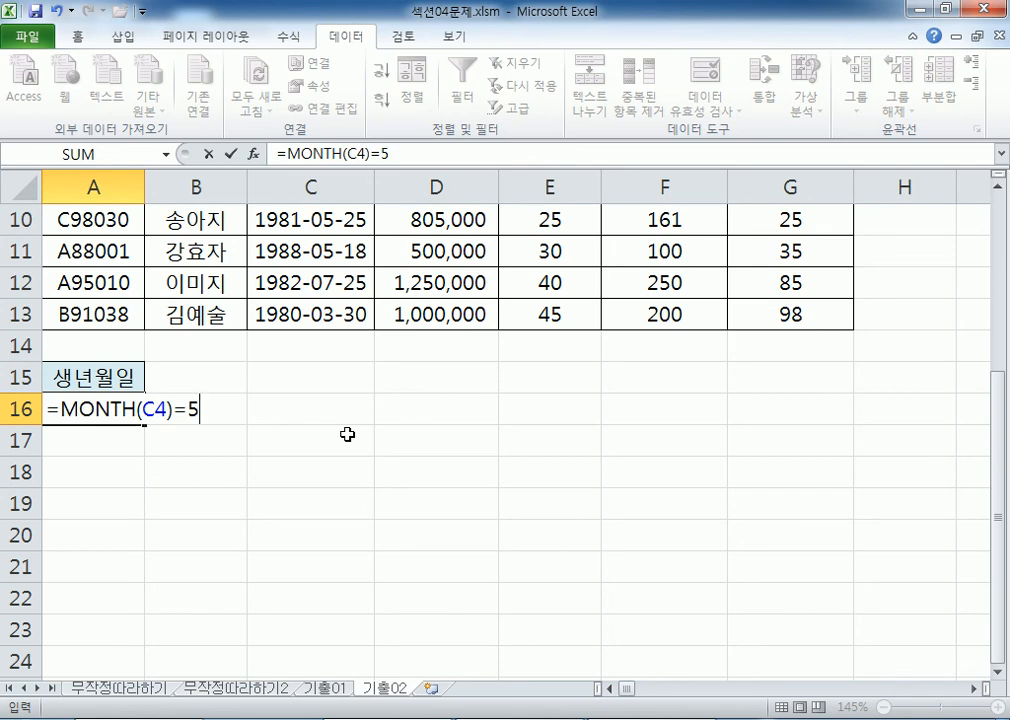
- Check the parts of the A16 formula, commit it, and compare it with the first record's 생년월일 in C4
click(142, 409)
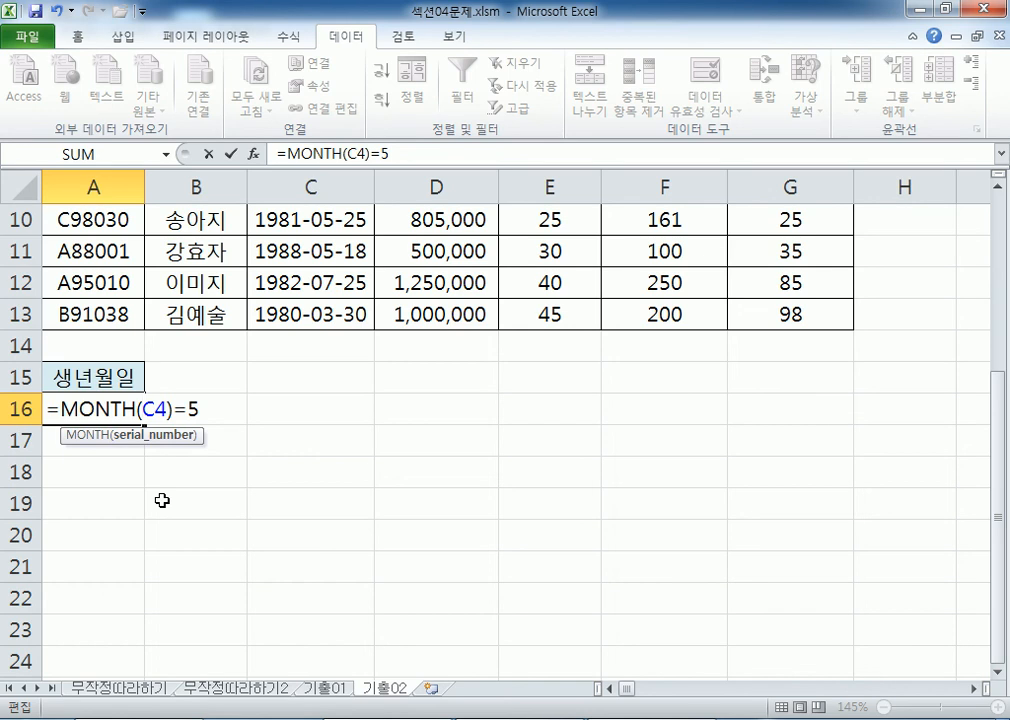
scroll(162, 500, up, 3)
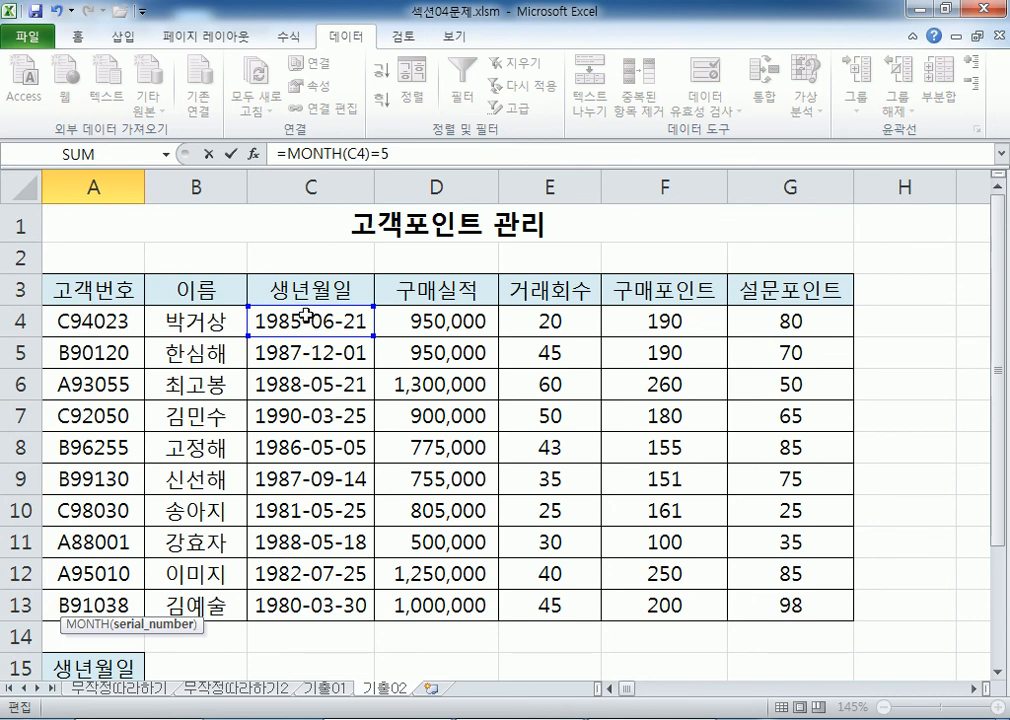
scroll(262, 348, down, 4)
drag(166, 314, 78, 314)
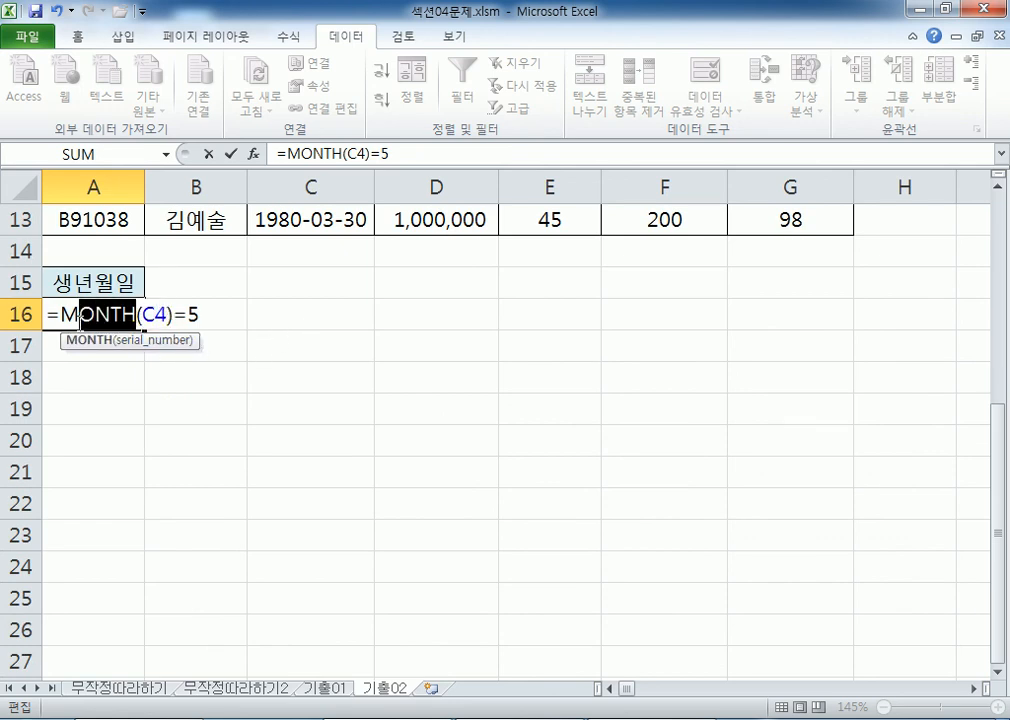
click(186, 316)
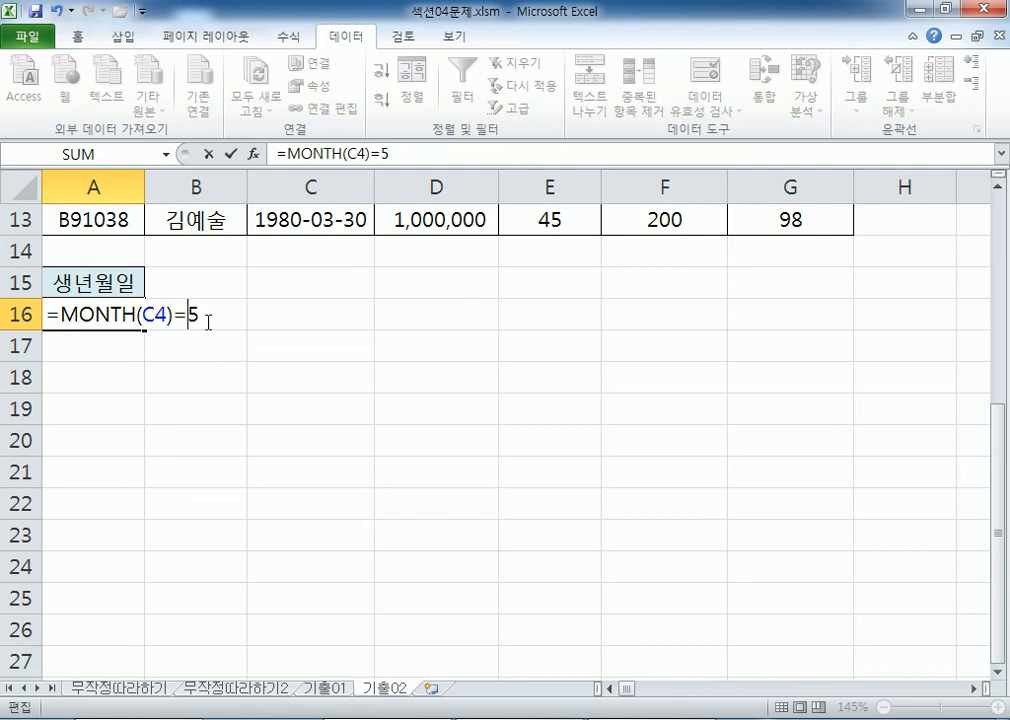
scroll(208, 320, up, 4)
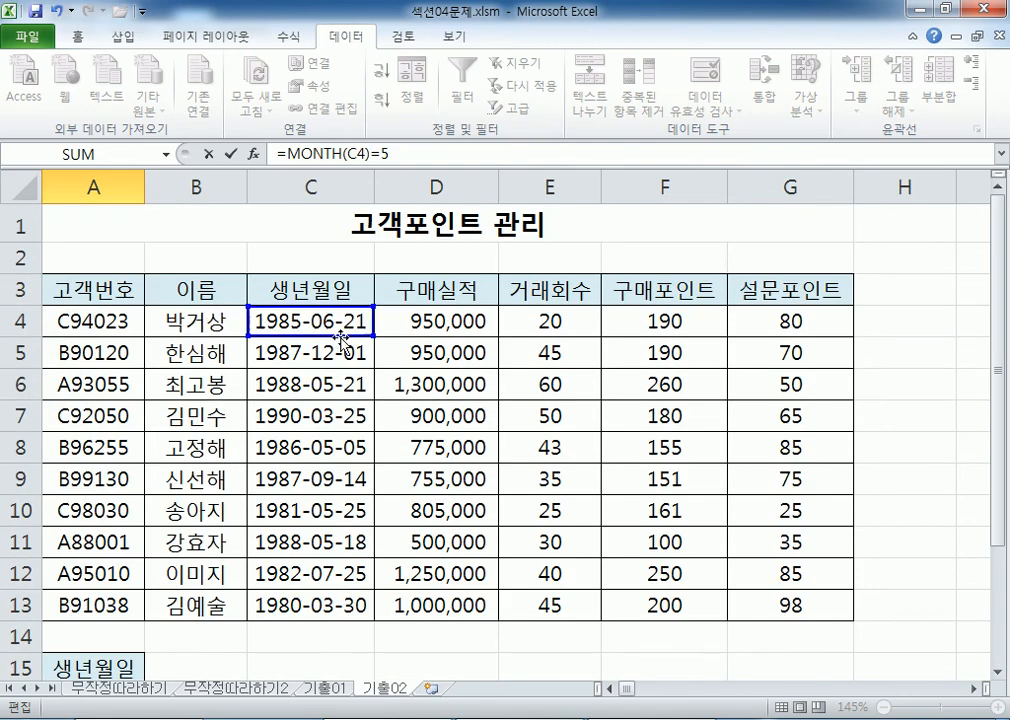
key(Return)
click(340, 254)
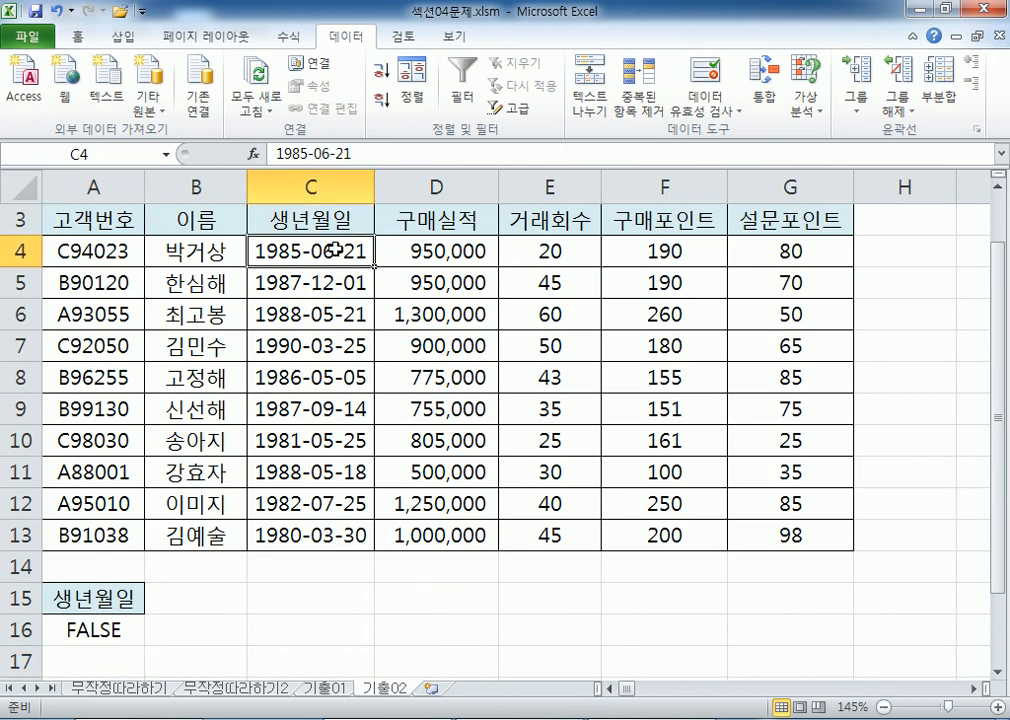
scroll(243, 397, down, 2)
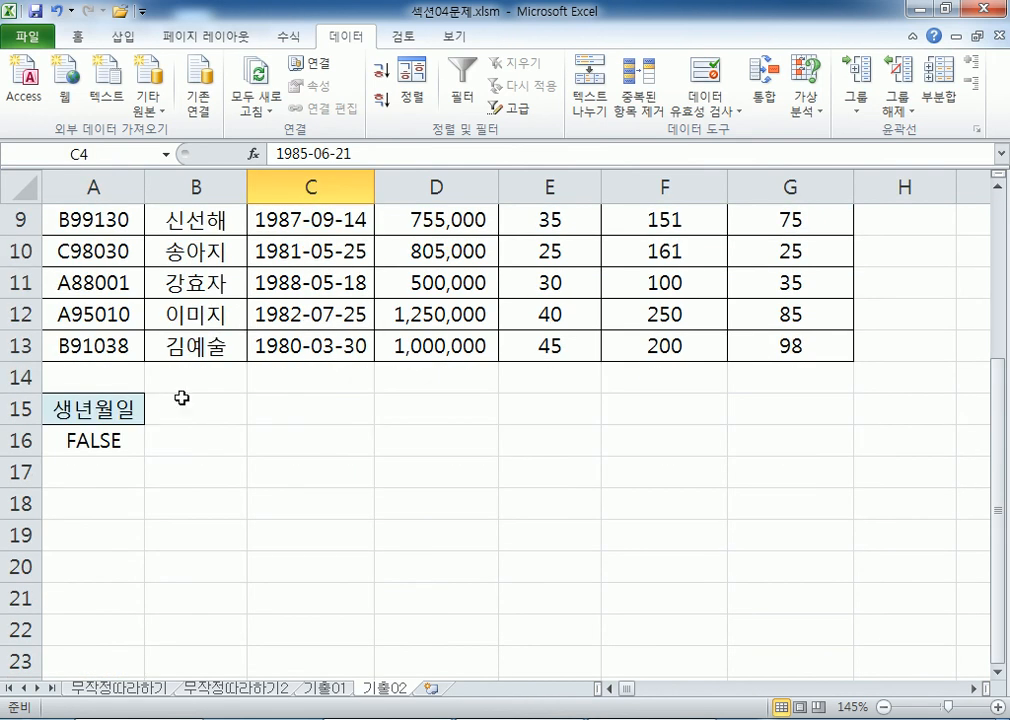
click(92, 435)
key(F2)
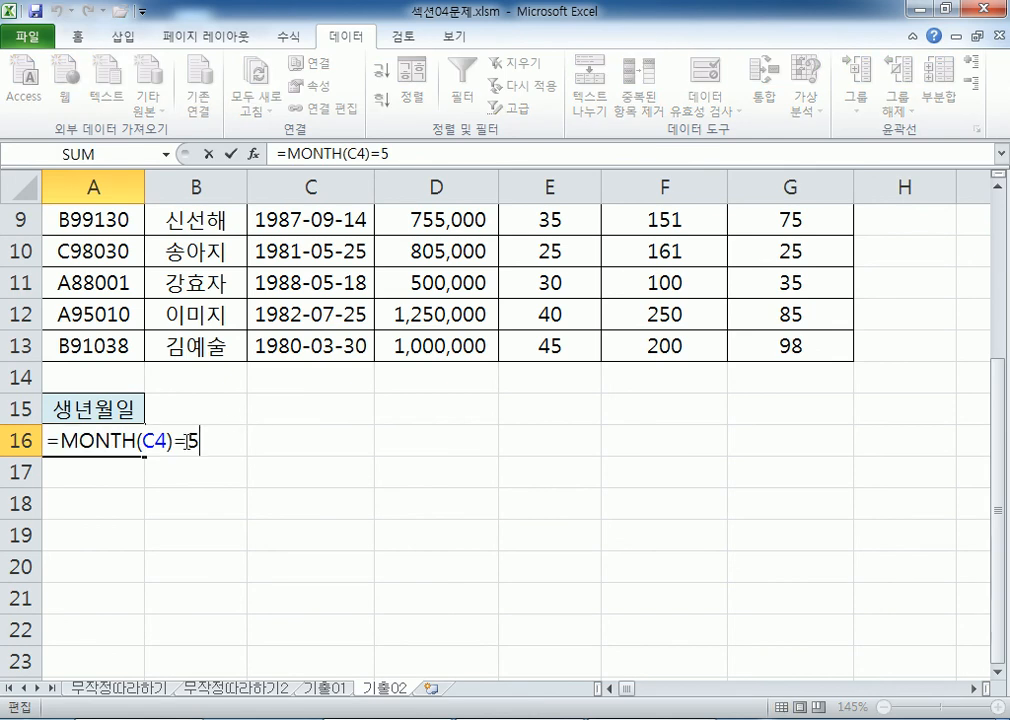
key(ctrl+Return)
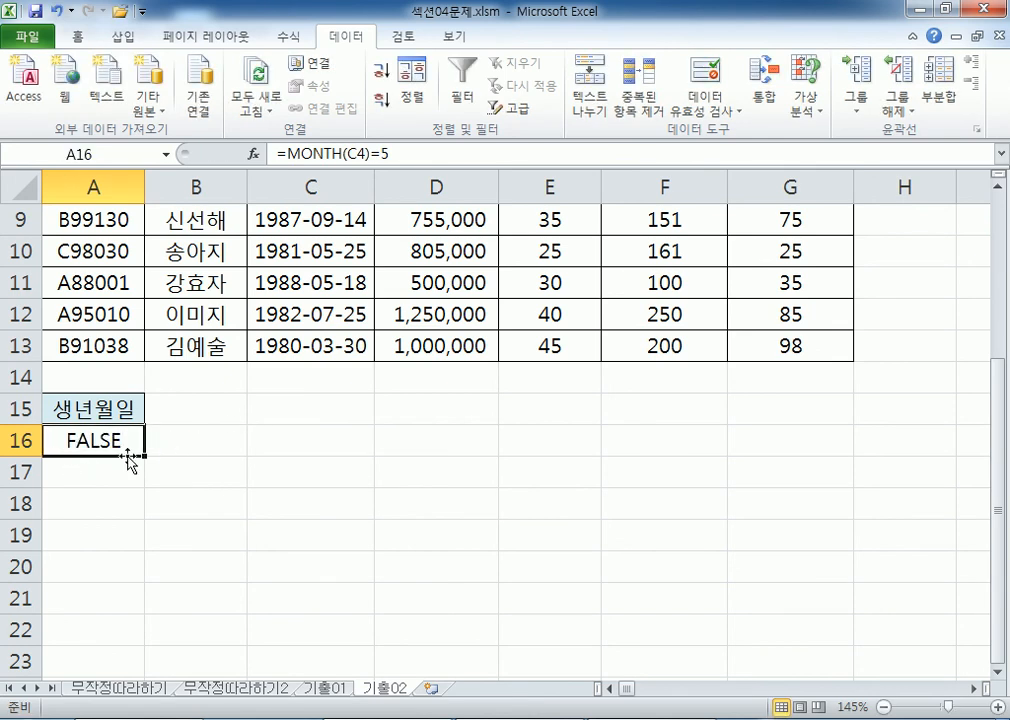
- Try comparing the month with 6 in the A16 criterion formula, and set the comparison back to 5
double_click(70, 443)
drag(189, 441, 198, 445)
text(6)
key(Return)
key(Up)
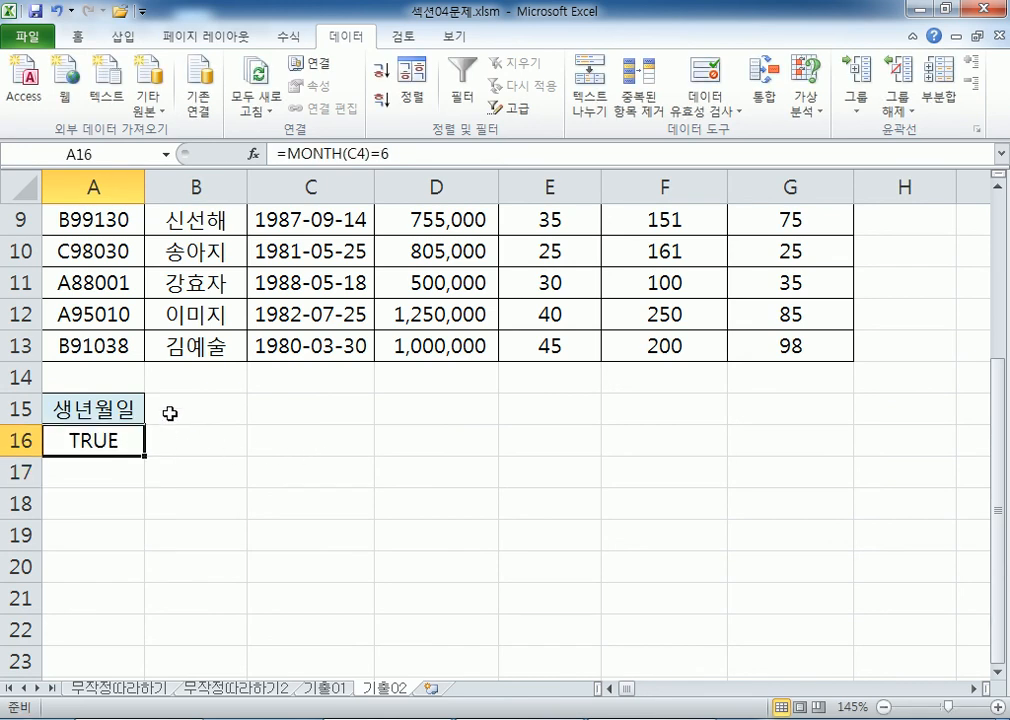
key(F2)
drag(188, 443, 205, 452)
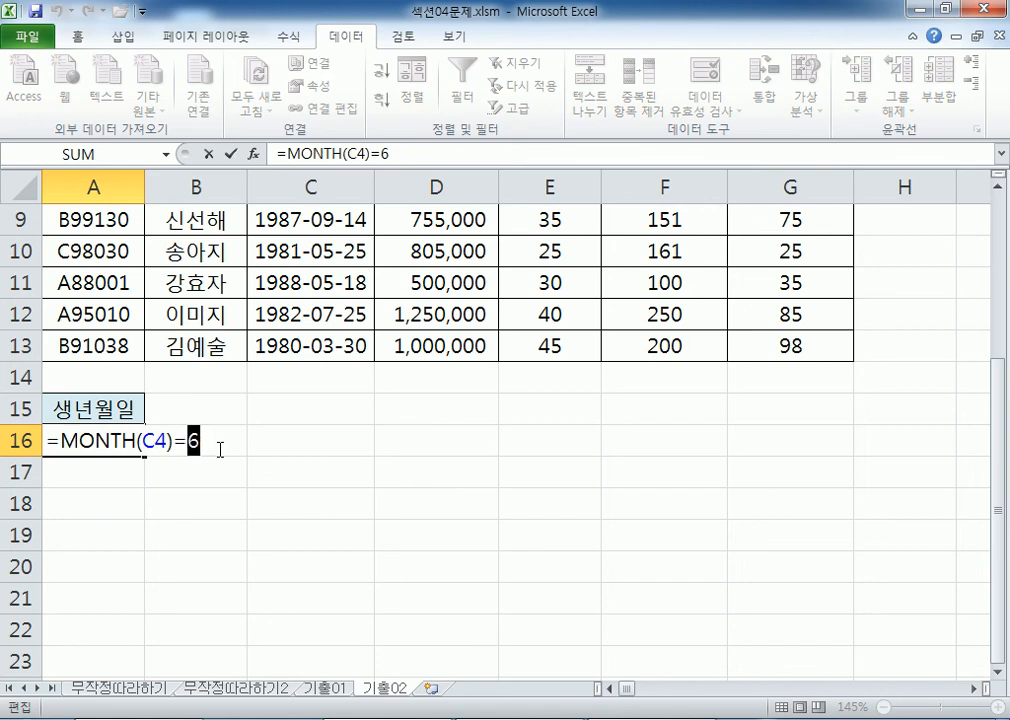
text(5)
key(Return)
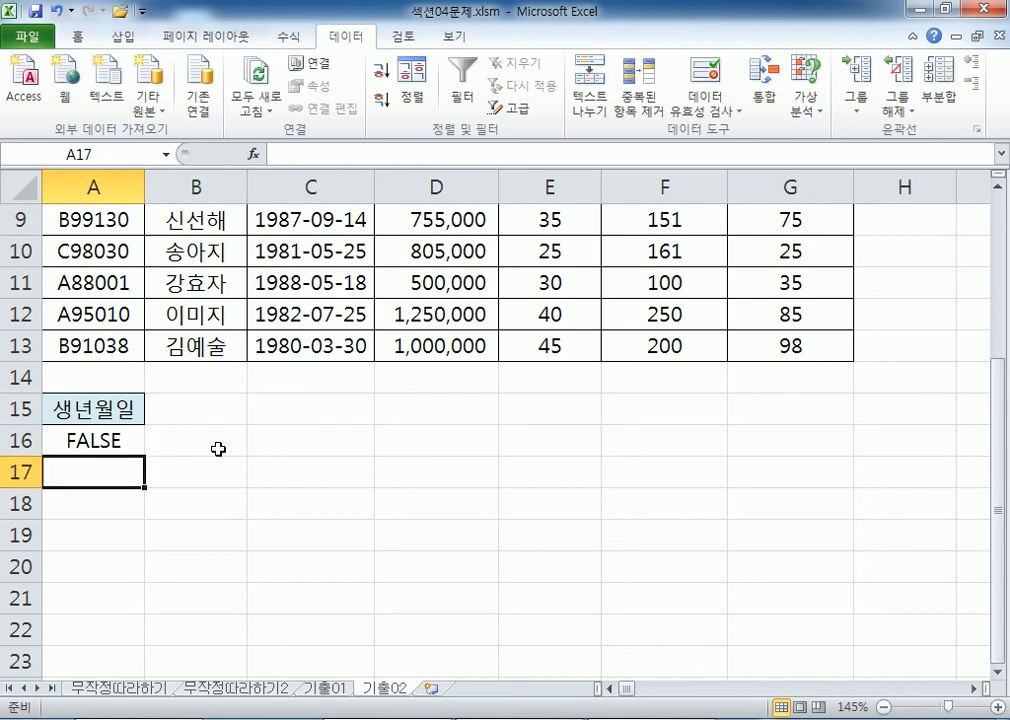
click(122, 440)
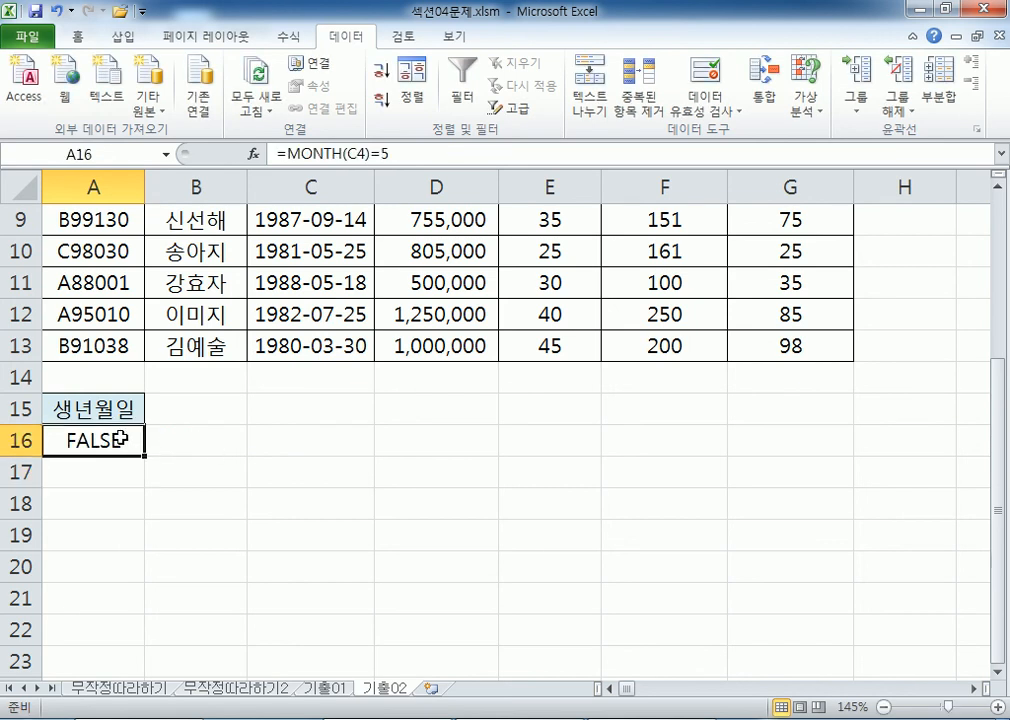
key(F2)
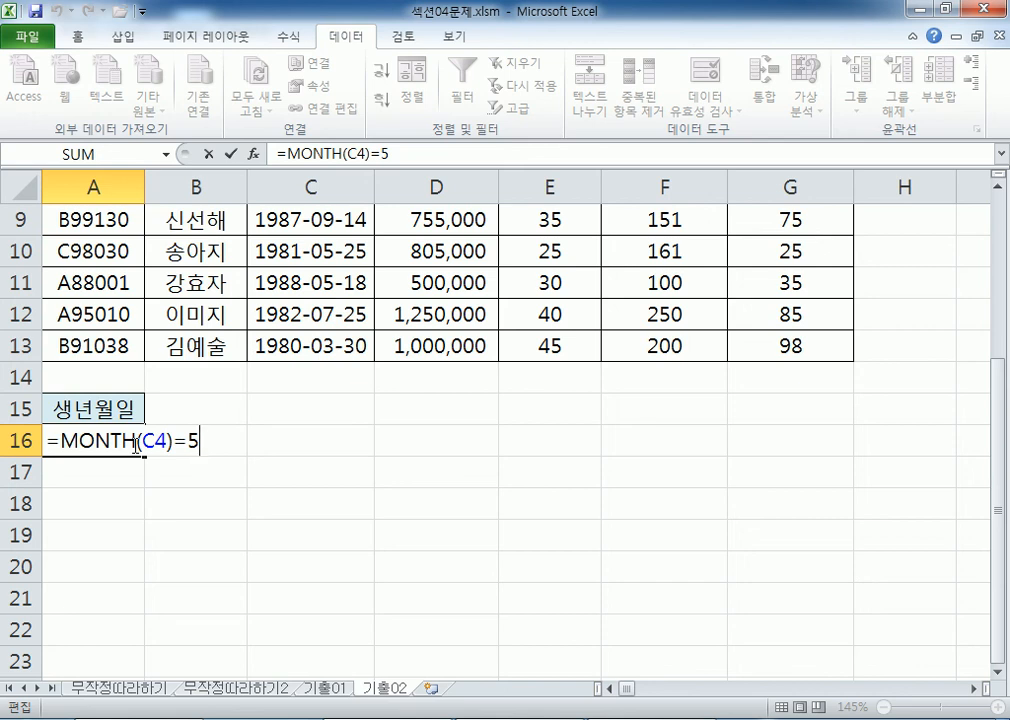
click(198, 444)
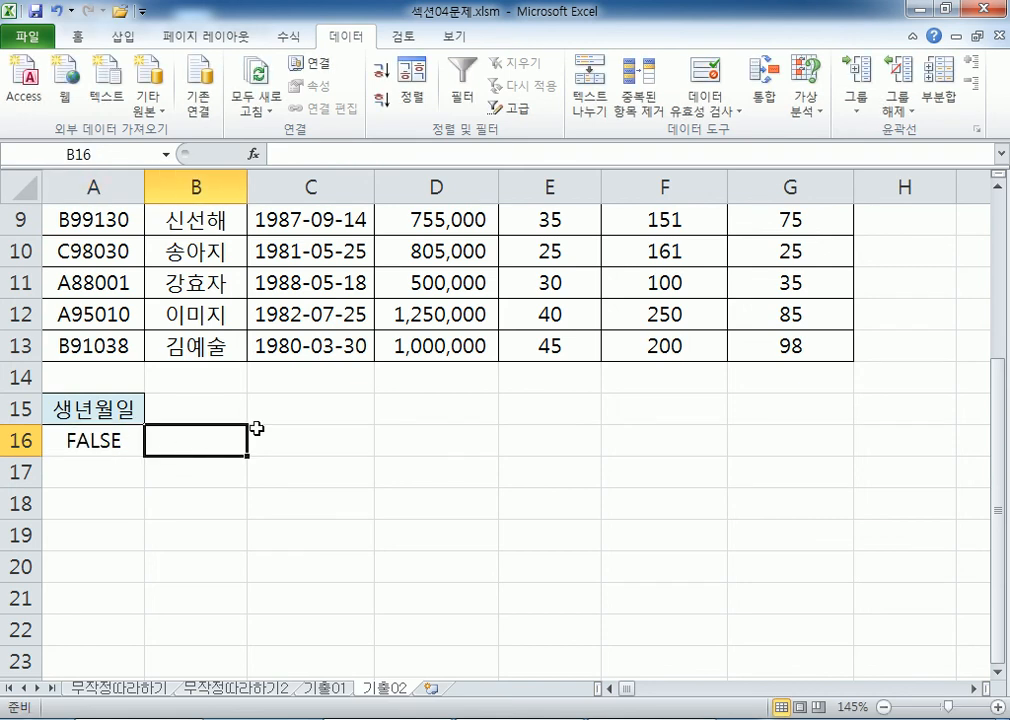
- Write the note 그 결과가 TRUE 또는 FALSE가 나올 수 있다. in B16 beside the criterion formula
text(RM R)
key(BackSpace)
key(BackSpace)
key(BackSpace)
key(BackSpace)
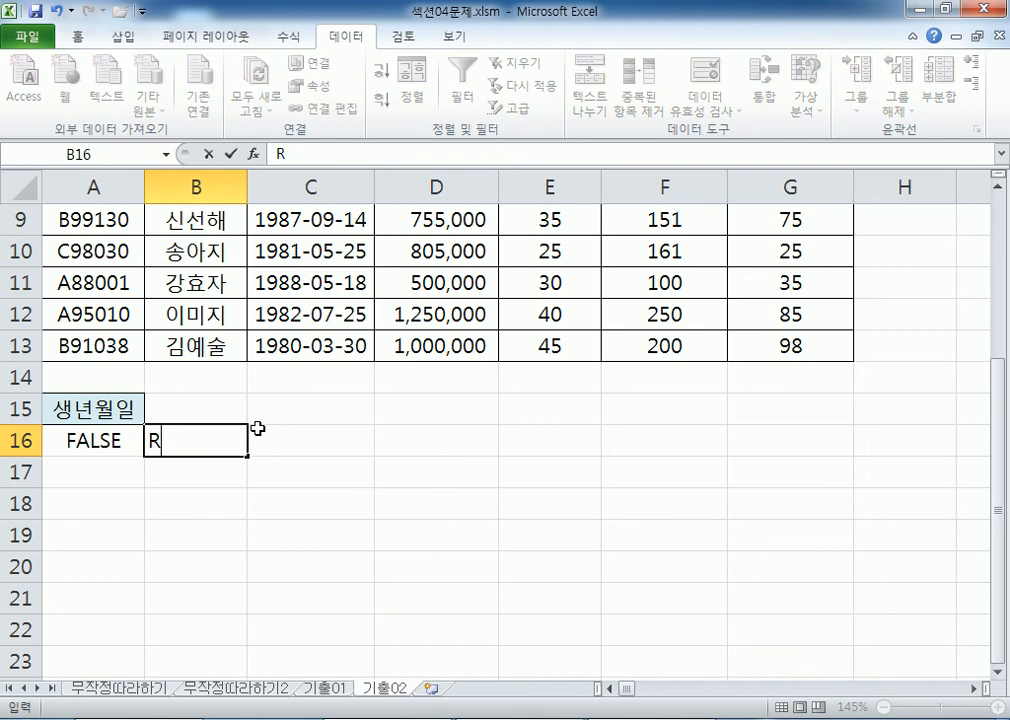
key(Hangul)
text(그 결과가)
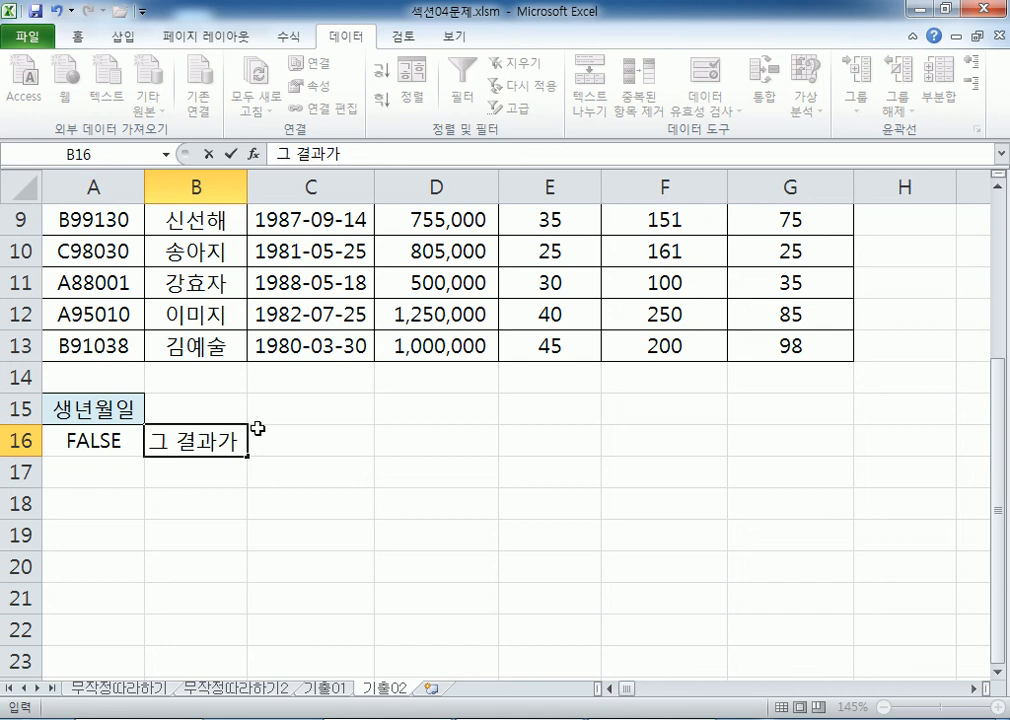
key(Hangul)
text(TR)
text(UE,)
key(BackSpace)
text(eH)
key(BackSpace)
key(BackSpace)
key(Hangul)
text(또는)
text( ㄹ)
key(BackSpace)
key(Hangul)
text(FALSE)
key(Hangul)
text(가 나오)
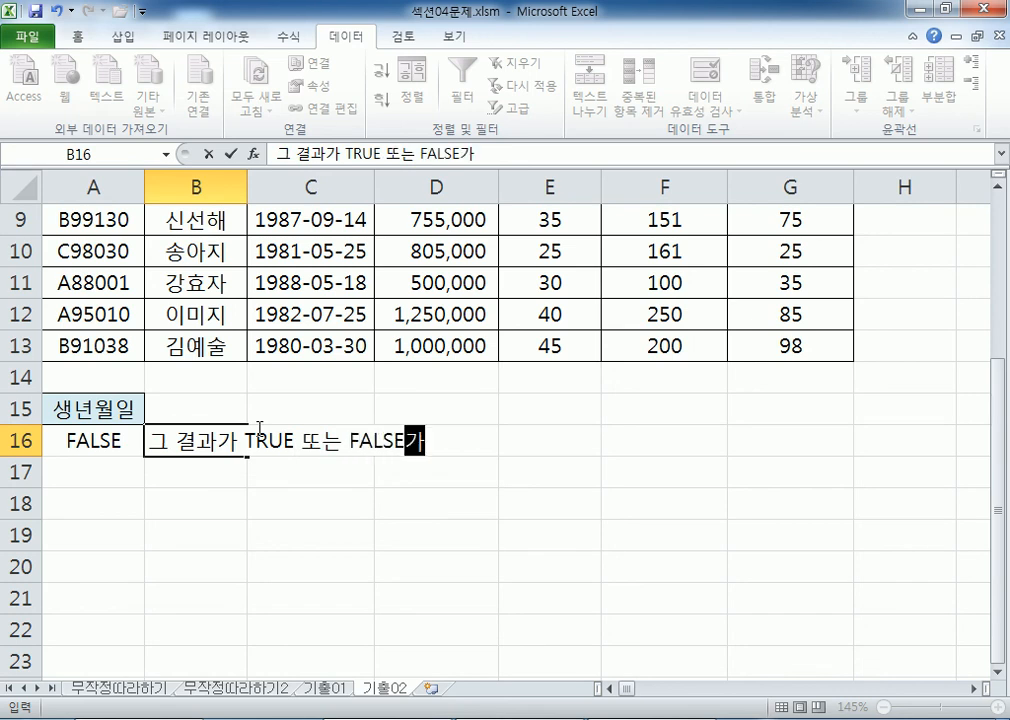
text(ㄹ 수 있다)
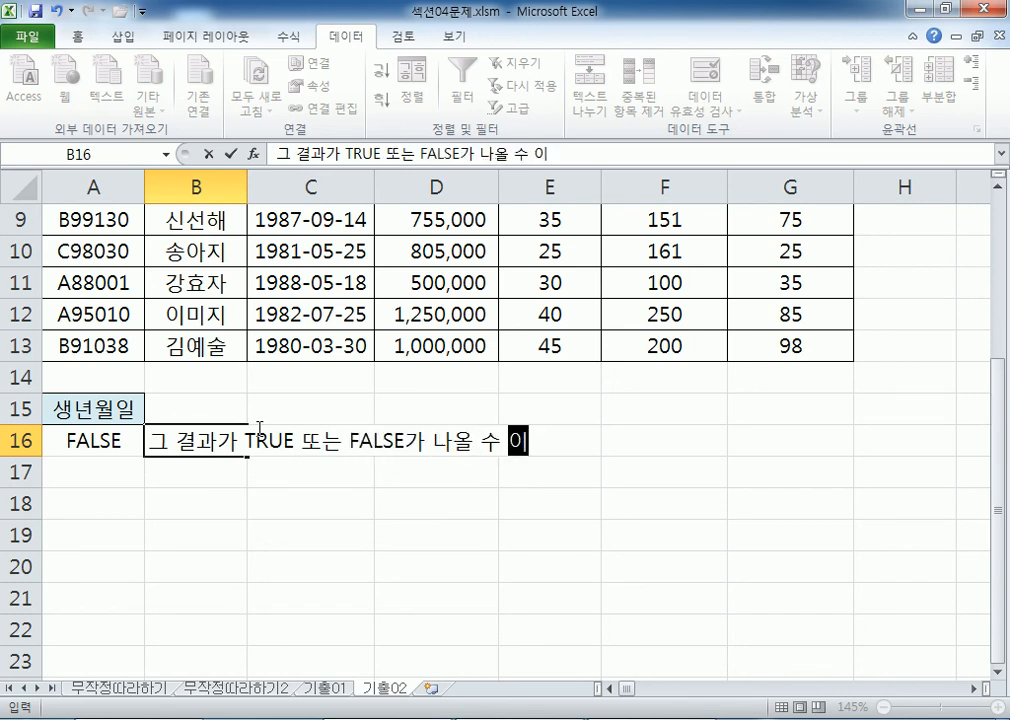
text(.)
key(Return)
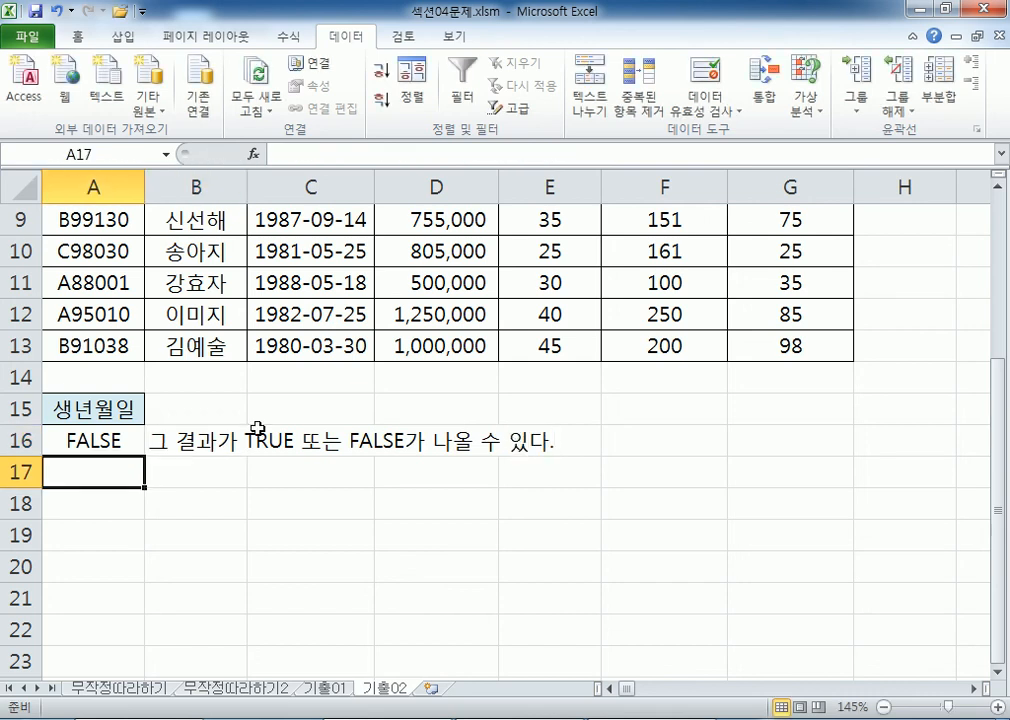
- Add the note 항목이름을 삭제 in F16, on the same row as the criterion formula
click(106, 436)
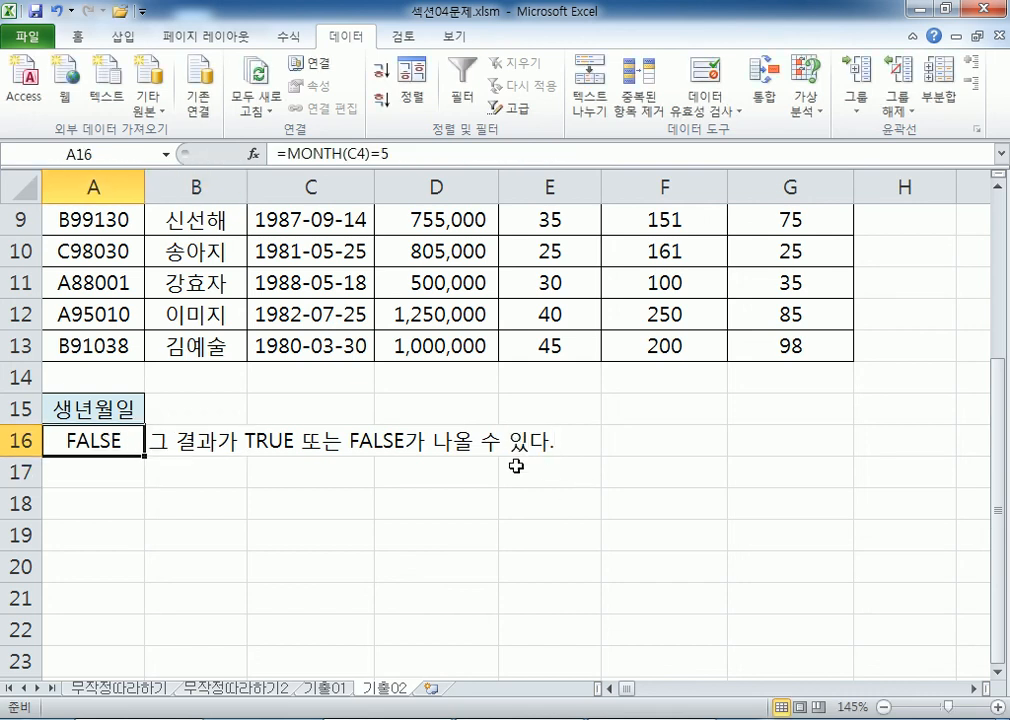
click(614, 440)
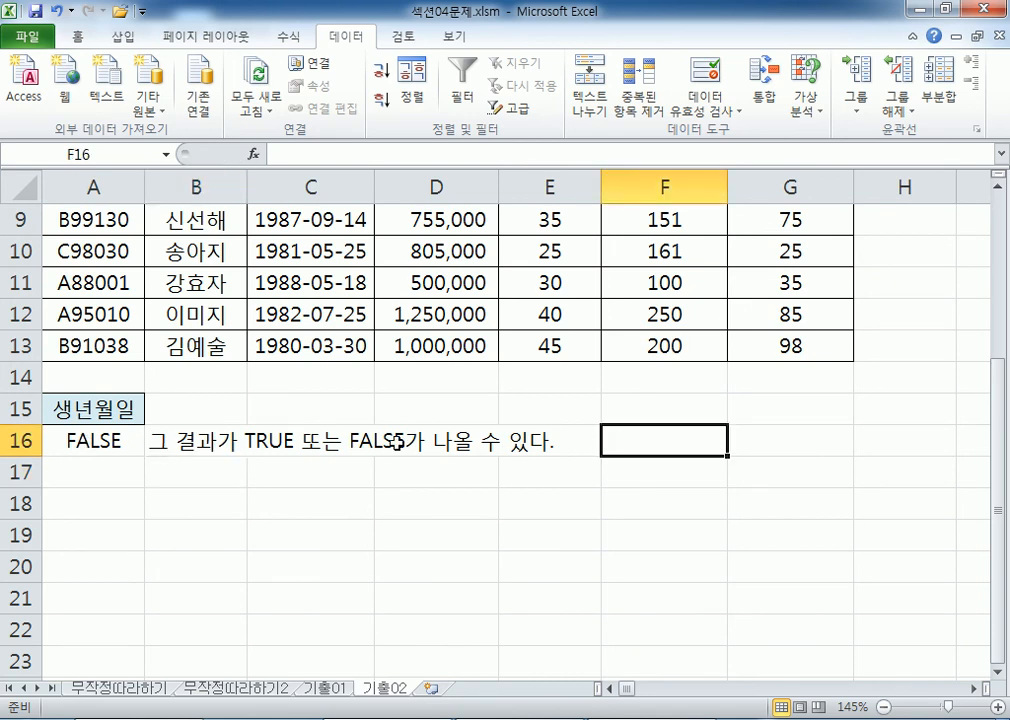
text(항목이름ㅇ)
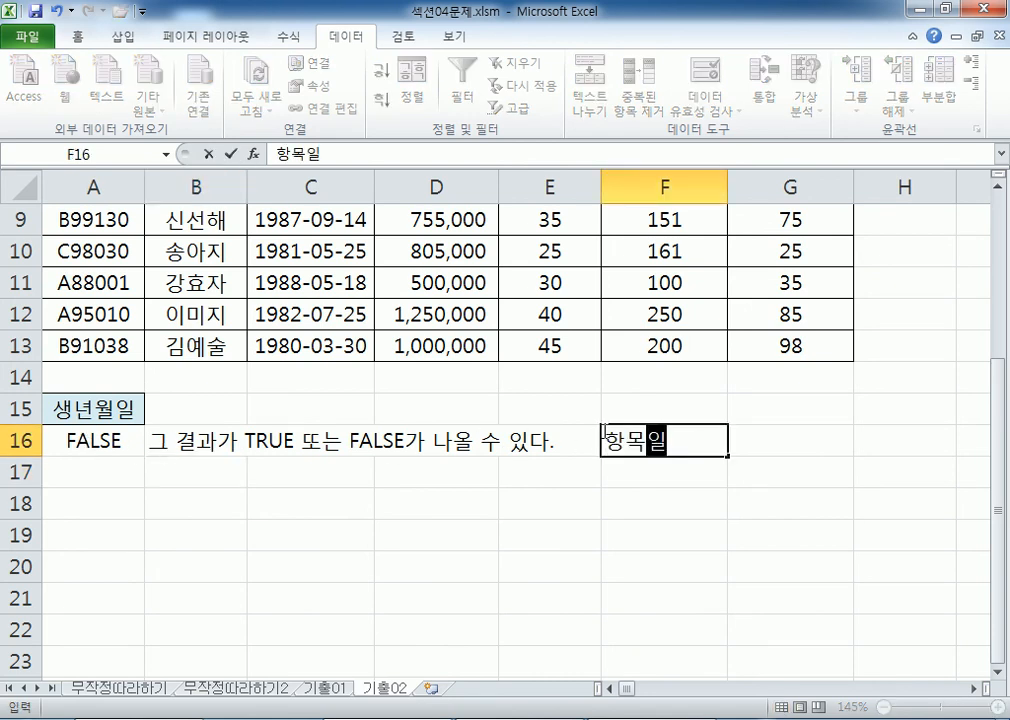
text(을 삭제)
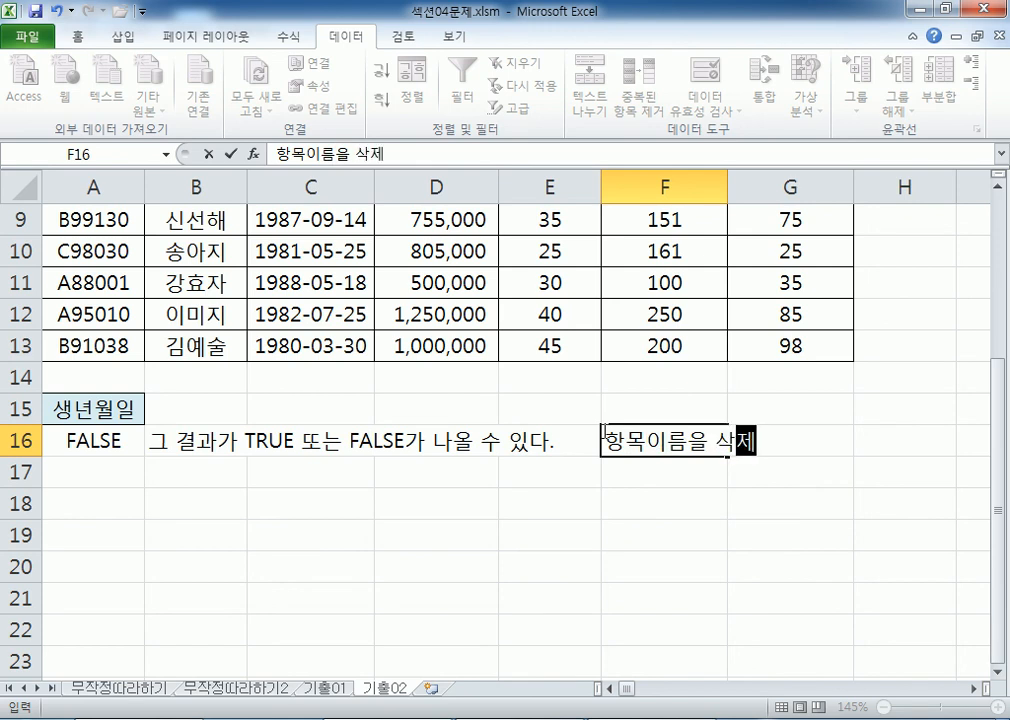
key(Return)
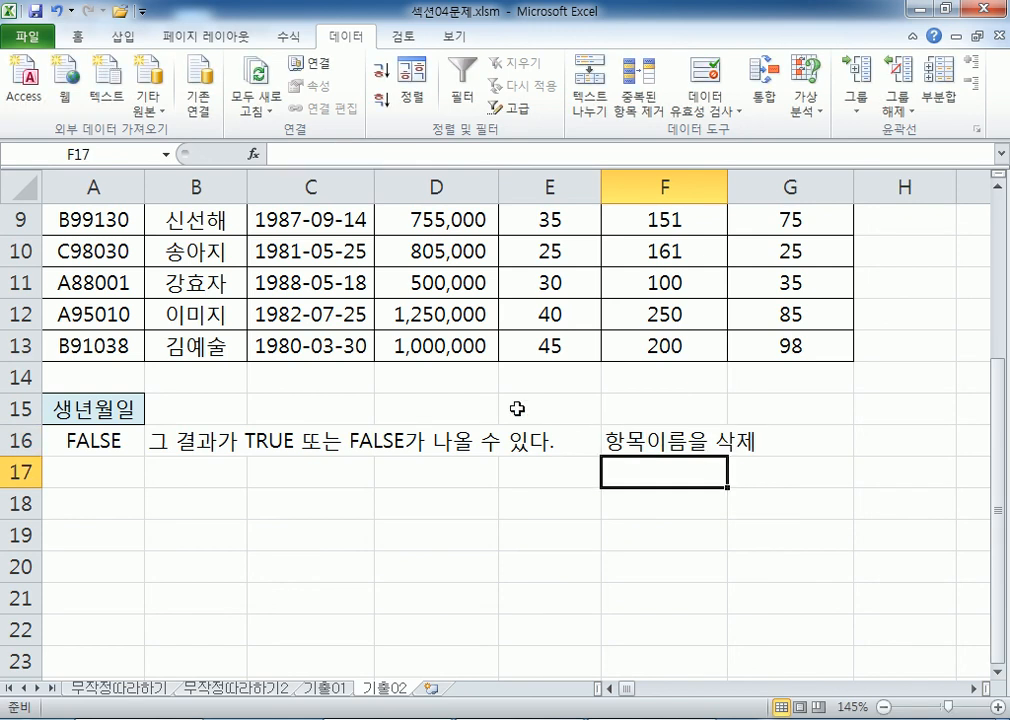
- Try clearing the 생년월일 heading in A15, and undo the deletion
click(92, 408)
key(Delete)
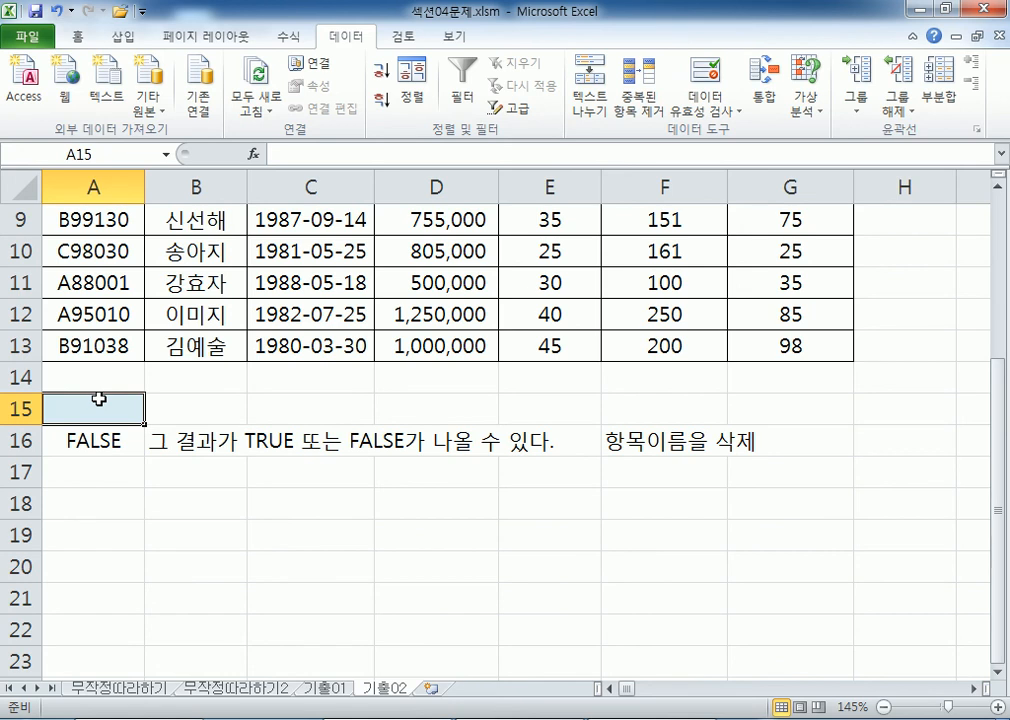
key(ctrl+z)
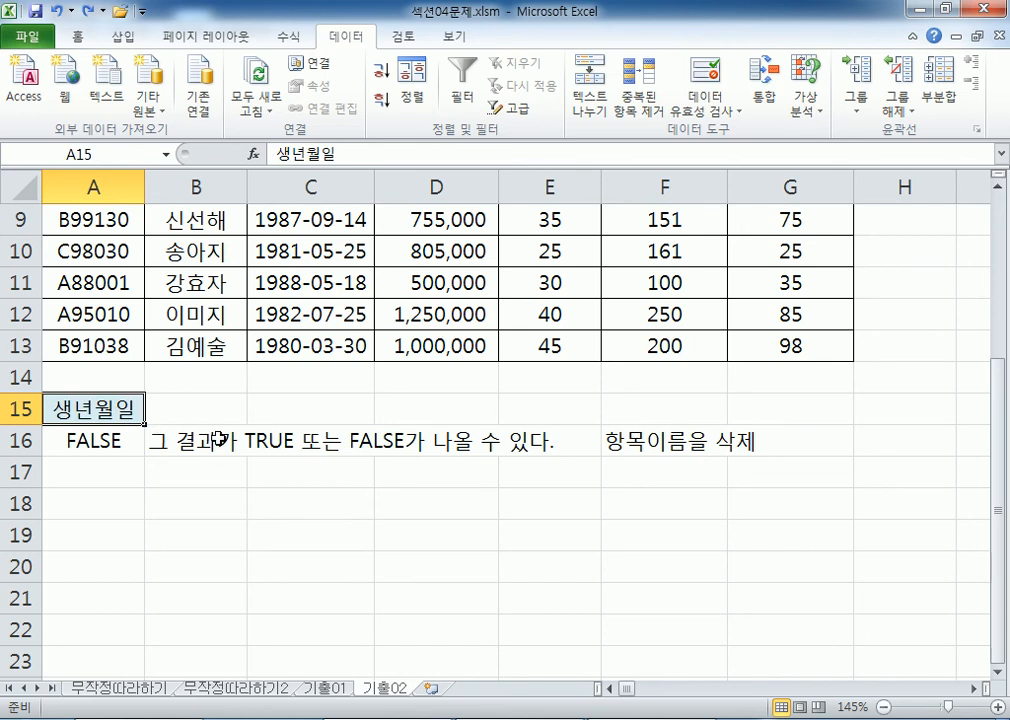
- Review the table headings in A3:G3 and write the note 어떤 항목이라도 사용할 수 없다. in B17
scroll(400, 400, up, 3)
drag(92, 291, 795, 285)
scroll(210, 435, down, 3)
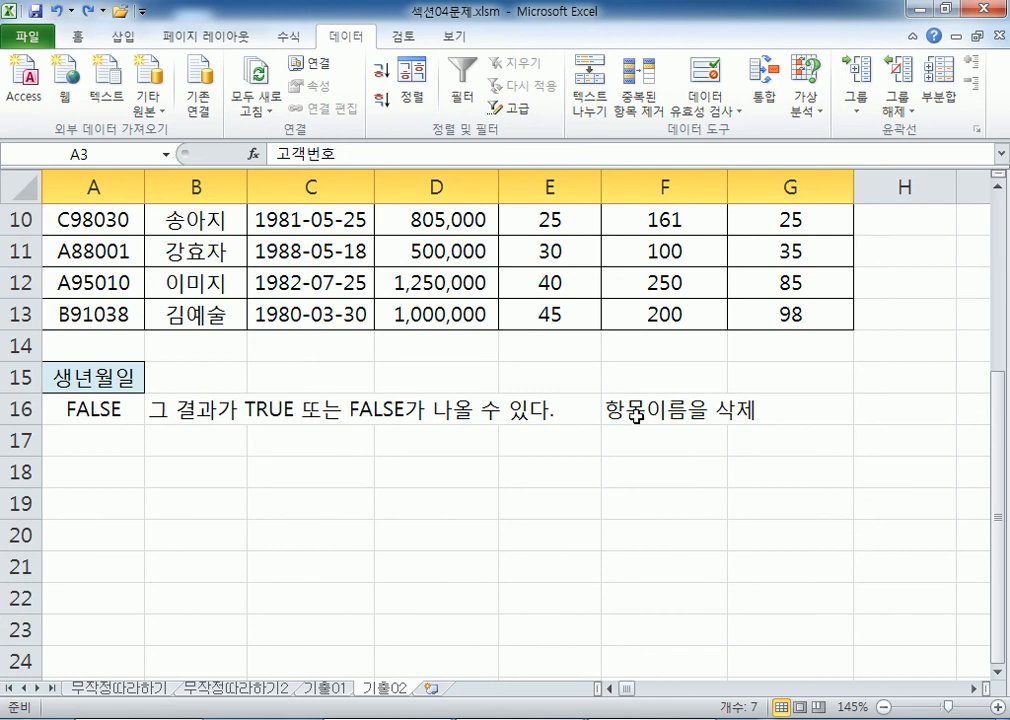
click(228, 440)
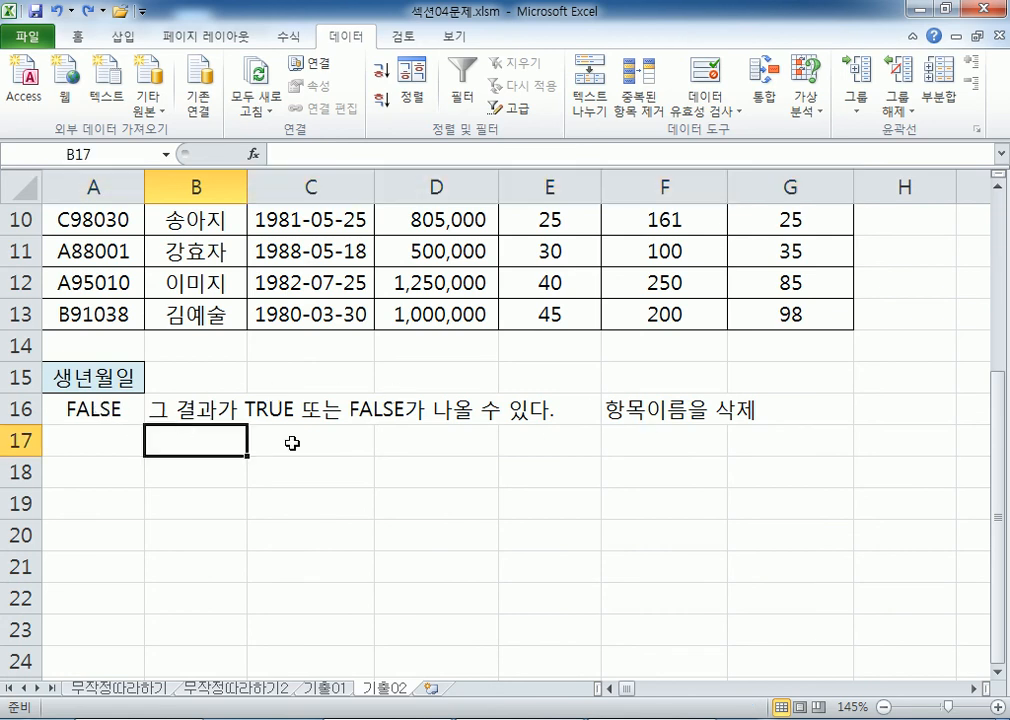
text(어떤 항ㅁ)
text(ㅗㄱ이라도)
text( 사)
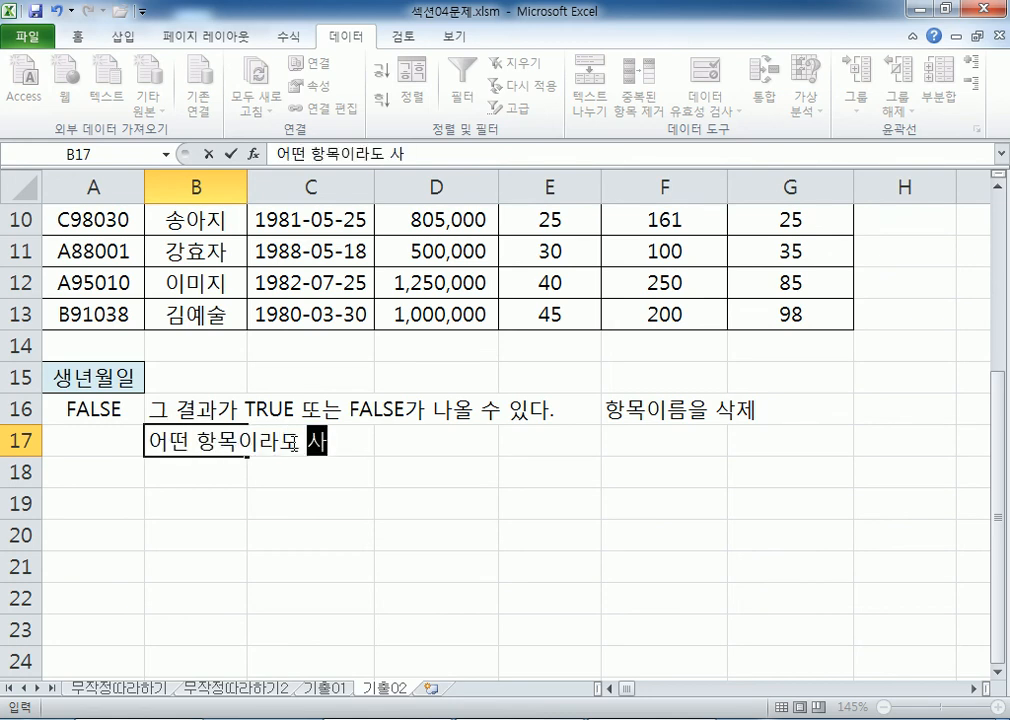
text(용할 수 없다.)
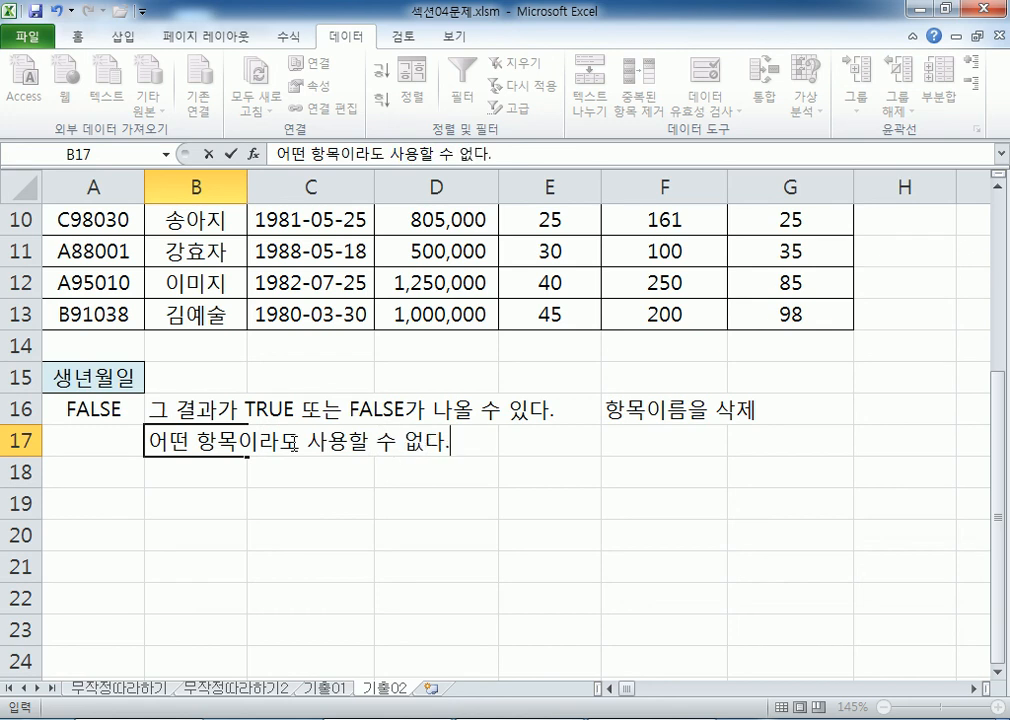
key(Return)
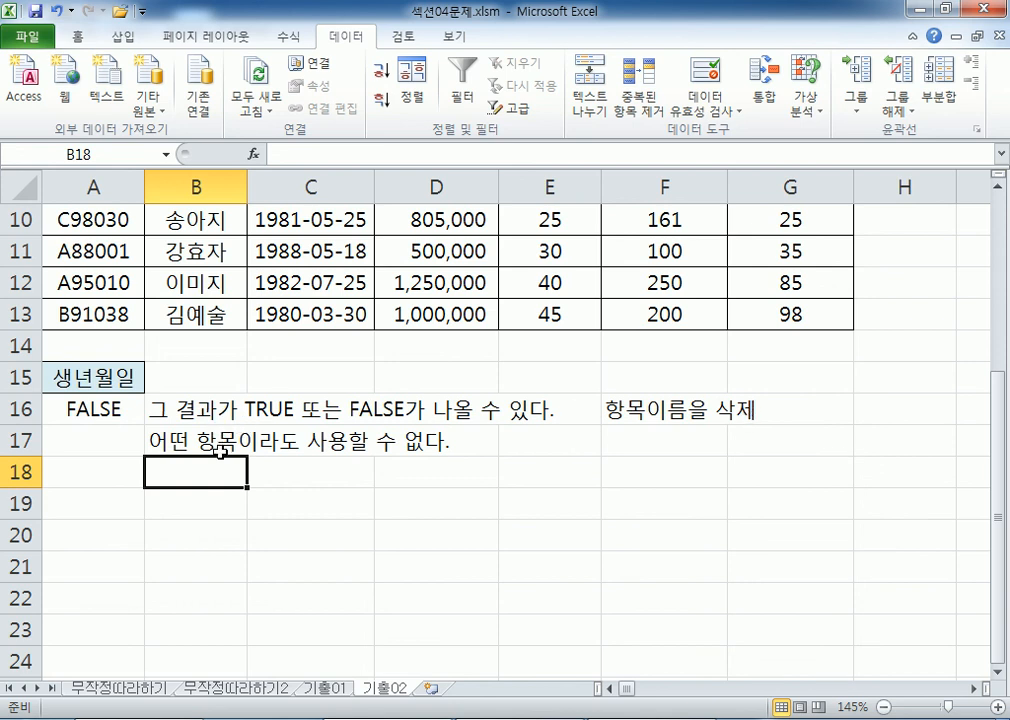
- Write the note 항목이름과 무관한 글자는 사용할 수 있다. in B18
text(항)
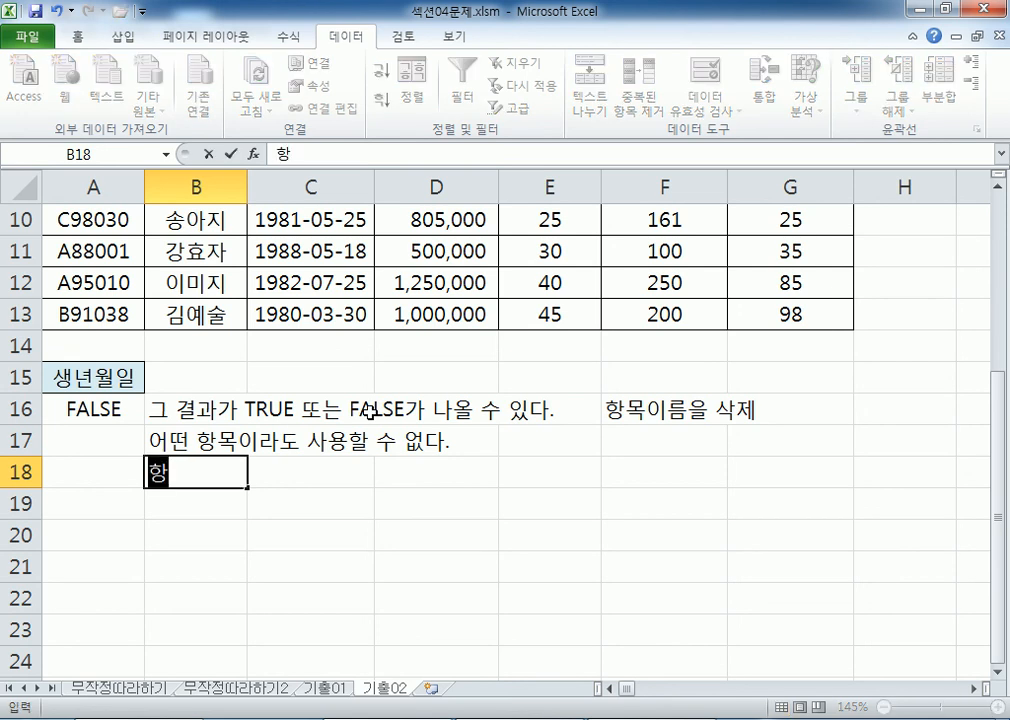
text(목이름과 무관한 )
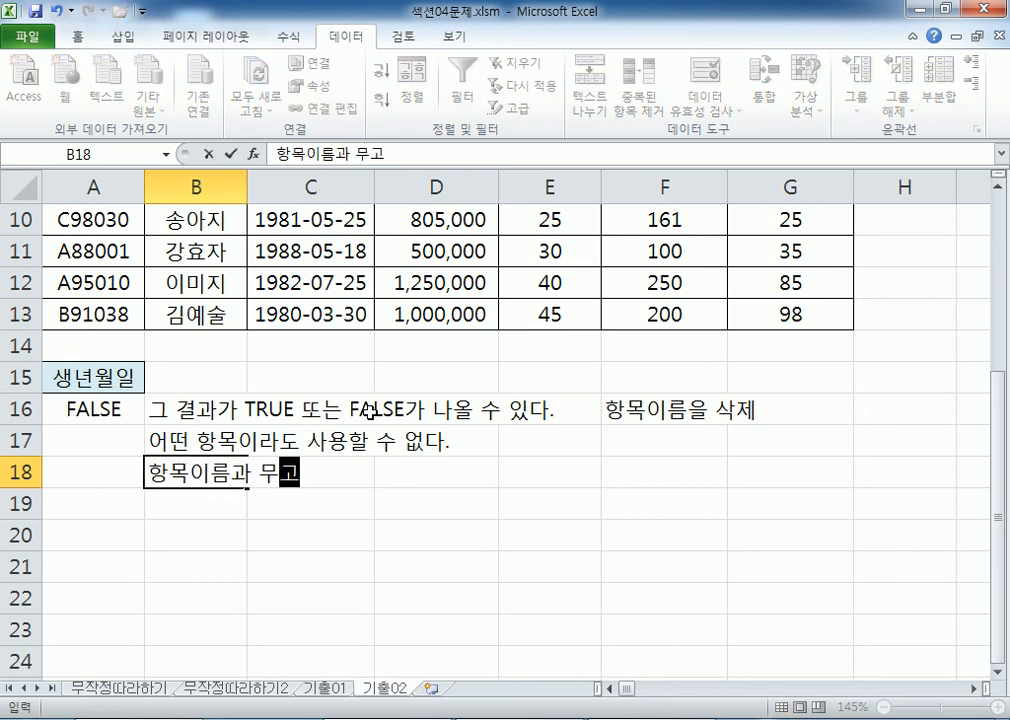
text(글자는 사용할 수 있ㄷ)
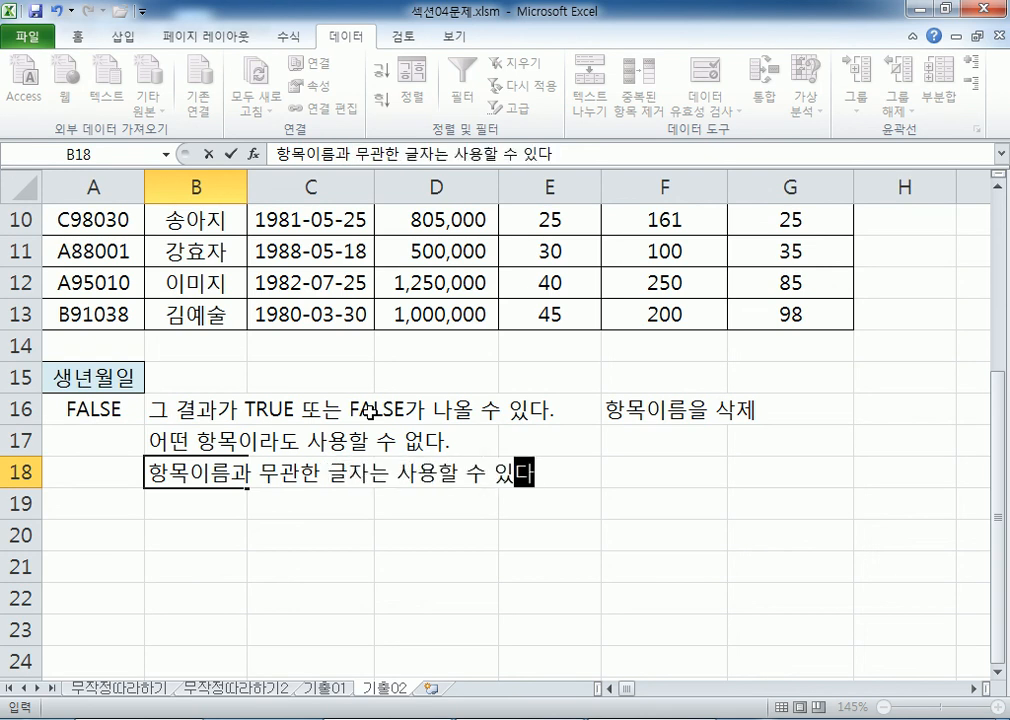
text(다.)
key(Return)
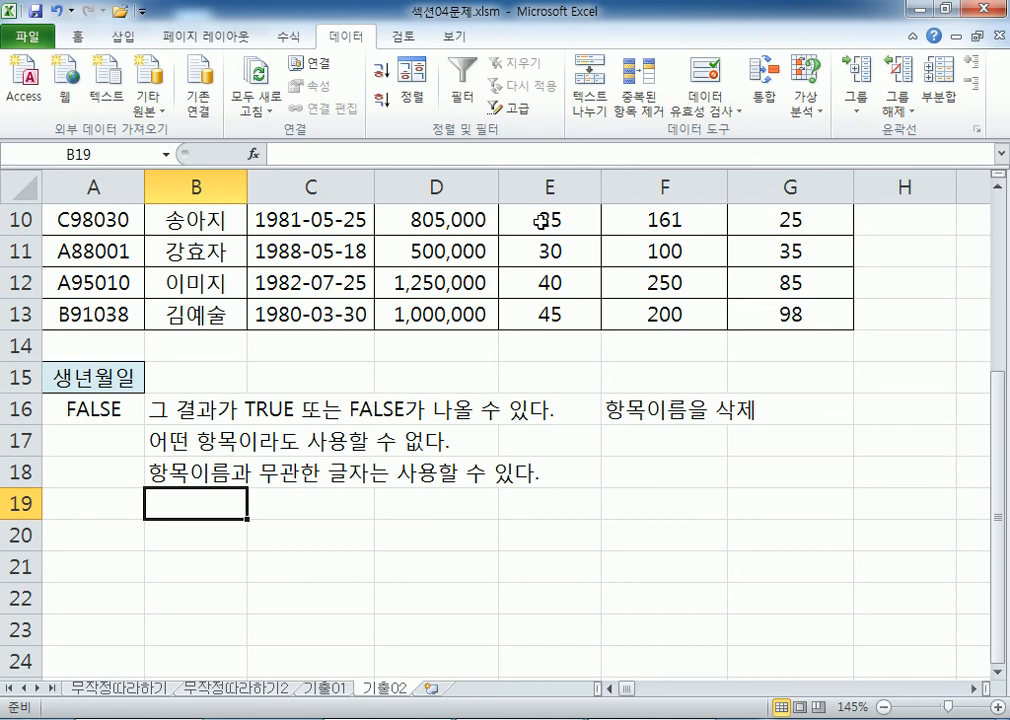
- Try 5월이니 as the criterion heading in A15 in place of 생년월일
click(100, 378)
text(5월니니)
key(BackSpace)
key(BackSpace)
key(BackSpace)
text(이니)
key(Return)
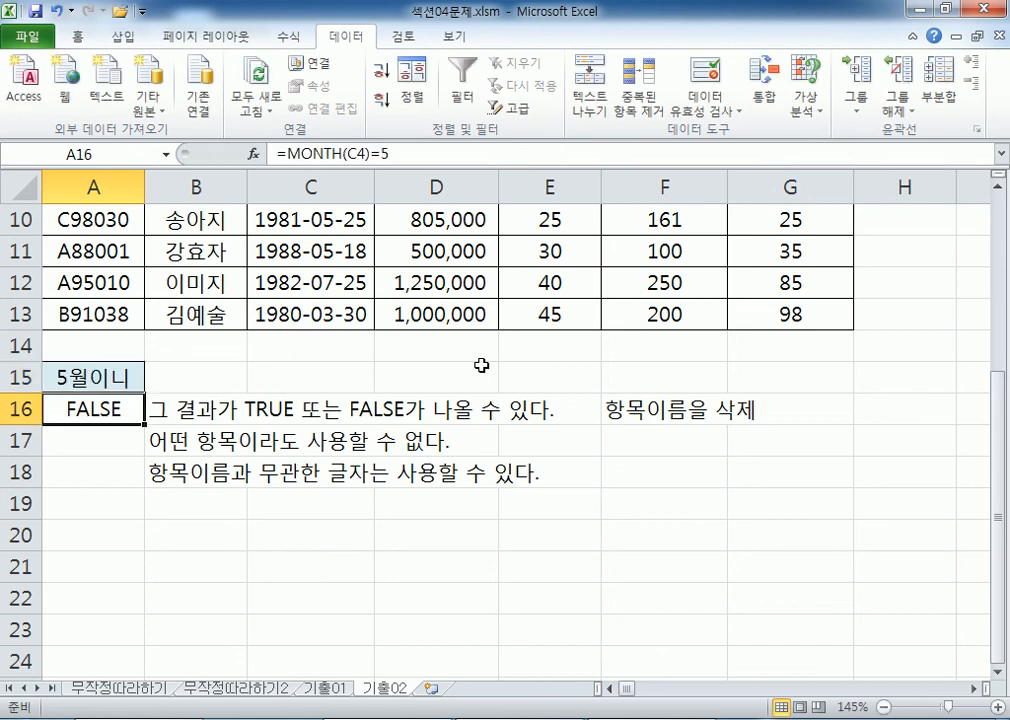
- Try 5월맞아 and 조건이 5월이래 as alternative criterion headings in A15
key(Up)
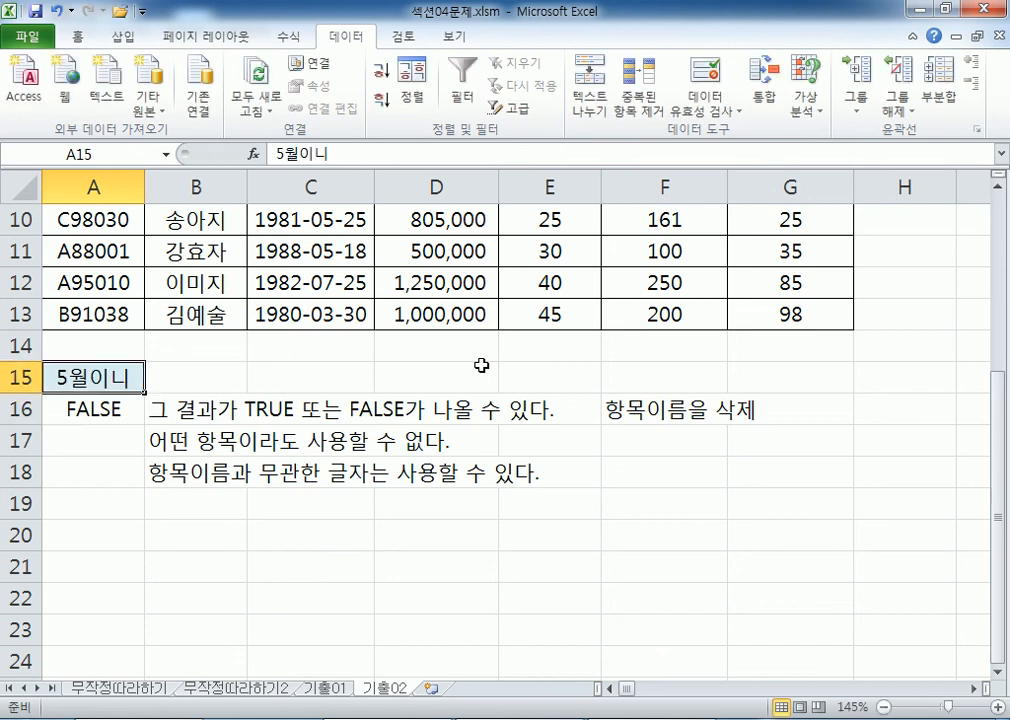
text(5월마)
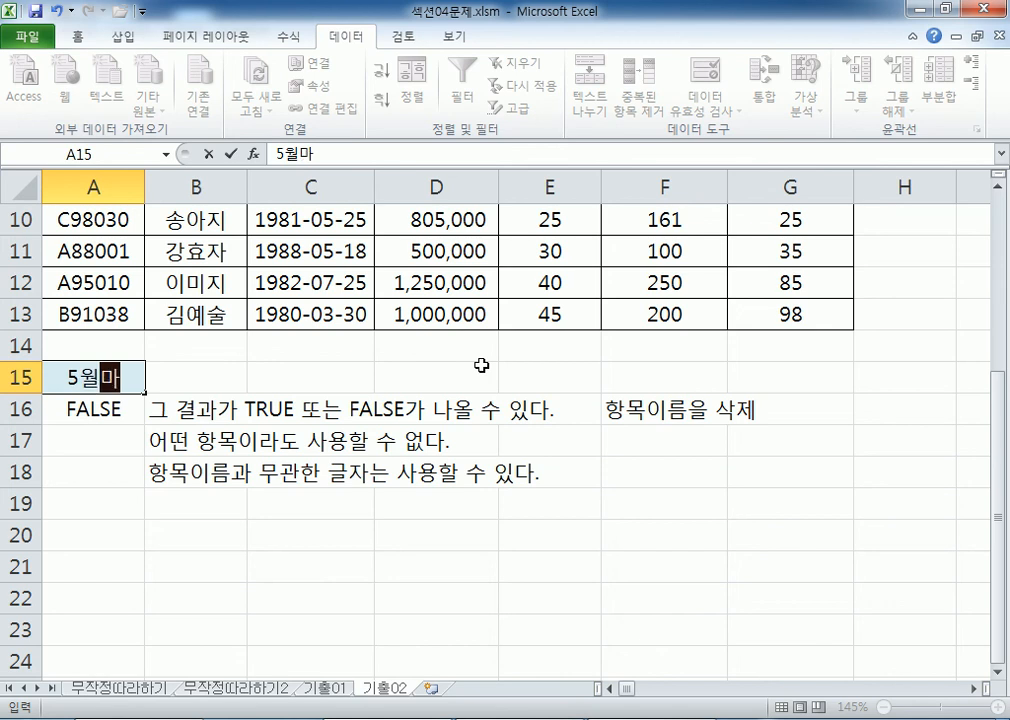
text(ㅈ아)
key(Return)
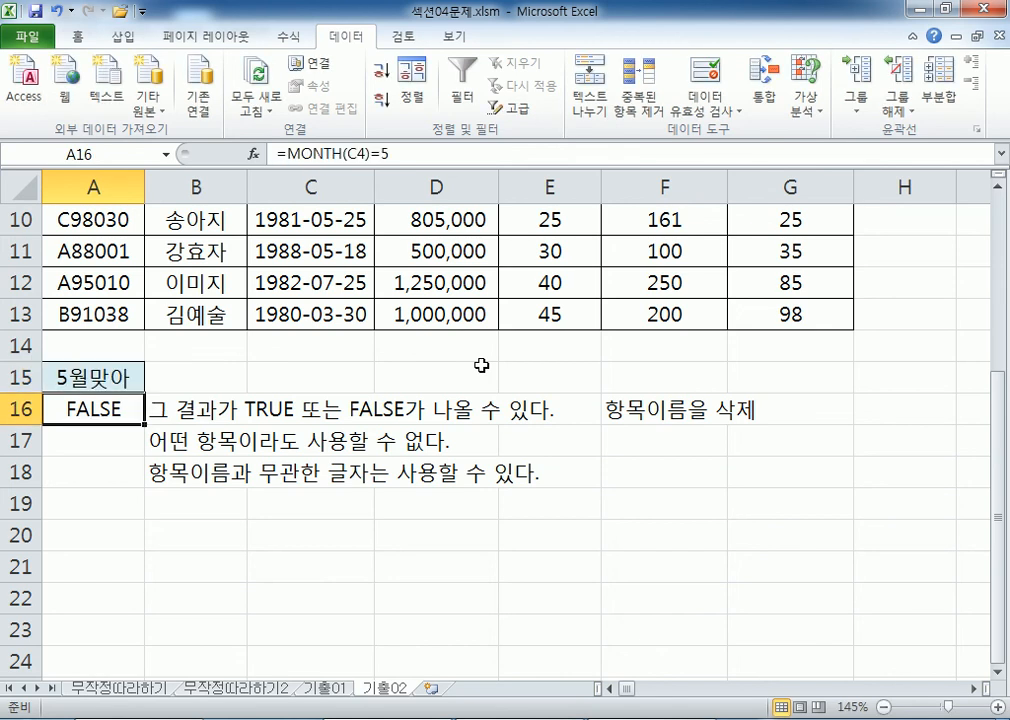
key(Up)
text(조건이 5)
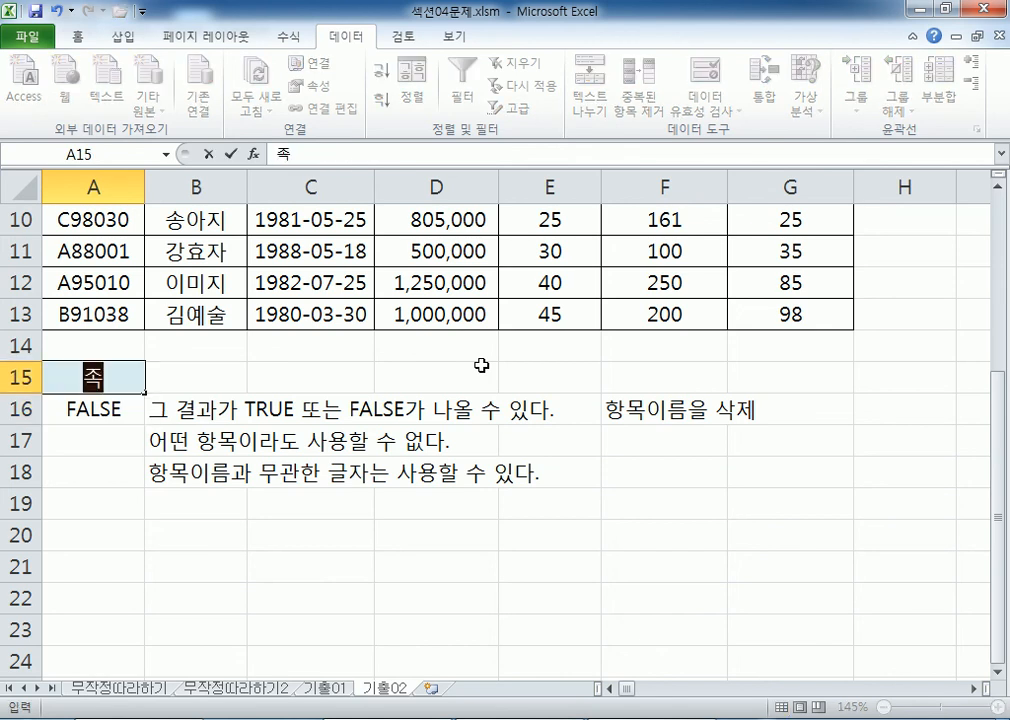
text(월)
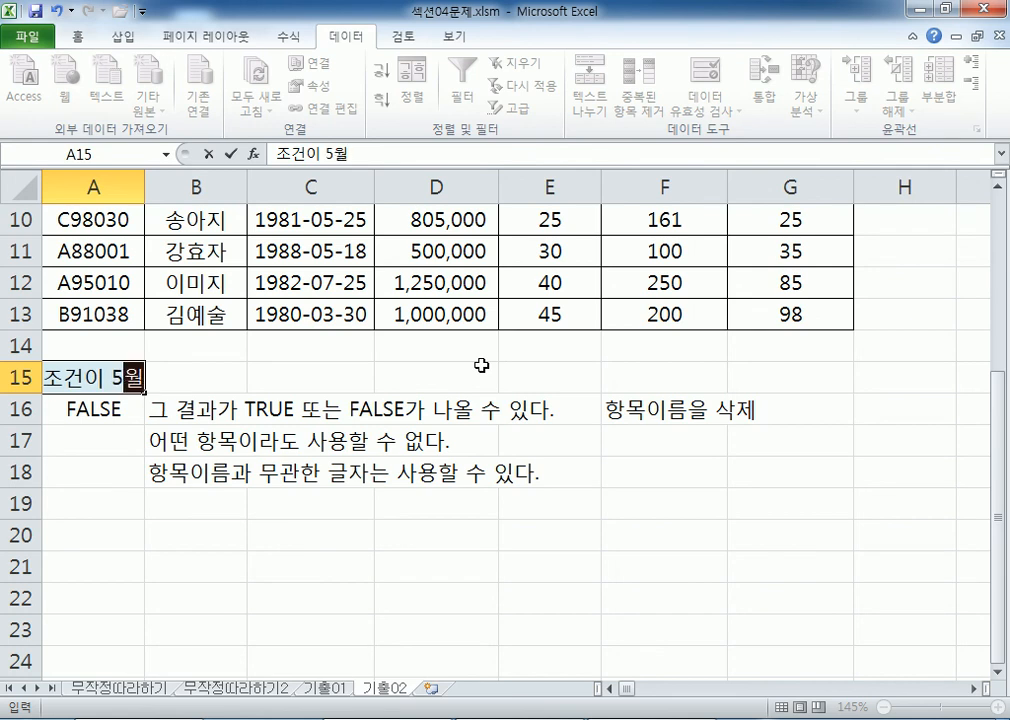
text(일ㅐ)
key(Return)
- Try the unrelated words 바보 and 사랑 as the heading in A15, and clear the cell
key(Up)
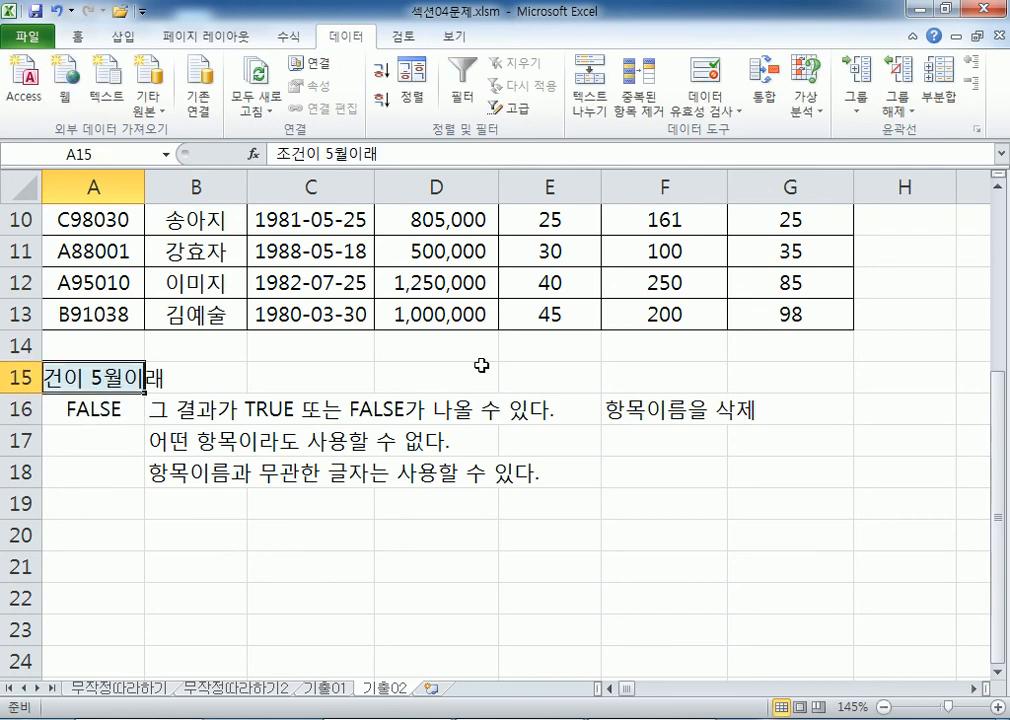
text(바보)
key(Return)
key(Up)
text(사랑)
key(Return)
key(Up)
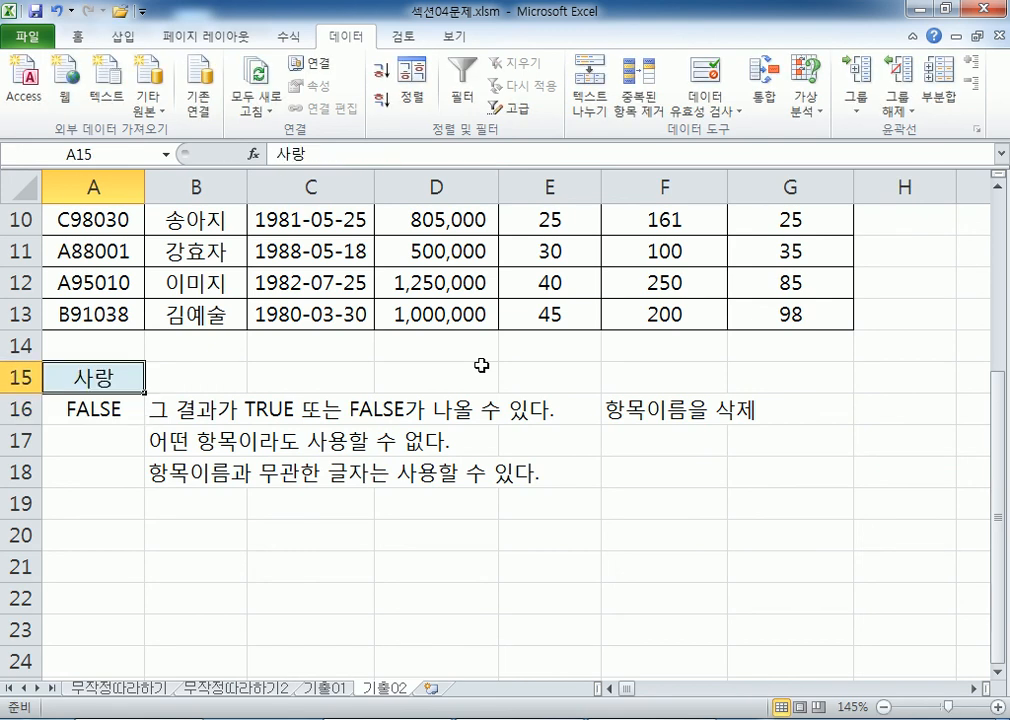
key(Delete)
- Review the field names in A3:G3 against the empty criterion heading in A15
scroll(481, 366, up, 3)
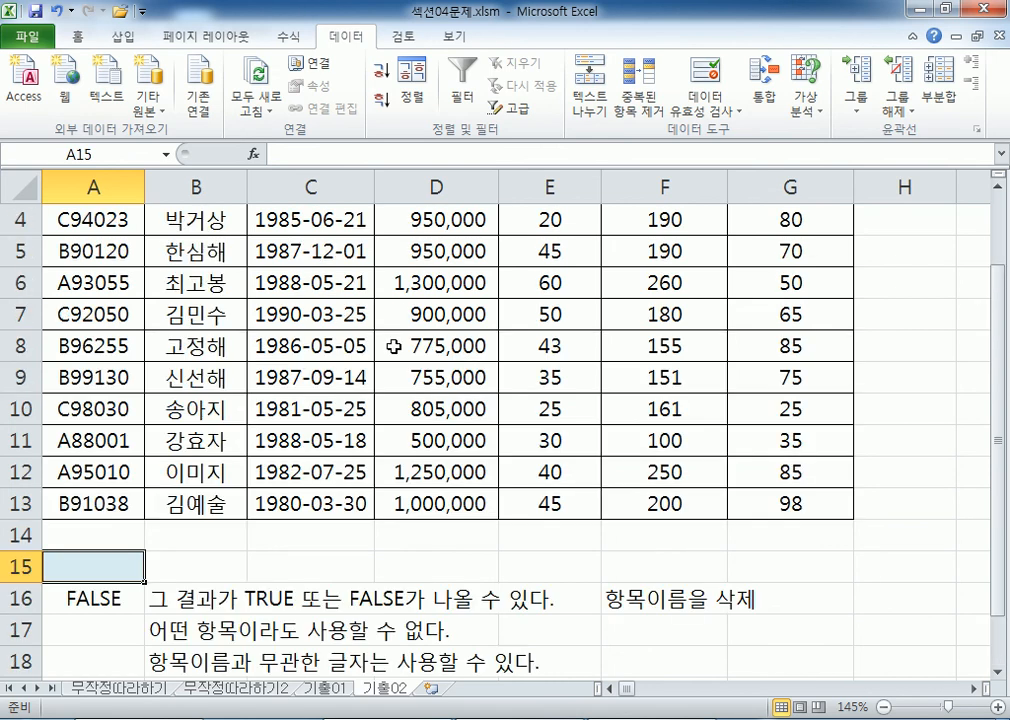
drag(59, 288, 764, 275)
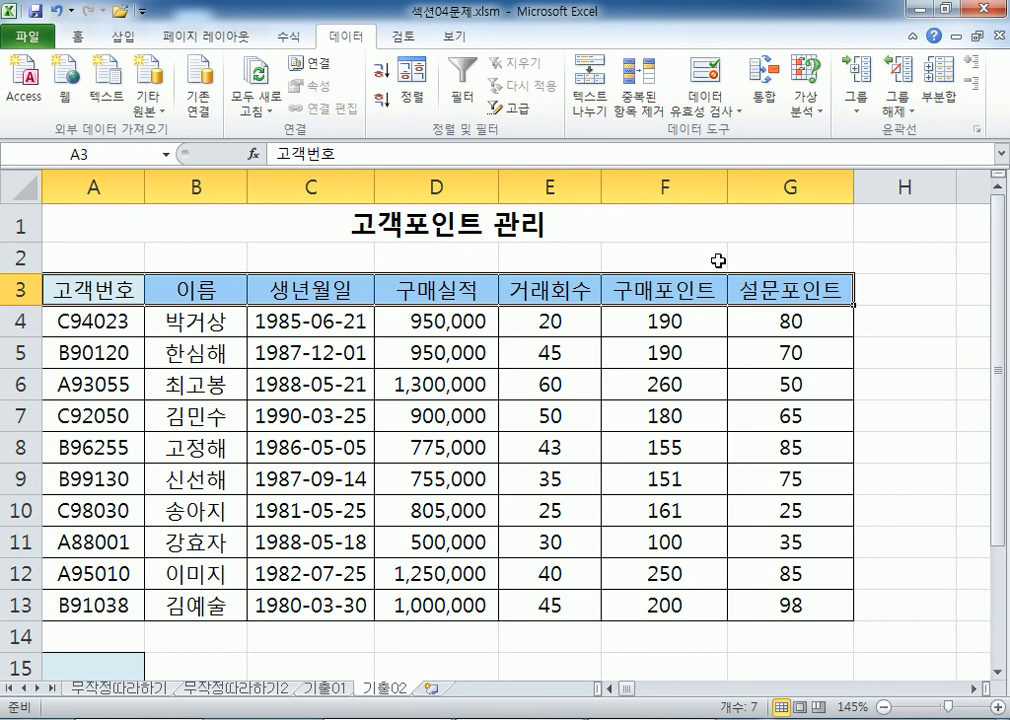
scroll(718, 261, down, 3)
click(106, 384)
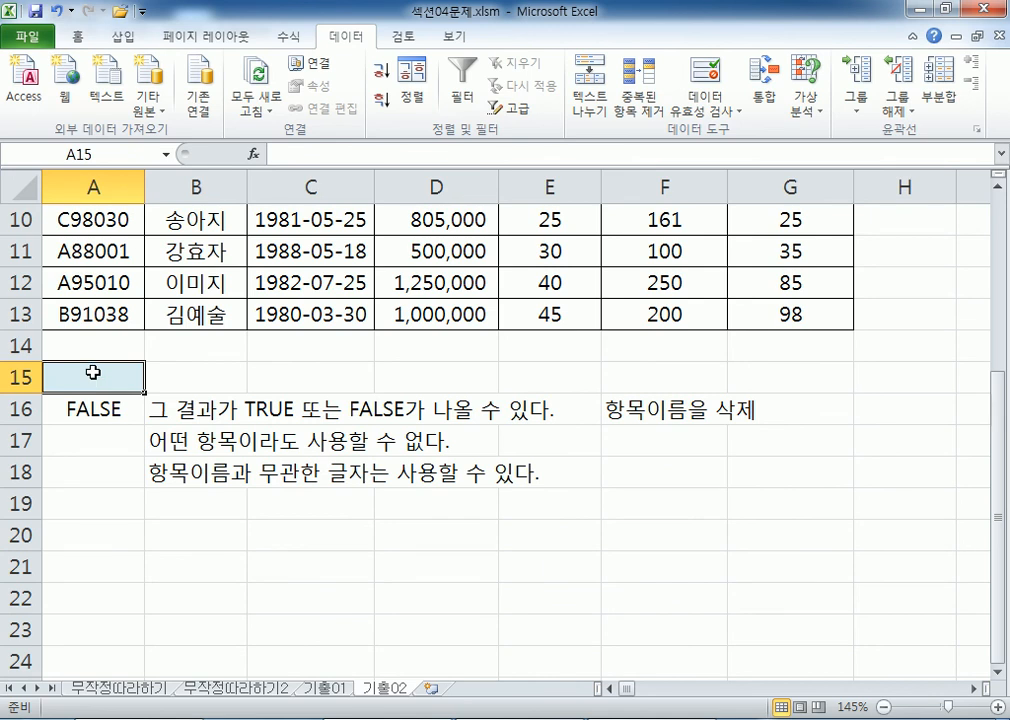
scroll(93, 370, up, 3)
scroll(111, 350, down, 3)
- Try 월 as the criterion heading in A15, and replace it with 조건이5월
text(월)
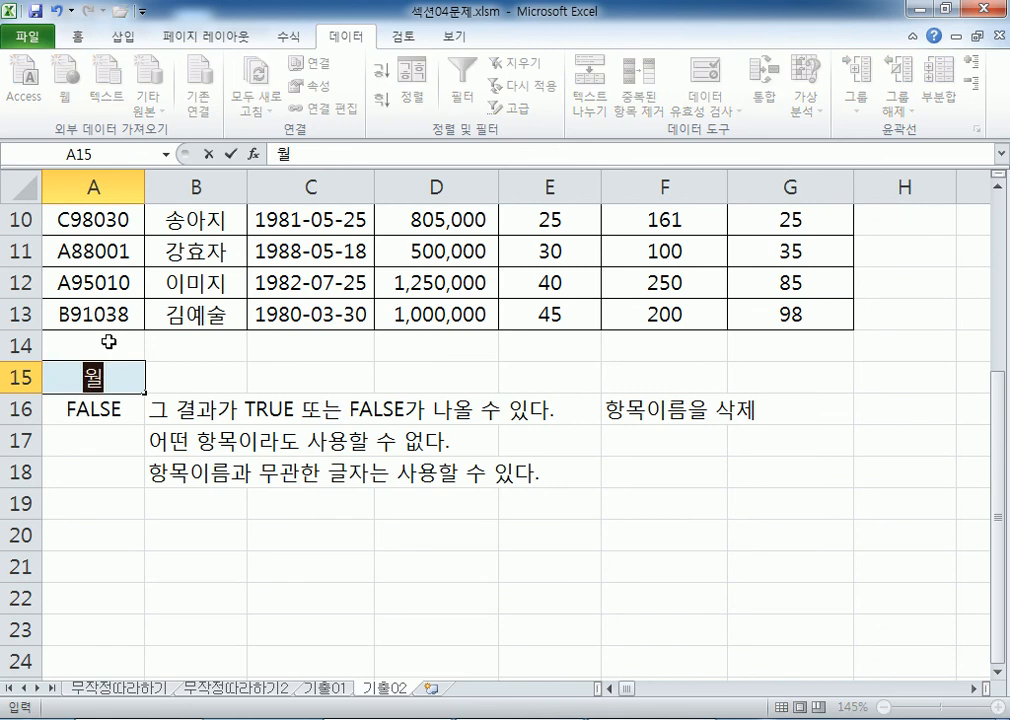
scroll(85, 270, up, 3)
scroll(250, 255, up, 2)
scroll(390, 310, down, 3)
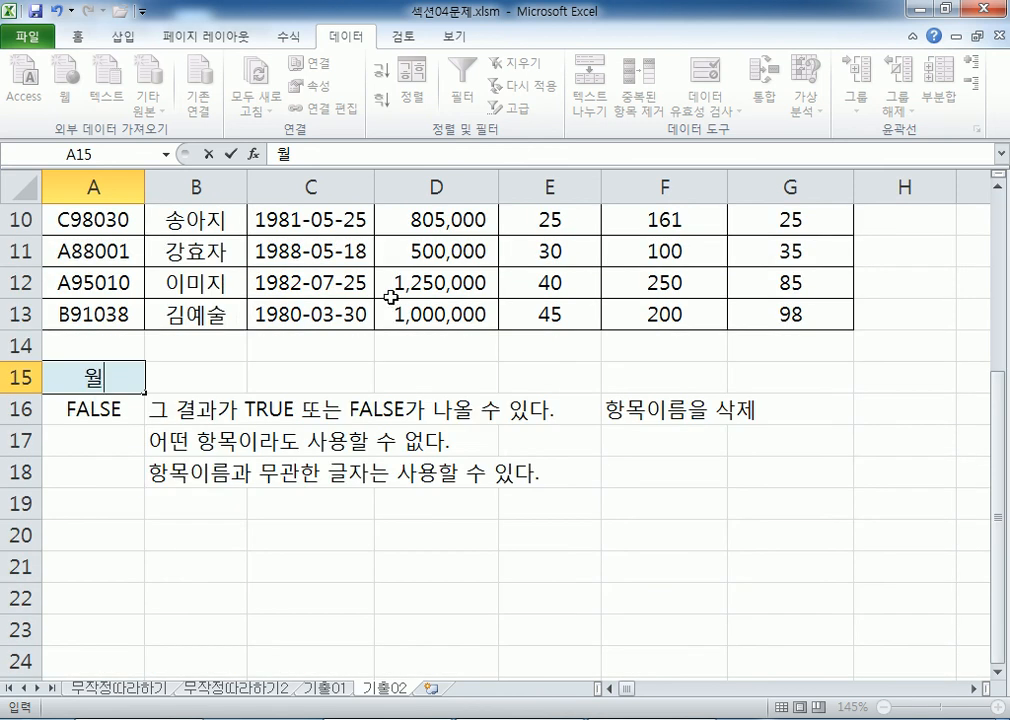
key(BackSpace)
text(조건)
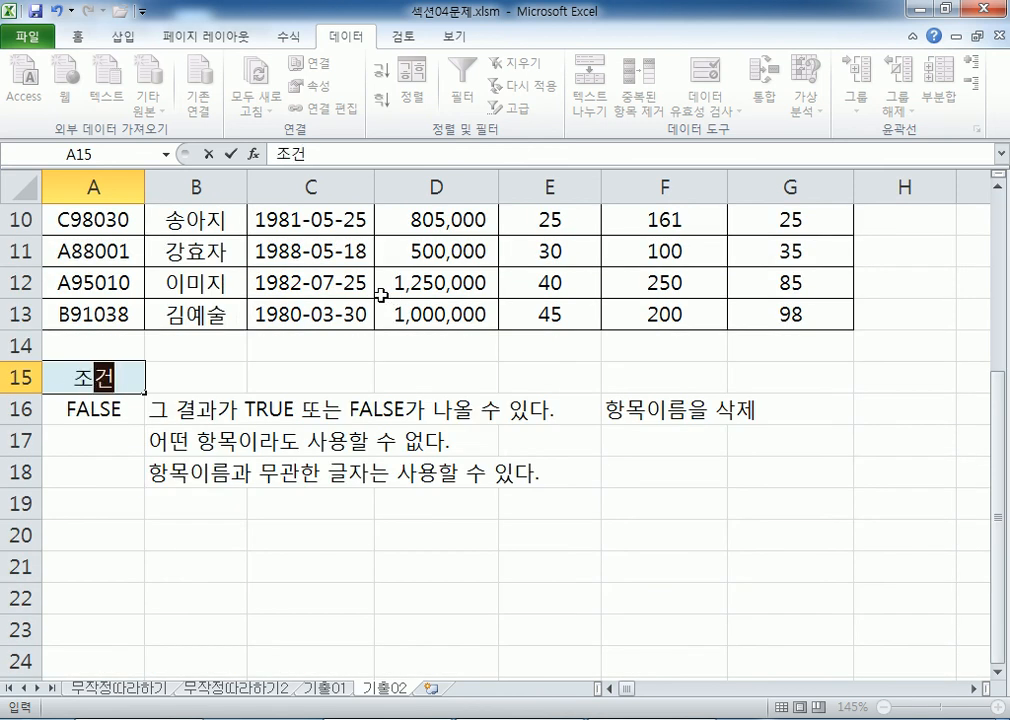
text(이5월)
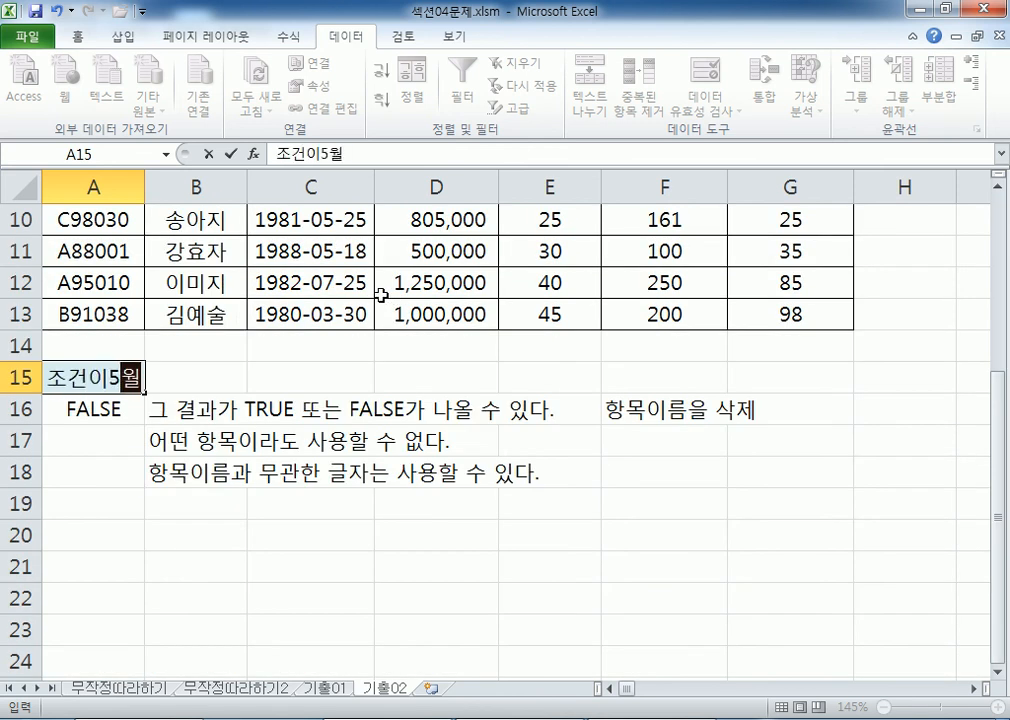
key(Return)
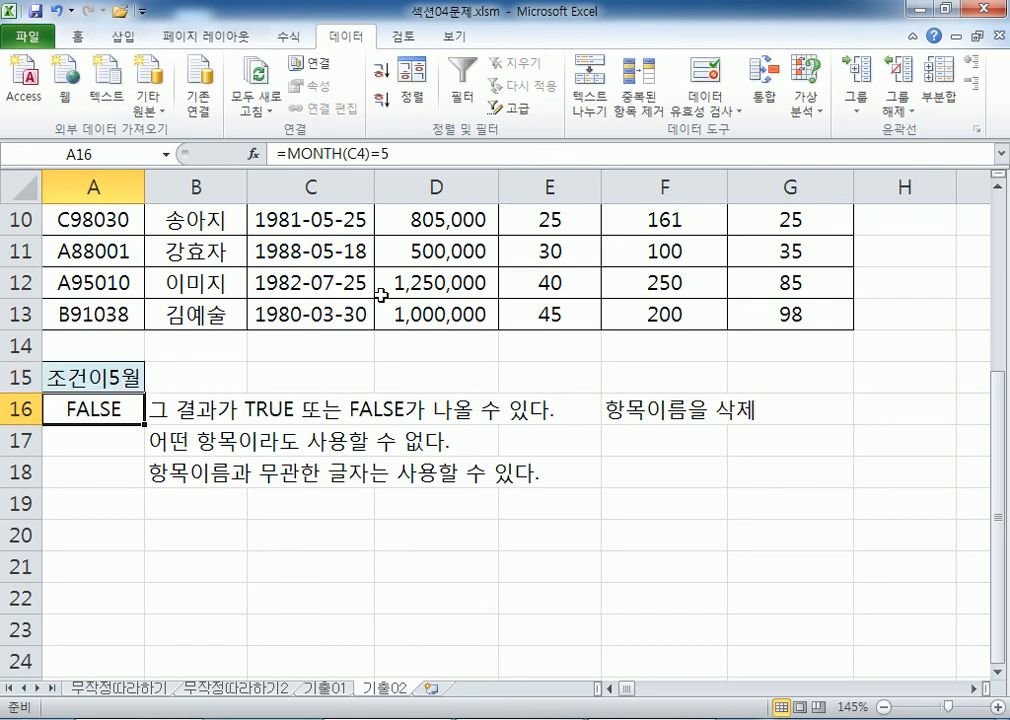
- Try 조건 as the criterion heading in A15, and clear the cell
key(Up)
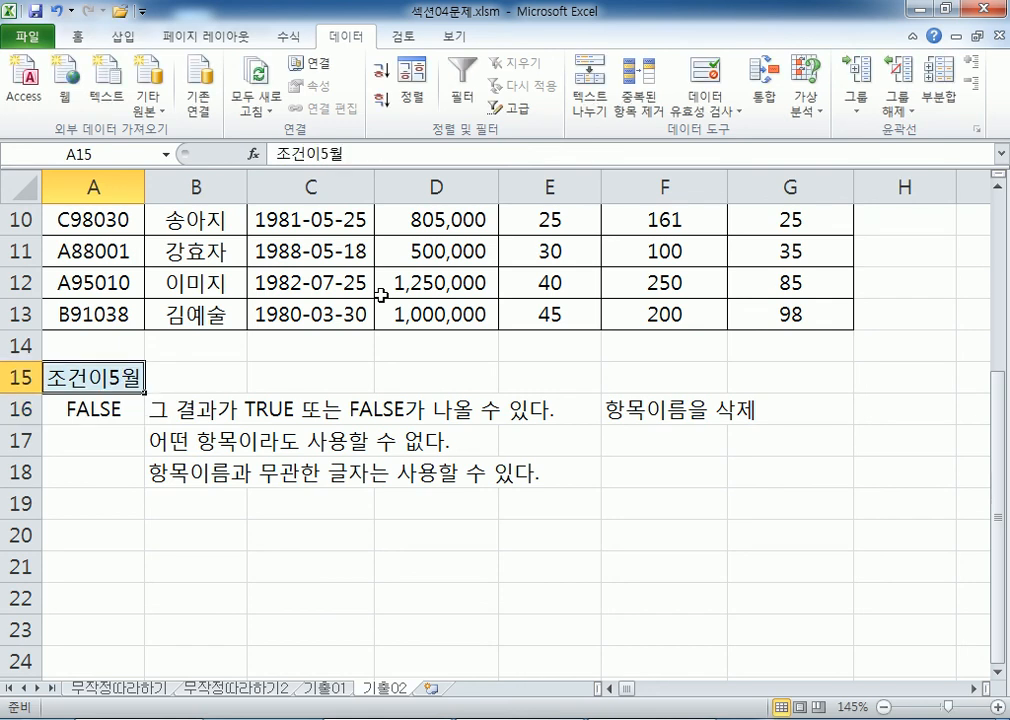
text(조건)
key(Return)
key(Up)
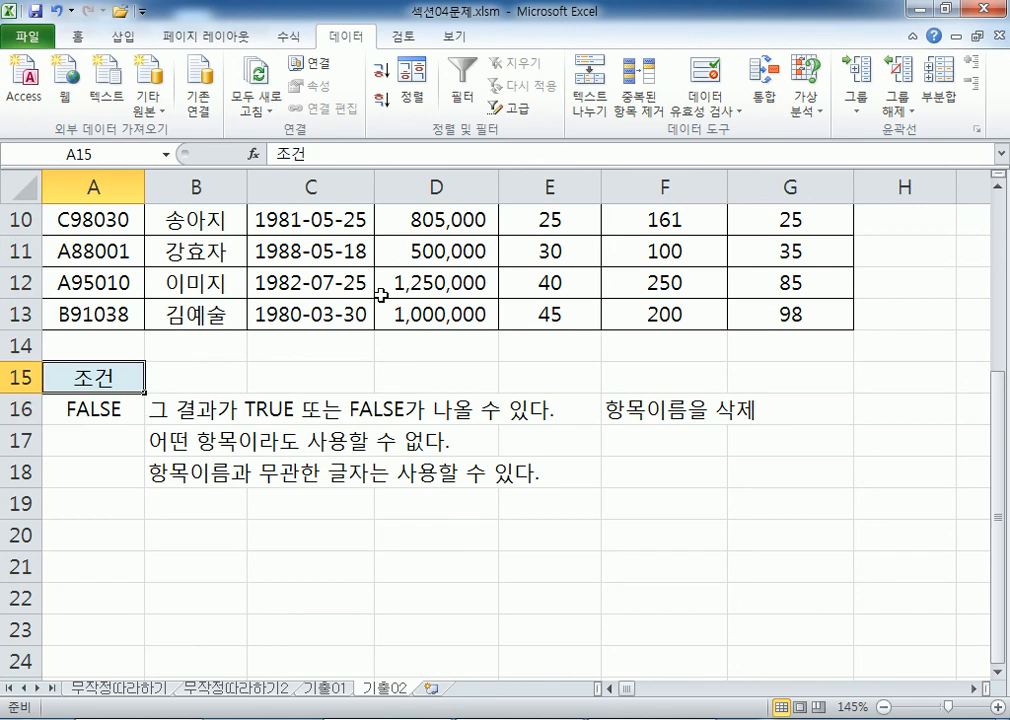
key(Delete)
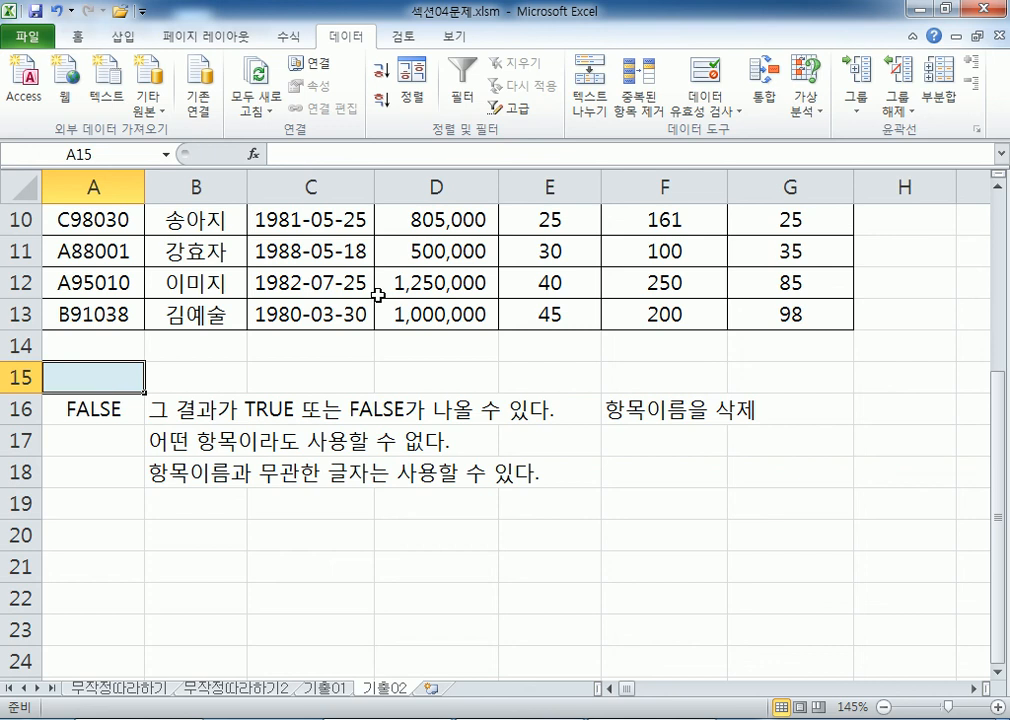
- Start an Advanced Filter on the customer list A3:G13 with the results copied to another location
click(404, 250)
ctrl+scroll(406, 258, down, 2)
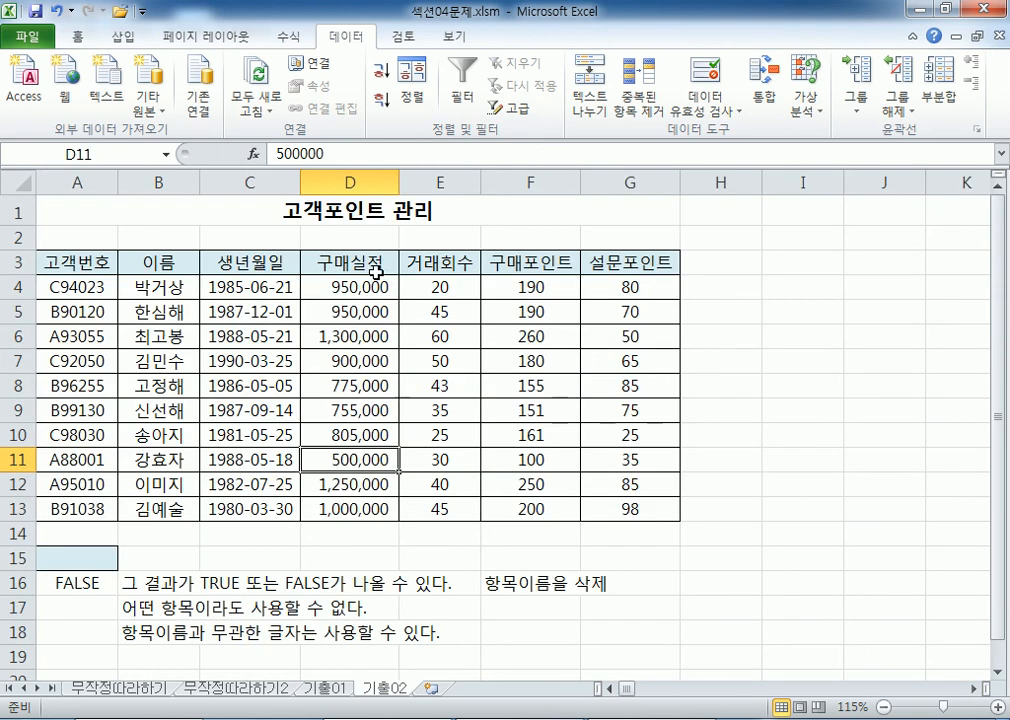
click(512, 107)
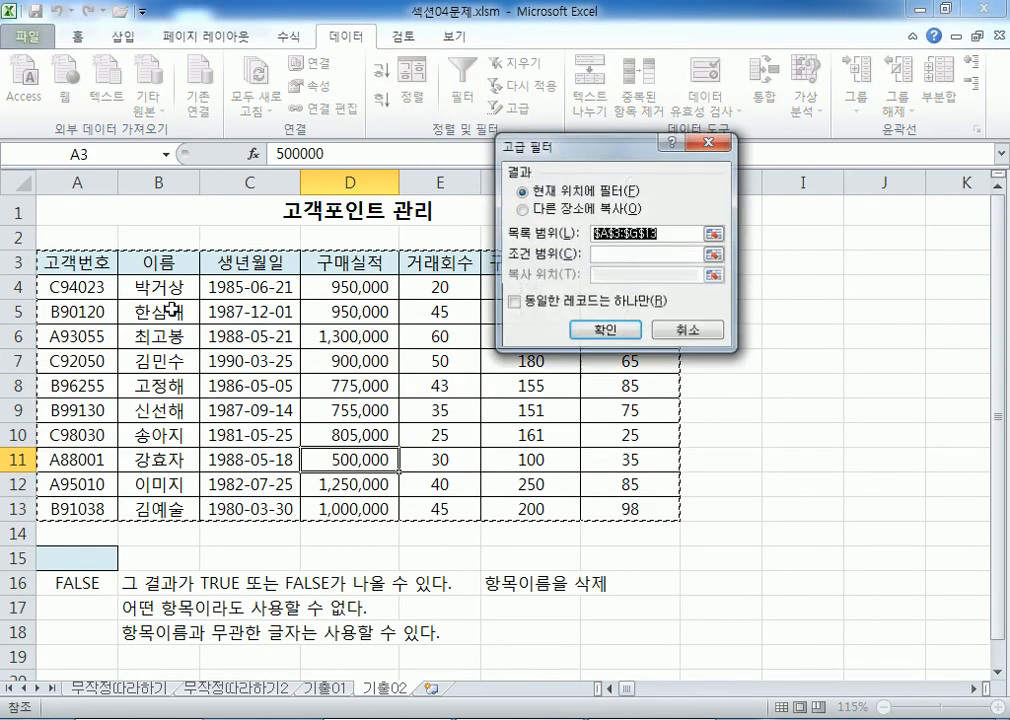
scroll(175, 400, down, 1)
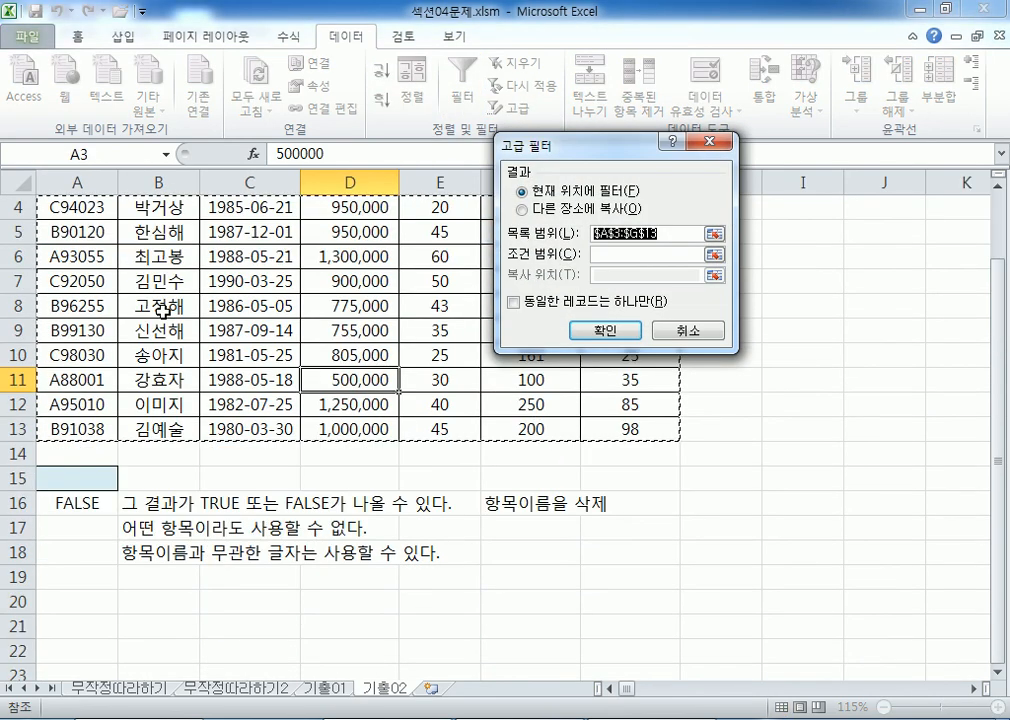
click(617, 212)
- Set the criteria range to A15:A16 and the copy destination to A19, and run the filter
click(611, 252)
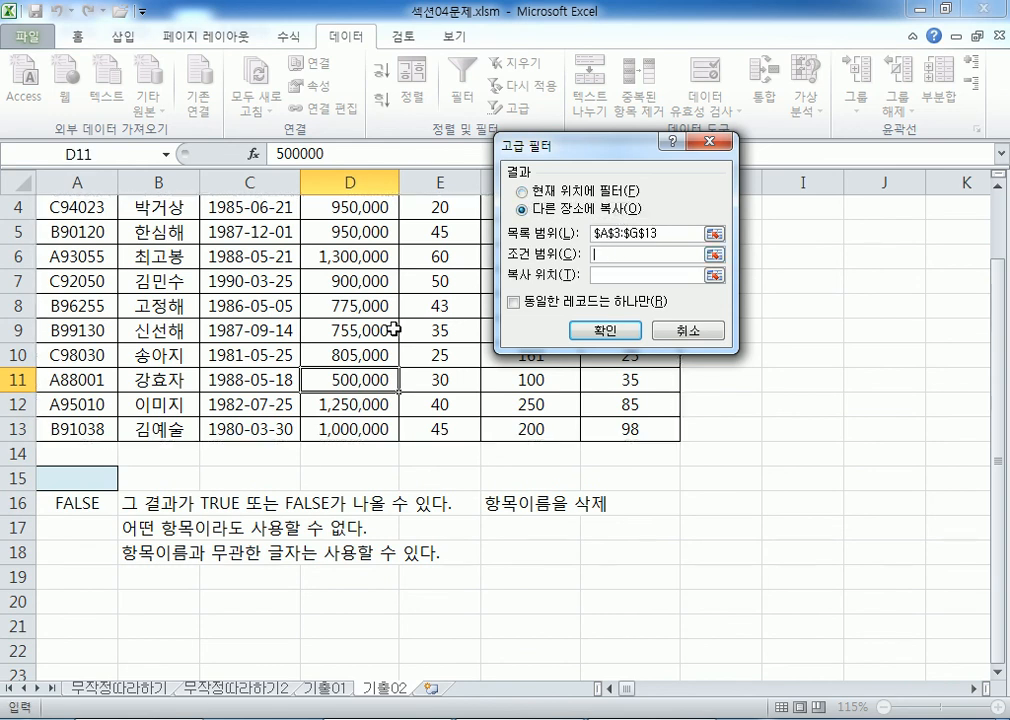
click(66, 476)
drag(67, 474, 62, 505)
scroll(105, 440, down, 2)
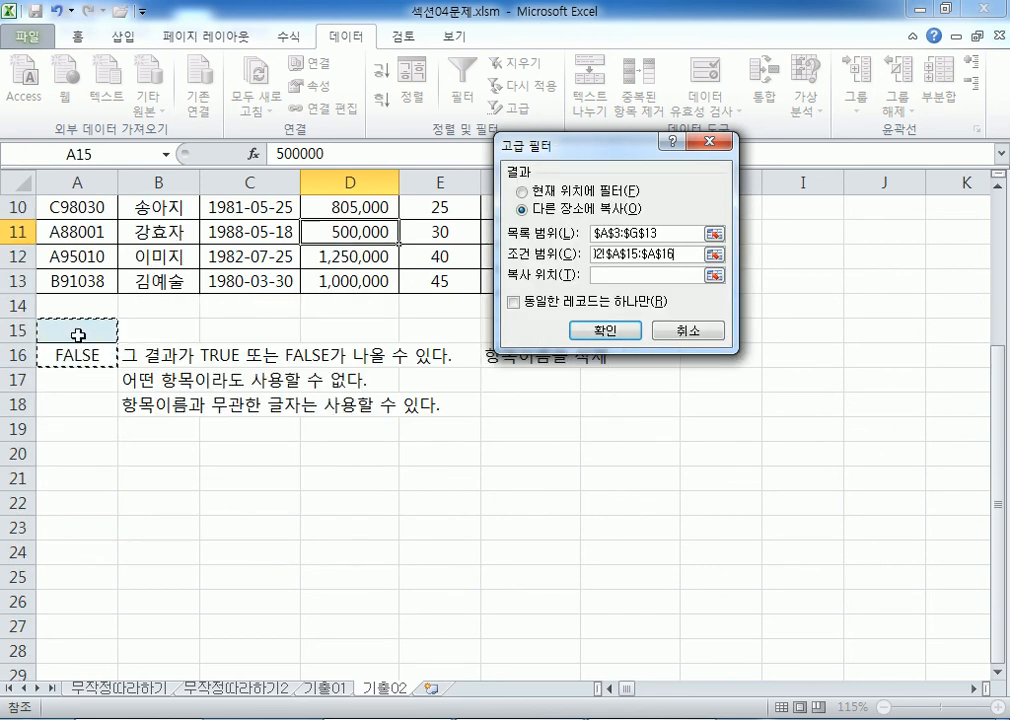
drag(82, 330, 79, 354)
click(596, 276)
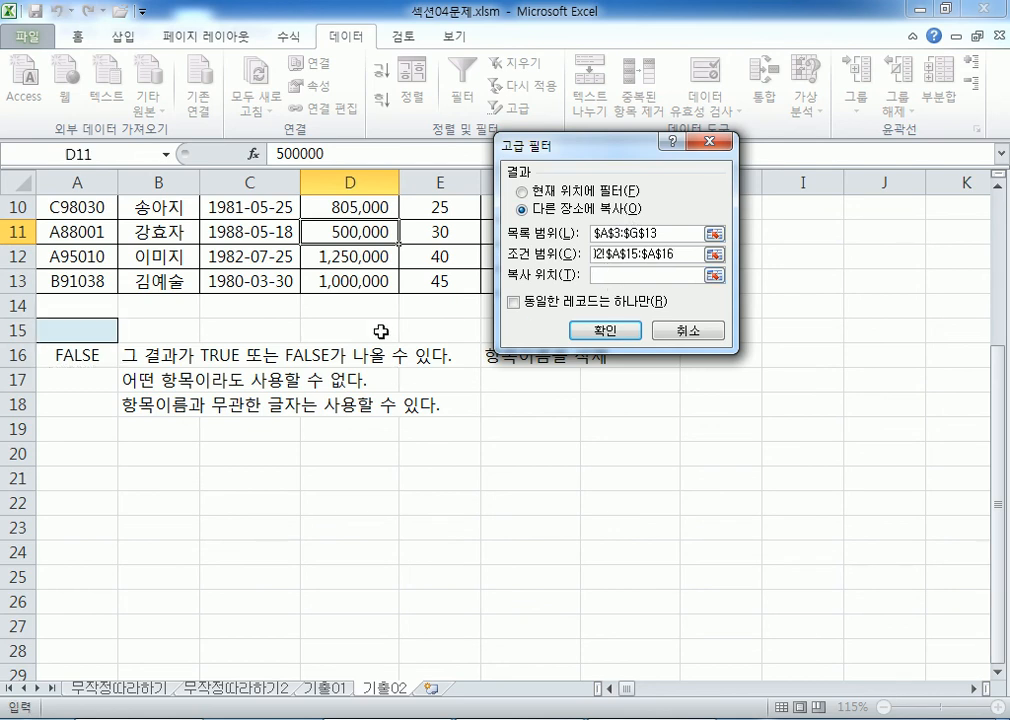
click(63, 429)
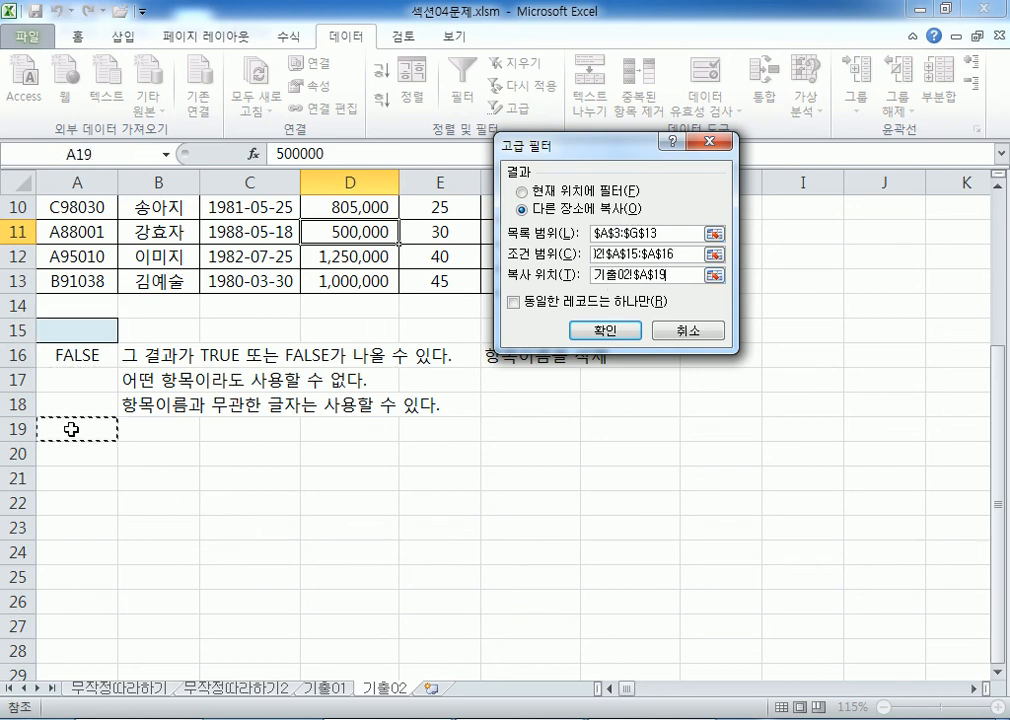
click(605, 330)
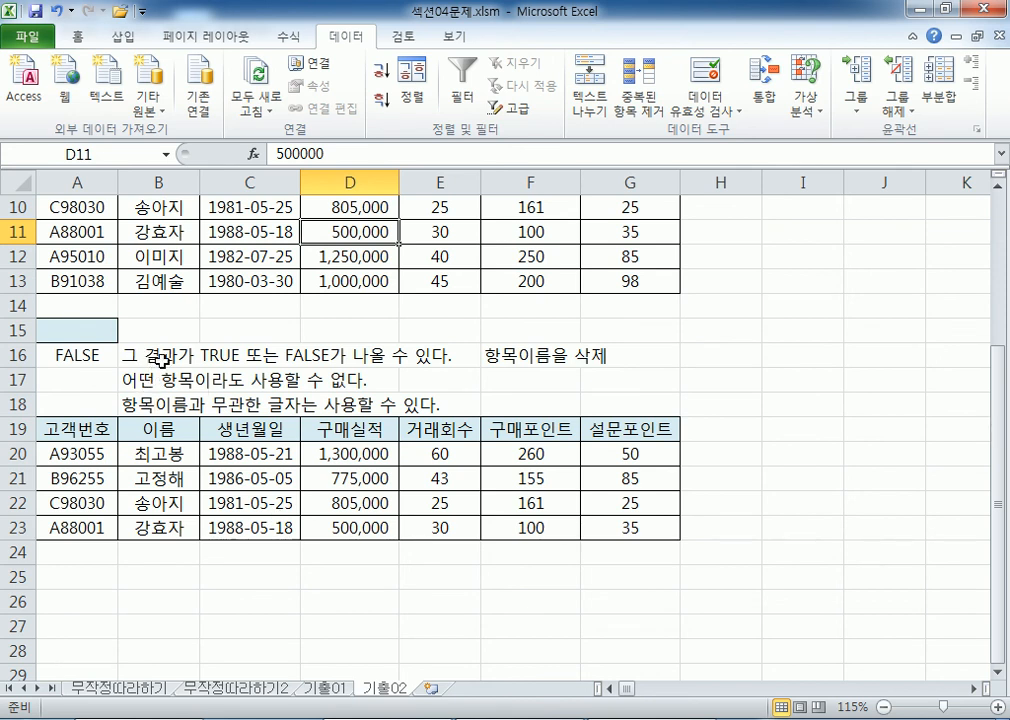
- Copy the three notes in B16:B18 and paste them at the end of the Notepad notes
drag(160, 360, 162, 401)
key(ctrl+c)
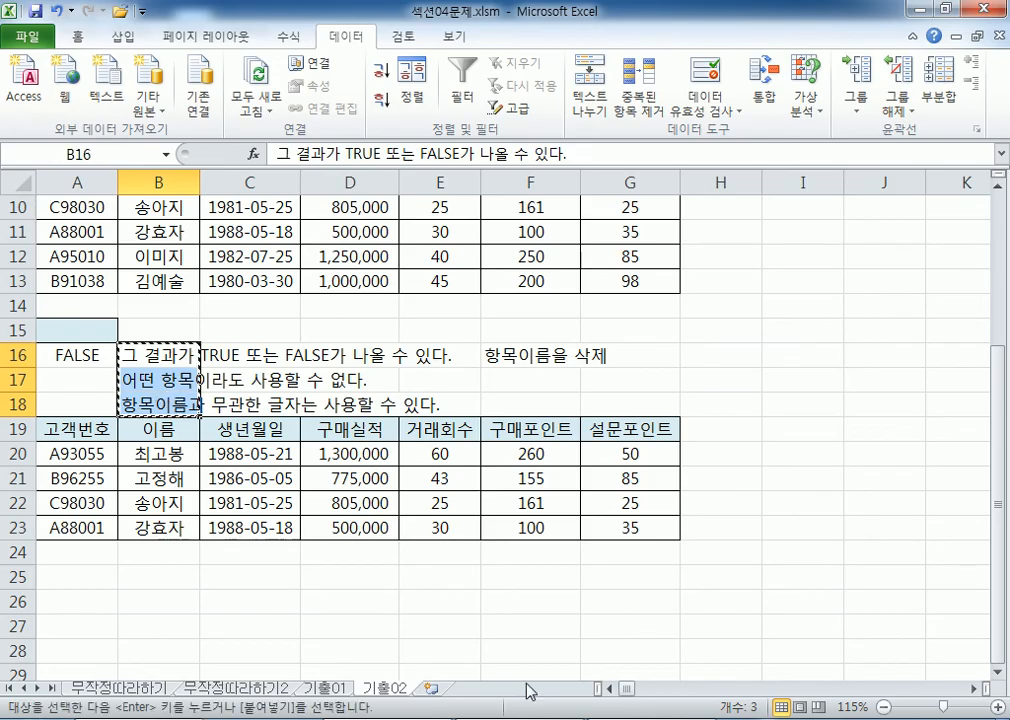
key(alt+Tab)
key(ctrl+v)
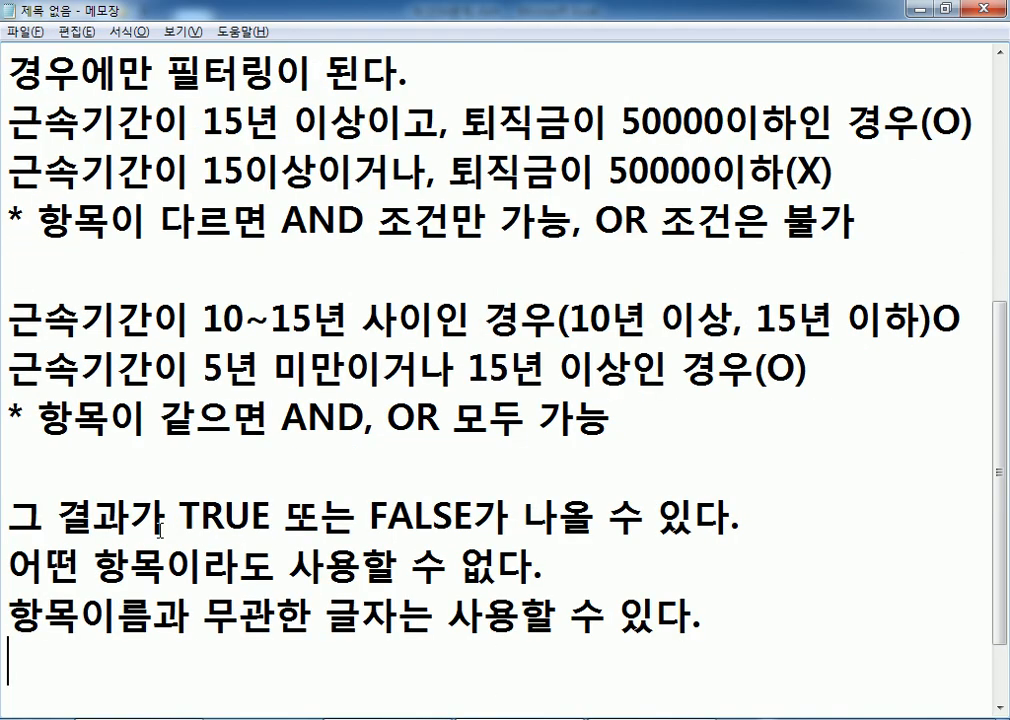
- Insert 고급필터의 조건을 사용하 at the start of the first pasted note
click(125, 424)
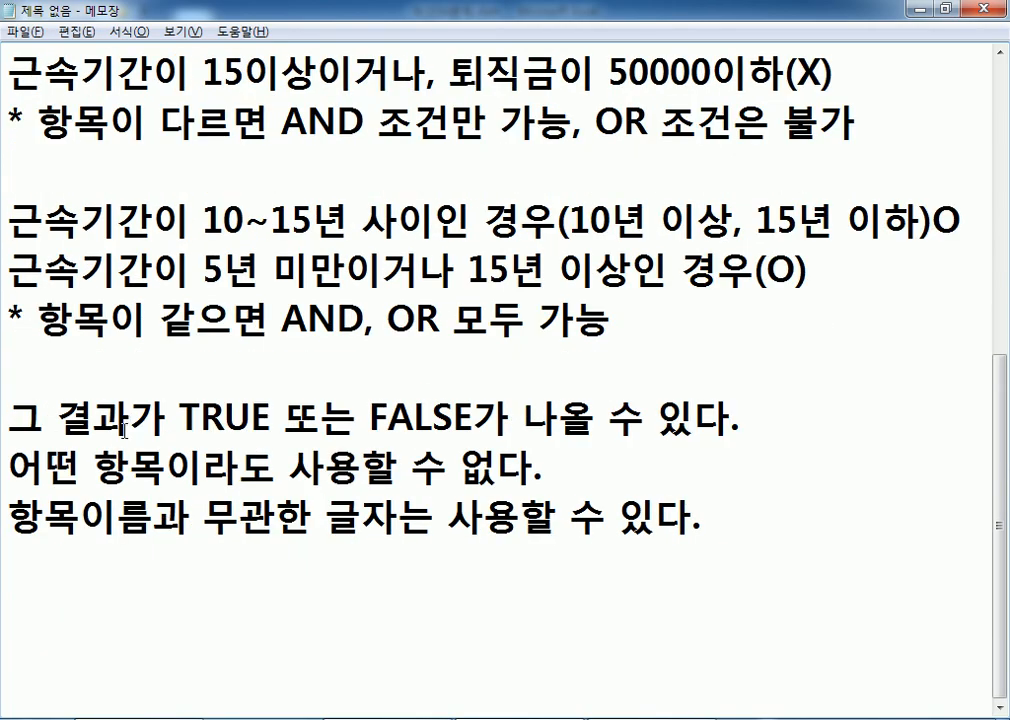
text(고급필)
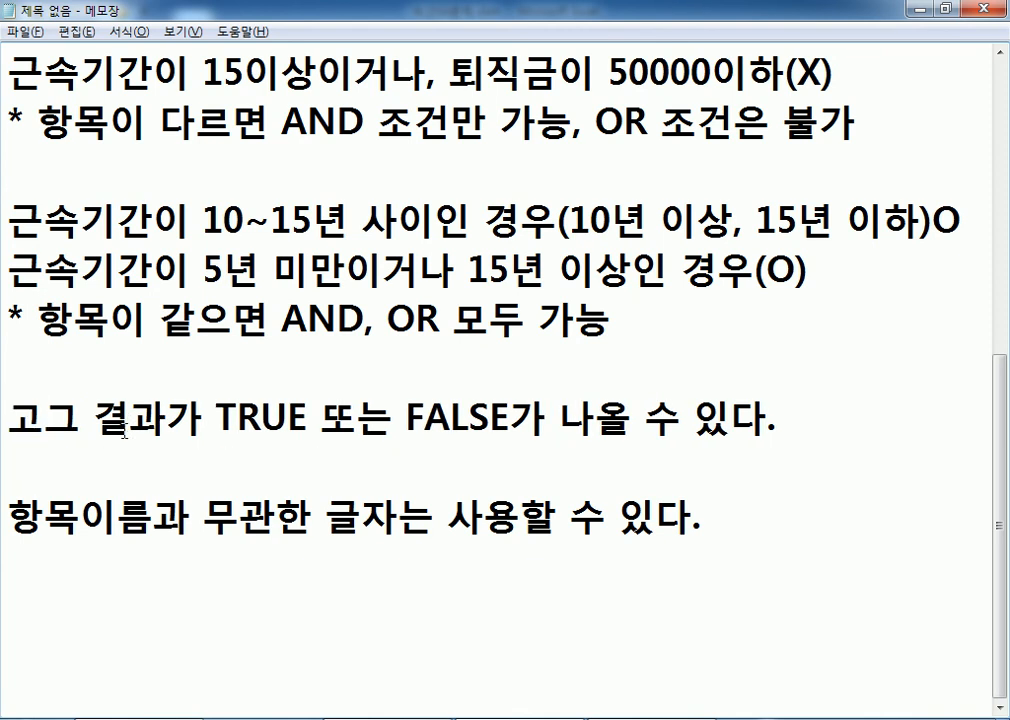
text(터의 조건)
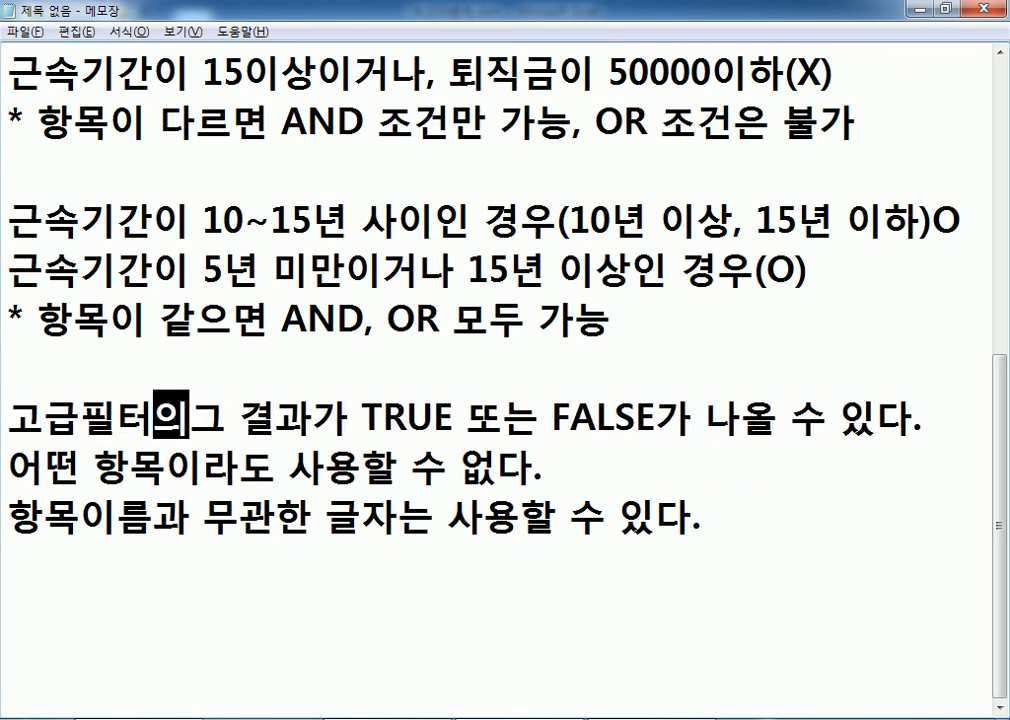
text(을 사용할 ㄸ)
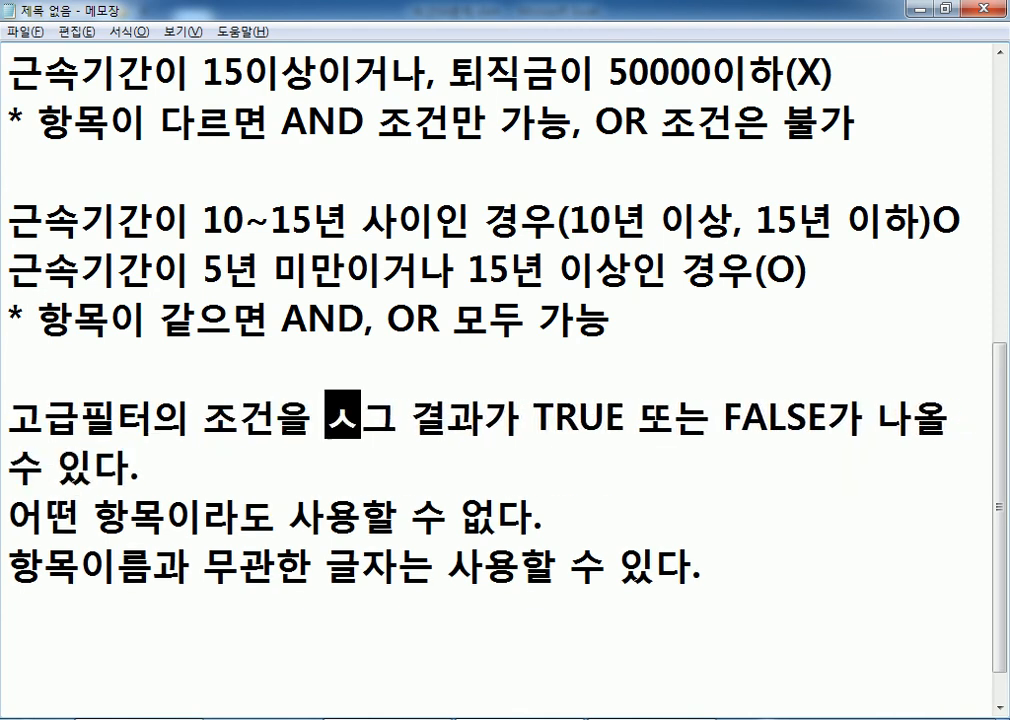
key(BackSpace)
key(BackSpace)
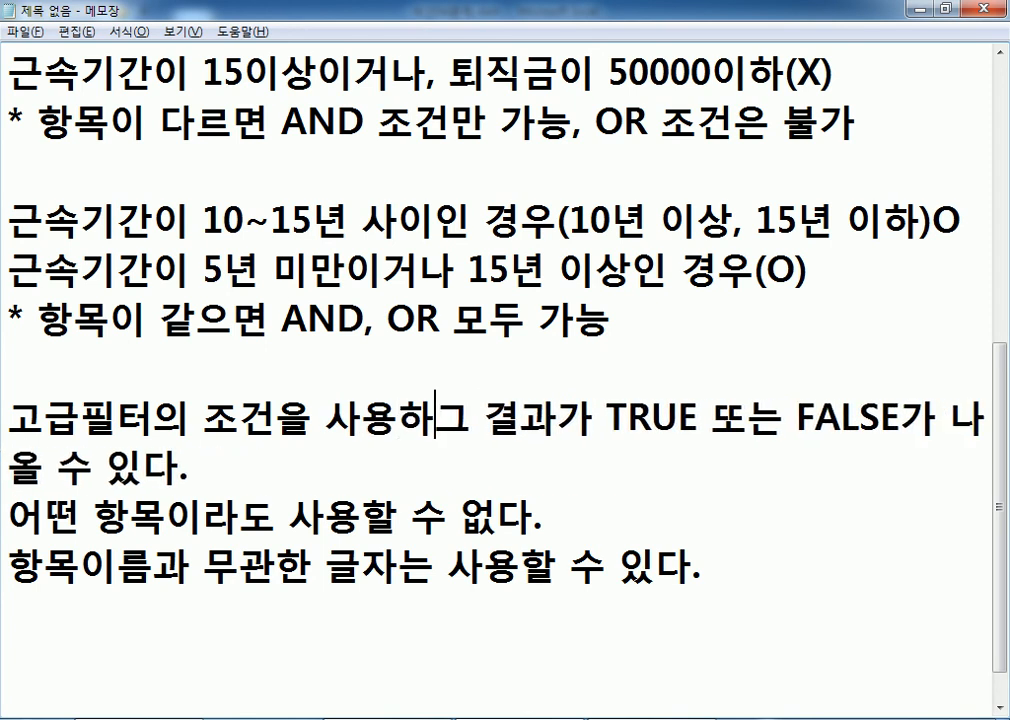
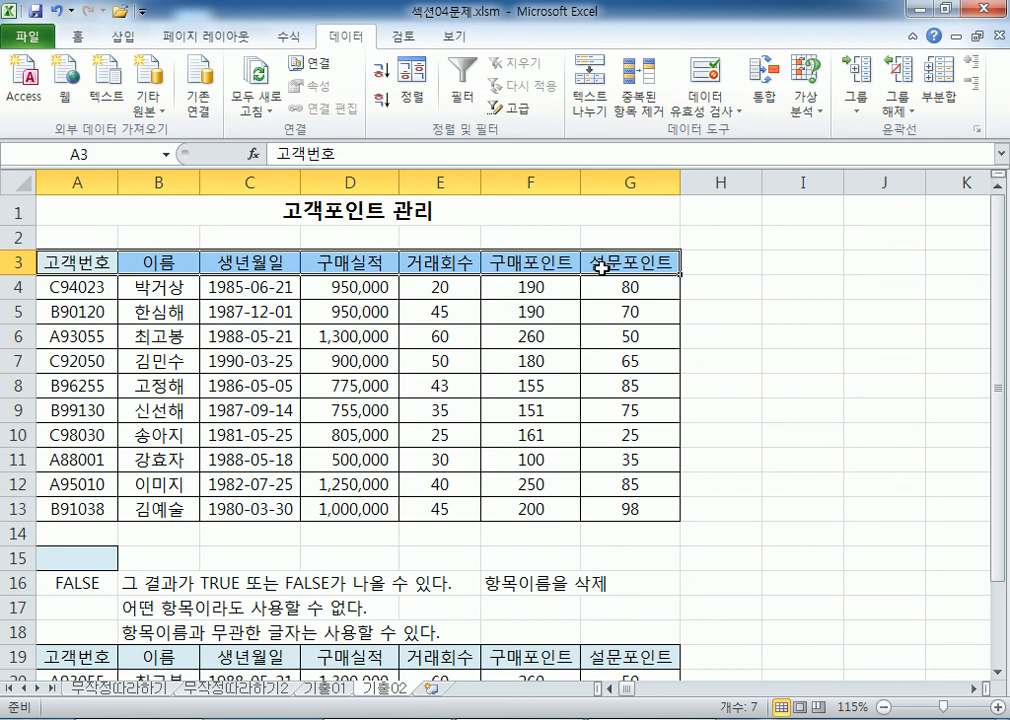
- In Excel, try 5월조건 as the criterion heading in A15, and clear the cell
scroll(400, 330, down, 2)
click(75, 403)
text(5월조건)
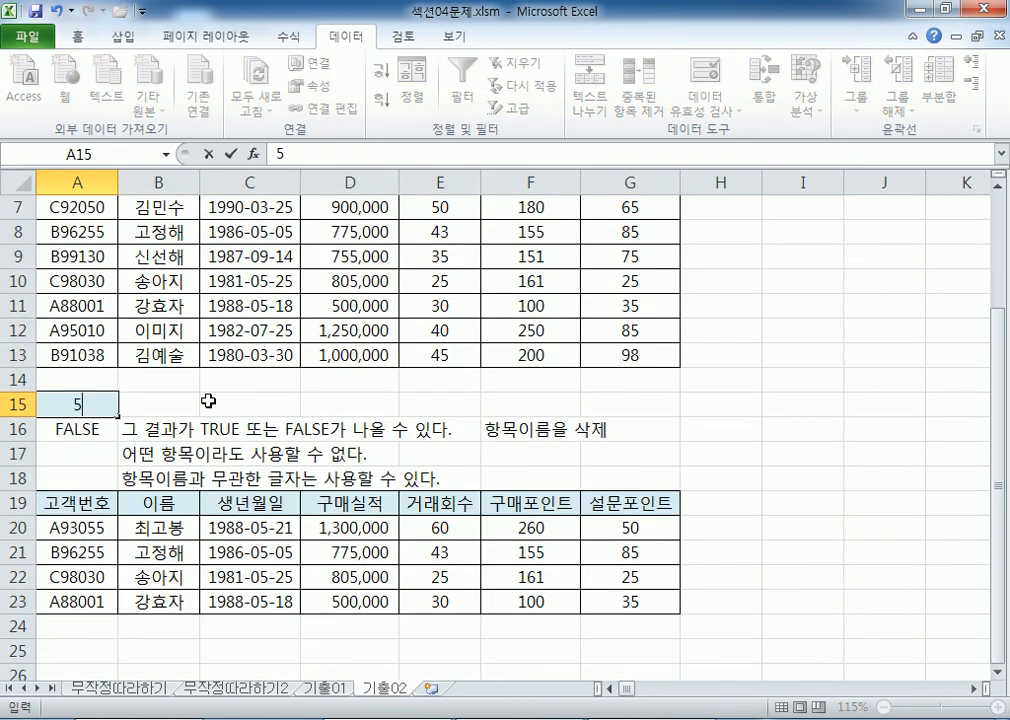
key(Return)
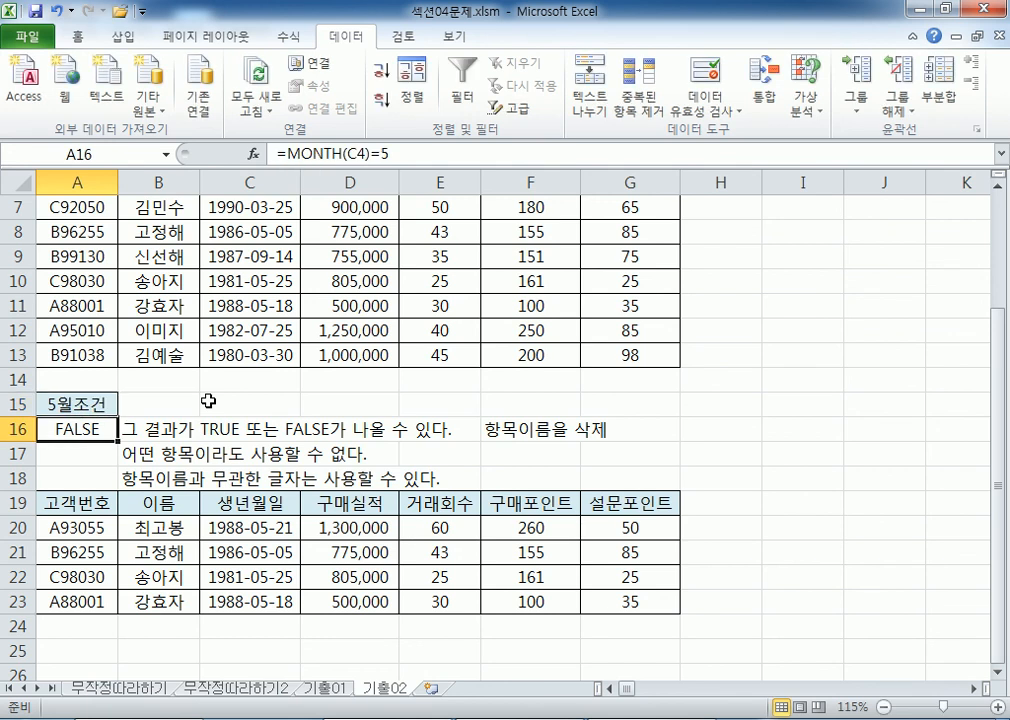
key(Up)
key(Delete)
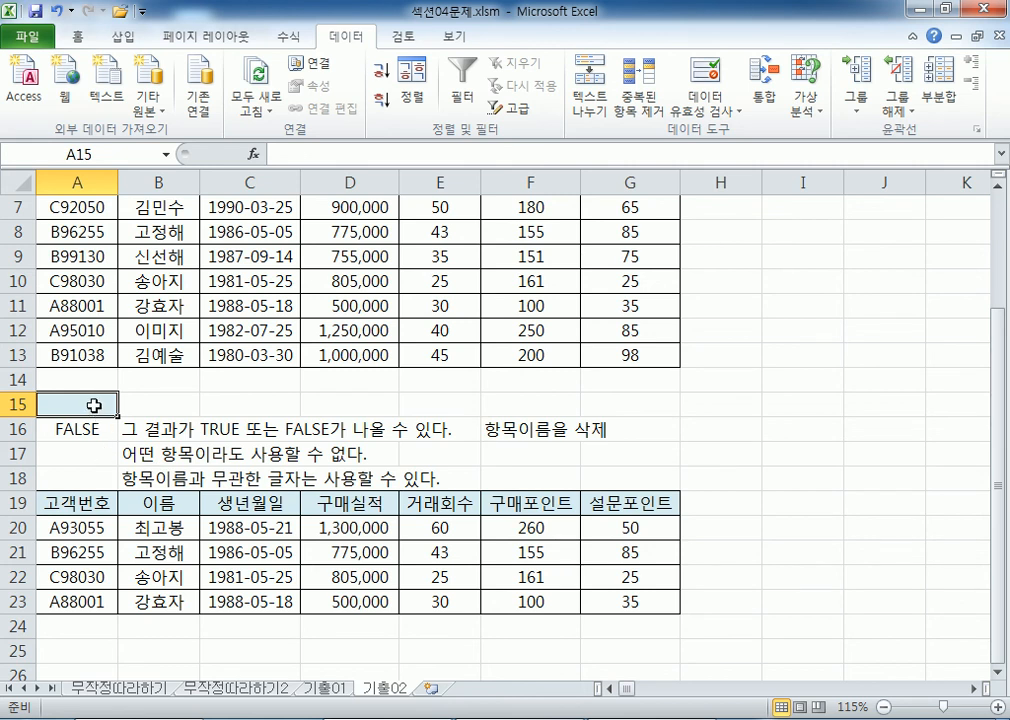
- Compare the source table's May-born customer rows 6, 8, 10 and 11 with the extracted list below
scroll(93, 405, down, 2)
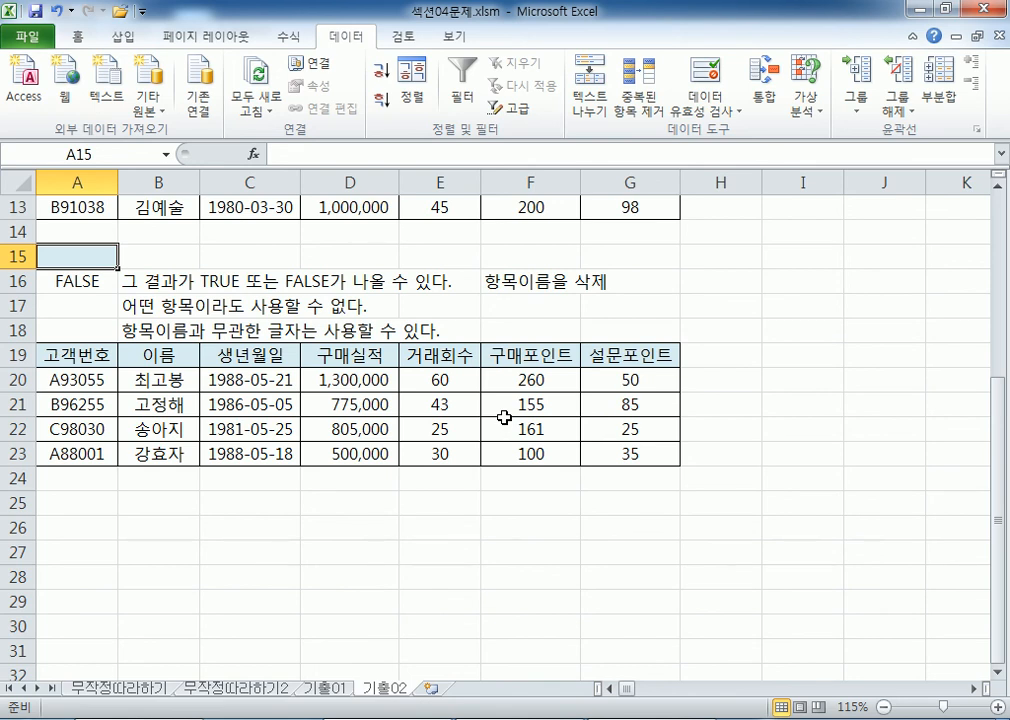
scroll(510, 400, up, 4)
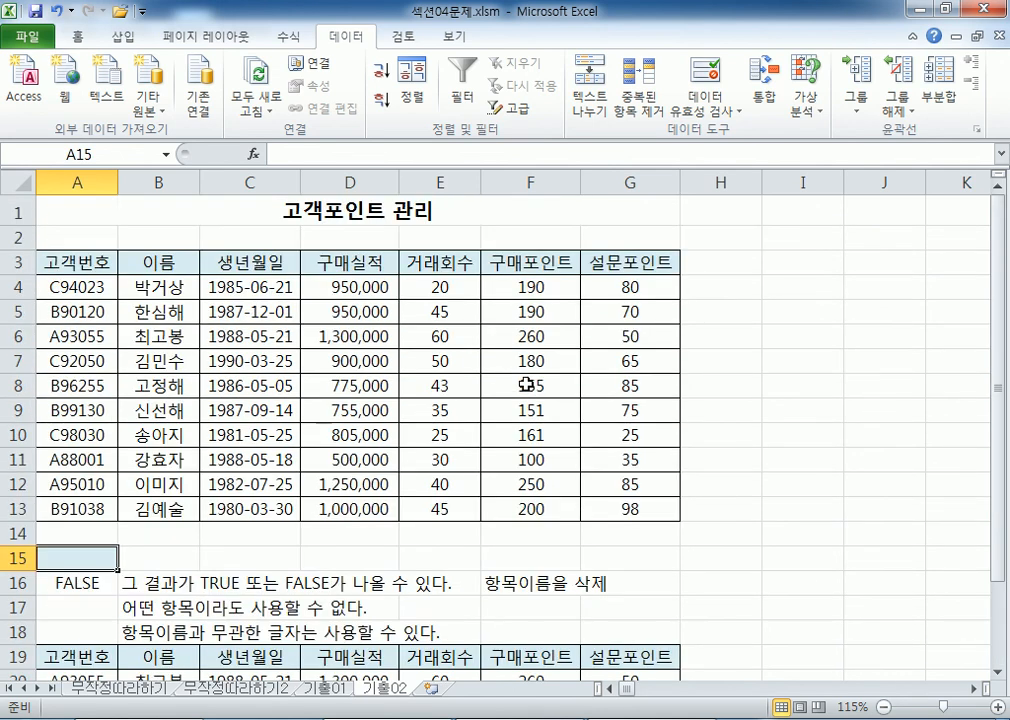
click(262, 289)
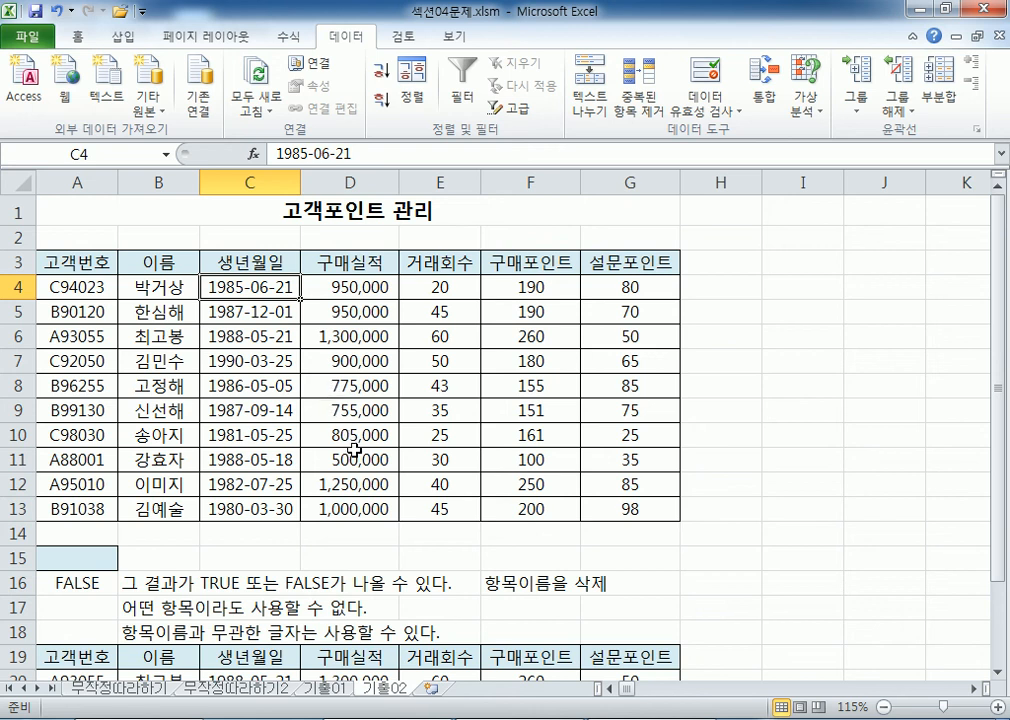
click(20, 336)
ctrl+click(20, 385)
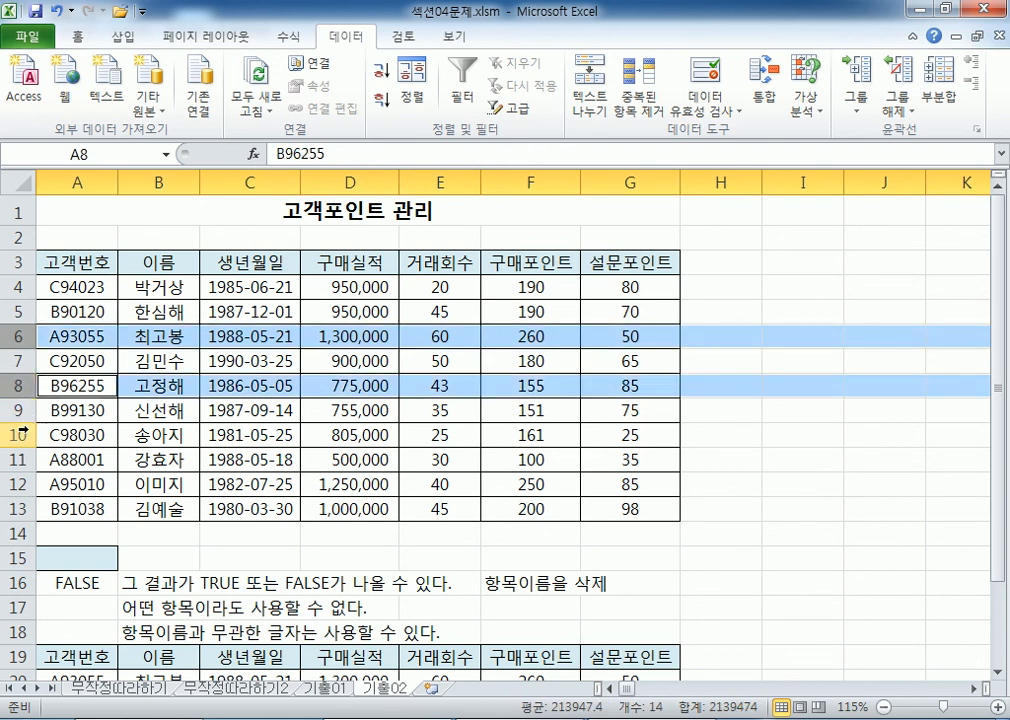
ctrl+click(20, 434)
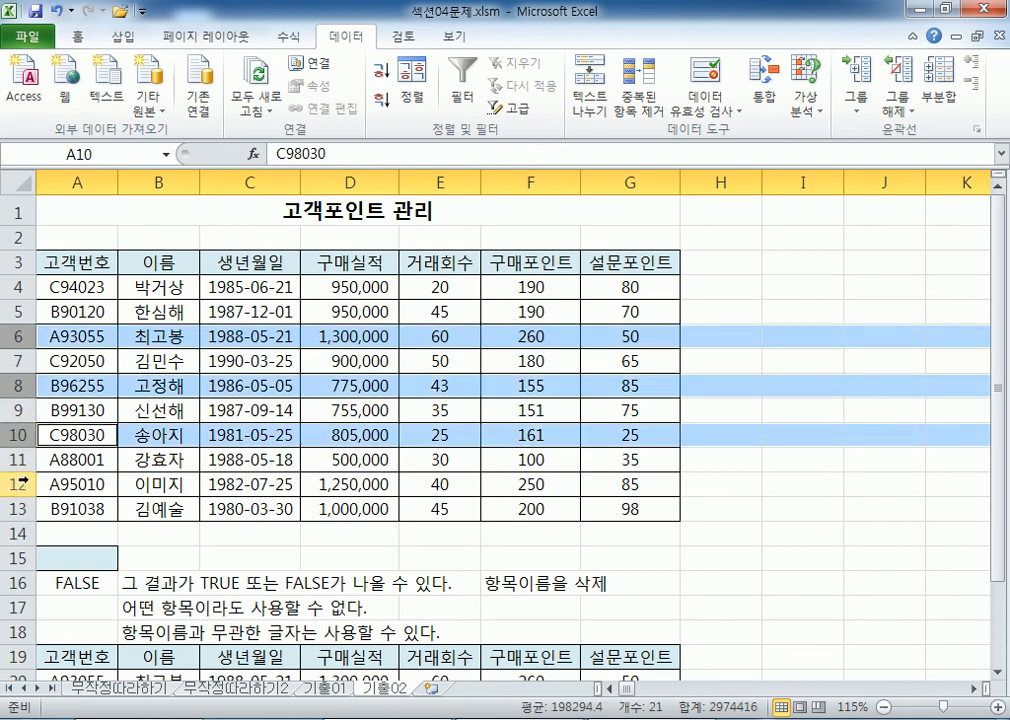
ctrl+click(20, 459)
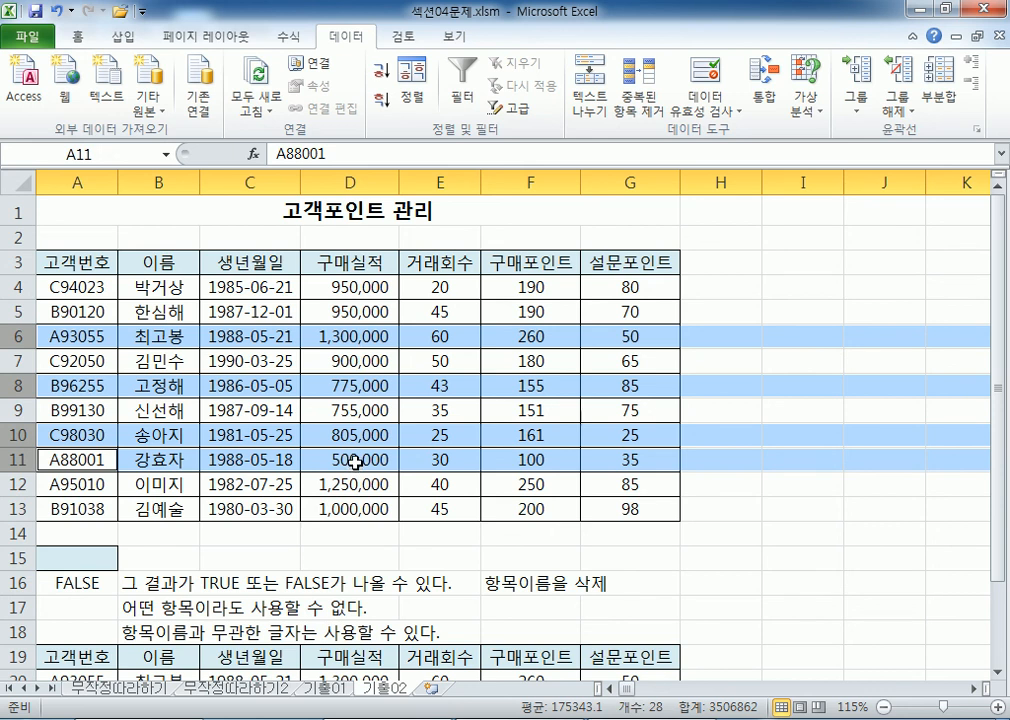
scroll(352, 460, down, 4)
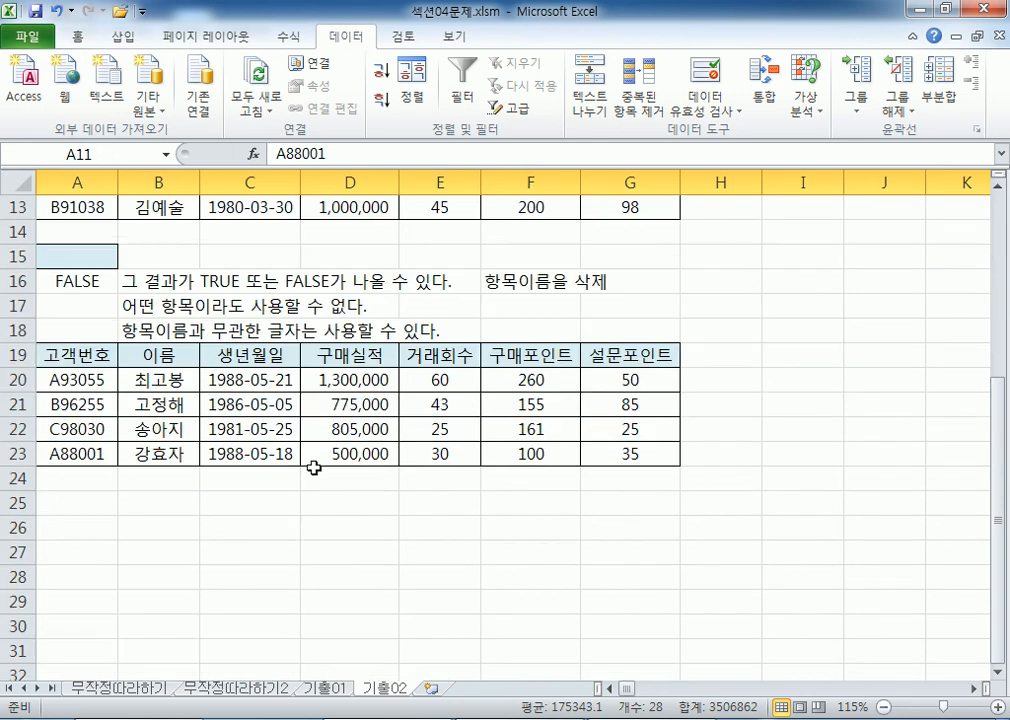
- Copy the criteria block A15:A16 with its MONTH formula to A26:A27
click(90, 283)
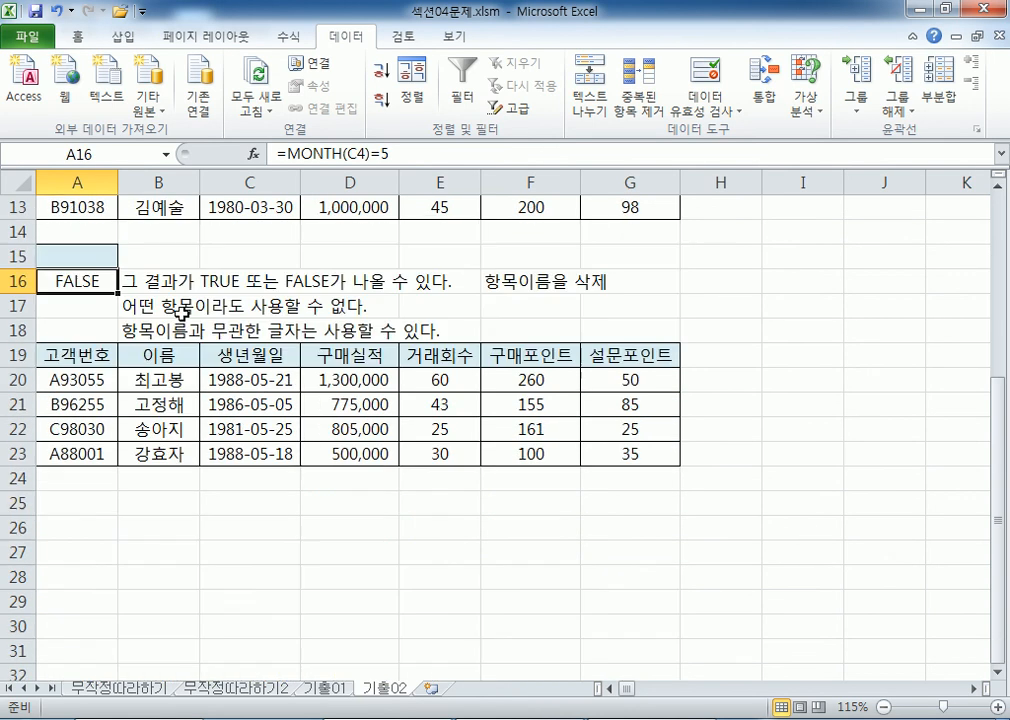
scroll(109, 347, down, 1)
scroll(74, 248, up, 2)
drag(77, 330, 78, 354)
key(ctrl+c)
scroll(151, 473, down, 2)
click(83, 452)
key(ctrl+v)
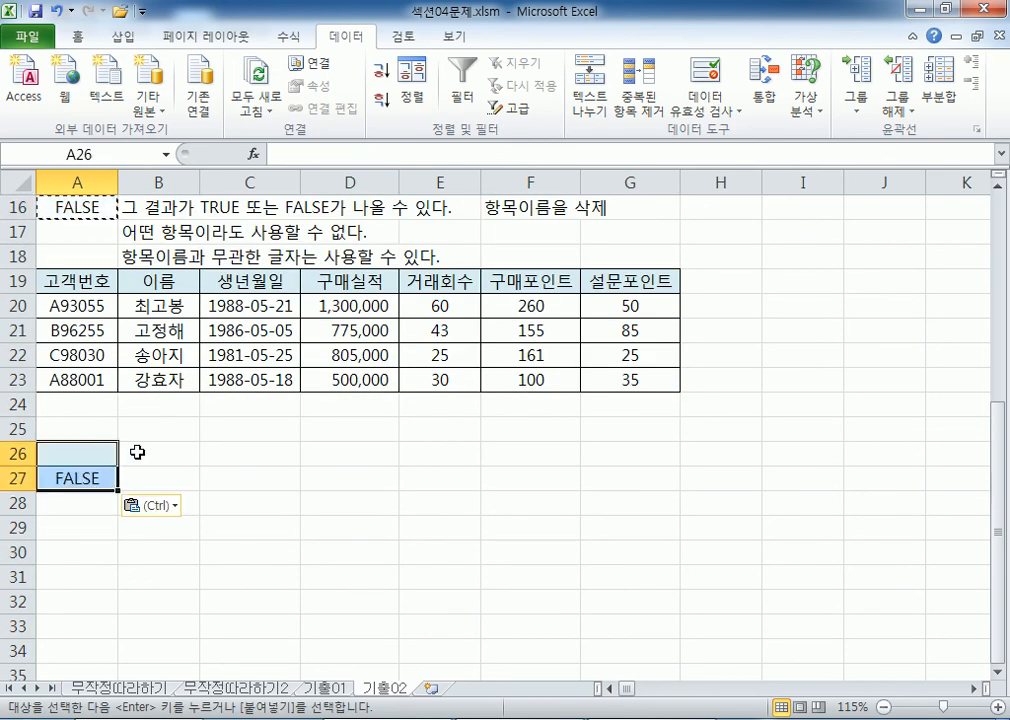
key(Escape)
- Enter 5월조건 as the criterion heading in A26
scroll(120, 455, down, 2)
key(Return)
double_click(83, 329)
key(Escape)
click(97, 307)
text(생년)
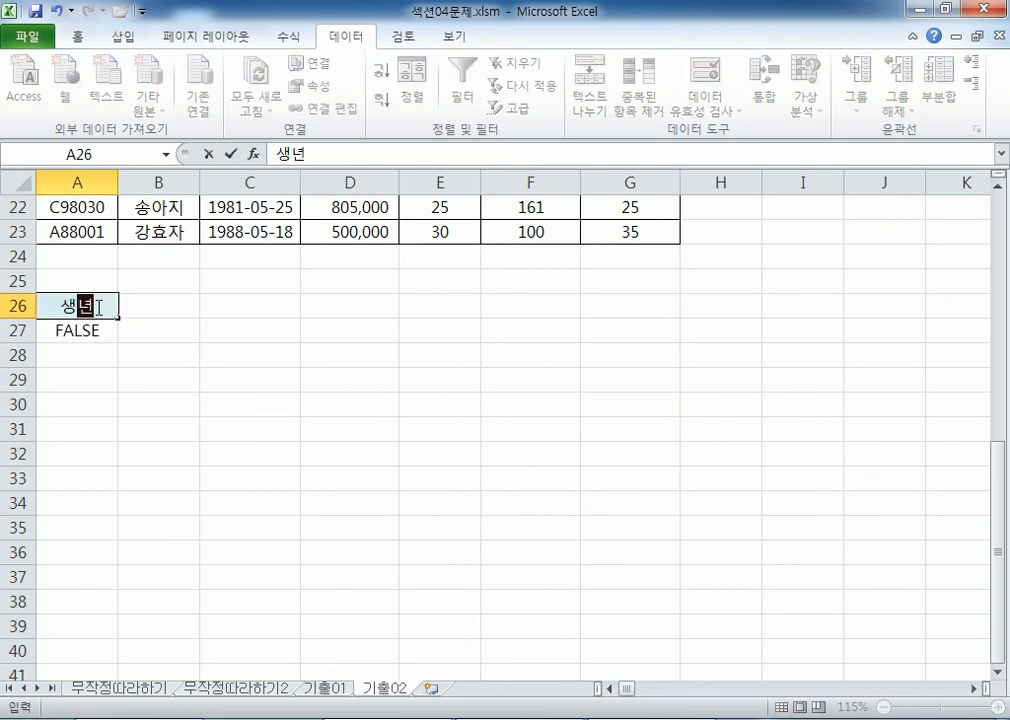
key(Escape)
text(5월조건)
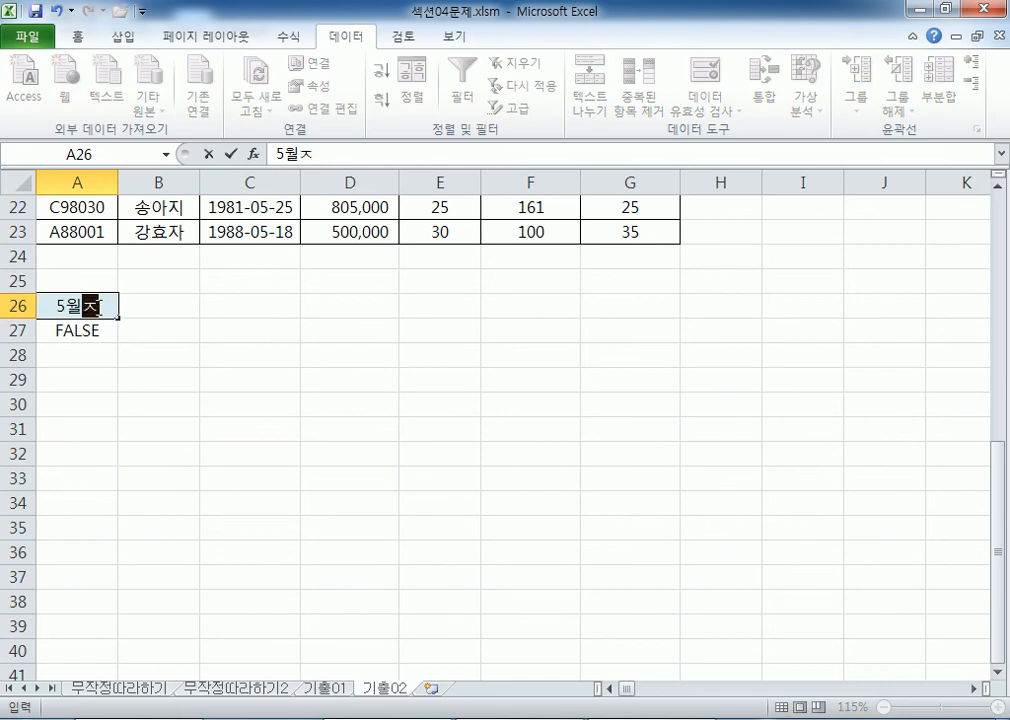
key(Return)
- Copy the 구매실적 heading from D3 to B26 as a second criterion heading
scroll(642, 86, up, 3)
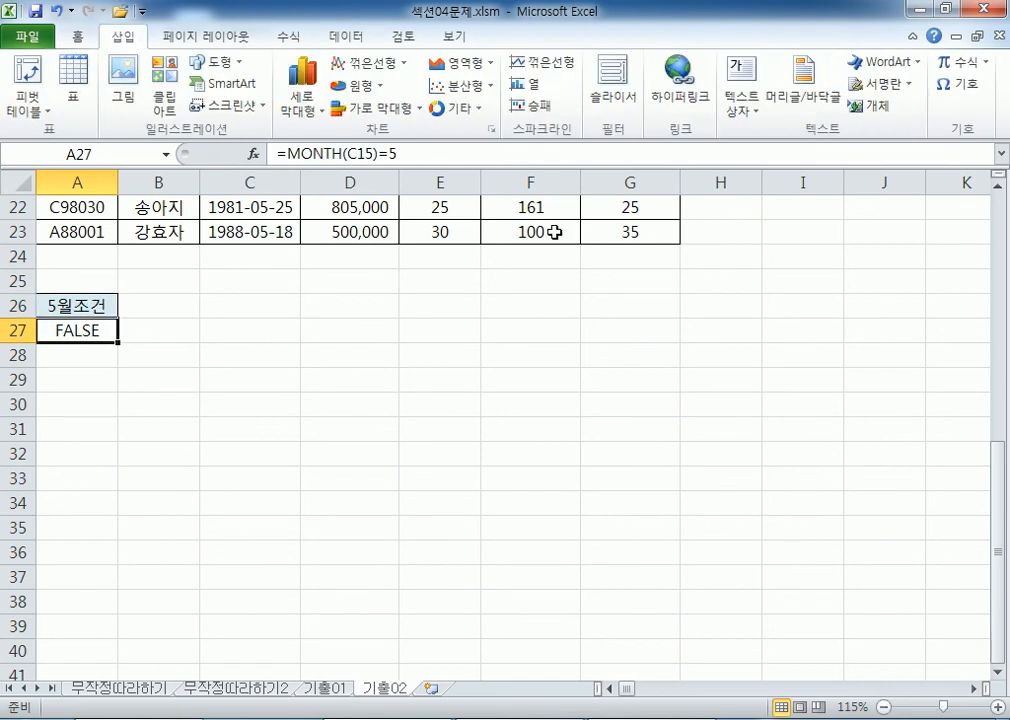
scroll(403, 316, down, 2)
scroll(403, 316, up, 5)
scroll(355, 300, up, 4)
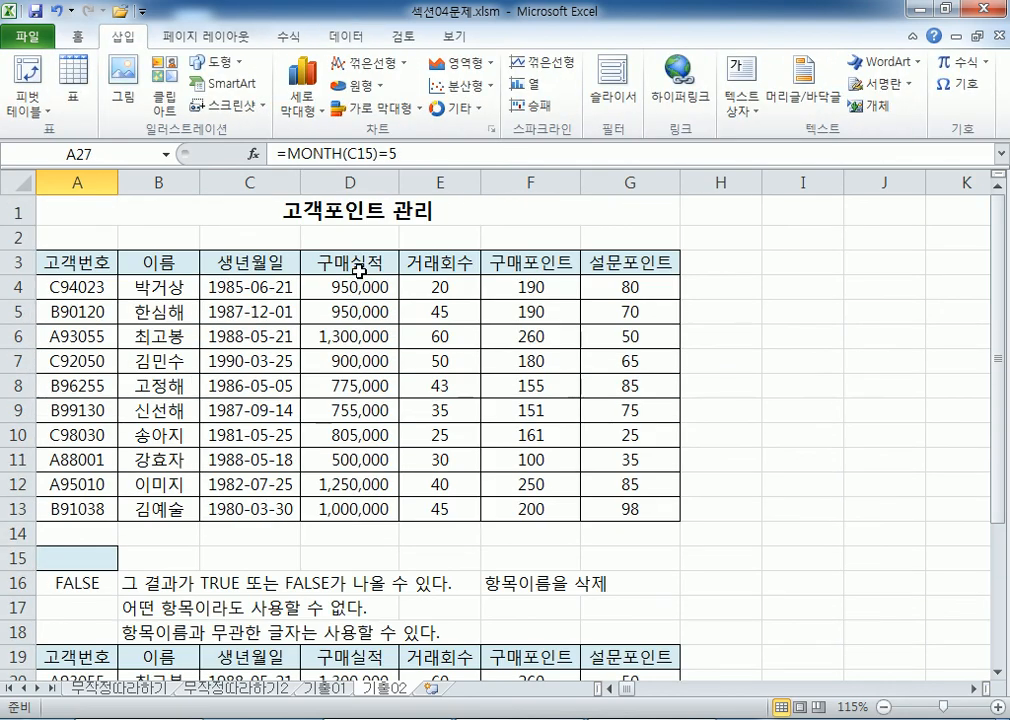
click(352, 262)
key(ctrl+c)
scroll(338, 381, down, 5)
click(147, 453)
key(ctrl+v)
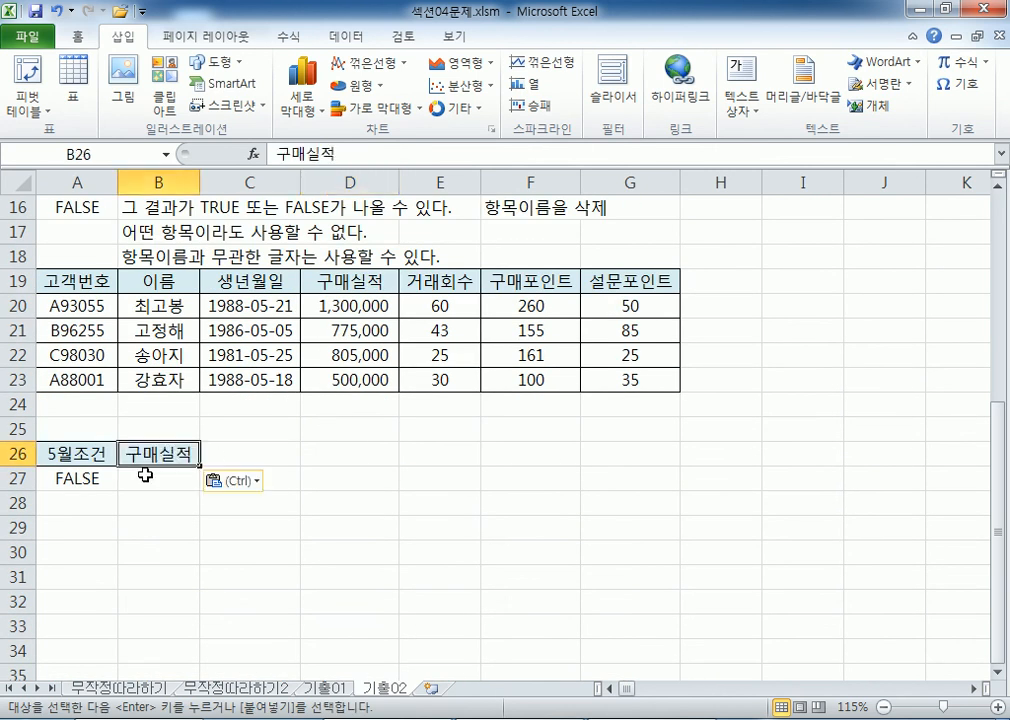
- Enter >=800000 as the criterion under 구매실적 in B27
key(Down)
text(>=800000)
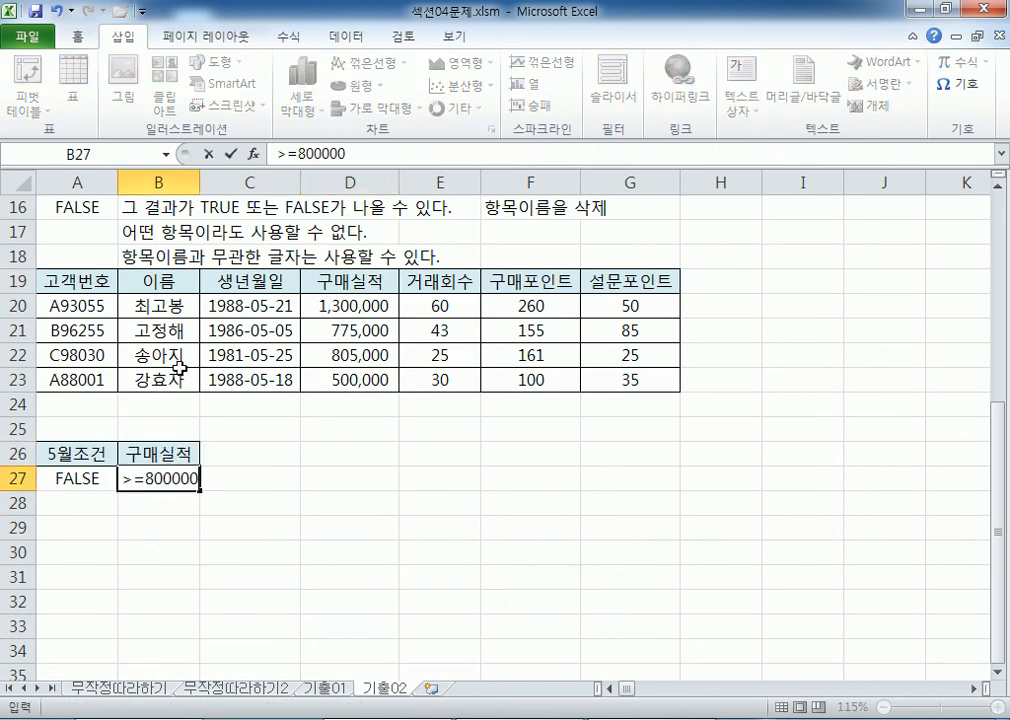
key(Return)
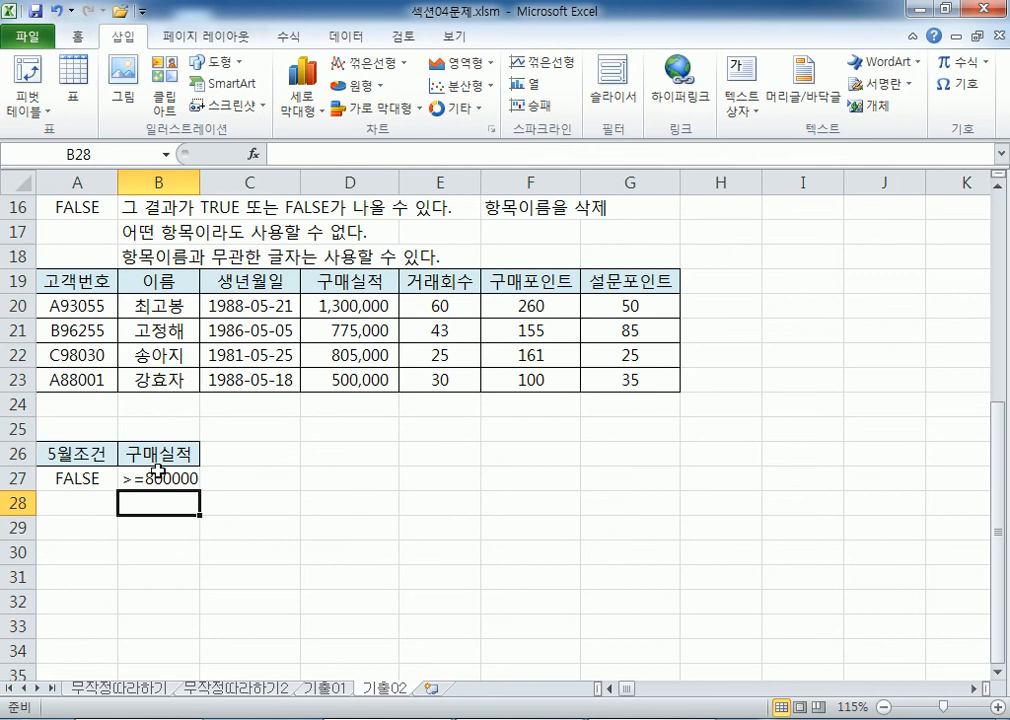
- Review the criteria block A26:B27 and copy the text of the MONTH formula in A27
drag(100, 453, 146, 478)
scroll(279, 431, down, 1)
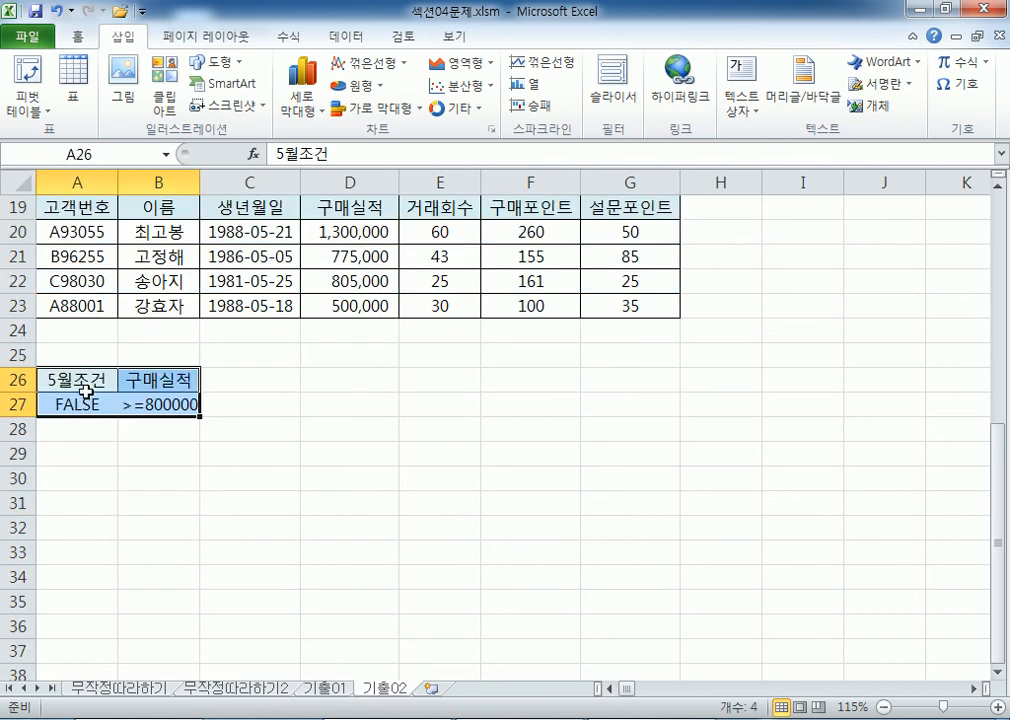
scroll(170, 405, up, 4)
drag(100, 268, 231, 315)
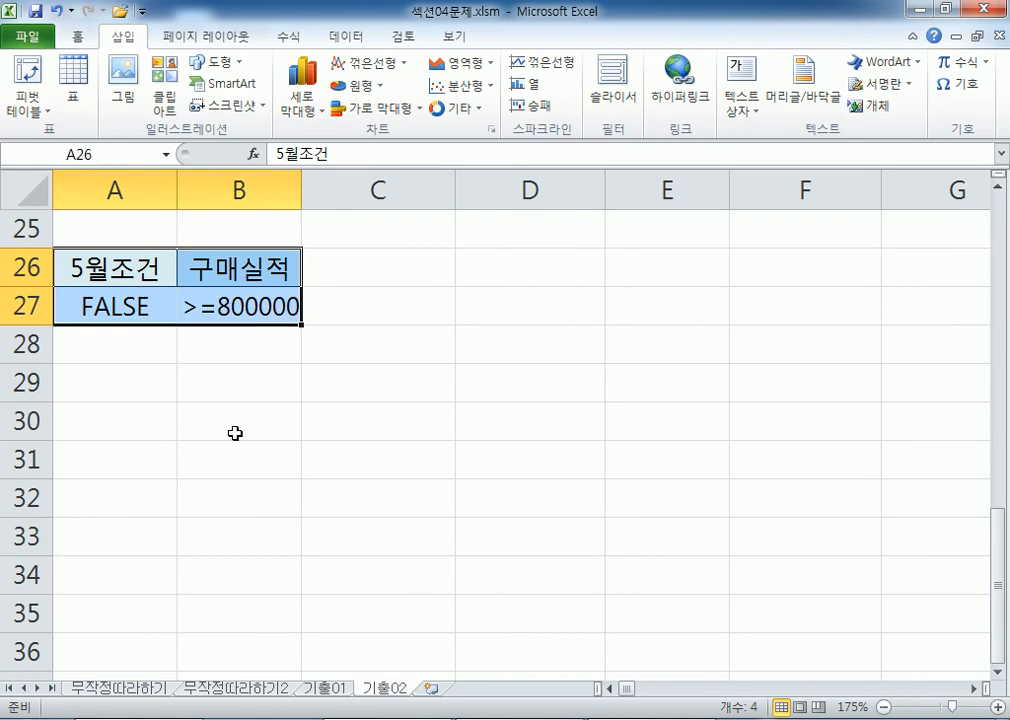
click(223, 338)
drag(238, 268, 238, 305)
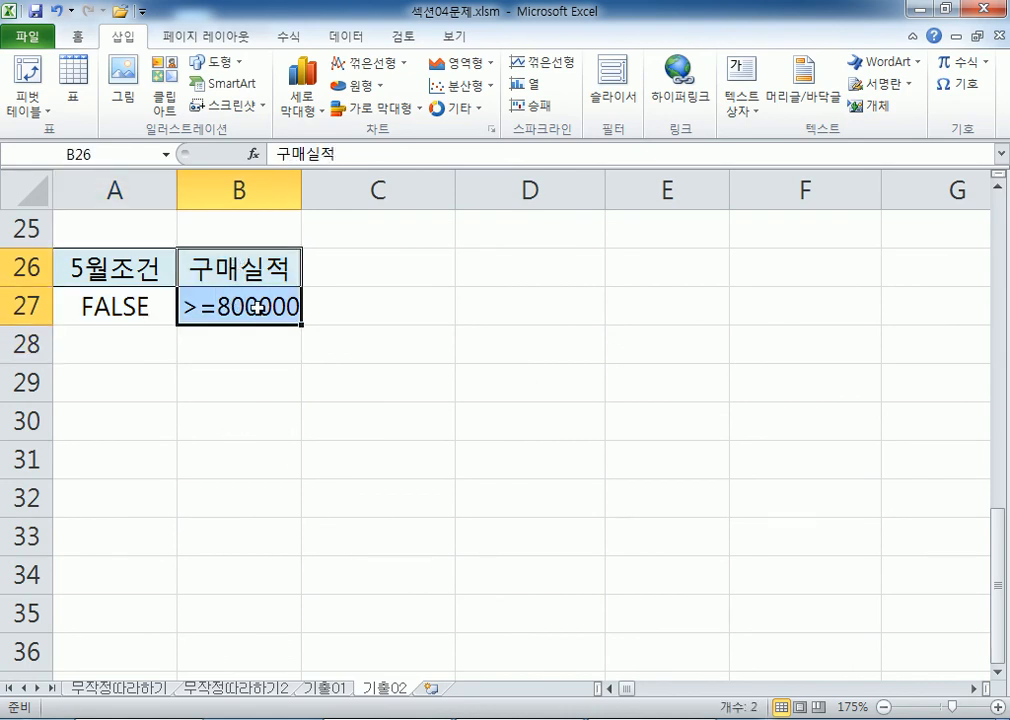
click(105, 308)
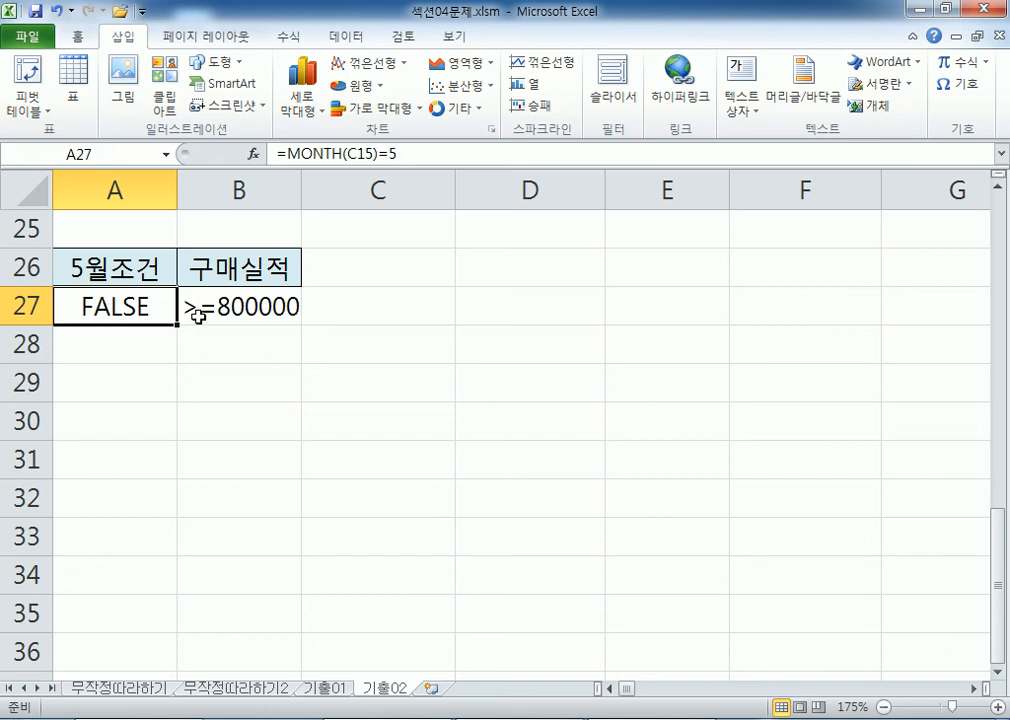
key(F2)
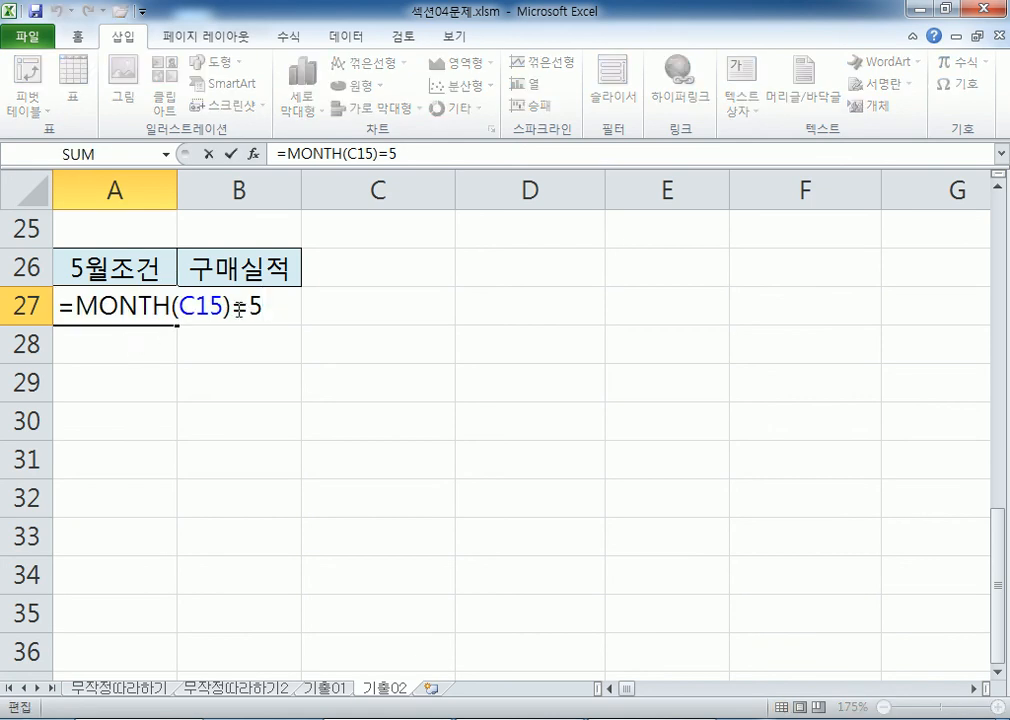
drag(266, 302, 122, 361)
click(133, 377)
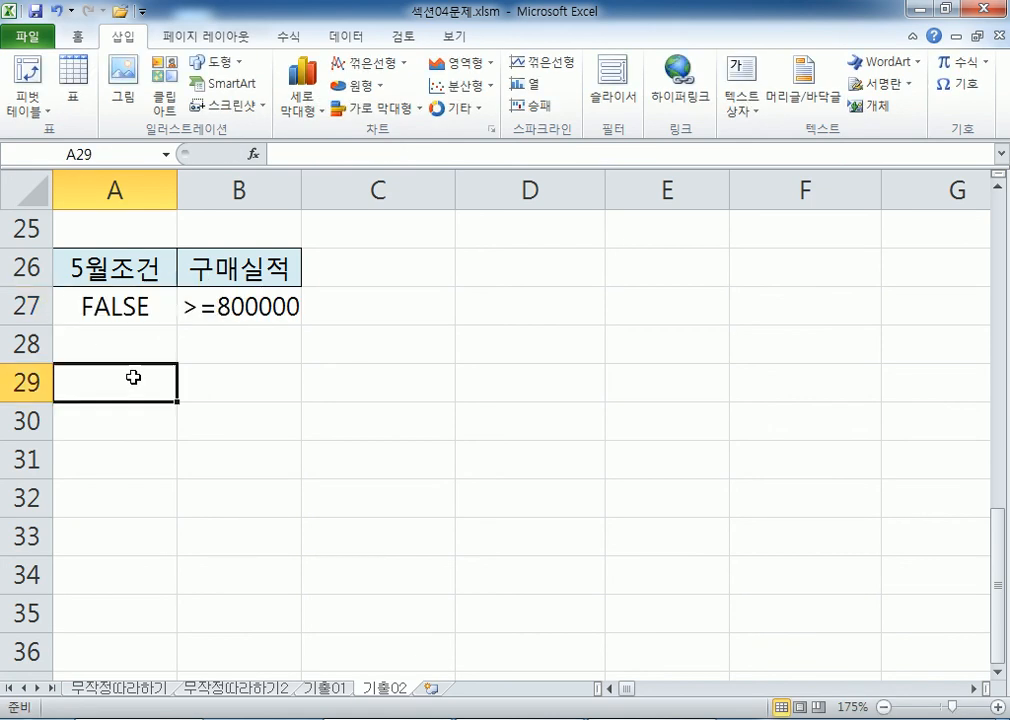
- Enter 조건 as the heading of a combined criterion in D26
click(482, 265)
text(ㅈㅗ건)
key(Return)
key(Up)
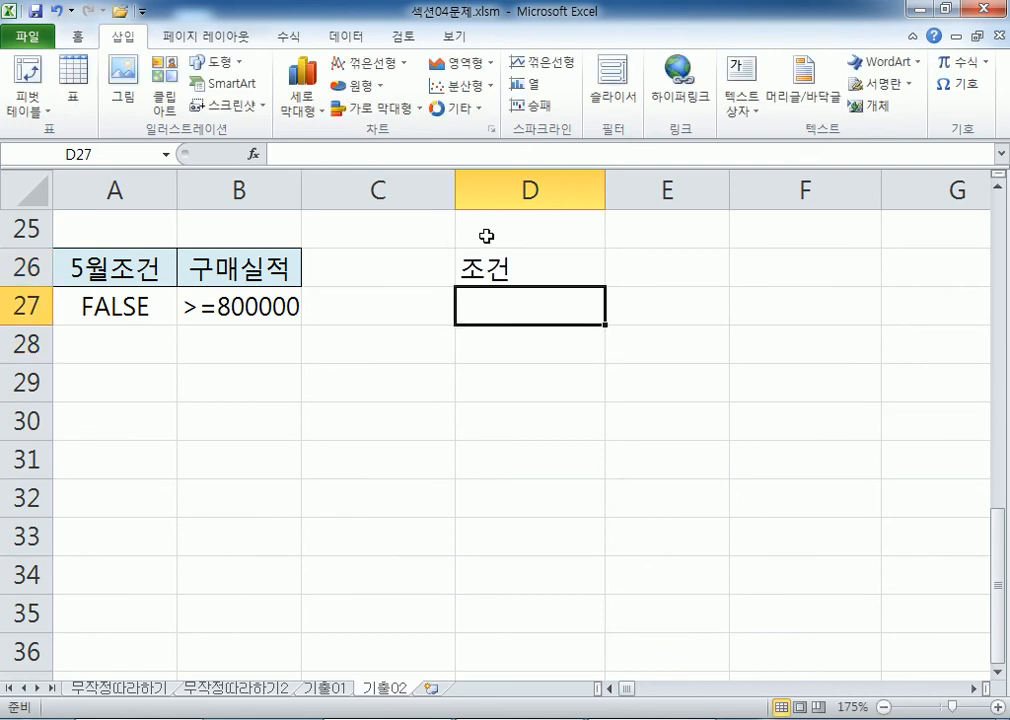
- Begin an AND formula in D27 with MONTH(C15)=5 as its first condition
text(=)
text(ㅁ)
key(BackSpace)
text(AND(=MONTH(C15)=5)
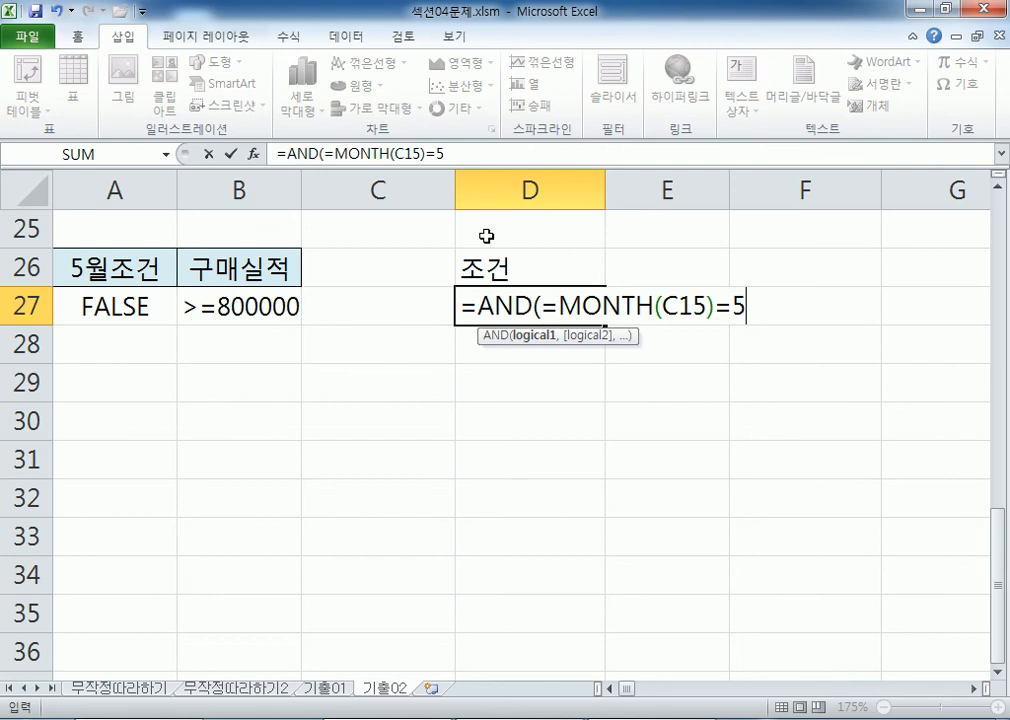
key(Return)
key(Return)
key(Delete)
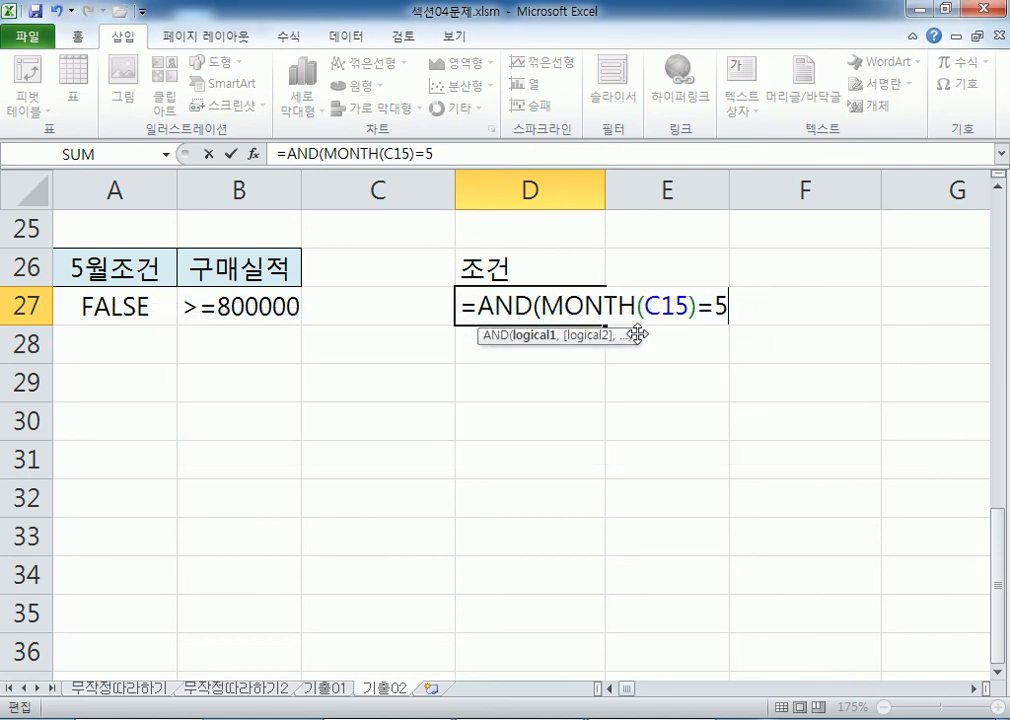
- Add D4>=800000 as the second condition of the AND formula in D27 and complete the formula
text(,)
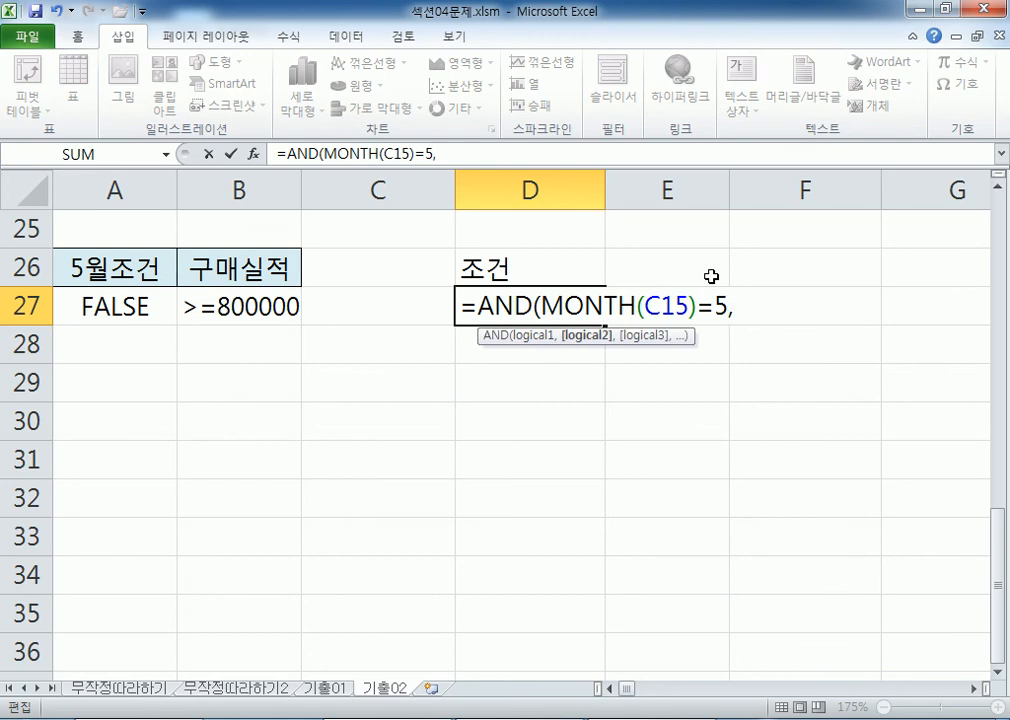
scroll(504, 349, up, 8)
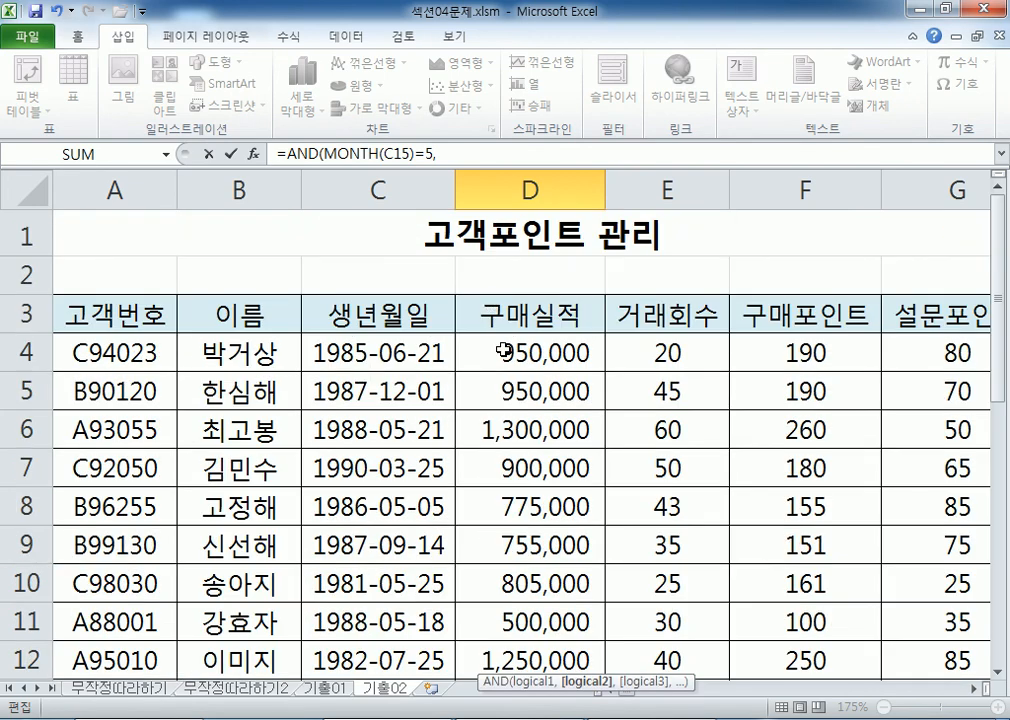
scroll(504, 349, down, 9)
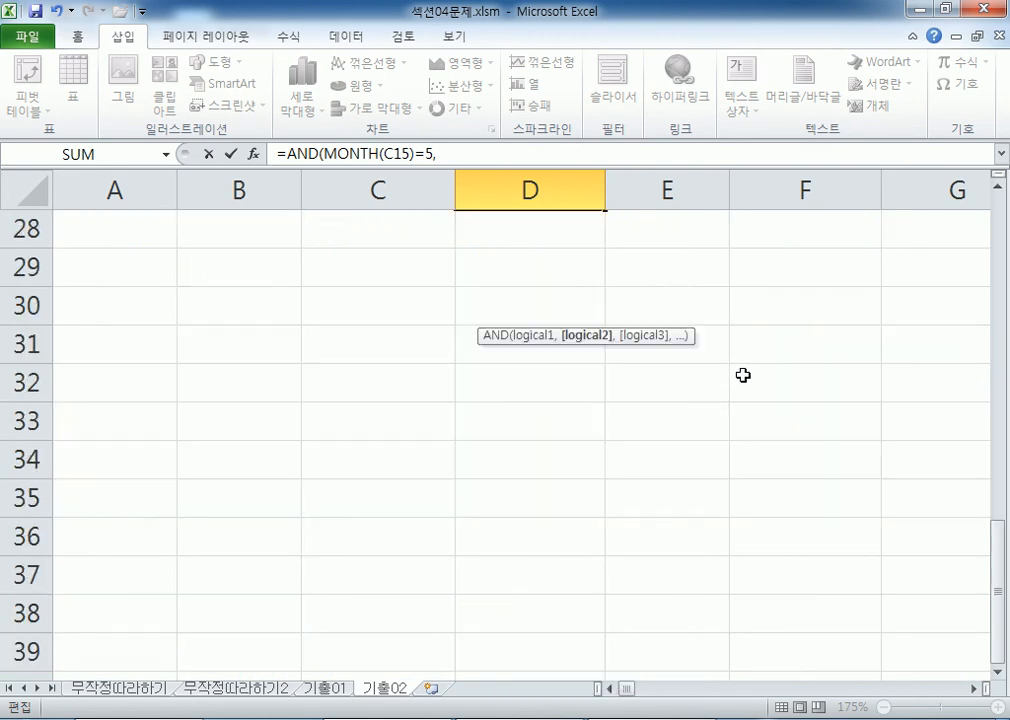
scroll(772, 364, up, 2)
text(D4>=800000))
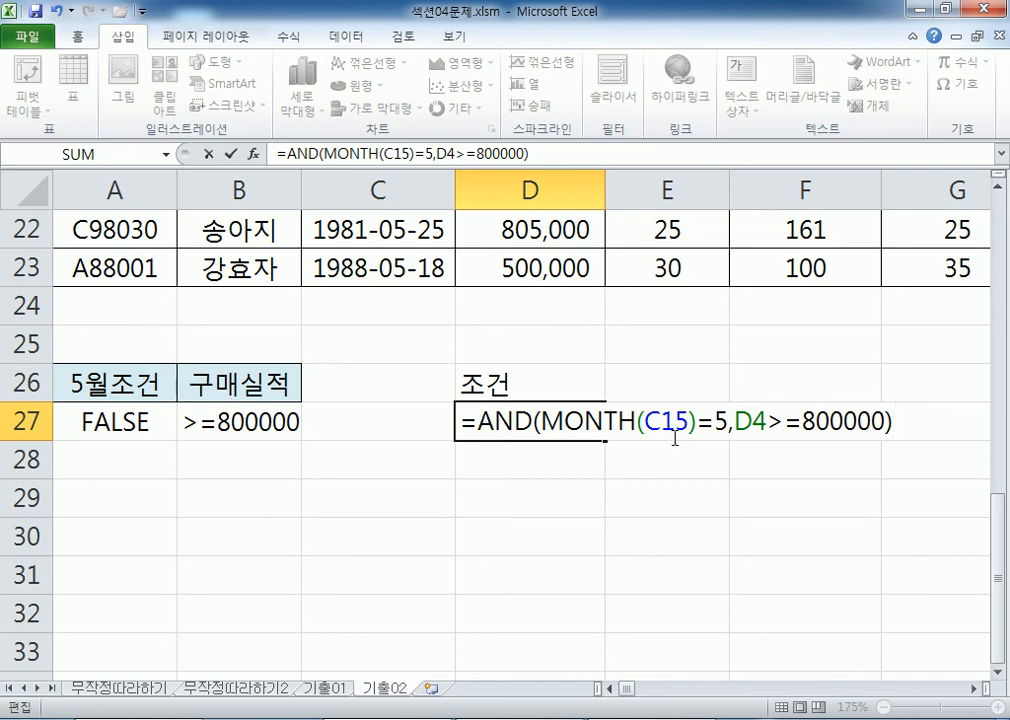
click(514, 421)
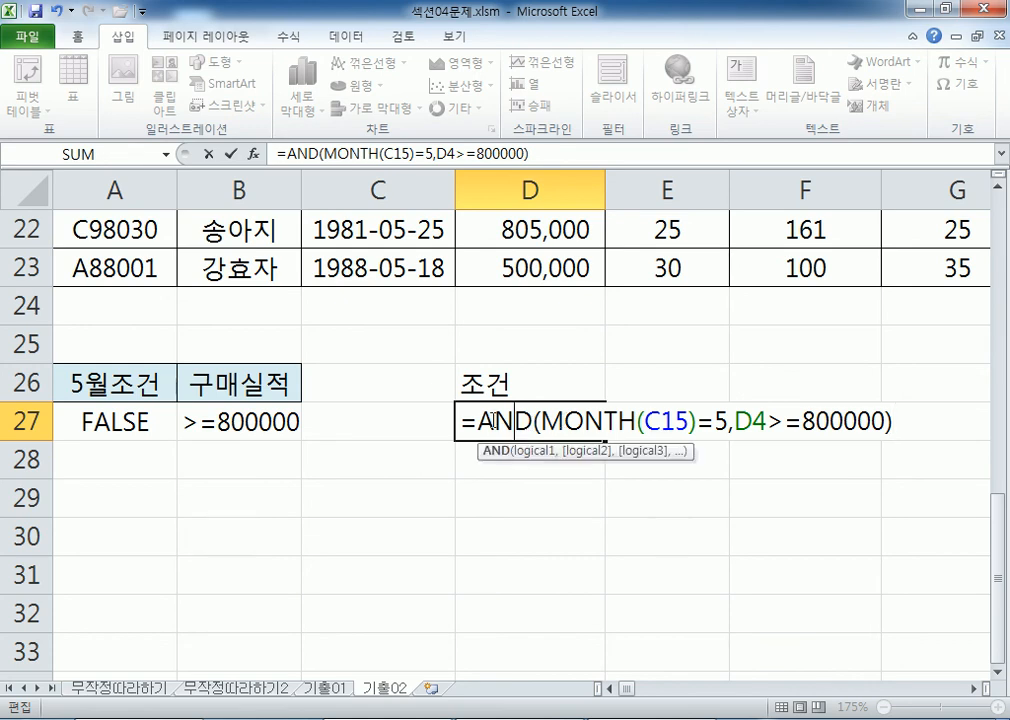
click(617, 418)
click(747, 419)
click(635, 418)
key(Return)
- Compare the combined AND formula in D27 with the separate criteria in A26:B27
click(582, 420)
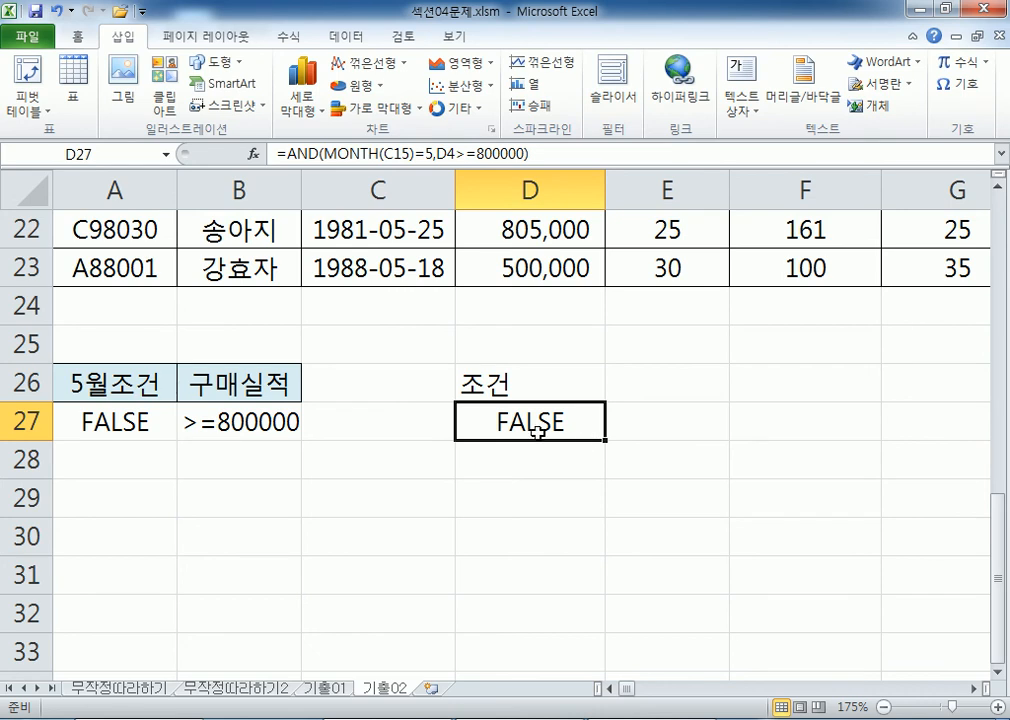
drag(131, 388, 186, 420)
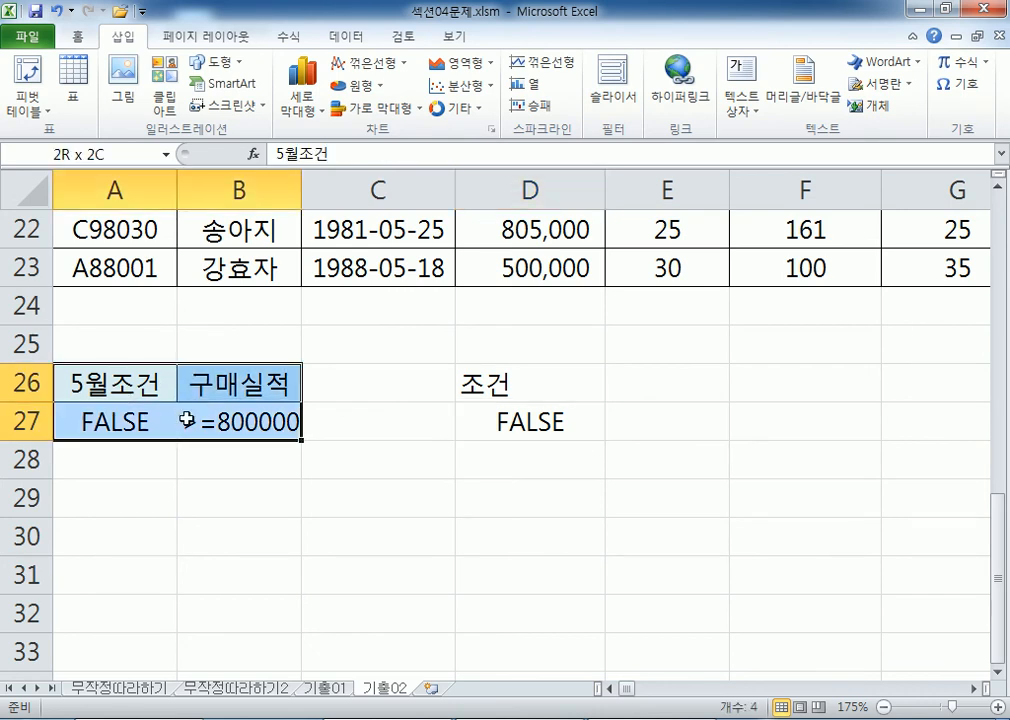
double_click(489, 416)
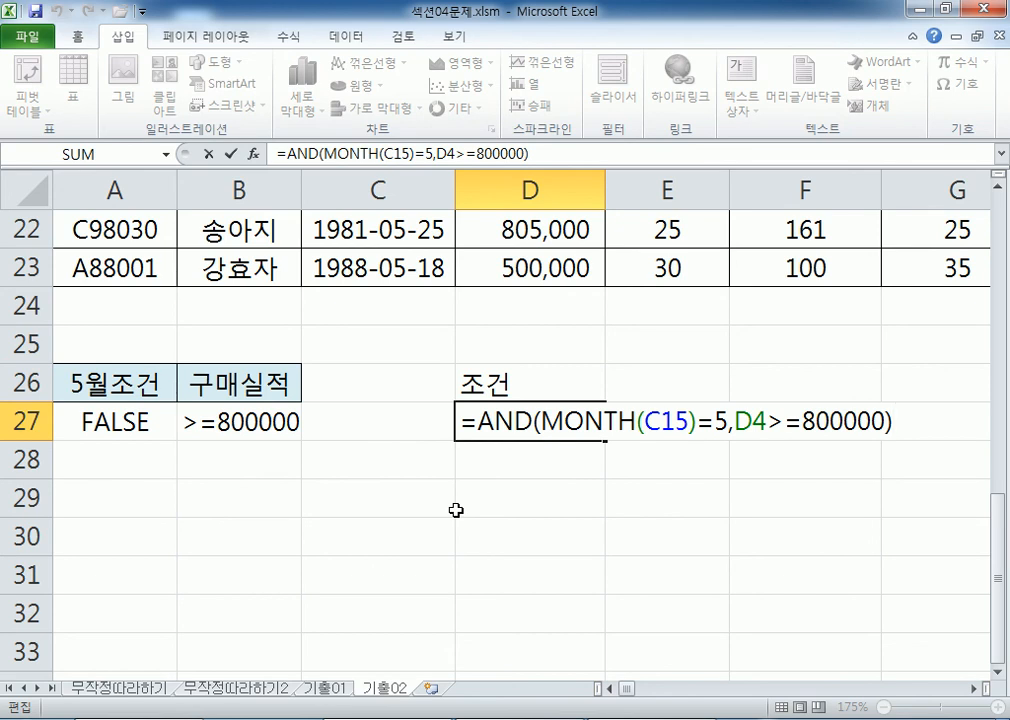
drag(128, 395, 207, 420)
double_click(207, 422)
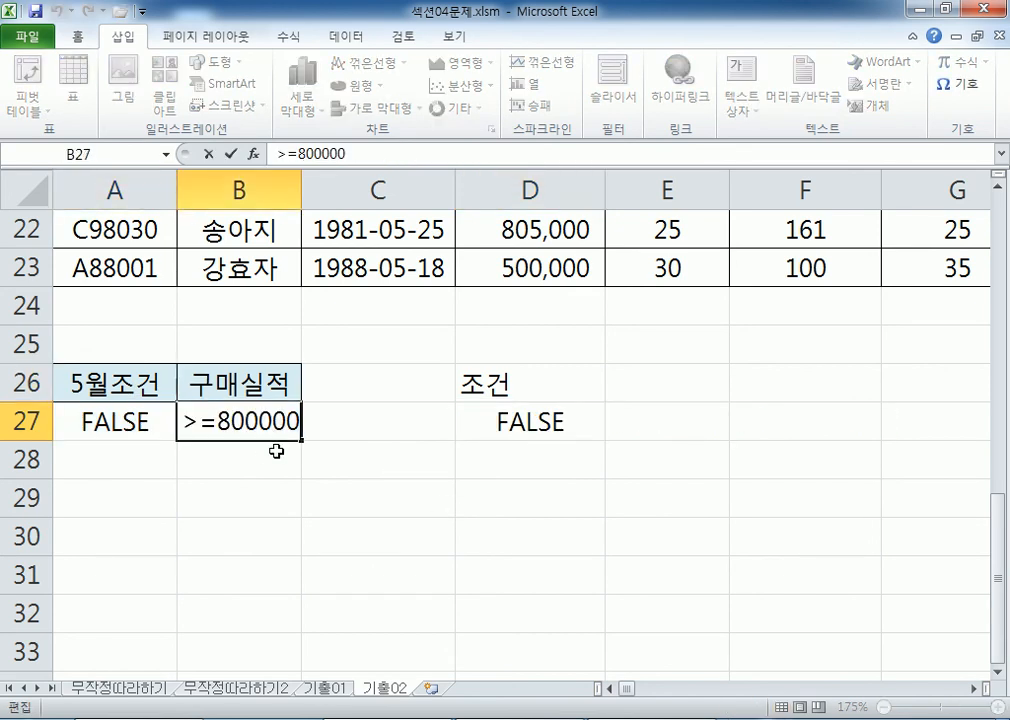
click(570, 396)
double_click(560, 418)
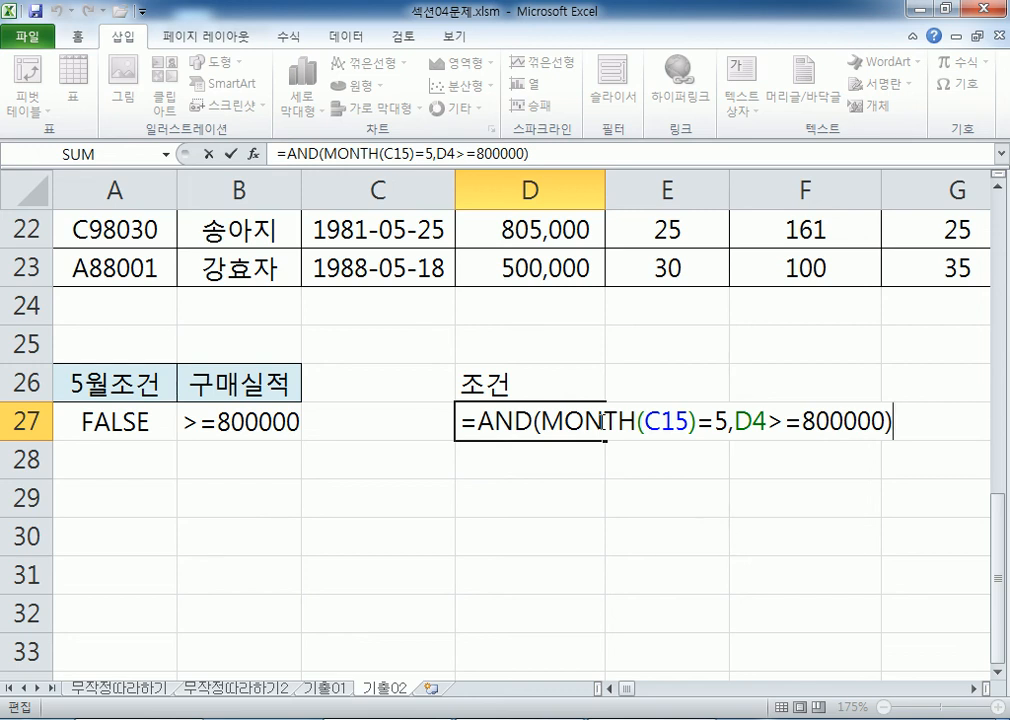
key(ctrl+Return)
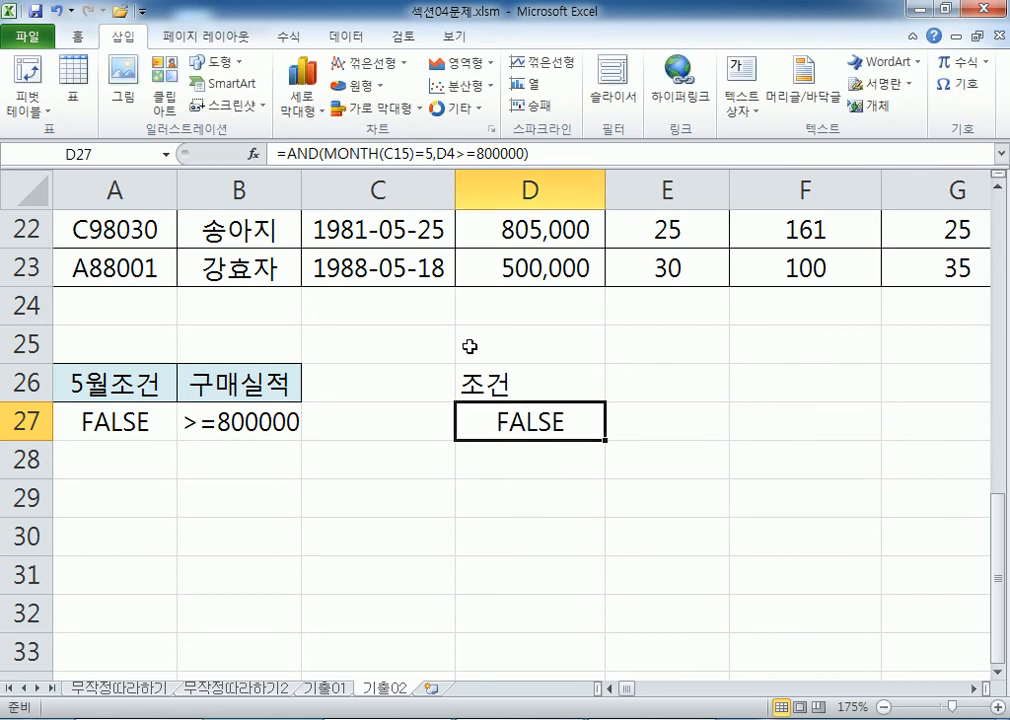